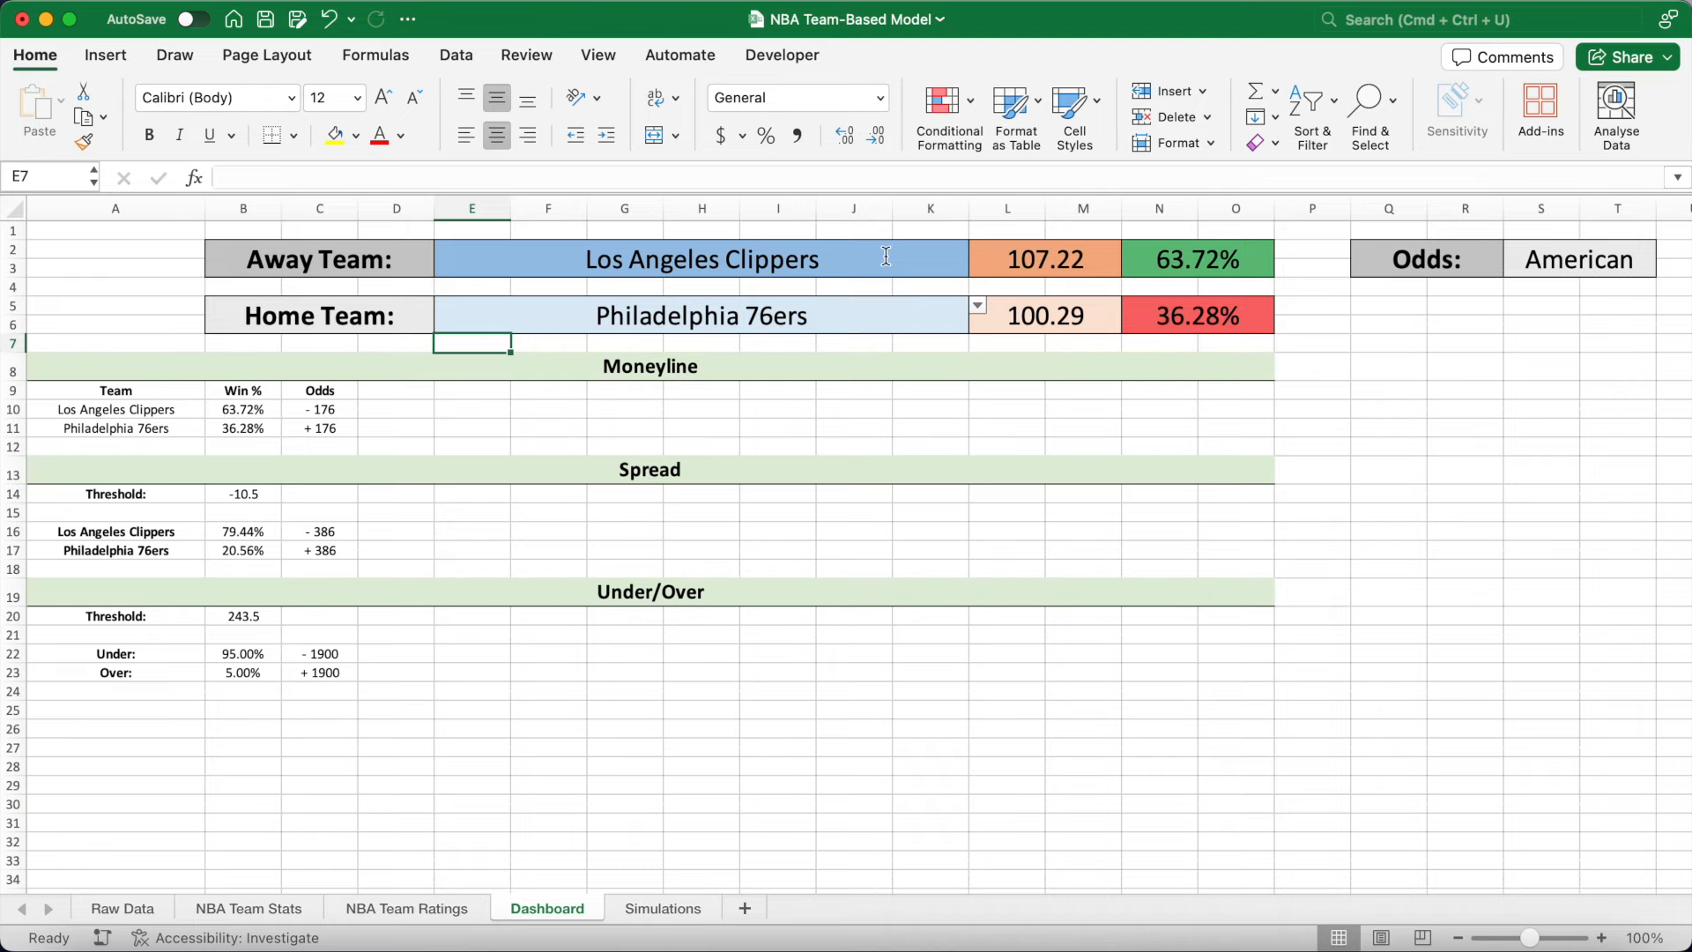
Set the dashboard's away team to Brooklyn Nets and the home team to Sacramento Kings.
{"action": "type", "text": "B"}
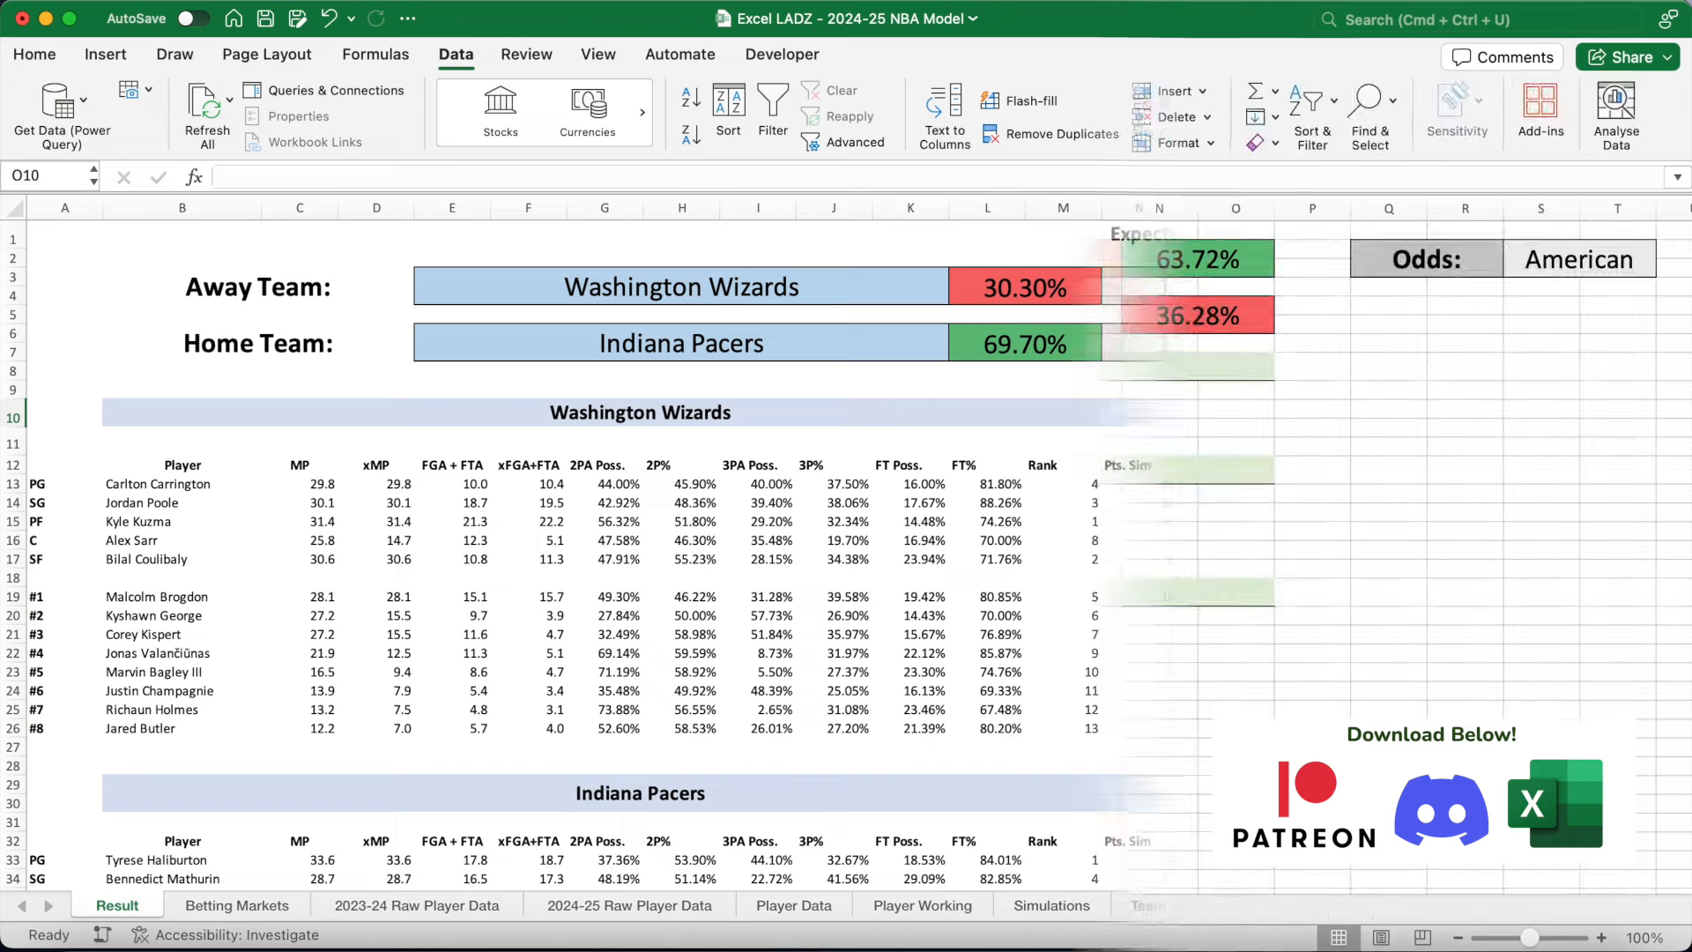
{"action": "type", "text": "rook"}
{"action": "key", "text": "Return"}
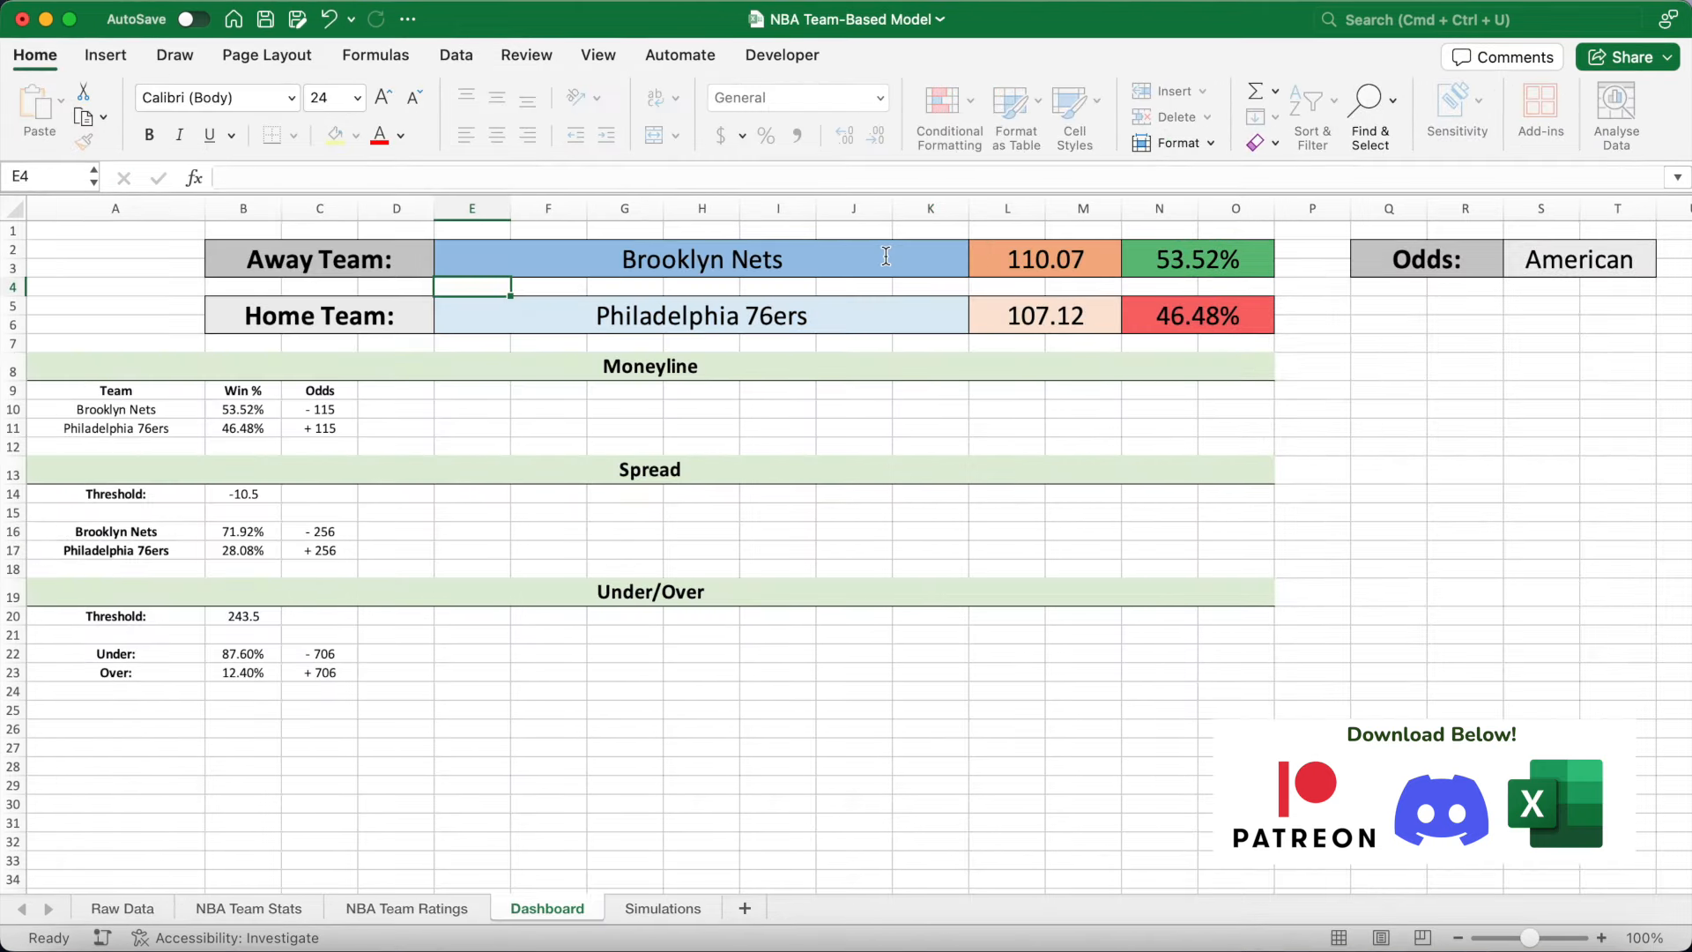
{"action": "key", "text": "Down"}
{"action": "type", "text": "Sac"}
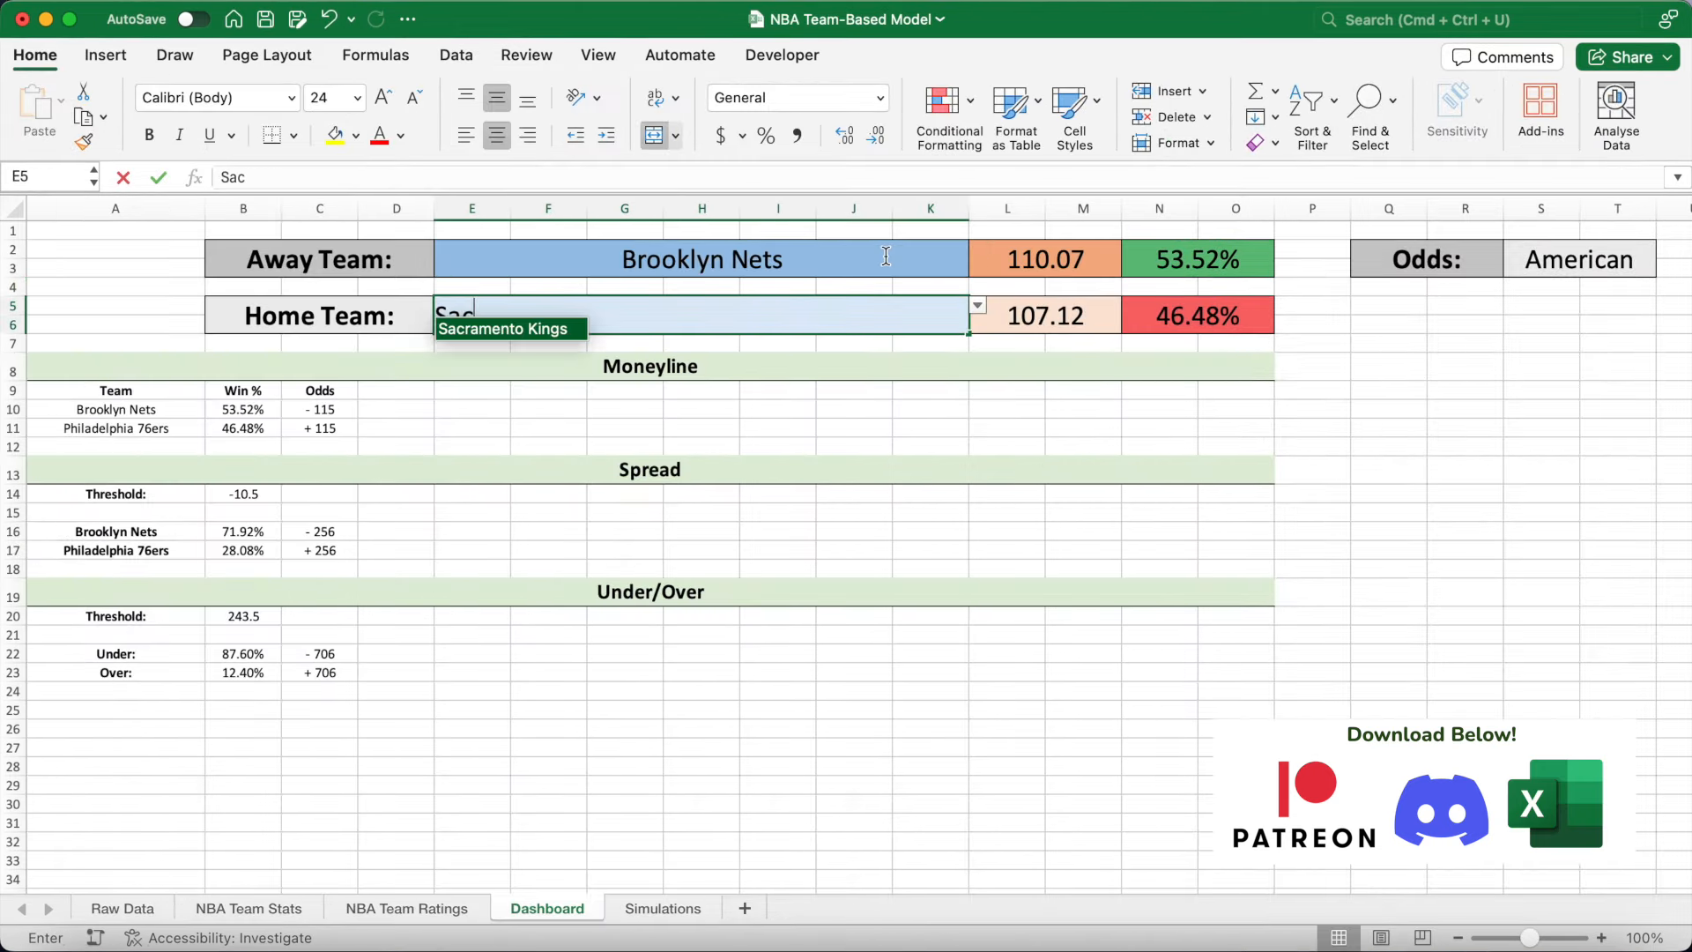
{"action": "key", "text": "Return"}
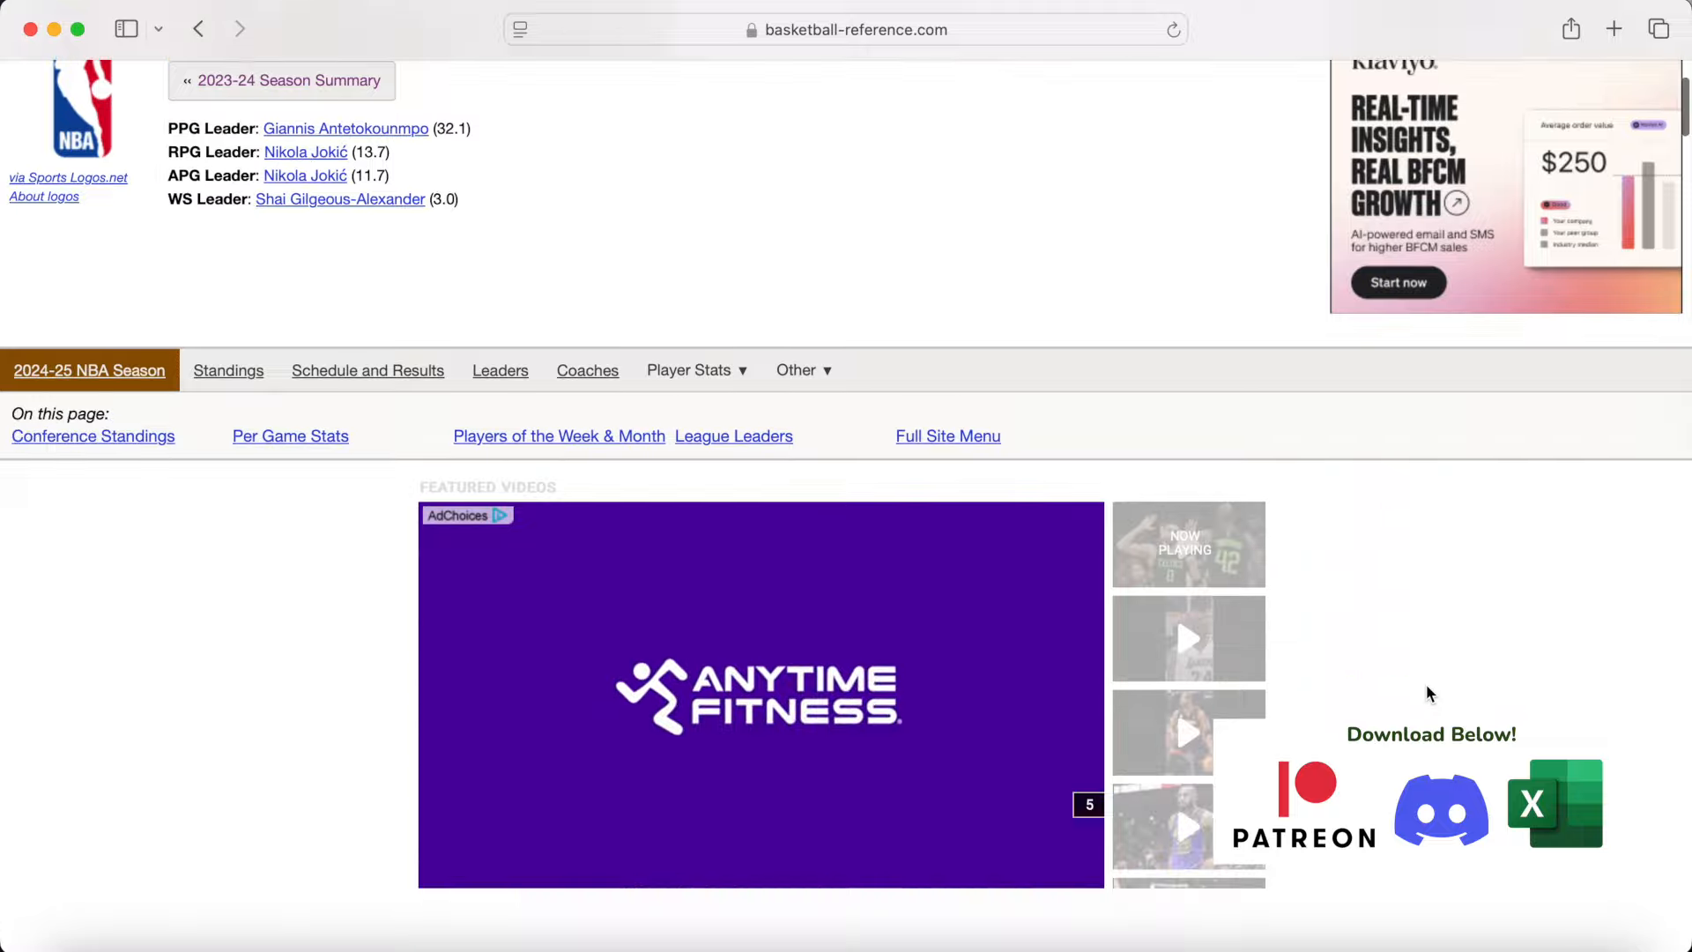
Switch to the browser and look through the 2024-25 NBA standings and team stats tables on basketball-reference.com.
{"action": "scroll", "coordinate": [1426, 684], "scroll_direction": "down", "scroll_amount": 10}
{"action": "scroll", "coordinate": [1428, 692], "scroll_direction": "down", "scroll_amount": 15}
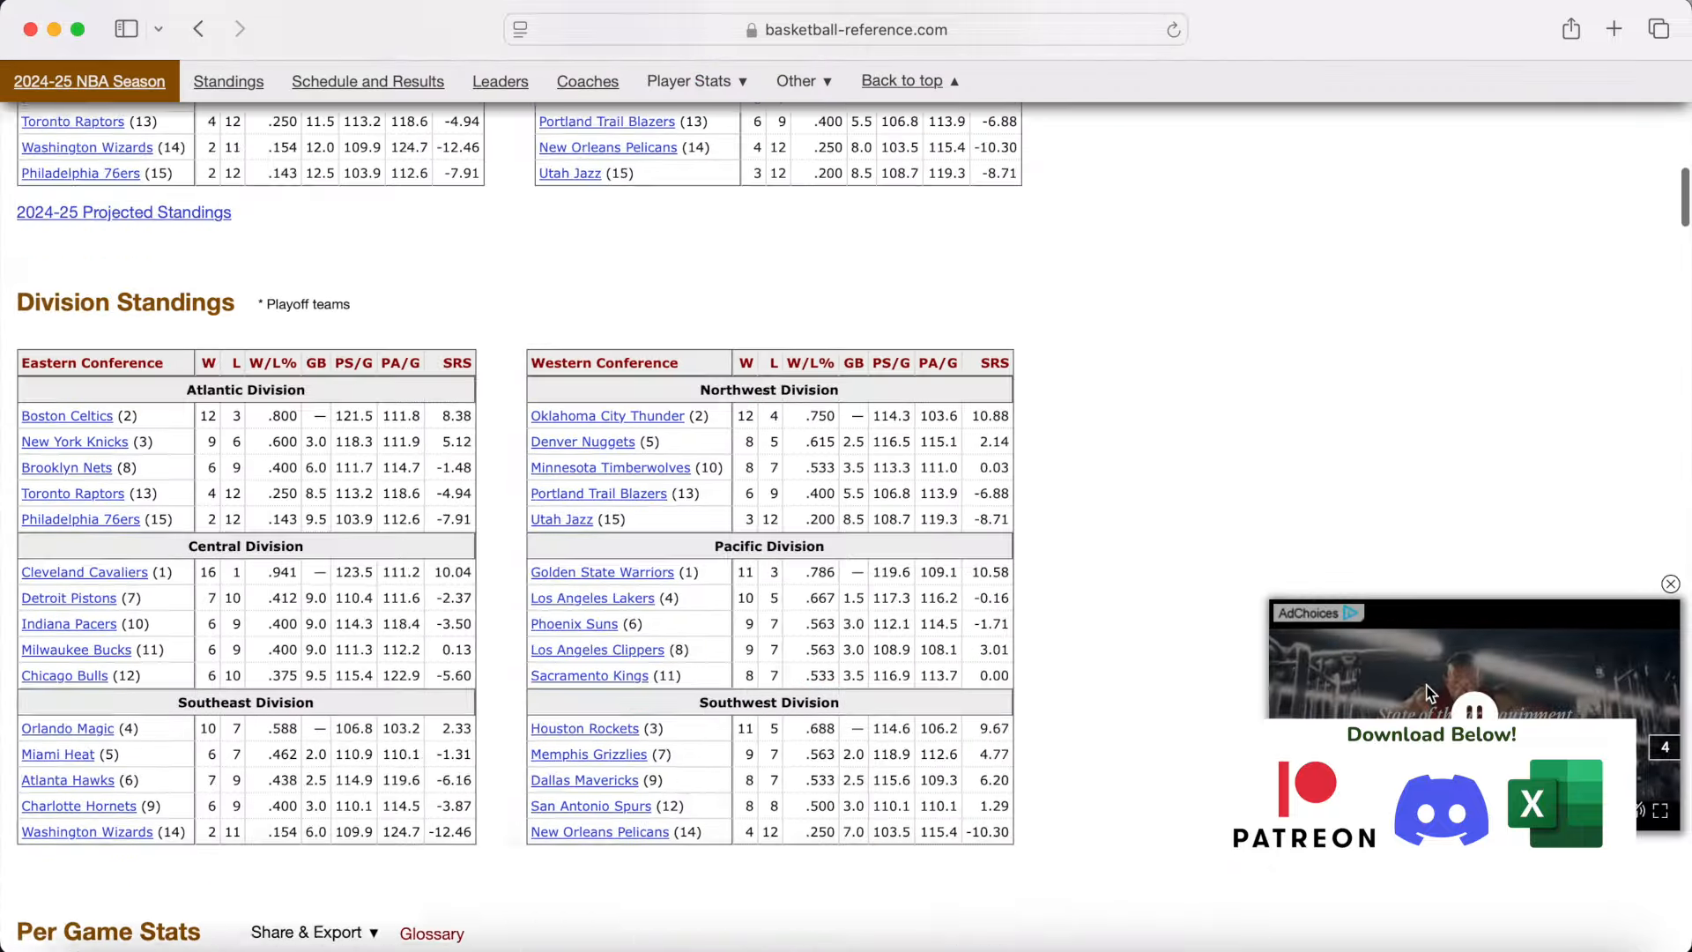
{"action": "scroll", "coordinate": [1429, 694], "scroll_direction": "down", "scroll_amount": 15}
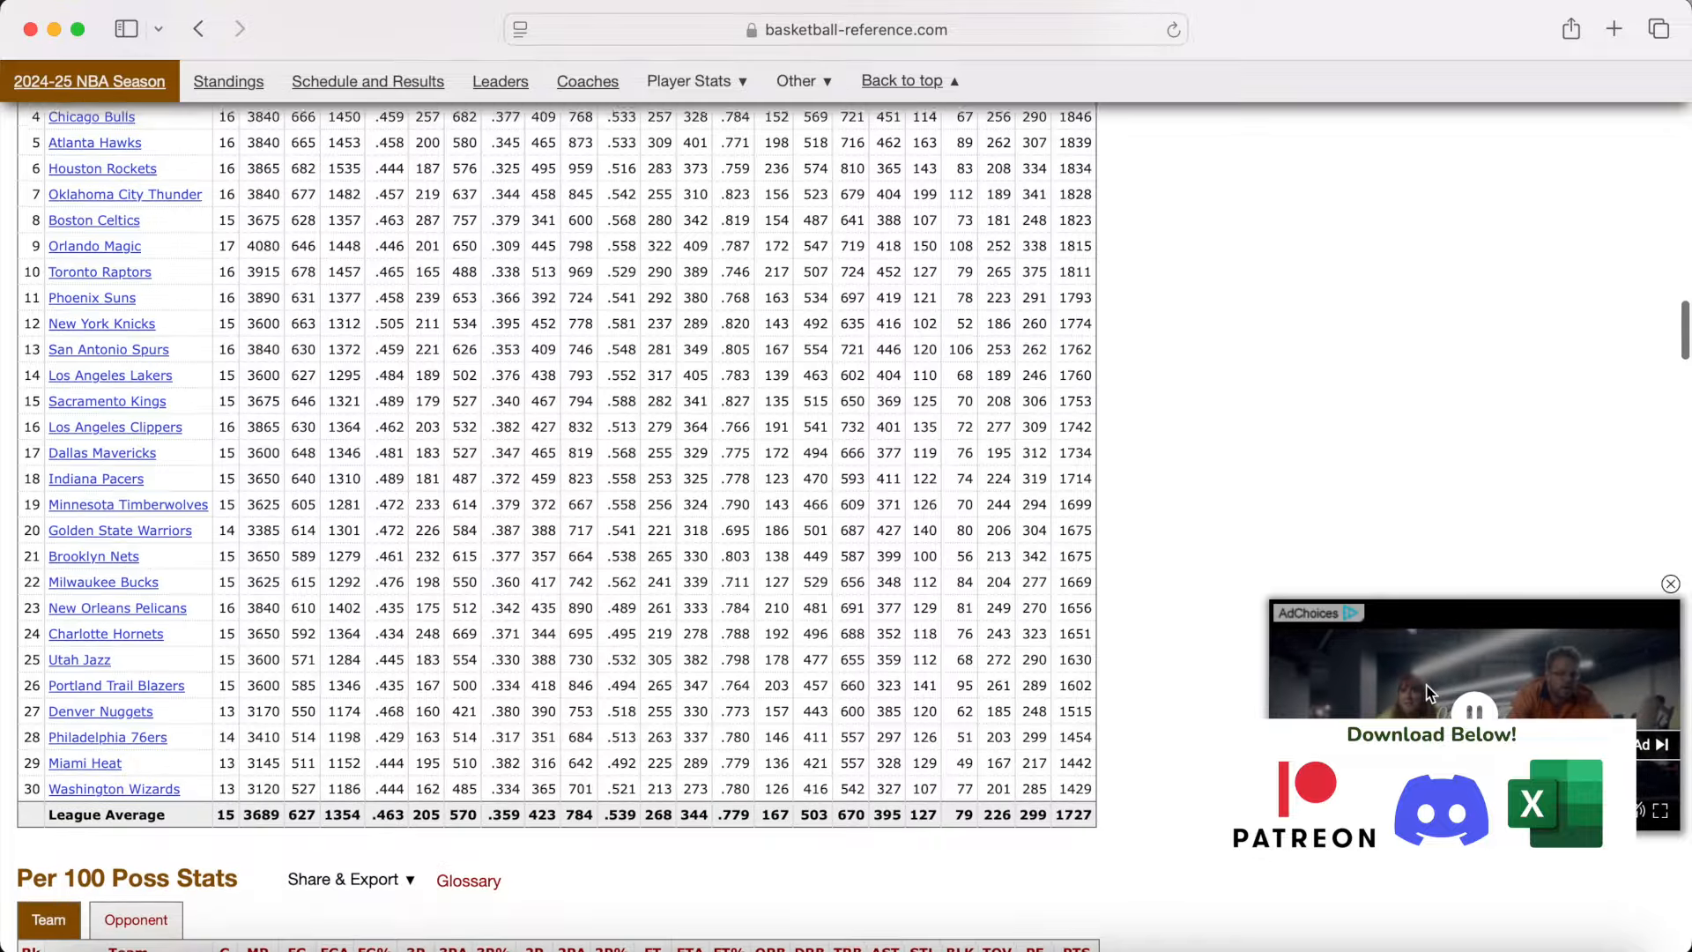
{"action": "scroll", "coordinate": [1428, 694], "scroll_direction": "down", "scroll_amount": 8}
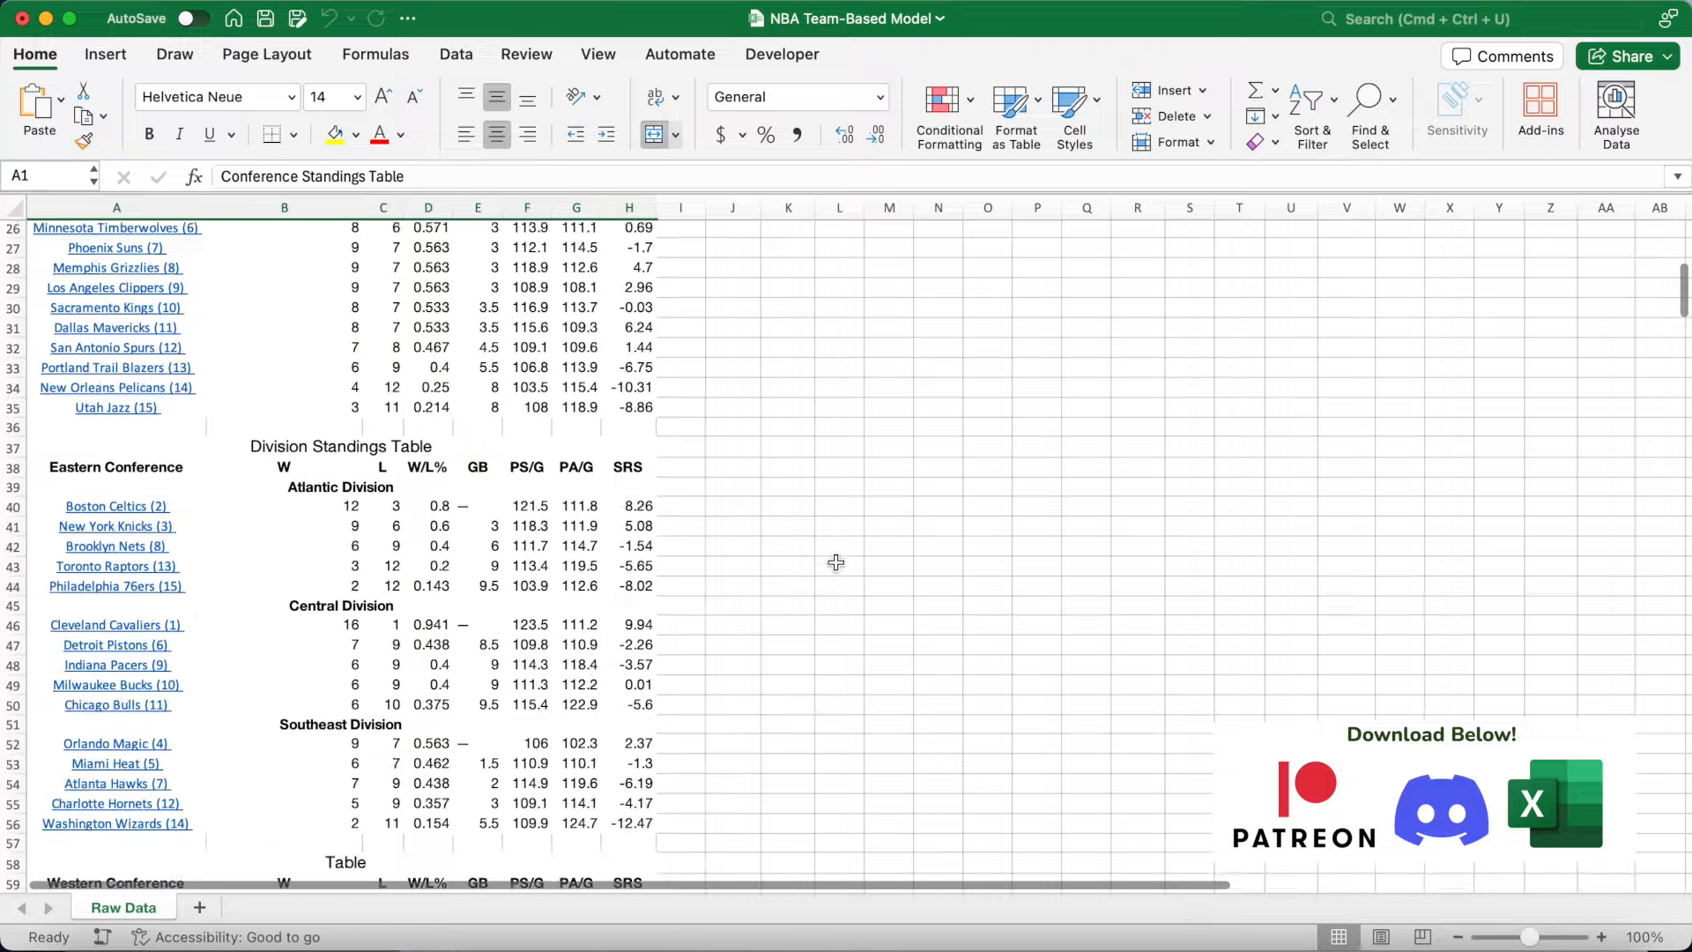
Back in Excel, examine the standings tables and both Per Game Stats tables on the Raw Data sheet.
{"action": "scroll", "coordinate": [835, 559], "scroll_direction": "down", "scroll_amount": 9}
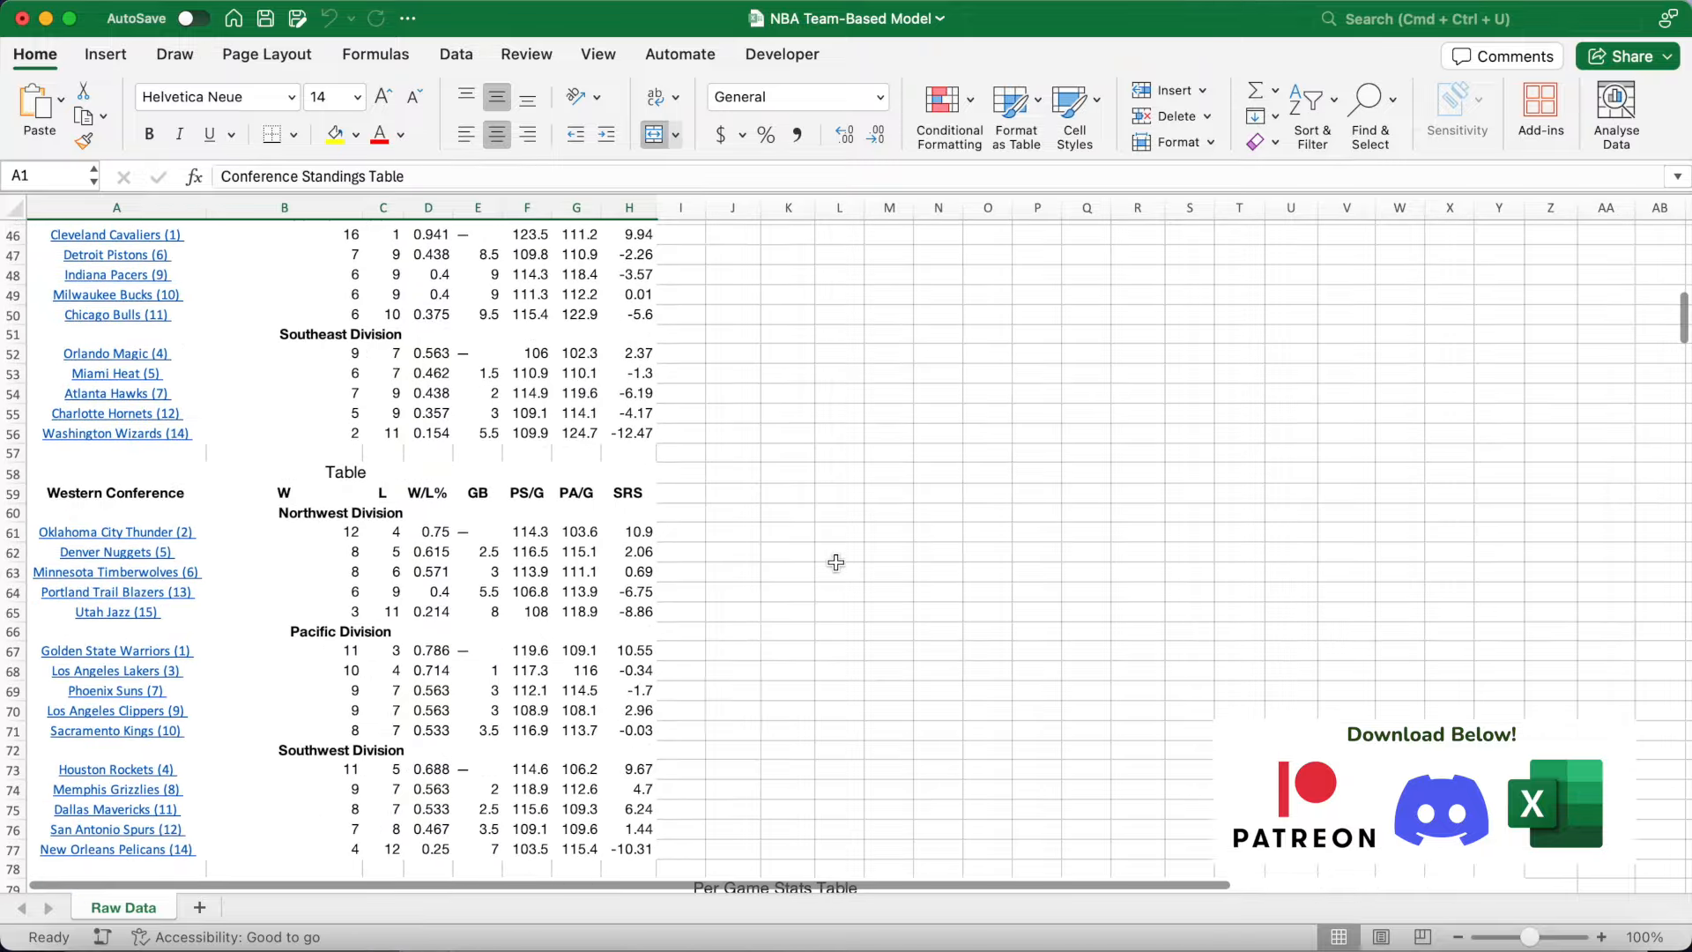
{"action": "scroll", "coordinate": [836, 562], "scroll_direction": "down", "scroll_amount": 8}
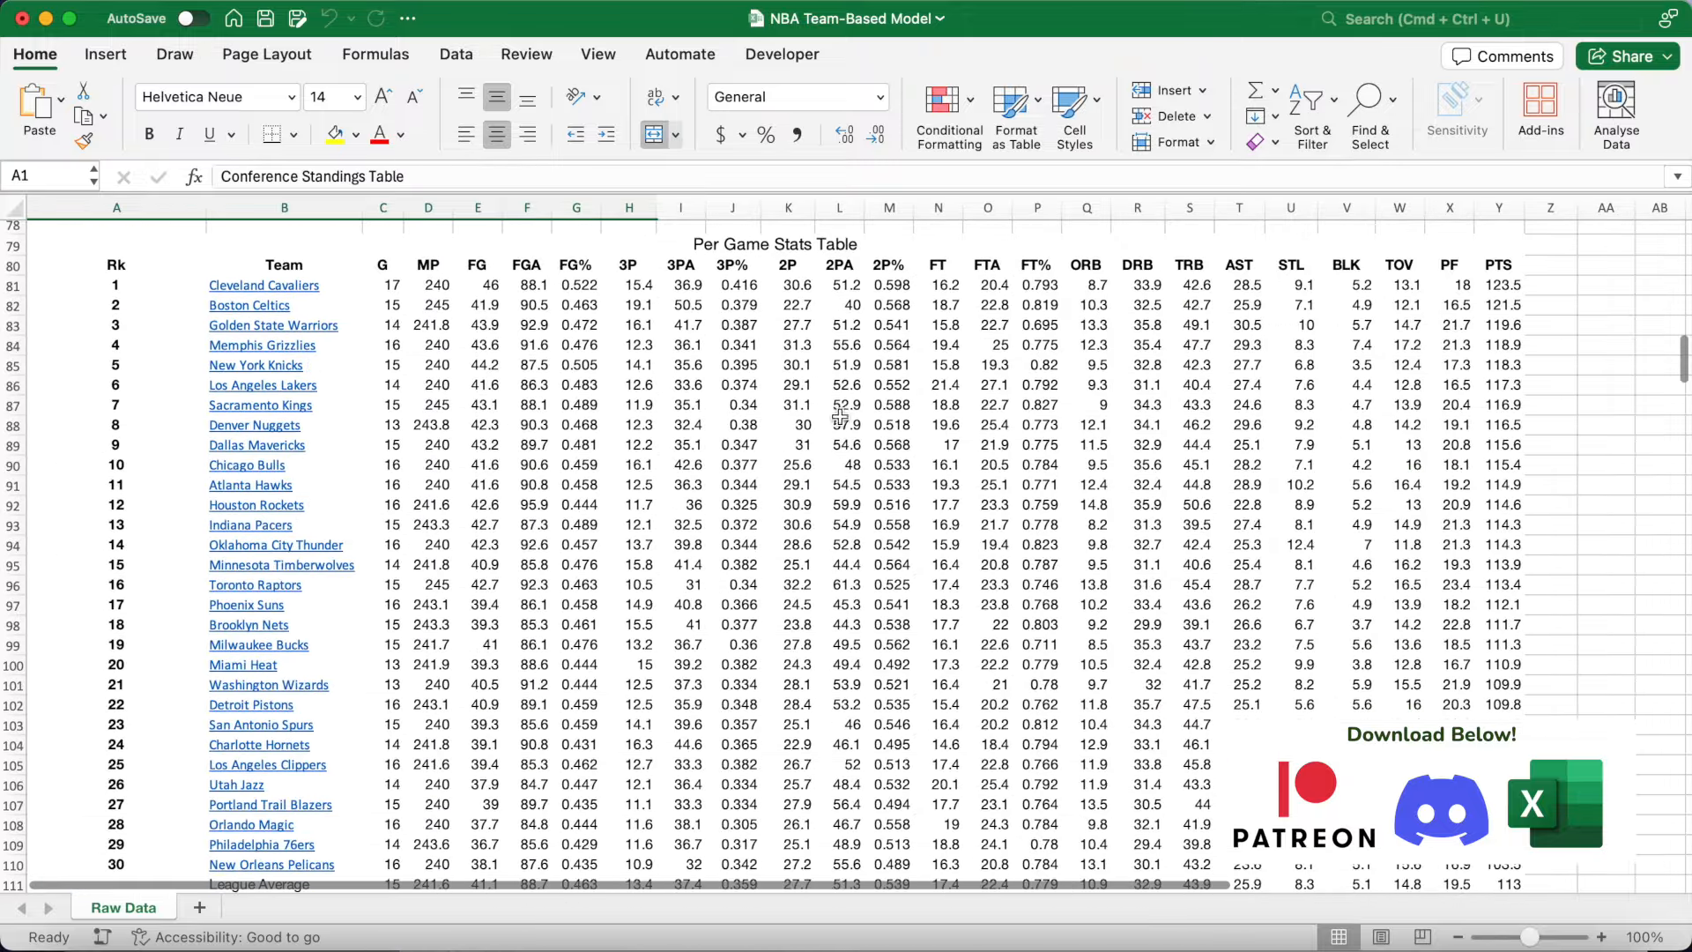
{"action": "left_click_drag", "start_coordinate": [813, 245], "coordinate": [1217, 868]}
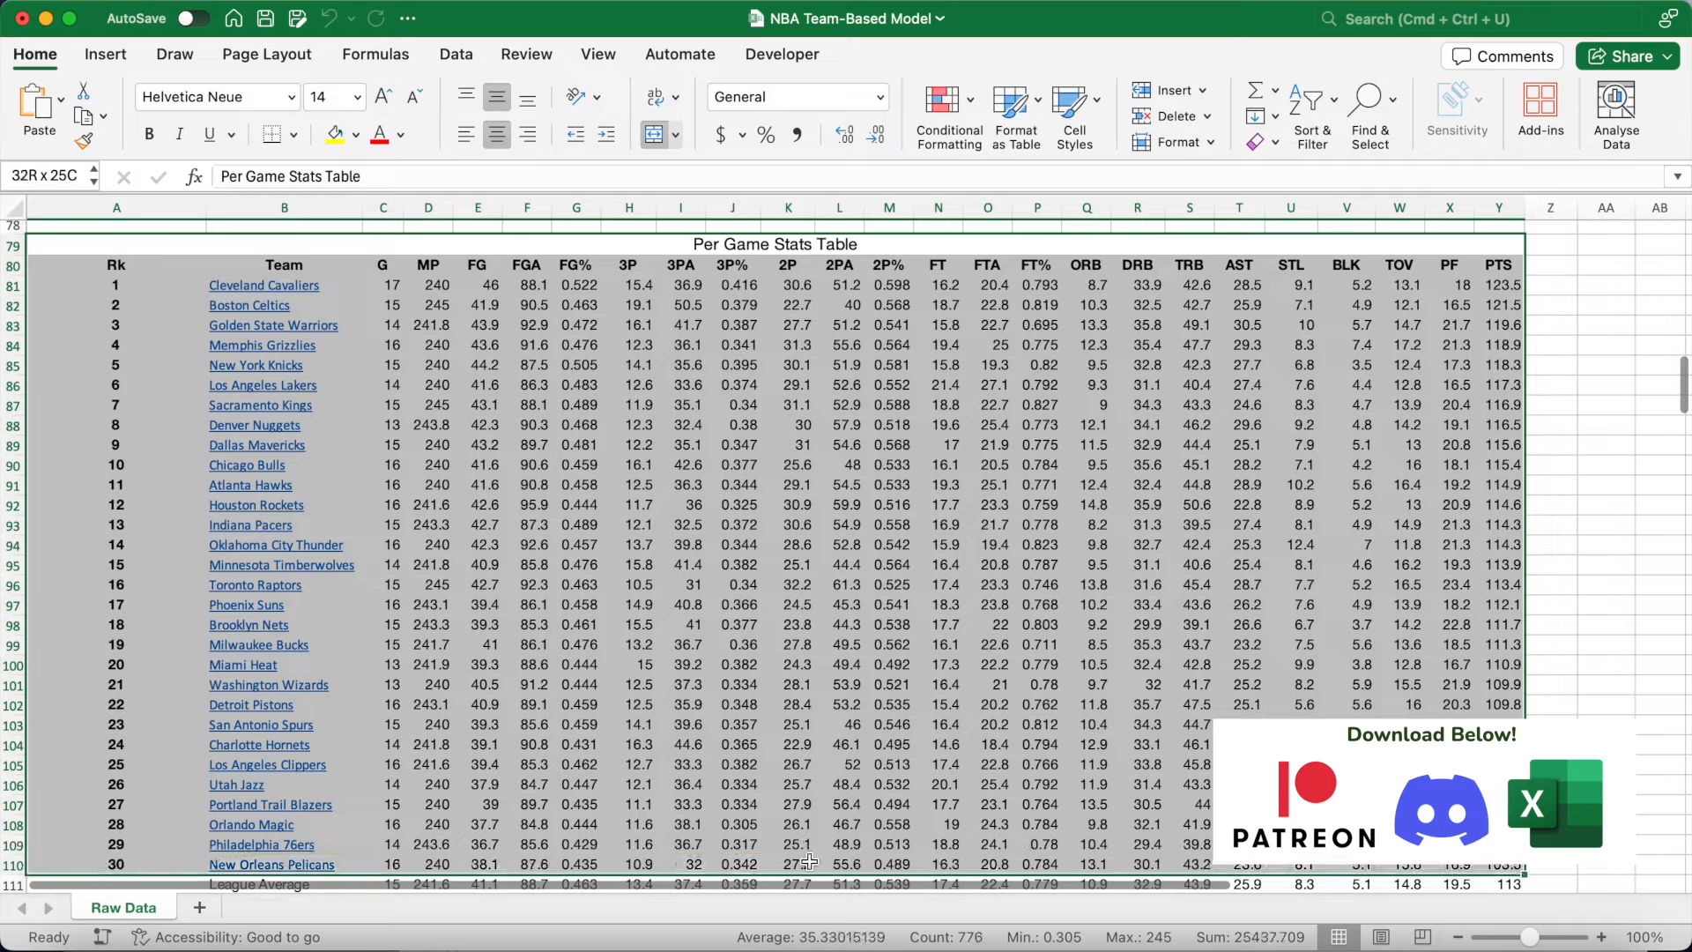
{"action": "left_click", "coordinate": [1593, 465]}
{"action": "scroll", "coordinate": [1577, 592], "scroll_direction": "down", "scroll_amount": 10}
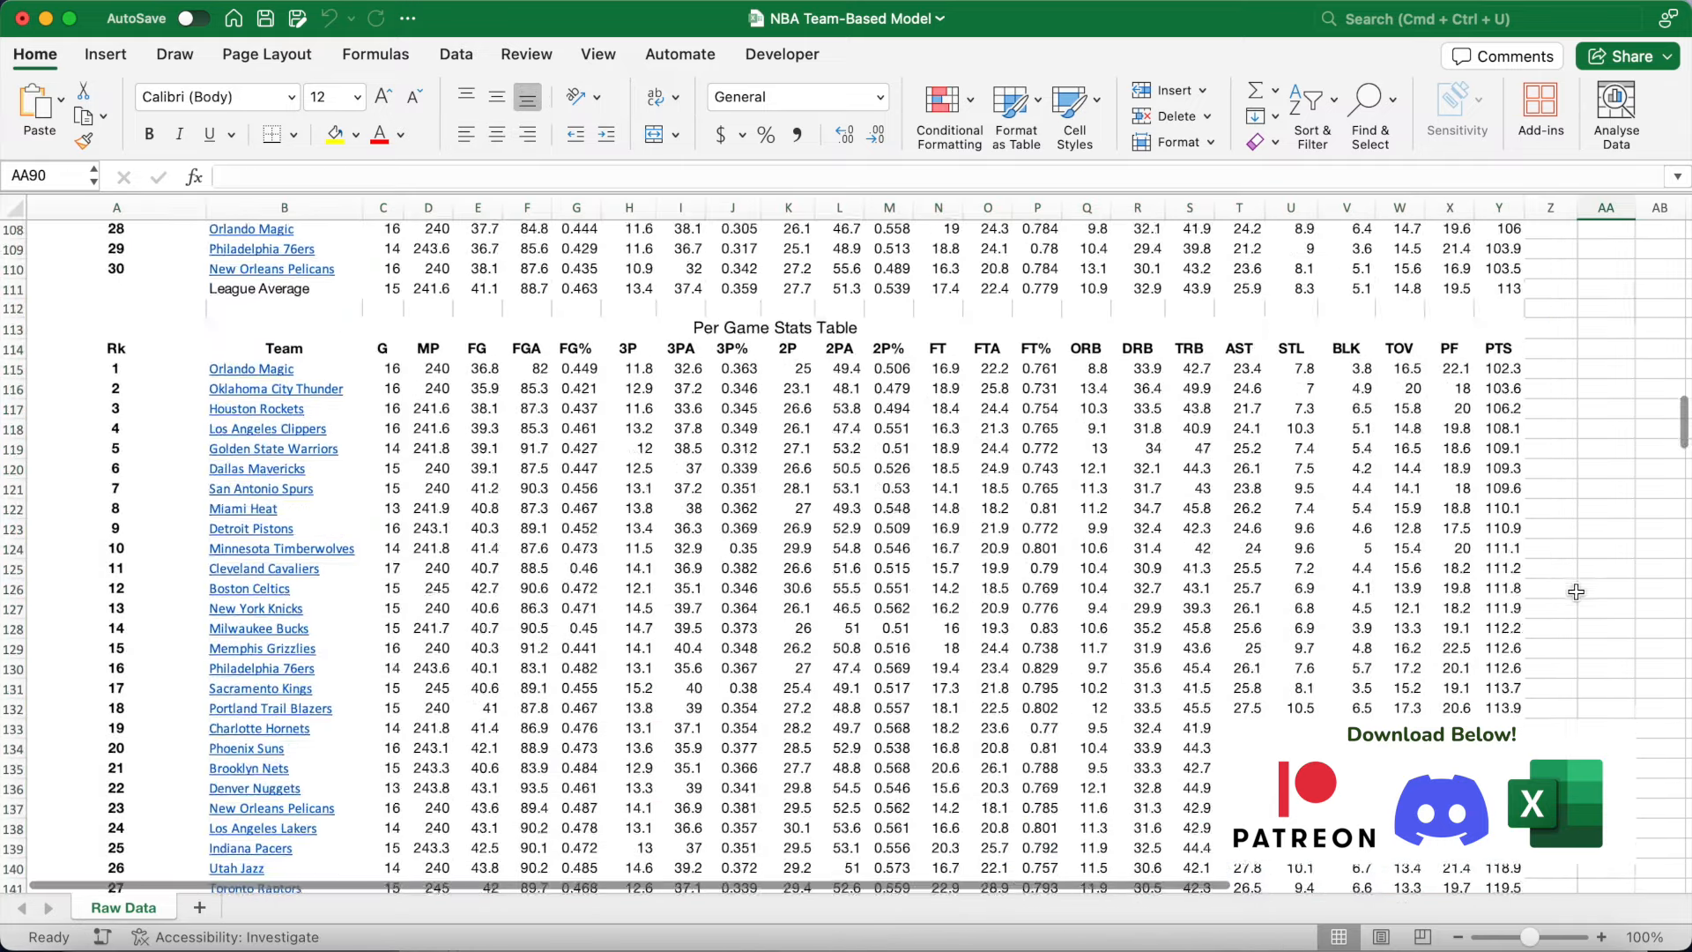
{"action": "left_click_drag", "start_coordinate": [935, 248], "coordinate": [921, 871]}
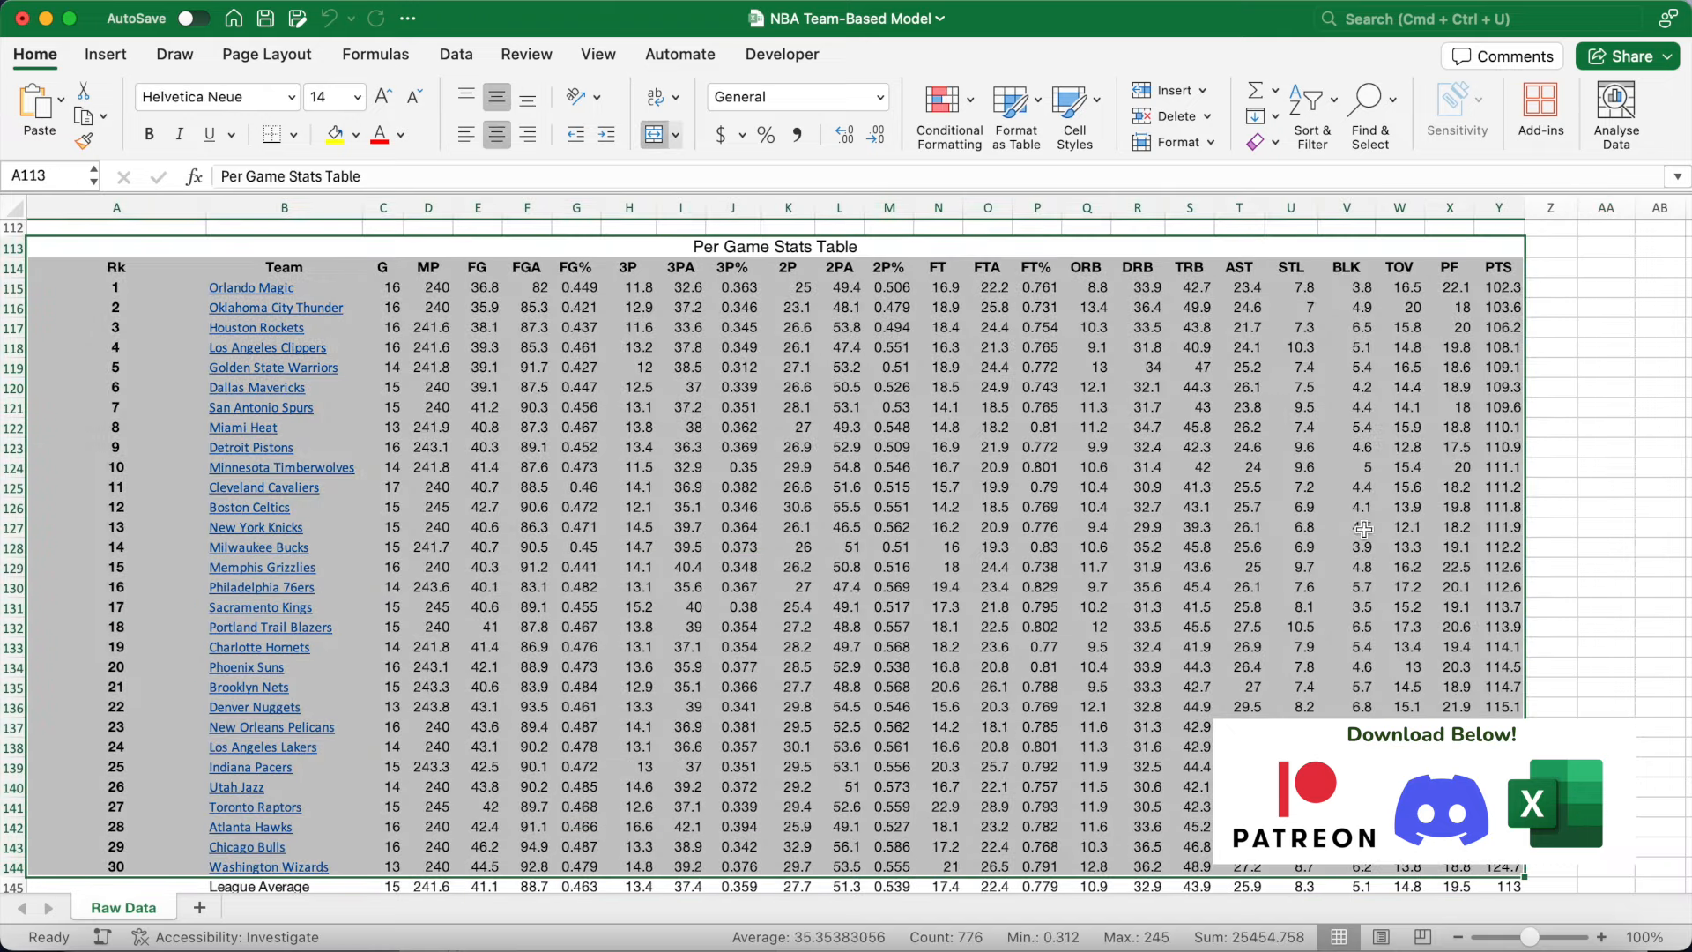
{"action": "left_click", "coordinate": [1600, 410]}
{"action": "scroll", "coordinate": [807, 337], "scroll_direction": "up", "scroll_amount": 20}
{"action": "left_click", "coordinate": [807, 337]}
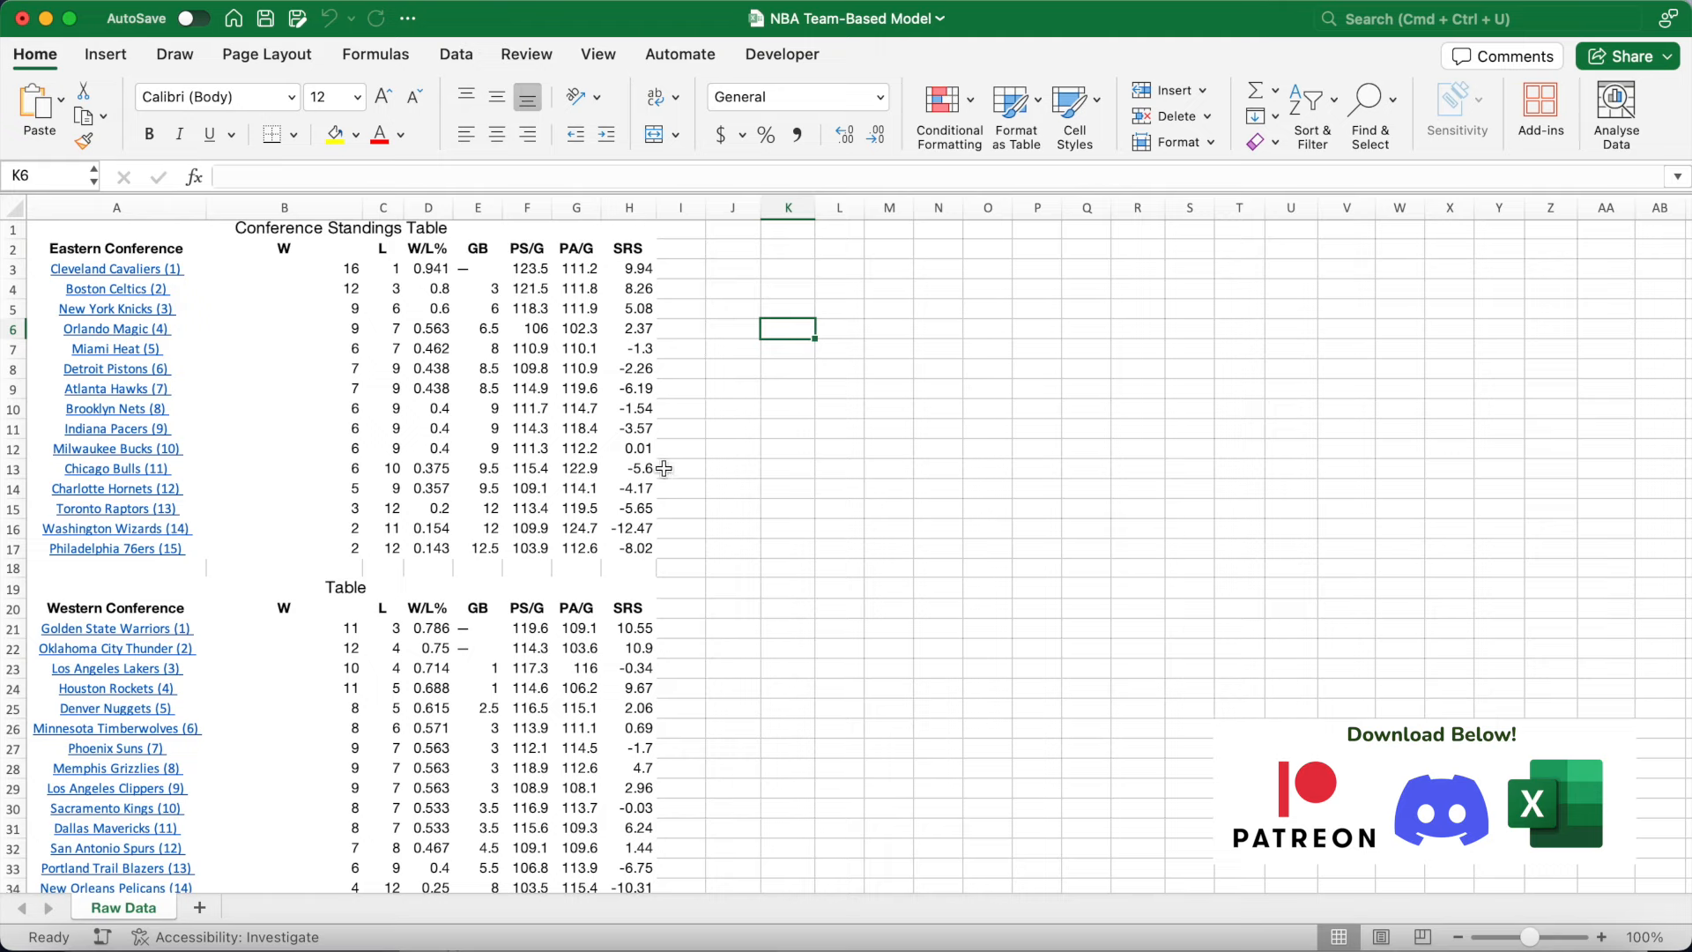
Add a new worksheet after Raw Data and name it NBA Team Stats.
{"action": "left_click", "coordinate": [201, 909]}
{"action": "double_click", "coordinate": [220, 909]}
{"action": "type", "text": "NBA Team Stats"}
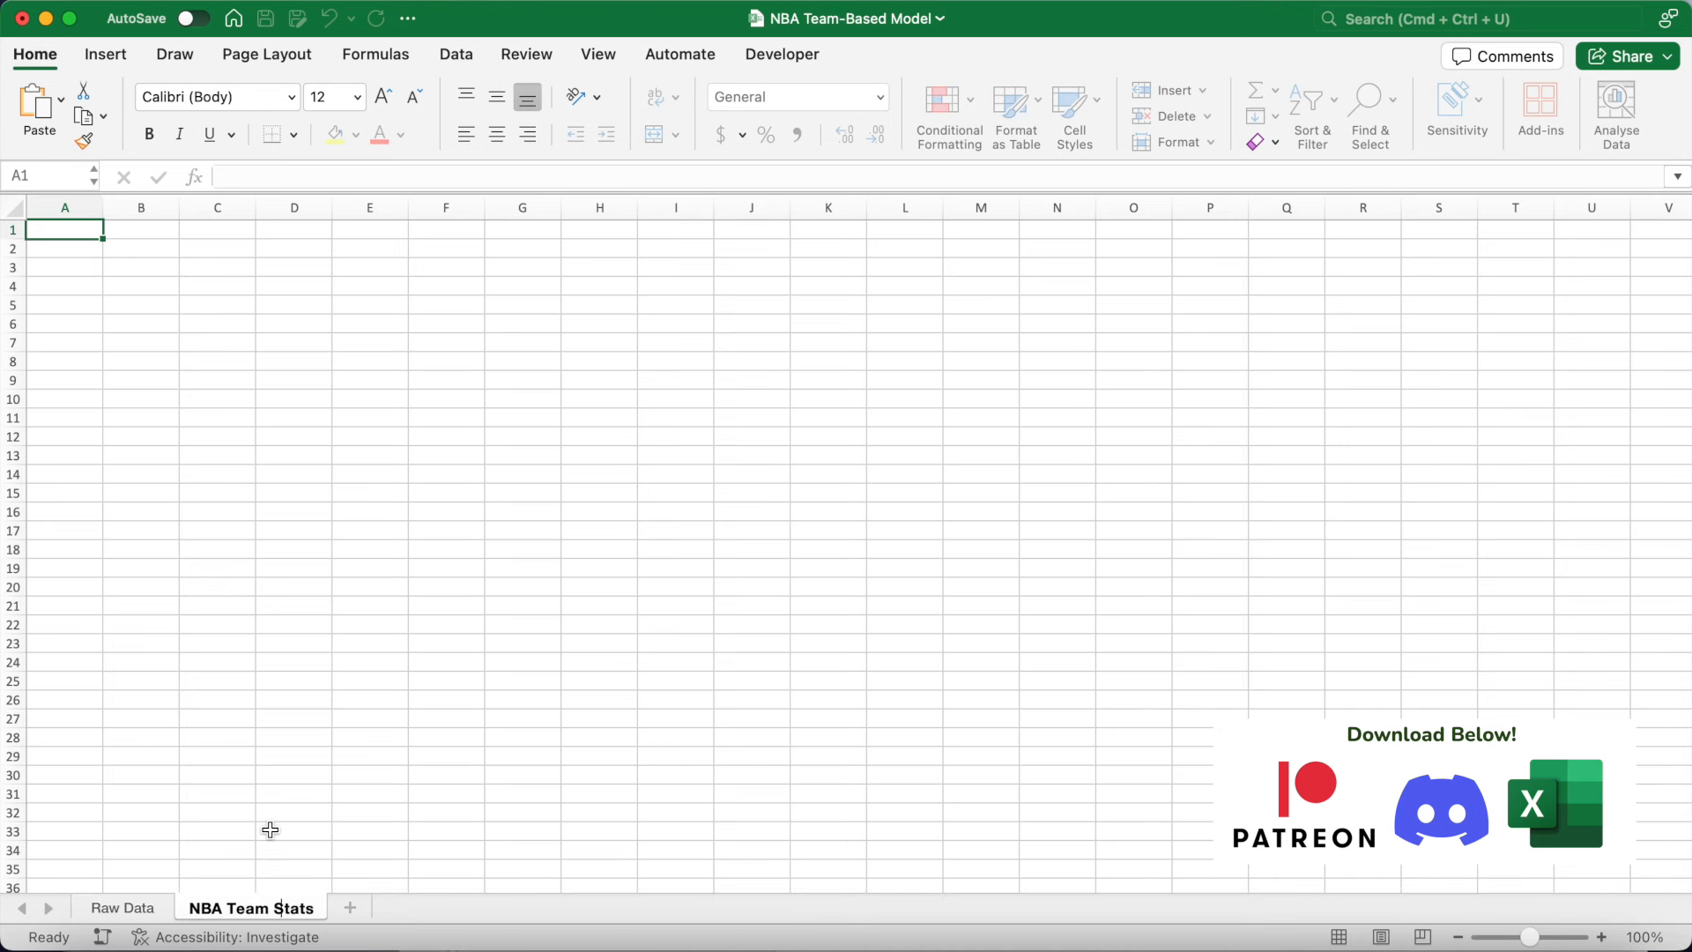
{"action": "key", "text": "Return"}
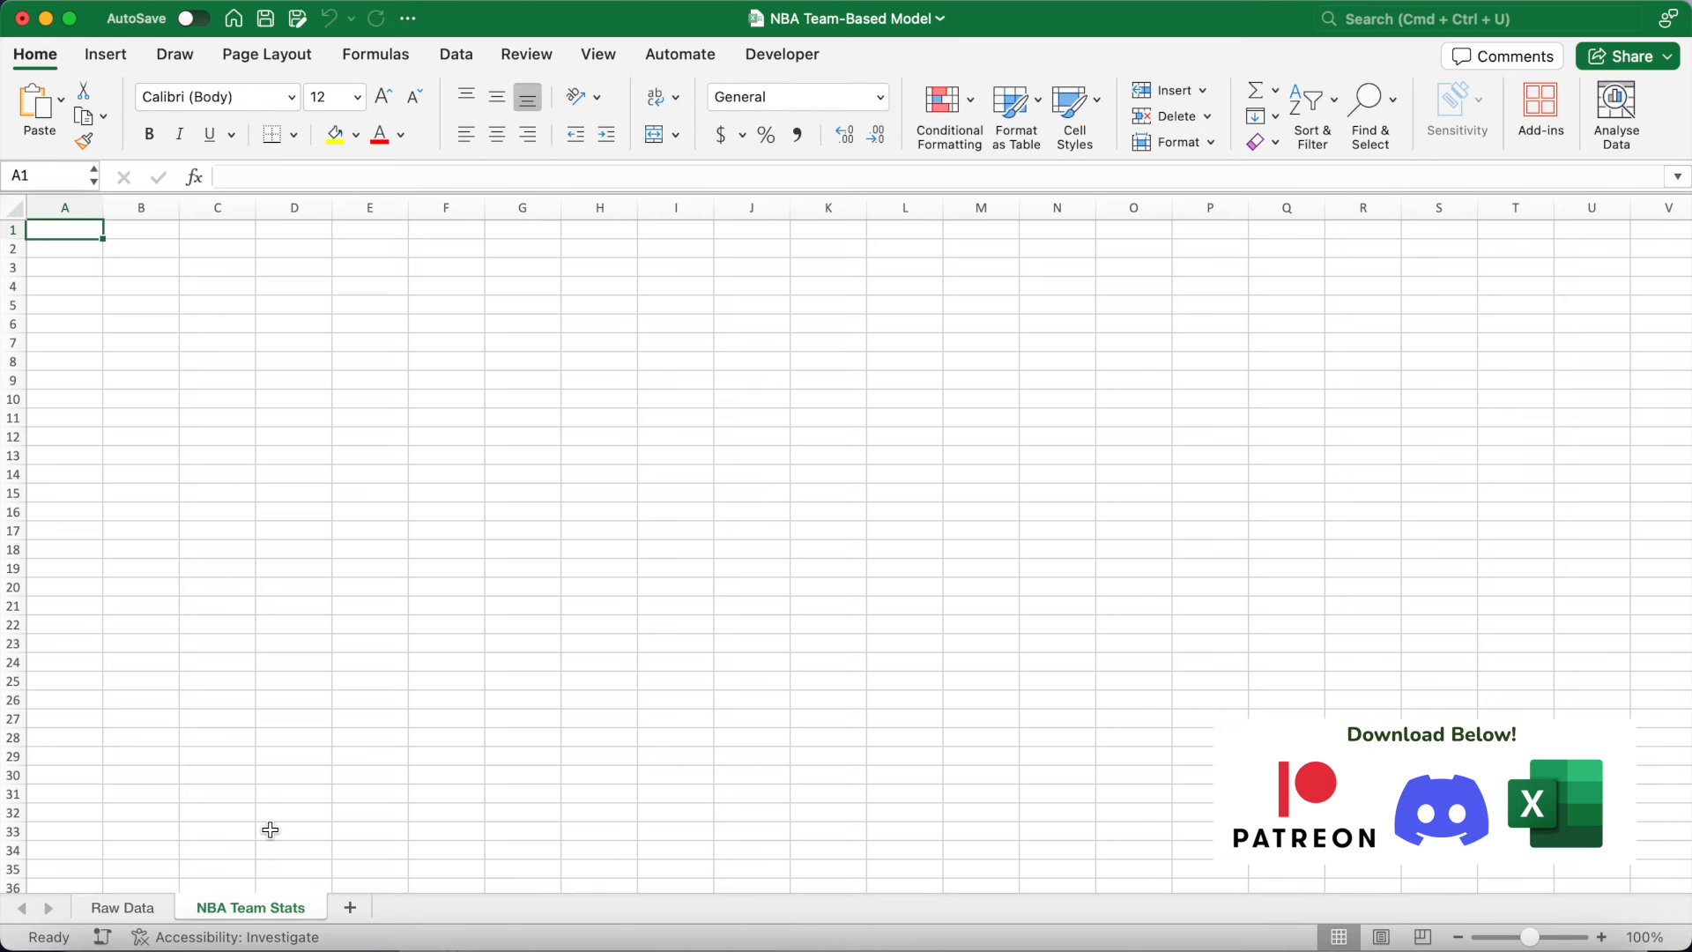
Centre the contents of the whole sheet and enter the bold header Team in A1.
{"action": "left_click", "coordinate": [16, 212]}
{"action": "left_click", "coordinate": [497, 134]}
{"action": "left_click", "coordinate": [78, 228]}
{"action": "key", "text": "super+b"}
{"action": "type", "text": "Team"}
{"action": "key", "text": "Tab"}
Enter the bold headers 2P For, 3P For and FT For in B1:D1.
{"action": "key", "text": "super+b"}
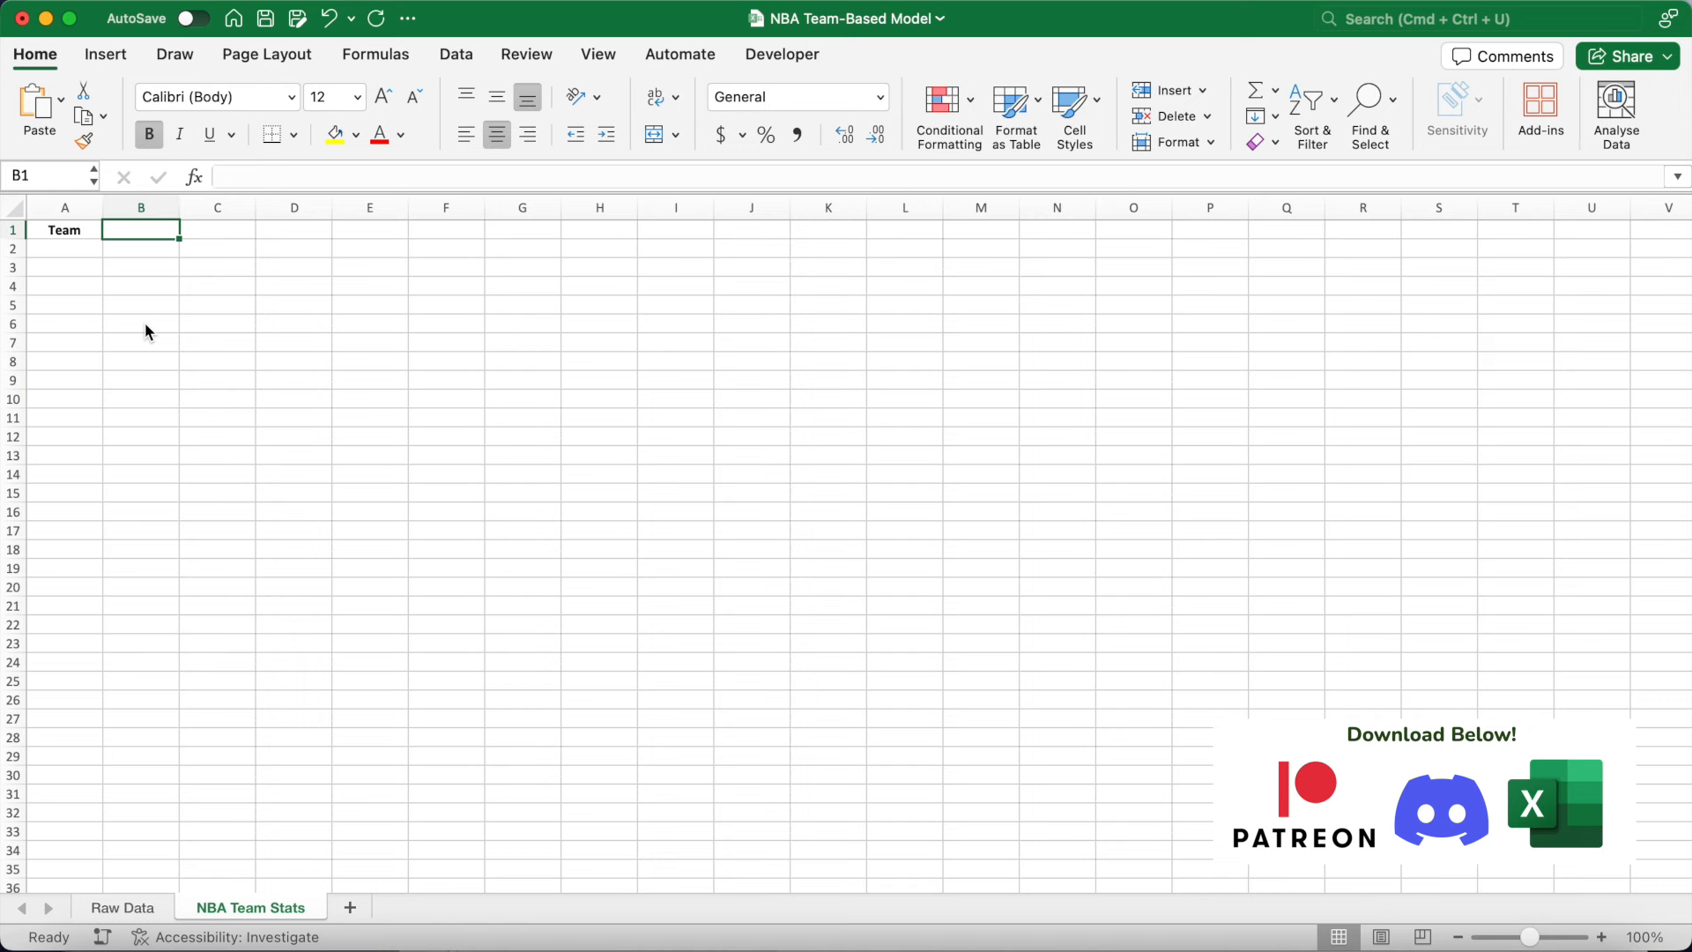
{"action": "type", "text": "2P For"}
{"action": "key", "text": "Tab"}
{"action": "type", "text": "3P For"}
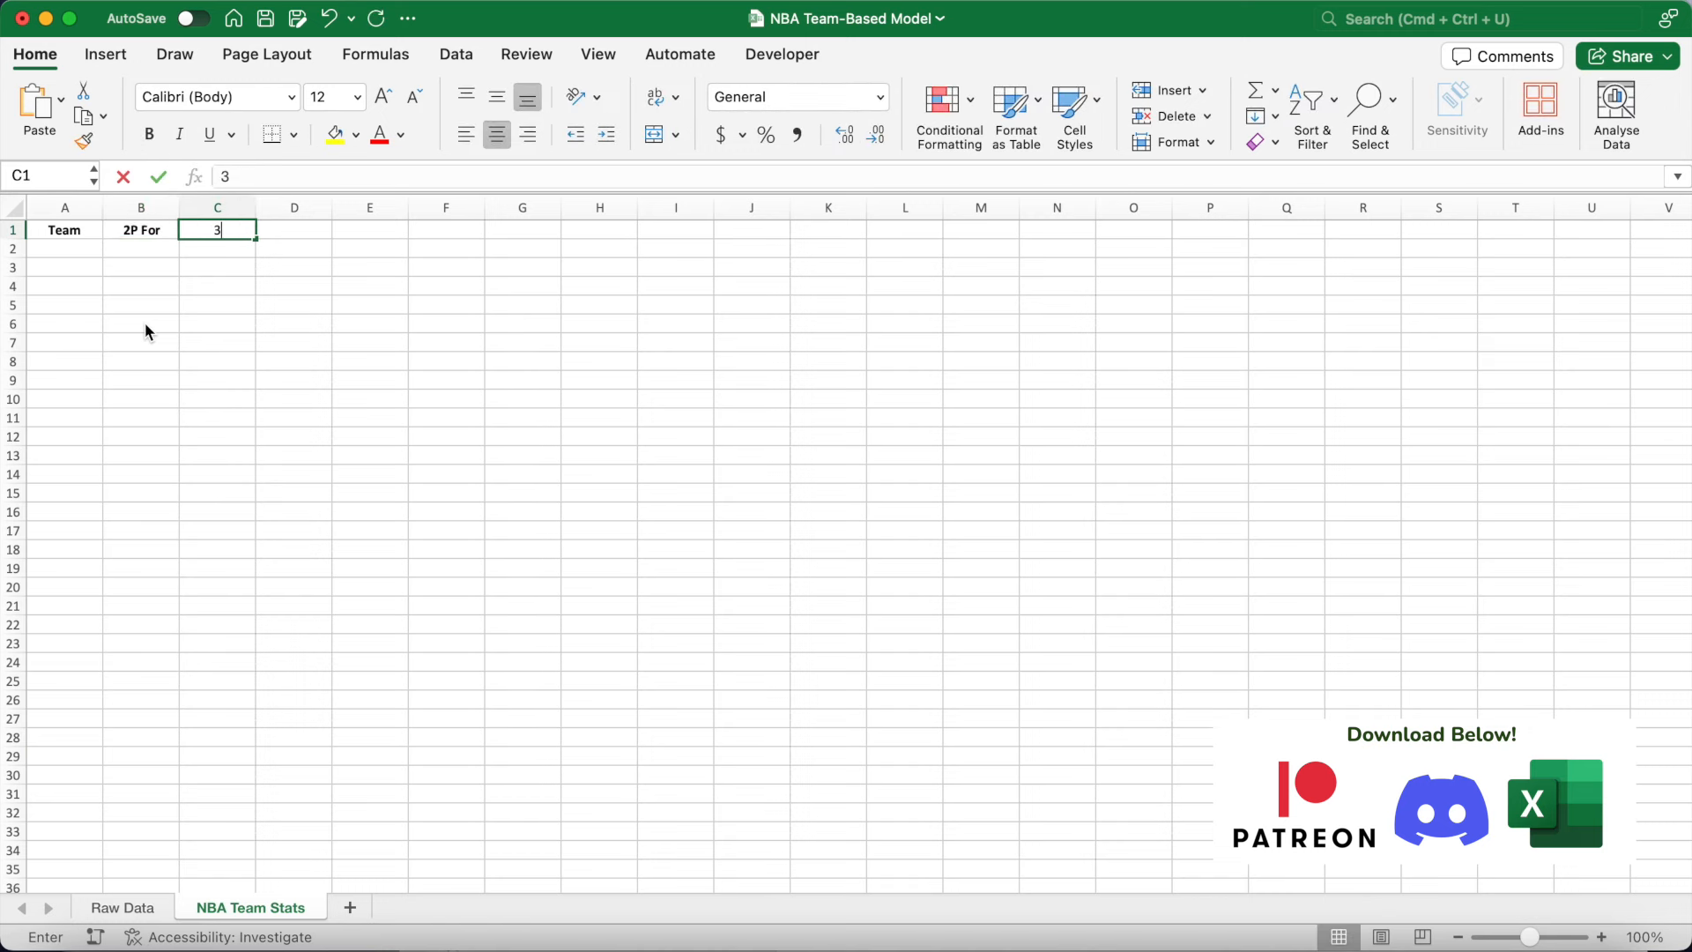
{"action": "key", "text": "super+b"}
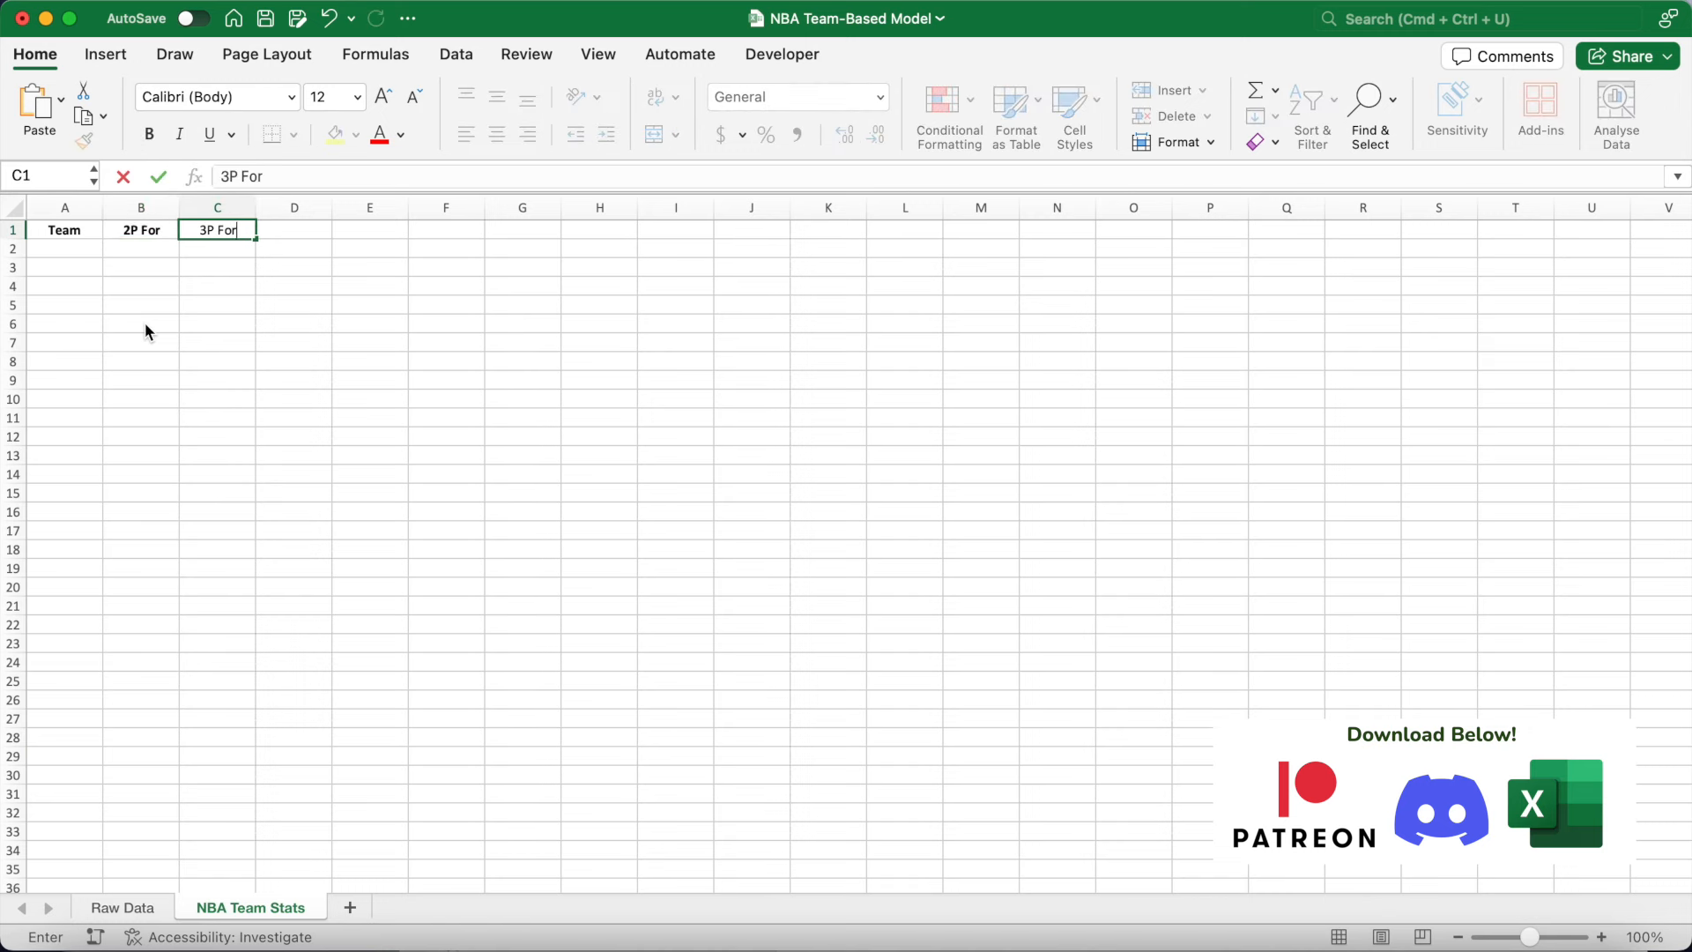
{"action": "key", "text": "Tab"}
{"action": "key", "text": "super+b"}
{"action": "type", "text": "FT For"}
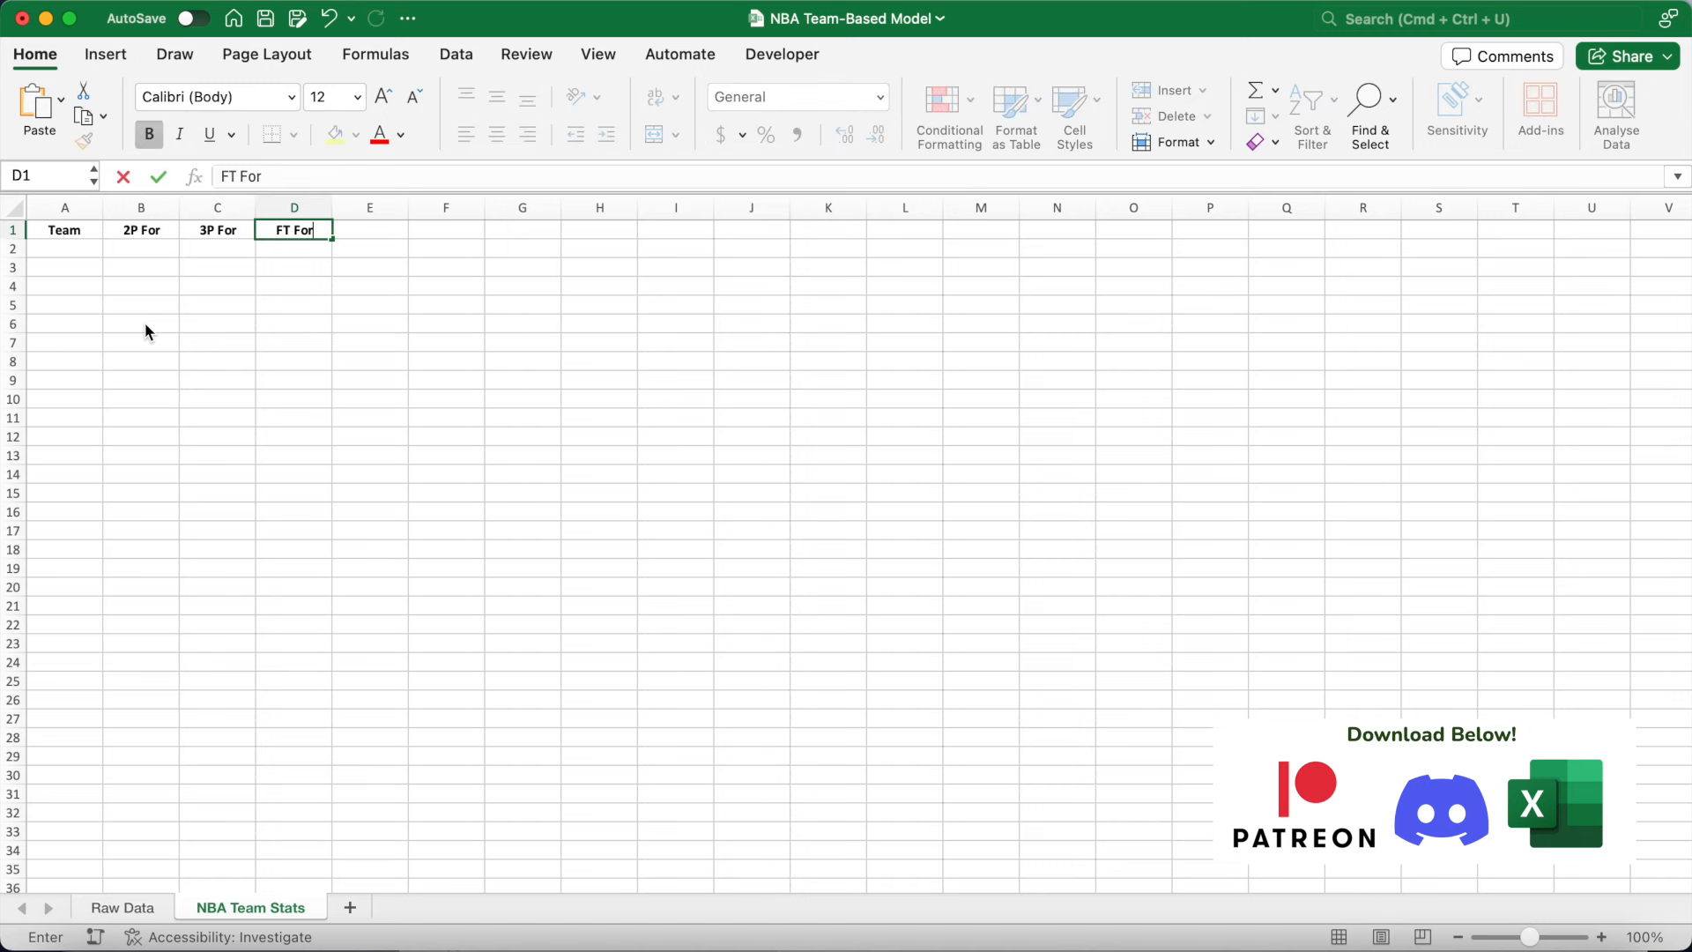
Enter the bold headers 2P Against, 3P Against and FT Against in E1:G1.
{"action": "key", "text": "Tab"}
{"action": "key", "text": "super+b"}
{"action": "type", "text": "2P Against"}
{"action": "key", "text": "Tab"}
{"action": "key", "text": "super+b"}
{"action": "type", "text": "3P Against"}
{"action": "key", "text": "Tab"}
{"action": "key", "text": "super+b"}
{"action": "type", "text": "FT Against"}
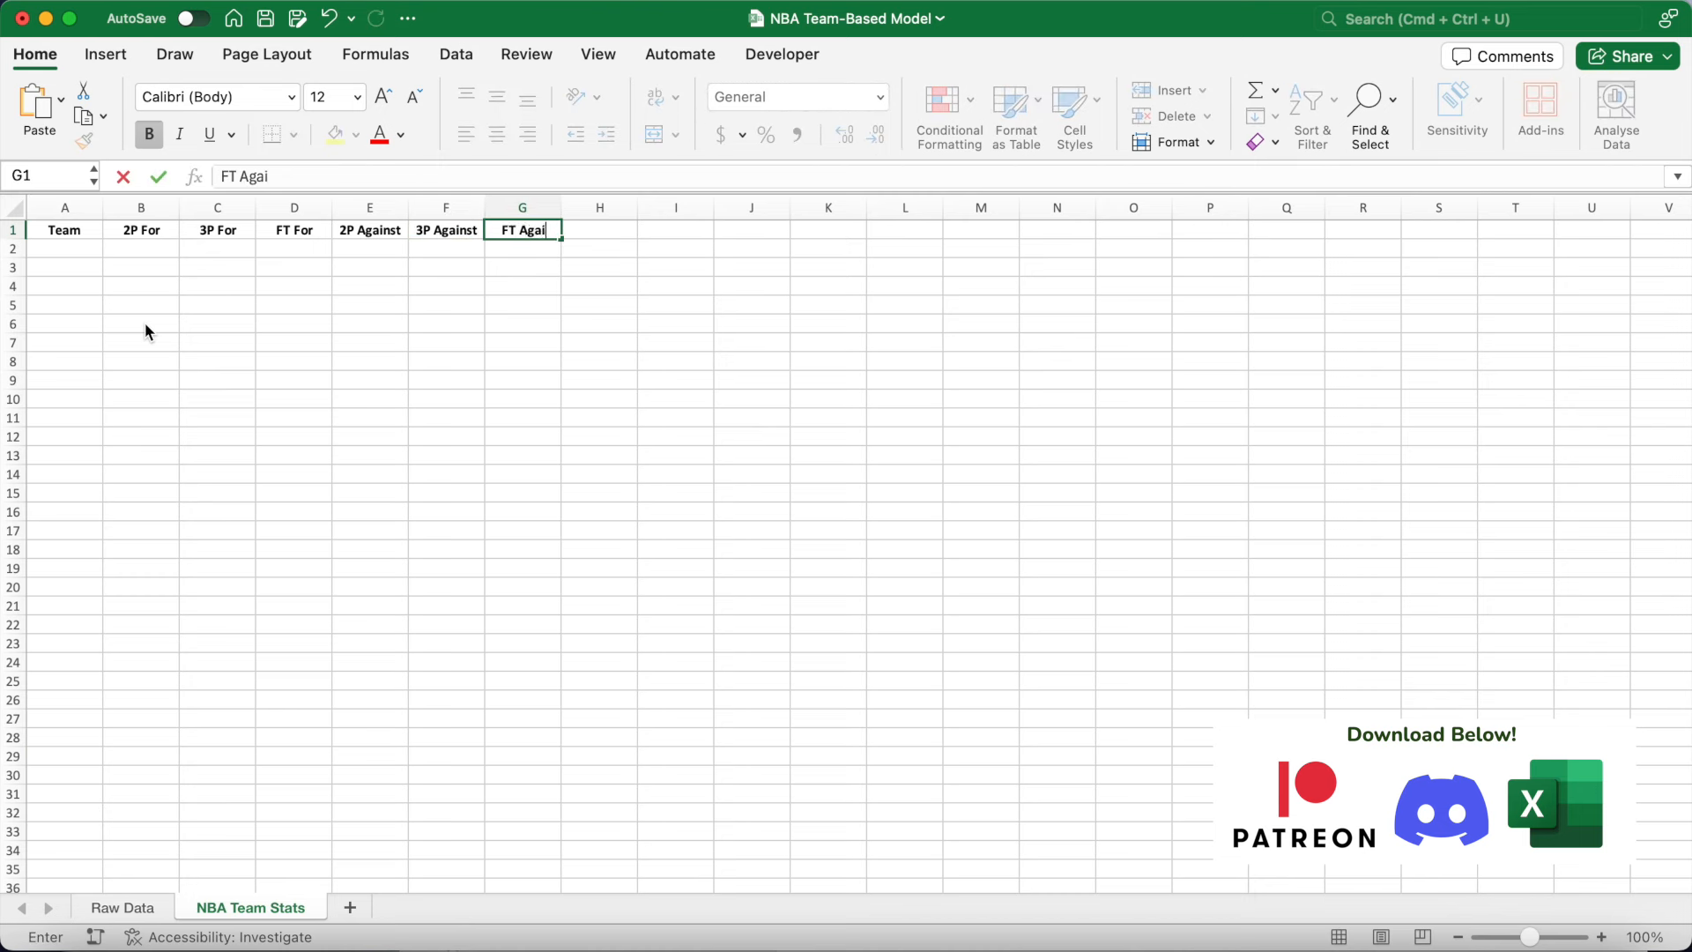
{"action": "key", "text": "Return"}
Bring the team names into A2 with the formula ='Raw Data'!B81:B110 and autofit column A.
{"action": "type", "text": "="}
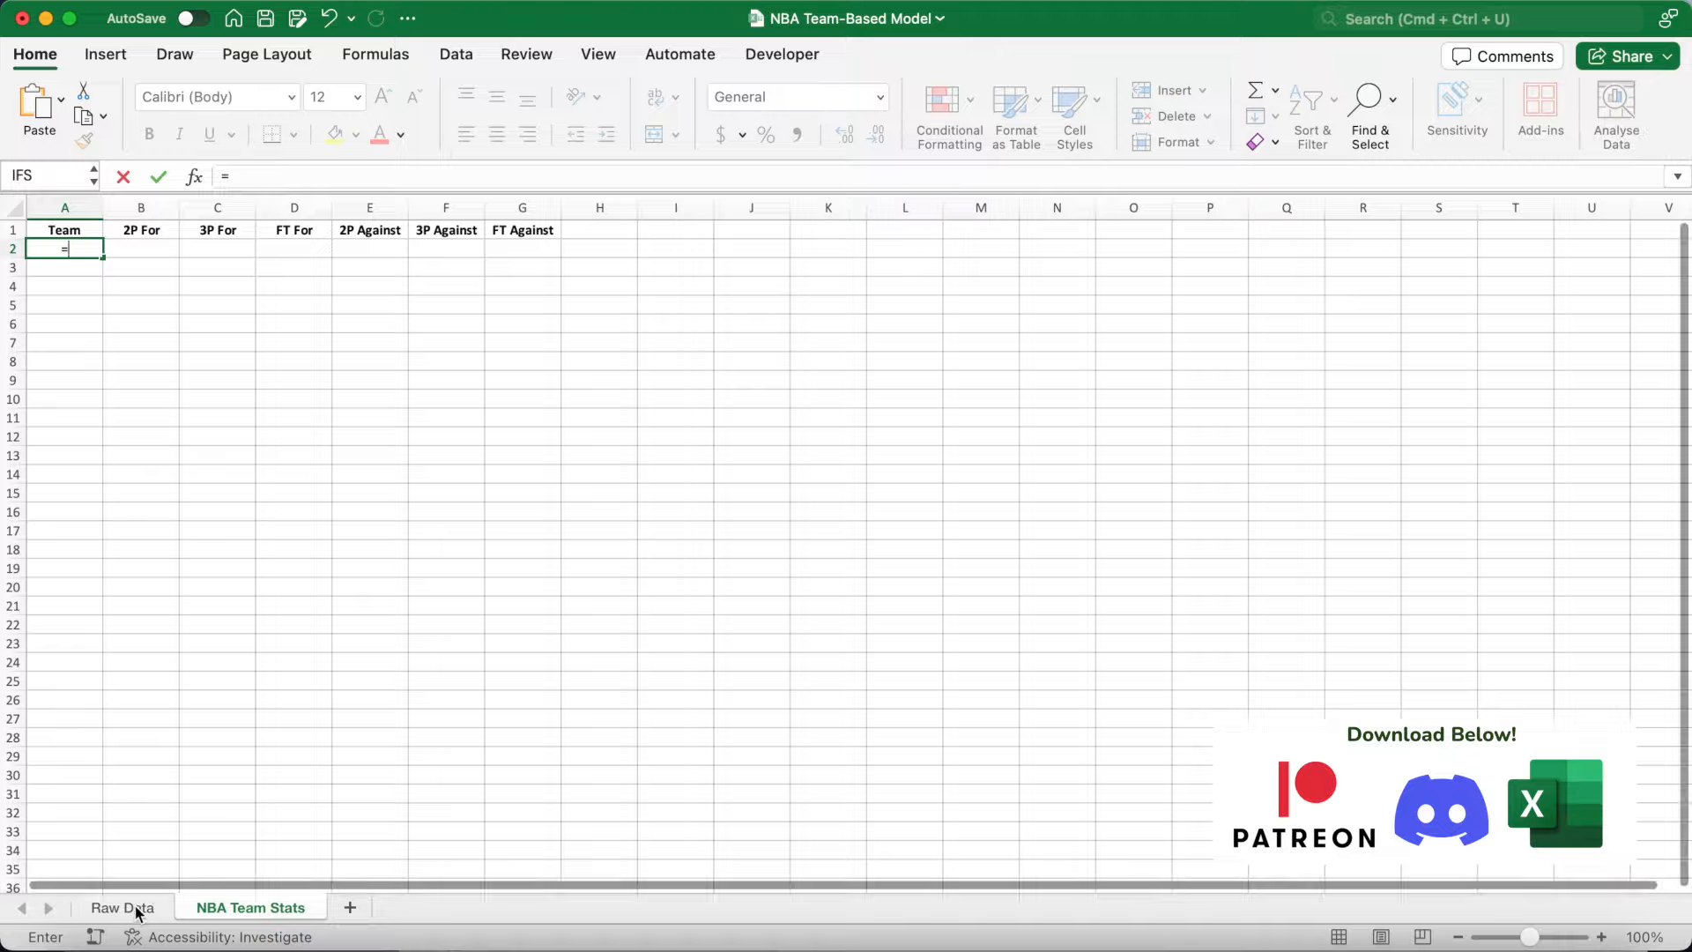
{"action": "left_click", "coordinate": [136, 906]}
{"action": "scroll", "coordinate": [321, 664], "scroll_direction": "down", "scroll_amount": 20}
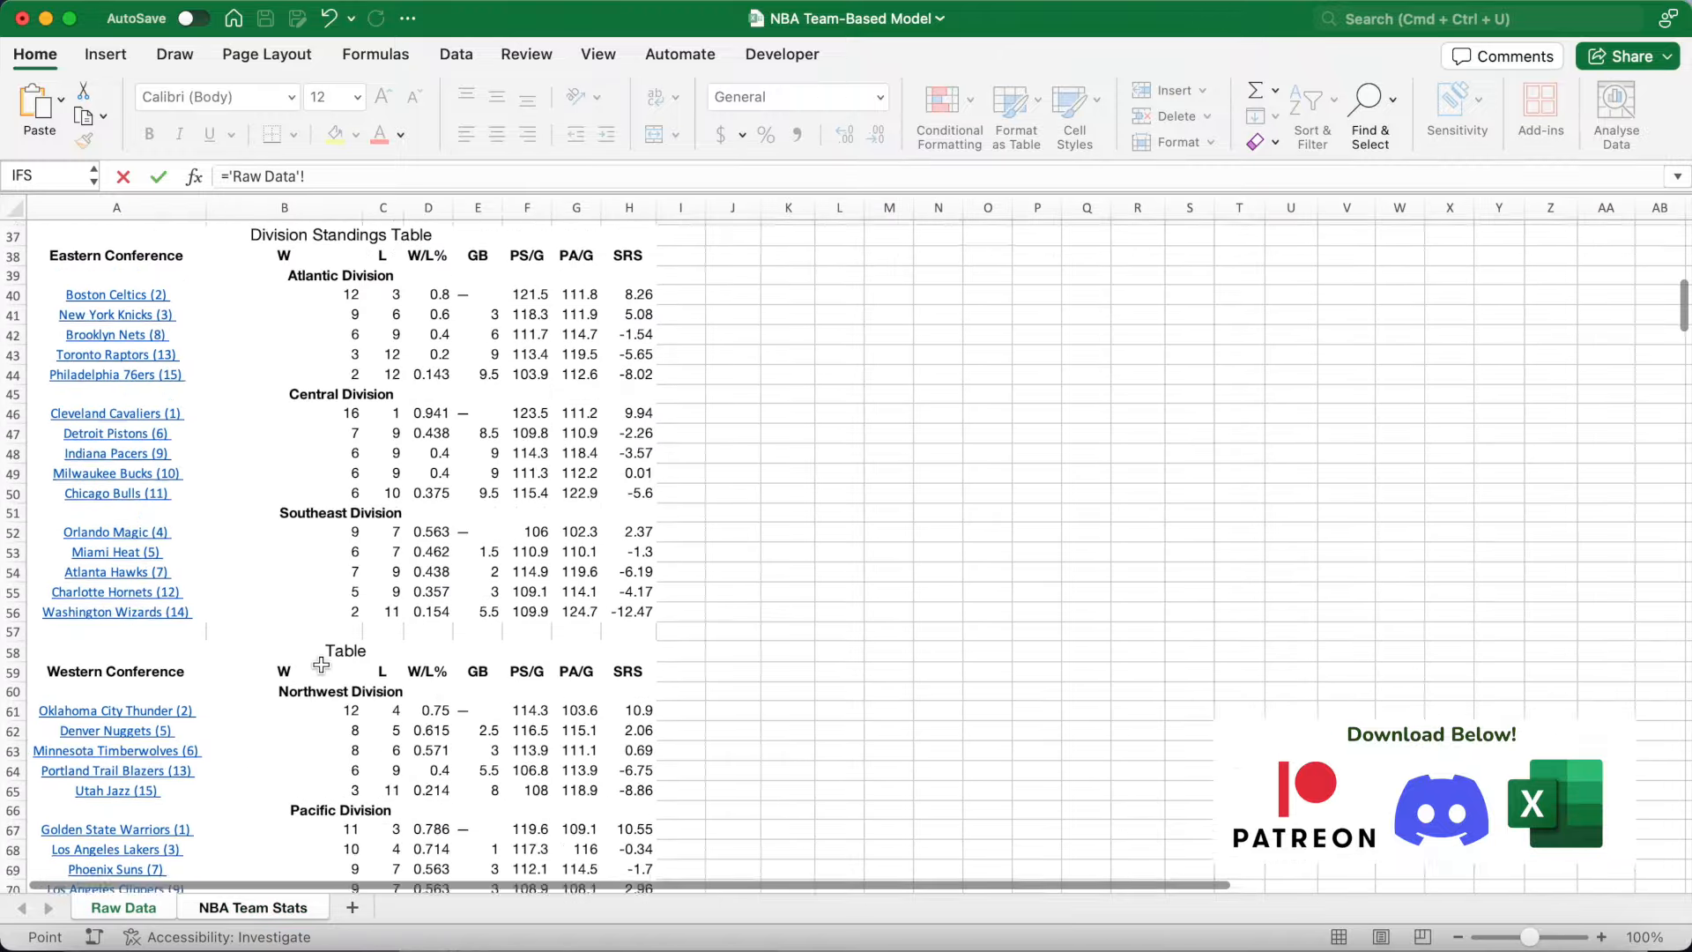
{"action": "scroll", "coordinate": [321, 664], "scroll_direction": "down", "scroll_amount": 2}
{"action": "left_click_drag", "start_coordinate": [300, 247], "coordinate": [301, 826]}
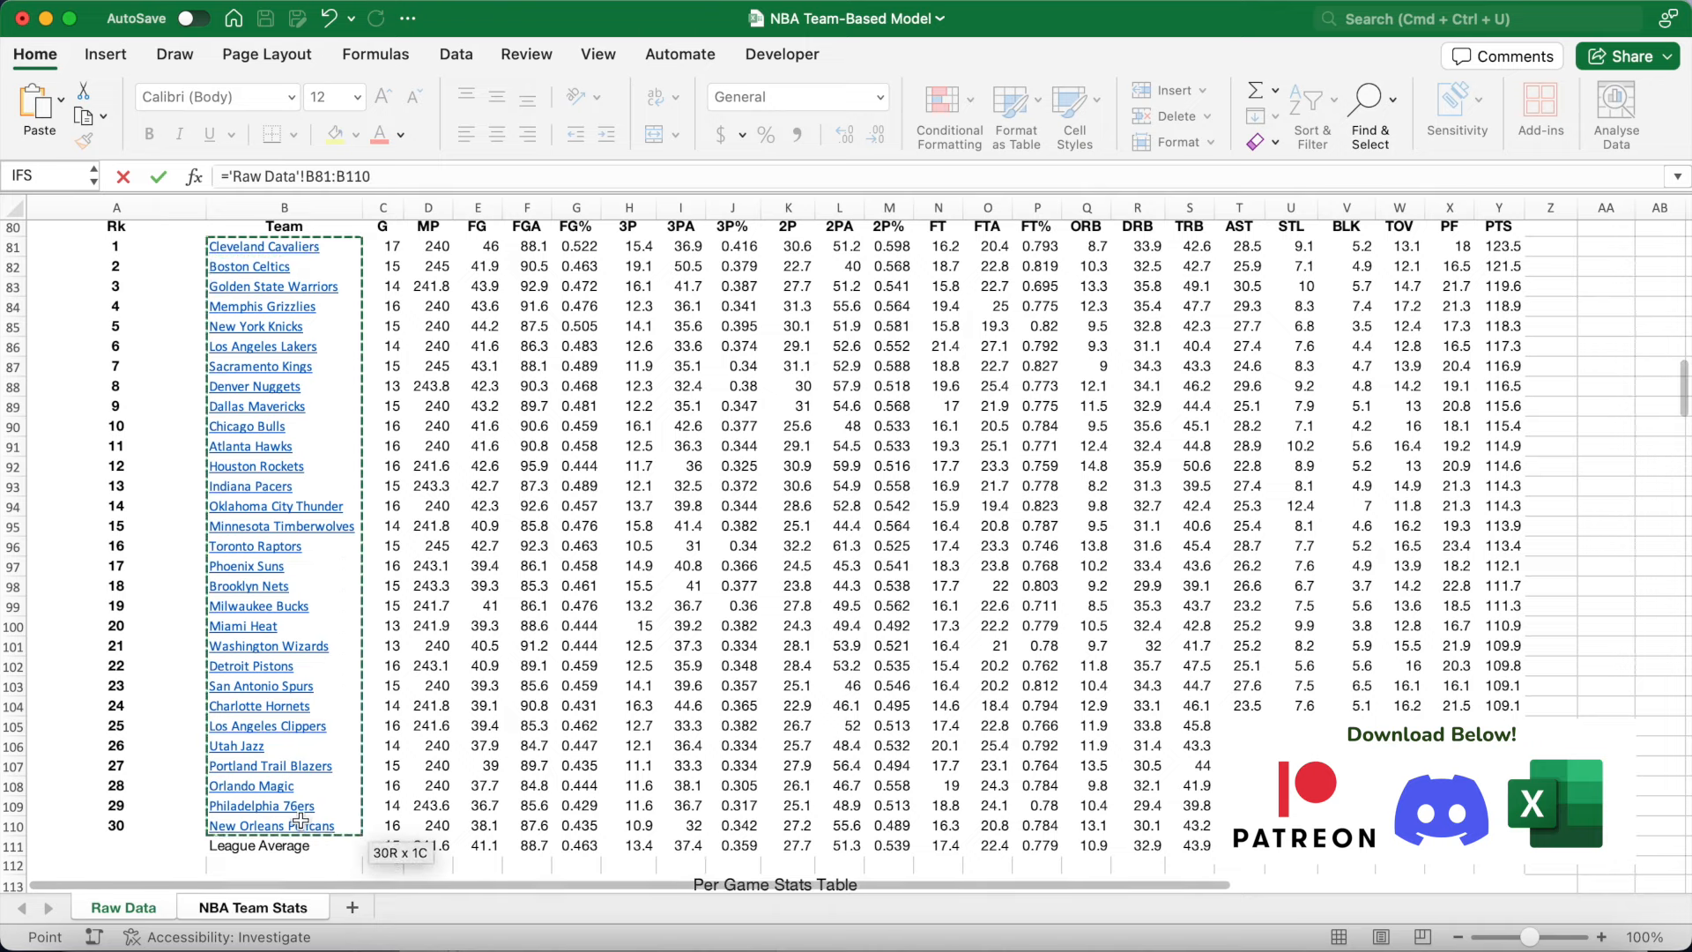
{"action": "key", "text": "Return"}
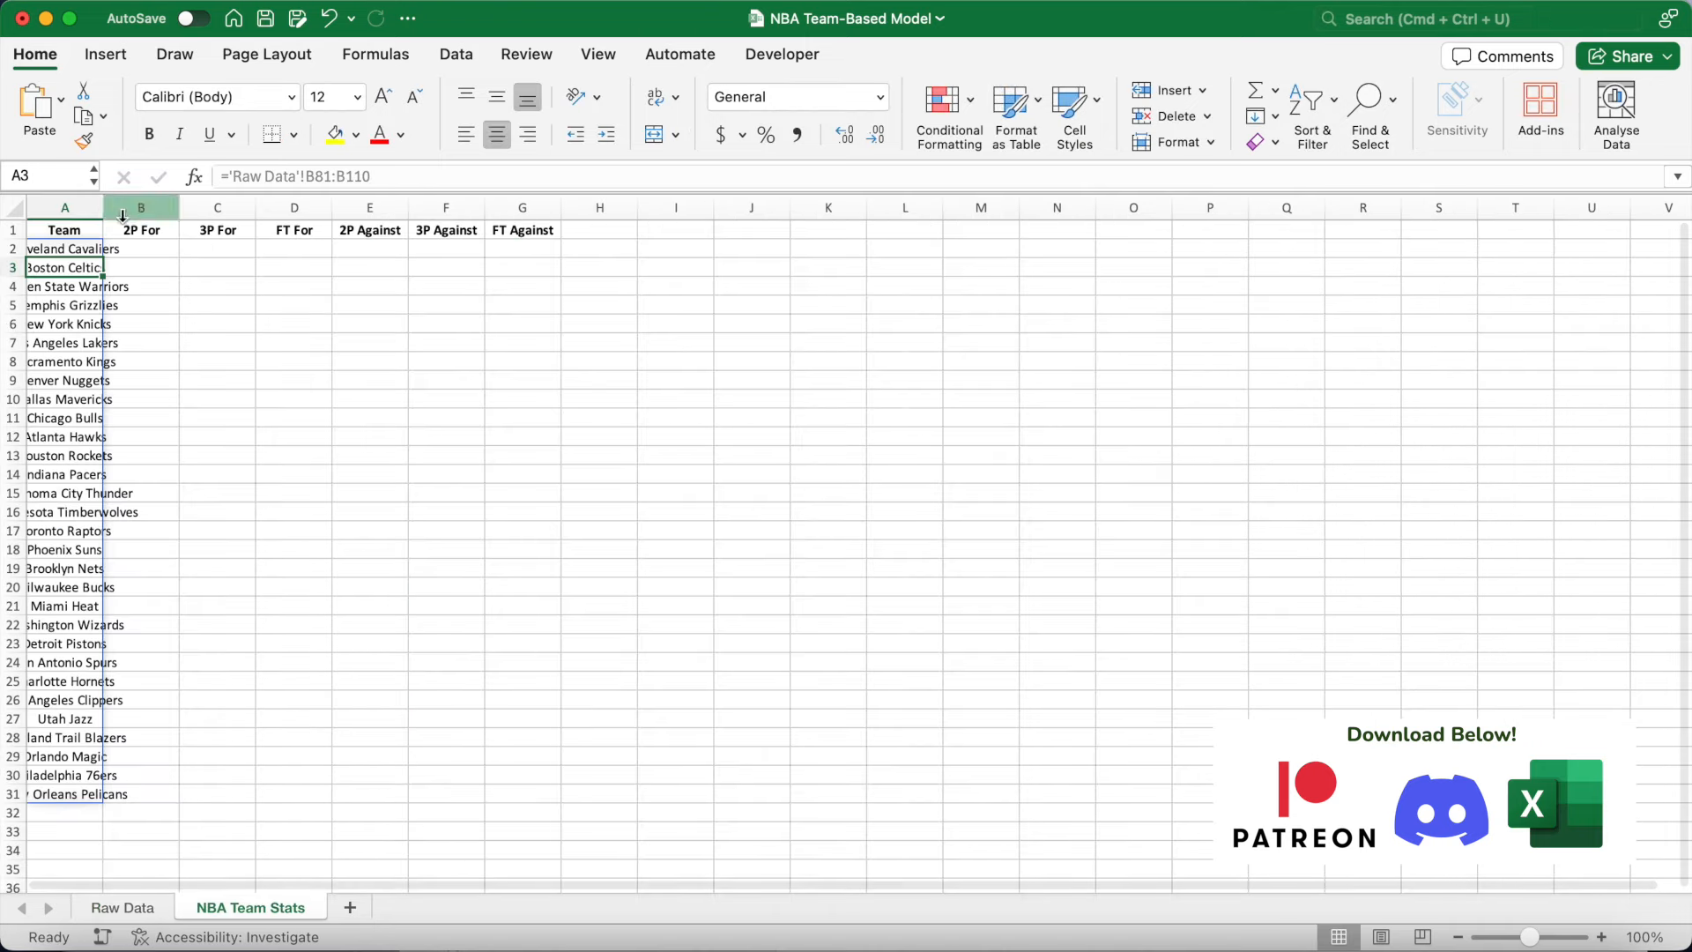
{"action": "double_click", "coordinate": [108, 209]}
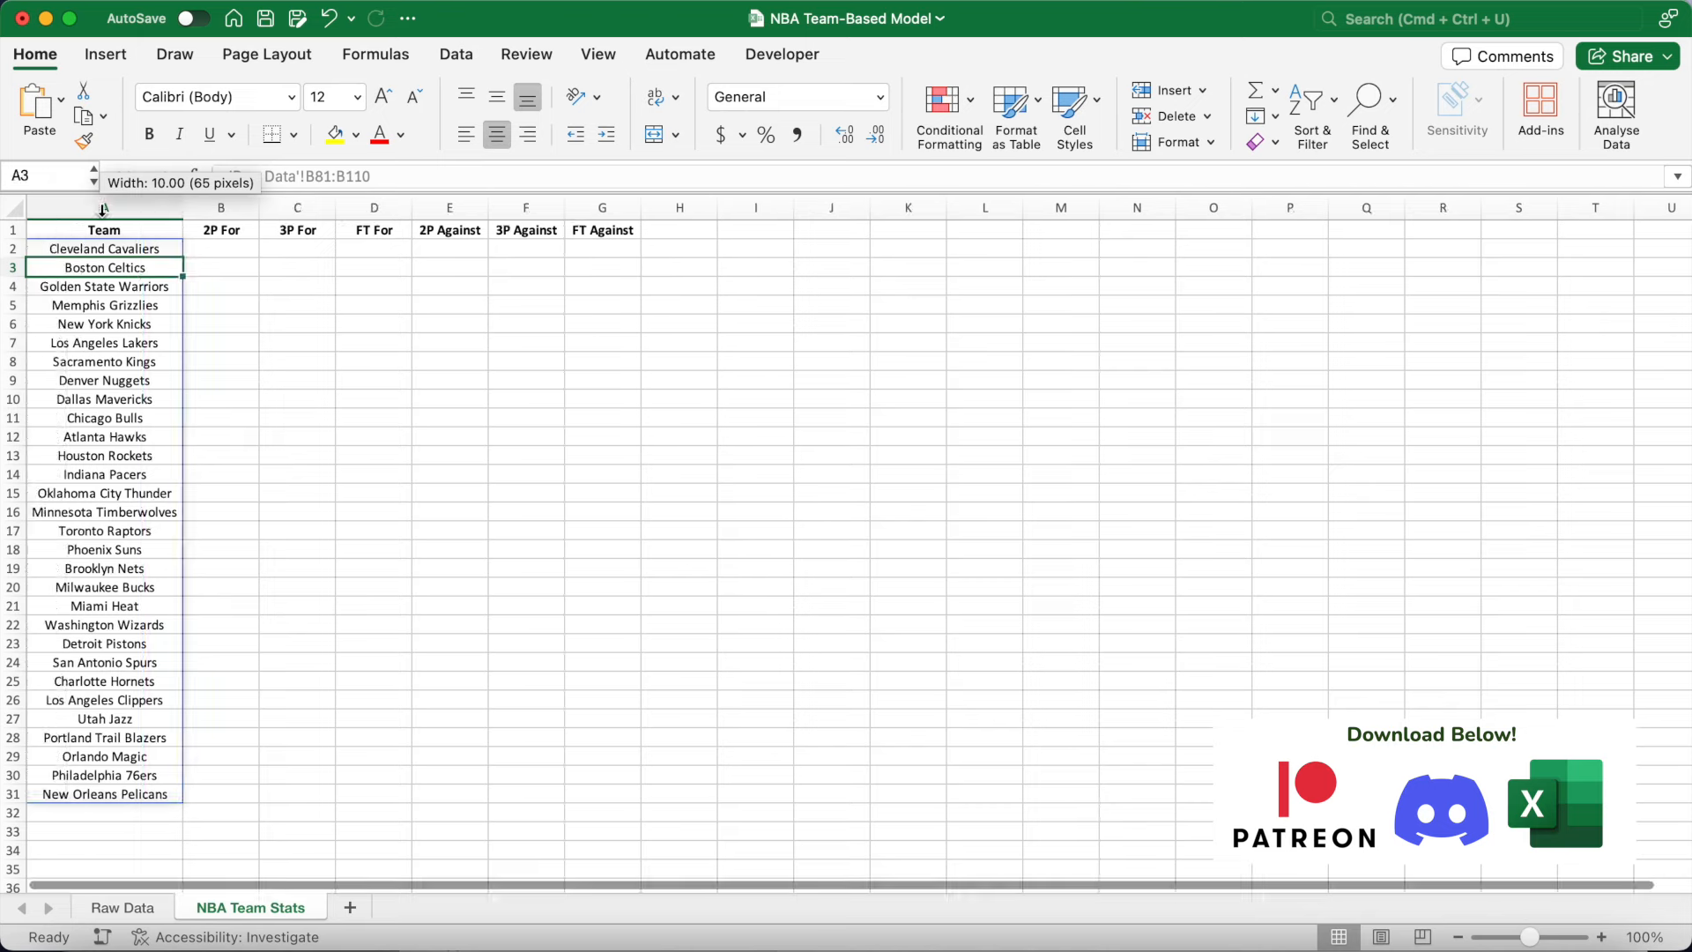
Replace the team name formula in A2:A31 with its own static values.
{"action": "left_click", "coordinate": [127, 250]}
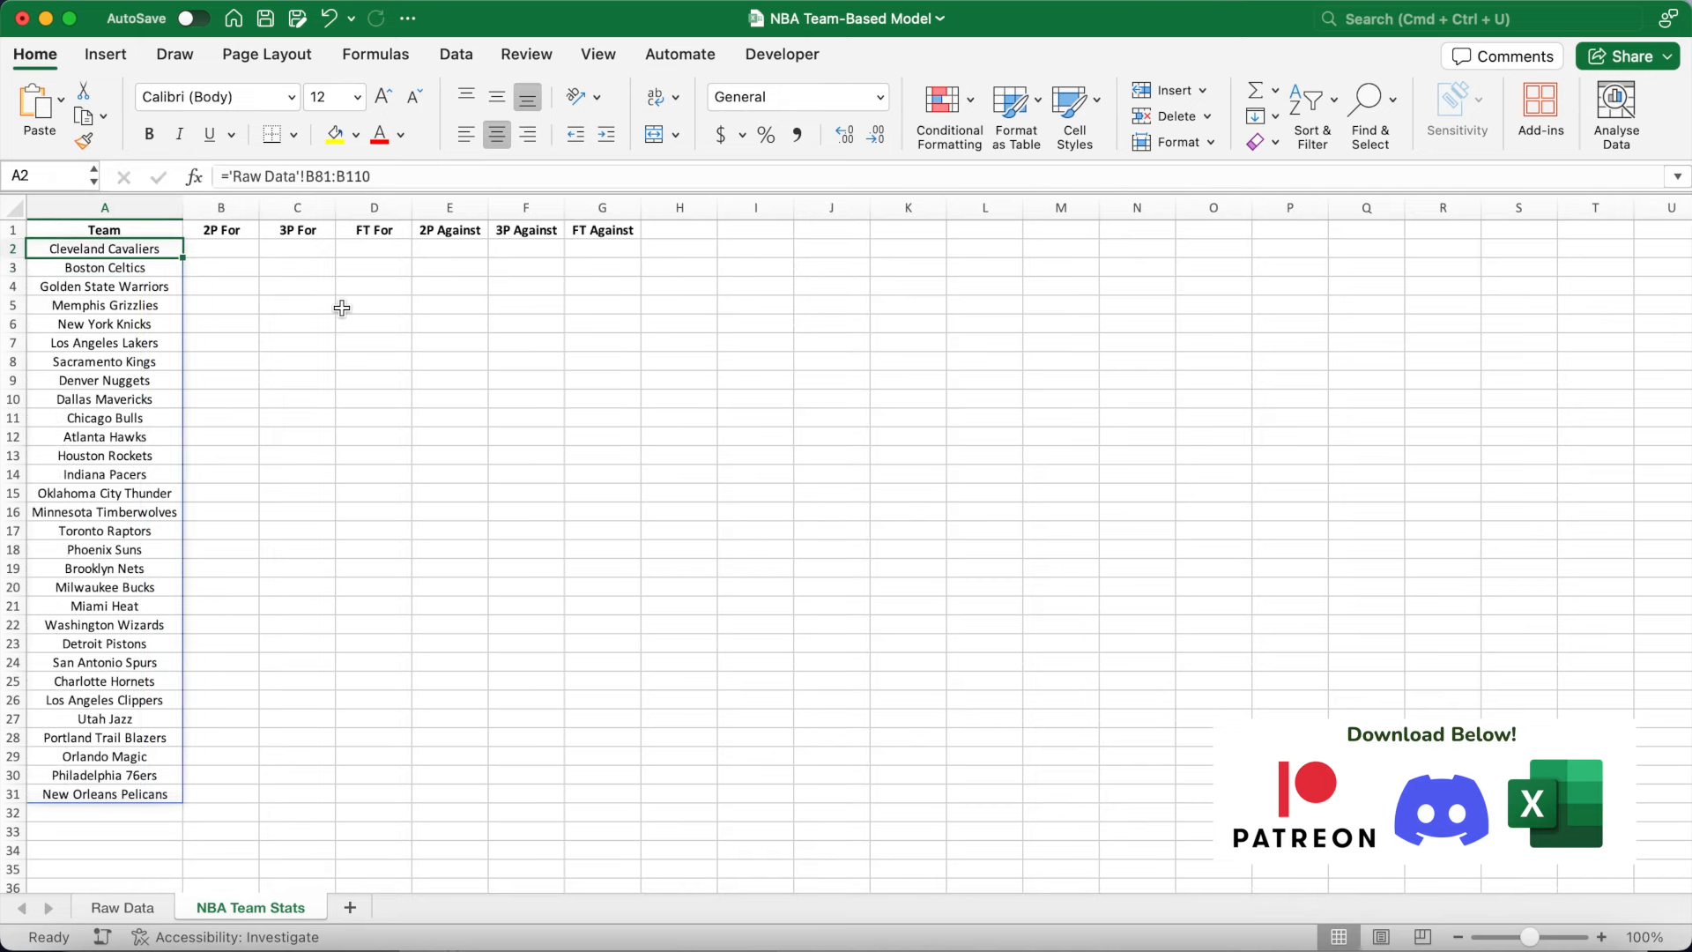
{"action": "key", "text": "super+shift+Down"}
{"action": "key", "text": "super+c"}
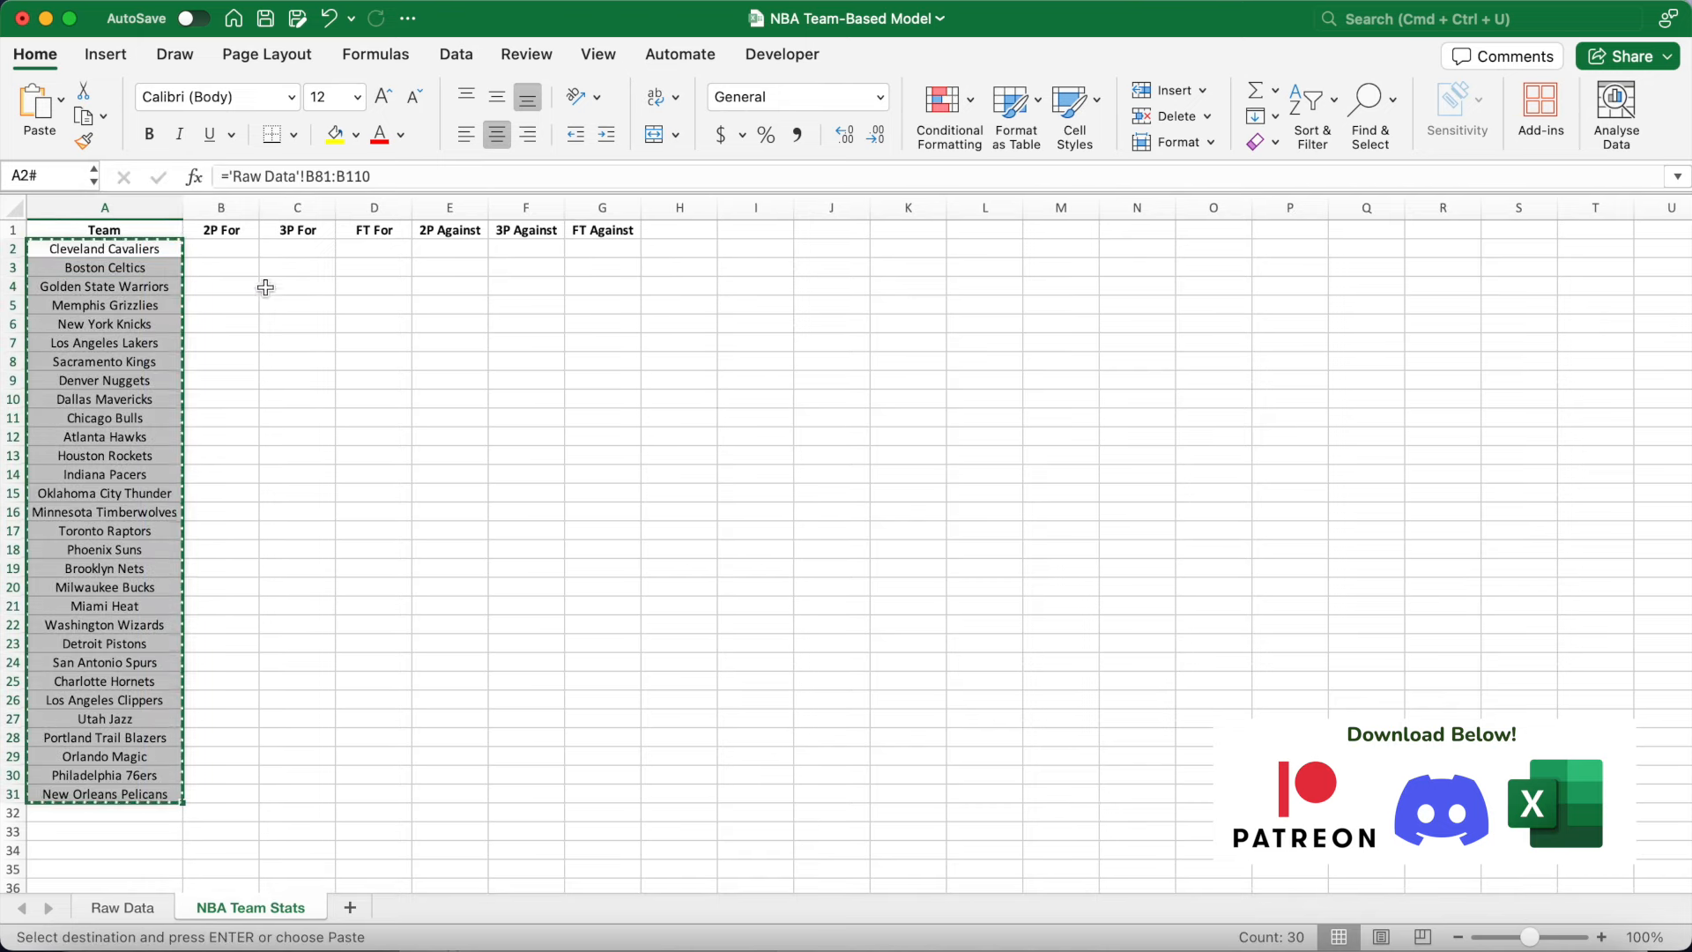
{"action": "right_click", "coordinate": [172, 256]}
{"action": "mouse_move", "coordinate": [234, 291]}
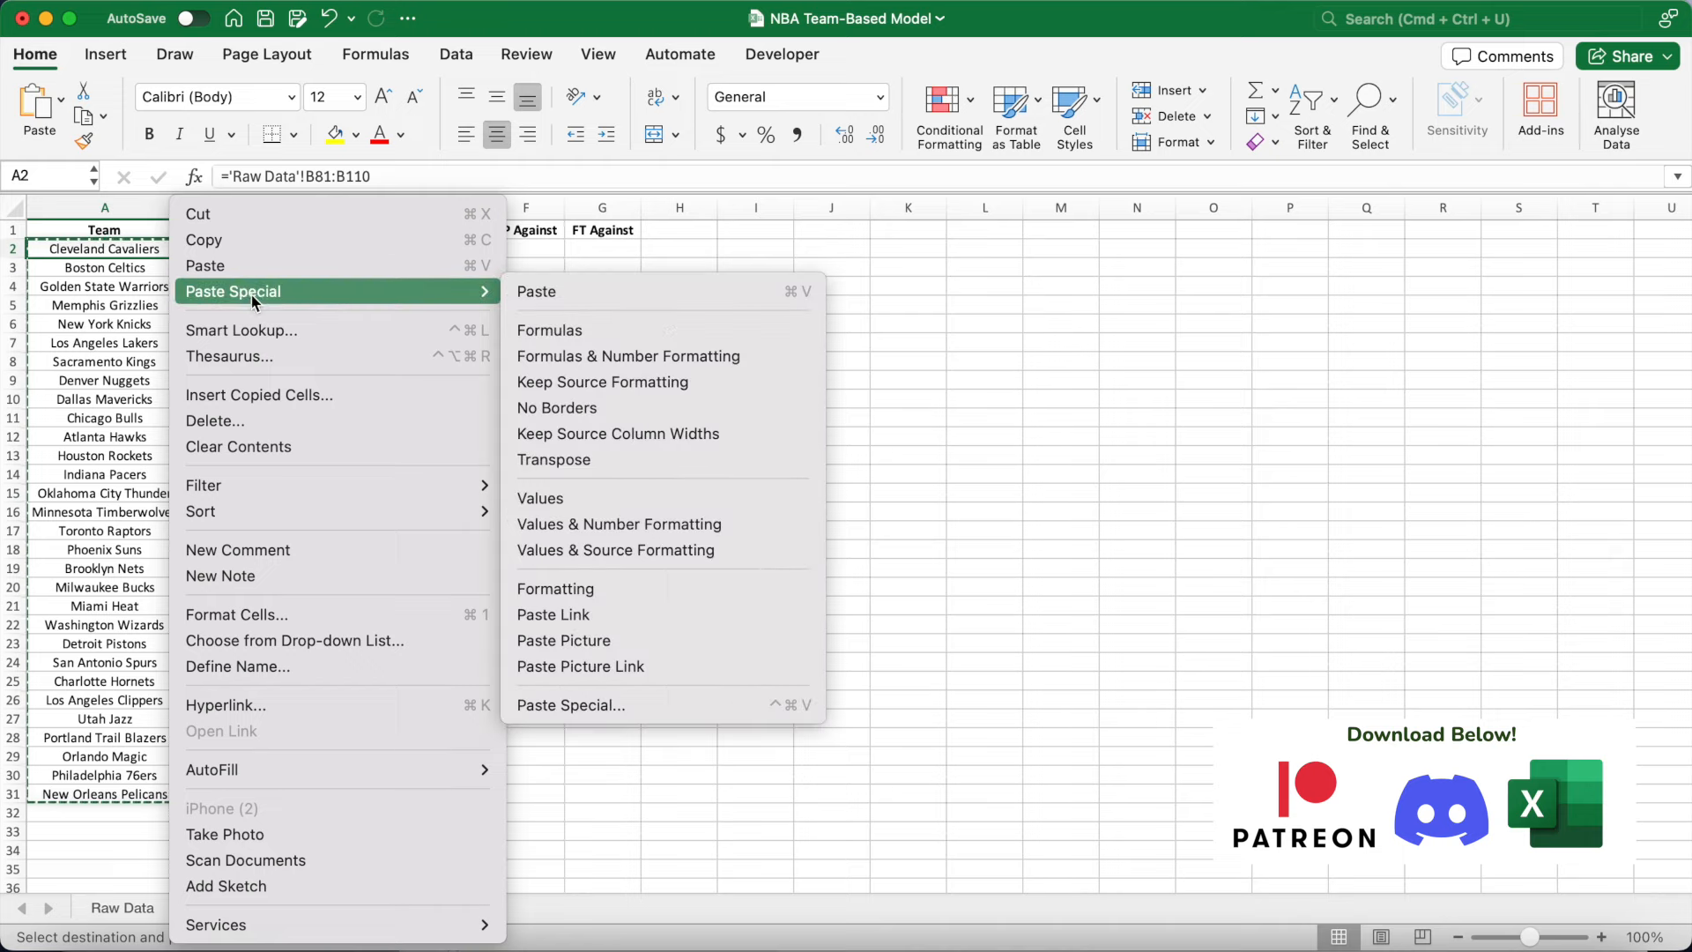
{"action": "left_click", "coordinate": [668, 492]}
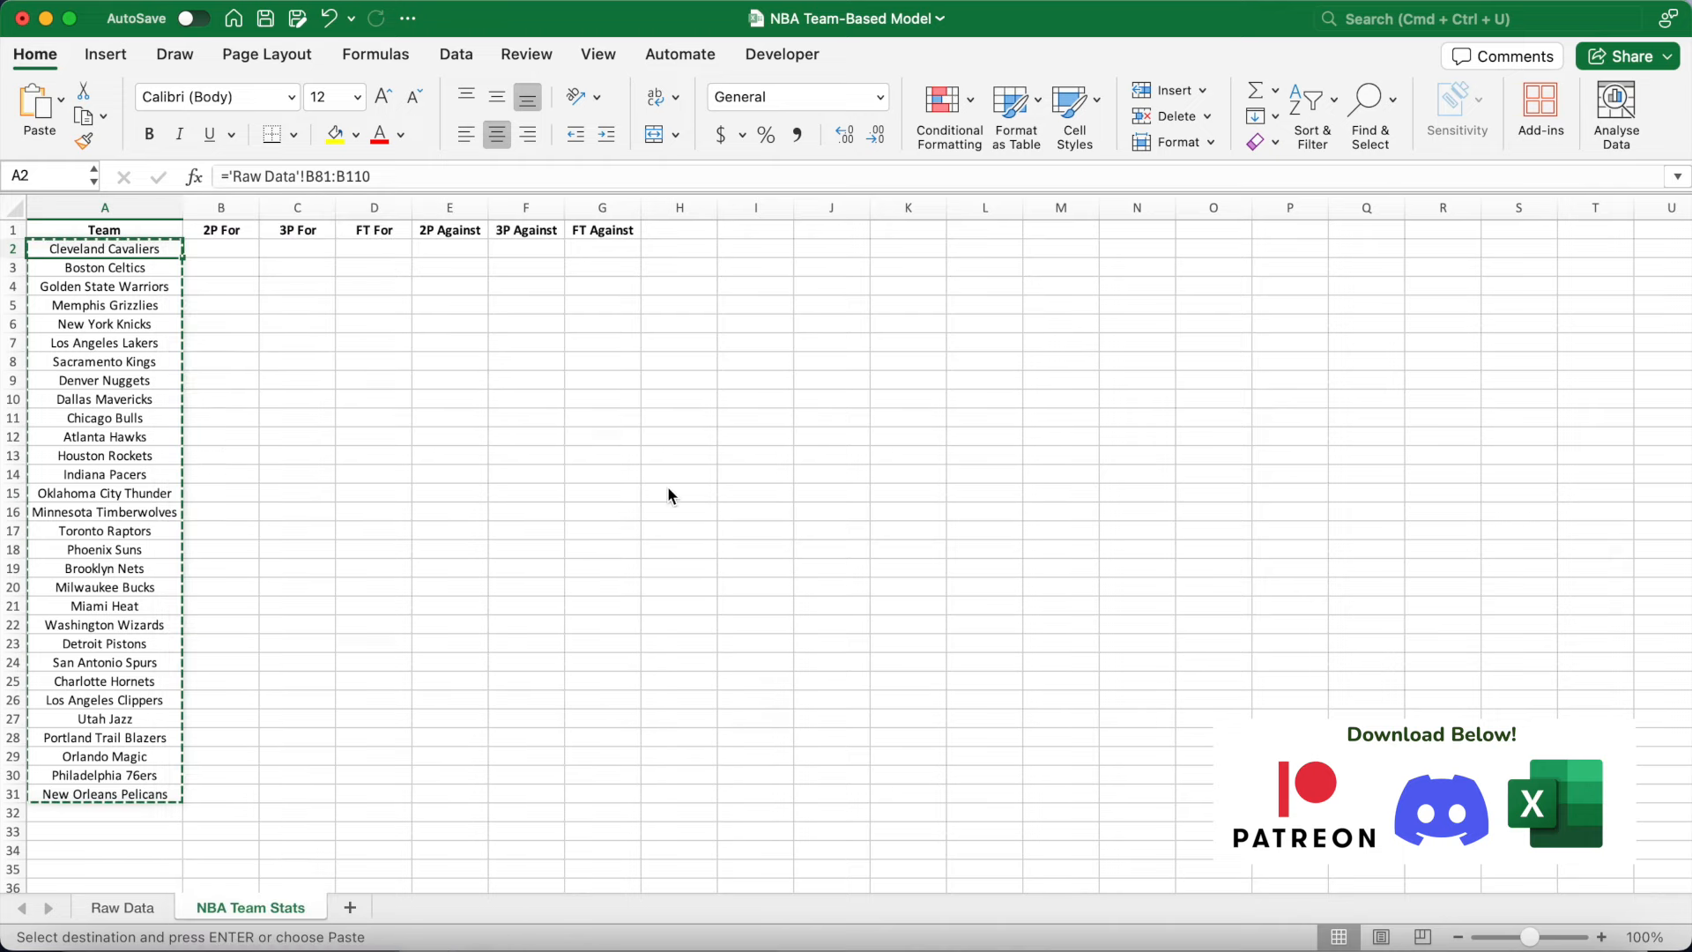
{"action": "left_click", "coordinate": [322, 308]}
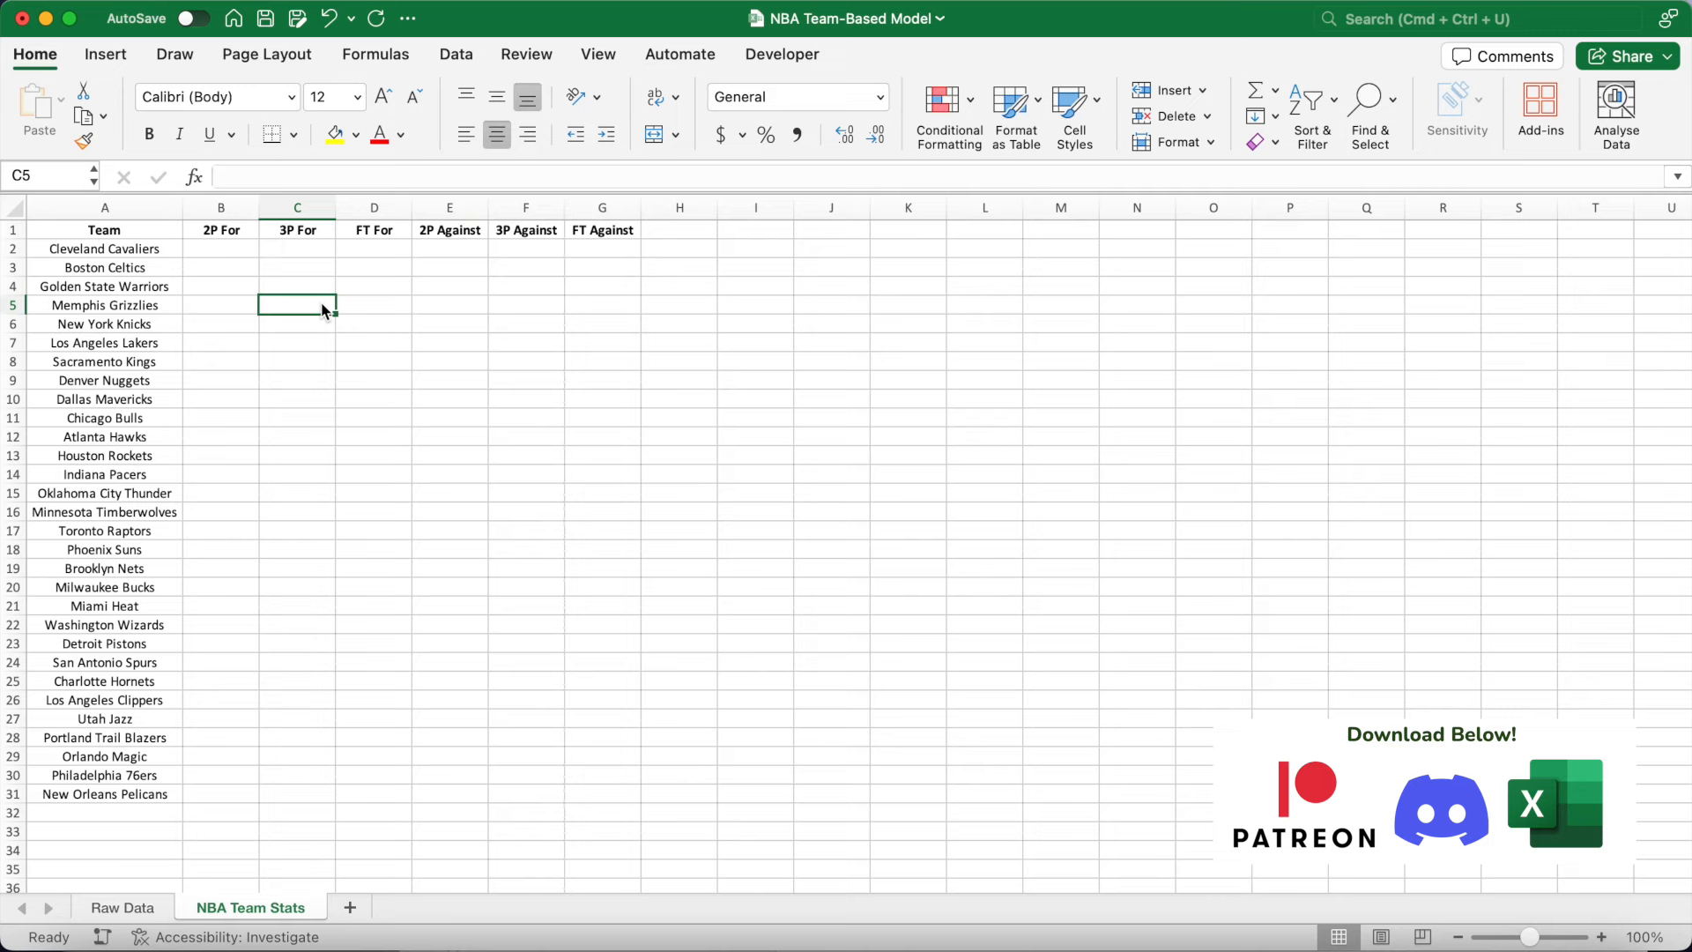
{"action": "left_click", "coordinate": [155, 284]}
{"action": "left_click", "coordinate": [157, 328]}
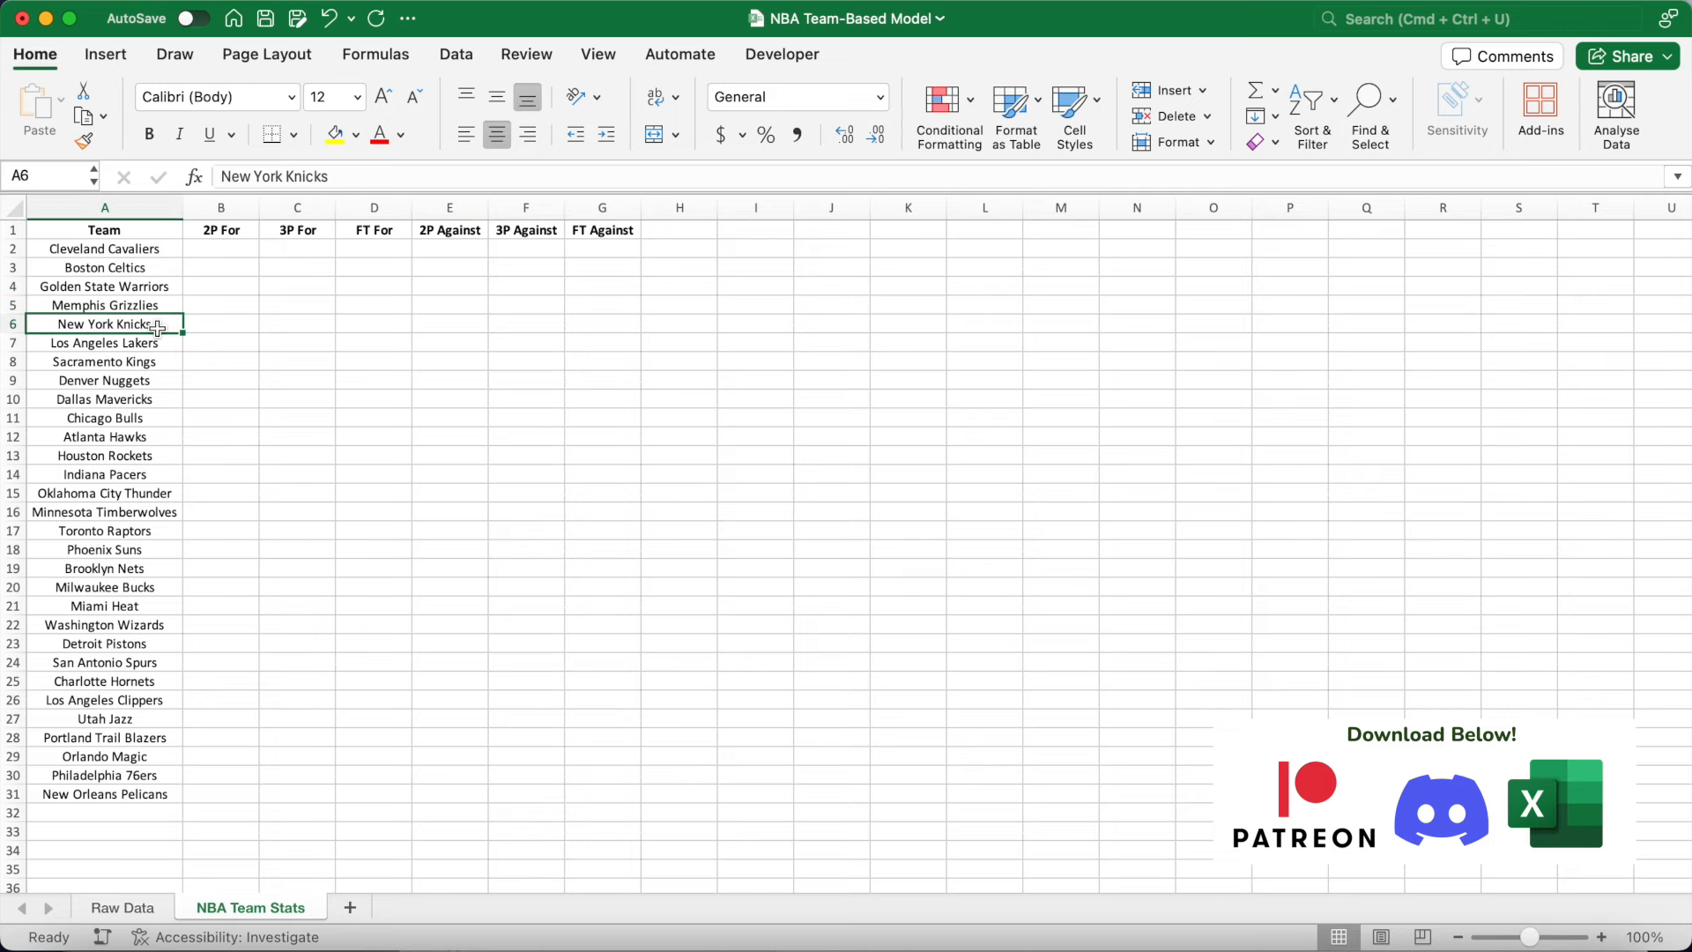
{"action": "left_click", "coordinate": [197, 251]}
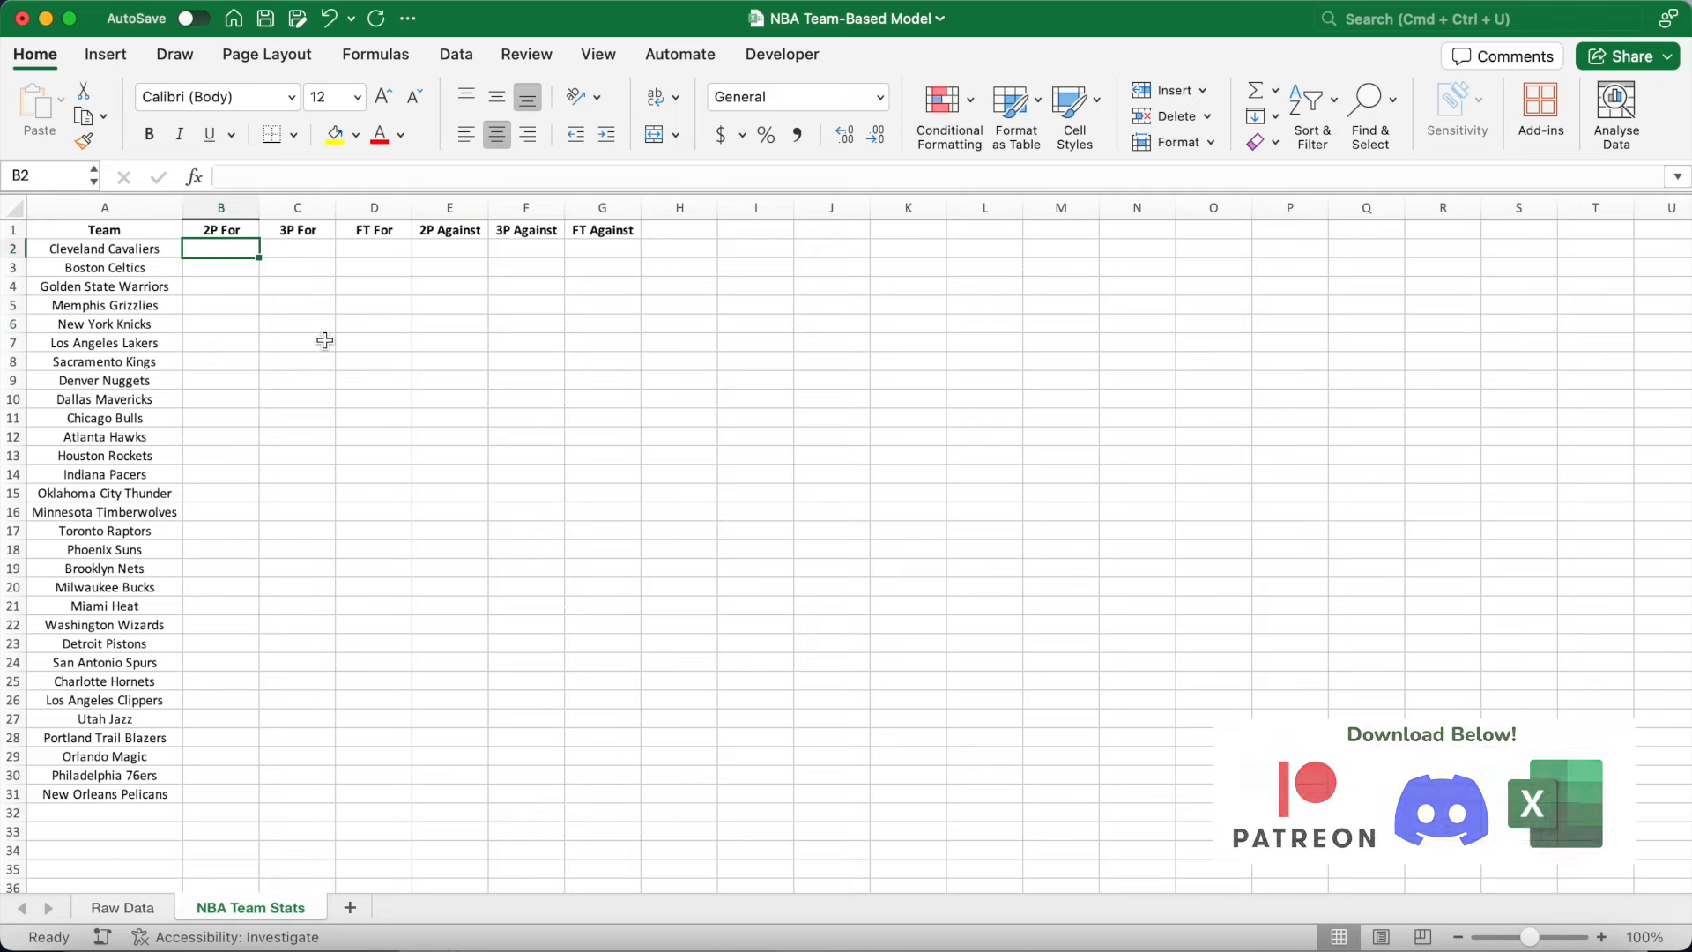
Apply all borders to the team stats table in A1:G31.
{"action": "left_click_drag", "start_coordinate": [123, 231], "coordinate": [608, 230]}
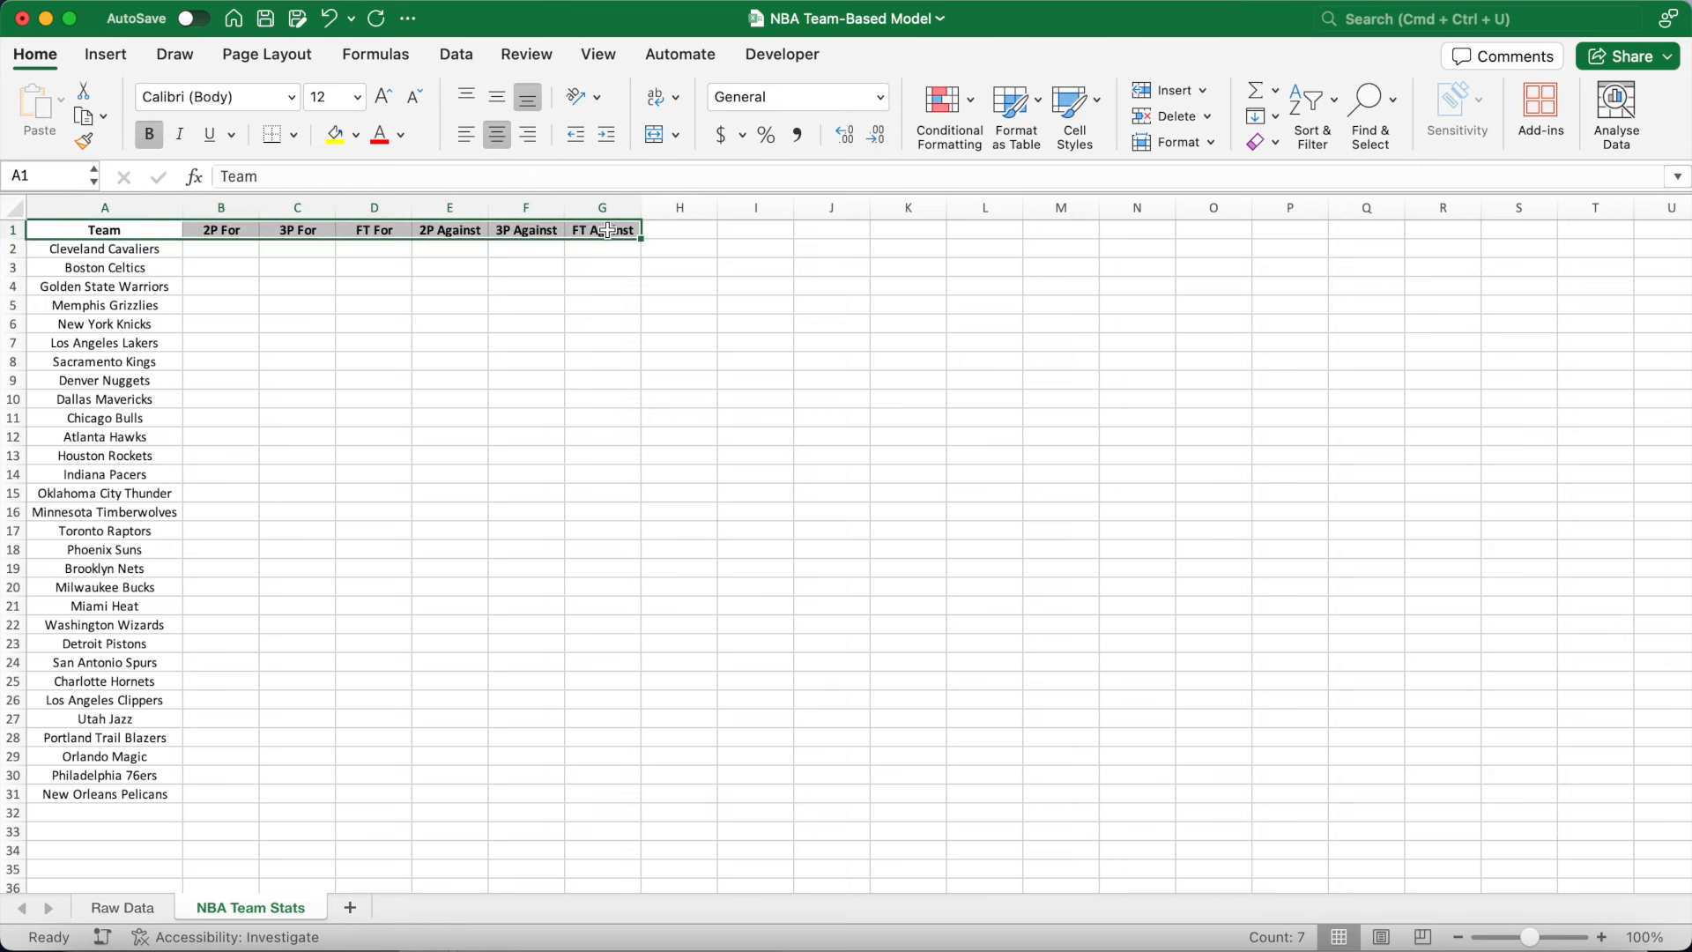
{"action": "left_click_drag", "start_coordinate": [155, 232], "coordinate": [608, 790]}
{"action": "left_click", "coordinate": [294, 134]}
{"action": "left_click", "coordinate": [371, 343]}
Shade the header row A1:G1 with a light grey fill.
{"action": "left_click_drag", "start_coordinate": [123, 231], "coordinate": [607, 230]}
{"action": "left_click", "coordinate": [357, 134]}
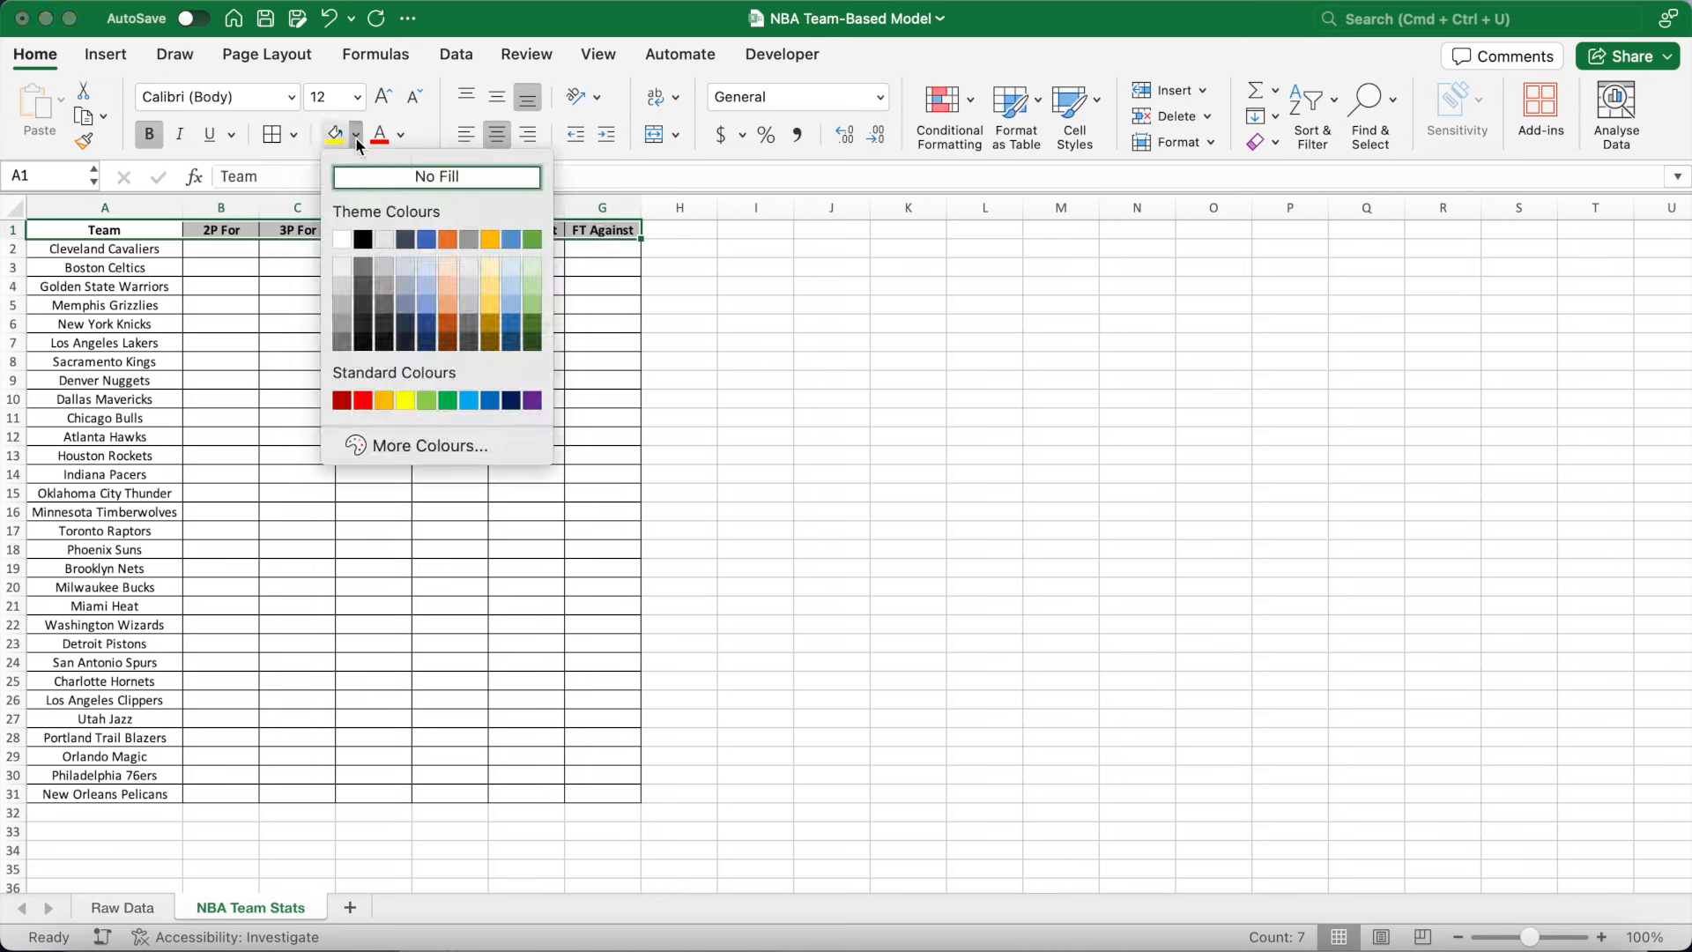
{"action": "left_click", "coordinate": [436, 177]}
{"action": "left_click", "coordinate": [221, 248]}
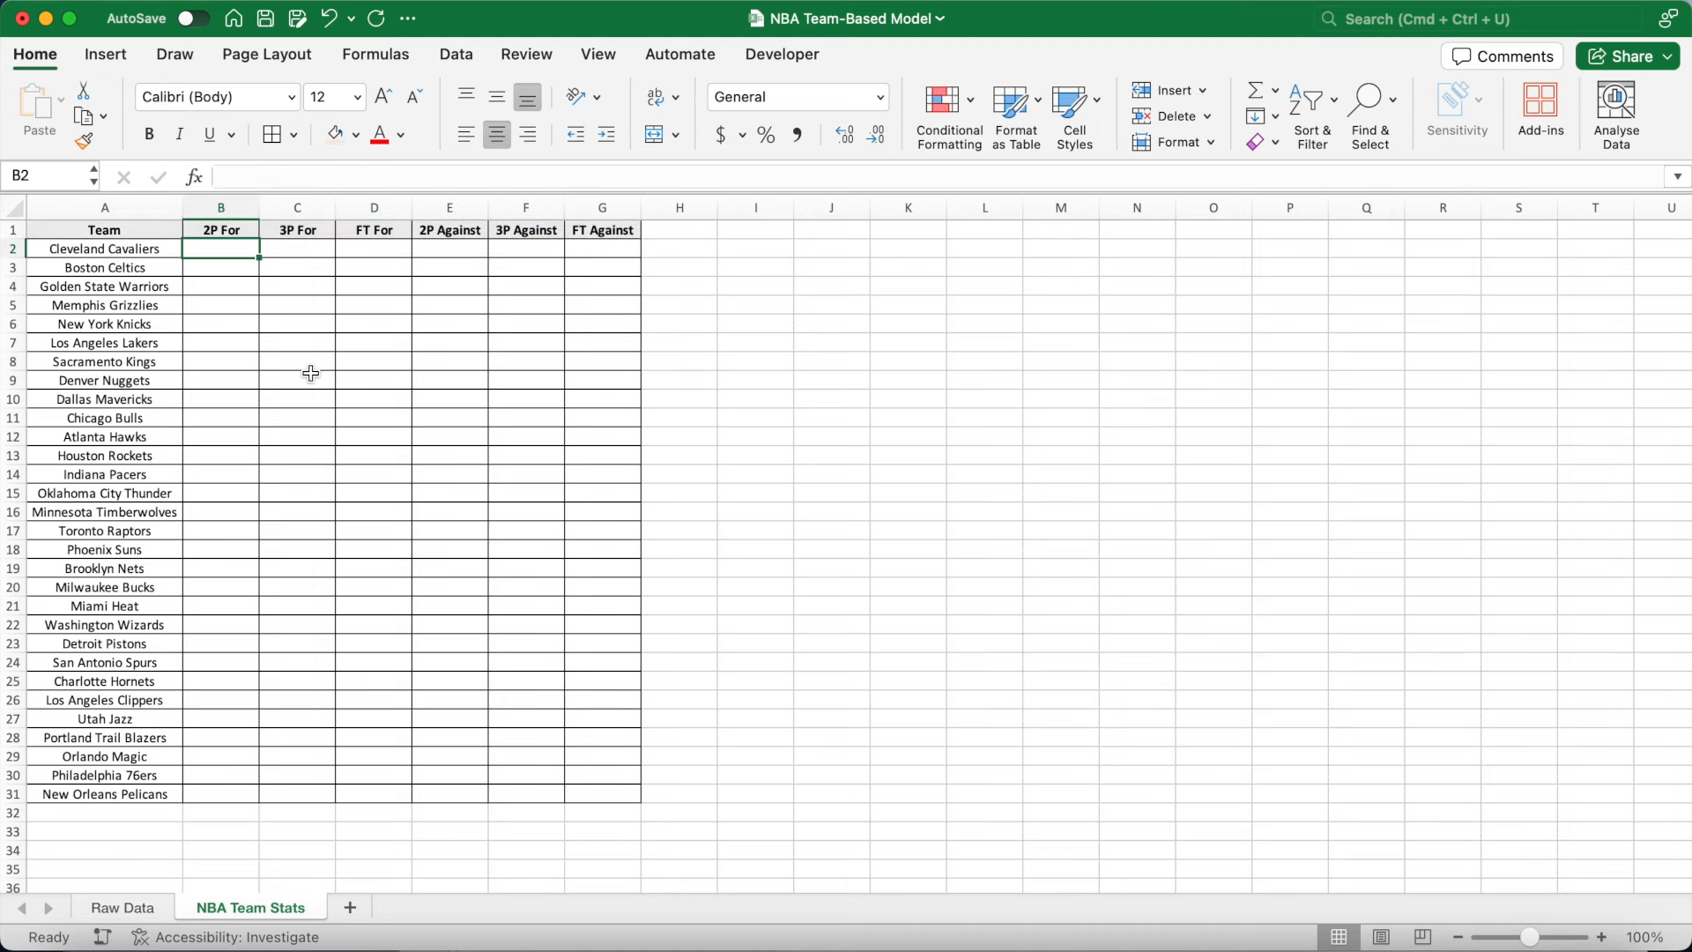
Enter =VLOOKUP($A2,'Raw Data'!$B$81:$Y$110,10,FALSE) in B2 for the 2P For value.
{"action": "left_click", "coordinate": [273, 176]}
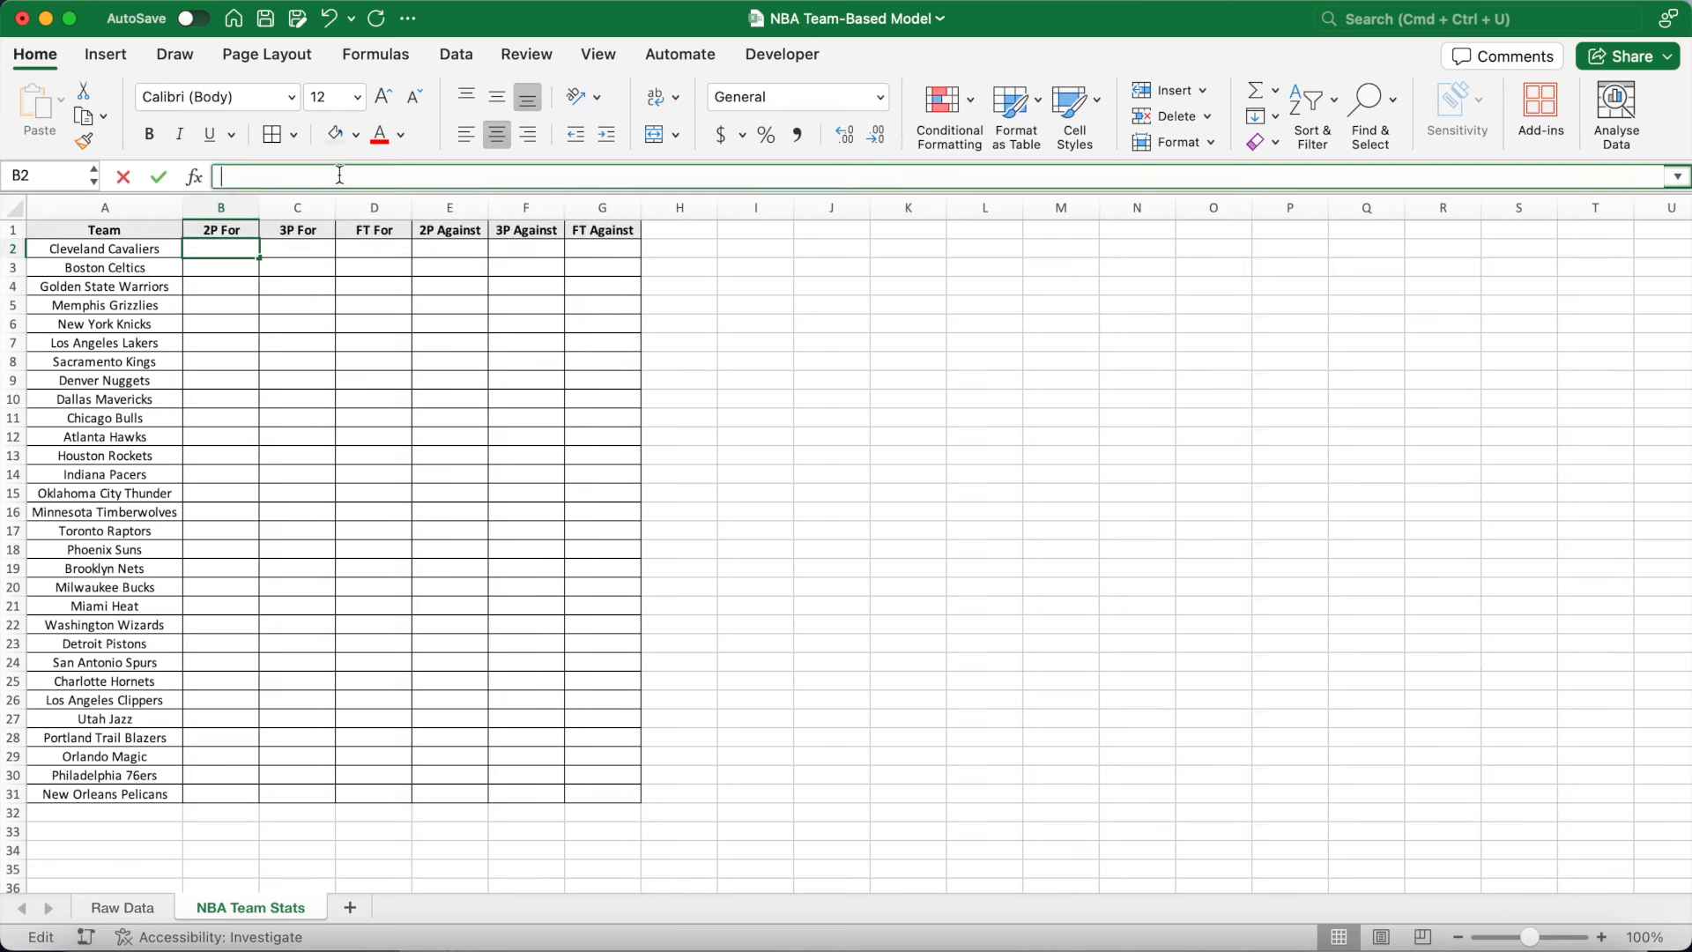
{"action": "type", "text": "=V"}
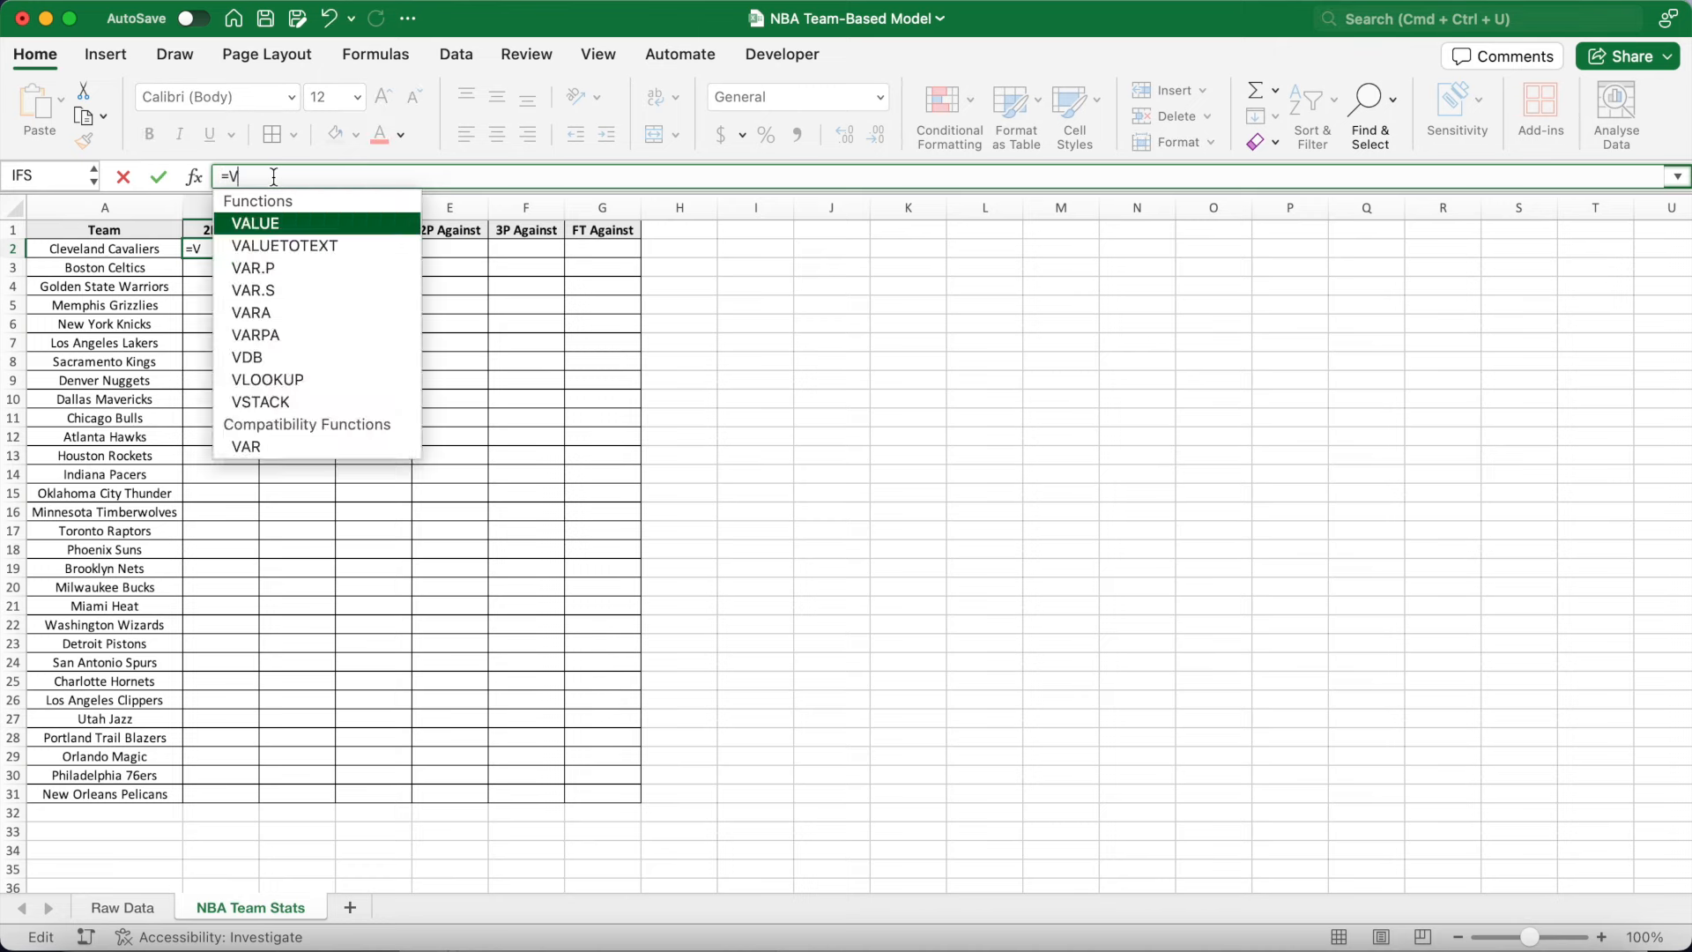
{"action": "type", "text": "LOOKUP("}
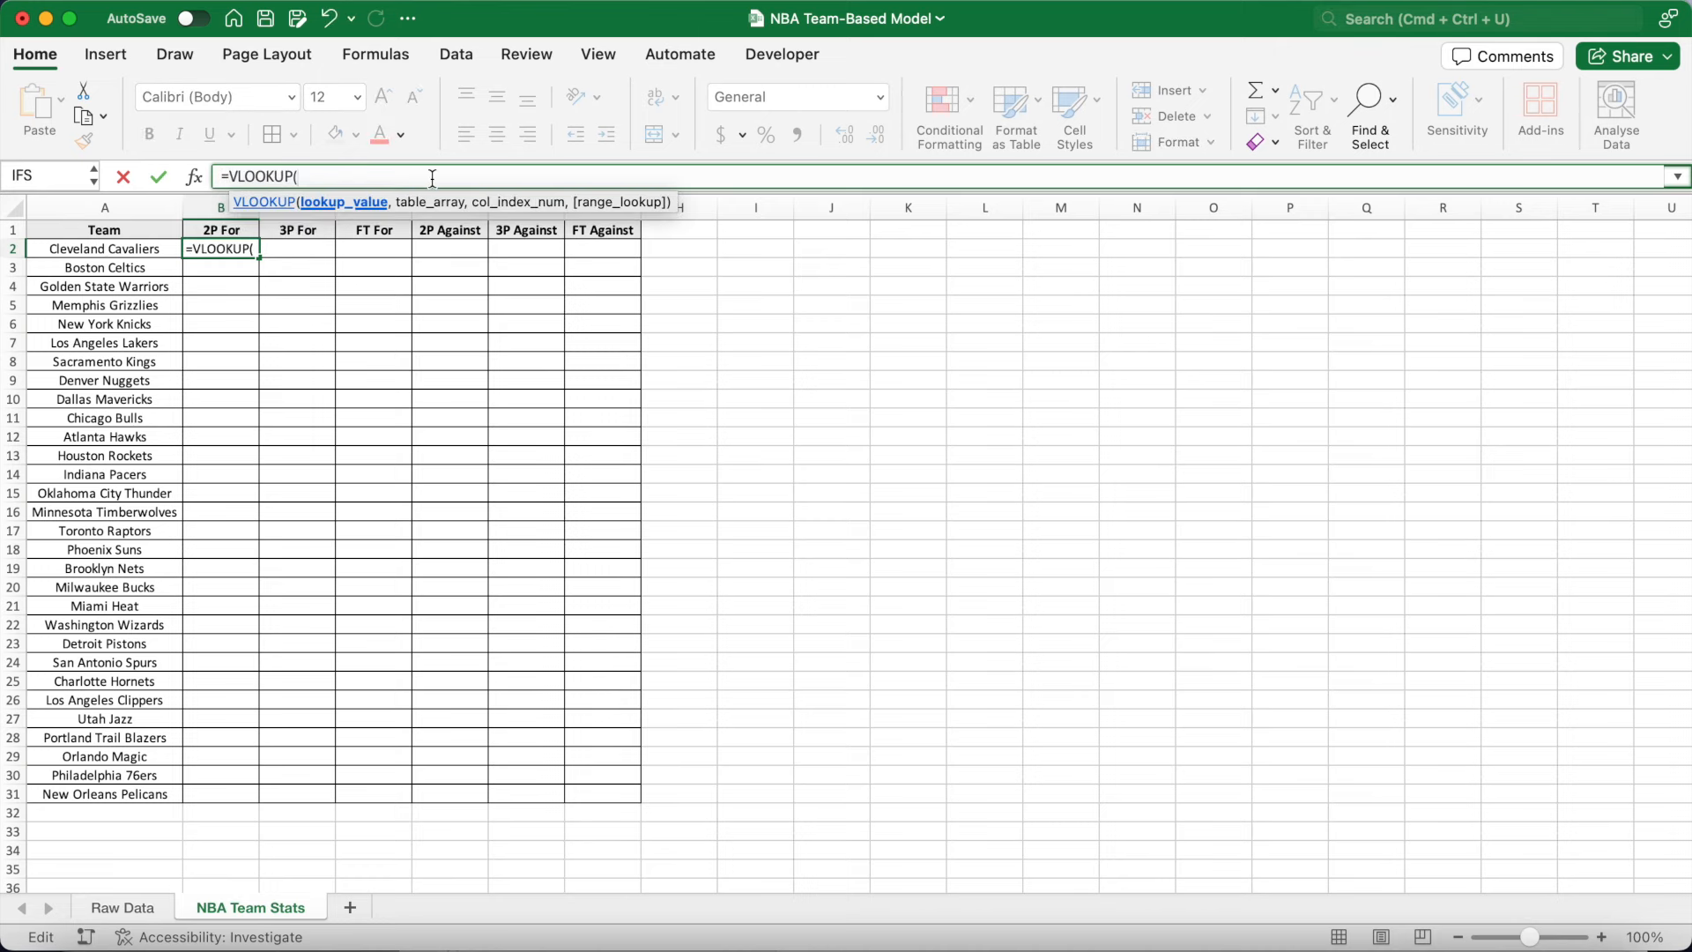
{"action": "type", "text": "$A2,"}
{"action": "left_click", "coordinate": [123, 908]}
{"action": "left_click_drag", "start_coordinate": [264, 250], "coordinate": [1493, 842]}
{"action": "key", "text": "F4"}
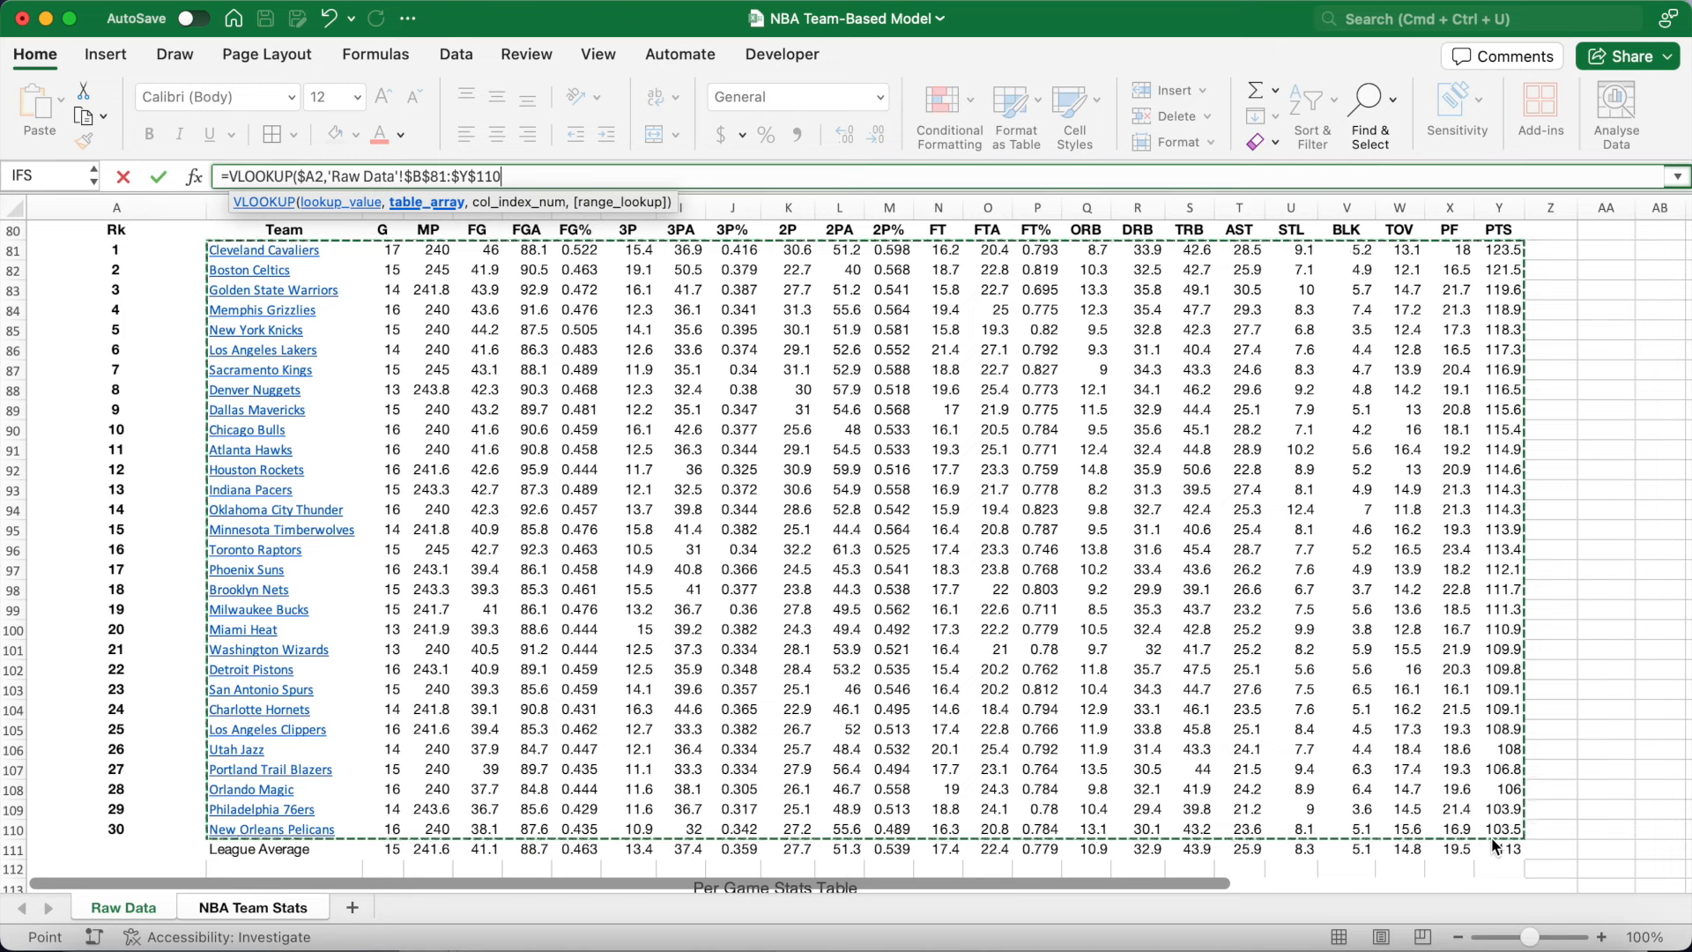
{"action": "type", "text": ","}
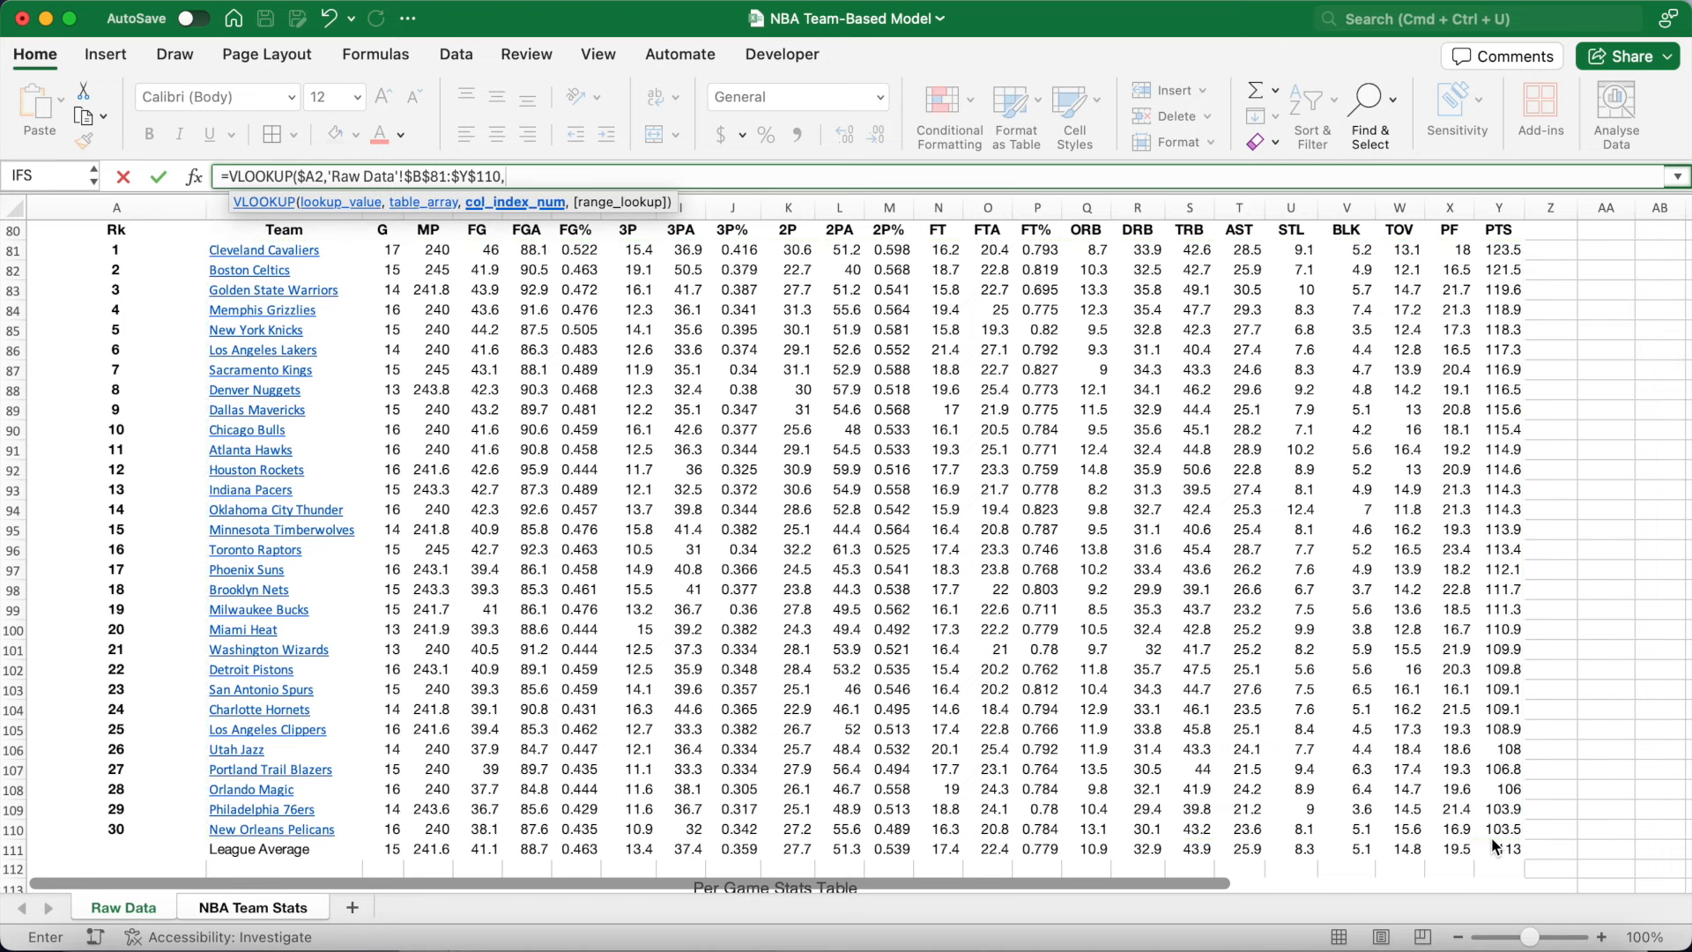
{"action": "type", "text": "10"}
{"action": "type", "text": ","}
{"action": "type", "text": "FA"}
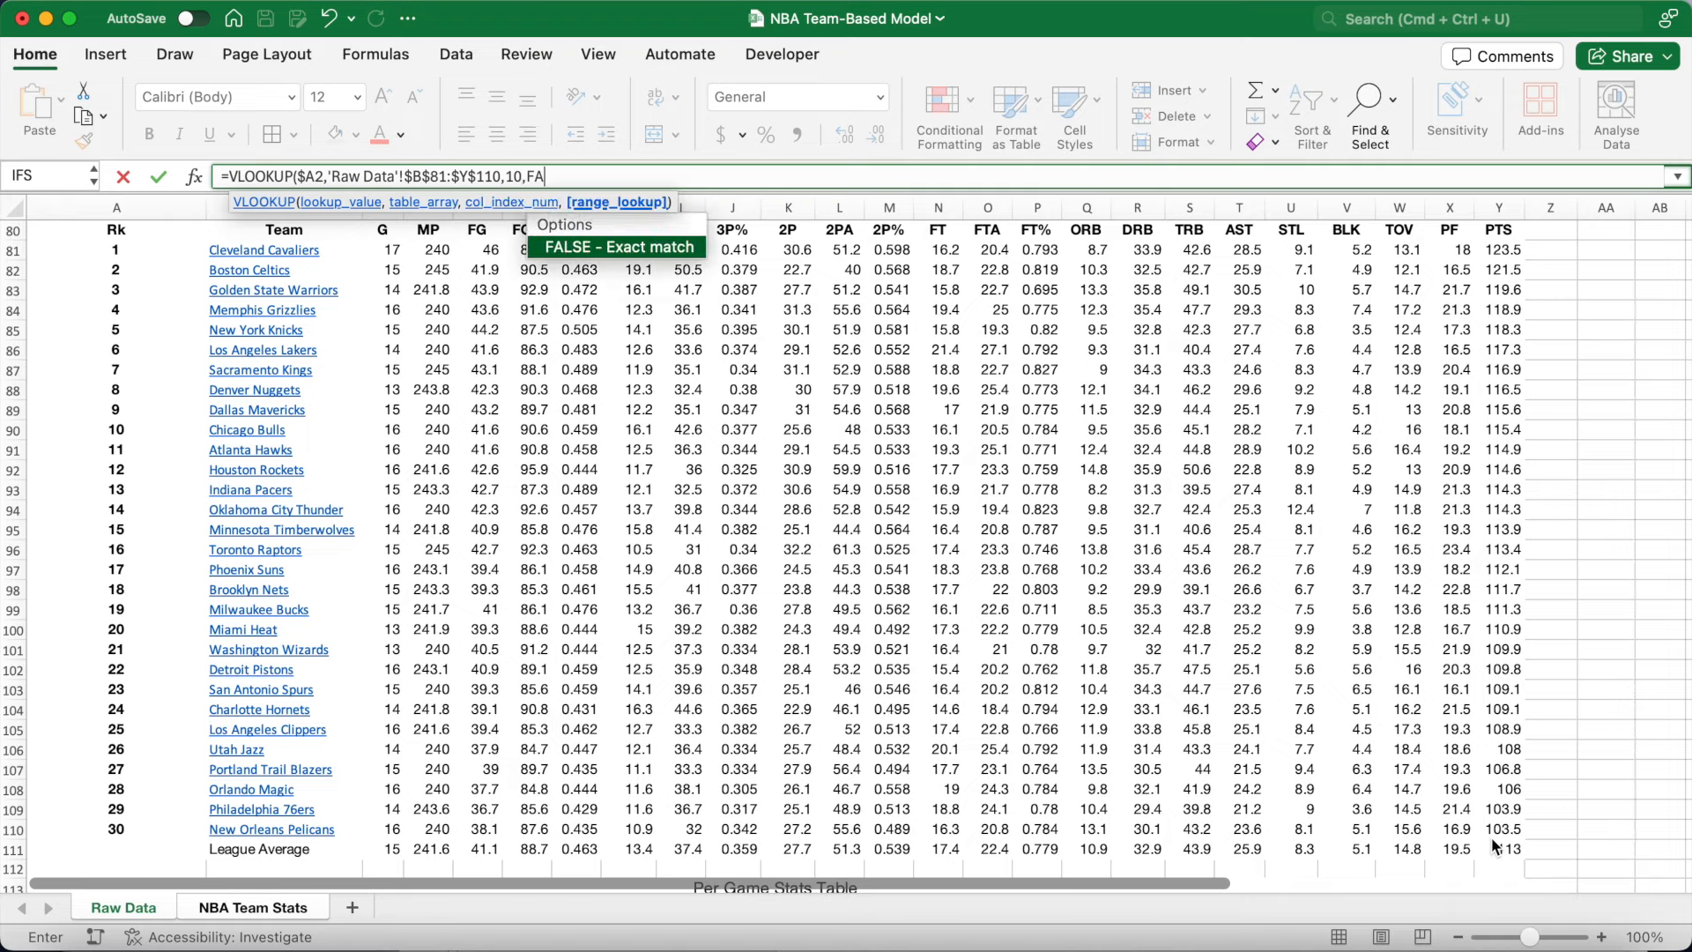
{"action": "type", "text": "LSE)"}
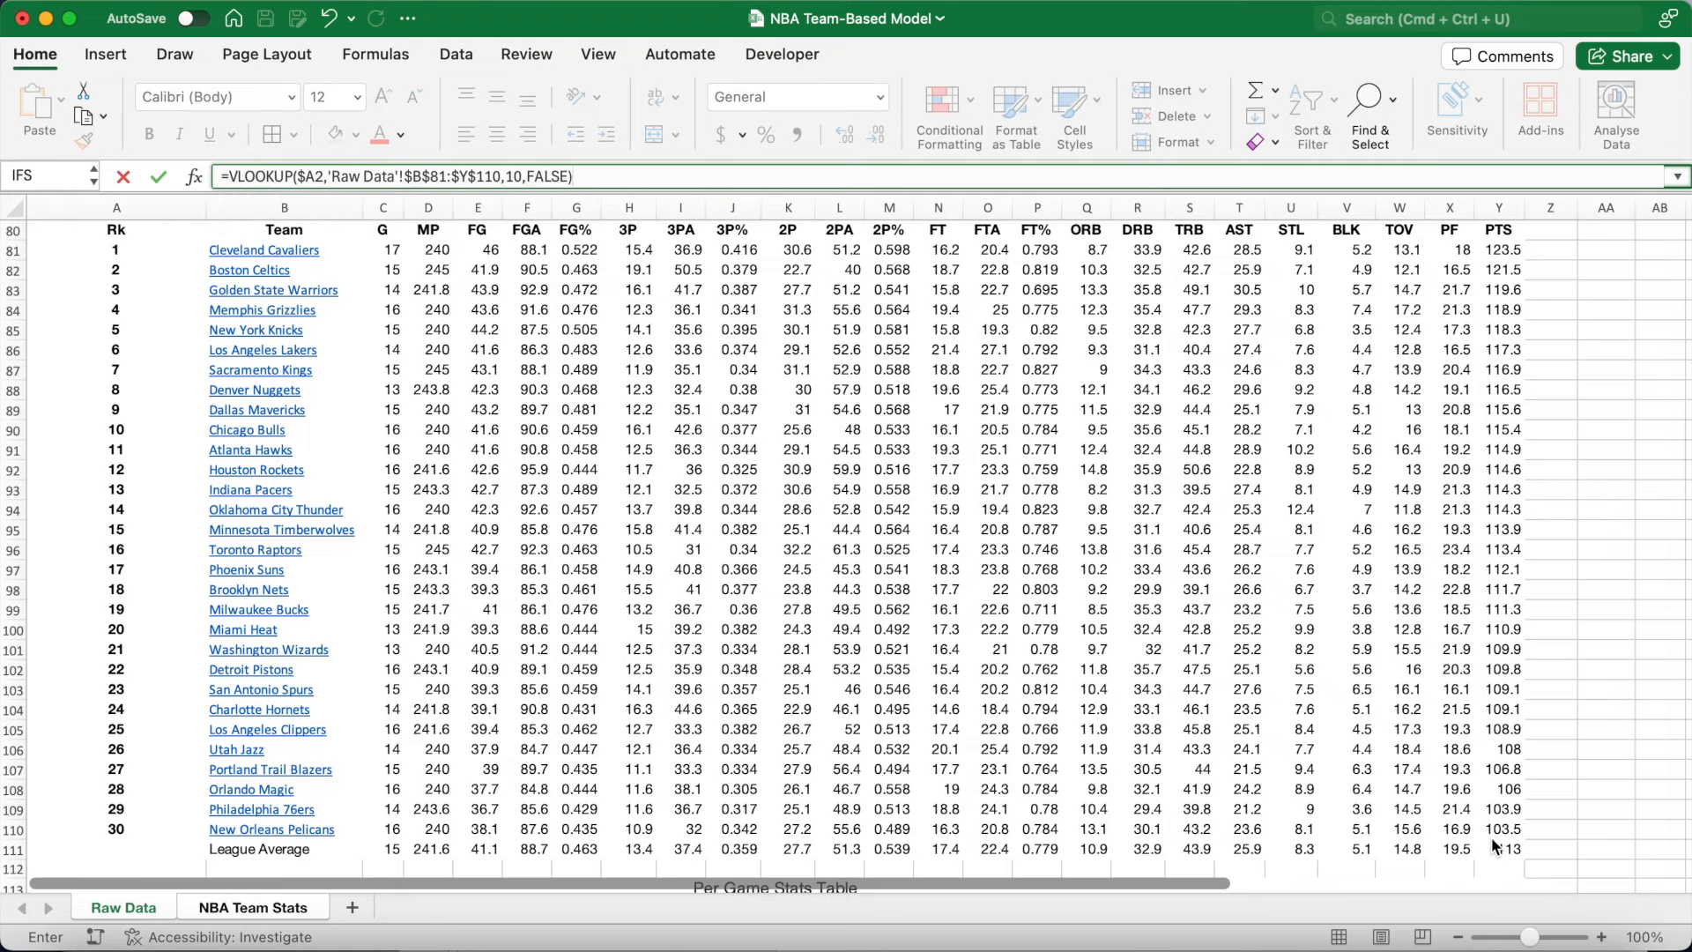
{"action": "key", "text": "Return"}
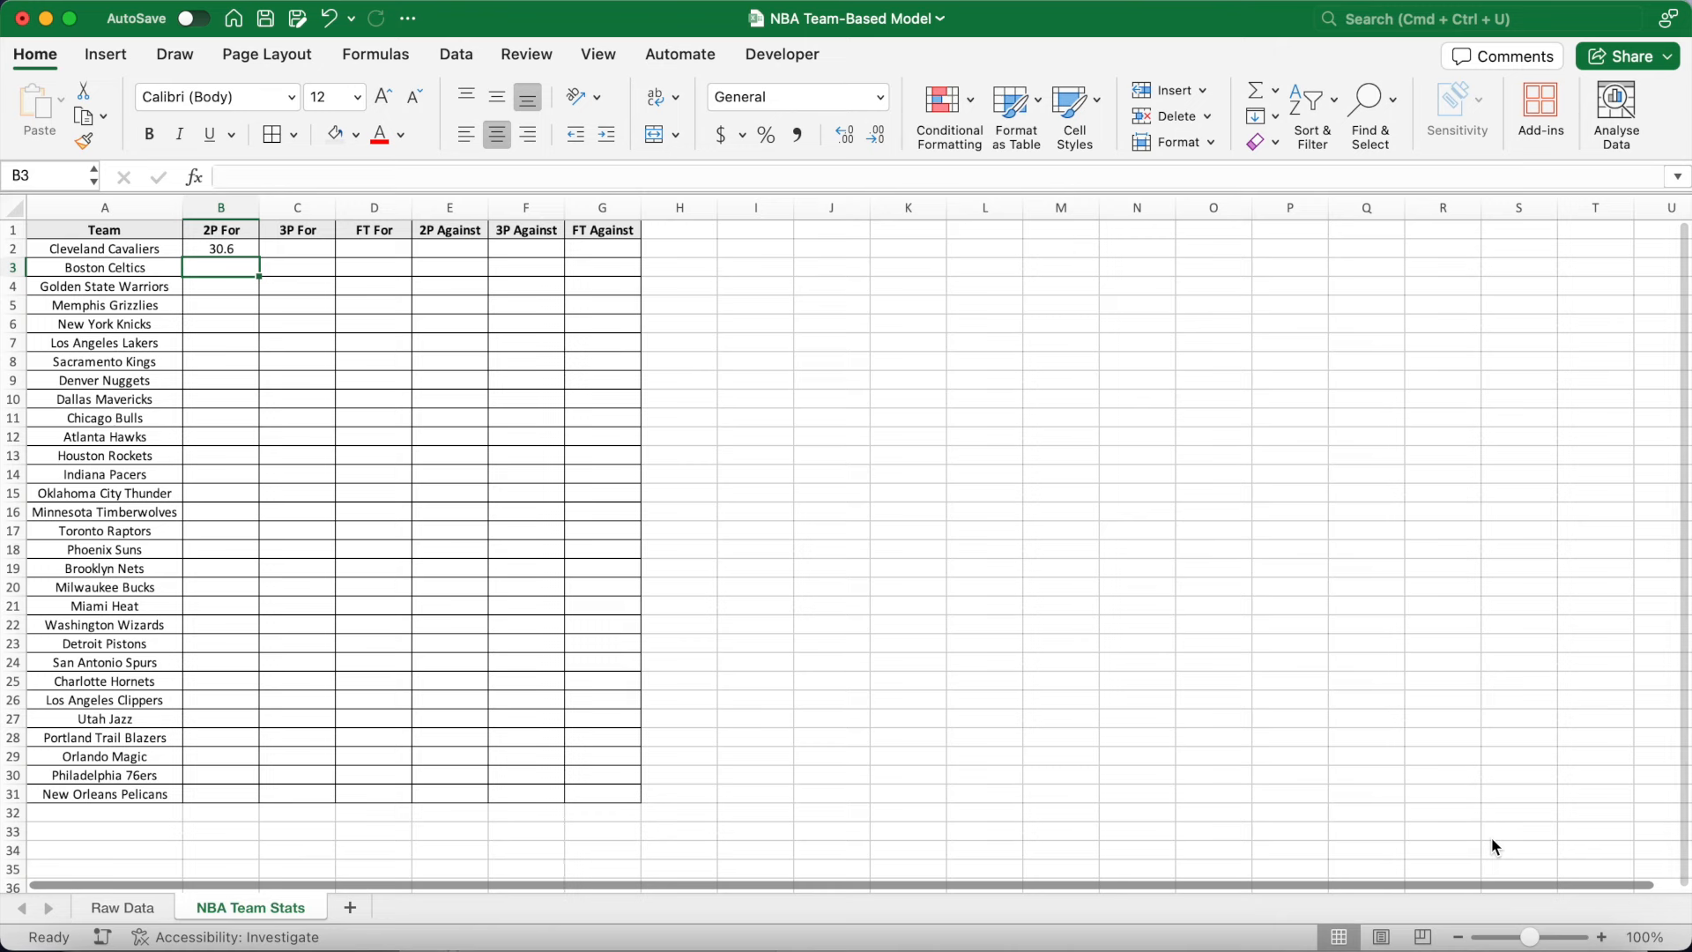
Copy the B2 lookup formula across to D2 and set the column index of the 3P For formula in C2 to 7.
{"action": "left_click", "coordinate": [233, 249]}
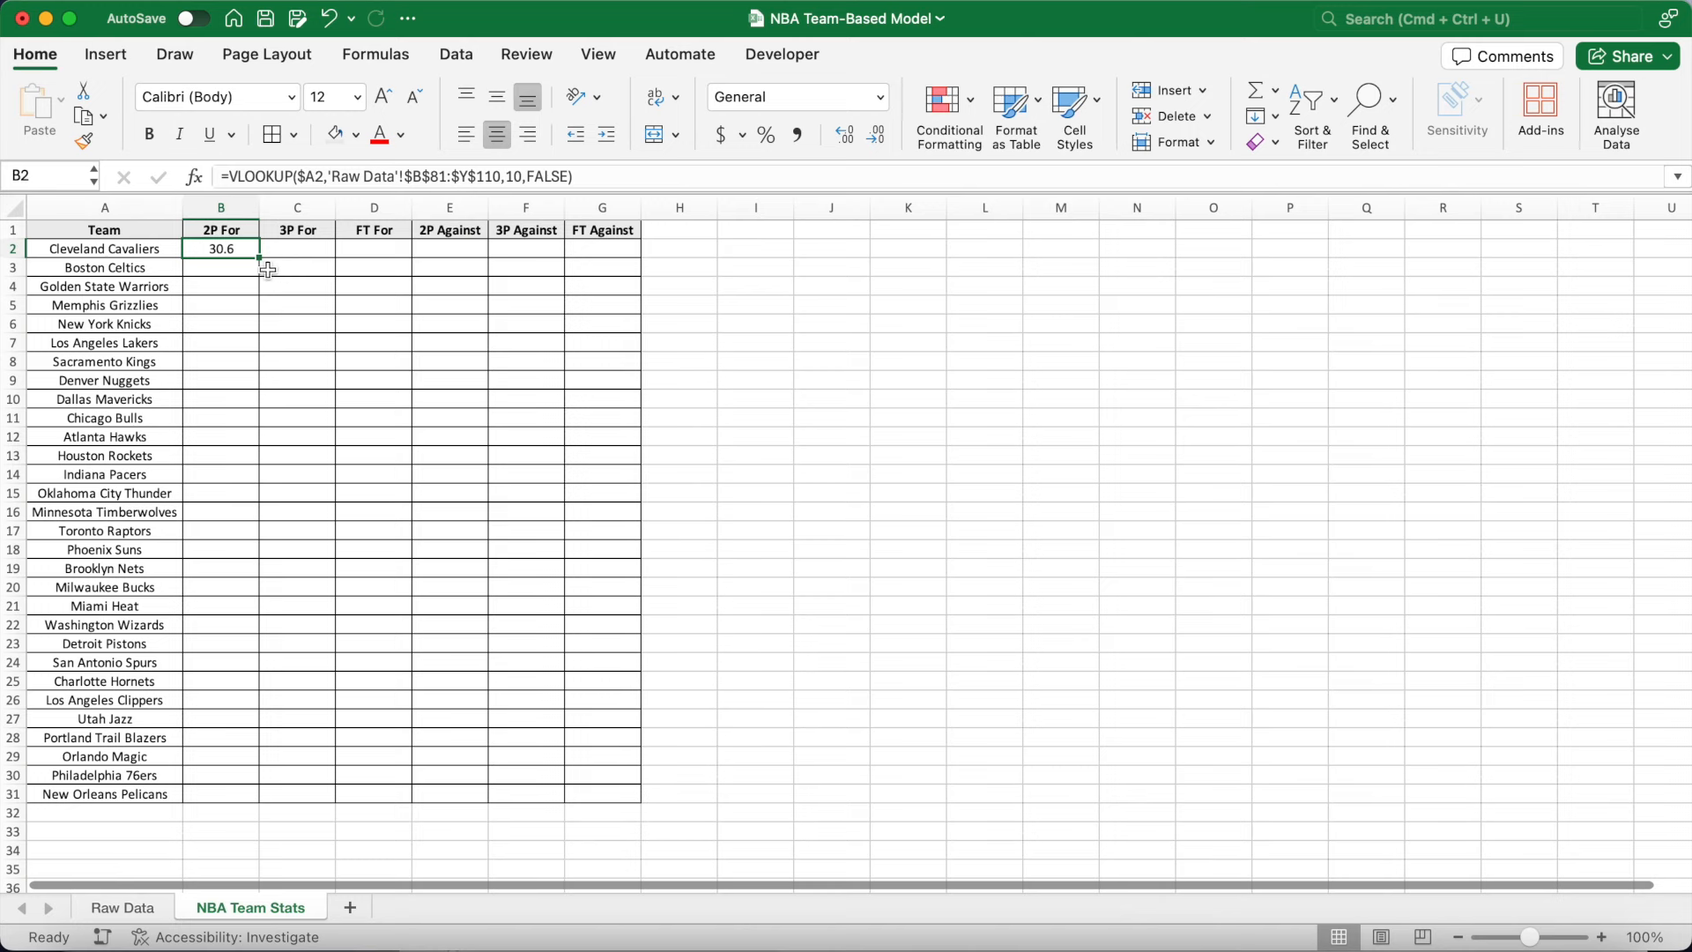
{"action": "left_click_drag", "start_coordinate": [259, 257], "coordinate": [387, 257]}
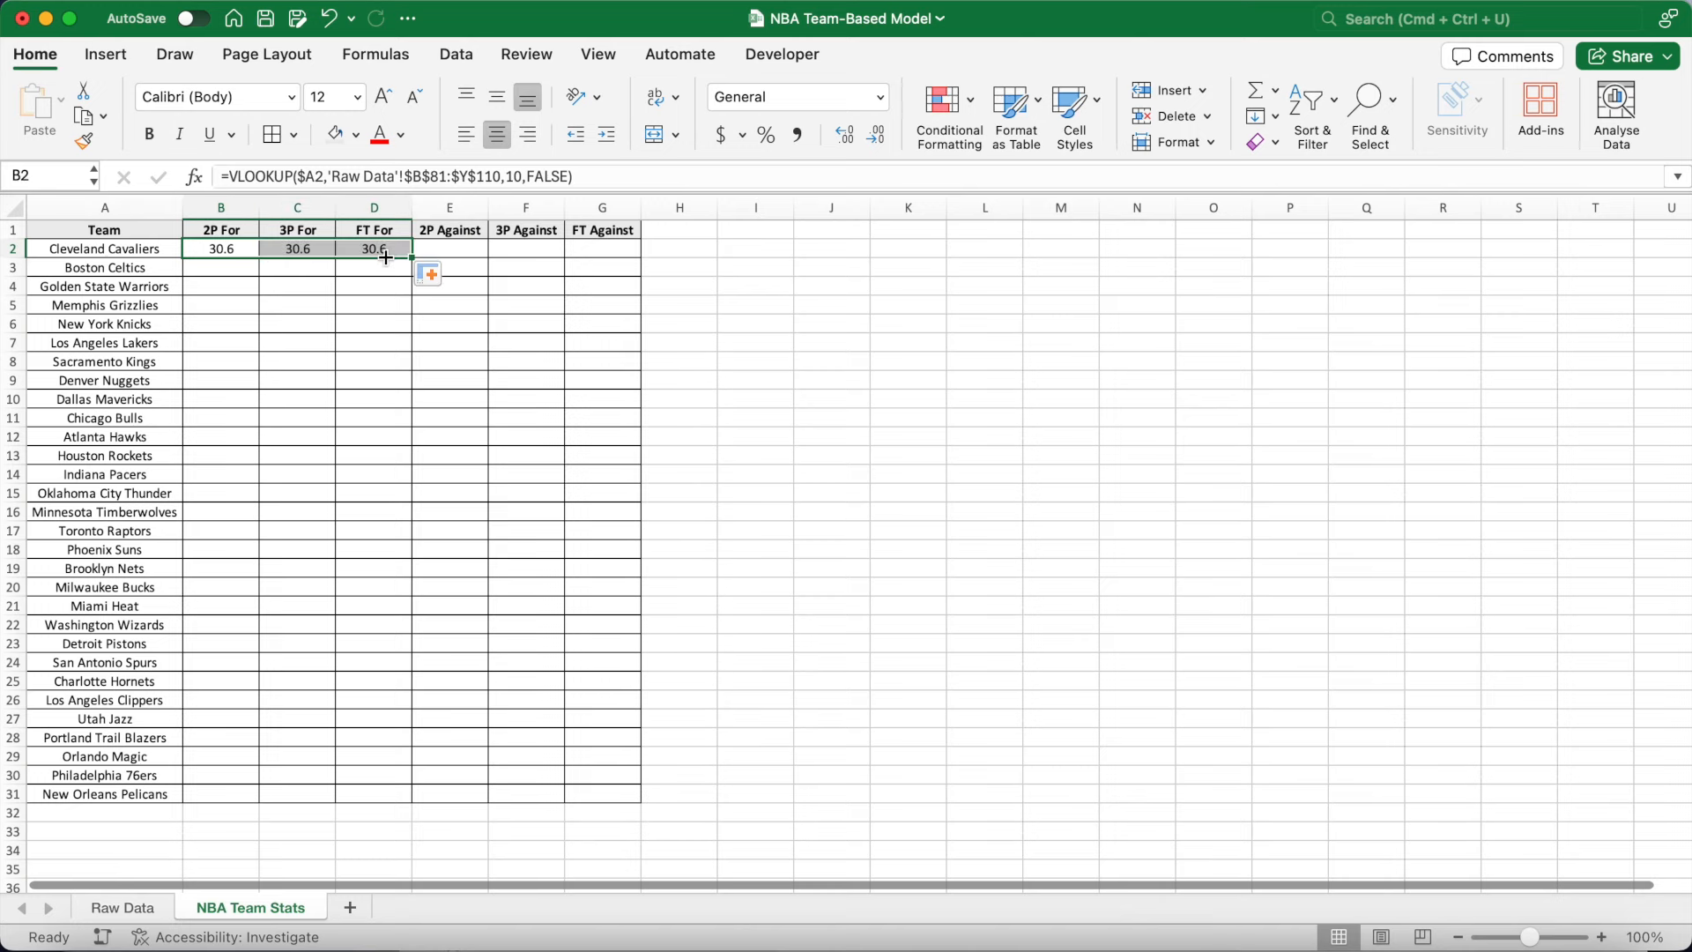
{"action": "left_click", "coordinate": [308, 247]}
{"action": "left_click", "coordinate": [522, 179]}
{"action": "key", "text": "BackSpace"}
{"action": "key", "text": "BackSpace"}
{"action": "type", "text": "7"}
{"action": "key", "text": "Return"}
Set the column index of the FT For formula in D2 to 13 and fill B2:D2 down to row 31.
{"action": "left_click", "coordinate": [386, 247]}
{"action": "left_click", "coordinate": [523, 181]}
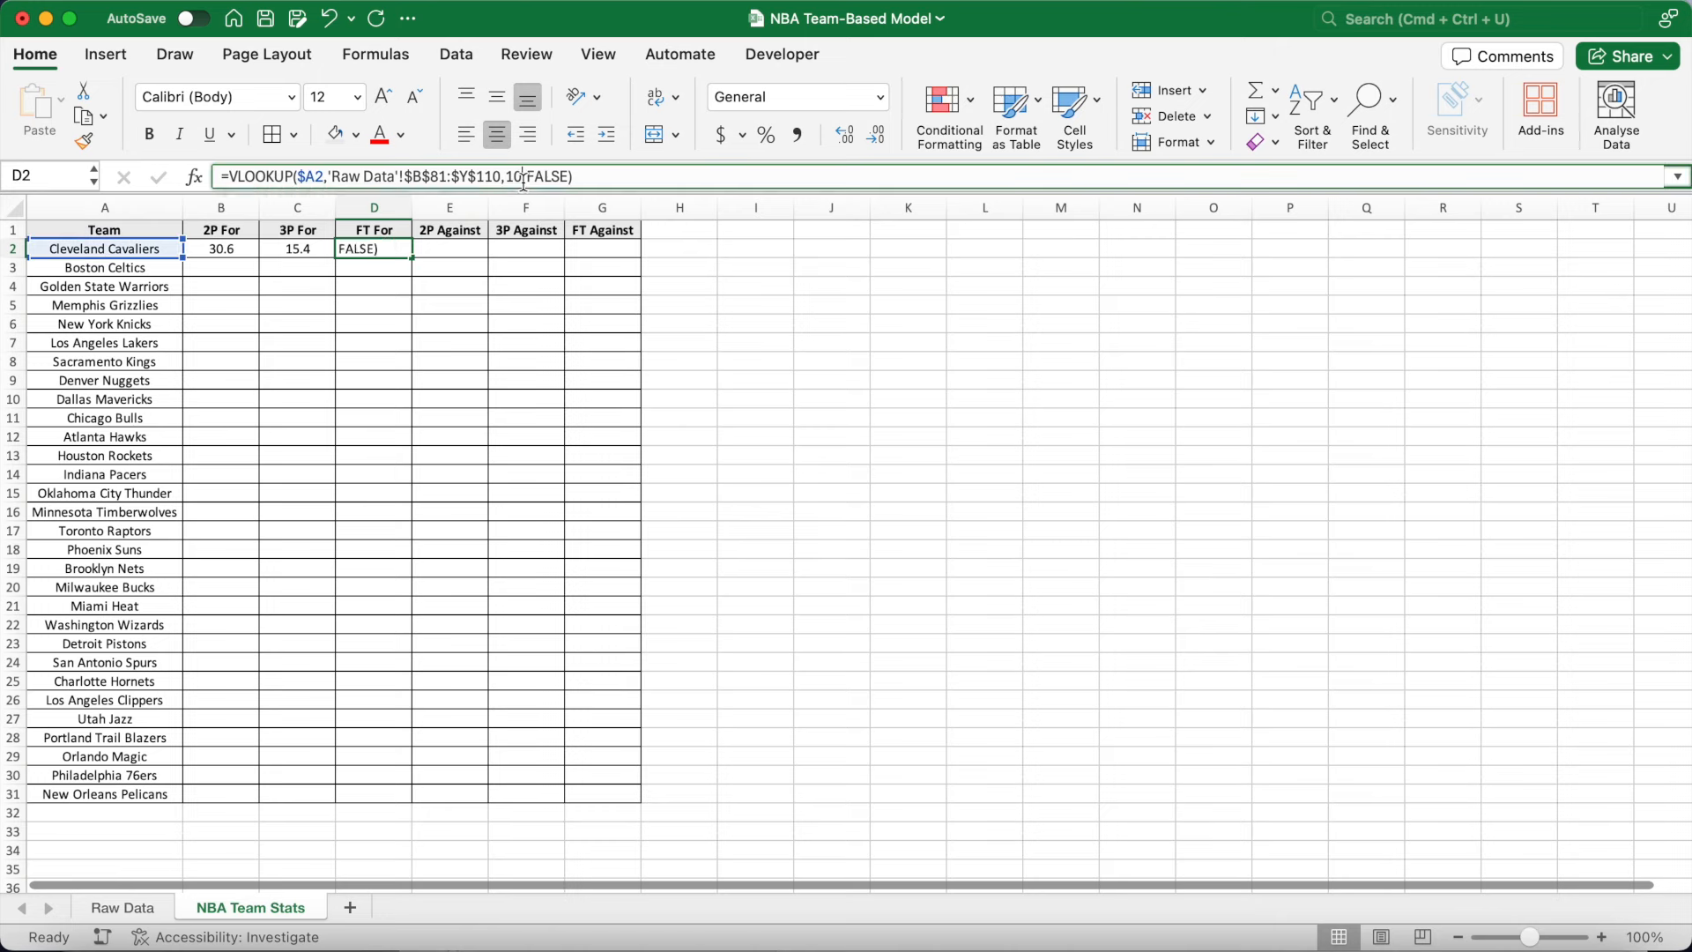
{"action": "key", "text": "BackSpace"}
{"action": "type", "text": "3"}
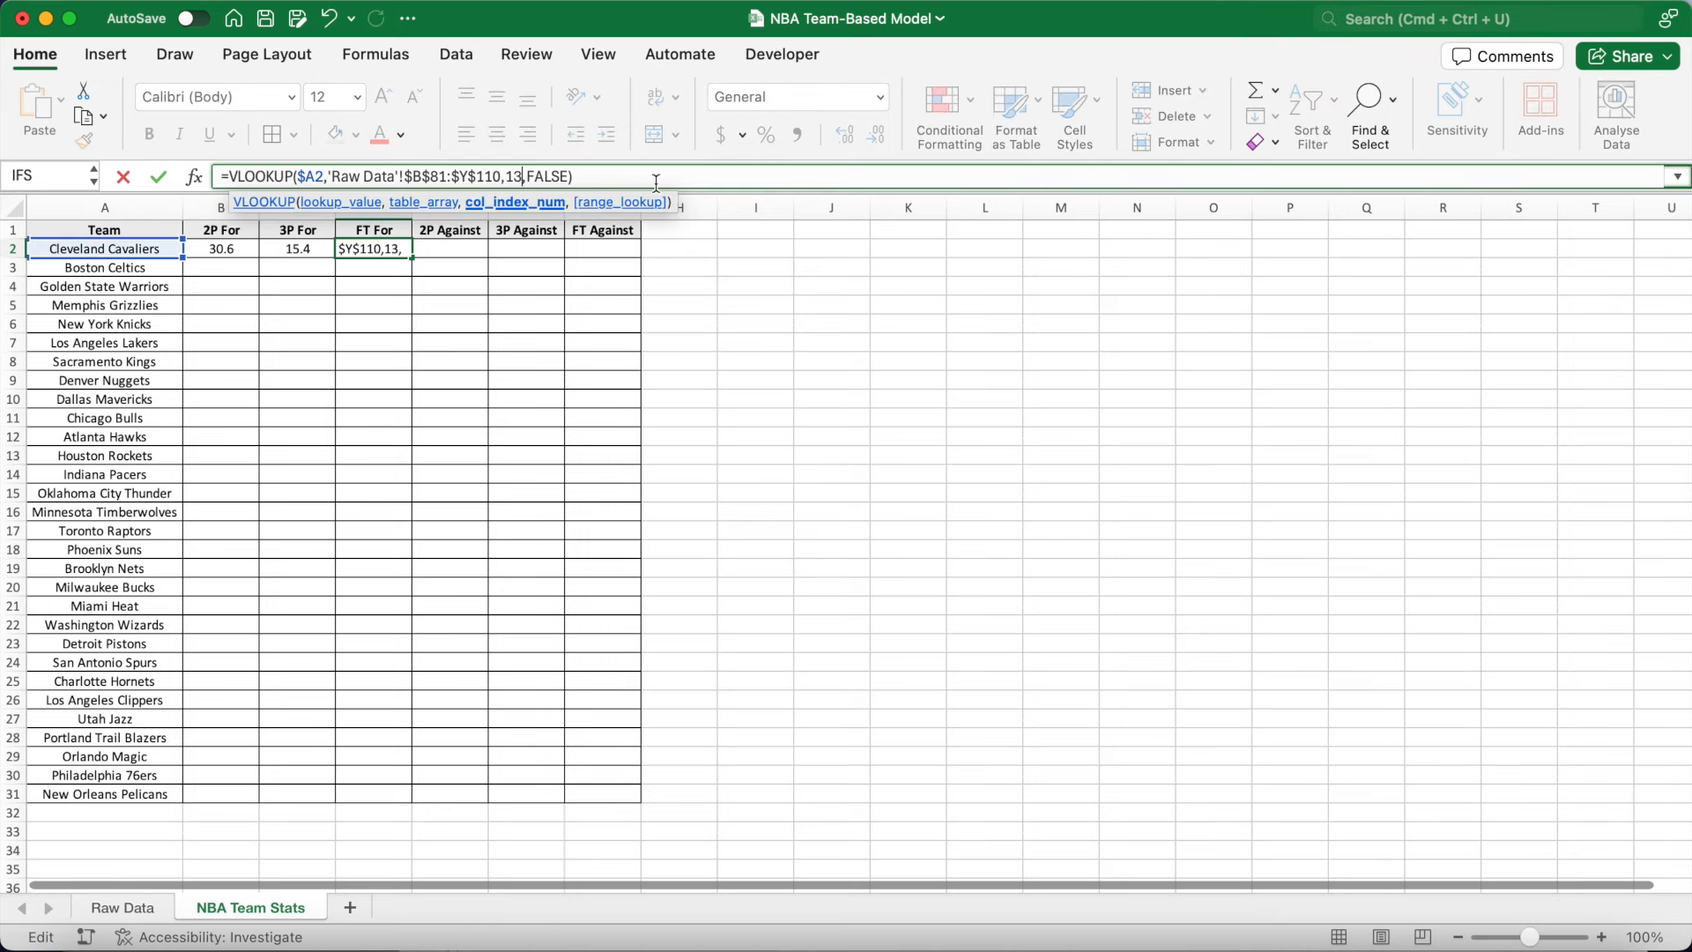
{"action": "key", "text": "Return"}
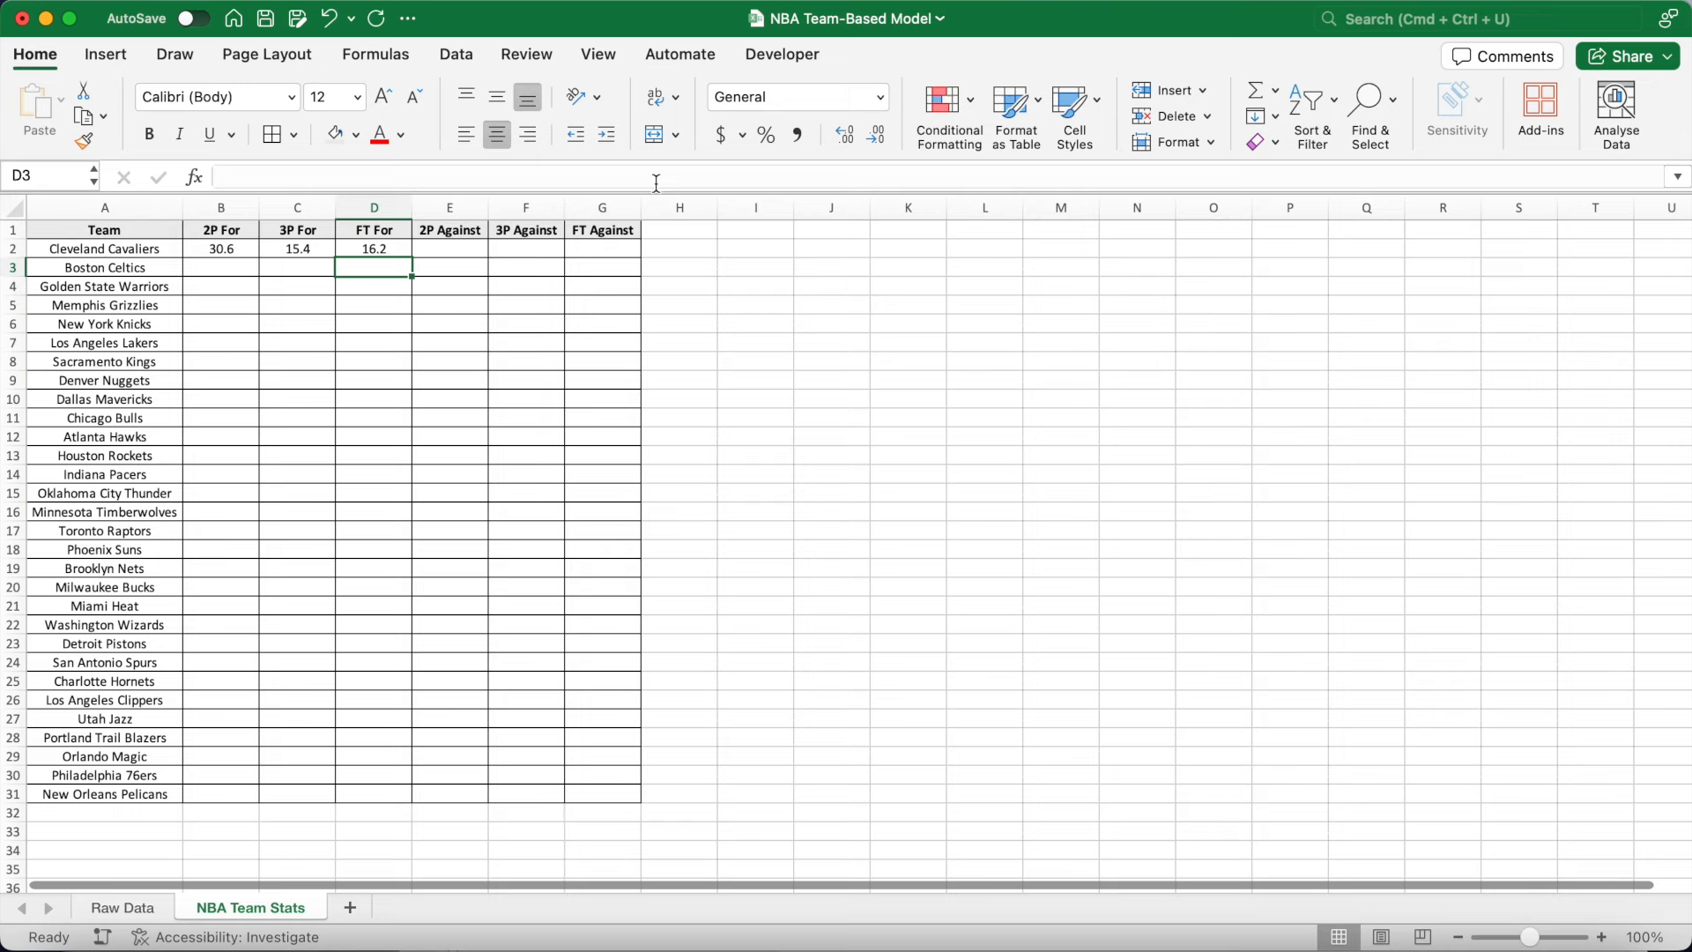
{"action": "left_click_drag", "start_coordinate": [220, 248], "coordinate": [396, 794]}
Enter =VLOOKUP($A2,'Raw Data'!$B$115:$Y$144,10,FALSE) in E2 for the 2P Against value.
{"action": "left_click", "coordinate": [449, 249]}
{"action": "type", "text": "=VLO"}
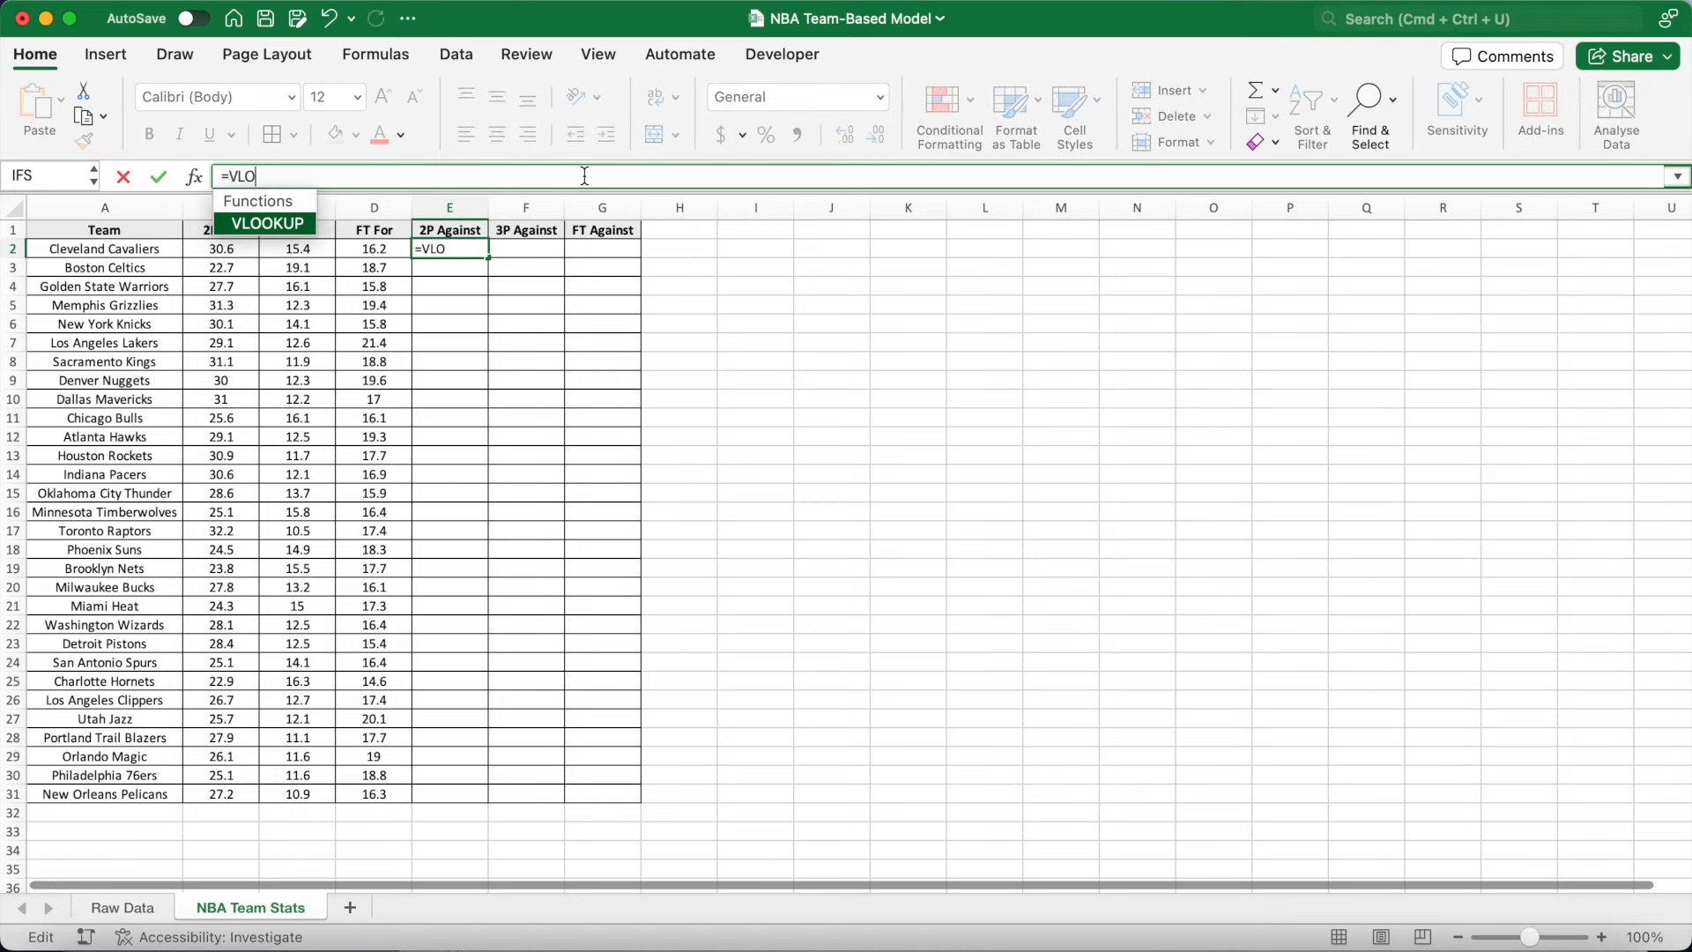
{"action": "type", "text": "OKUP($"}
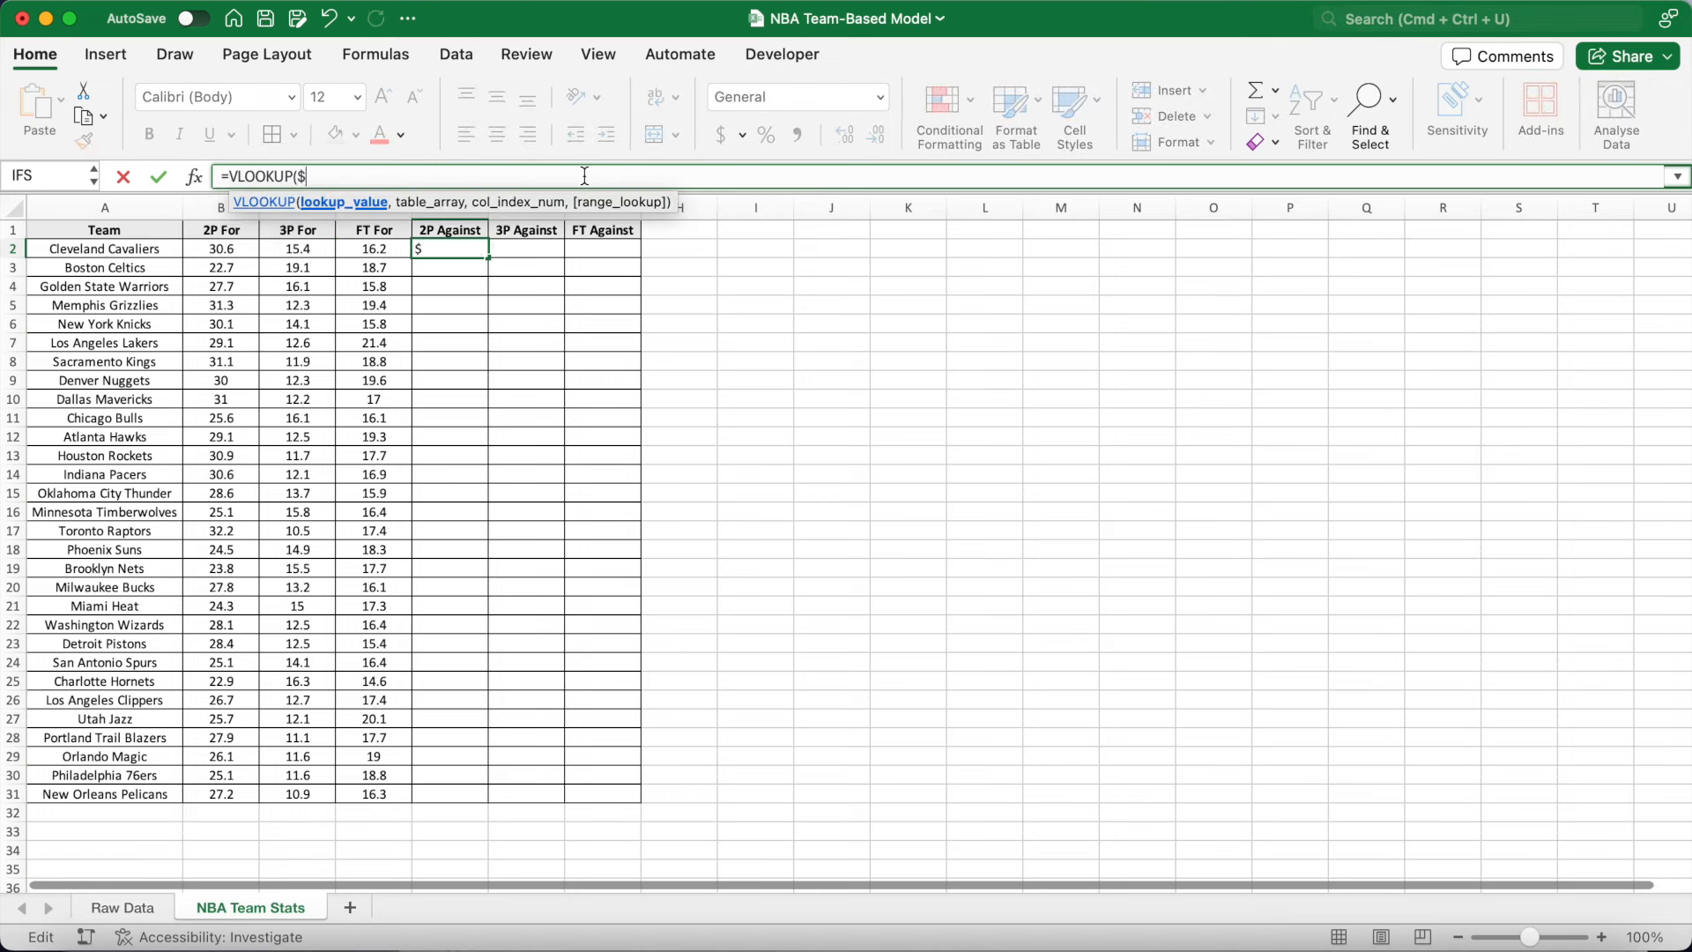
{"action": "type", "text": ","}
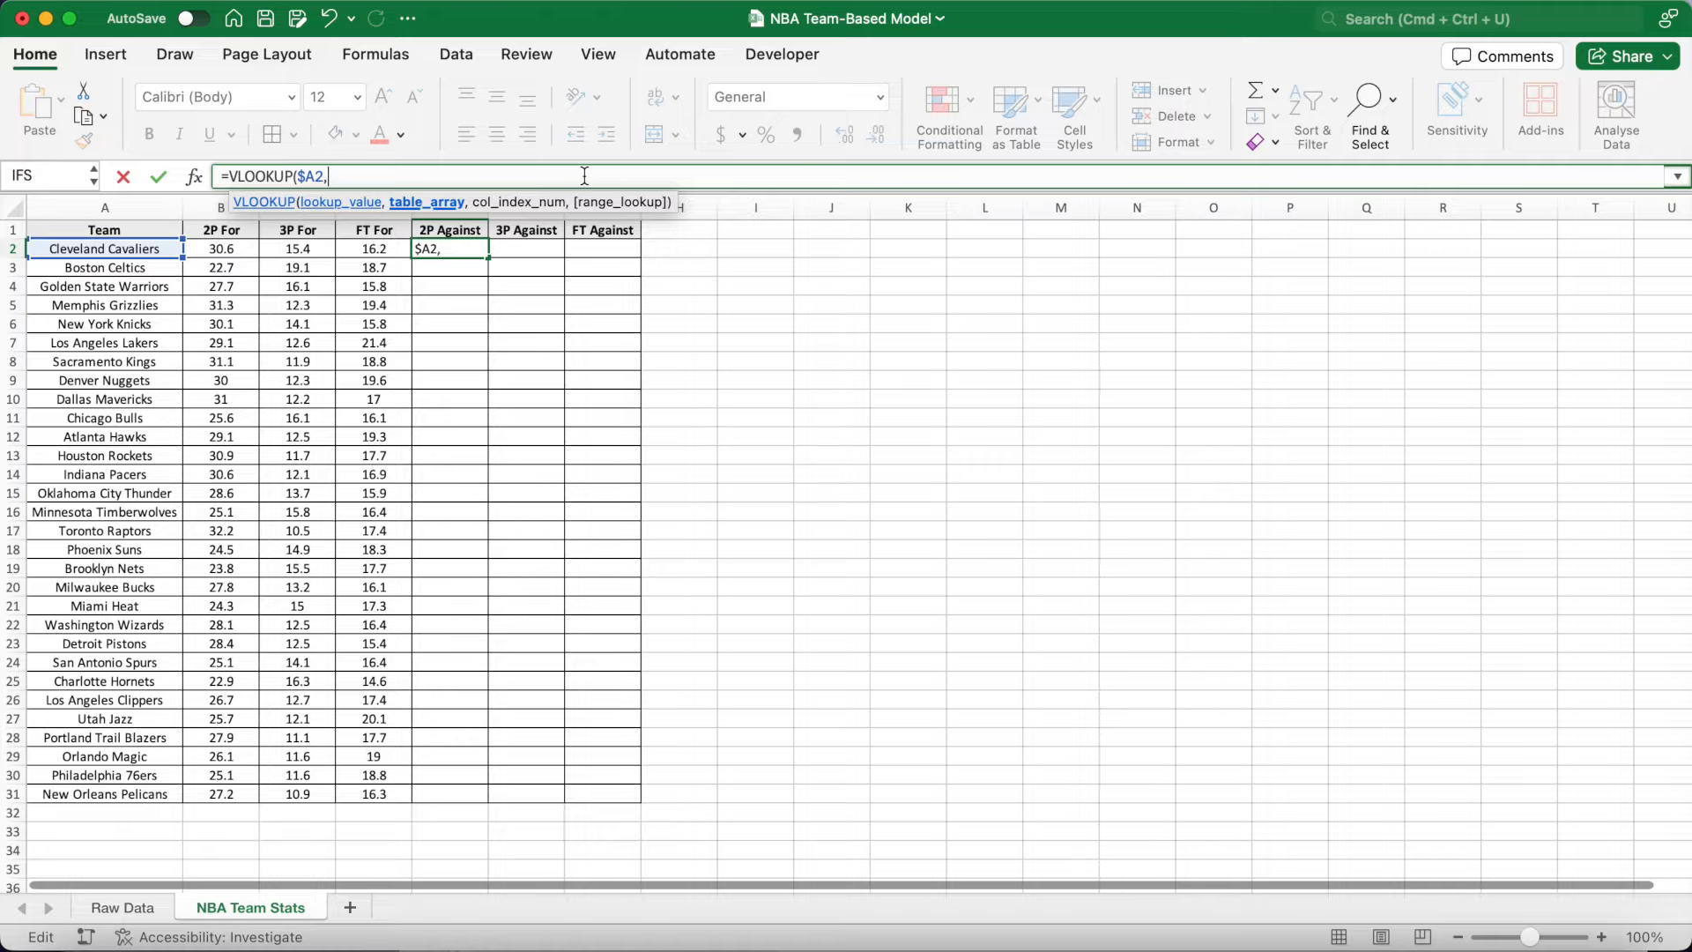
{"action": "left_click", "coordinate": [152, 905]}
{"action": "scroll", "coordinate": [454, 586], "scroll_direction": "down", "scroll_amount": 6}
{"action": "scroll", "coordinate": [454, 586], "scroll_direction": "down", "scroll_amount": 5}
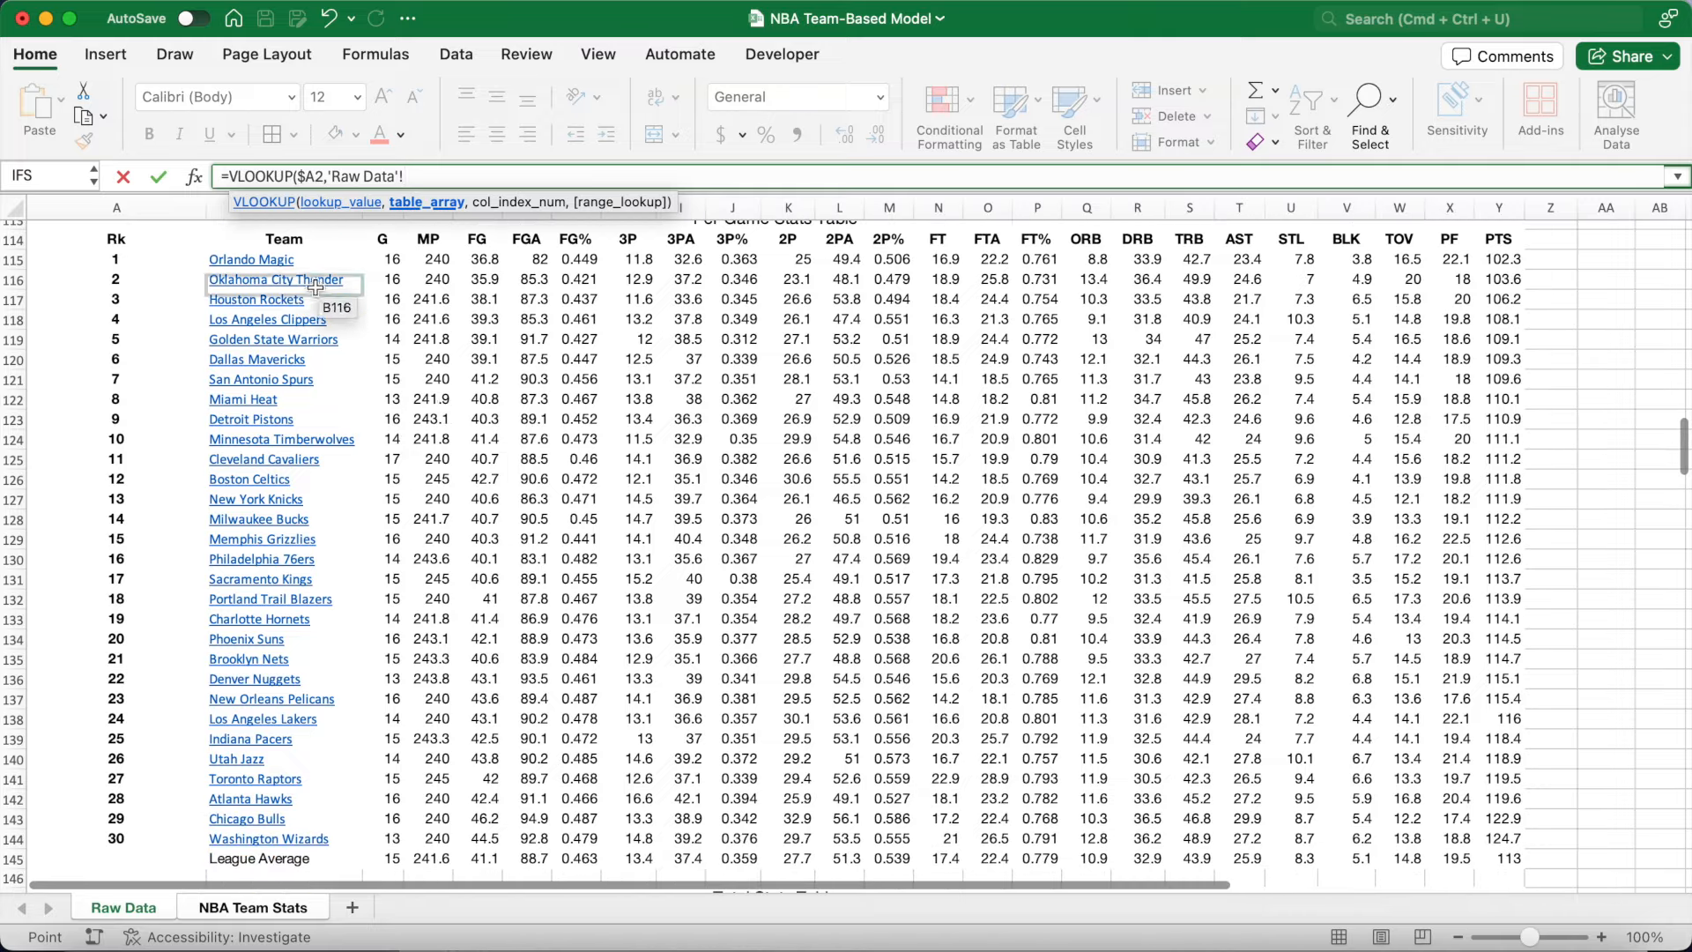
{"action": "left_click_drag", "start_coordinate": [300, 260], "coordinate": [1489, 835]}
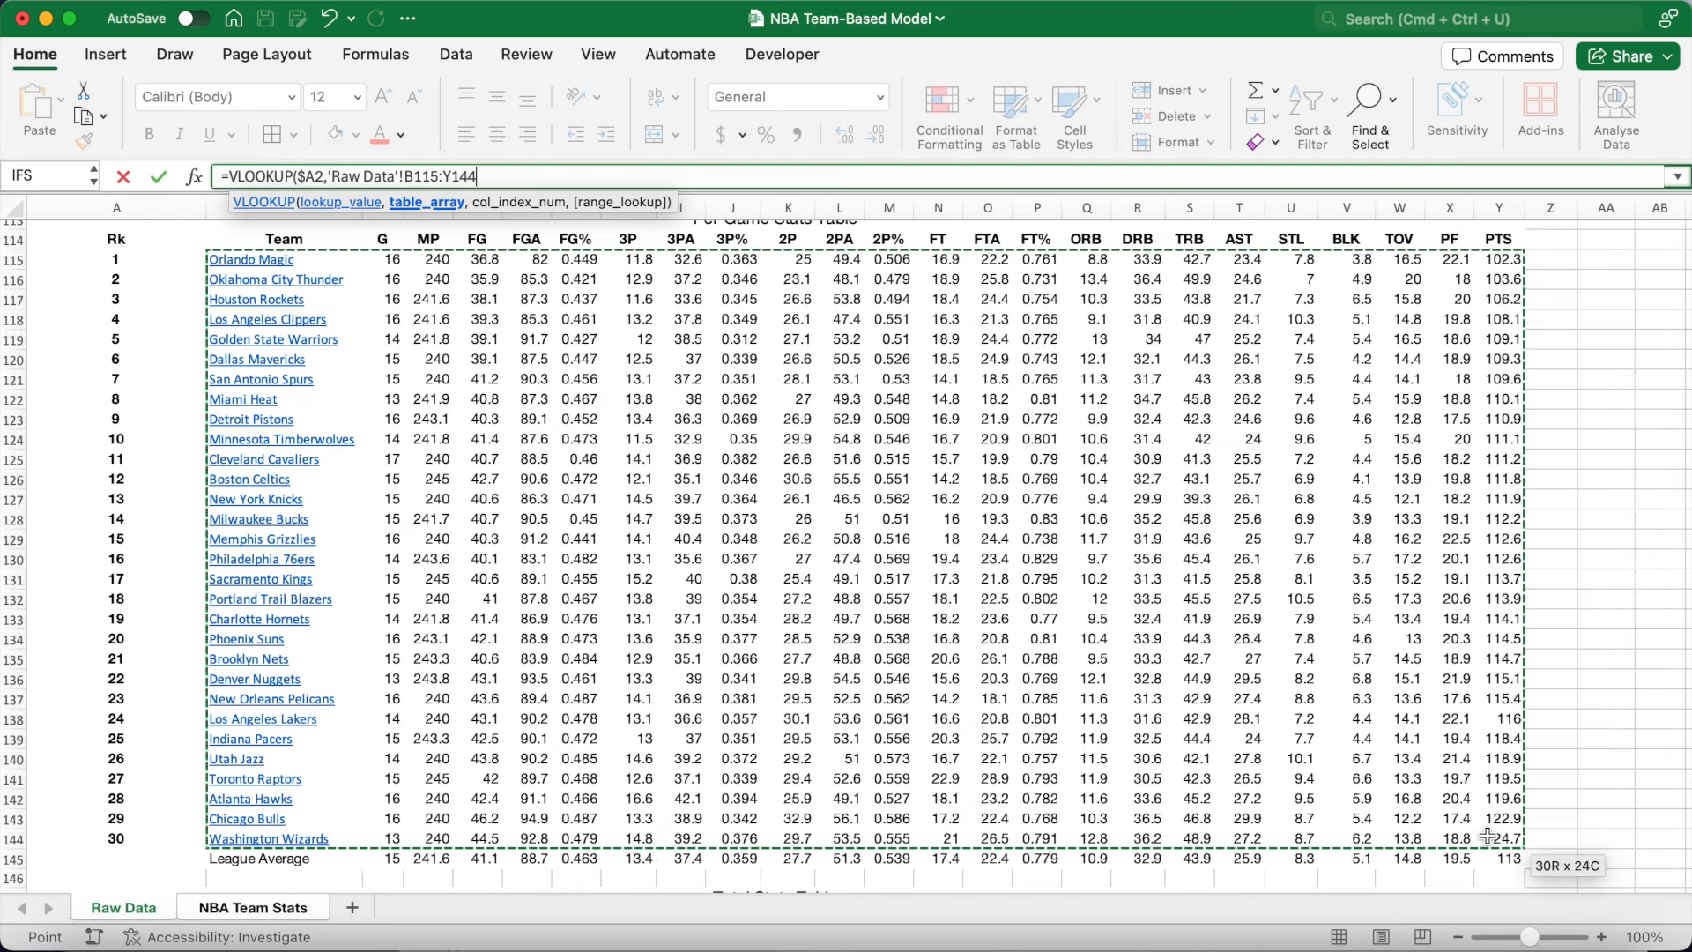
{"action": "key", "text": "super+t"}
{"action": "type", "text": ",10,"}
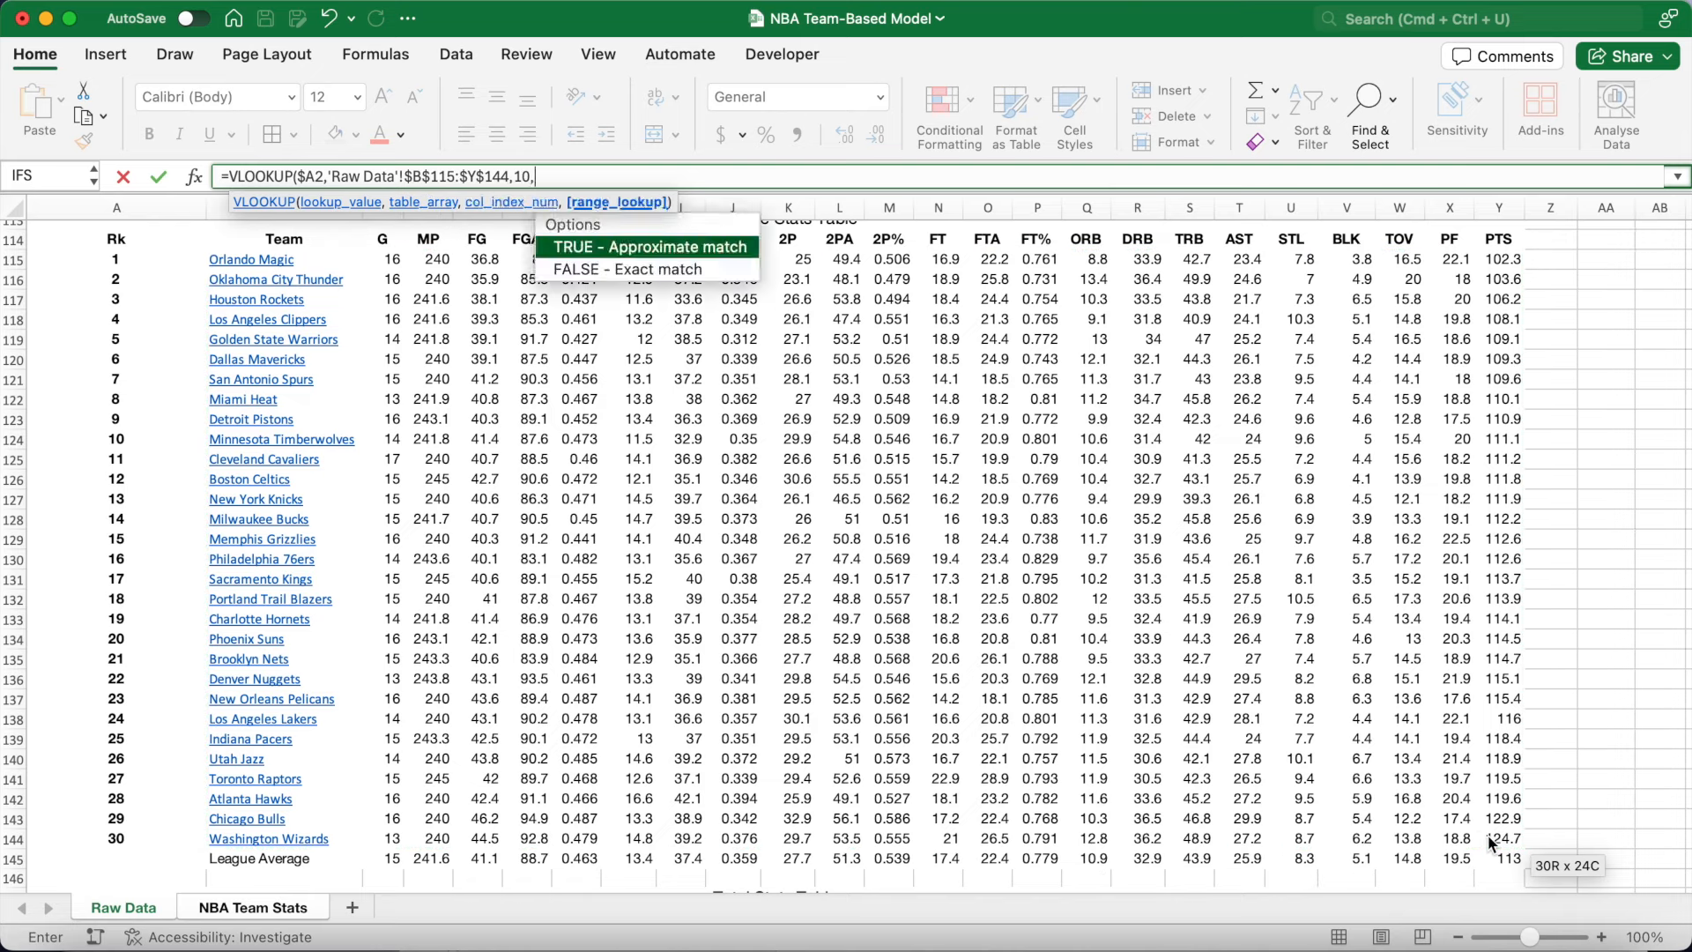
{"action": "type", "text": "FALSE)"}
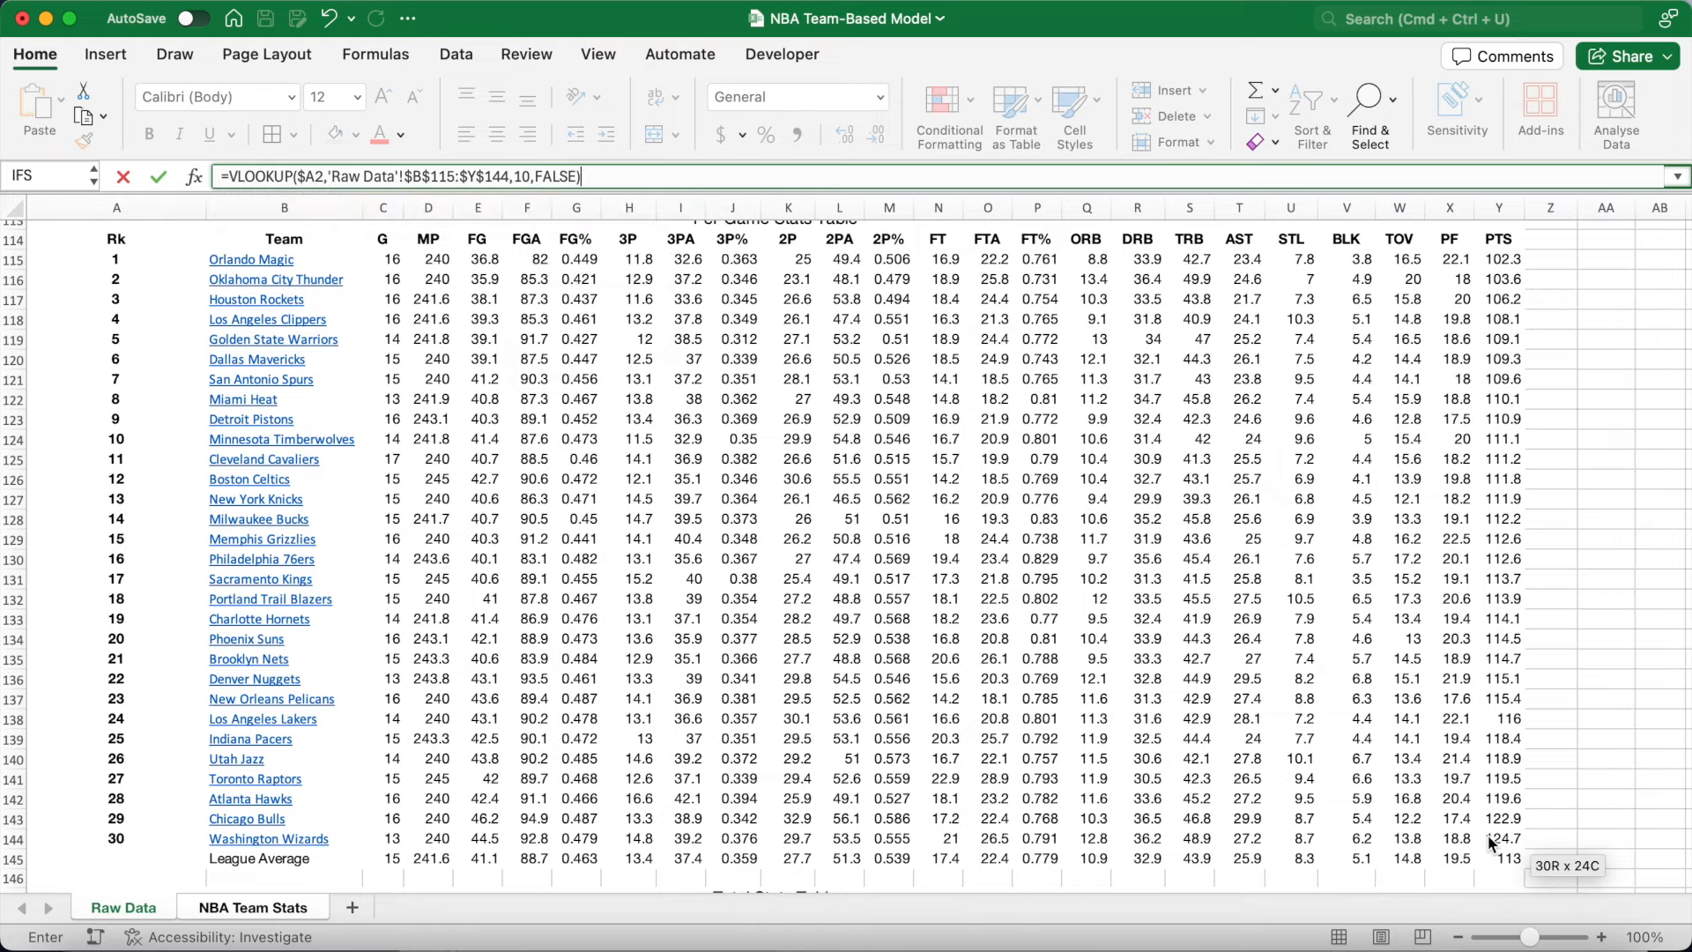
{"action": "key", "text": "Return"}
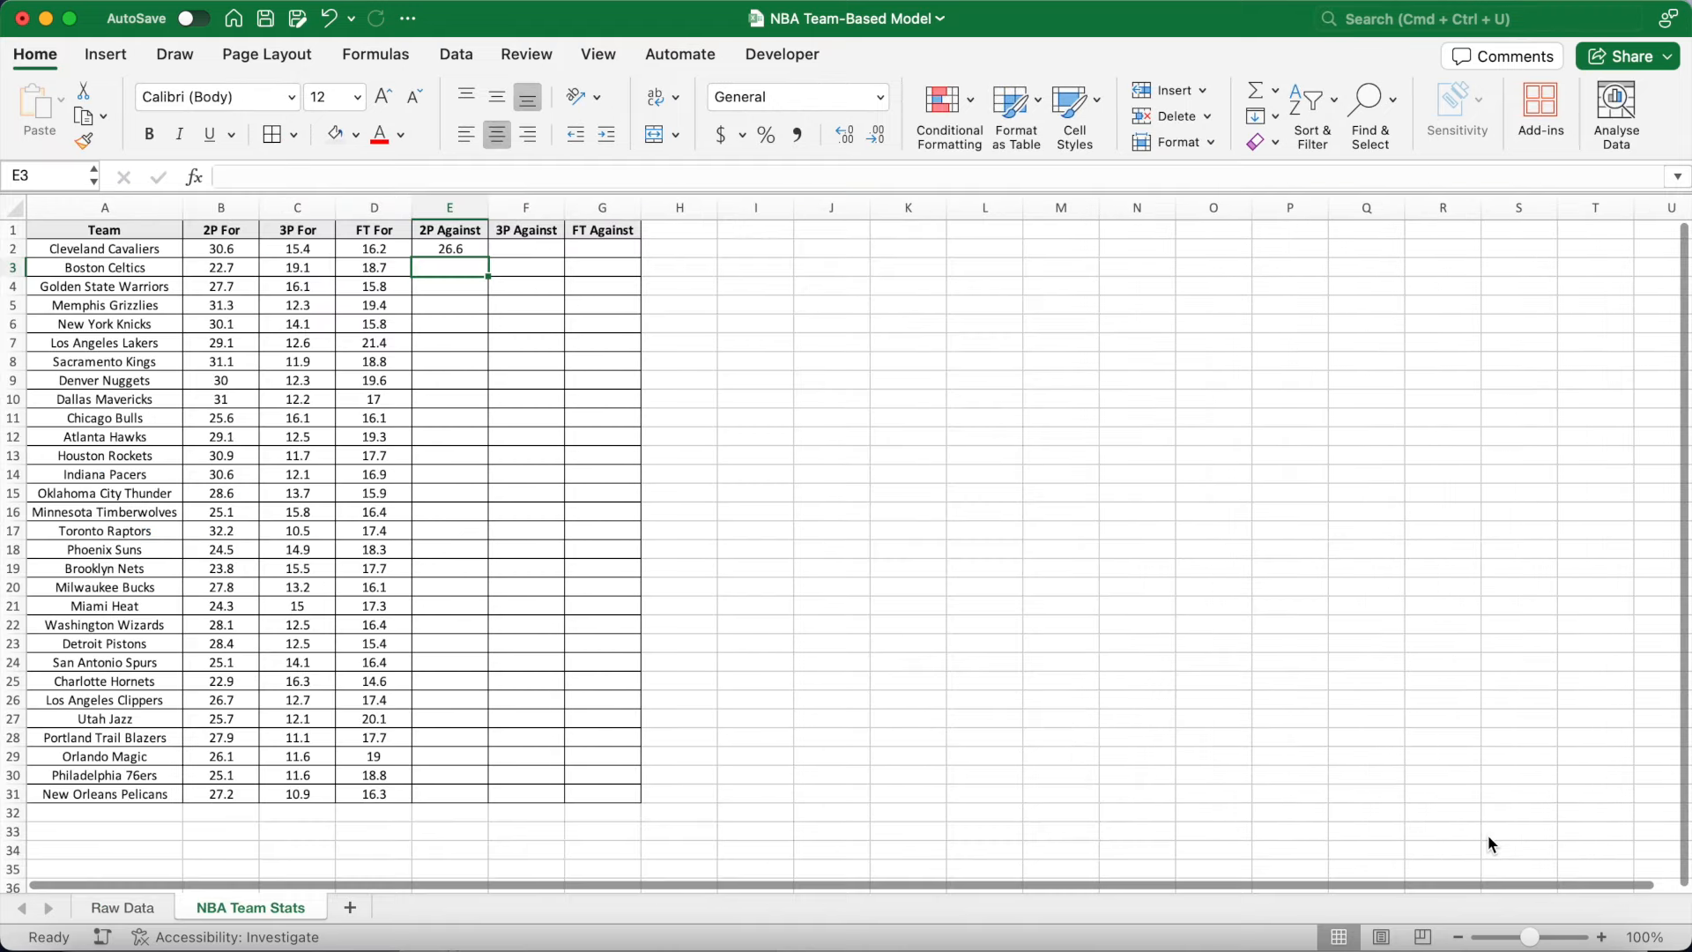
Copy the E2 lookup formula across to G2 and set the column index of the 3P Against formula in F2 to 7.
{"action": "left_click", "coordinate": [472, 246]}
{"action": "left_click", "coordinate": [236, 249]}
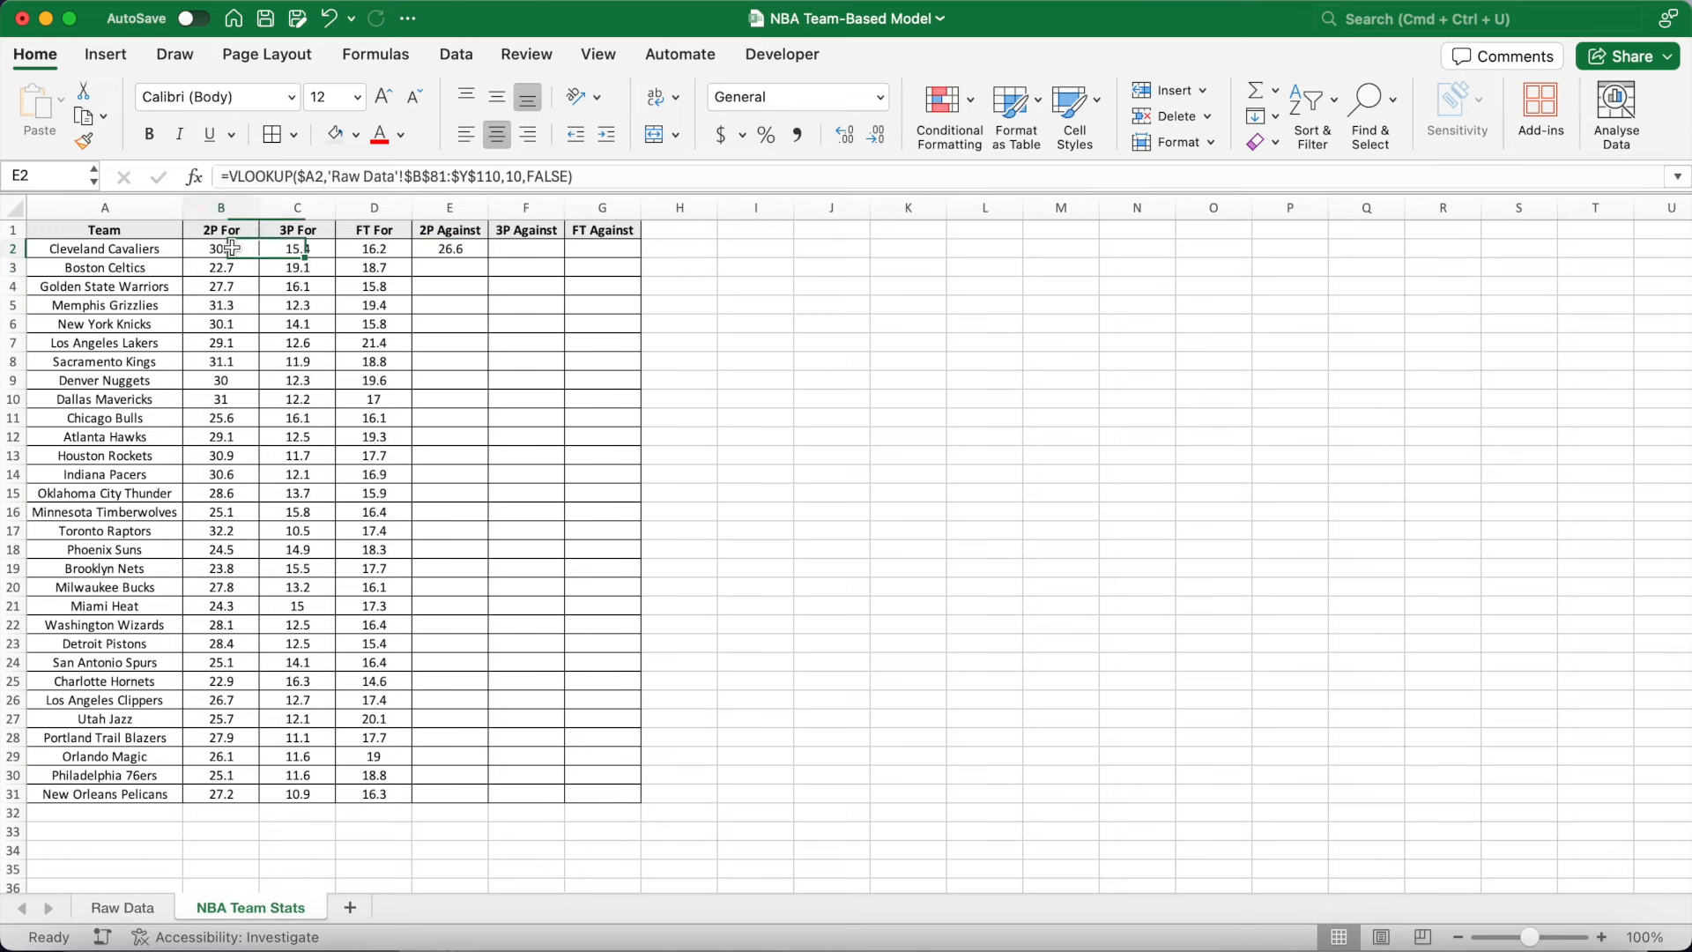
{"action": "left_click", "coordinate": [448, 248]}
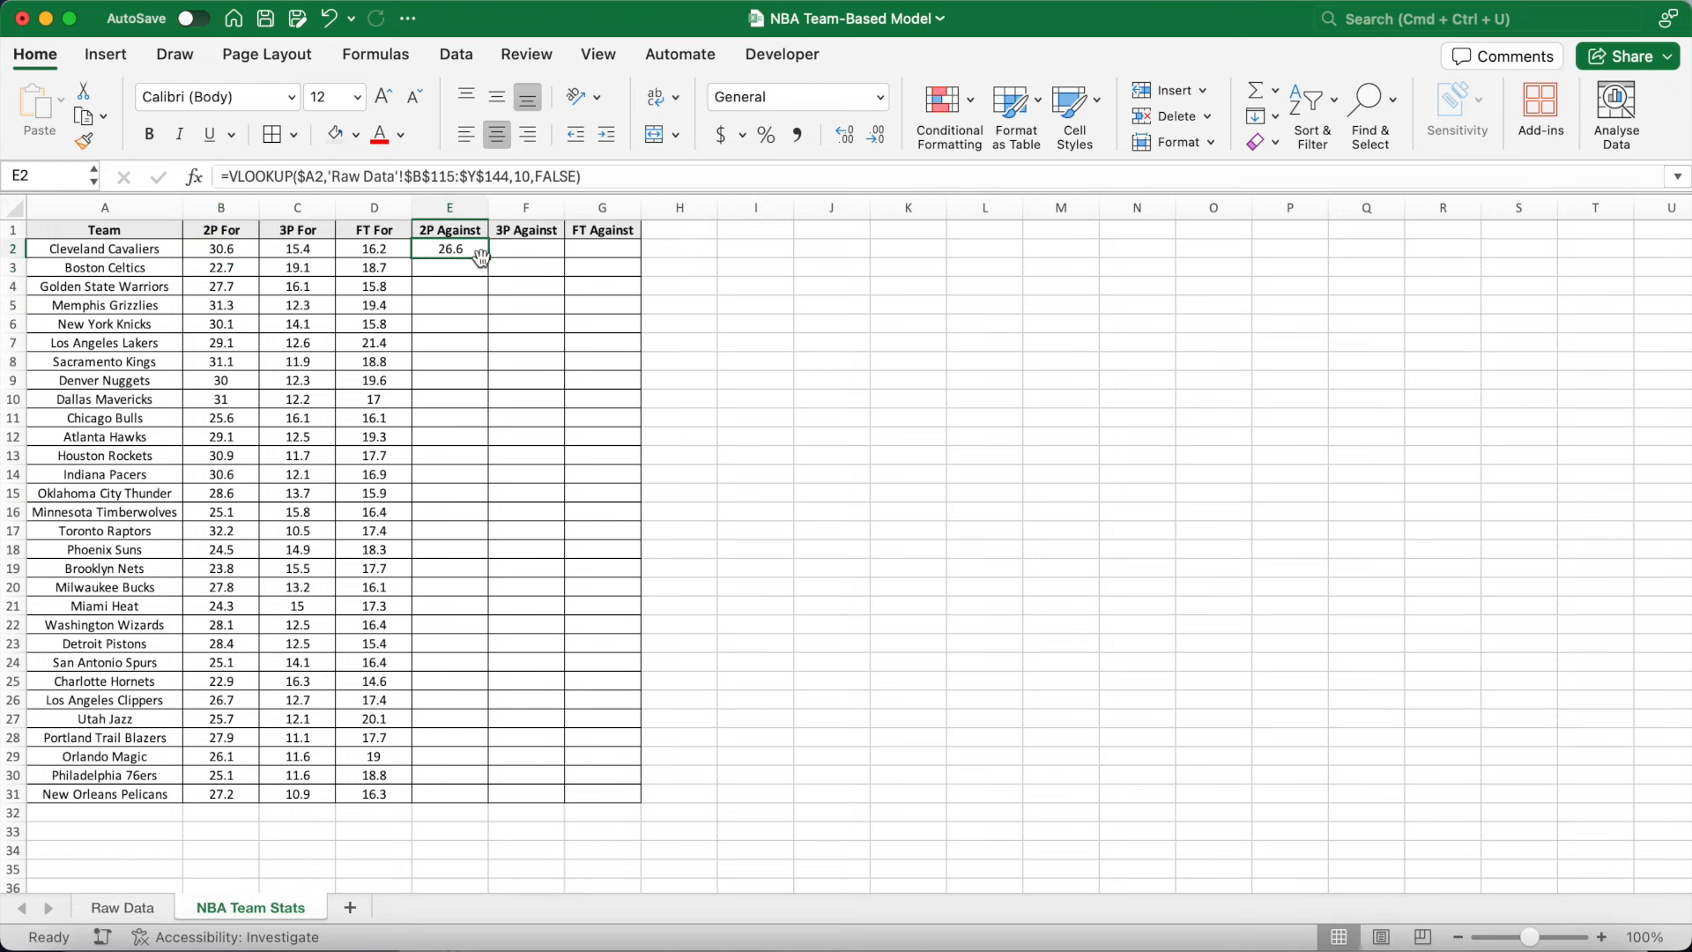
{"action": "left_click_drag", "start_coordinate": [487, 257], "coordinate": [620, 256]}
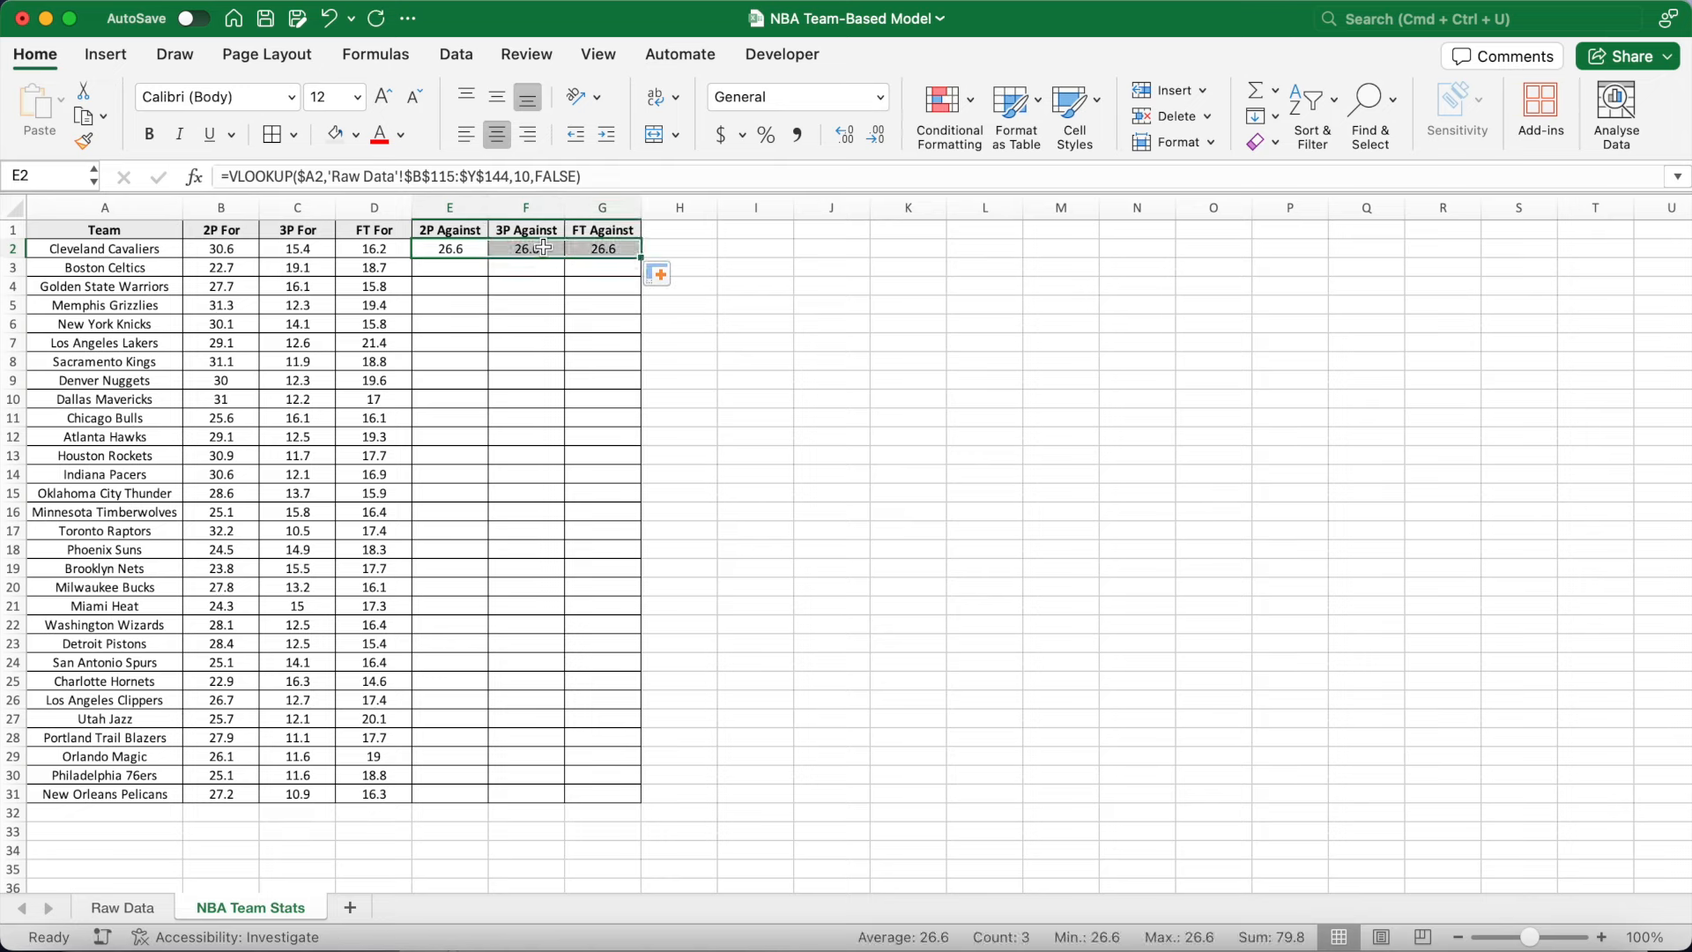
{"action": "left_click", "coordinate": [542, 251]}
{"action": "left_click", "coordinate": [532, 176]}
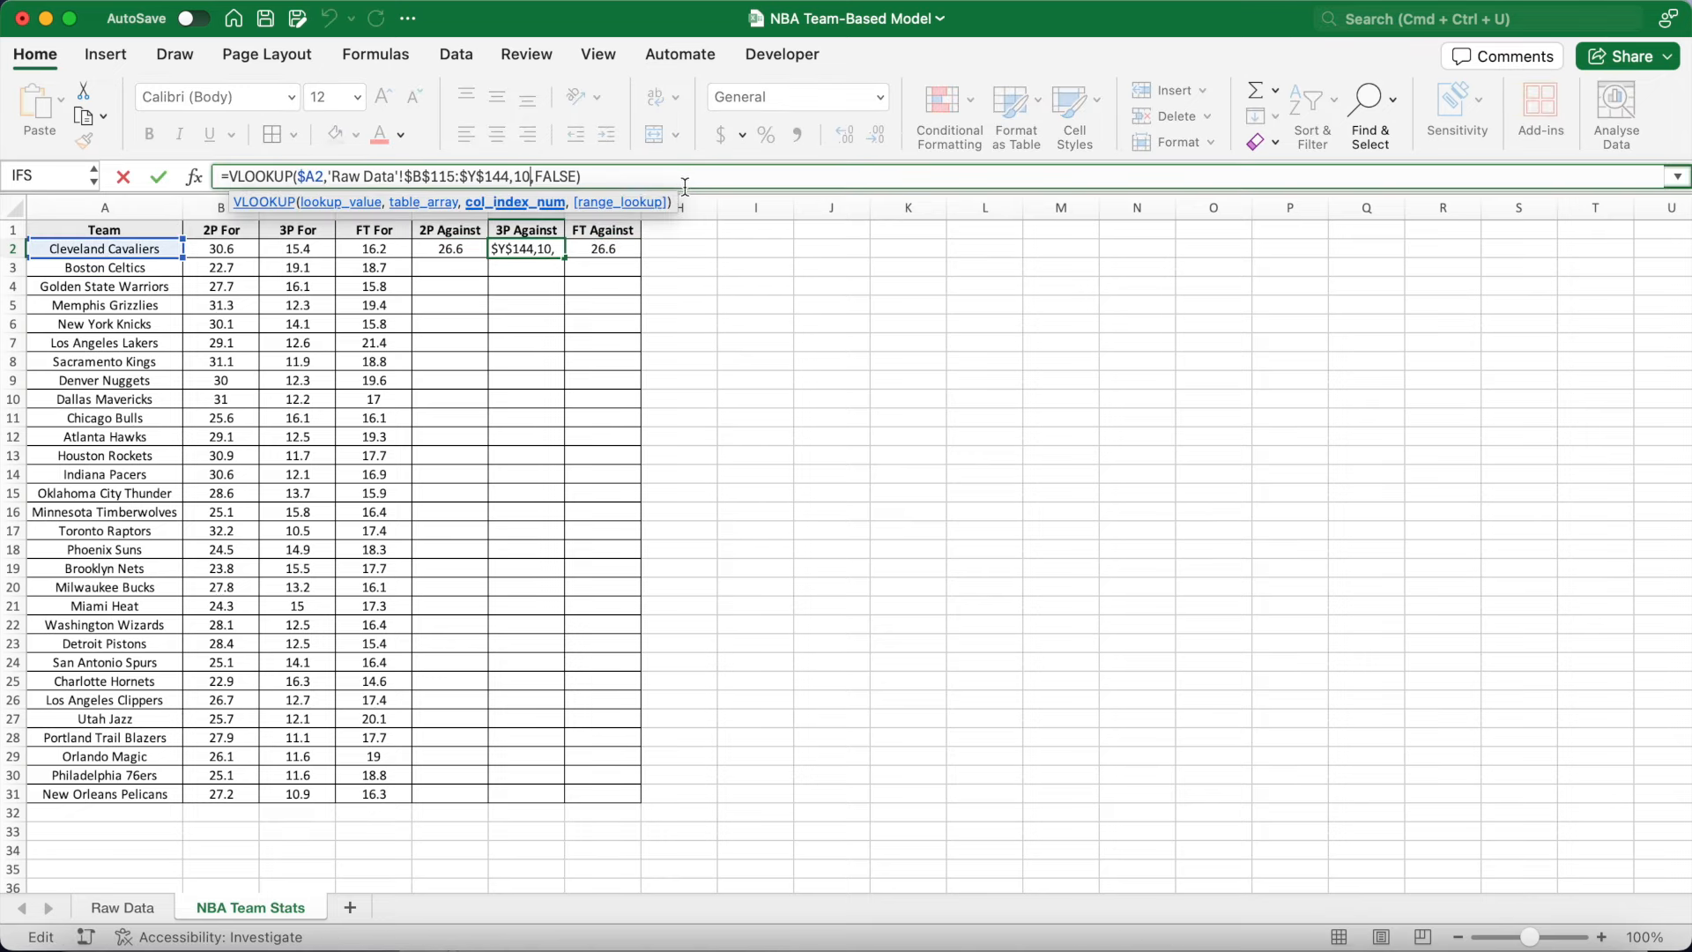
{"action": "key", "text": "BackSpace"}
{"action": "key", "text": "BackSpace"}
{"action": "type", "text": "7"}
{"action": "key", "text": "Return"}
Change the FT Against lookup in G2 to return the FT column and fill E2:G2 down to row 31.
{"action": "left_click", "coordinate": [621, 247]}
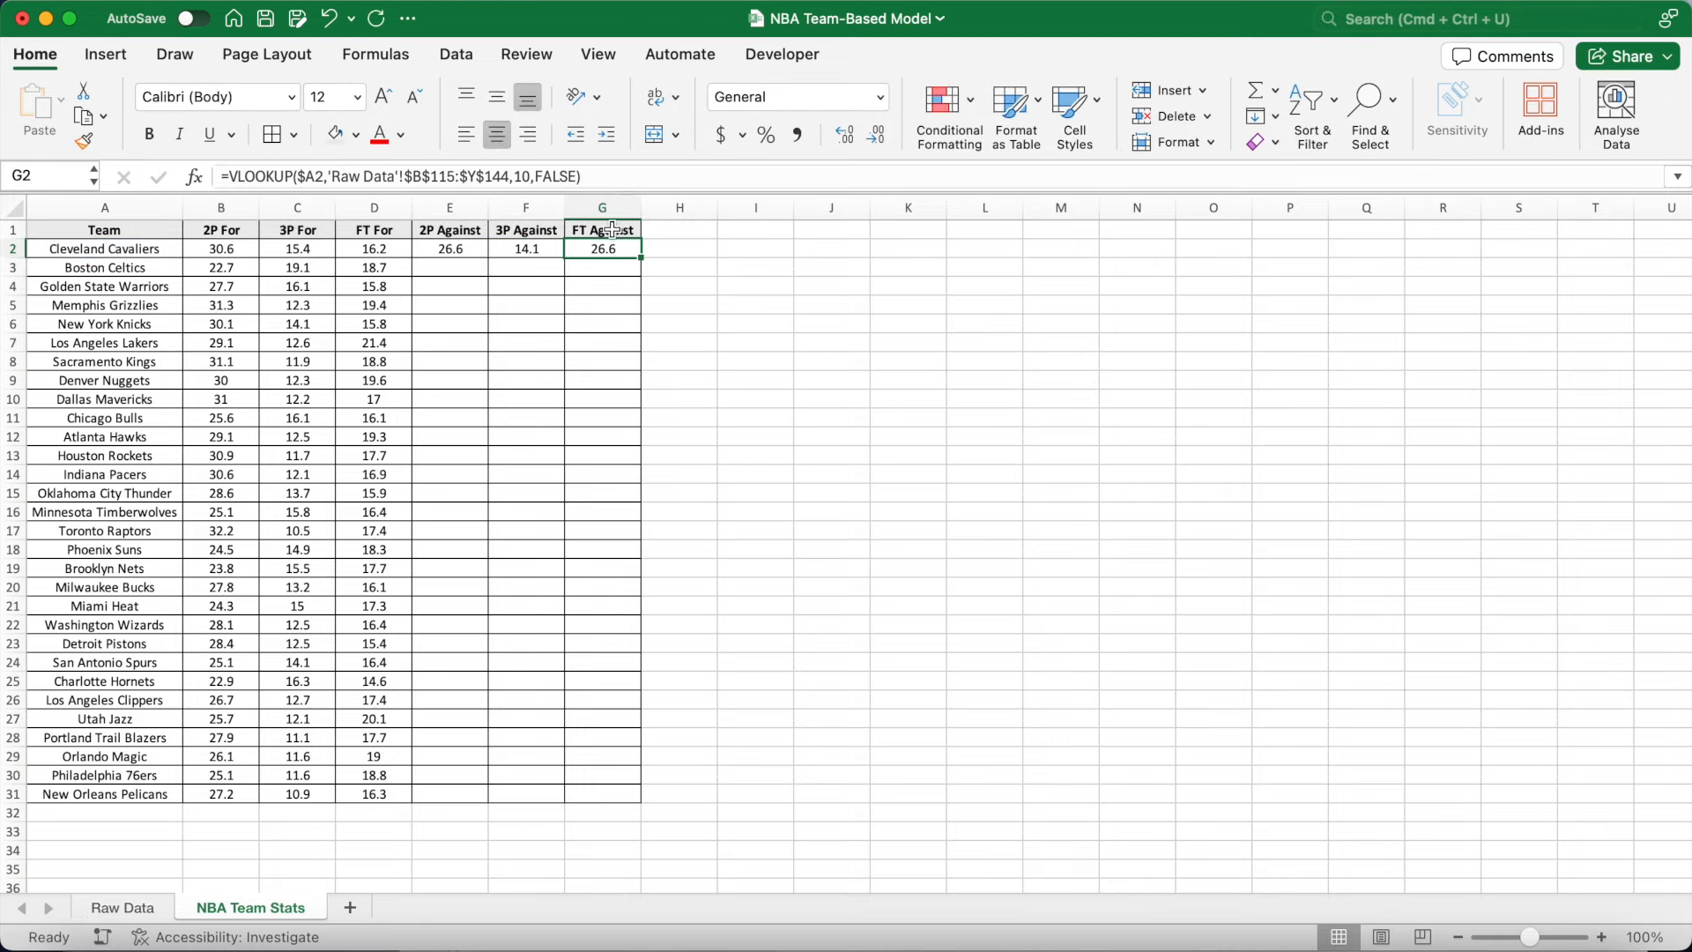
{"action": "left_click", "coordinate": [528, 177]}
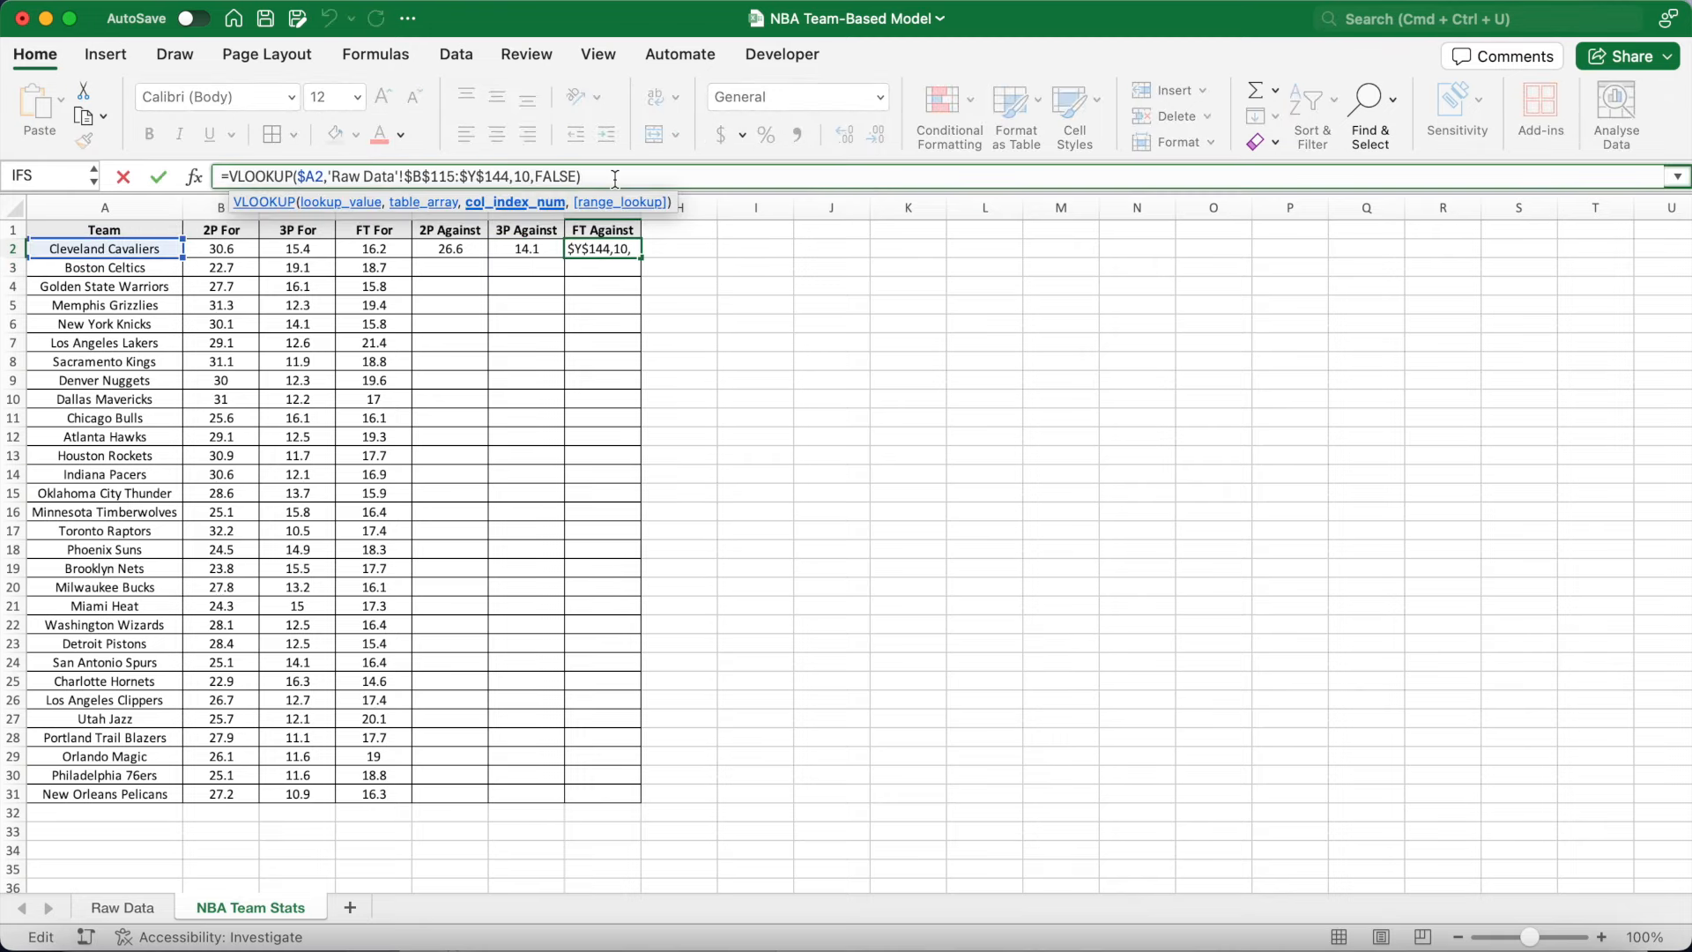
{"action": "key", "text": "Return"}
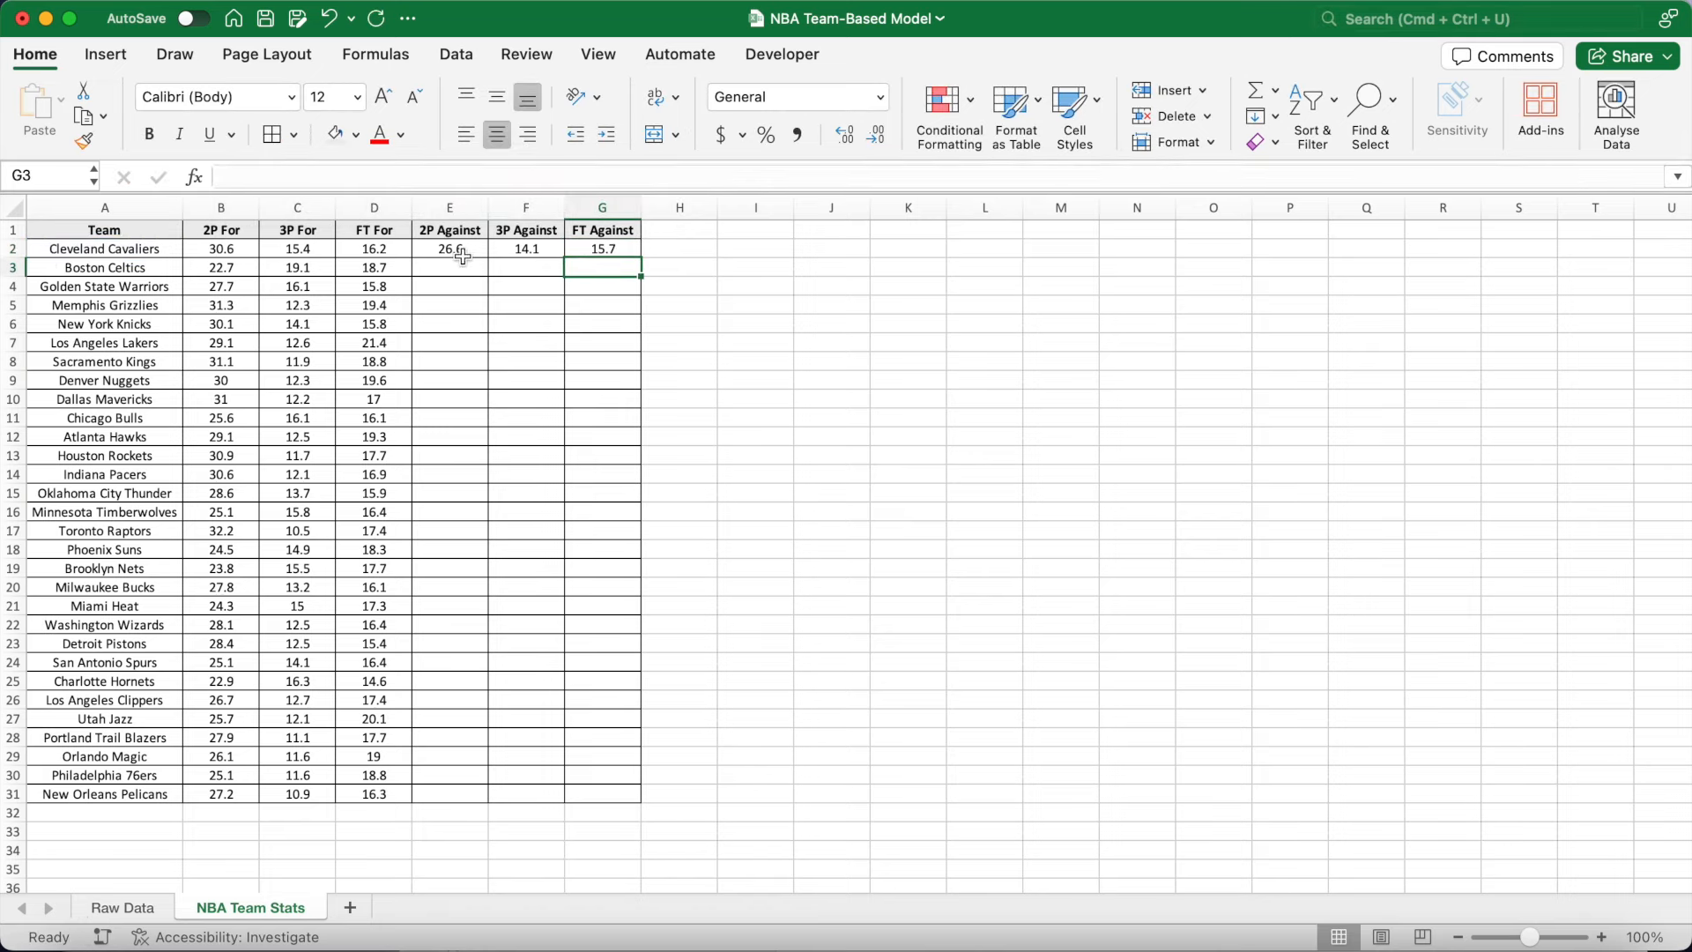
{"action": "left_click_drag", "start_coordinate": [451, 250], "coordinate": [640, 795]}
Add the bold label "Average:" in A33 below the team table.
{"action": "left_click", "coordinate": [164, 834]}
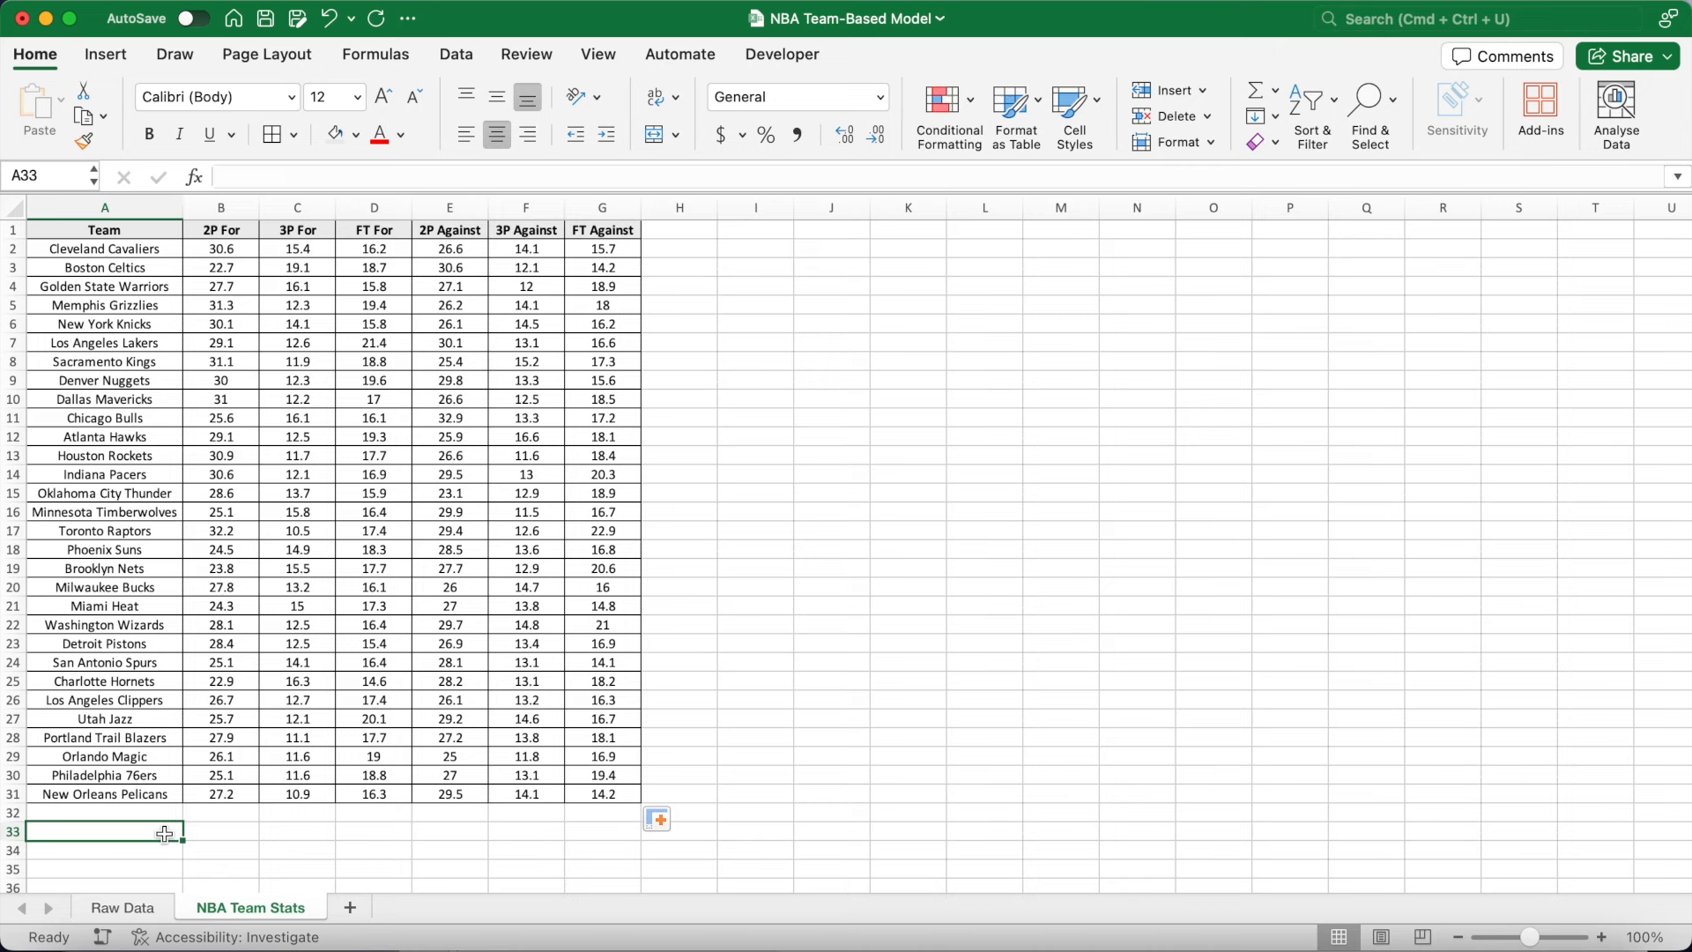
{"action": "key", "text": "super+b"}
{"action": "type", "text": "Average:"}
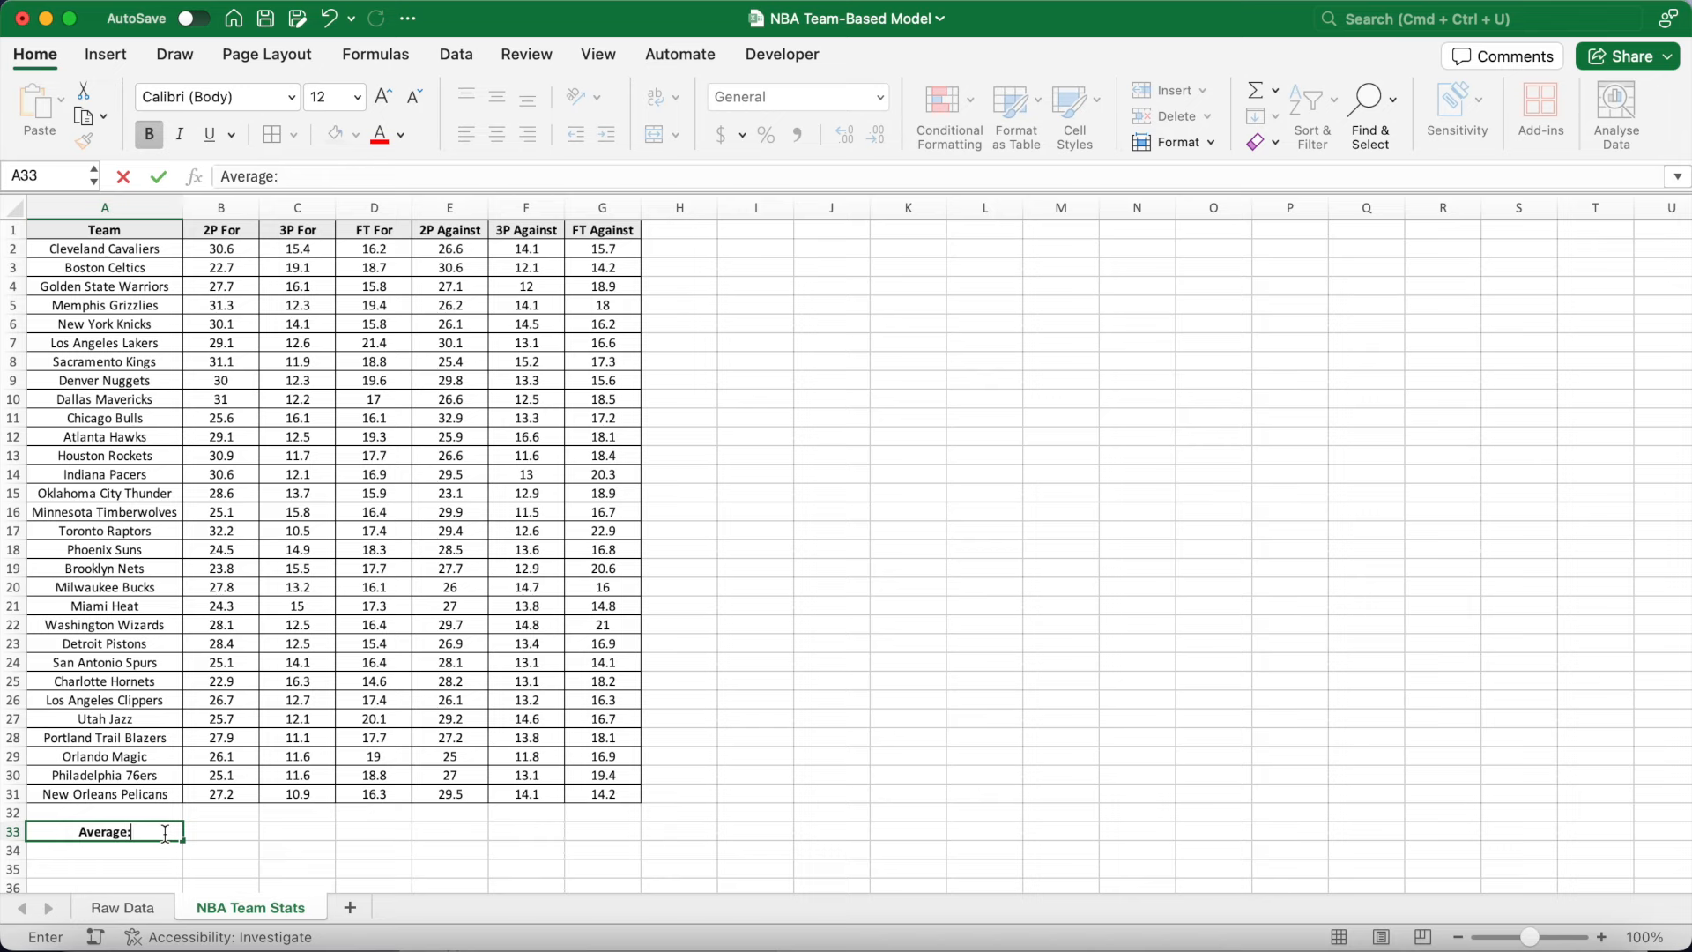
{"action": "key", "text": "Tab"}
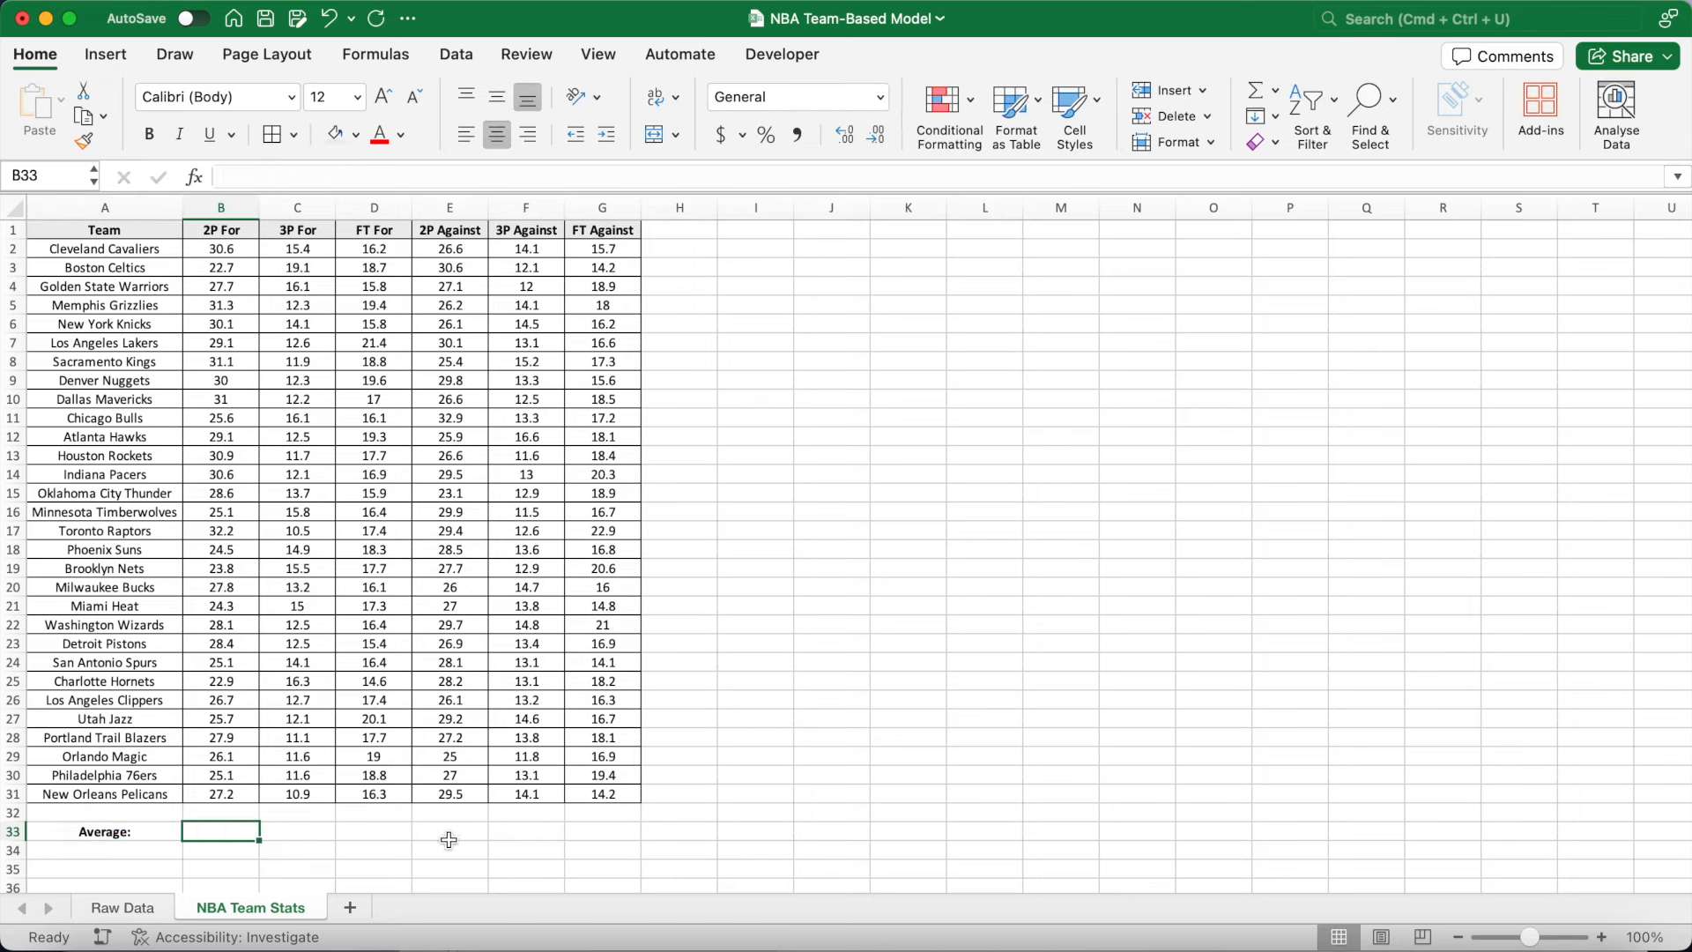
Calculate the 2P For average in B33 with =AVERAGE(B2:B31).
{"action": "type", "text": "=AVERAGE("}
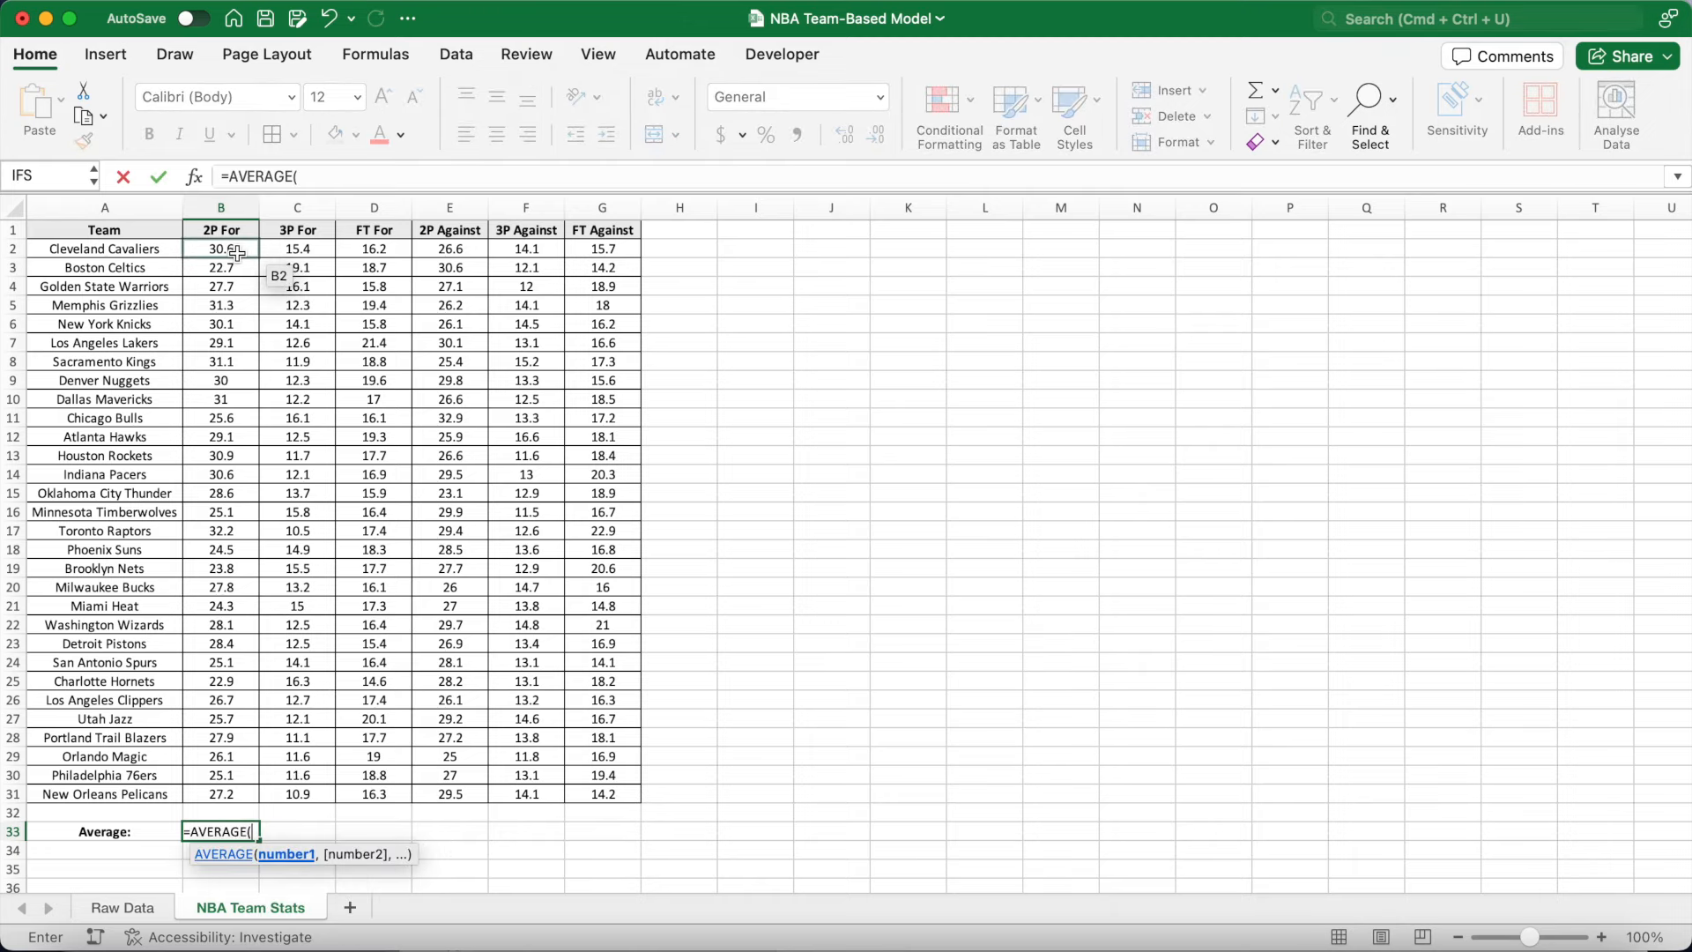
{"action": "left_click_drag", "start_coordinate": [225, 252], "coordinate": [604, 837]}
{"action": "type", "text": ")"}
{"action": "key", "text": "Return"}
Fill the average formula from B33 across to G33 and display the averages with one decimal place.
{"action": "left_click", "coordinate": [222, 832]}
{"action": "triple_click", "coordinate": [875, 135]}
{"action": "triple_click", "coordinate": [875, 135]}
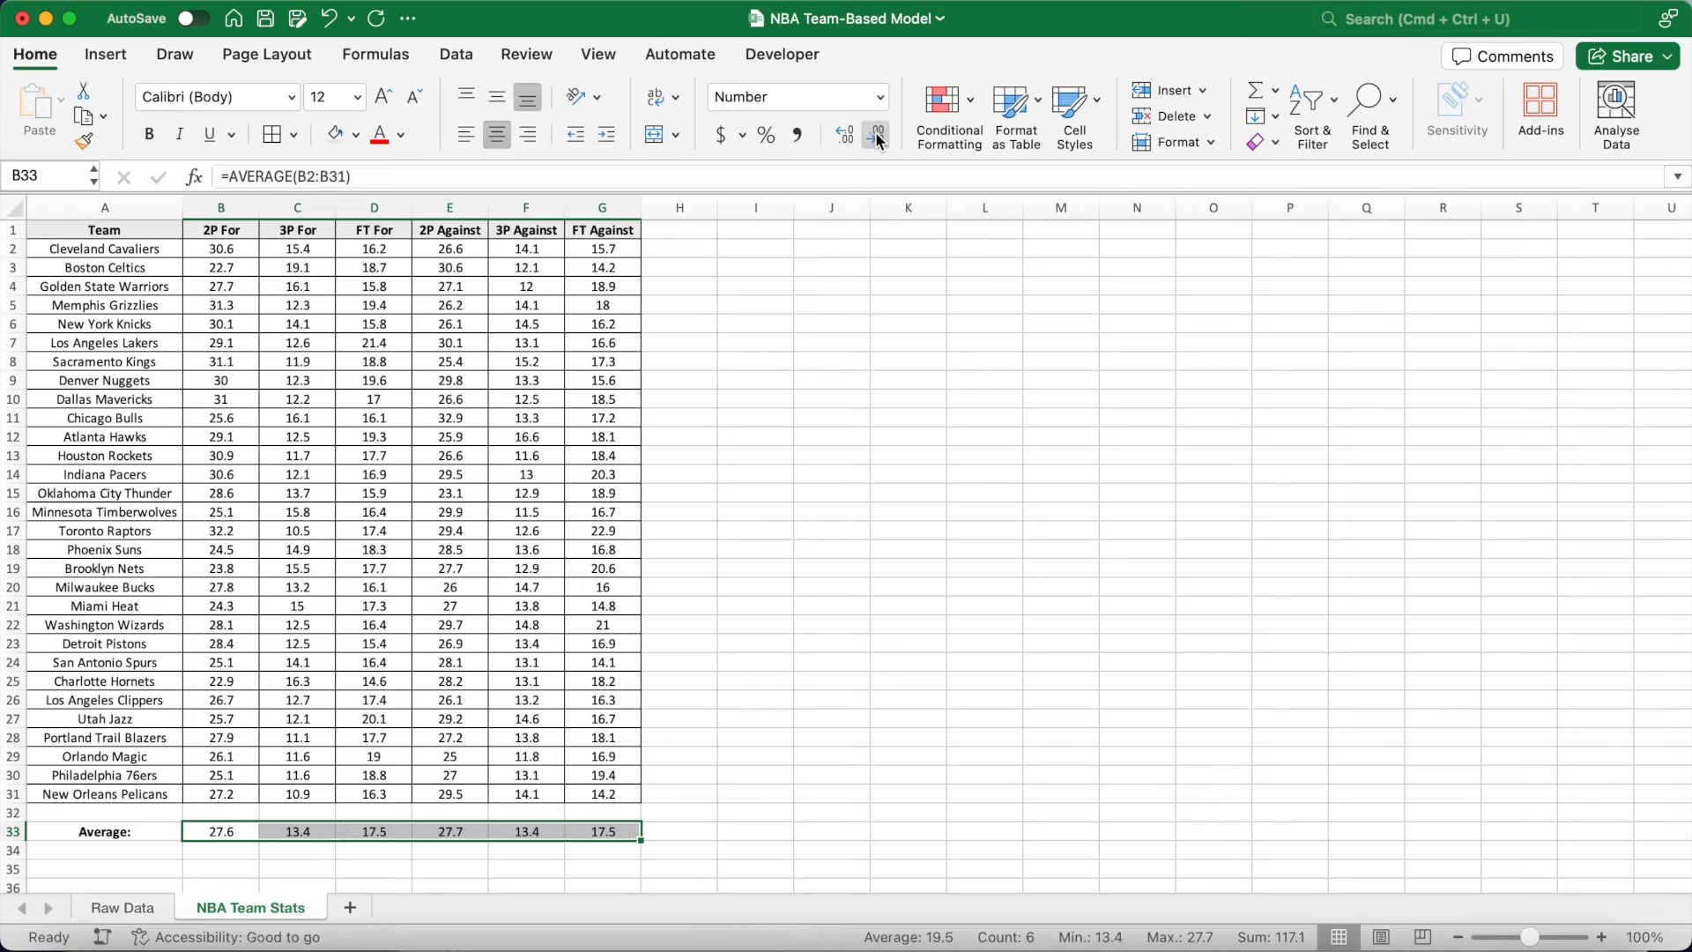
Compare the 2P, 3P and FT averages for and against in row 33.
{"action": "left_click", "coordinate": [227, 832]}
{"action": "left_click", "coordinate": [445, 833]}
{"action": "left_click", "coordinate": [298, 833]}
{"action": "left_click", "coordinate": [511, 837]}
{"action": "left_click", "coordinate": [374, 832]}
{"action": "left_click", "coordinate": [616, 835]}
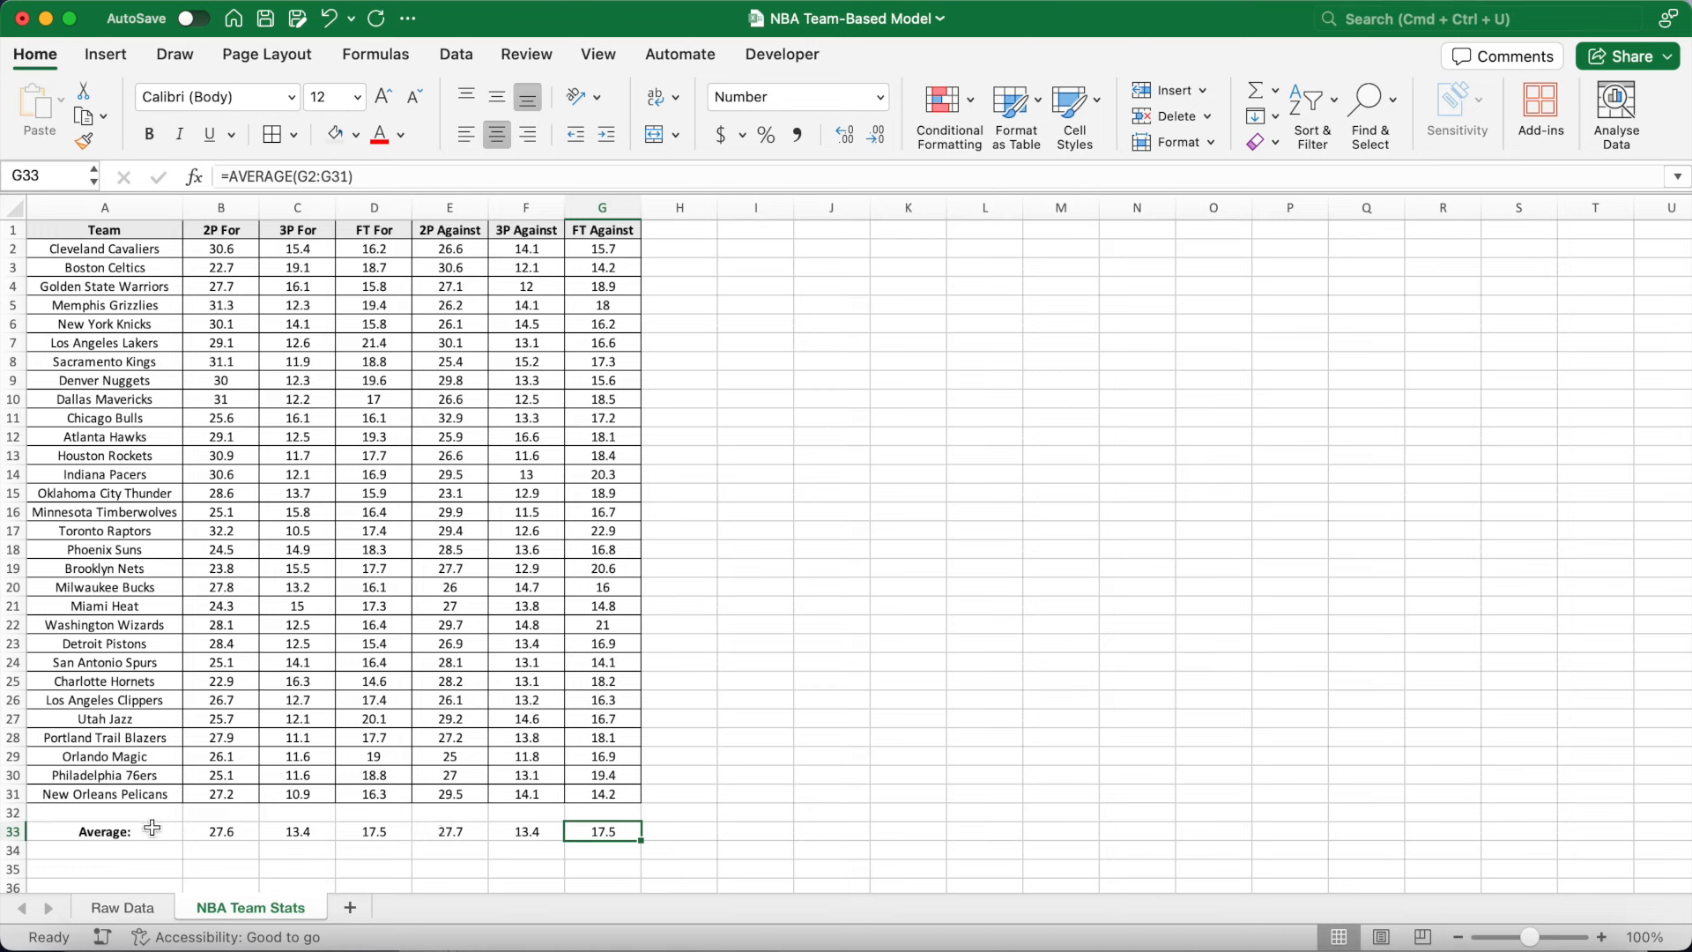
Apply borders to the average row A33:G33 and shade the label cell A33 light grey.
{"action": "left_click_drag", "start_coordinate": [175, 831], "coordinate": [620, 838]}
{"action": "left_click", "coordinate": [106, 830]}
{"action": "left_click", "coordinate": [324, 138]}
{"action": "left_click", "coordinate": [770, 358]}
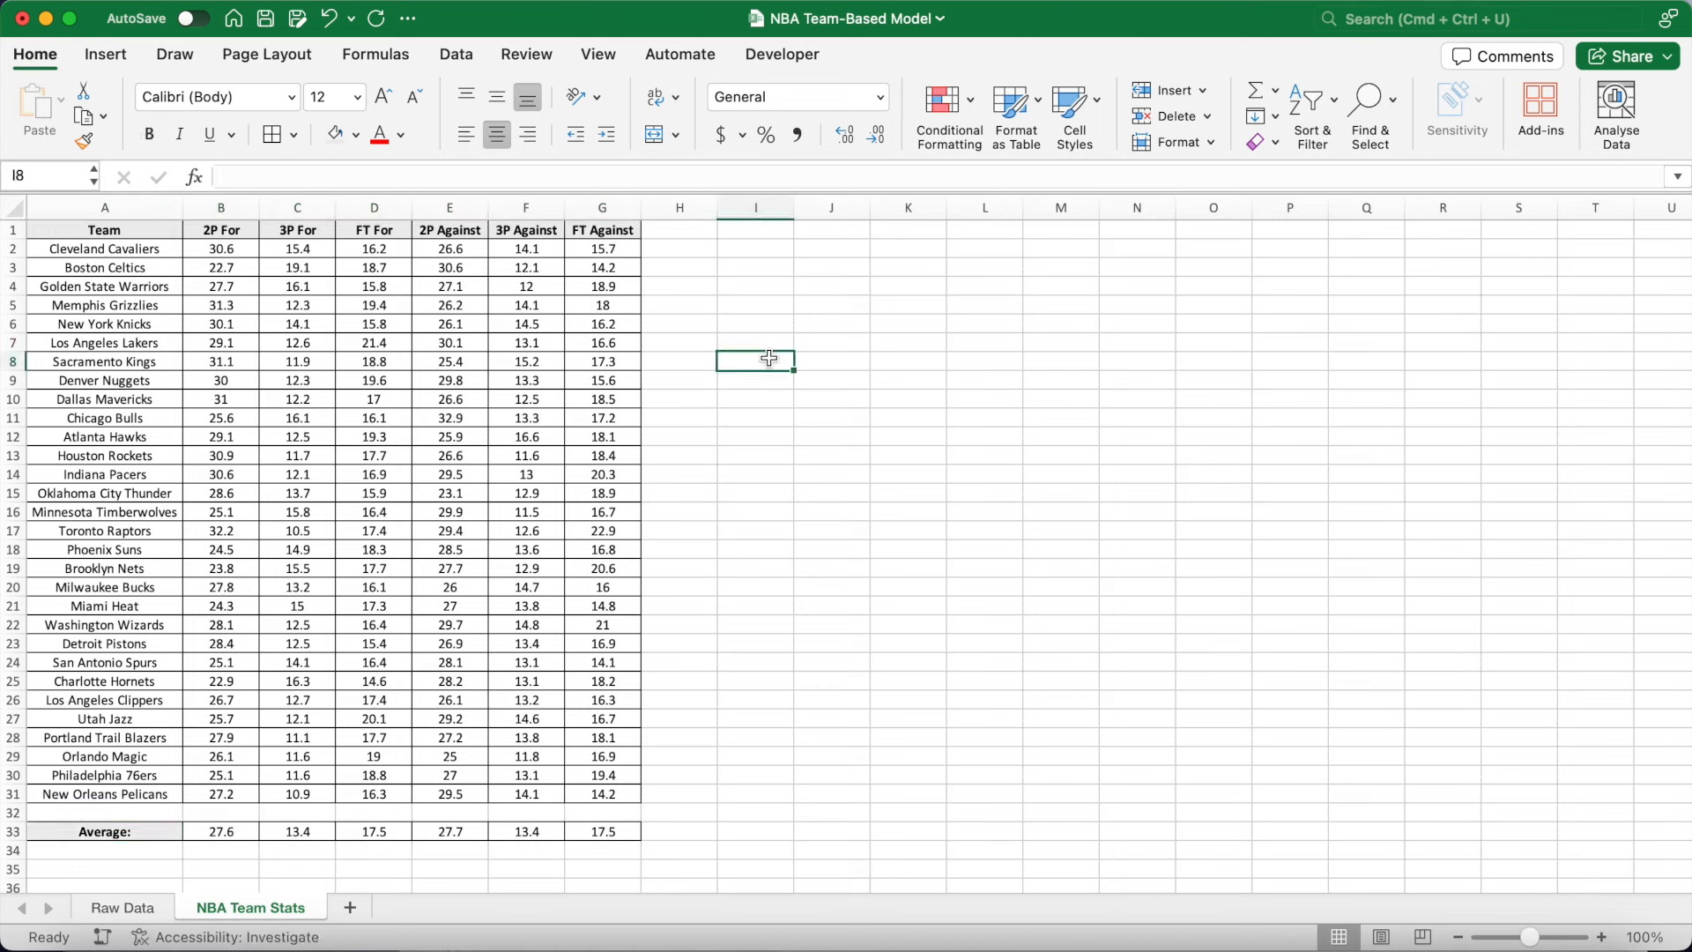
Add a new worksheet named NBA Team Ratings and centre-align all of its cells.
{"action": "left_click", "coordinate": [350, 909]}
{"action": "double_click", "coordinate": [385, 908]}
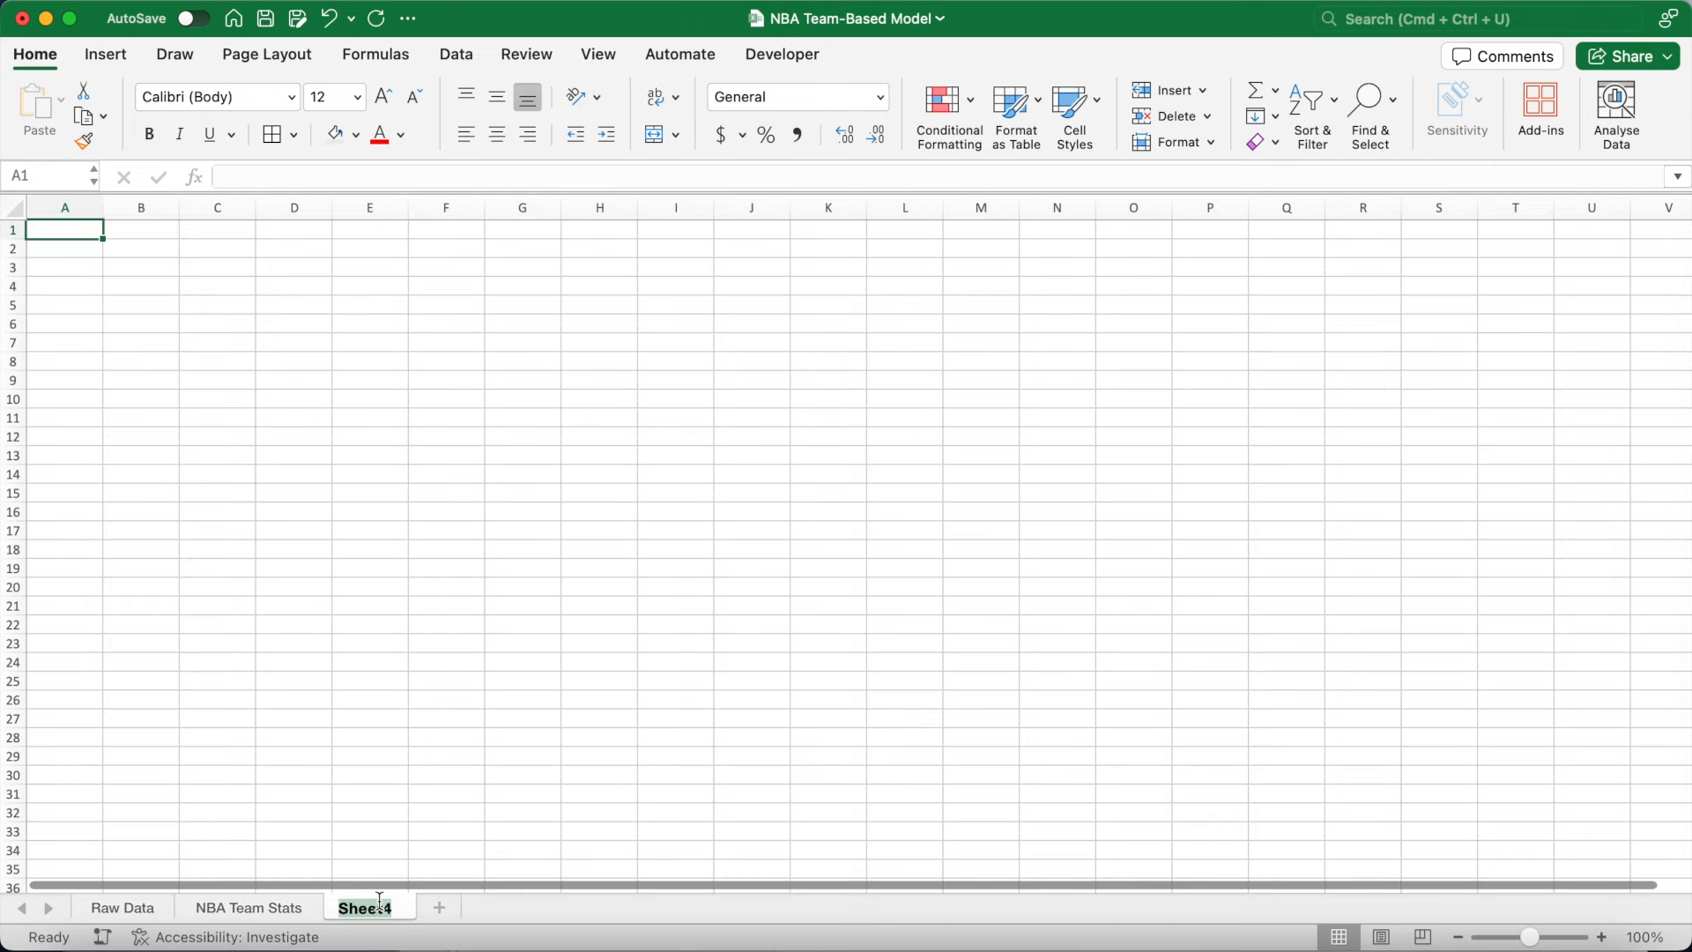
{"action": "type", "text": "NBA Team Ratings"}
{"action": "key", "text": "Return"}
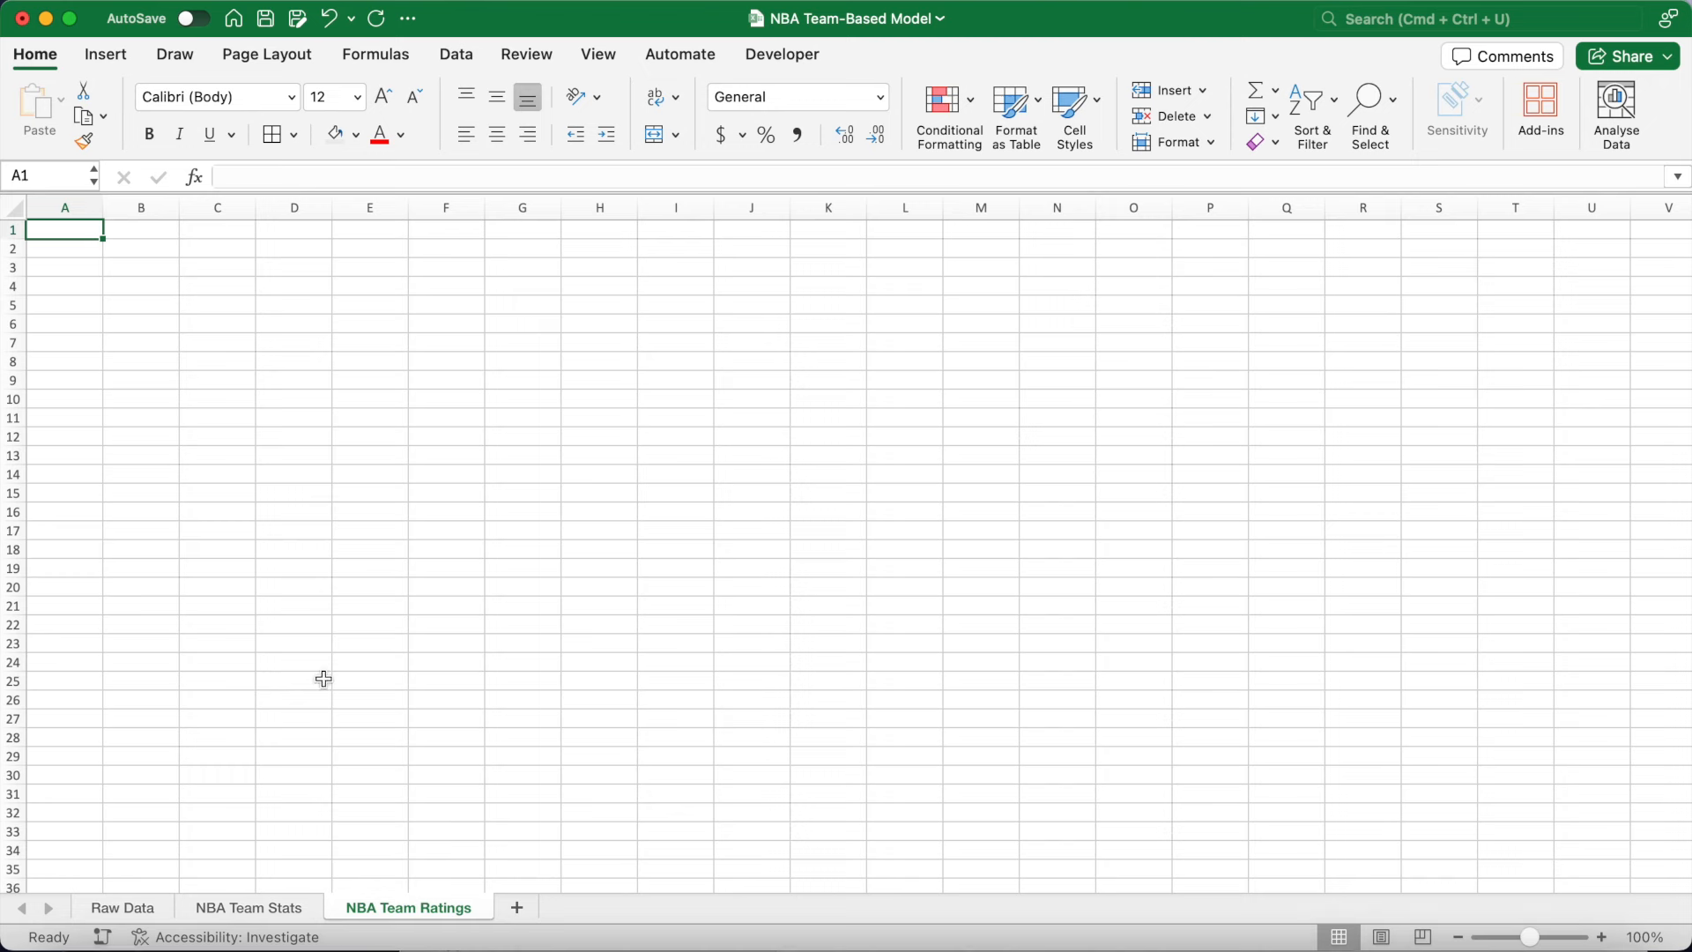
{"action": "left_click", "coordinate": [14, 209]}
{"action": "left_click", "coordinate": [497, 134]}
Enter the headers Team, 2P ATT, 2P DEF, 3P ATT, 3P DEF, FT ATT and FT DEF in A1:G1.
{"action": "left_click", "coordinate": [79, 233]}
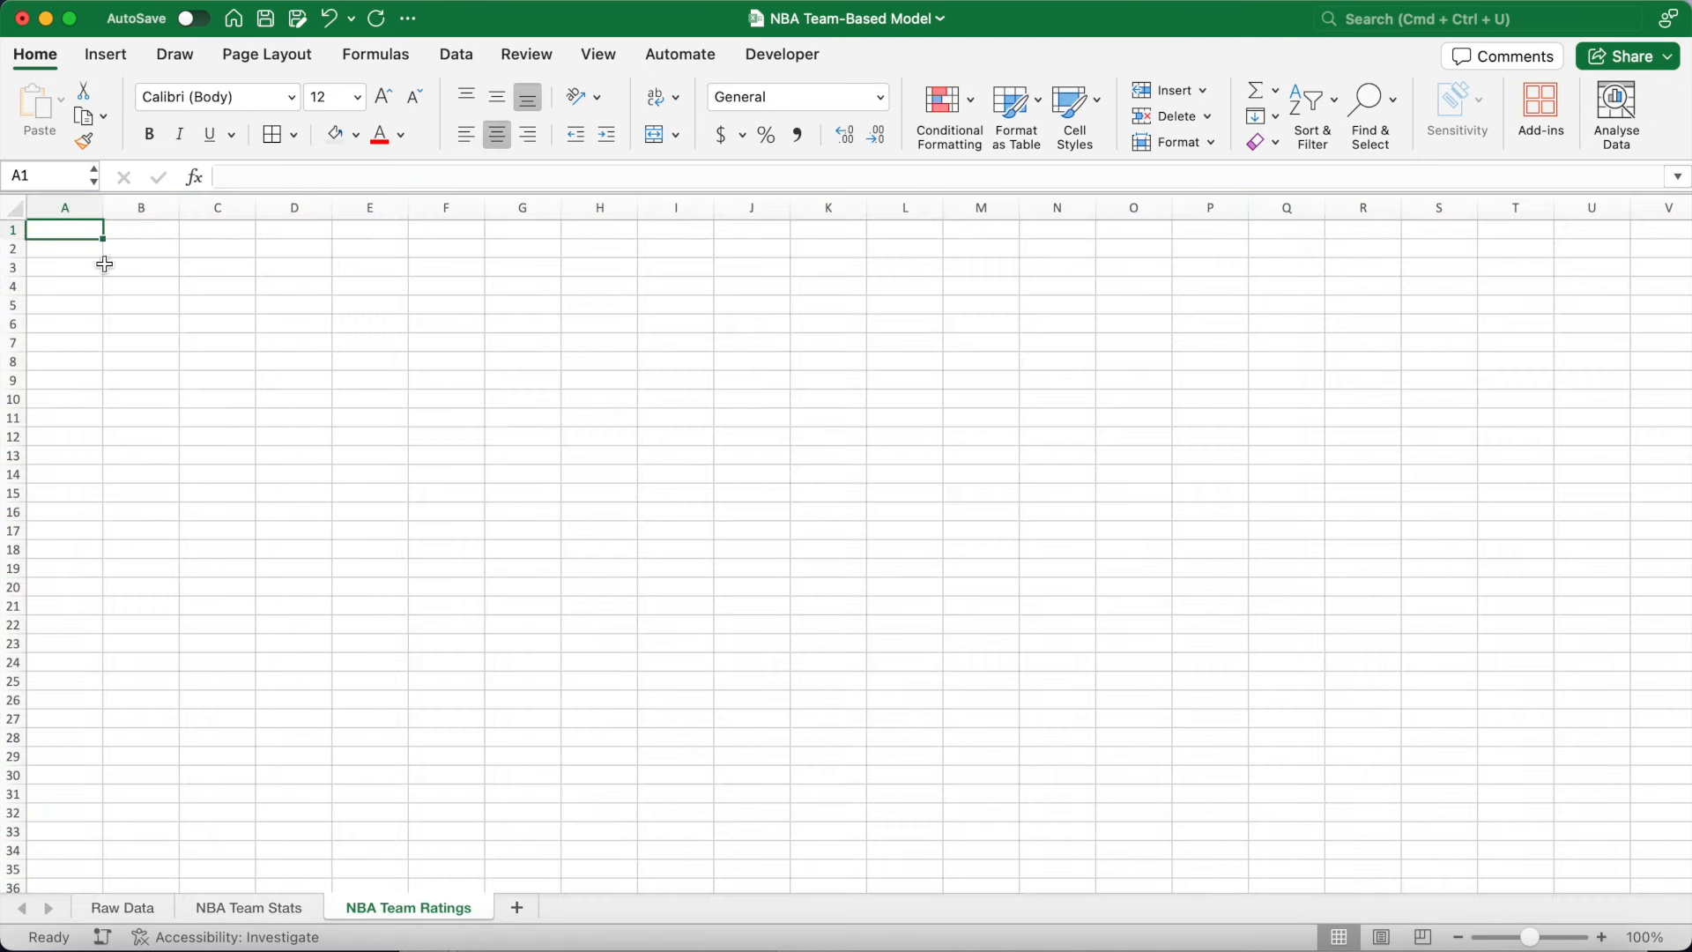
{"action": "type", "text": "Team"}
{"action": "key", "text": "Tab"}
{"action": "type", "text": "2P ATT\t2P DEF"}
{"action": "key", "text": "Tab"}
{"action": "type", "text": "3P ATT"}
{"action": "key", "text": "Tab"}
{"action": "type", "text": "3P DEF"}
{"action": "key", "text": "Tab"}
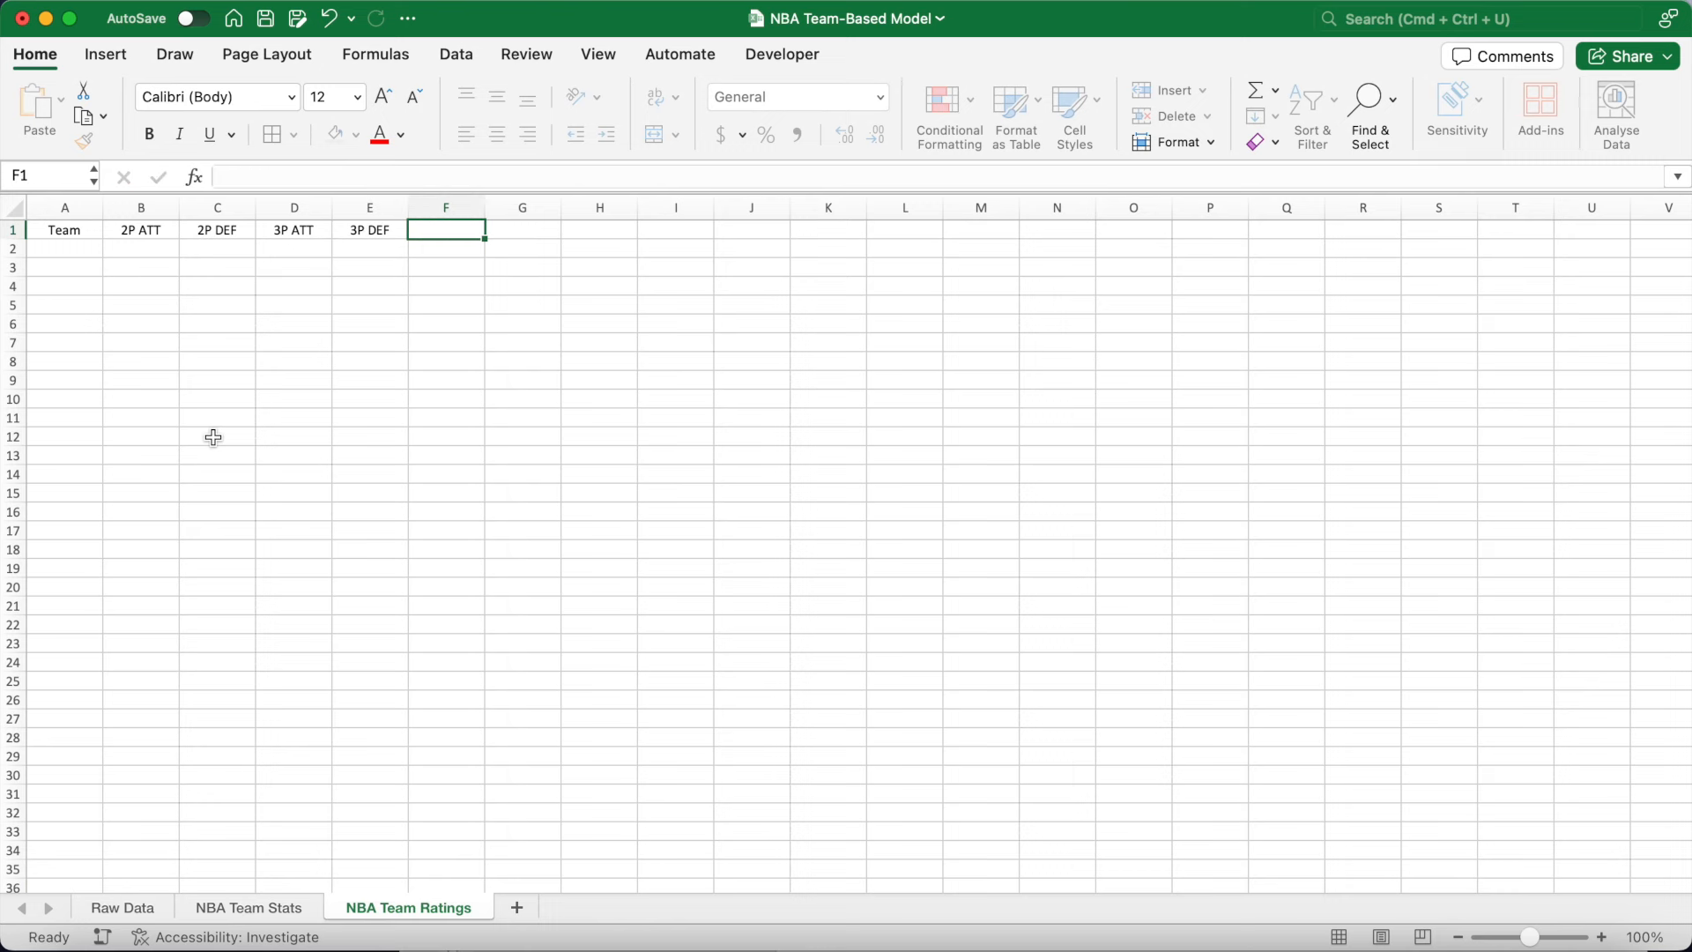
{"action": "type", "text": "FT ATT"}
{"action": "key", "text": "Tab"}
{"action": "type", "text": "FT DEF"}
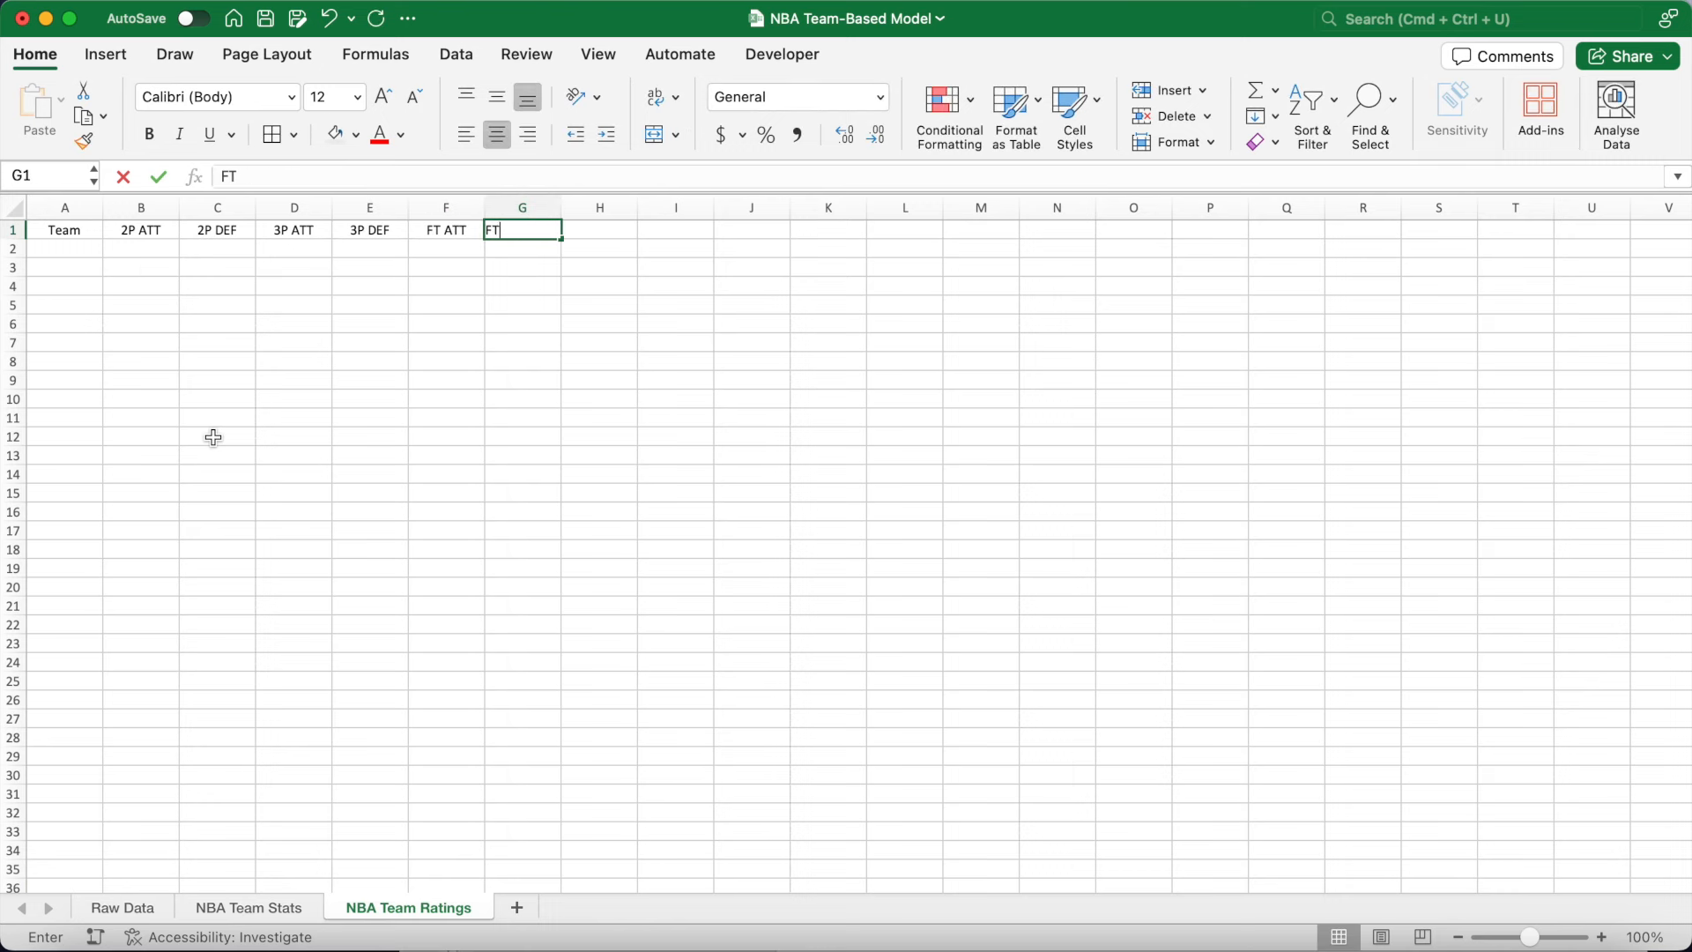
{"action": "key", "text": "Tab"}
Make the header row A1:G1 of the ratings sheet bold.
{"action": "left_click_drag", "start_coordinate": [69, 229], "coordinate": [529, 230]}
{"action": "key", "text": "super+b"}
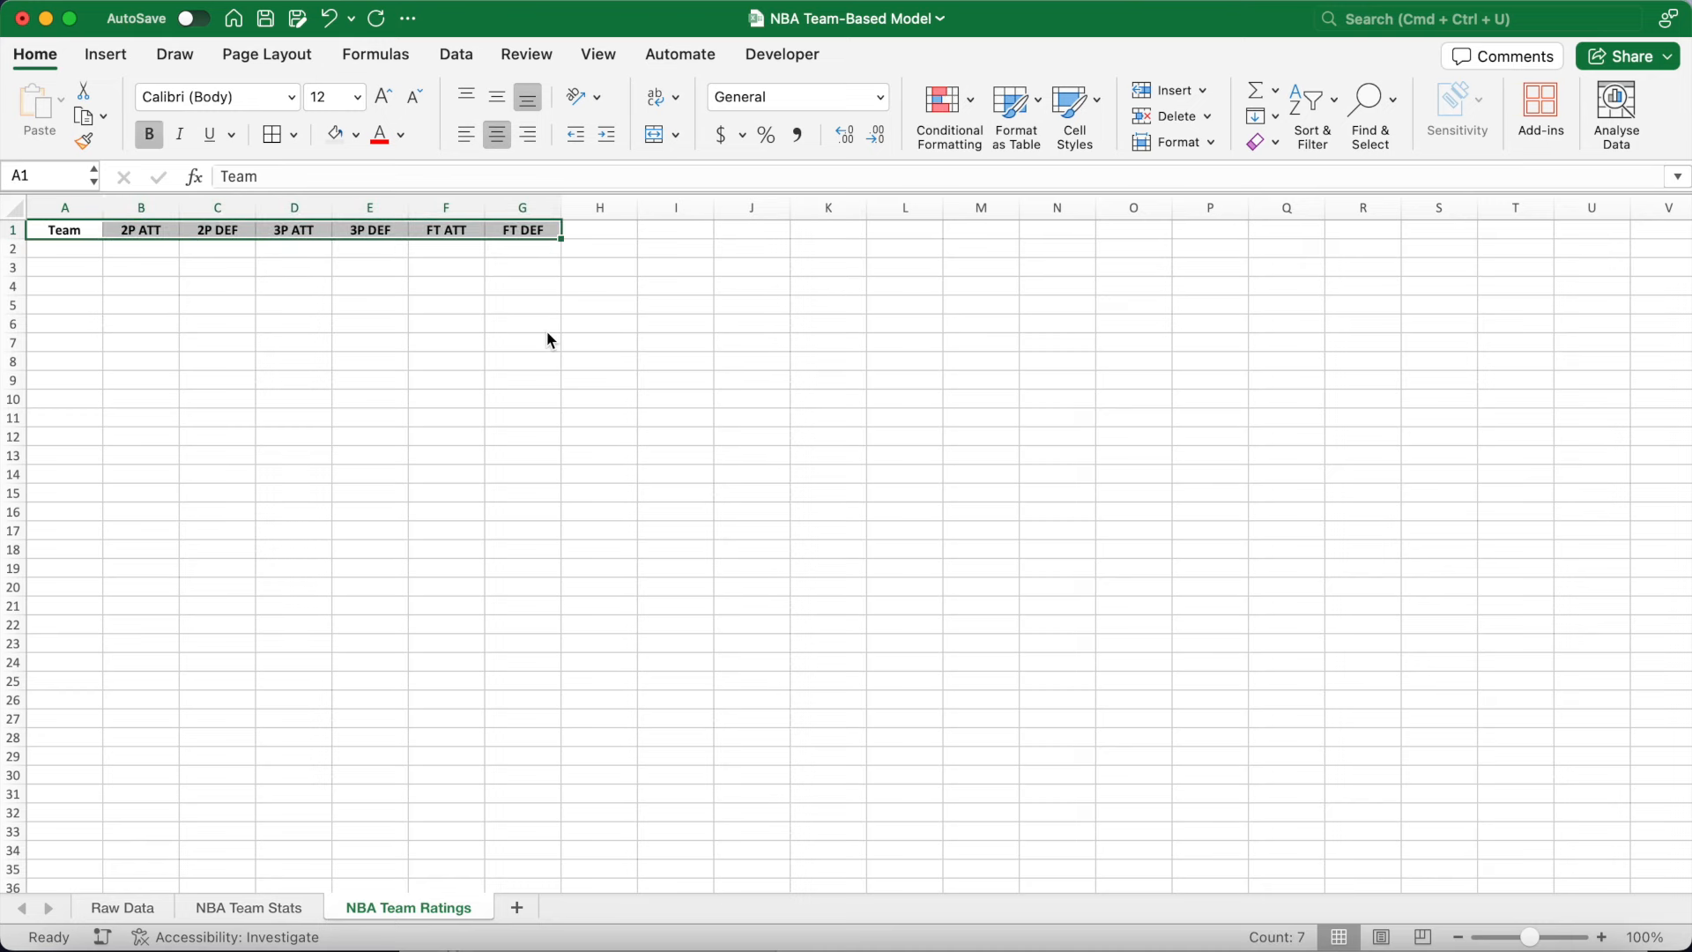
{"action": "left_click", "coordinate": [78, 249]}
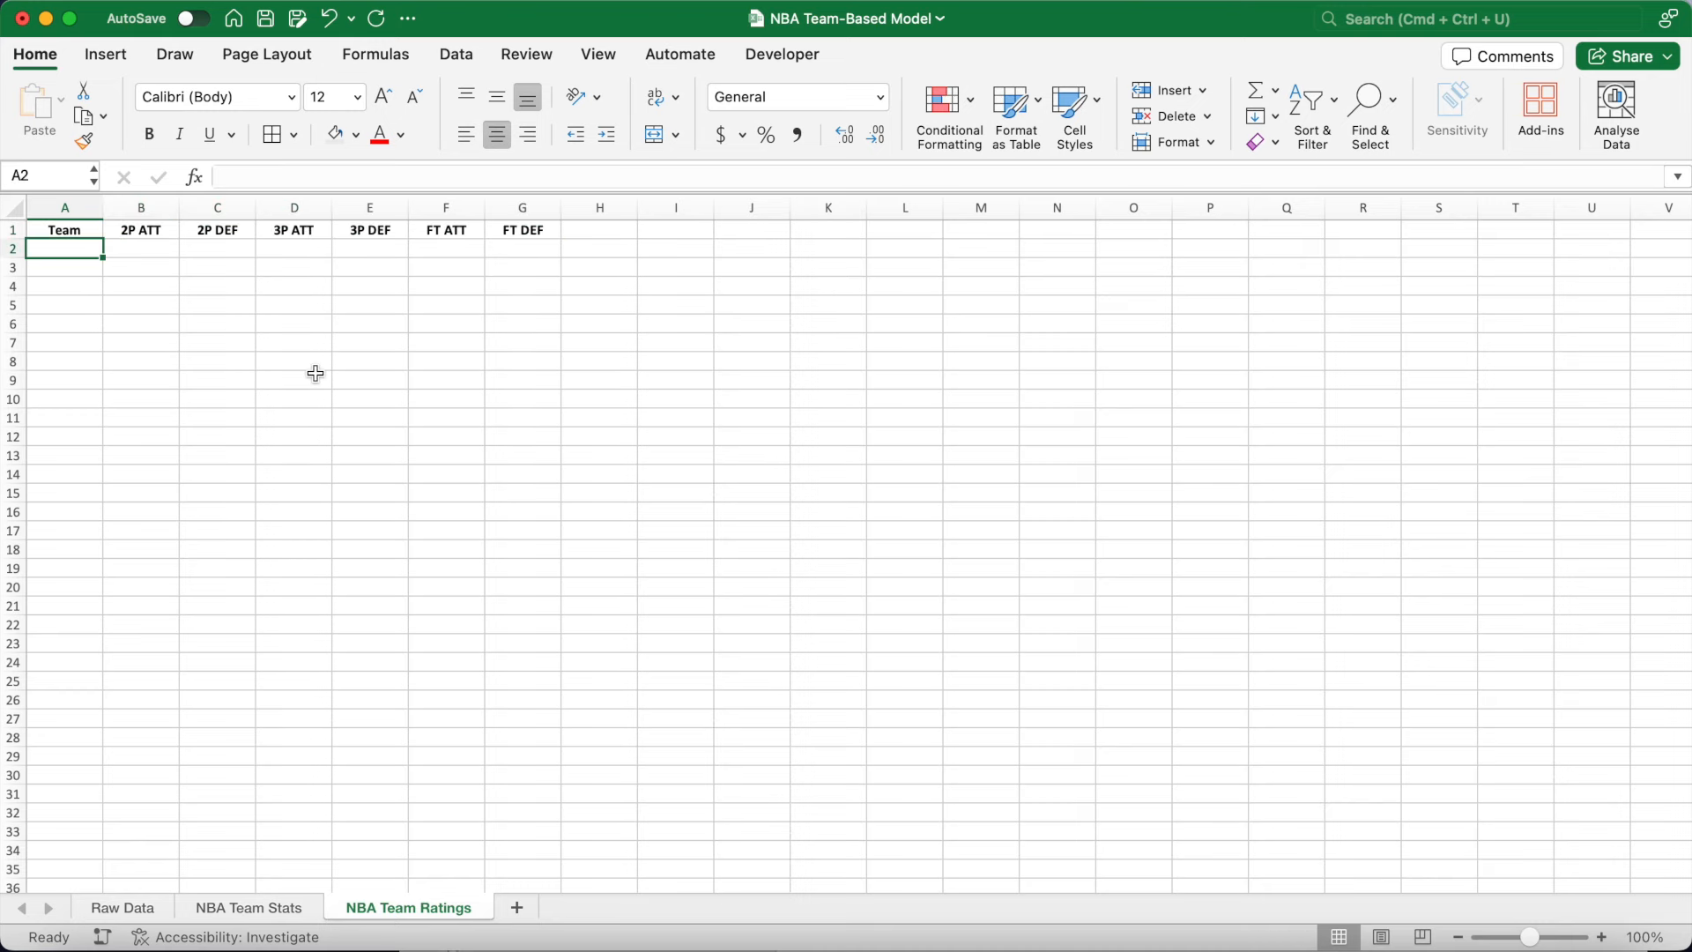
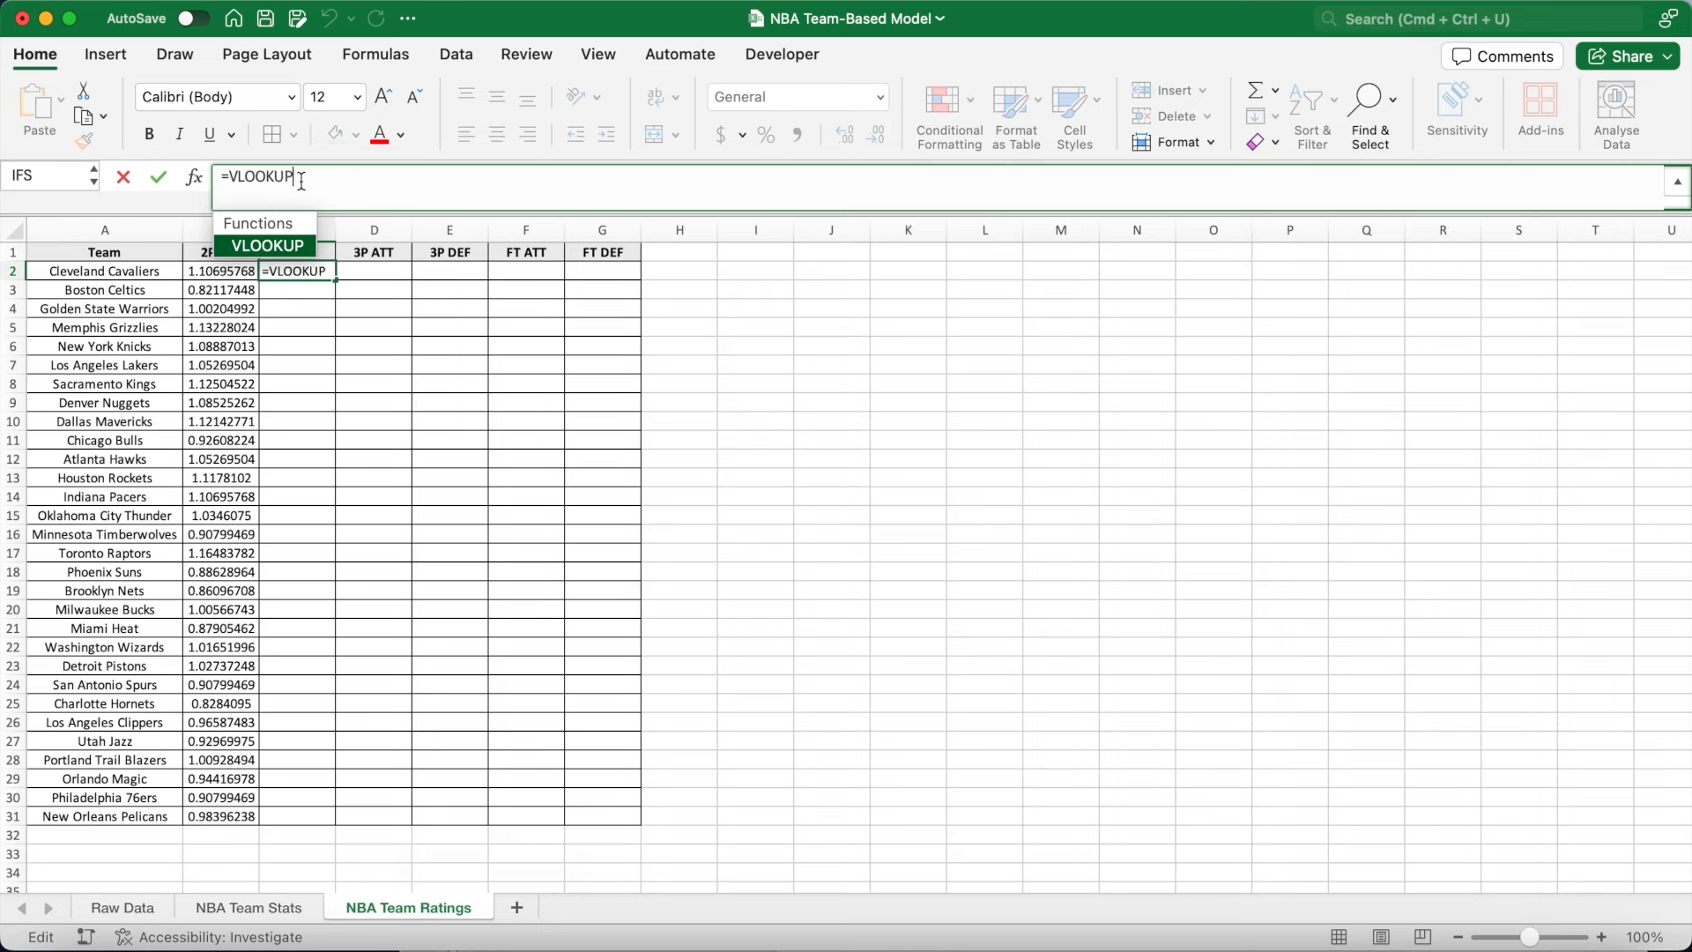
Complete the 2P DEF formula in C2 as =VLOOKUP($A2,'NBA Team Stats'!$A$2:$G$31,5,FALSE)/'NBA Team Stats'!$E$33.
{"action": "type", "text": "A2"}
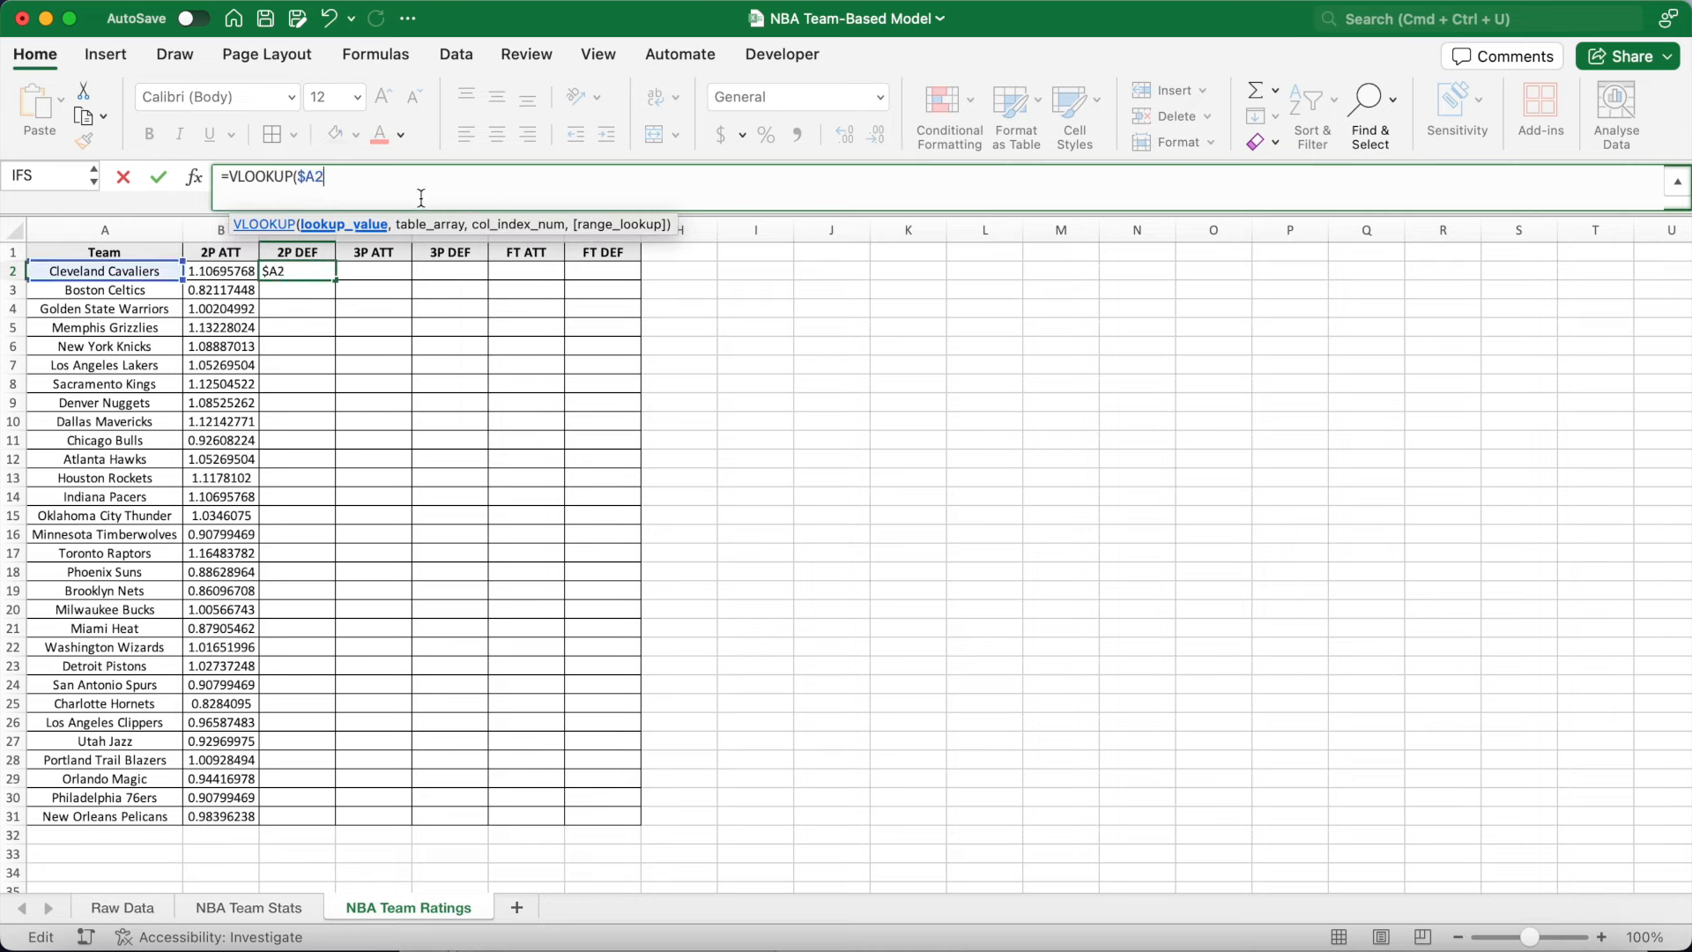
{"action": "type", "text": ","}
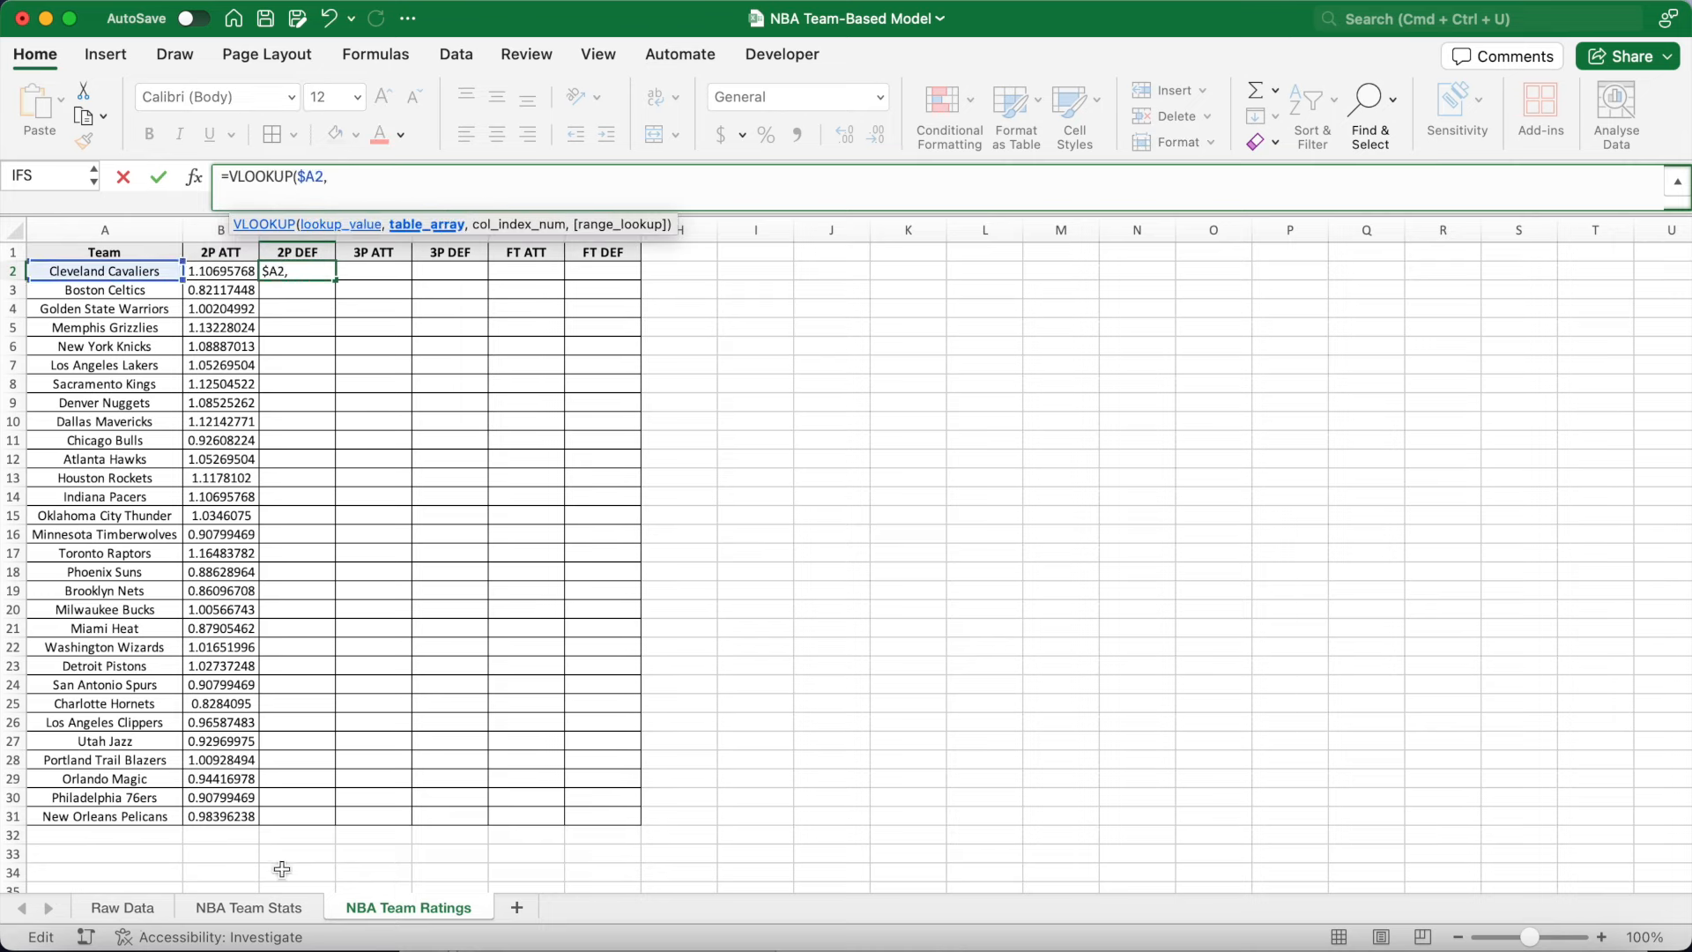
{"action": "left_click", "coordinate": [268, 906]}
{"action": "left_click_drag", "start_coordinate": [170, 274], "coordinate": [600, 813]}
{"action": "key", "text": "F4"}
{"action": "type", "text": ","}
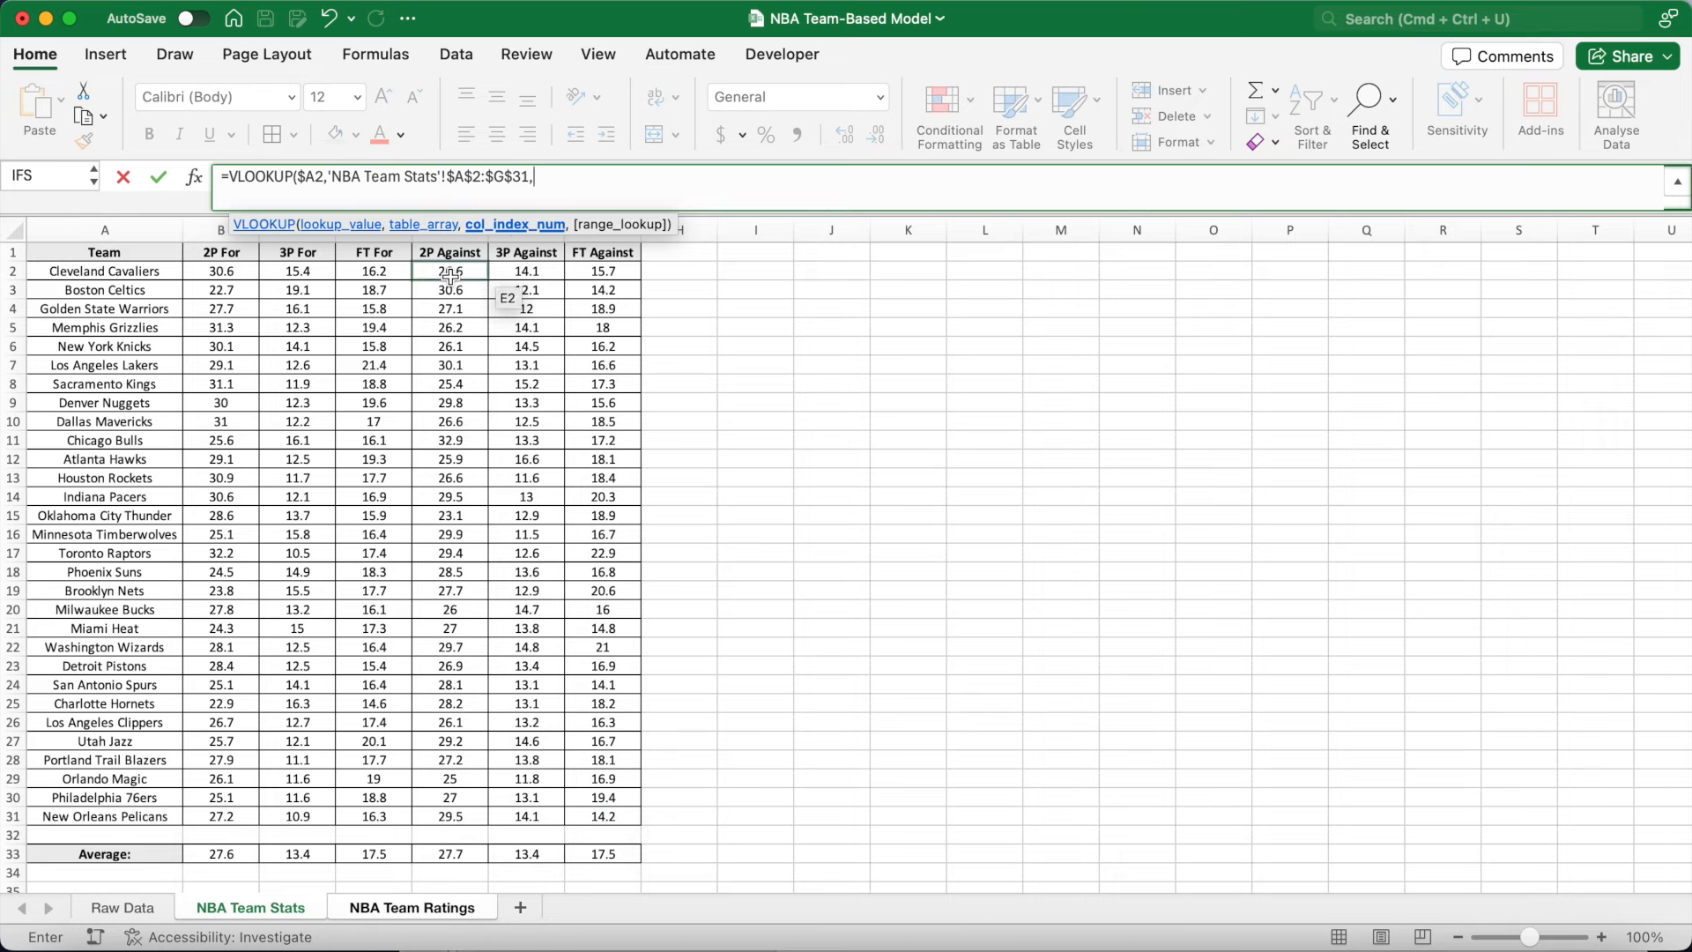
{"action": "type", "text": "5,FALSE"}
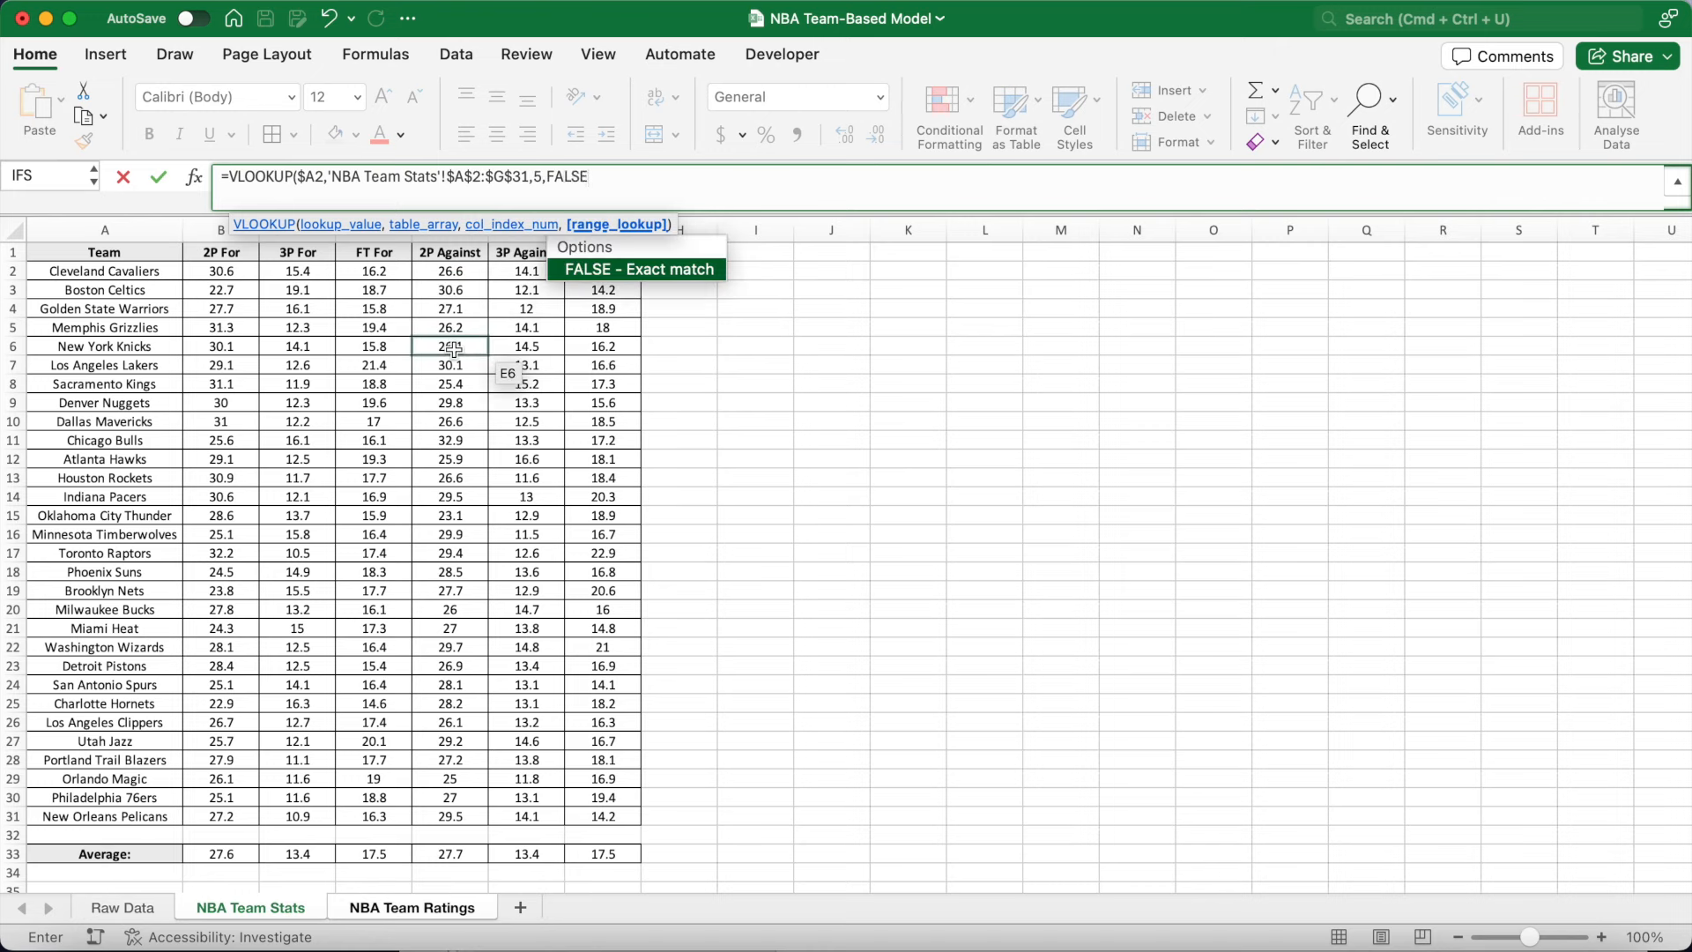
{"action": "type", "text": ")/"}
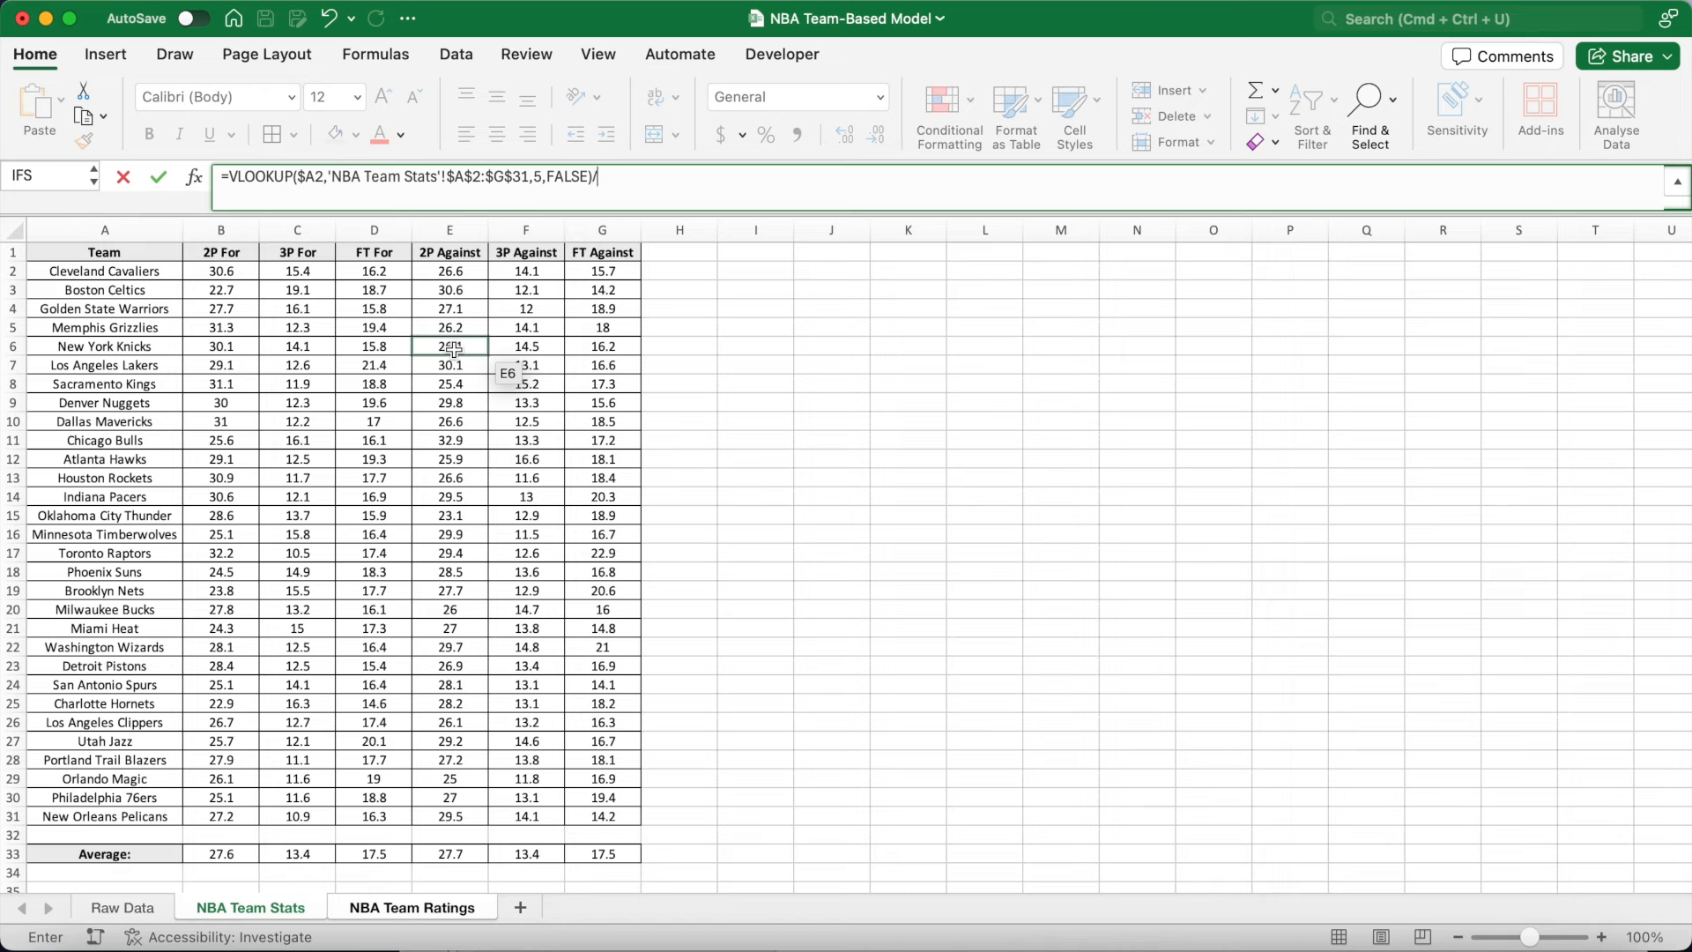
{"action": "left_click", "coordinate": [474, 854]}
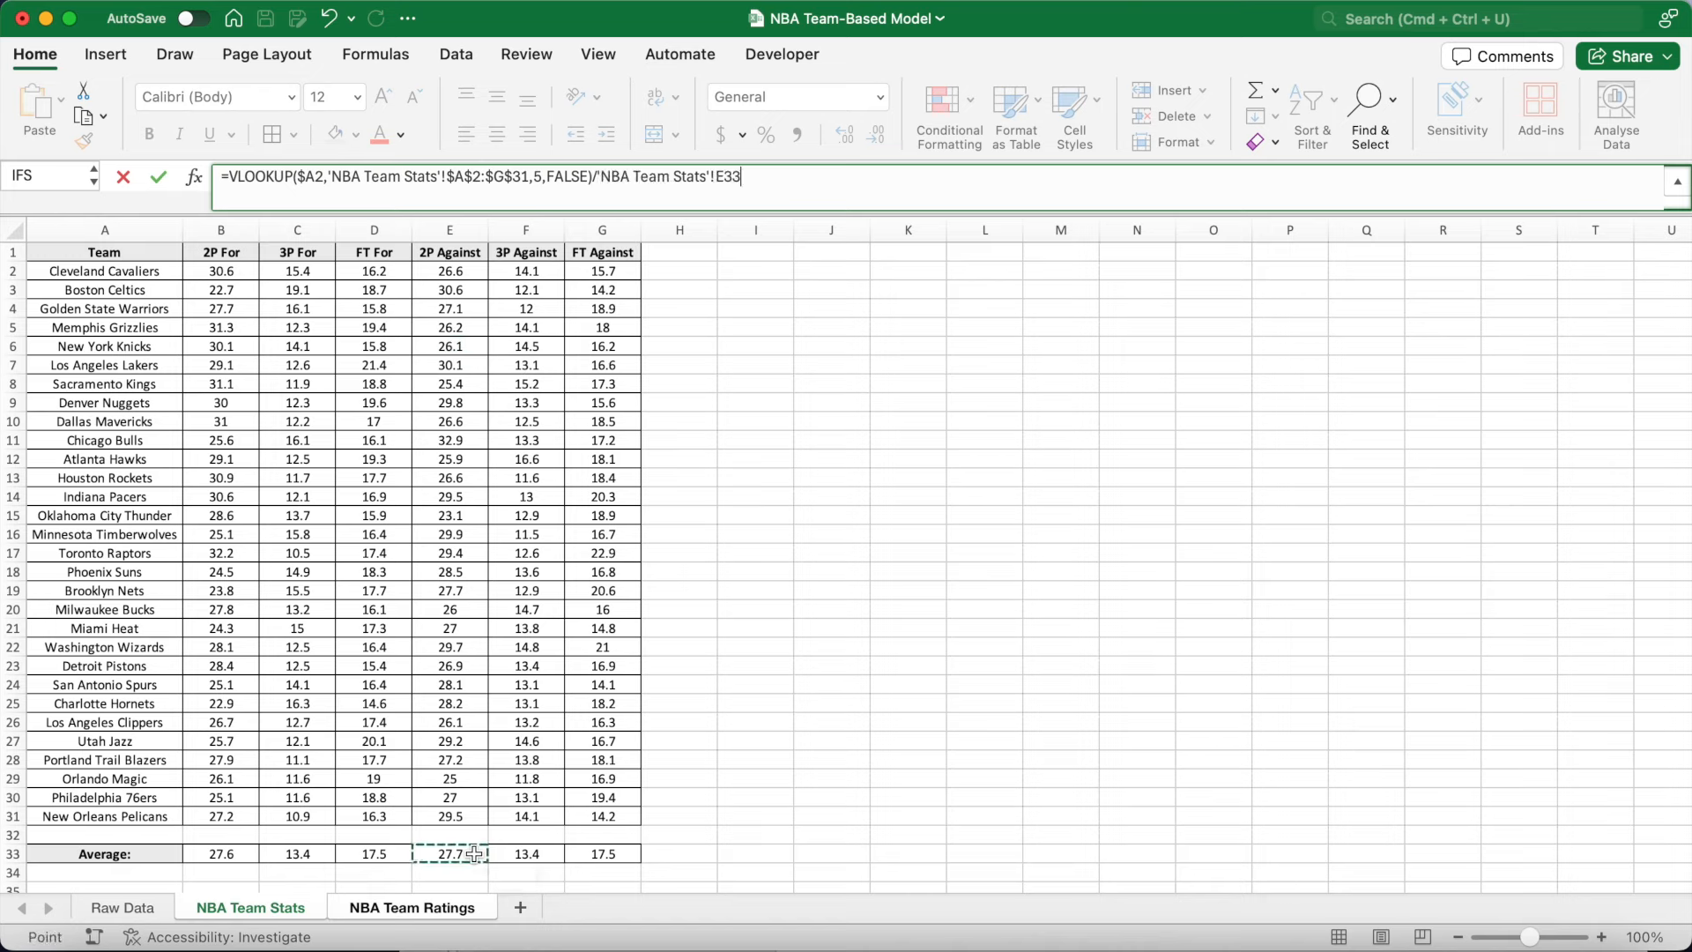
{"action": "key", "text": "F4"}
{"action": "key", "text": "Return"}
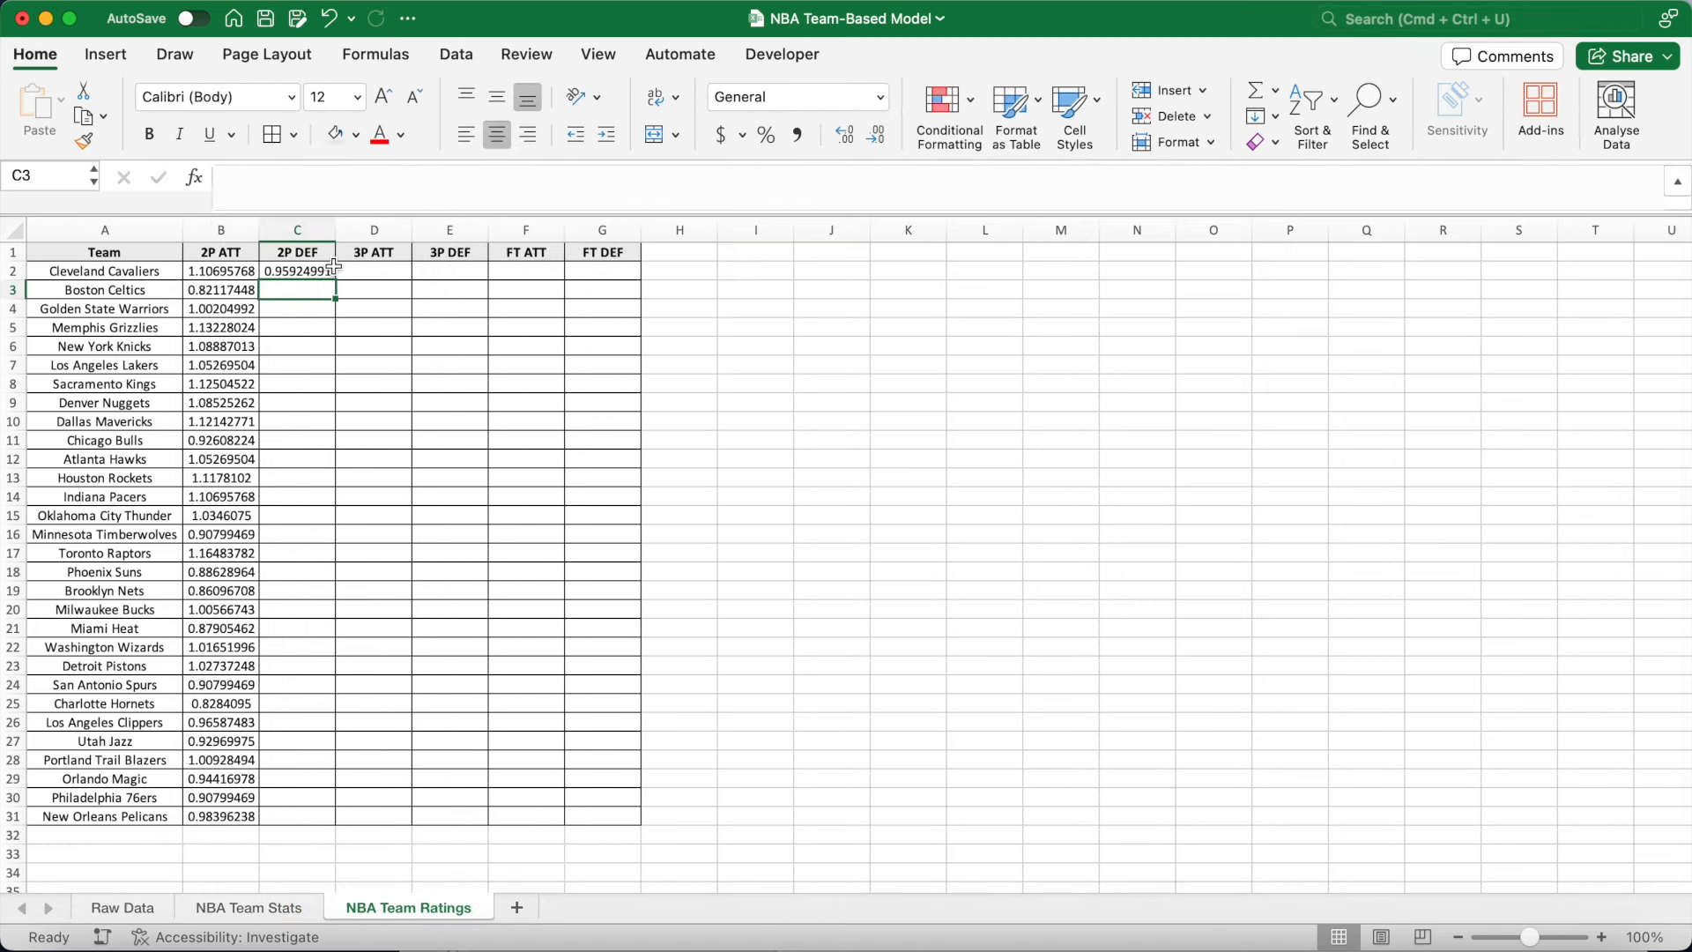
Fill the 2P DEF formula from C2 down to C31 for every team.
{"action": "left_click", "coordinate": [324, 265]}
{"action": "left_click", "coordinate": [224, 270]}
{"action": "left_click", "coordinate": [303, 275]}
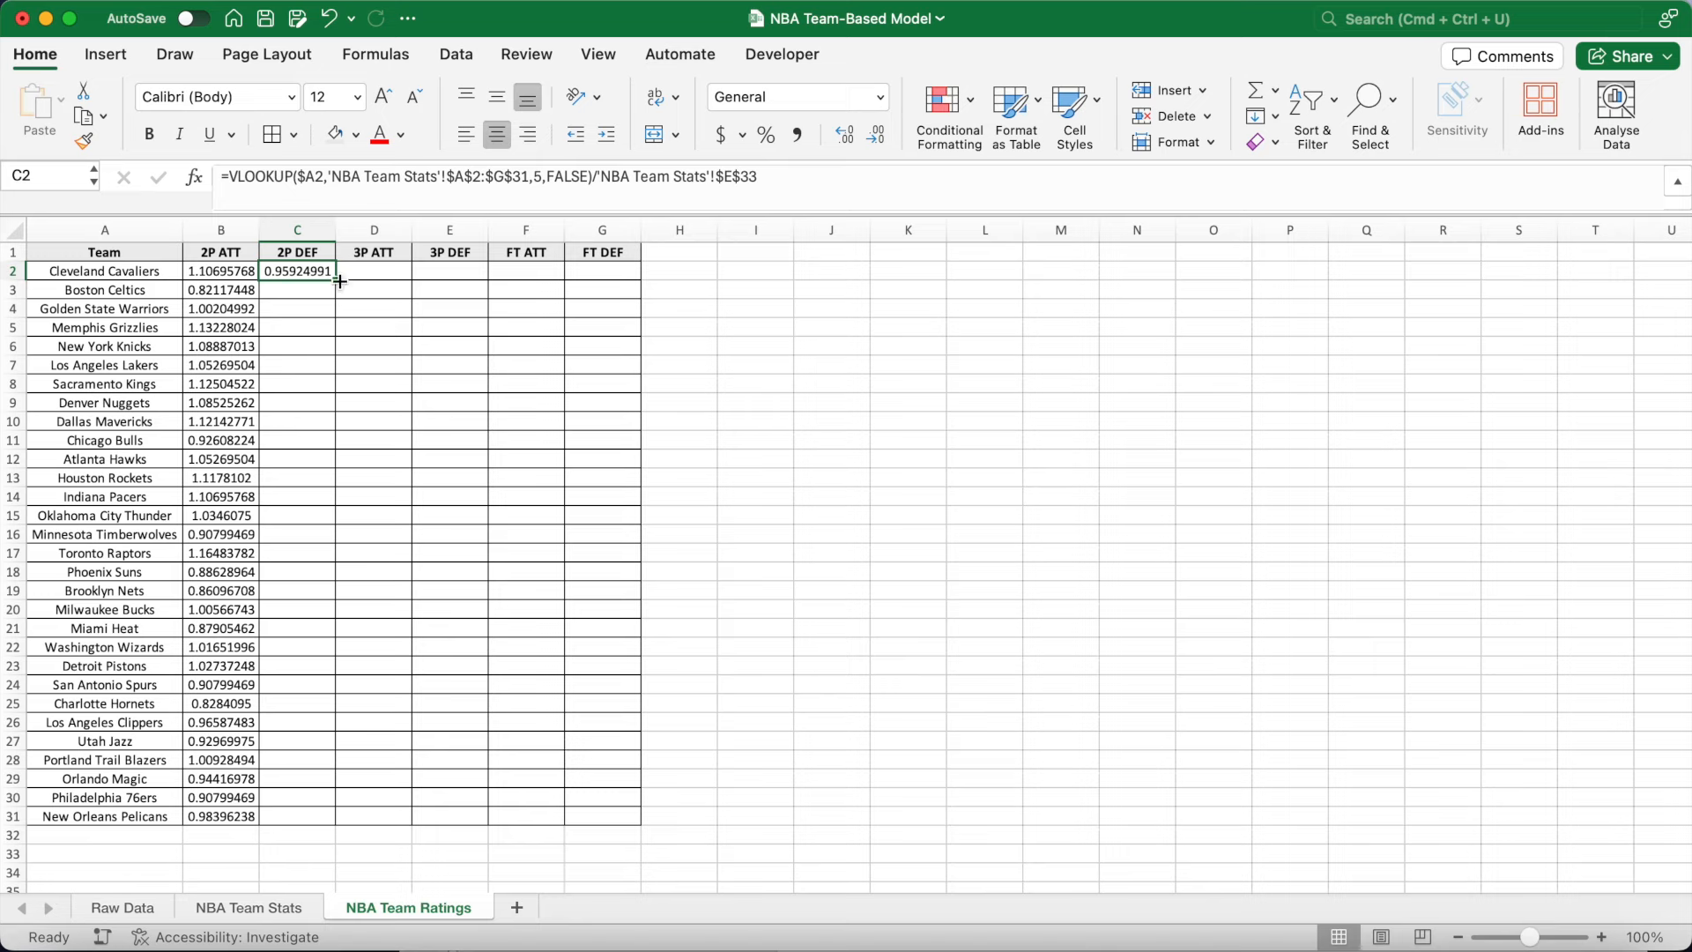
{"action": "double_click", "coordinate": [340, 281]}
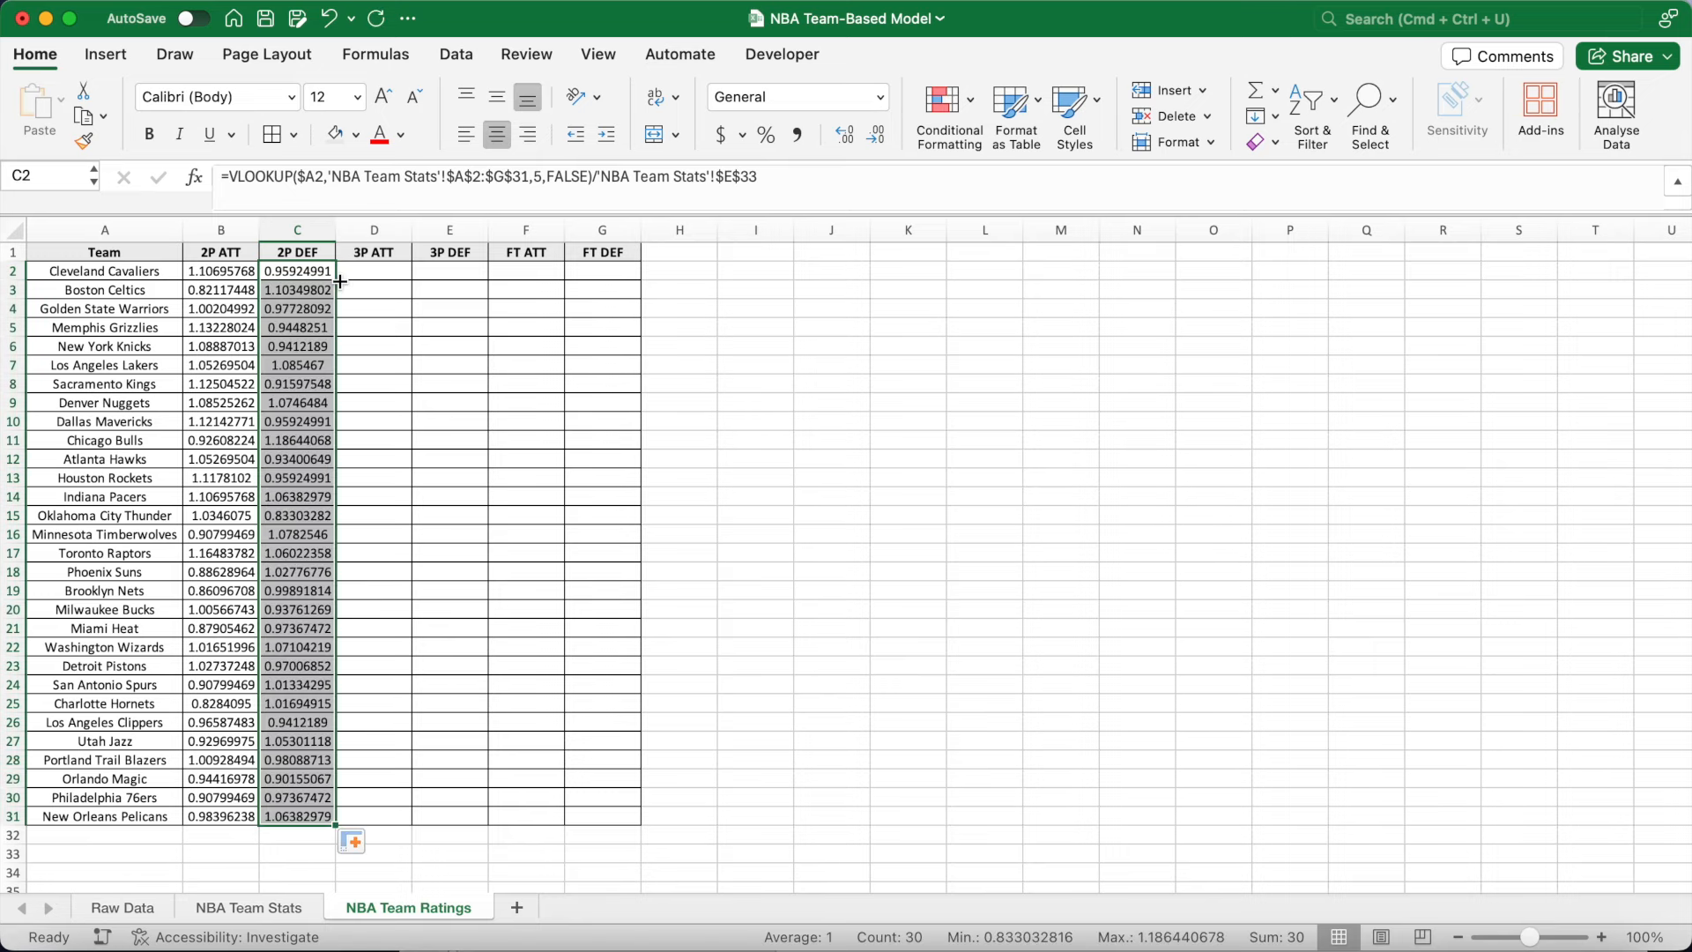
Display the ratings range B2:G31 with two decimal places.
{"action": "left_click_drag", "start_coordinate": [237, 271], "coordinate": [621, 811]}
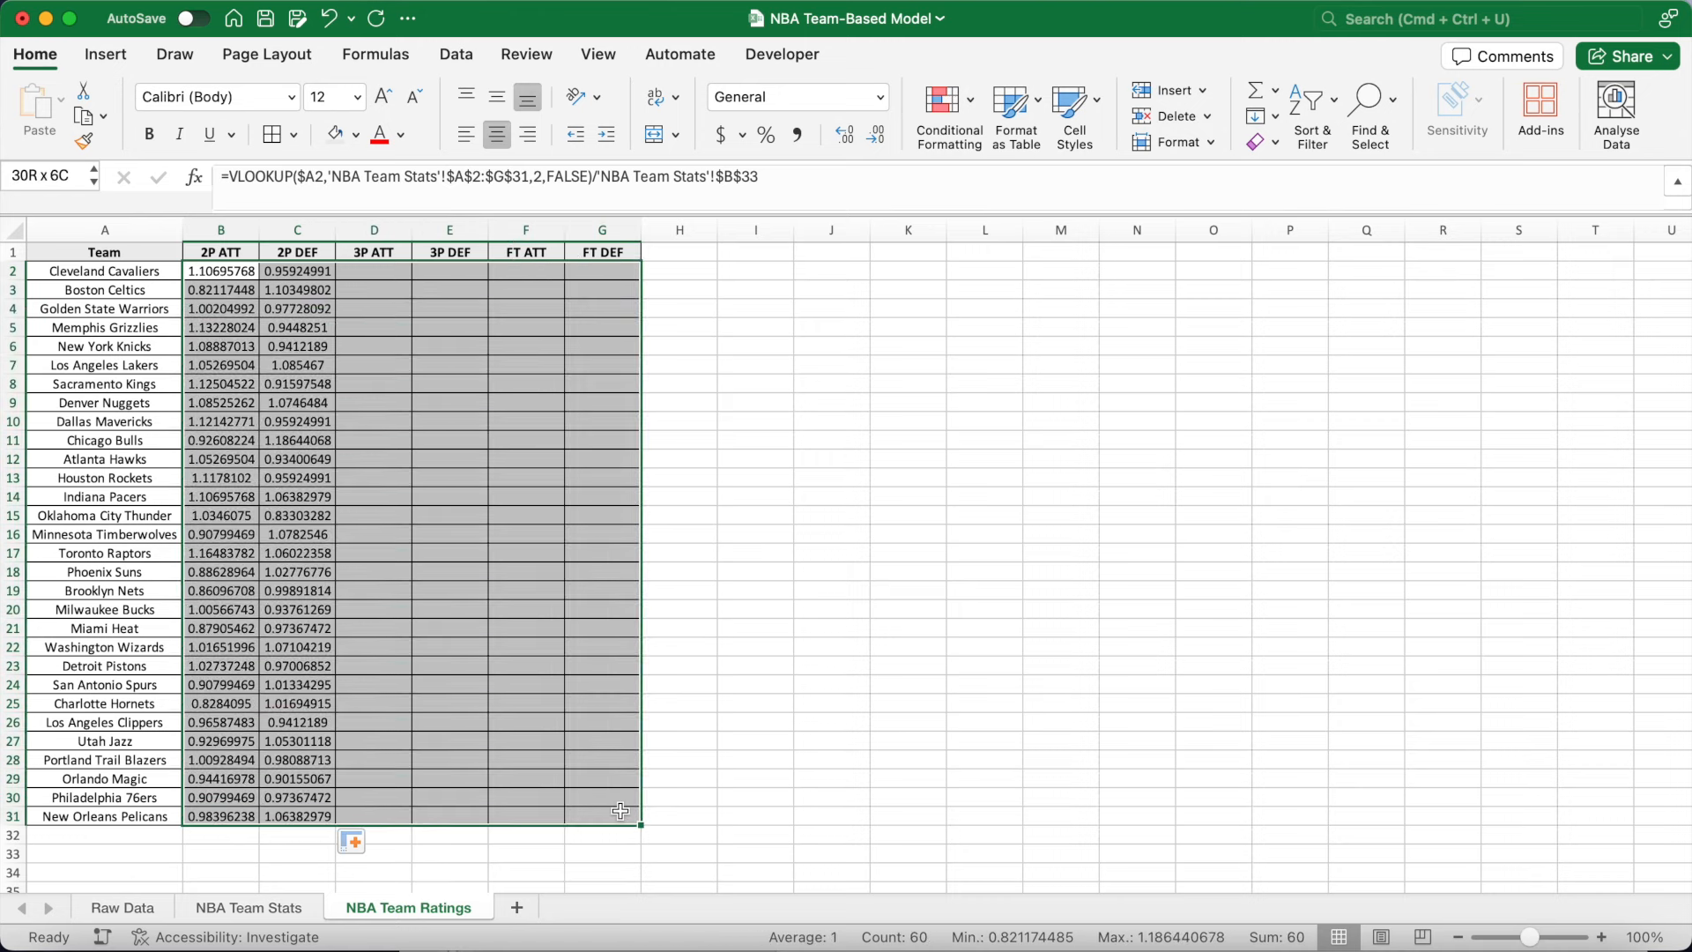
{"action": "left_click", "coordinate": [877, 136]}
{"action": "left_click", "coordinate": [878, 139]}
{"action": "left_click", "coordinate": [880, 141]}
{"action": "left_click", "coordinate": [879, 141]}
{"action": "left_click", "coordinate": [879, 141]}
{"action": "left_click", "coordinate": [880, 141]}
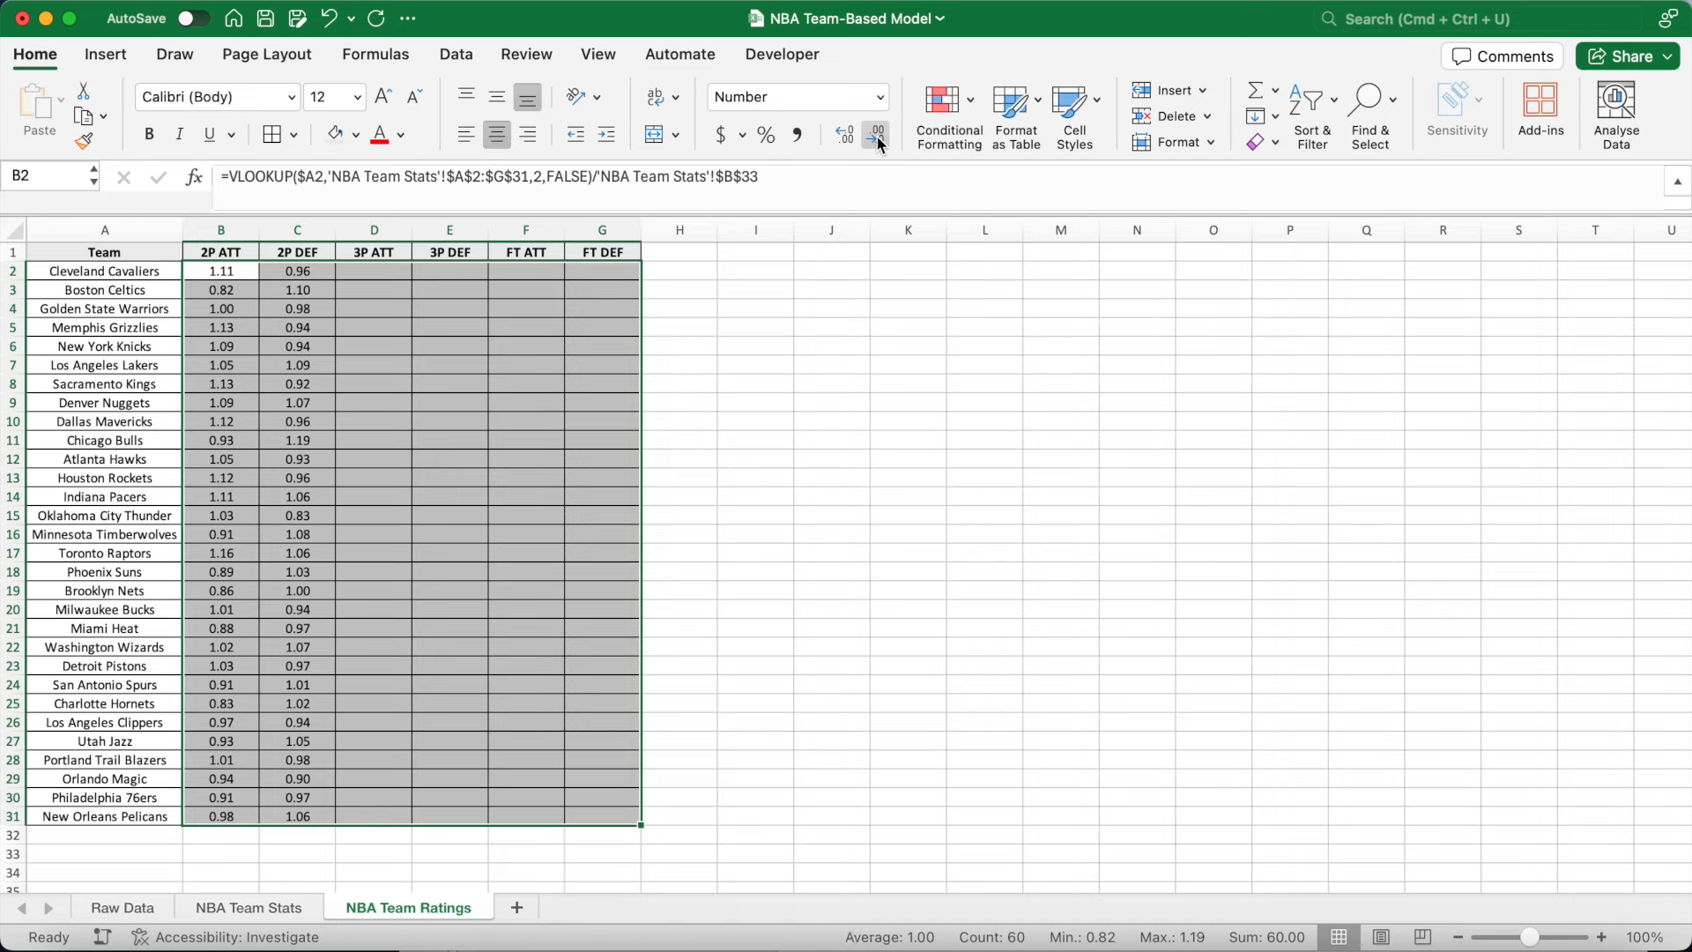
Fill the C2 formula across to G2 and change D2 to look up column 3 and divide by 'NBA Team Stats'!$C$33.
{"action": "left_click", "coordinate": [328, 273]}
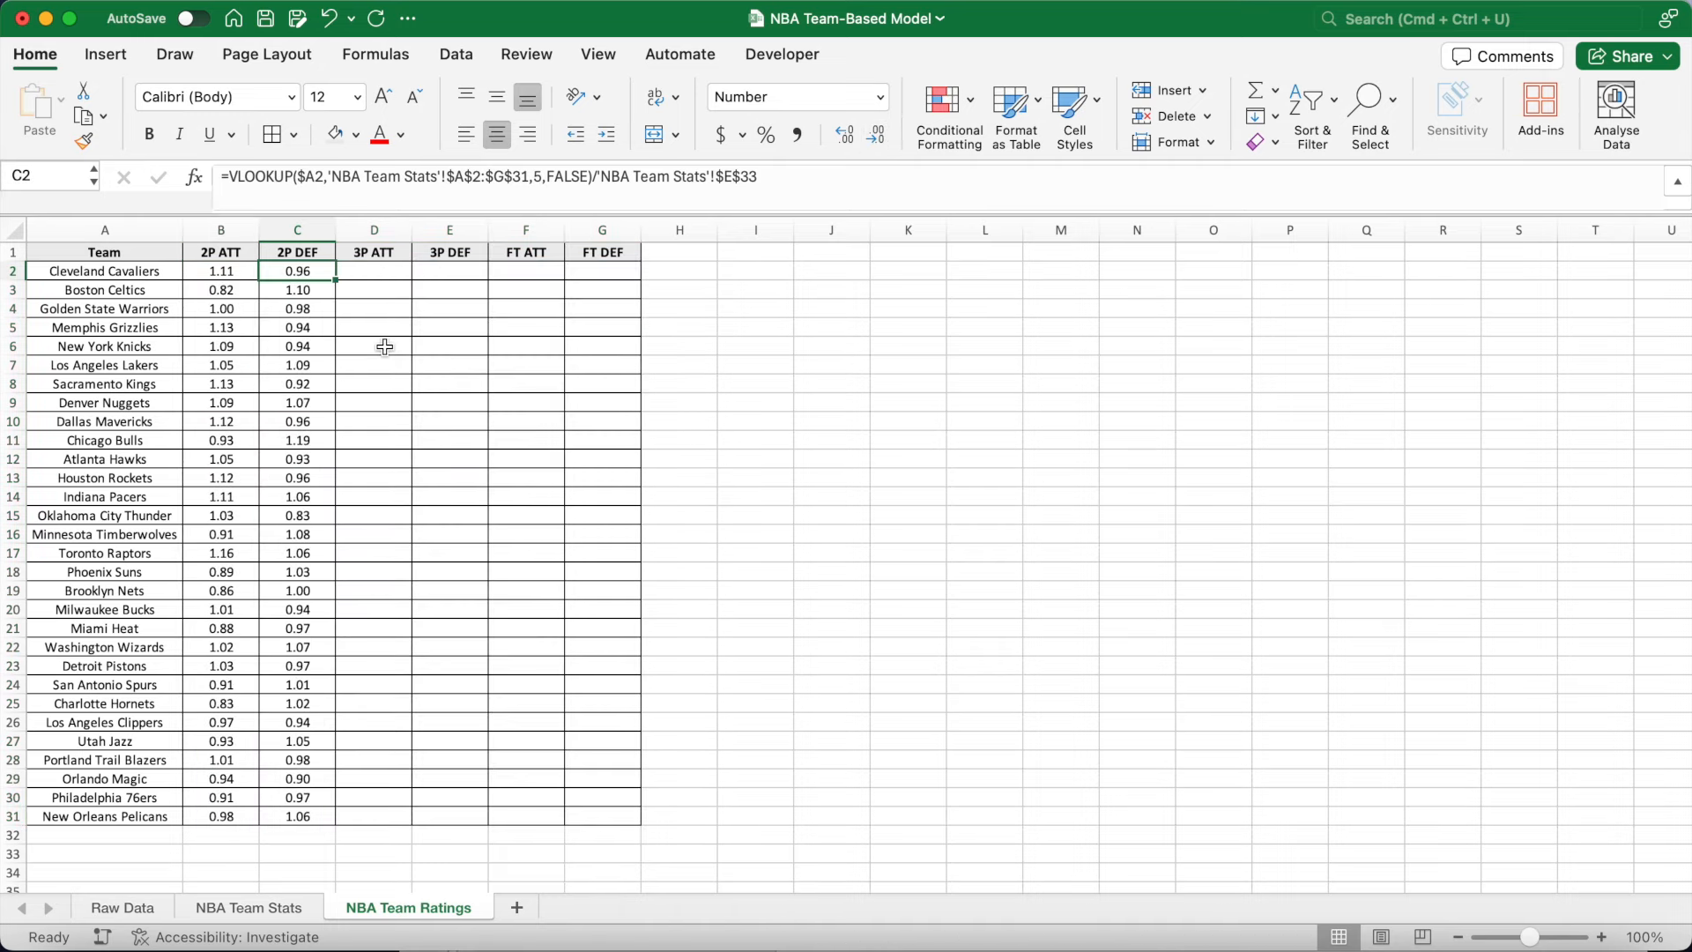
{"action": "left_click_drag", "start_coordinate": [335, 281], "coordinate": [635, 275]}
{"action": "left_click", "coordinate": [391, 271]}
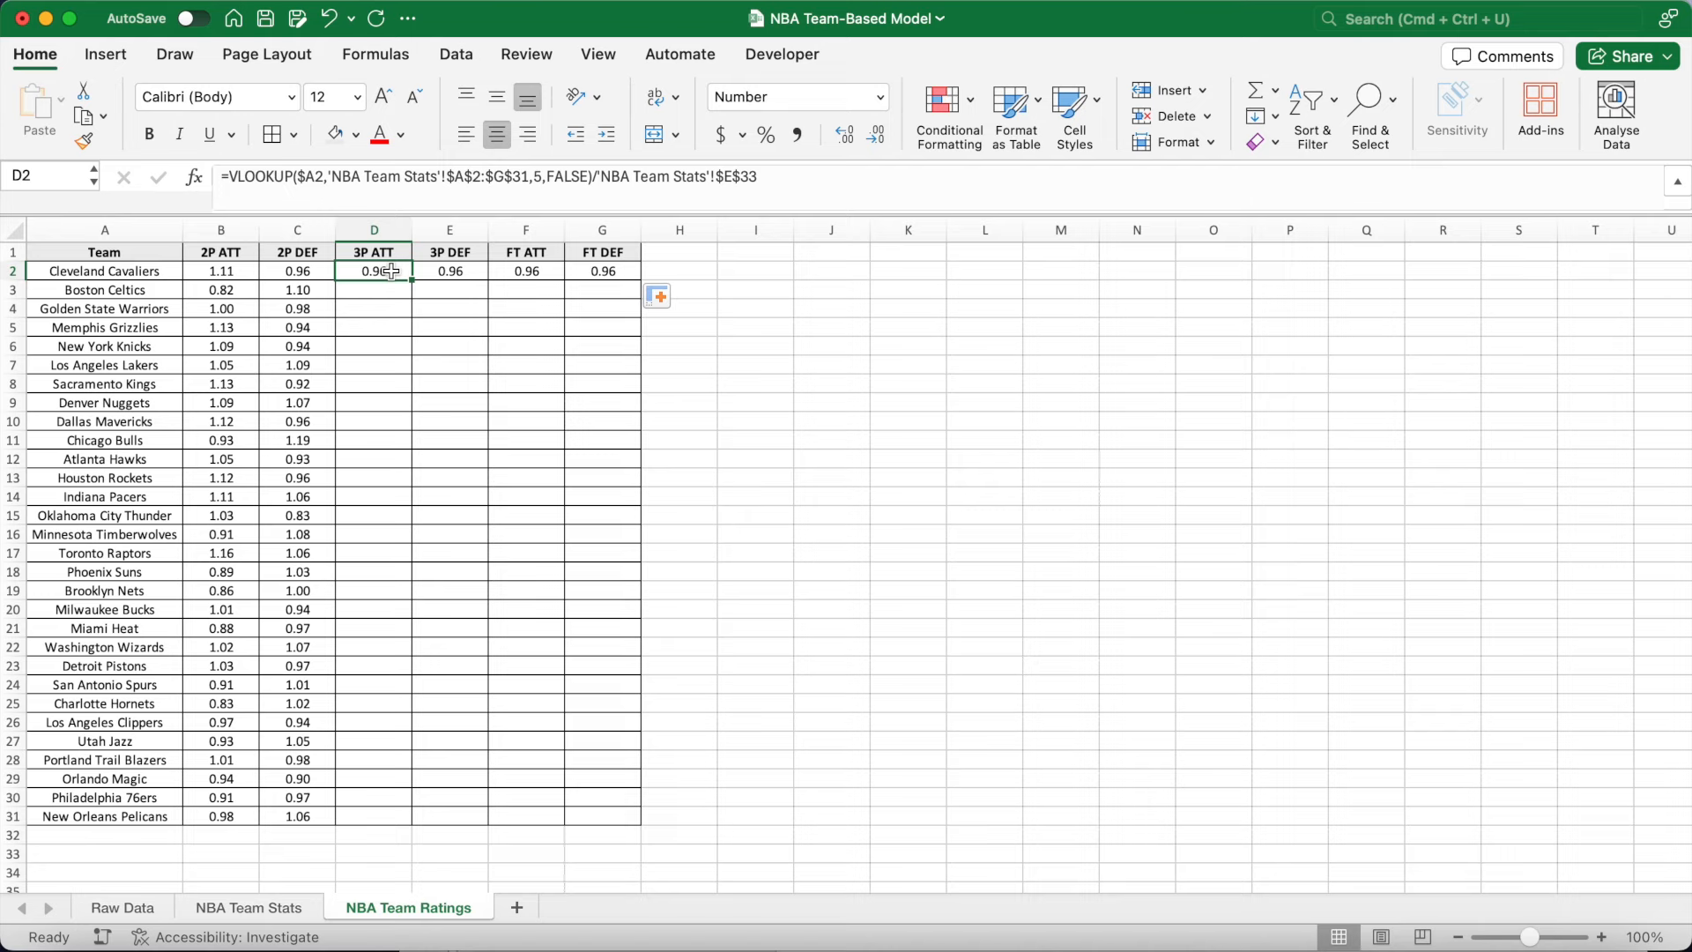
{"action": "left_click", "coordinate": [546, 182]}
{"action": "key", "text": "BackSpace"}
{"action": "type", "text": "3"}
{"action": "left_click", "coordinate": [734, 177]}
{"action": "key", "text": "BackSpace"}
{"action": "type", "text": "C"}
{"action": "key", "text": "Return"}
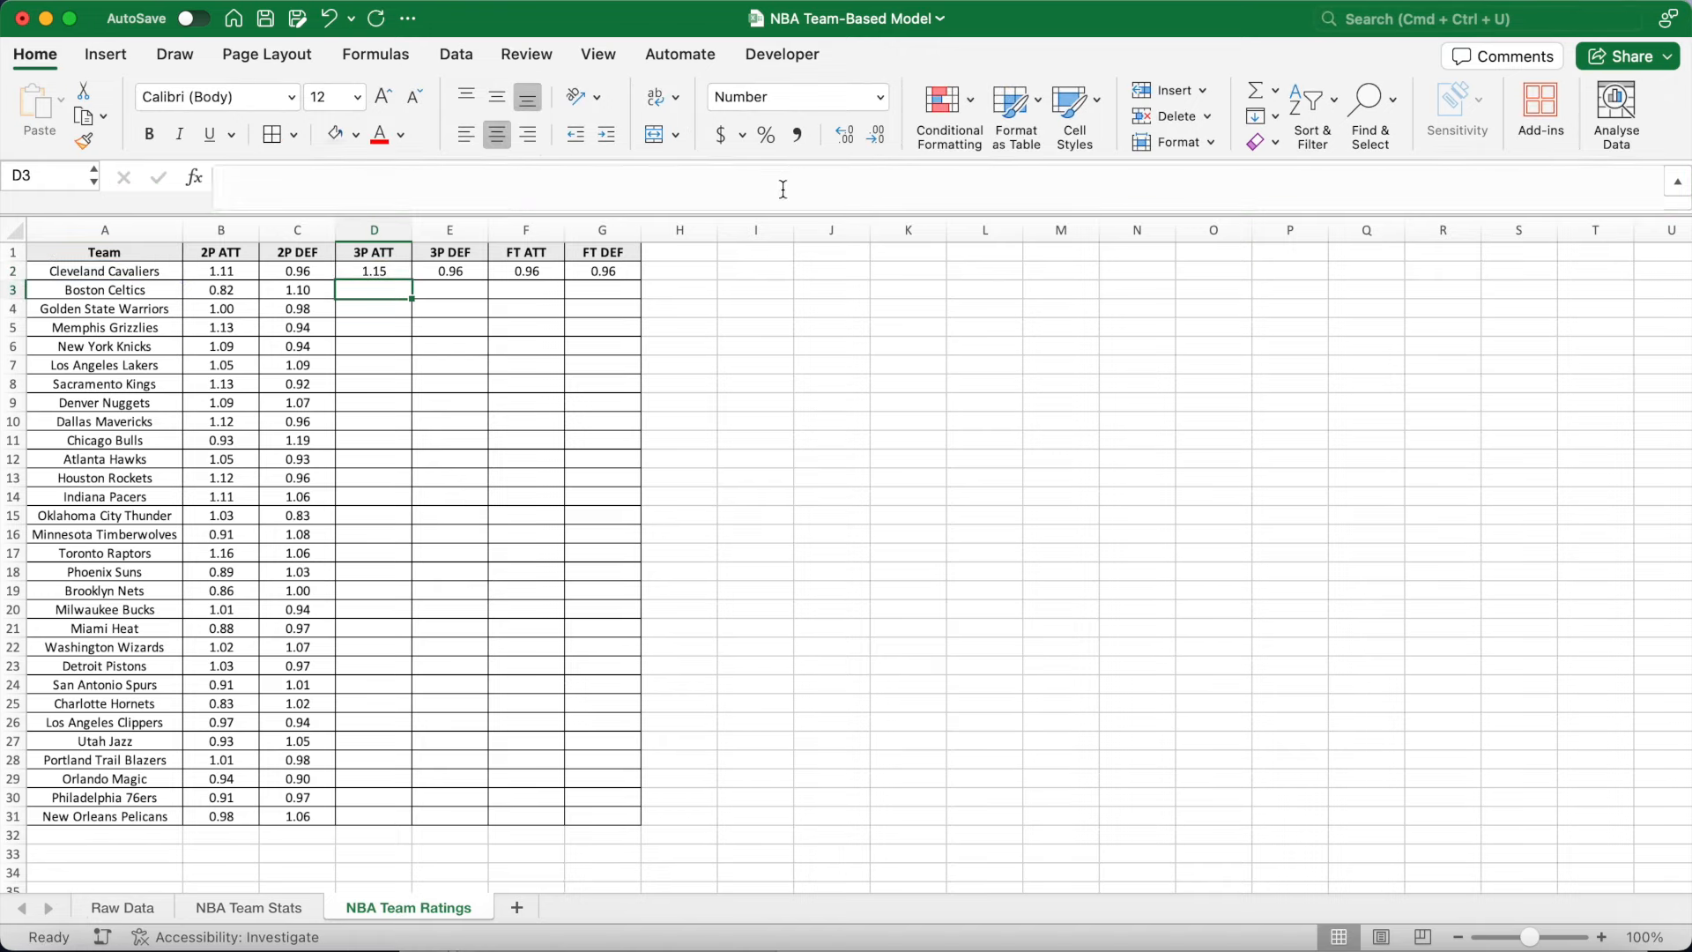
Change the 3P DEF formula in E2 to look up column 6 and divide by 'NBA Team Stats'!$F$33.
{"action": "left_click", "coordinate": [467, 269]}
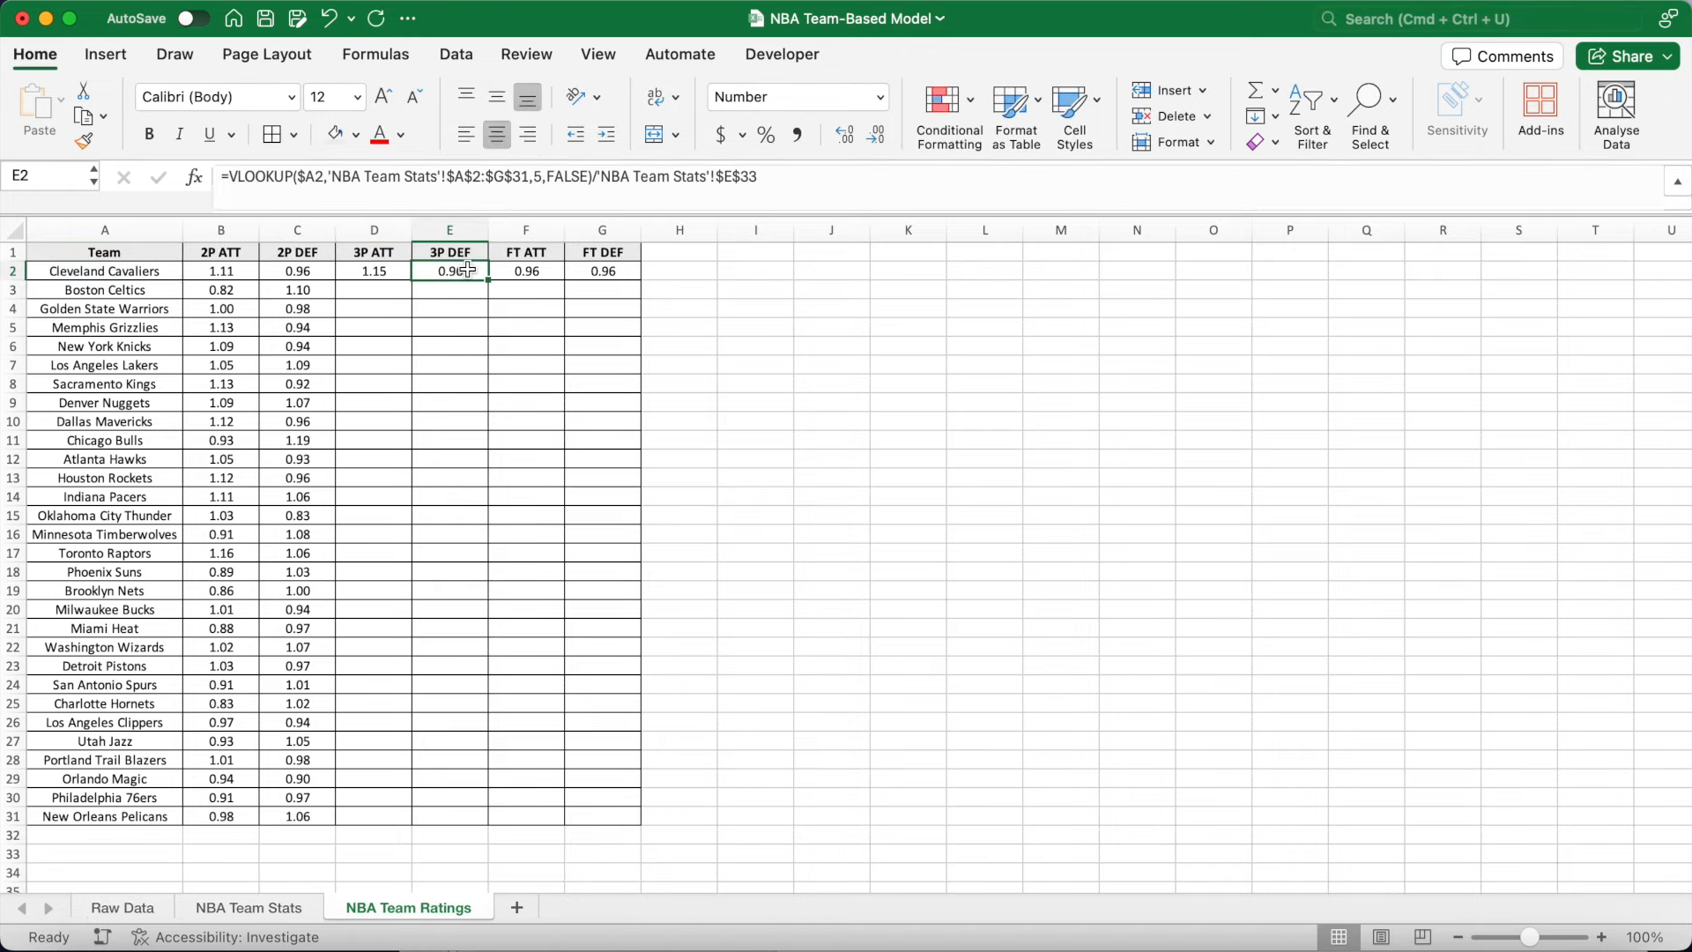
{"action": "left_click", "coordinate": [543, 182]}
{"action": "key", "text": "BackSpace"}
{"action": "type", "text": "6"}
{"action": "left_click", "coordinate": [733, 183]}
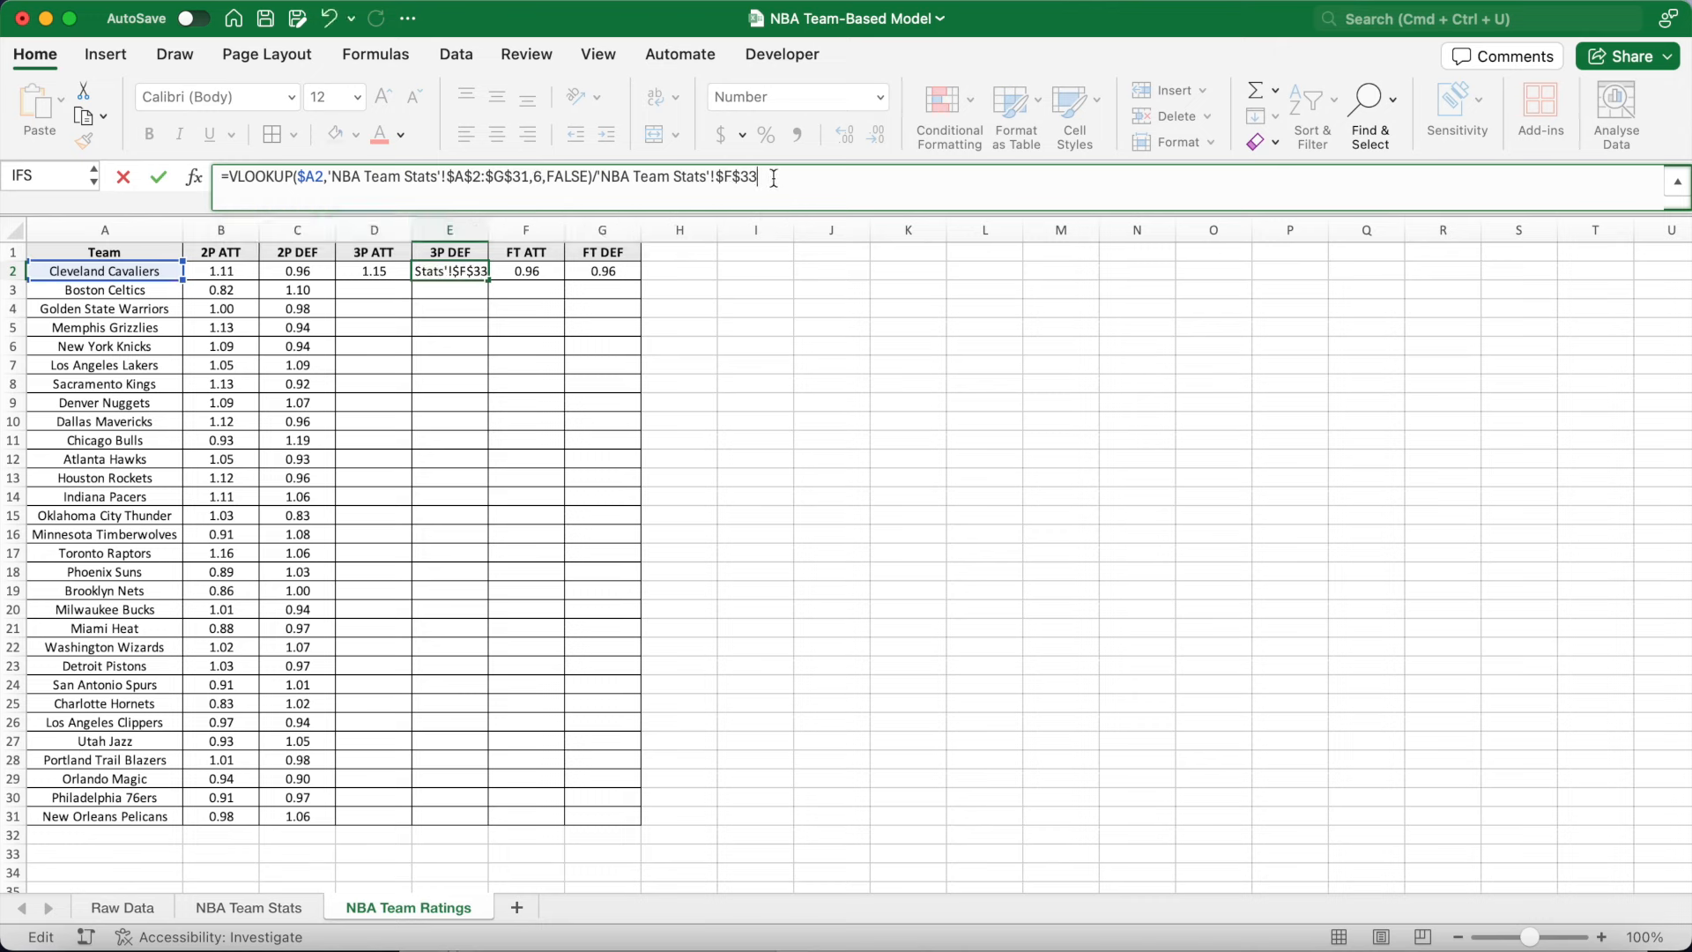
{"action": "key", "text": "Return"}
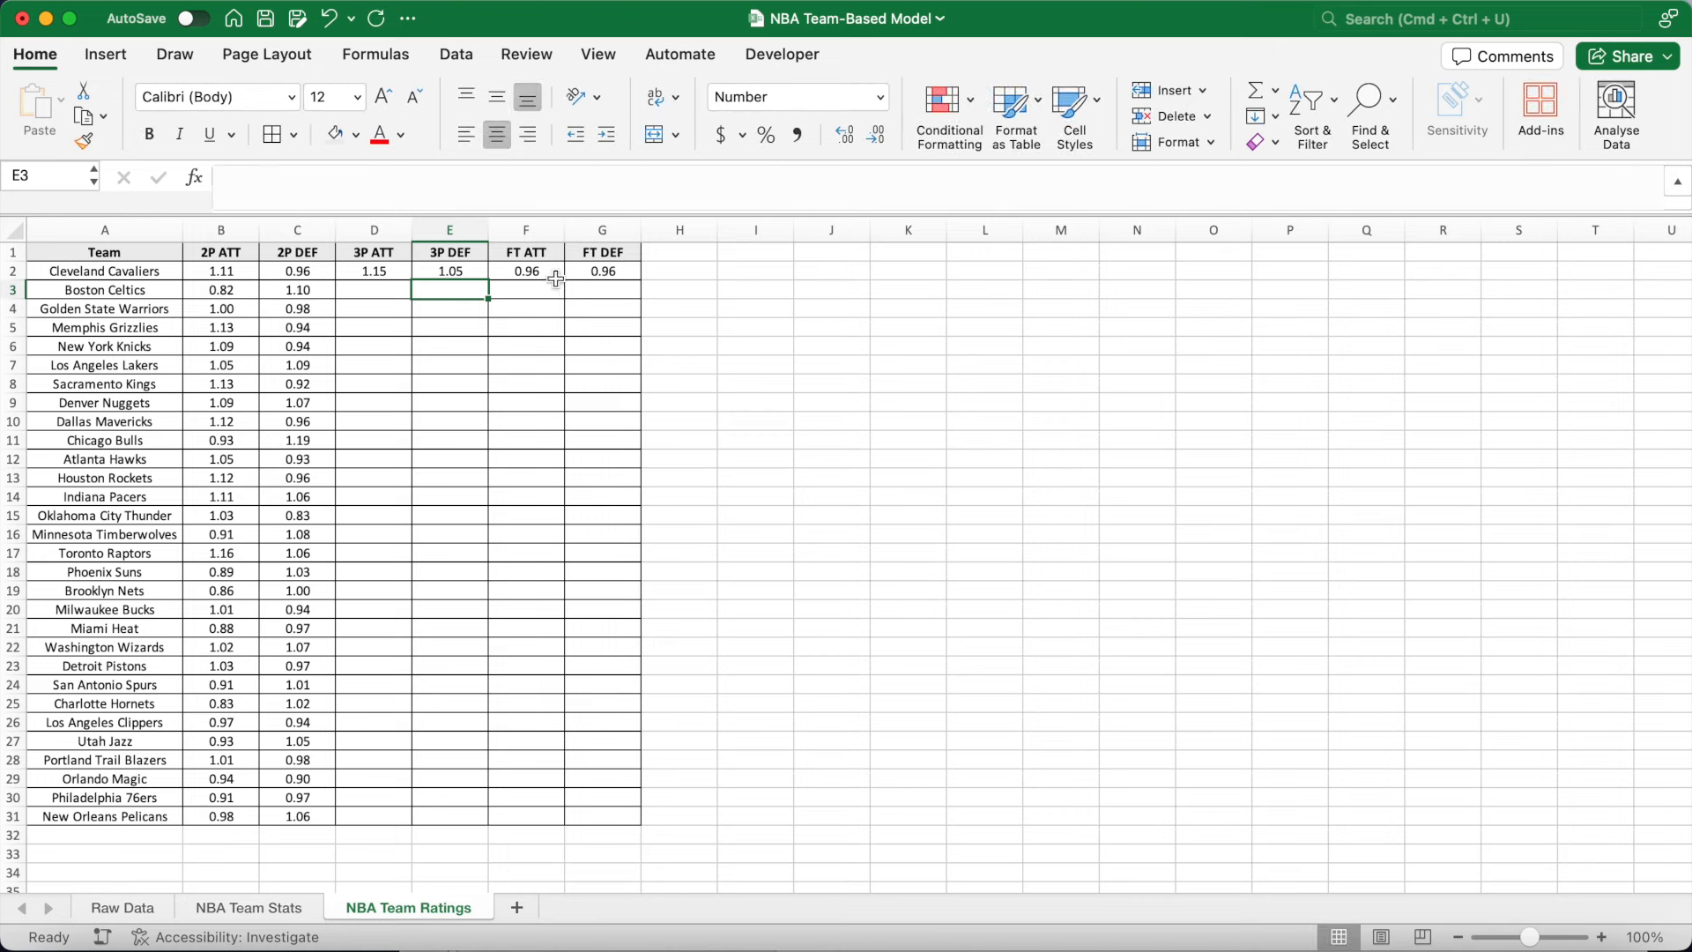
Change the FT ATT formula in F2 to look up column 4 and divide by 'NBA Team Stats'!$D$33.
{"action": "left_click", "coordinate": [554, 276]}
{"action": "left_click", "coordinate": [543, 182]}
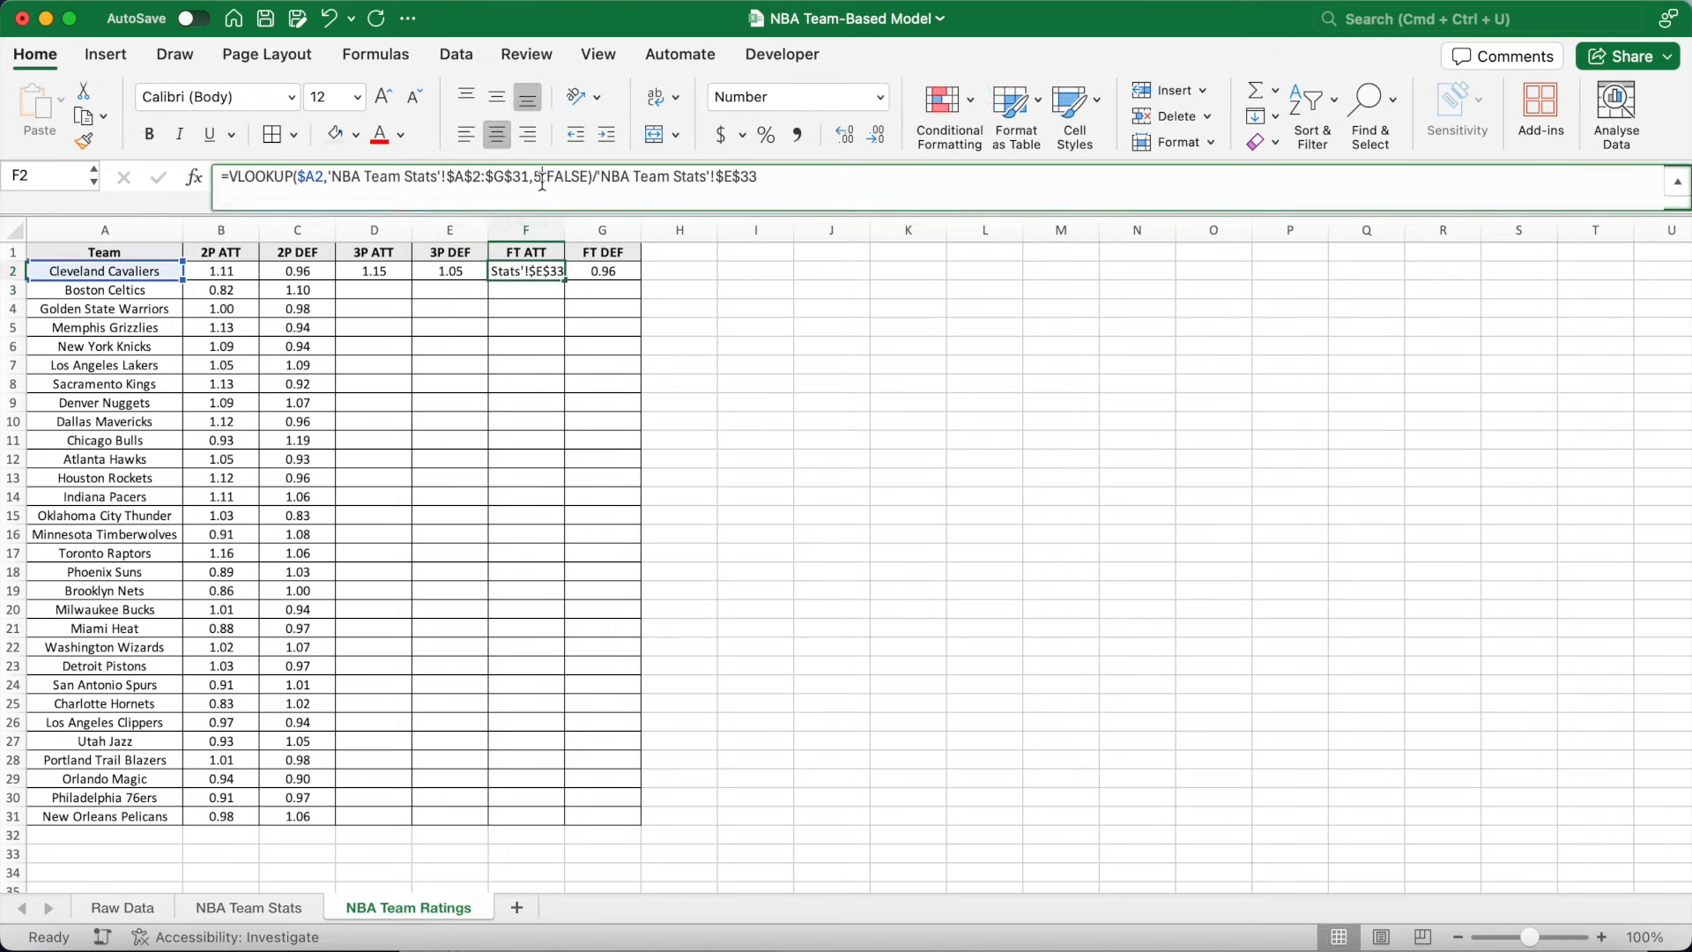
{"action": "left_click", "coordinate": [733, 183]}
{"action": "key", "text": "BackSpace"}
{"action": "type", "text": "D"}
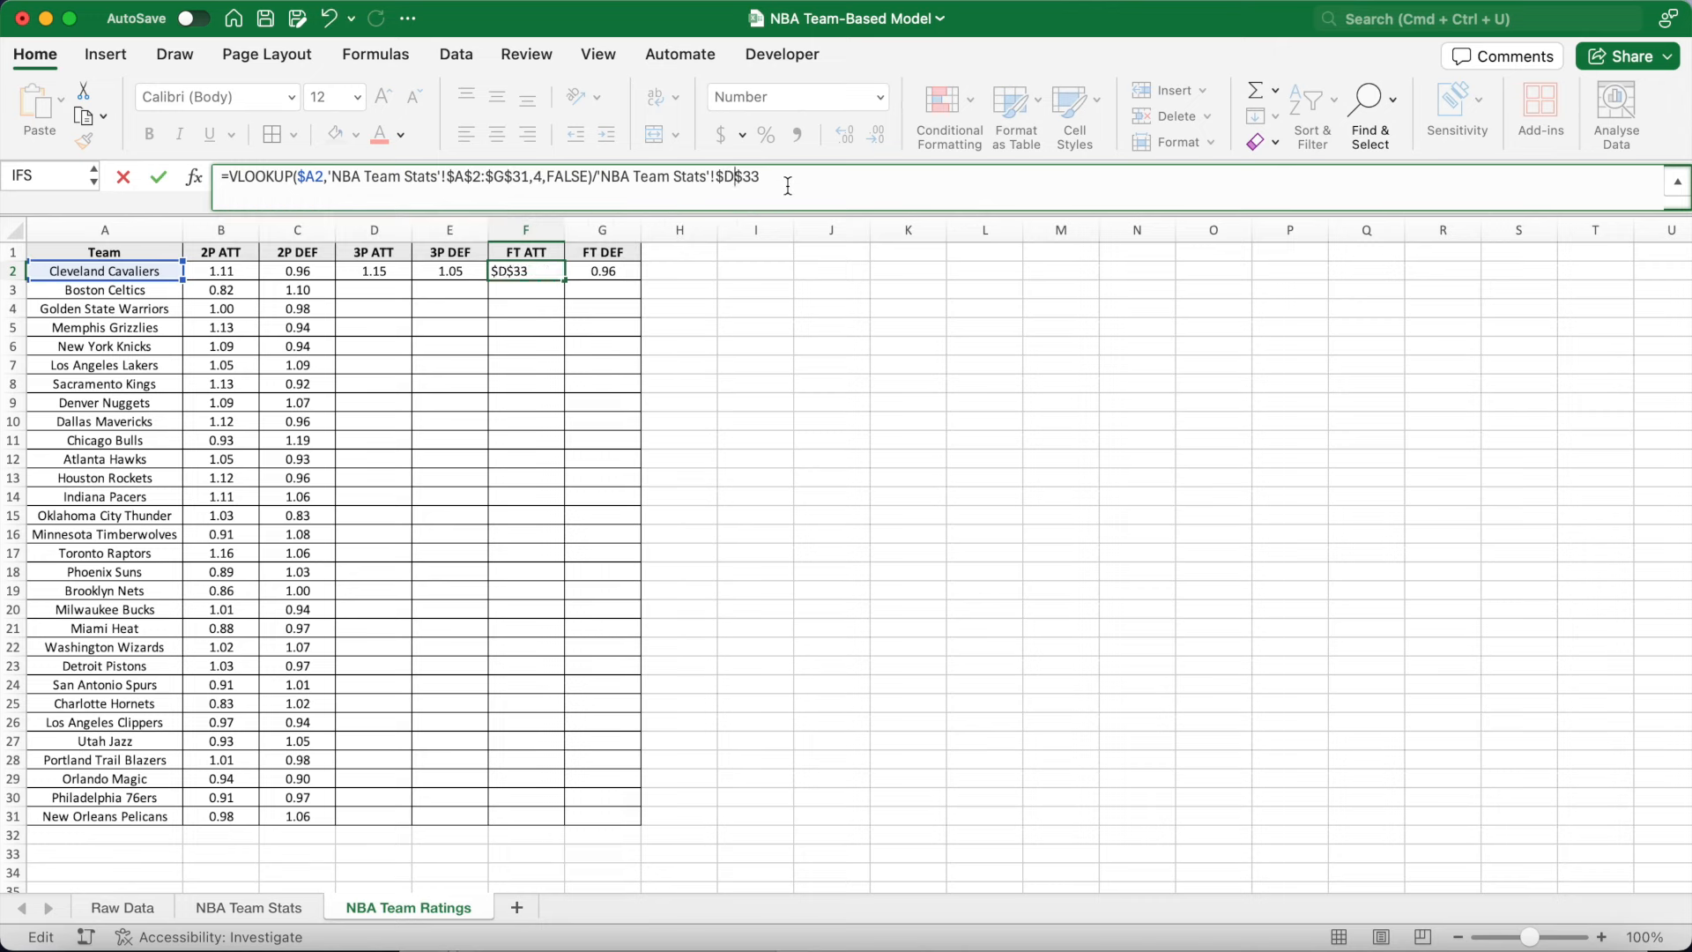
{"action": "key", "text": "Return"}
Change G2 to look up column 7 and divide by 'NBA Team Stats'!$G$33, and fill D2:G2 down to row 31.
{"action": "left_click", "coordinate": [631, 269]}
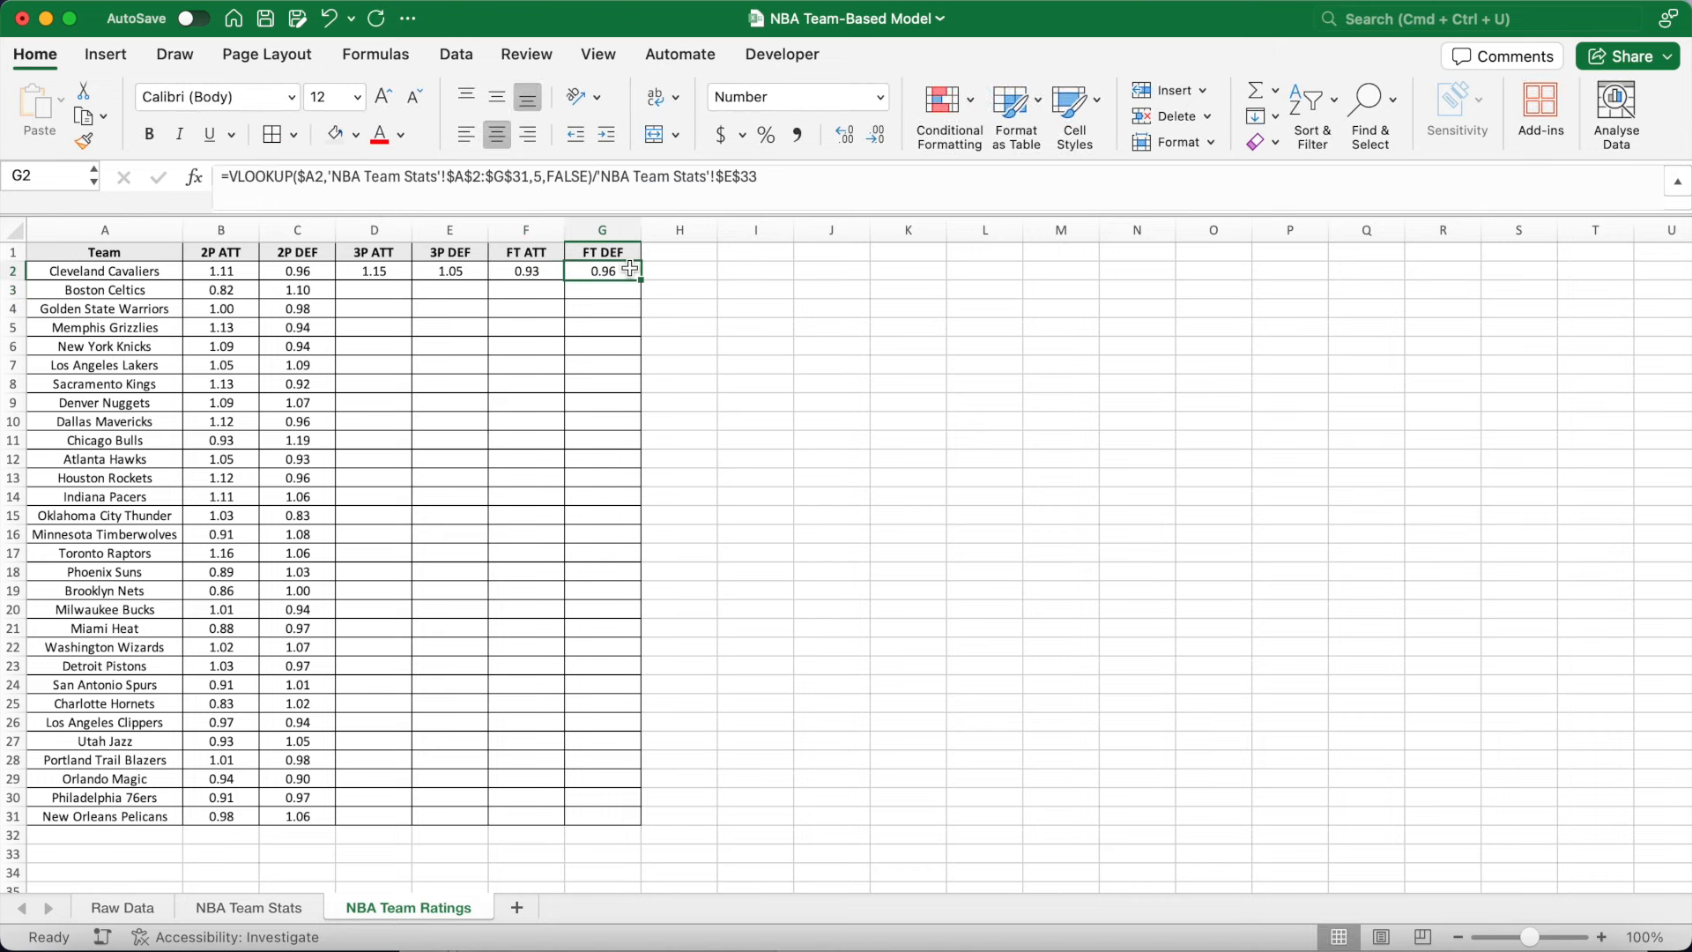
{"action": "left_click", "coordinate": [544, 187]}
{"action": "key", "text": "BackSpace"}
{"action": "type", "text": "7"}
{"action": "left_click", "coordinate": [737, 183]}
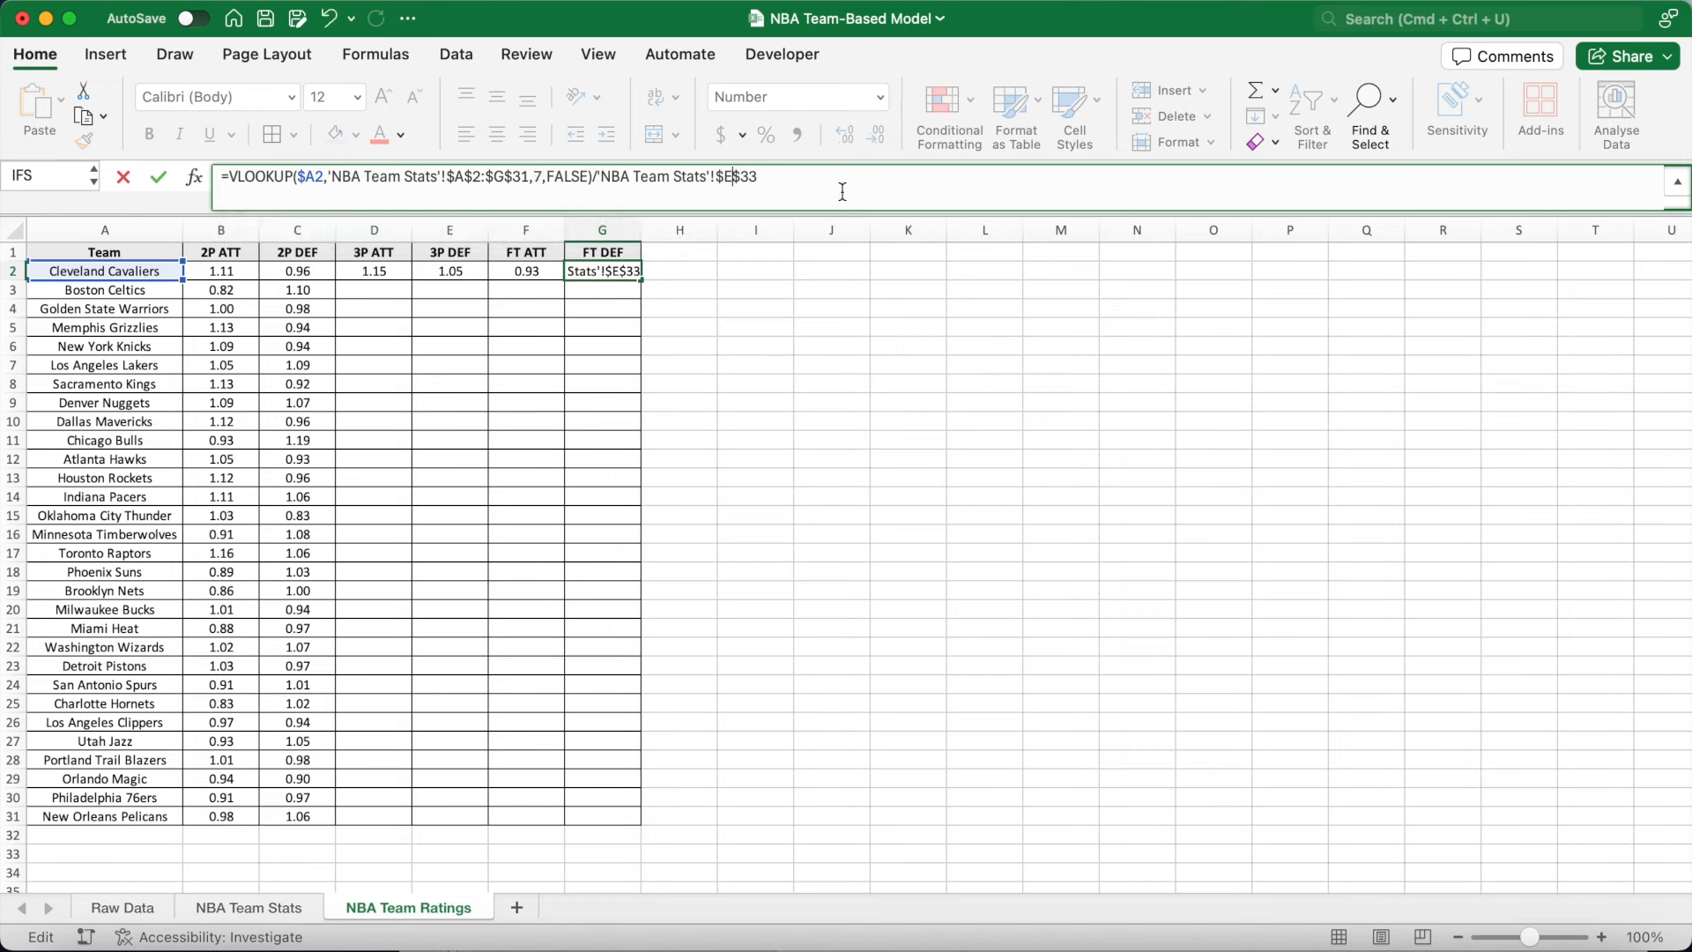
{"action": "key", "text": "BackSpace"}
{"action": "type", "text": "G"}
{"action": "key", "text": "Return"}
{"action": "left_click_drag", "start_coordinate": [379, 276], "coordinate": [640, 820]}
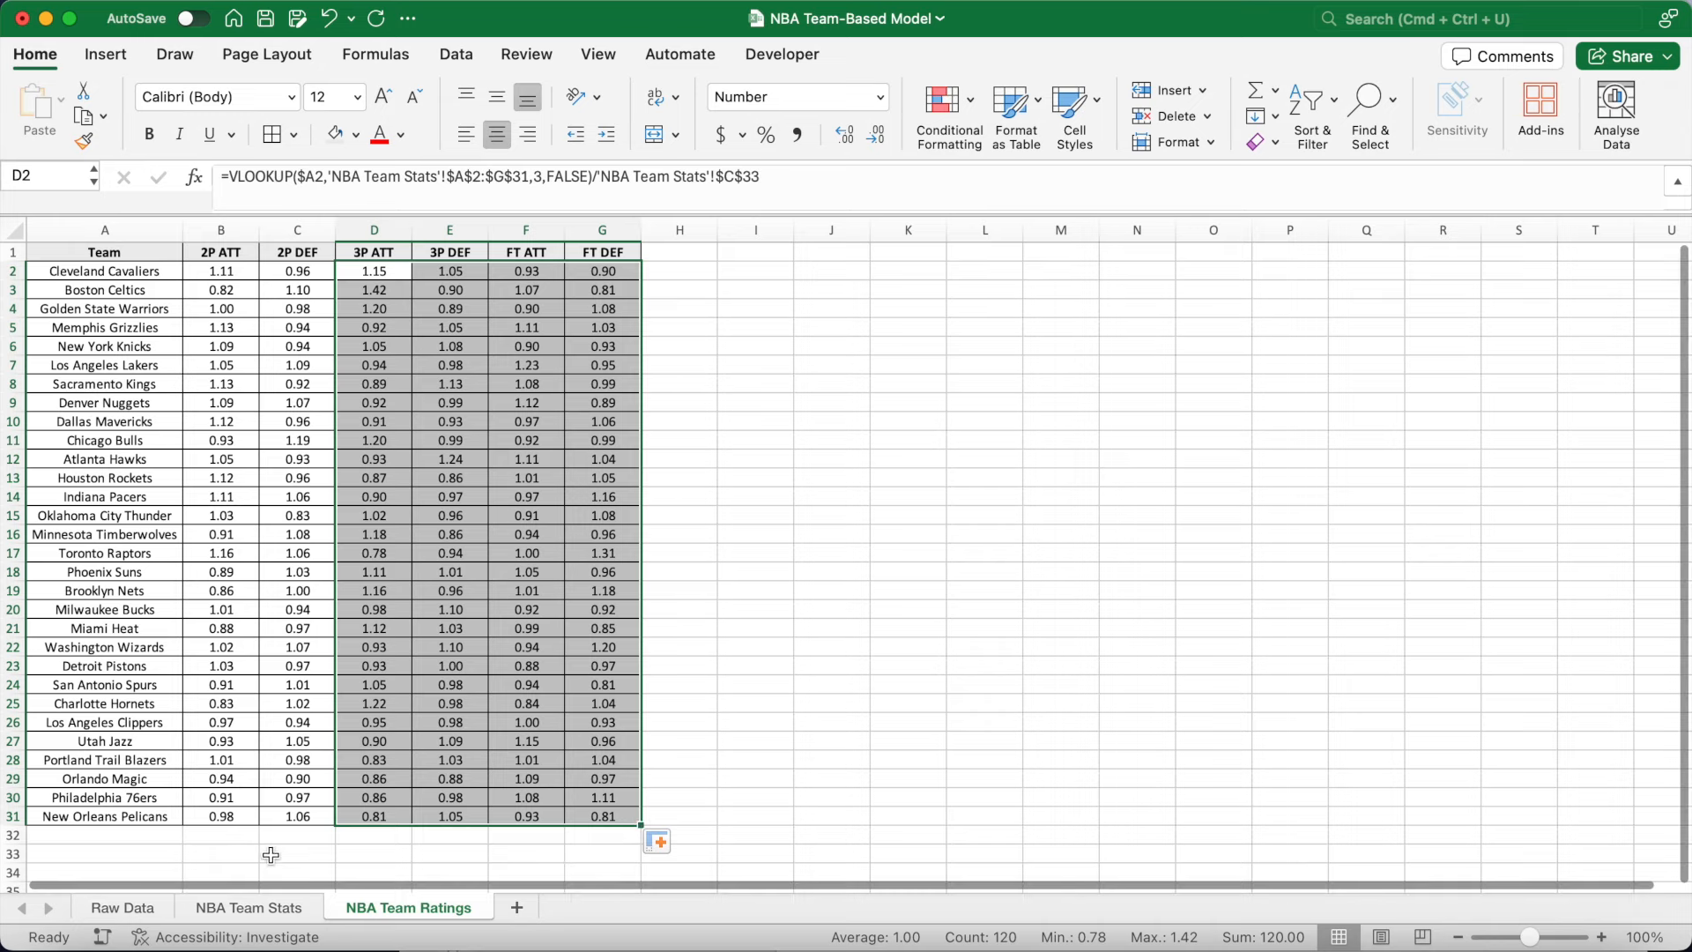
Enter the bold label "Home Advantage:" in A33 and the value 2.5% in B33.
{"action": "left_click", "coordinate": [171, 851]}
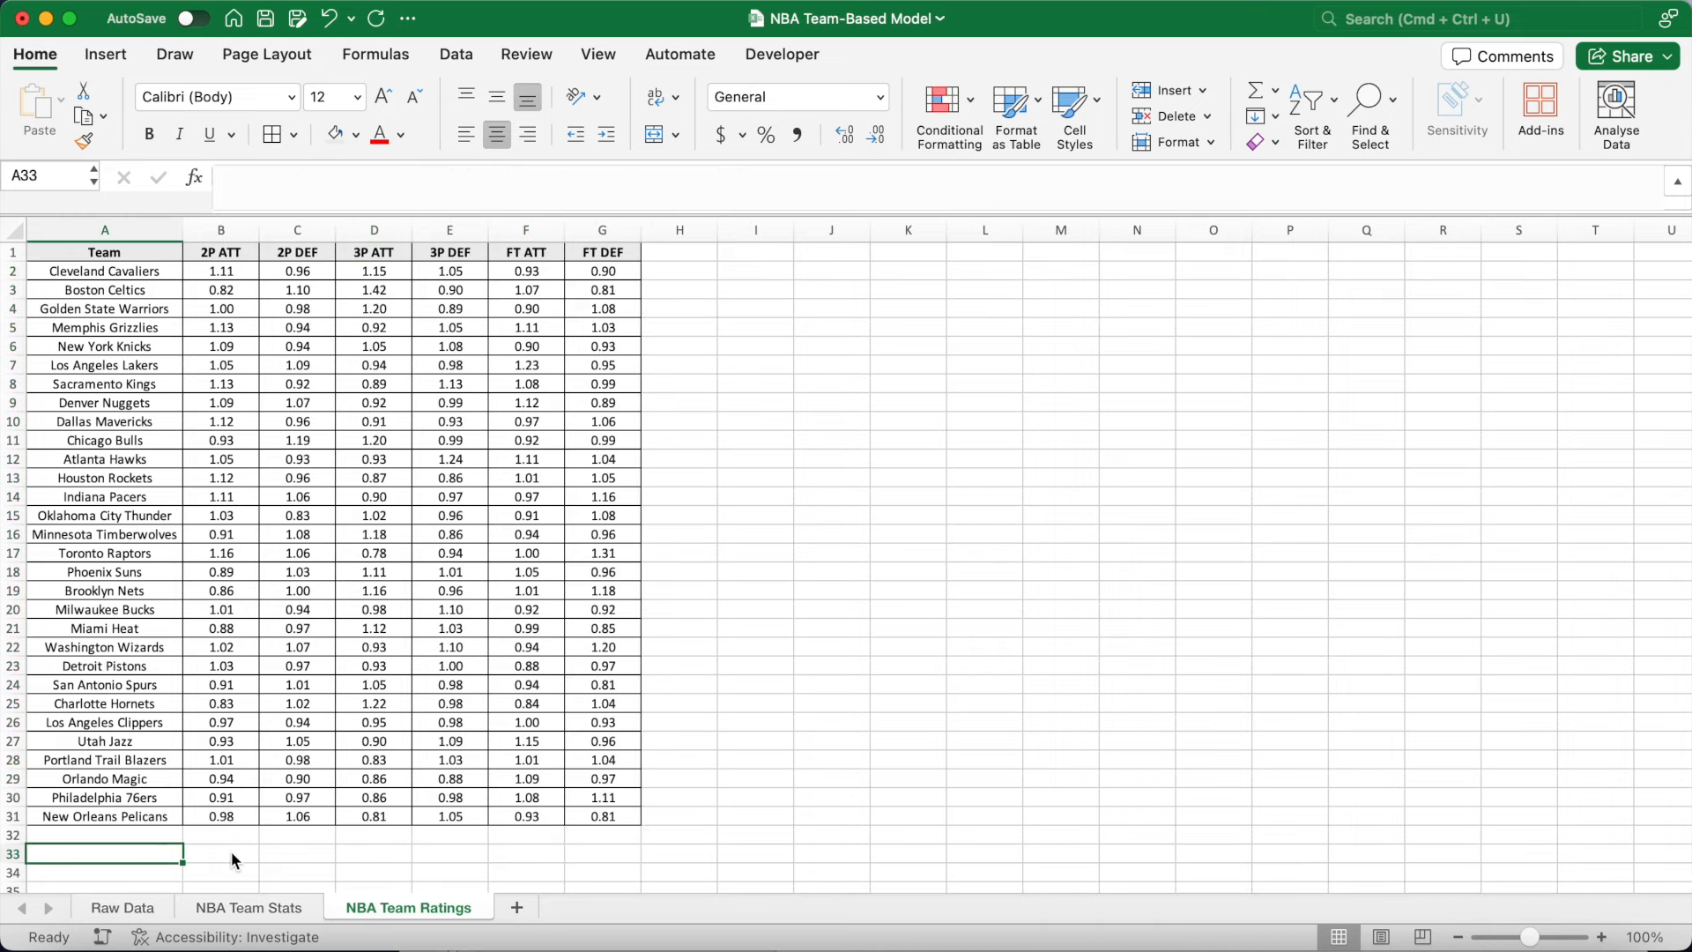
{"action": "key", "text": "super+b"}
{"action": "type", "text": "Home Advantage:"}
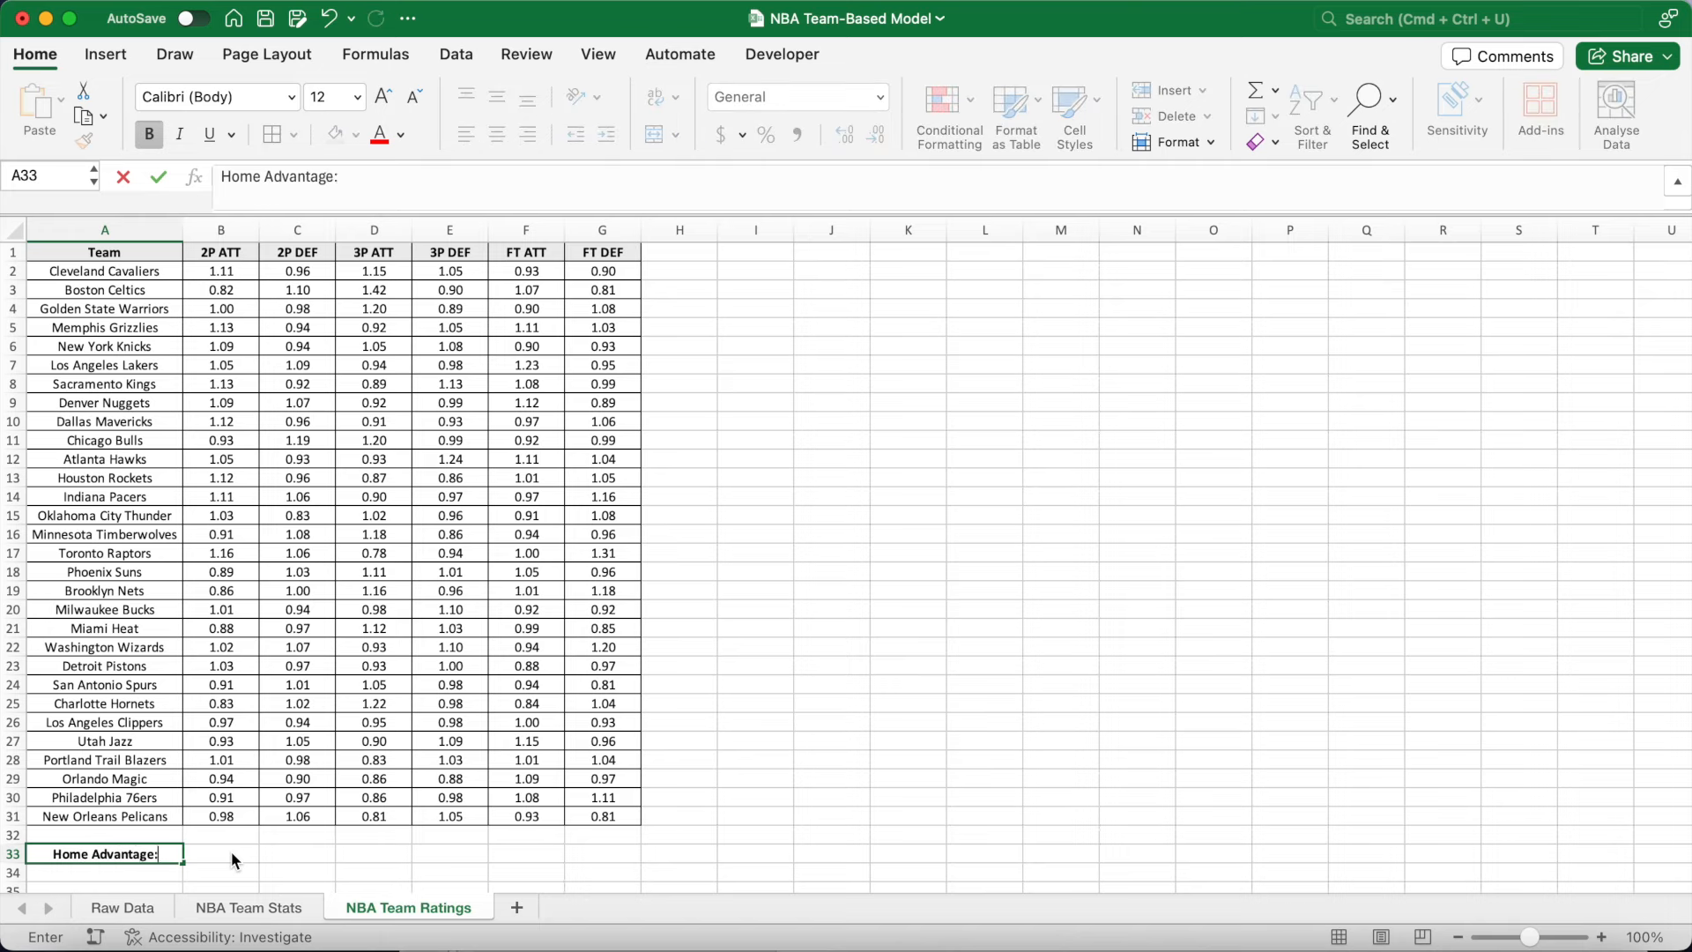
{"action": "left_click", "coordinate": [231, 852]}
{"action": "type", "text": "2.5%"}
{"action": "key", "text": "Return"}
{"action": "key", "text": "Up"}
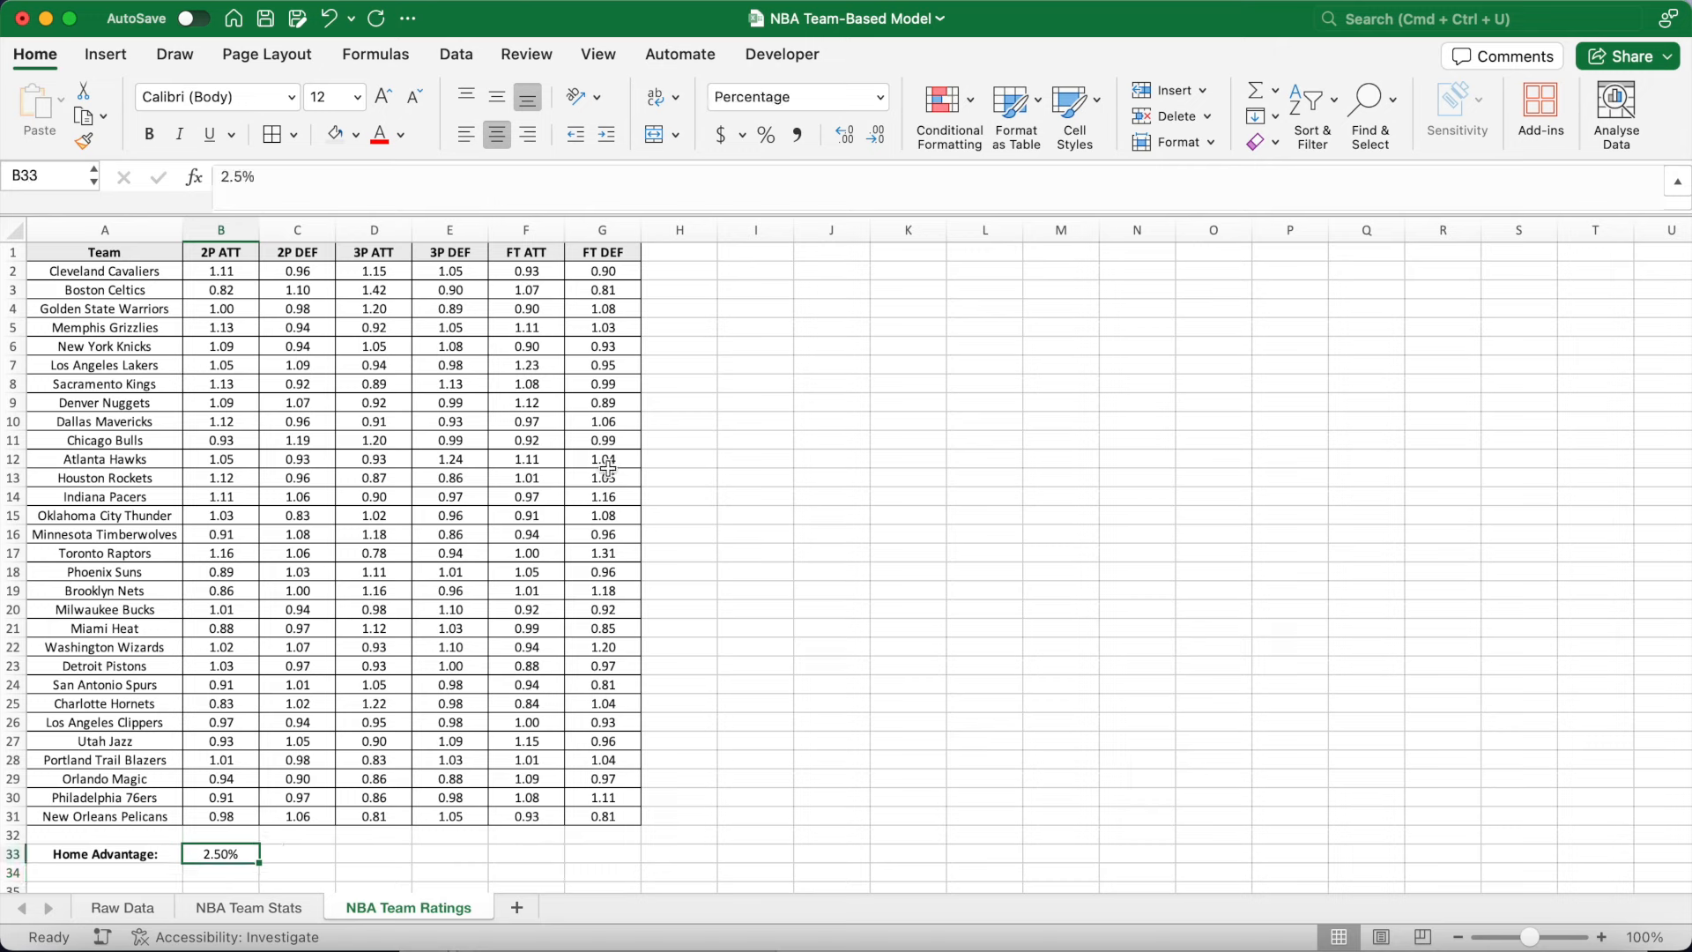
Apply borders to the home advantage cells A33:B33.
{"action": "left_click_drag", "start_coordinate": [158, 854], "coordinate": [212, 855]}
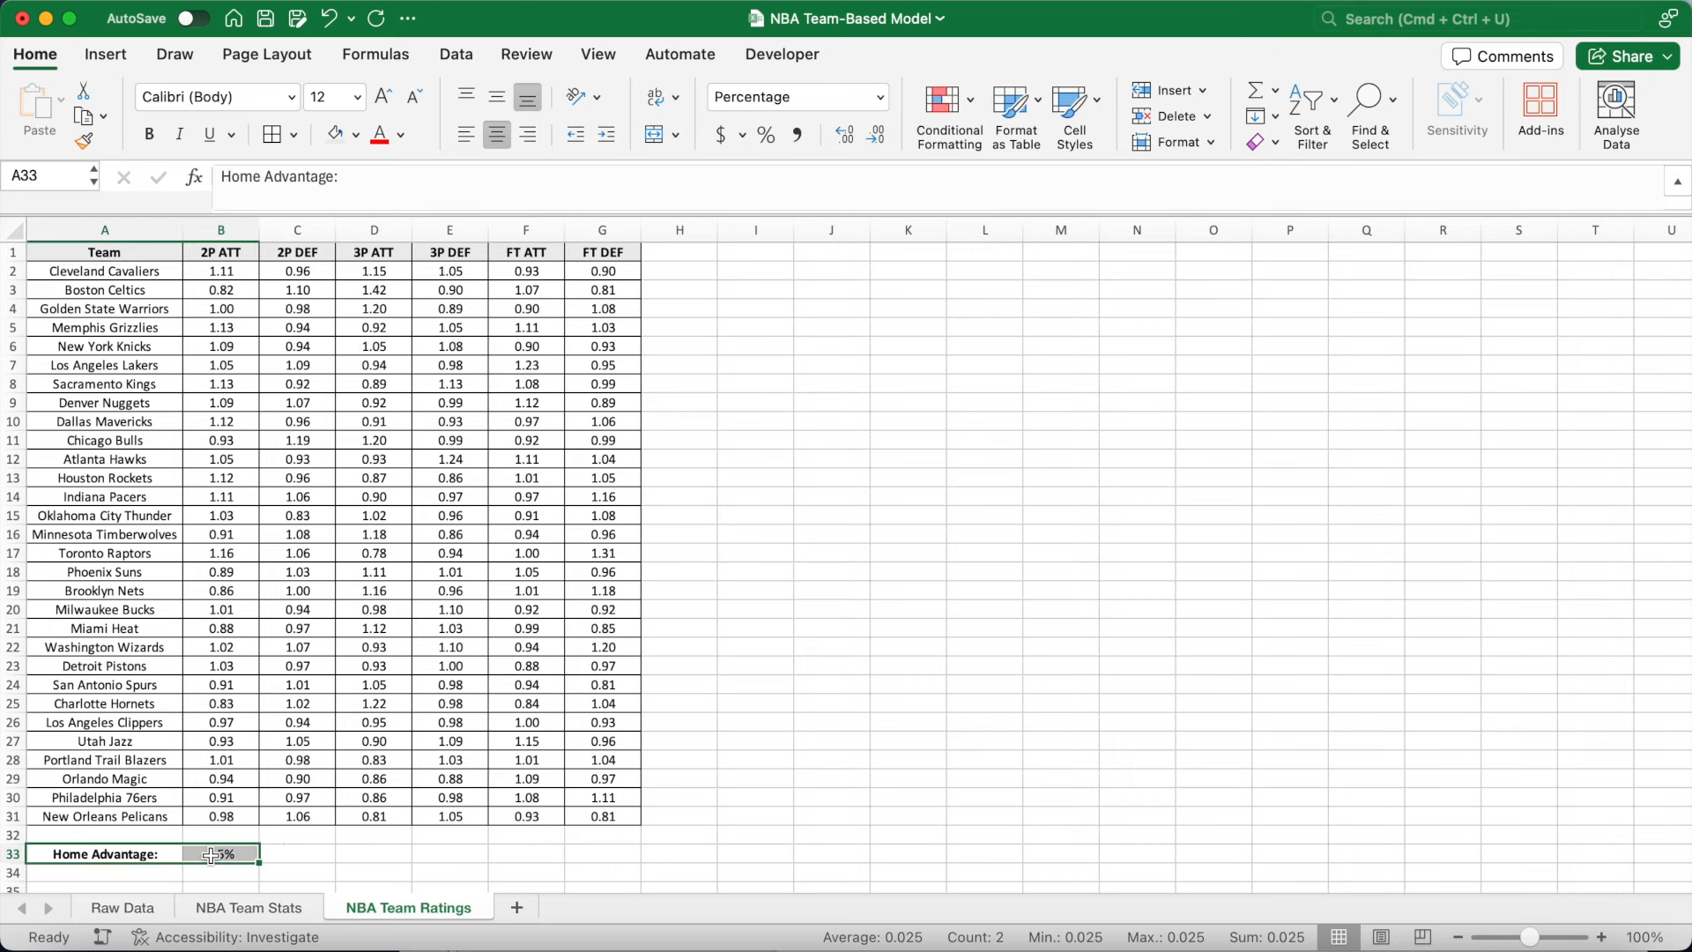
{"action": "left_click", "coordinate": [273, 135]}
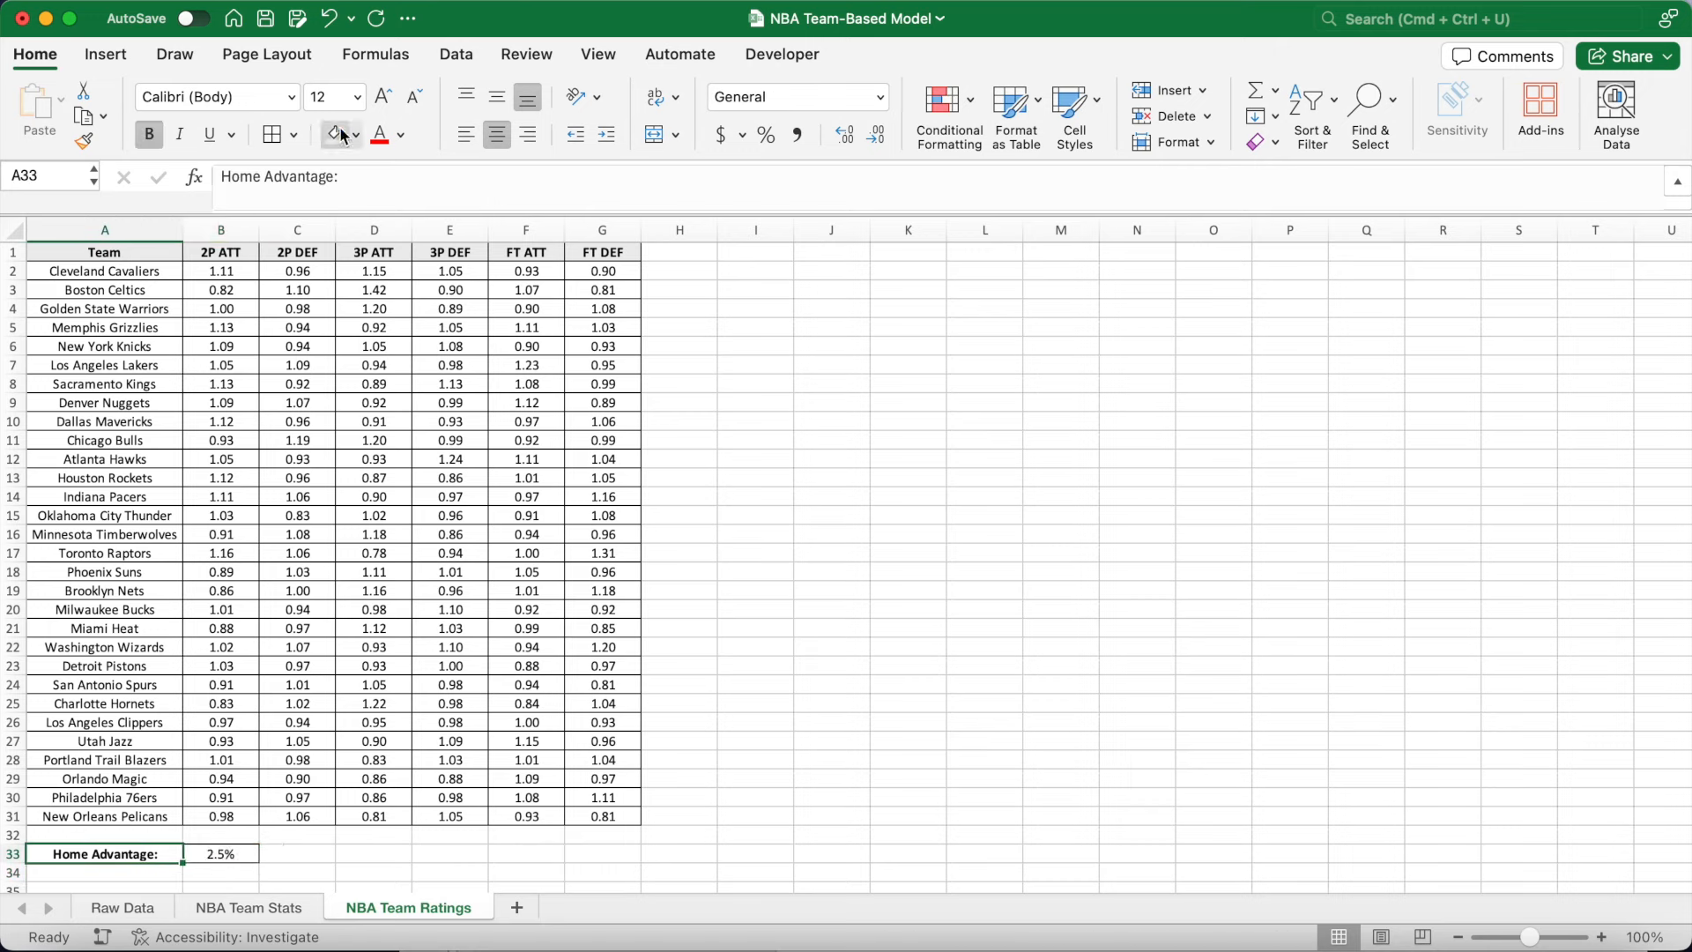
Collapse the enlarged formula bar and add a new worksheet named "Dashboard".
{"action": "left_click", "coordinate": [375, 853]}
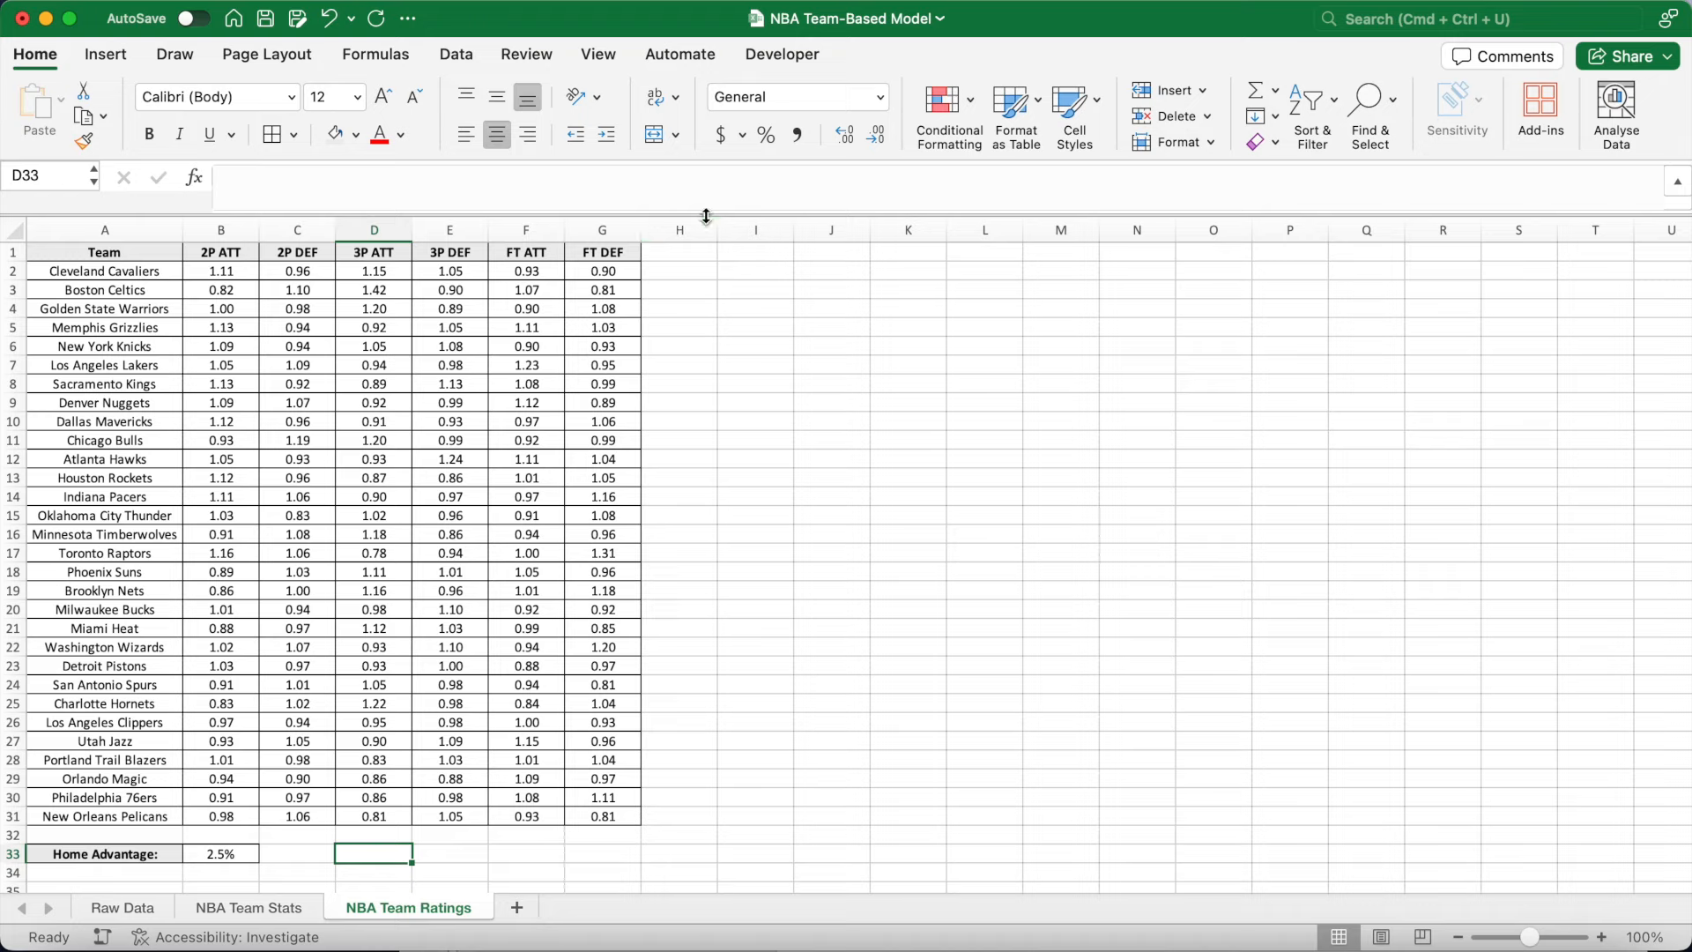
{"action": "left_click_drag", "start_coordinate": [706, 206], "coordinate": [706, 188]}
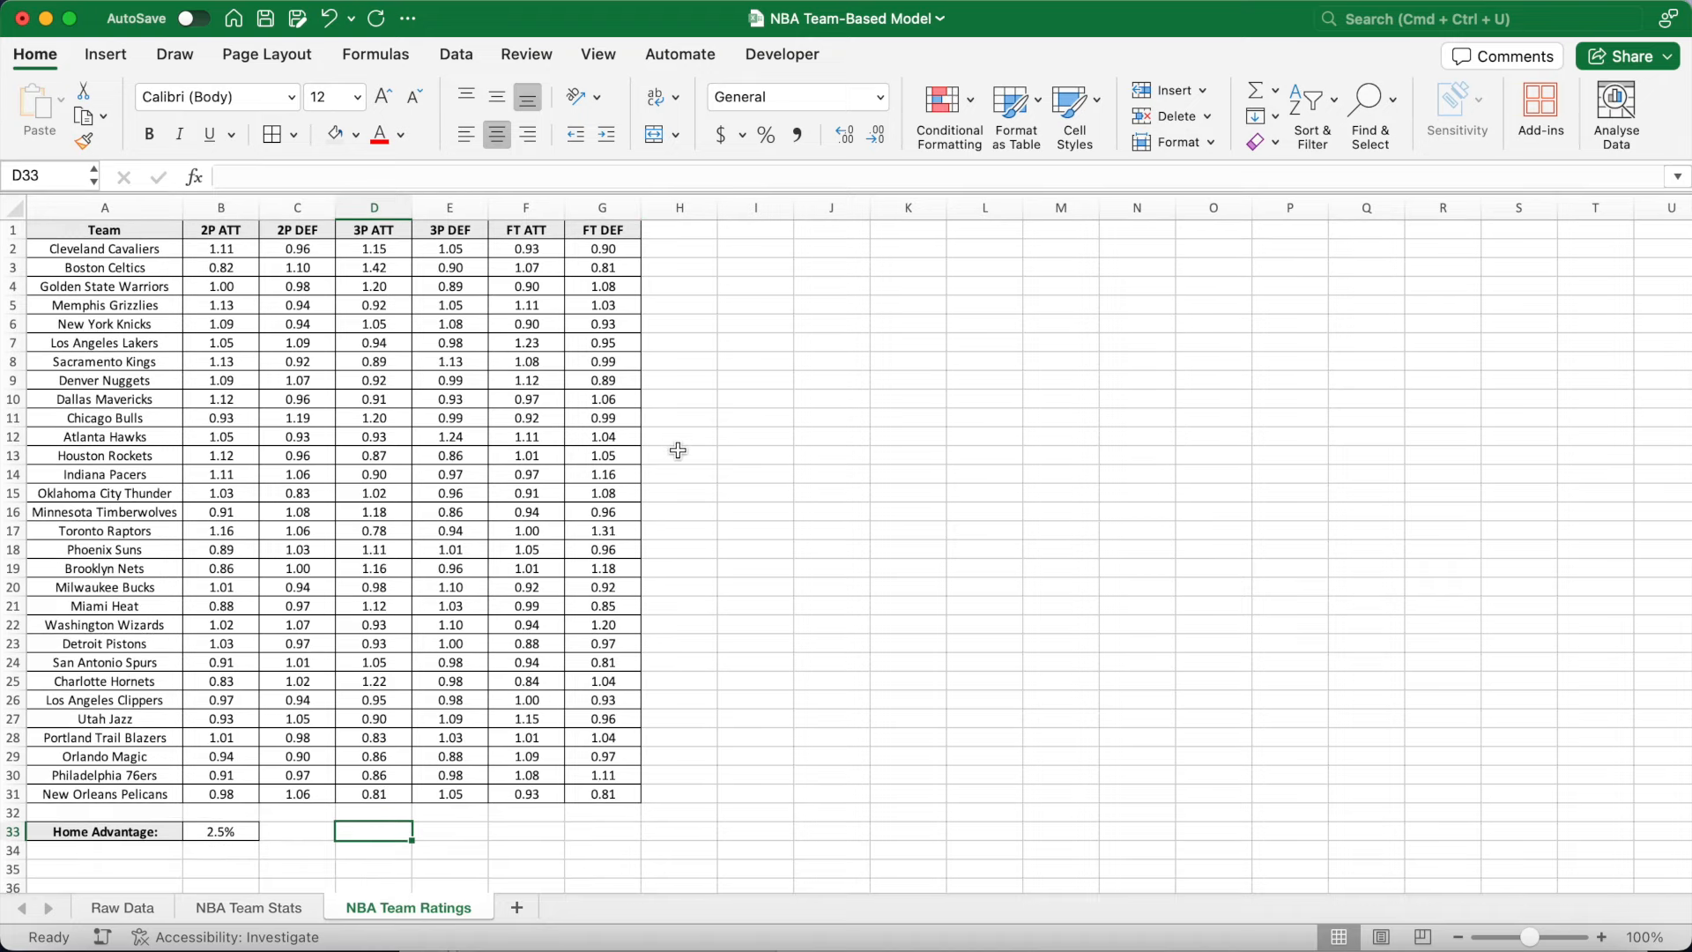
{"action": "left_click", "coordinate": [519, 908]}
{"action": "double_click", "coordinate": [536, 909]}
{"action": "type", "text": "Dashboard"}
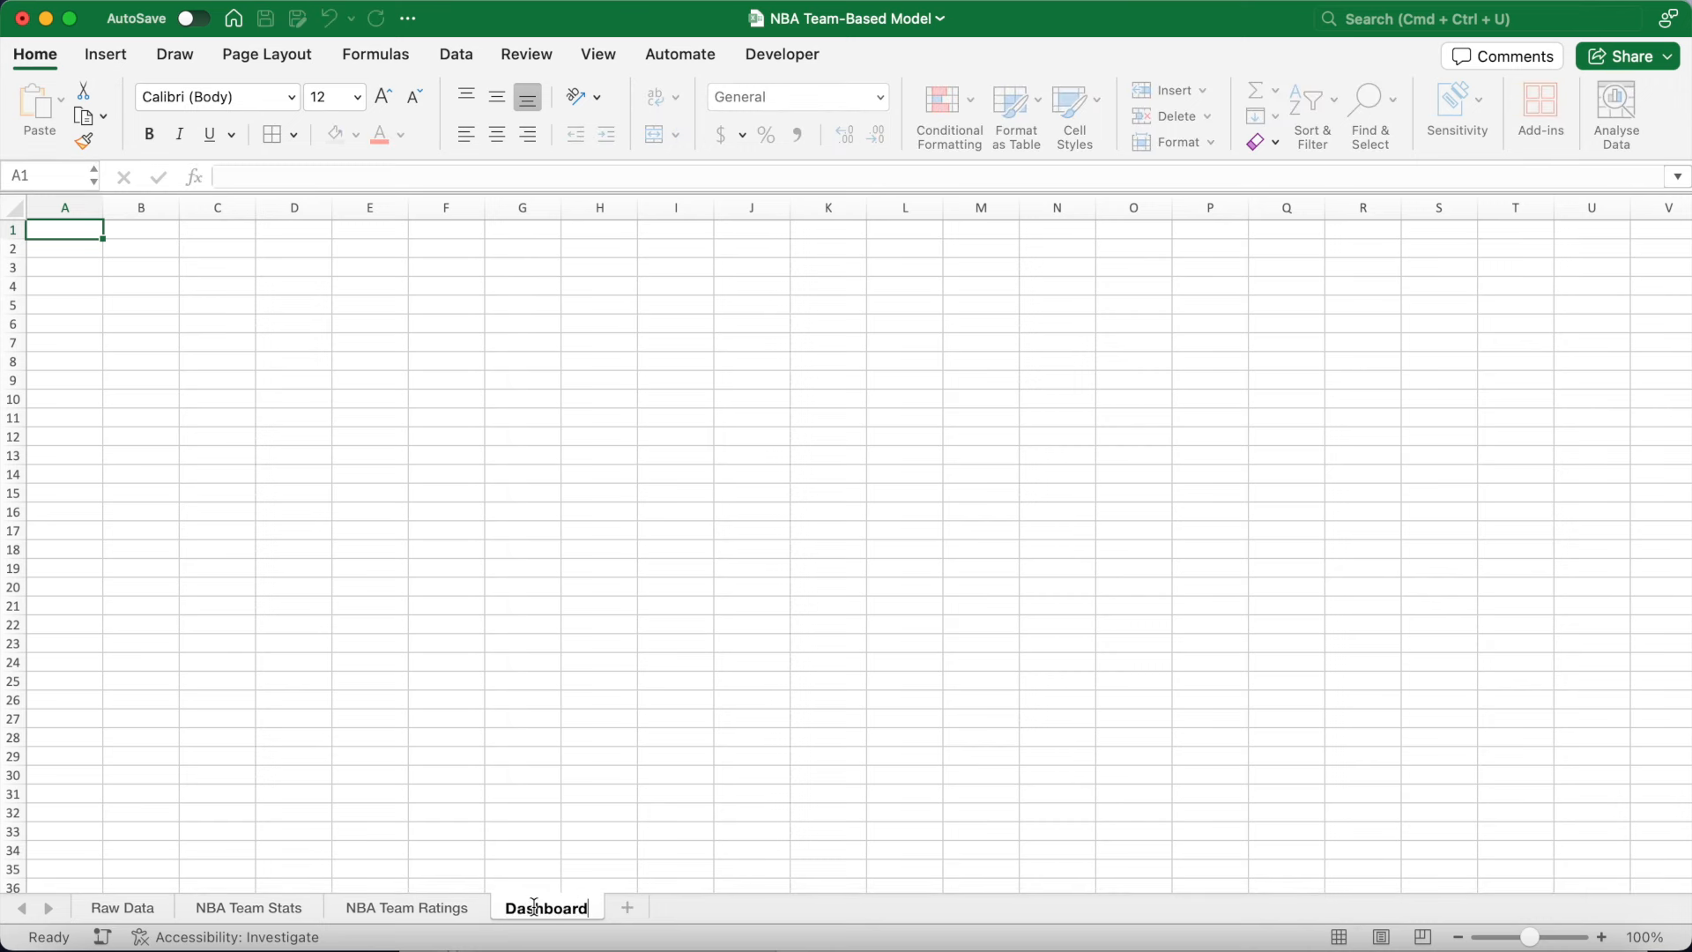
{"action": "key", "text": "Return"}
Merge B2:D3 with font size 24, and centre the whole Dashboard sheet horizontally.
{"action": "left_click", "coordinate": [166, 249]}
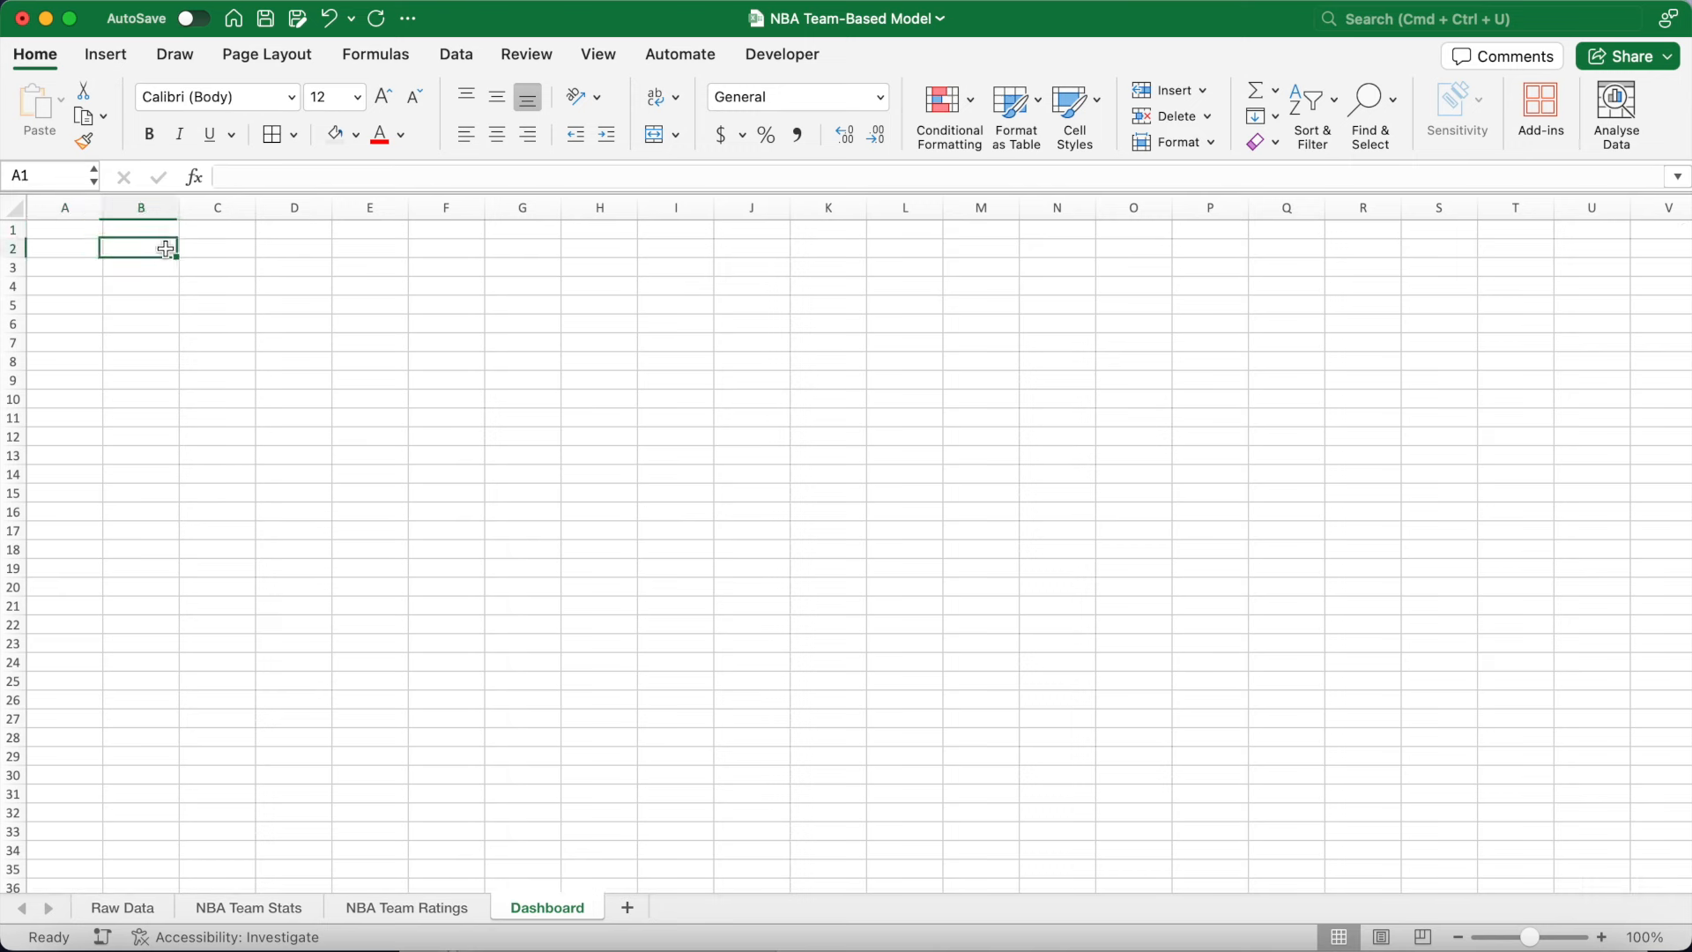
{"action": "left_click_drag", "start_coordinate": [161, 250], "coordinate": [271, 264]}
{"action": "left_click", "coordinate": [654, 135]}
{"action": "left_click", "coordinate": [358, 98]}
{"action": "left_click", "coordinate": [342, 392]}
{"action": "left_click", "coordinate": [15, 208]}
{"action": "left_click", "coordinate": [496, 136]}
Fill the merged cell B2:D3 with grey and enter the bold label "Away Team:".
{"action": "left_click", "coordinate": [279, 255]}
{"action": "left_click", "coordinate": [356, 134]}
{"action": "left_click", "coordinate": [464, 275]}
{"action": "key", "text": "super+b"}
{"action": "type", "text": "Away Team:"}
{"action": "key", "text": "Return"}
Apply middle vertical alignment to all cells of the Dashboard sheet.
{"action": "left_click", "coordinate": [314, 259]}
{"action": "left_click", "coordinate": [15, 209]}
{"action": "left_click", "coordinate": [497, 98]}
Merge E2:K3 beside the away label, set its font size to 24 and fill it with blue.
{"action": "left_click", "coordinate": [379, 252]}
{"action": "left_click_drag", "start_coordinate": [379, 252], "coordinate": [842, 269]}
{"action": "left_click", "coordinate": [654, 135]}
{"action": "left_click", "coordinate": [358, 98]}
{"action": "left_click", "coordinate": [342, 391]}
{"action": "left_click", "coordinate": [356, 135]}
{"action": "left_click", "coordinate": [509, 291]}
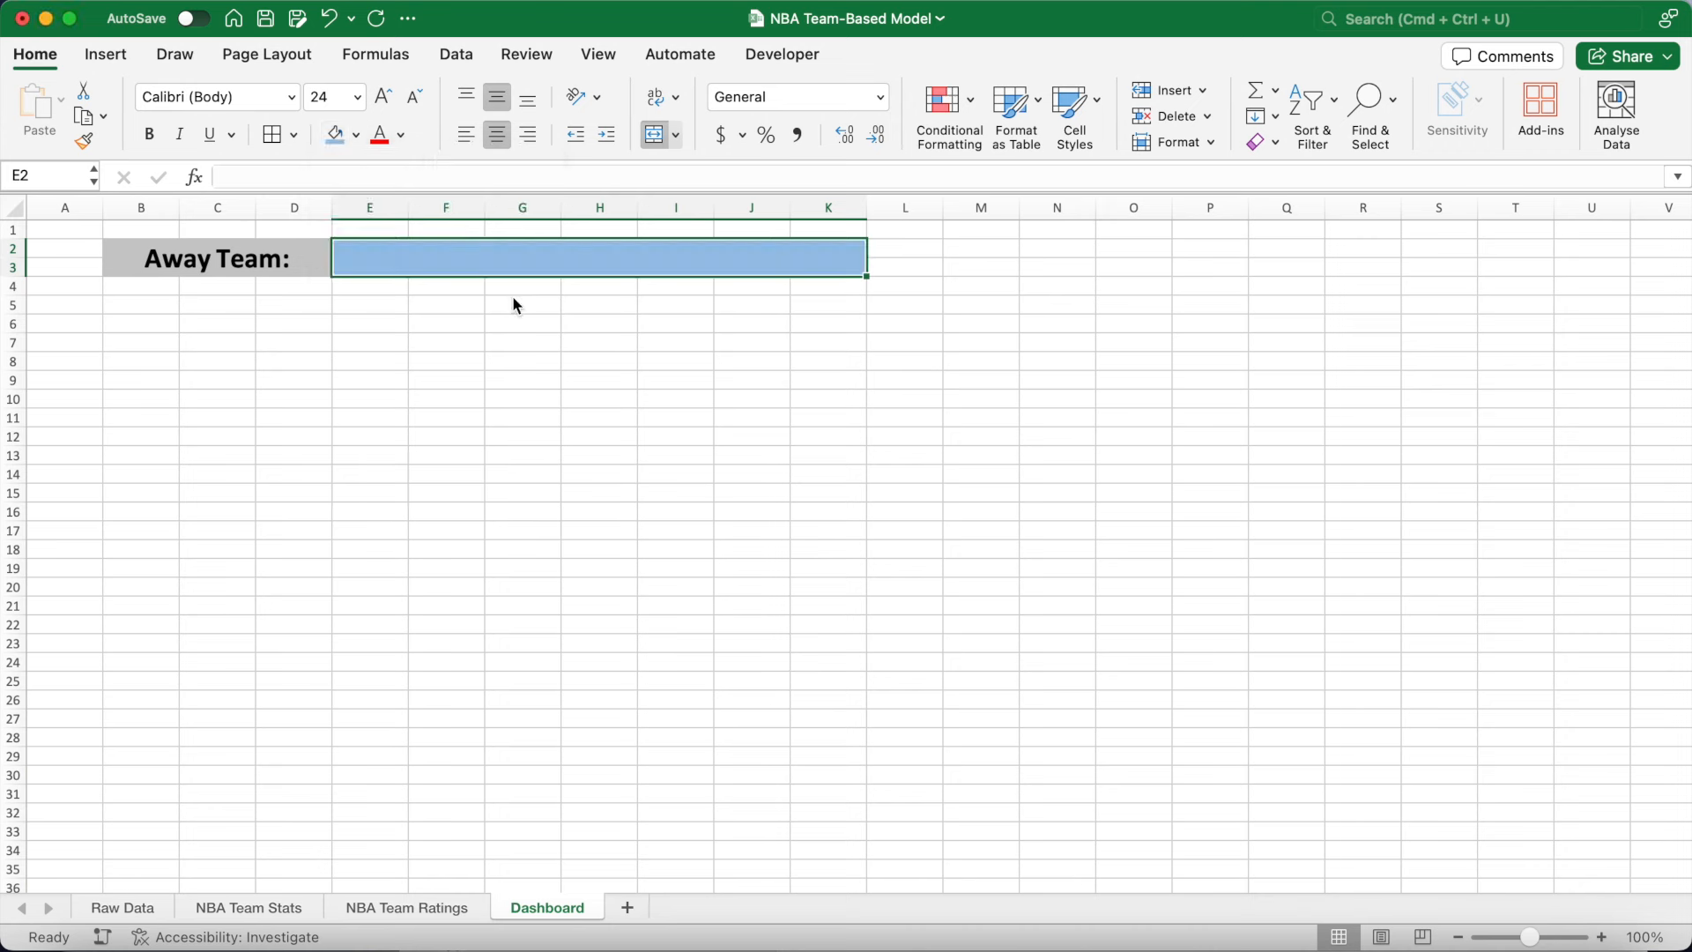
Merge L2:M3, set its font size to 24 and fill it with orange.
{"action": "left_click_drag", "start_coordinate": [895, 250], "coordinate": [969, 274]}
{"action": "left_click", "coordinate": [654, 134]}
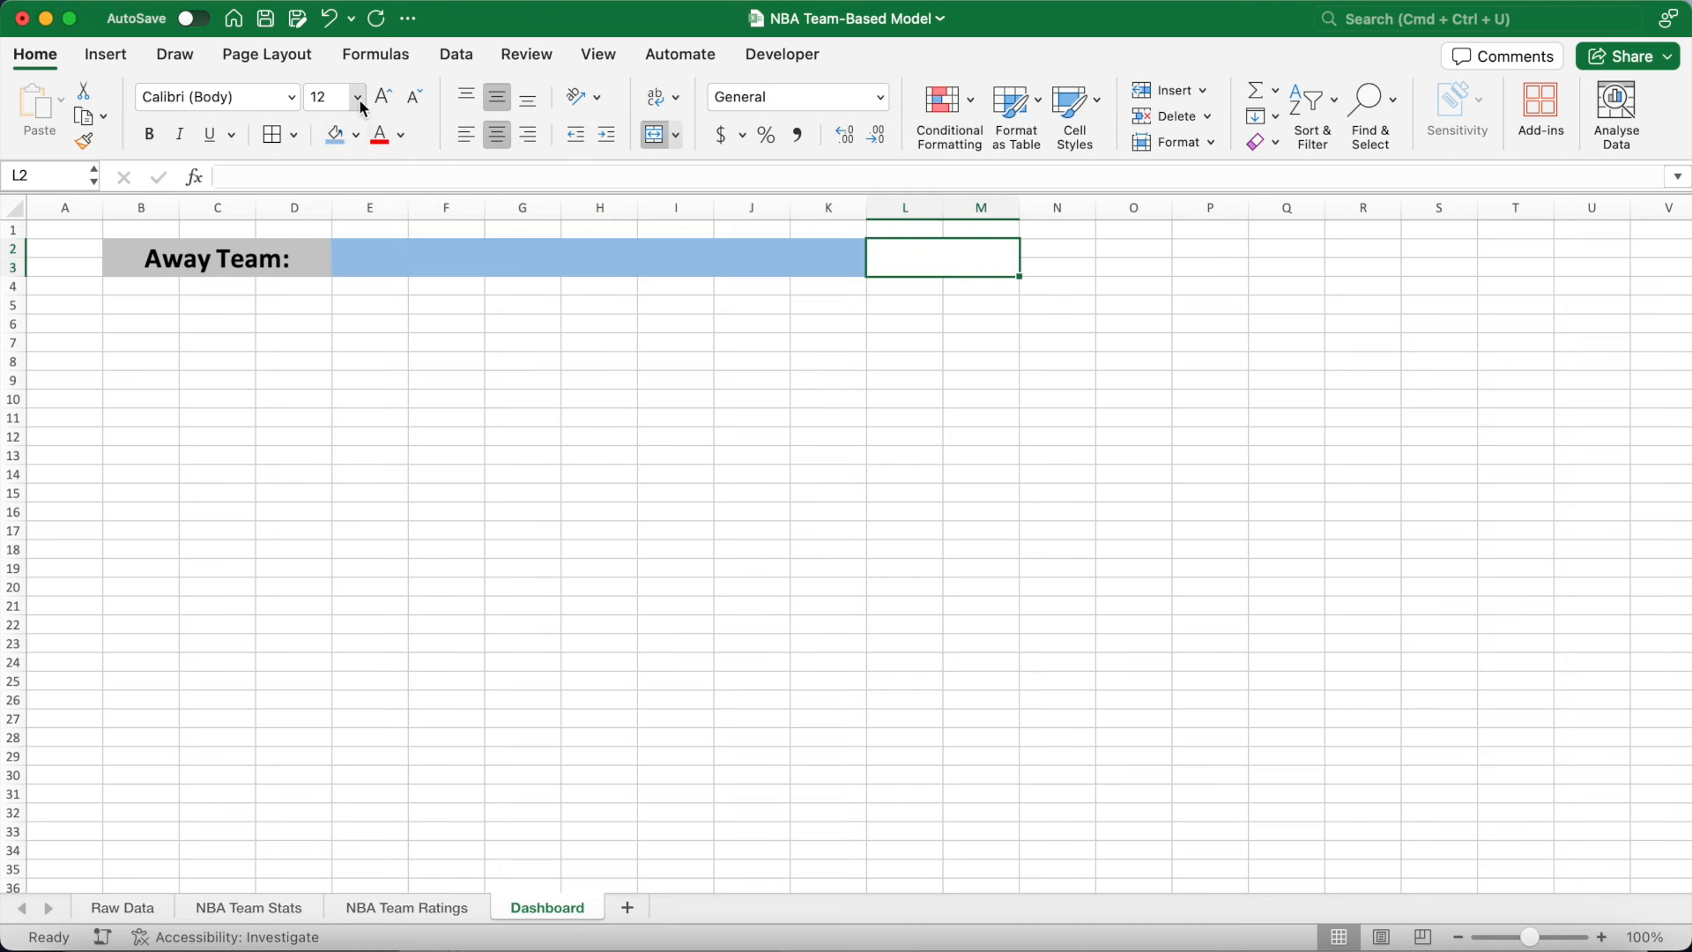
{"action": "left_click", "coordinate": [358, 98]}
{"action": "left_click", "coordinate": [346, 395]}
{"action": "left_click", "coordinate": [356, 134]}
{"action": "left_click", "coordinate": [447, 303]}
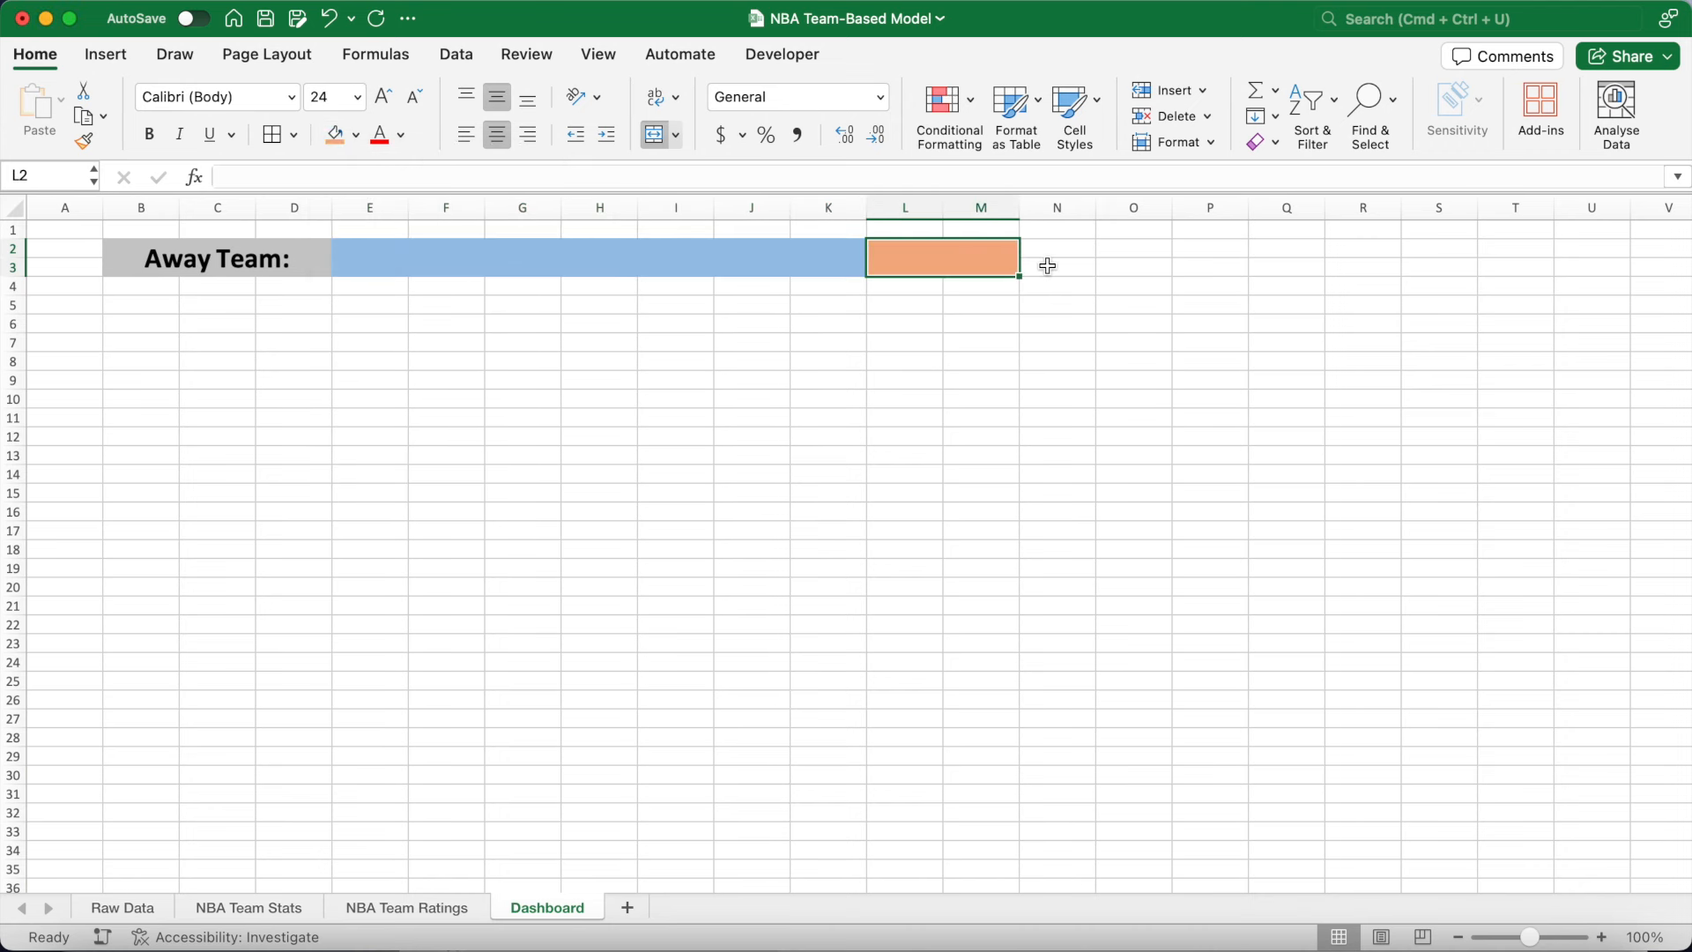
Merge N2:O3 at the end of the away team row and set its font size to 24.
{"action": "left_click_drag", "start_coordinate": [1031, 255], "coordinate": [1137, 268]}
{"action": "left_click", "coordinate": [654, 135]}
{"action": "left_click", "coordinate": [358, 98]}
{"action": "left_click", "coordinate": [345, 395]}
Apply borders to B2:O3, and copy the block to B5 with its label changed to "Home Team:".
{"action": "left_click_drag", "start_coordinate": [221, 260], "coordinate": [1146, 269]}
{"action": "key", "text": "super+c"}
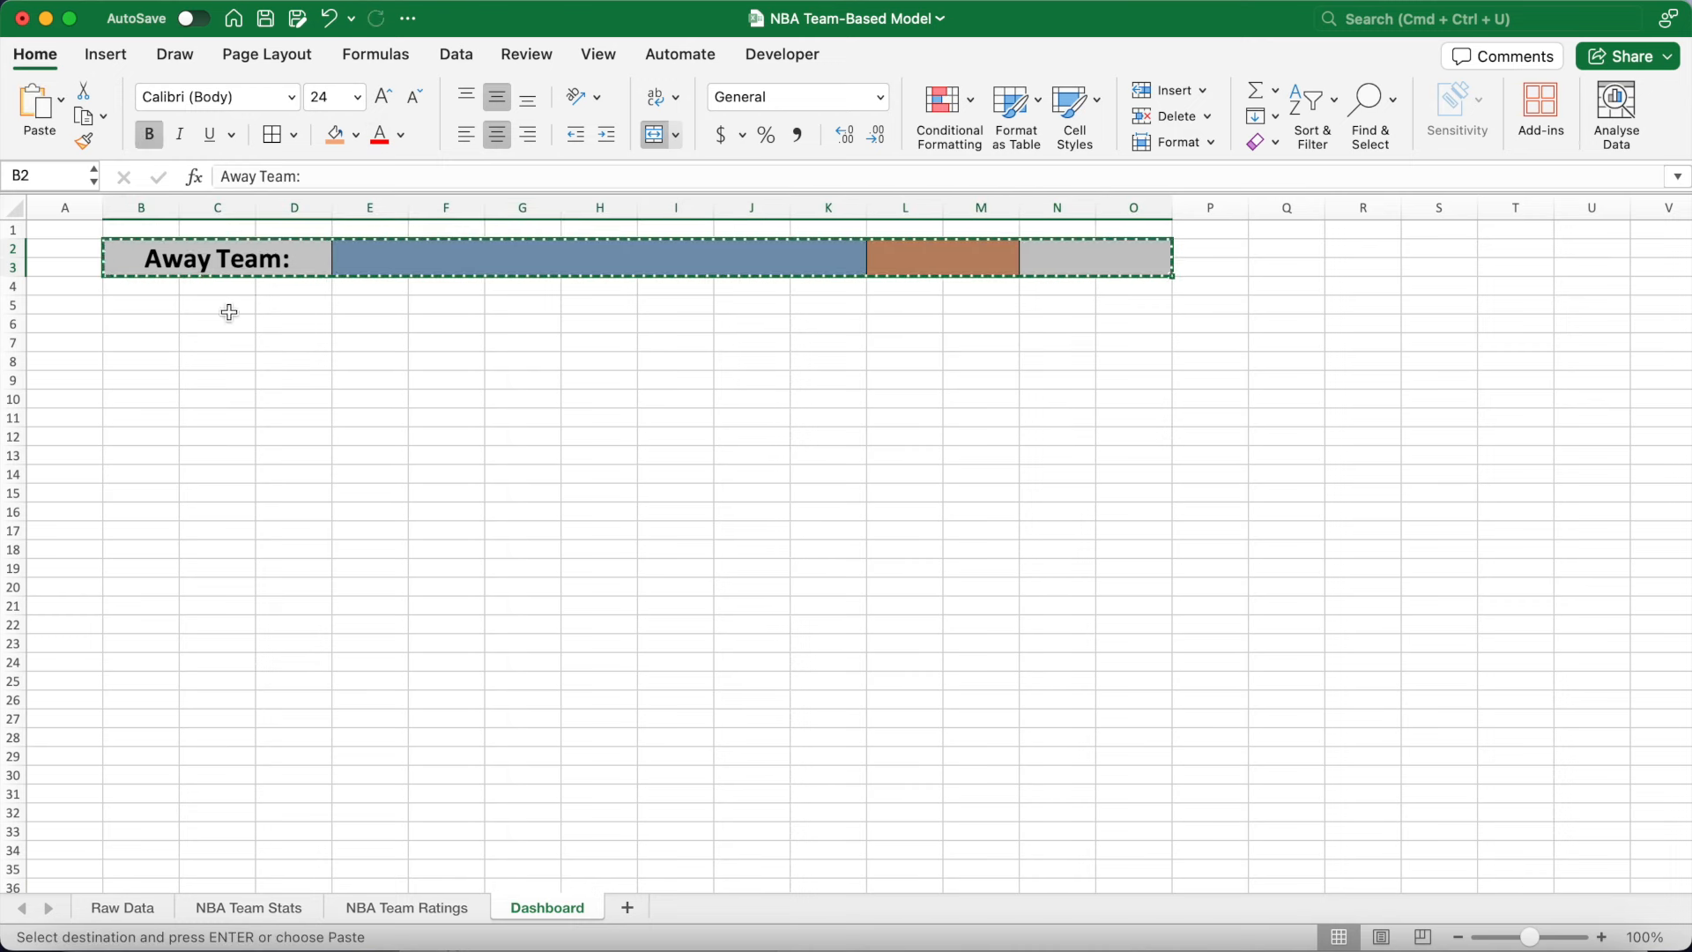
{"action": "left_click", "coordinate": [256, 321]}
{"action": "key", "text": "Return"}
{"action": "type", "text": "Home Team:"}
{"action": "key", "text": "Return"}
Recolour the home team row with lighter shades: light grey for B5, light blue for E5 and light orange for L5.
{"action": "left_click", "coordinate": [256, 322]}
{"action": "left_click", "coordinate": [356, 135]}
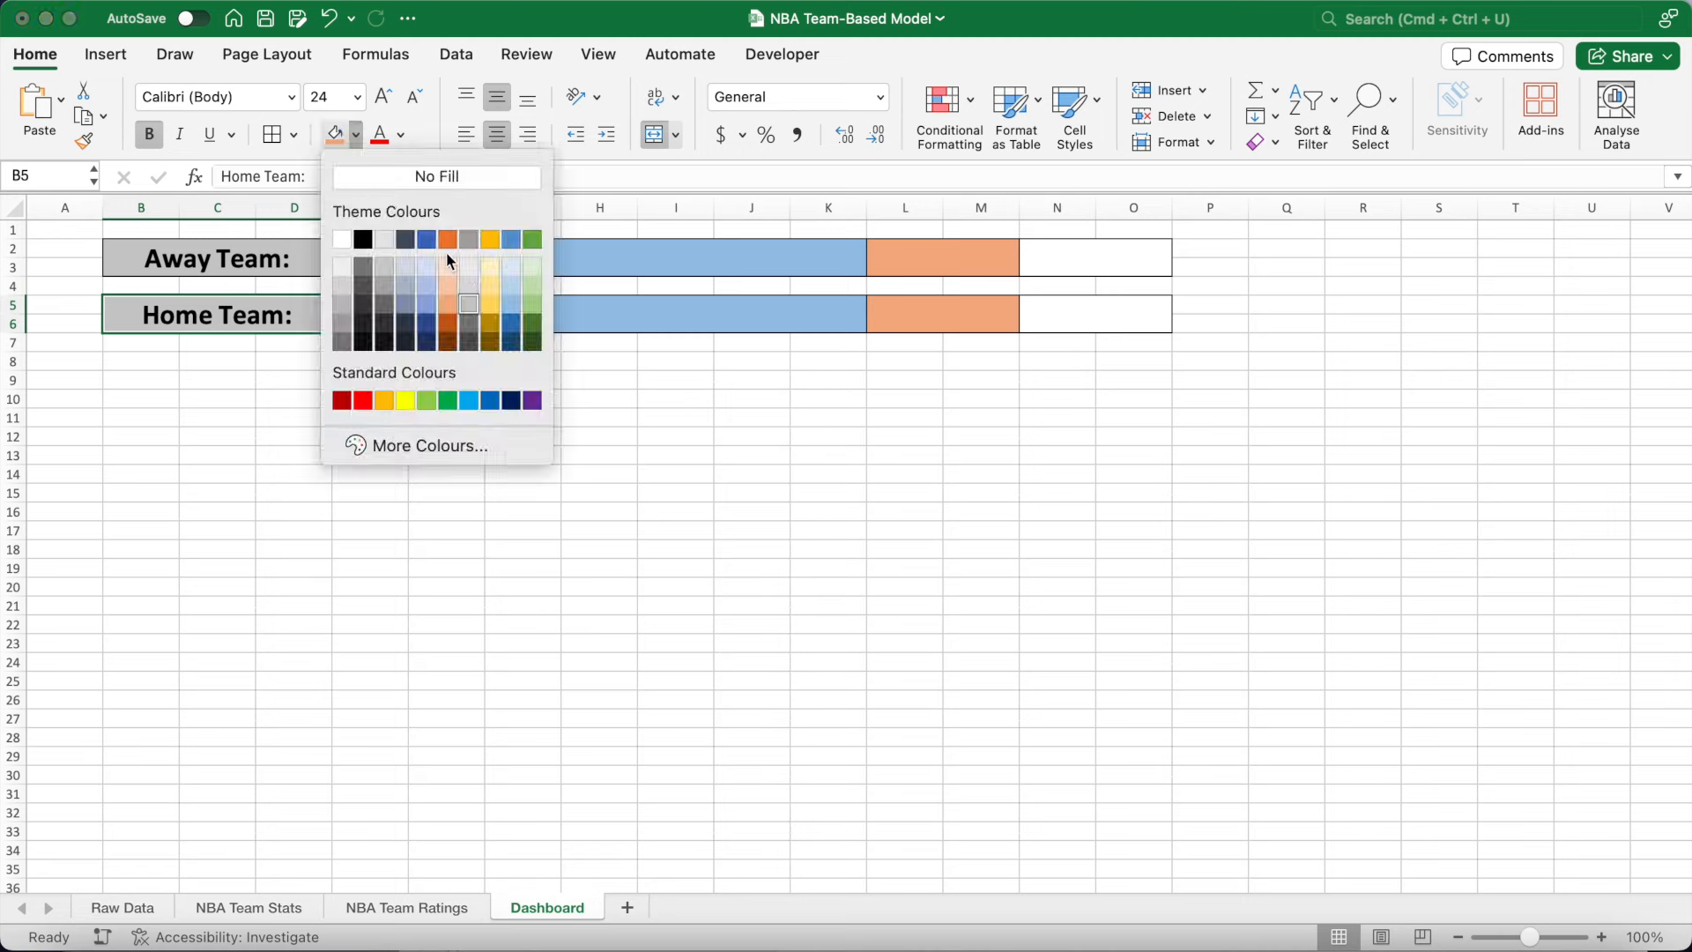
{"action": "left_click", "coordinate": [469, 261]}
{"action": "left_click", "coordinate": [454, 311]}
{"action": "left_click", "coordinate": [357, 137]}
{"action": "left_click", "coordinate": [514, 261]}
{"action": "left_click", "coordinate": [916, 312]}
{"action": "left_click", "coordinate": [357, 137]}
{"action": "left_click", "coordinate": [450, 273]}
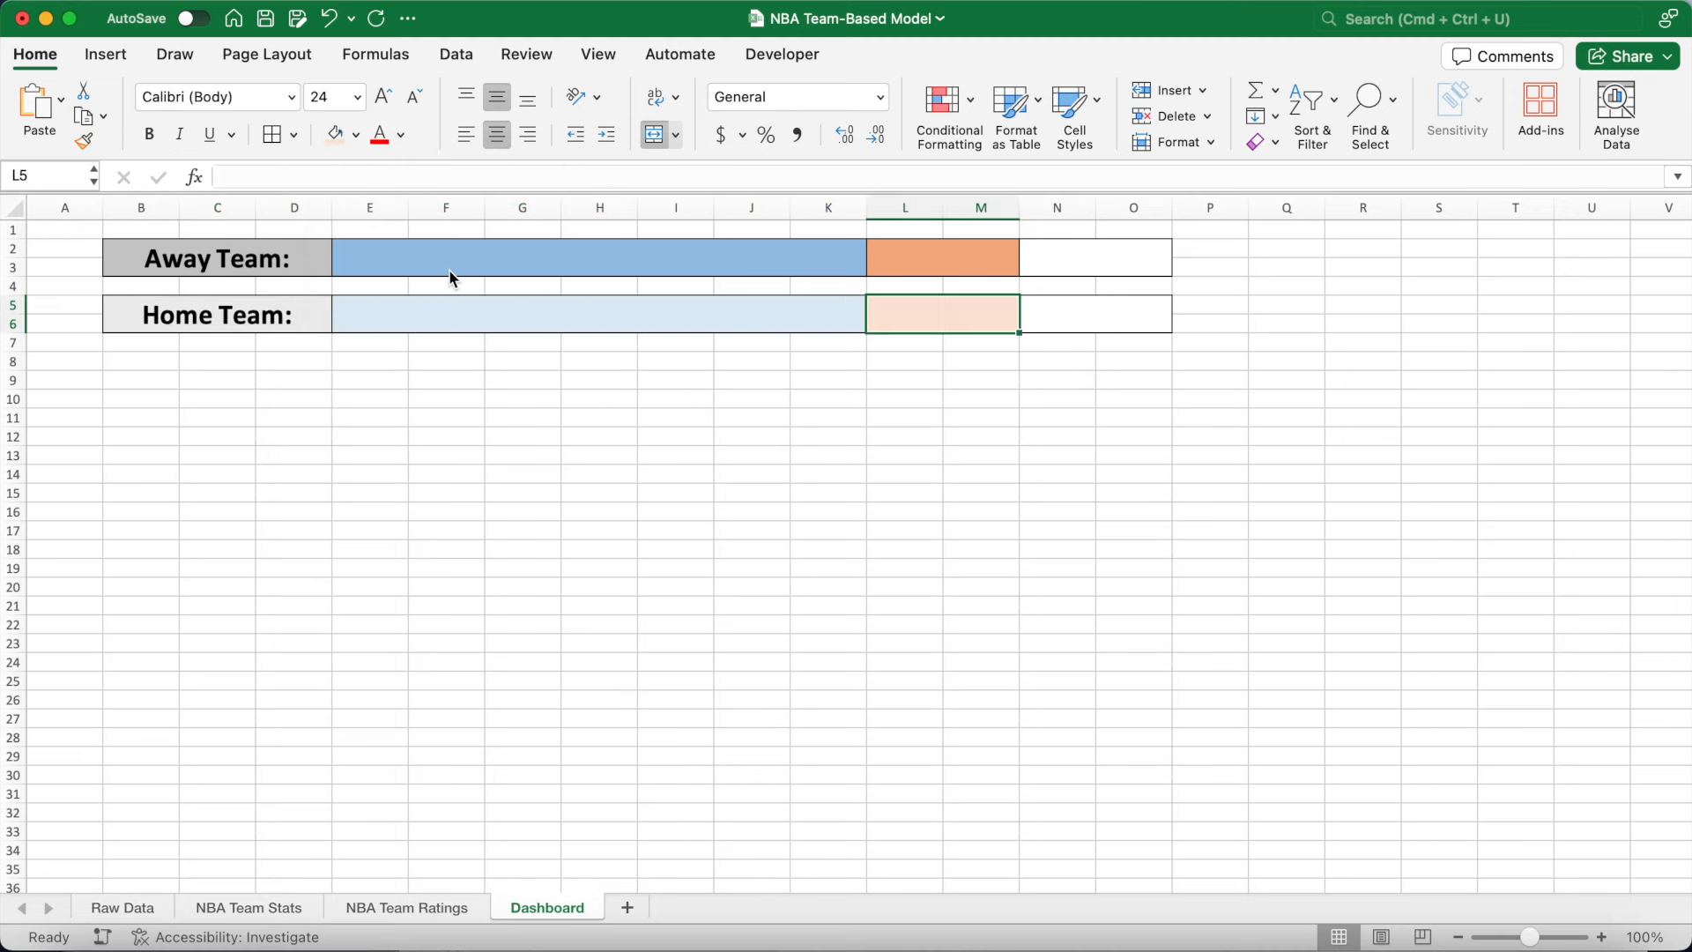
Apply the green-yellow-red colour scale conditional formatting to the merged cells N2 and N5.
{"action": "left_click", "coordinate": [1081, 265]}
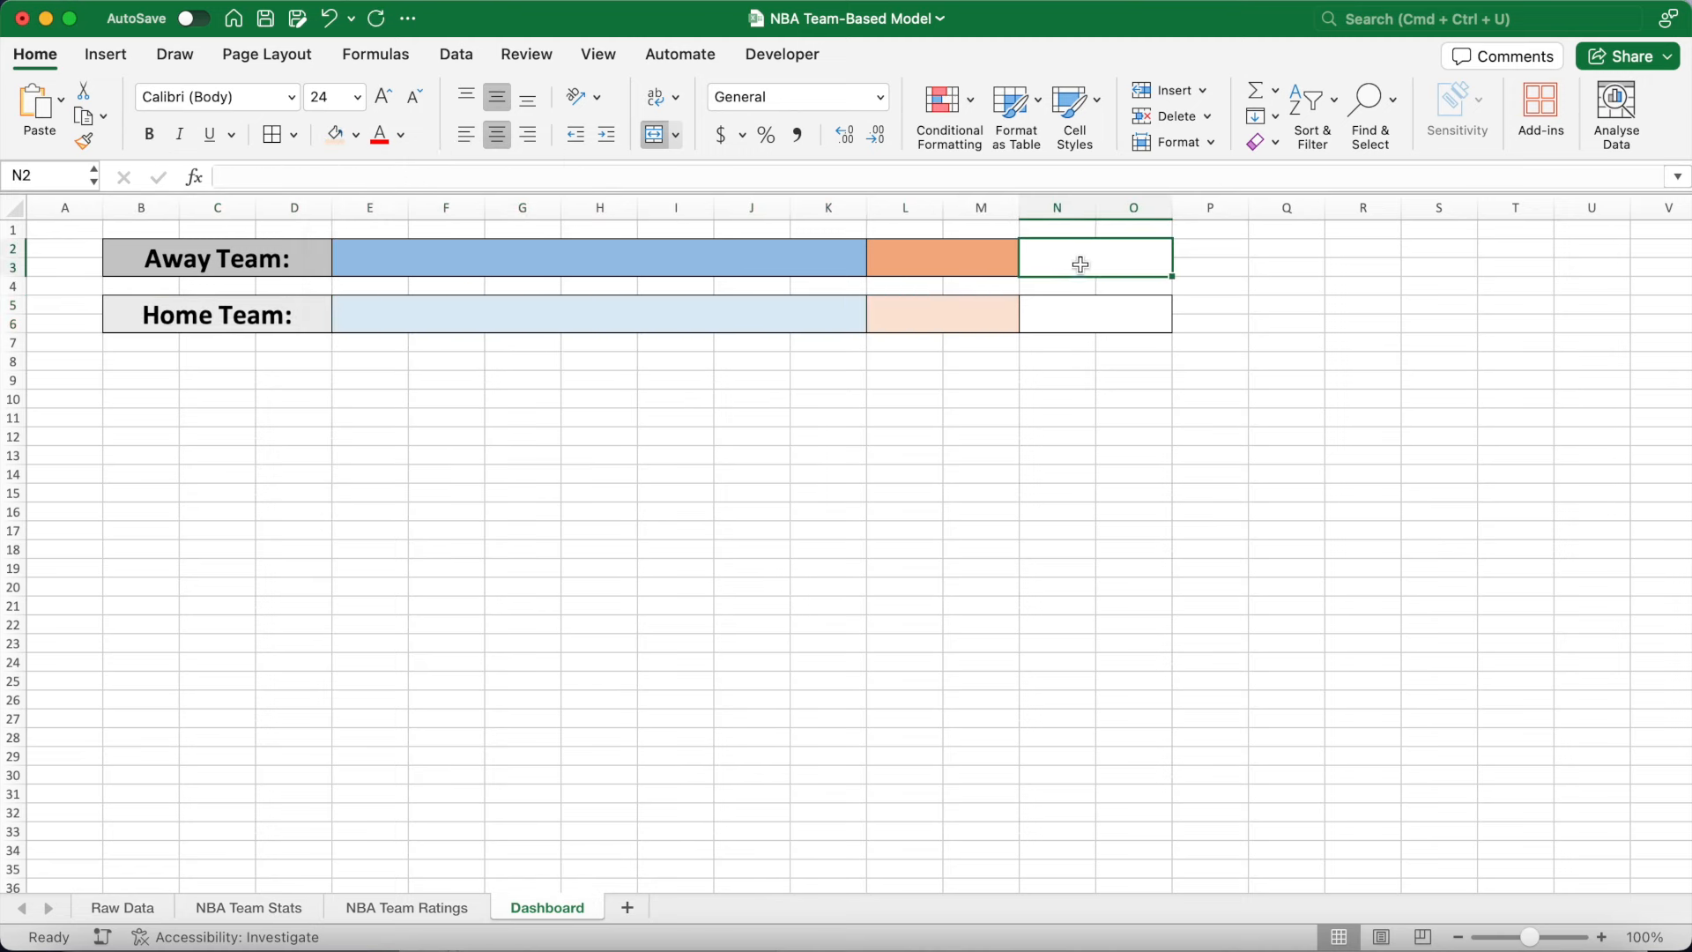
{"action": "left_click", "coordinate": [1090, 311], "text": "super"}
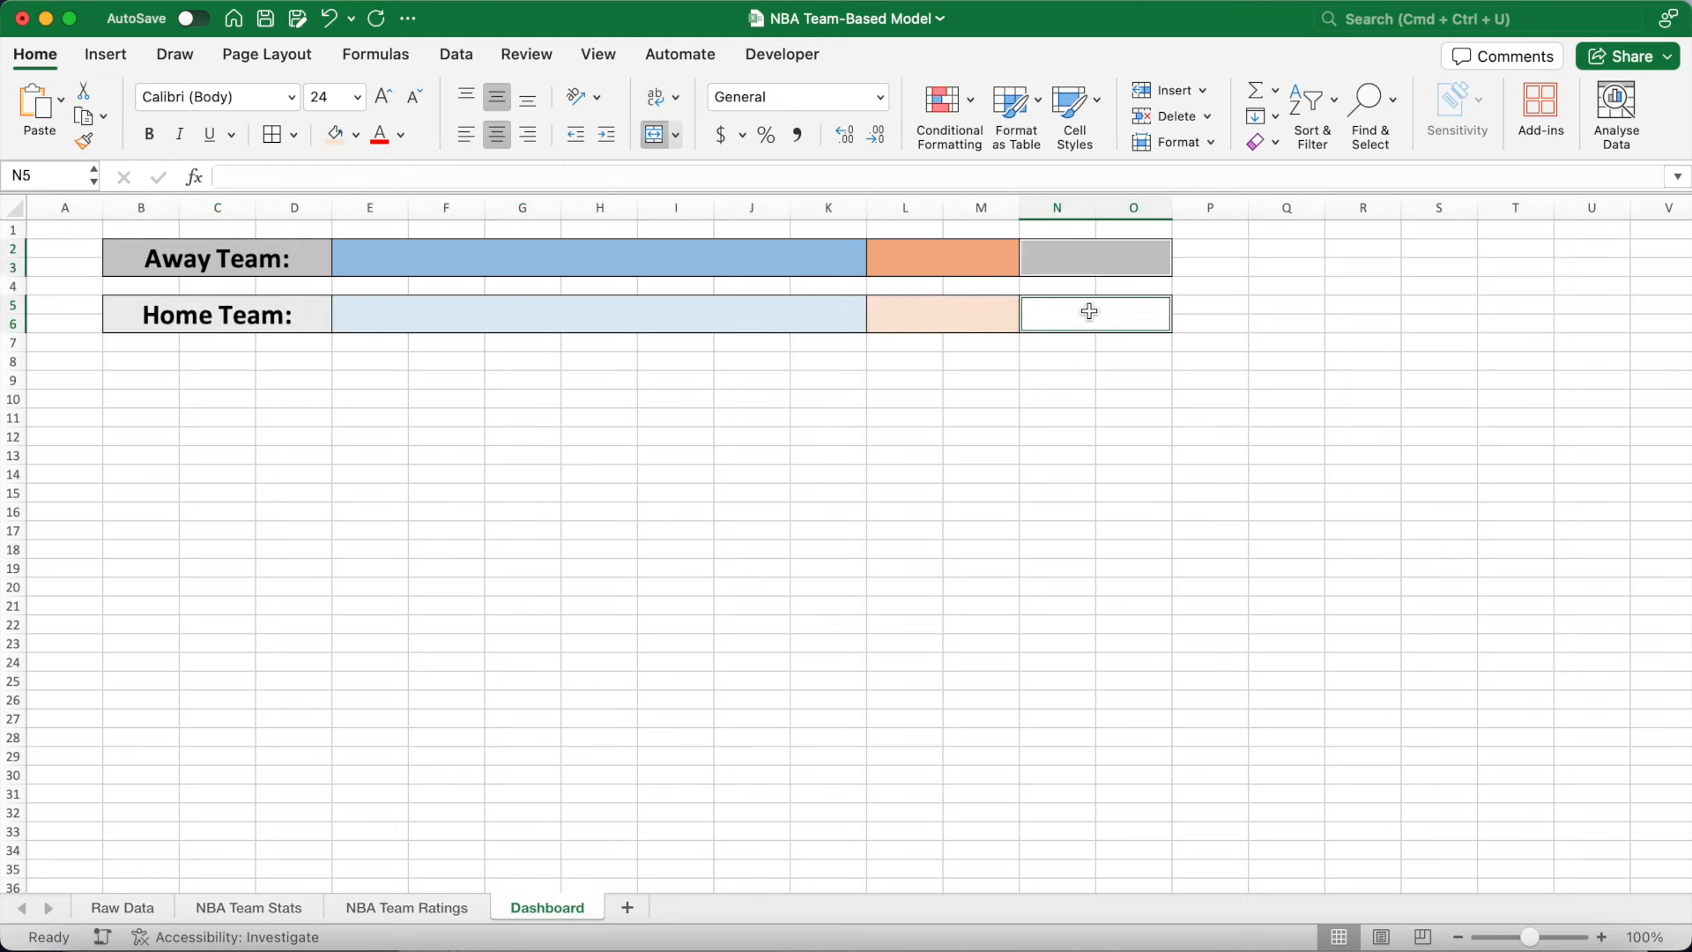
{"action": "left_click", "coordinate": [970, 98]}
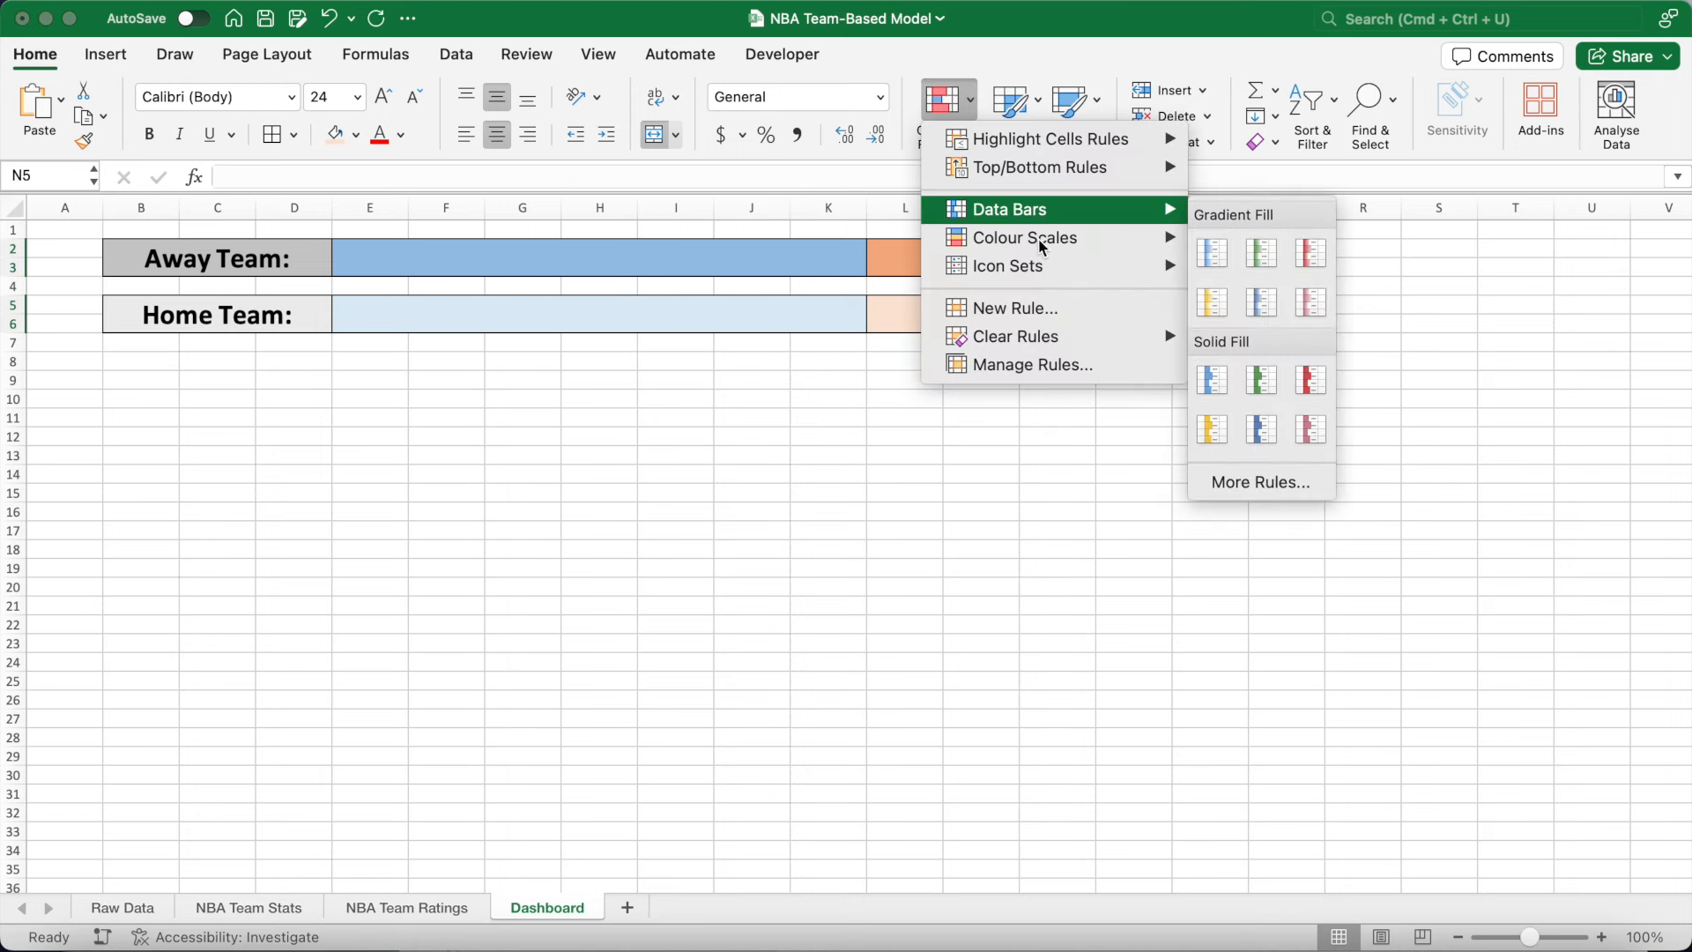
{"action": "mouse_move", "coordinate": [1052, 246]}
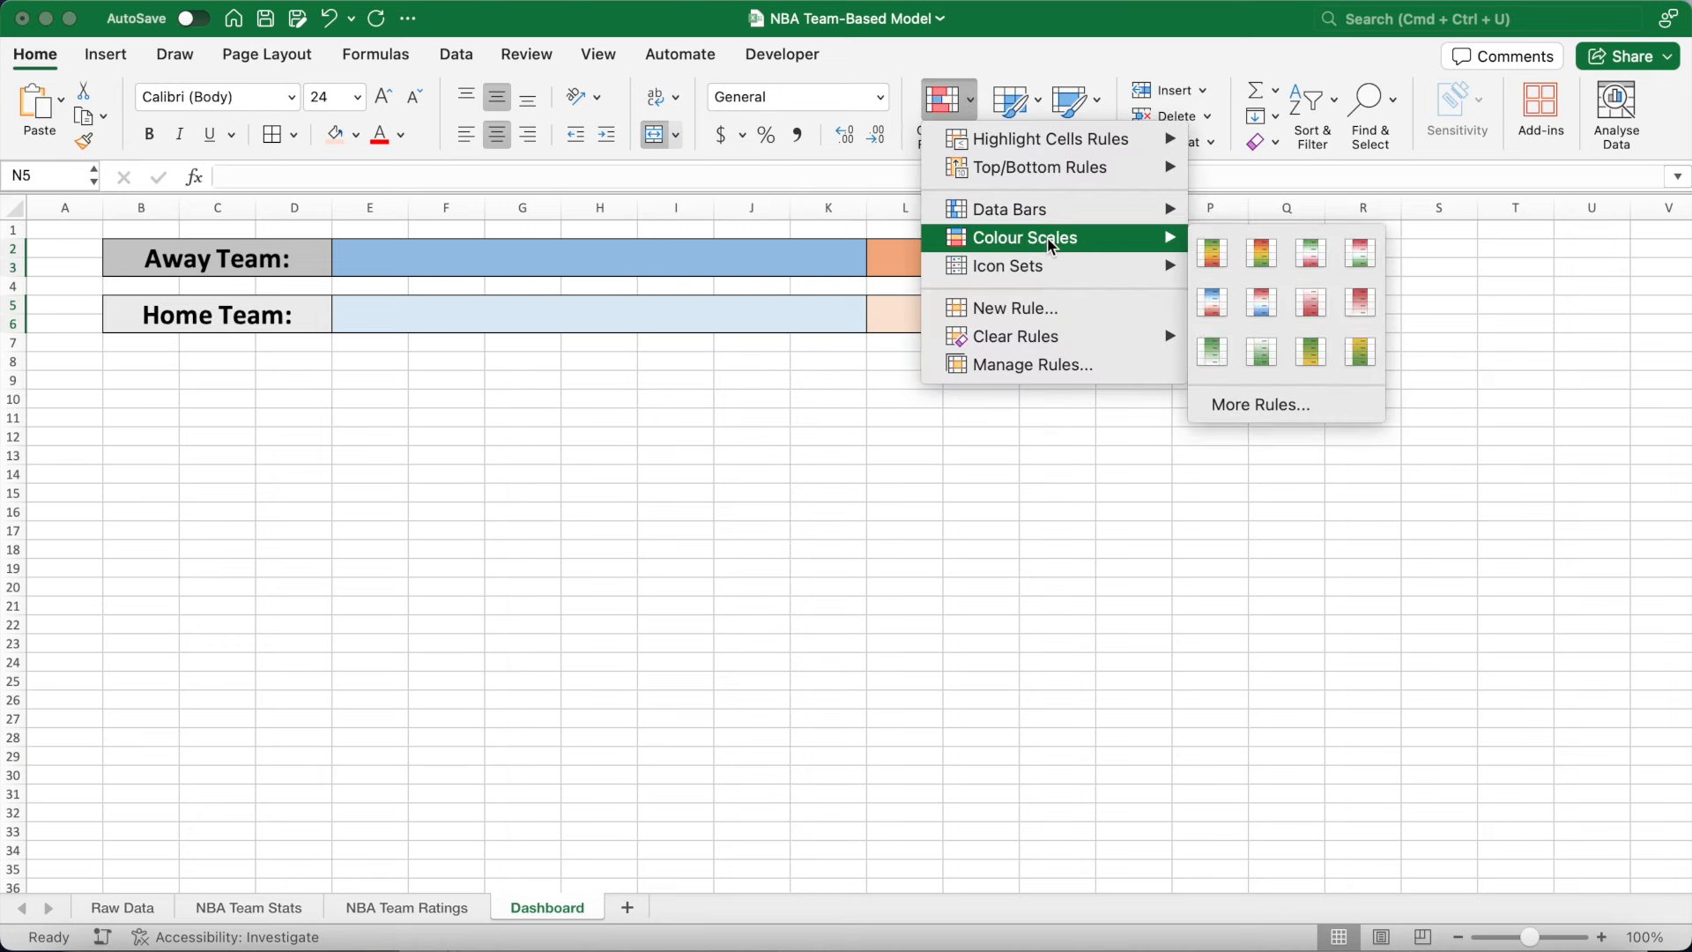
{"action": "left_click", "coordinate": [1214, 255]}
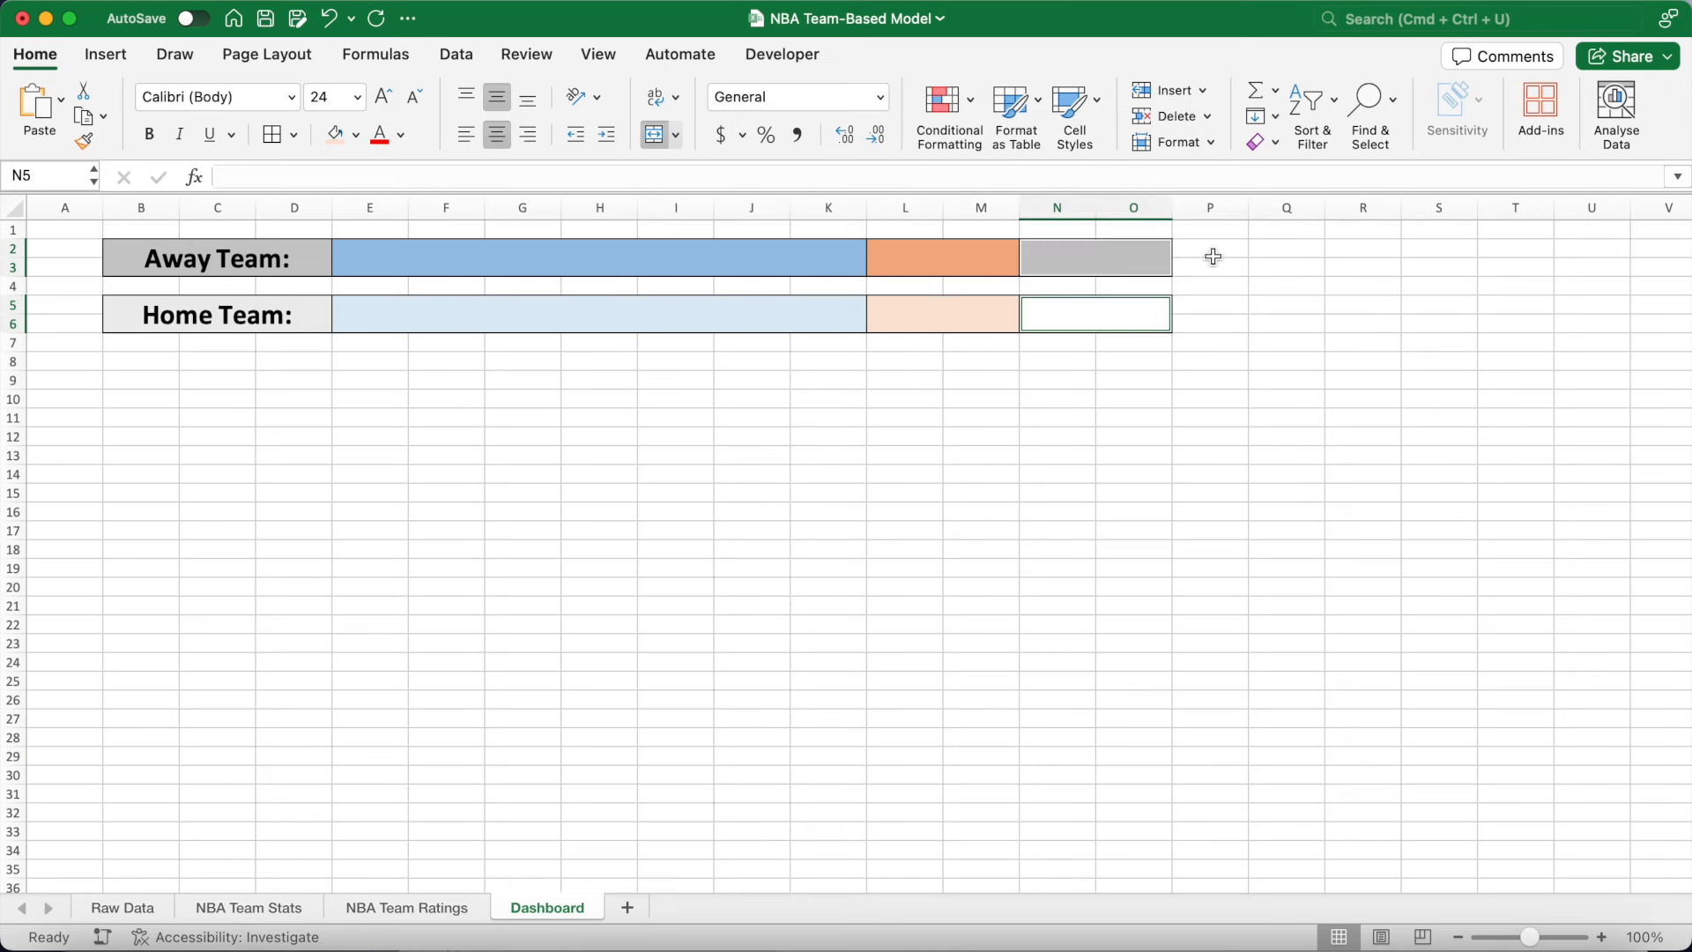
{"action": "left_click", "coordinate": [680, 364]}
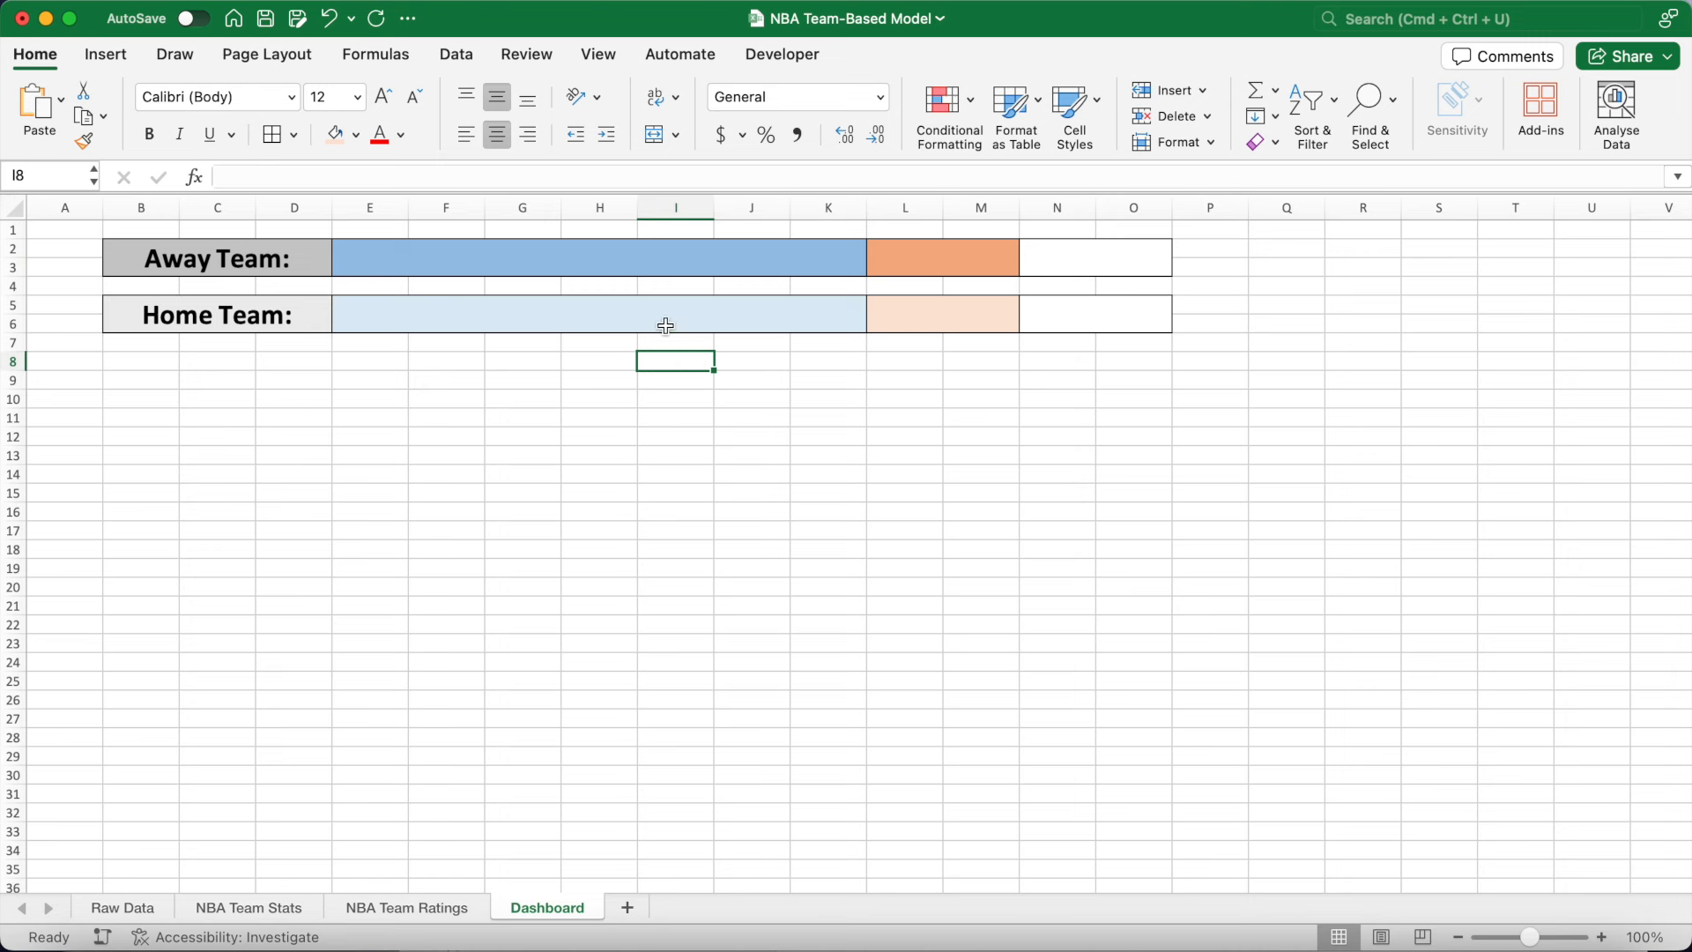
Add list data validation to the team cells E2 and E5 with the source ='NBA Team Ratings'!$A$2:$A$31.
{"action": "left_click", "coordinate": [632, 262]}
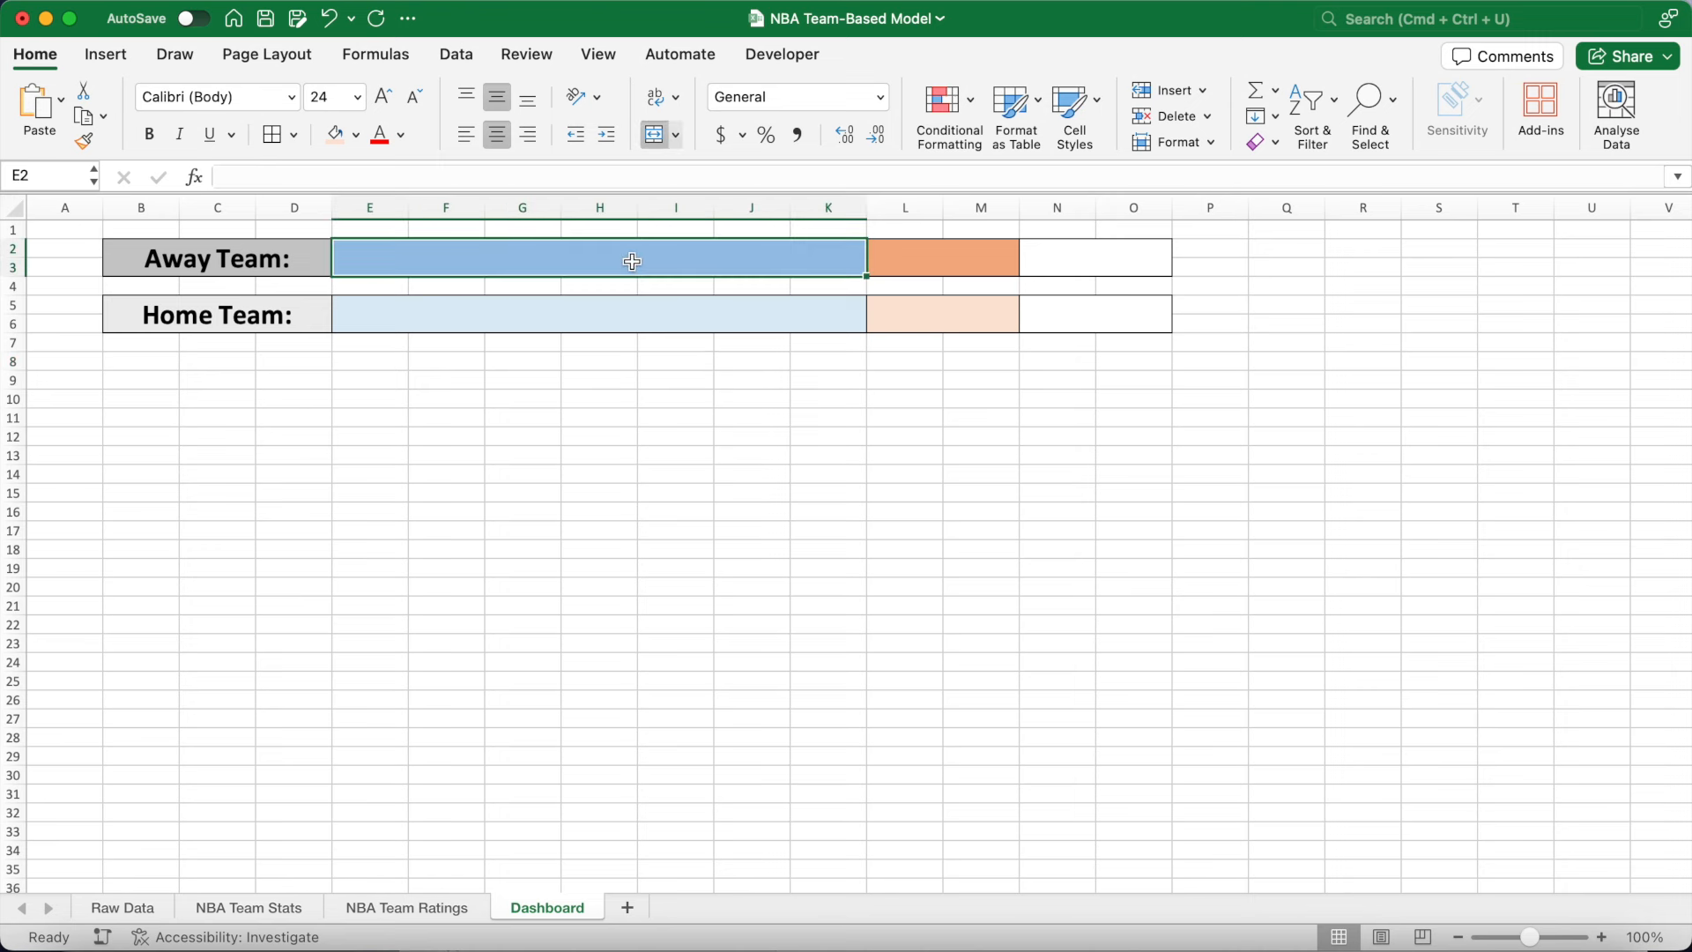
{"action": "left_click", "coordinate": [587, 319]}
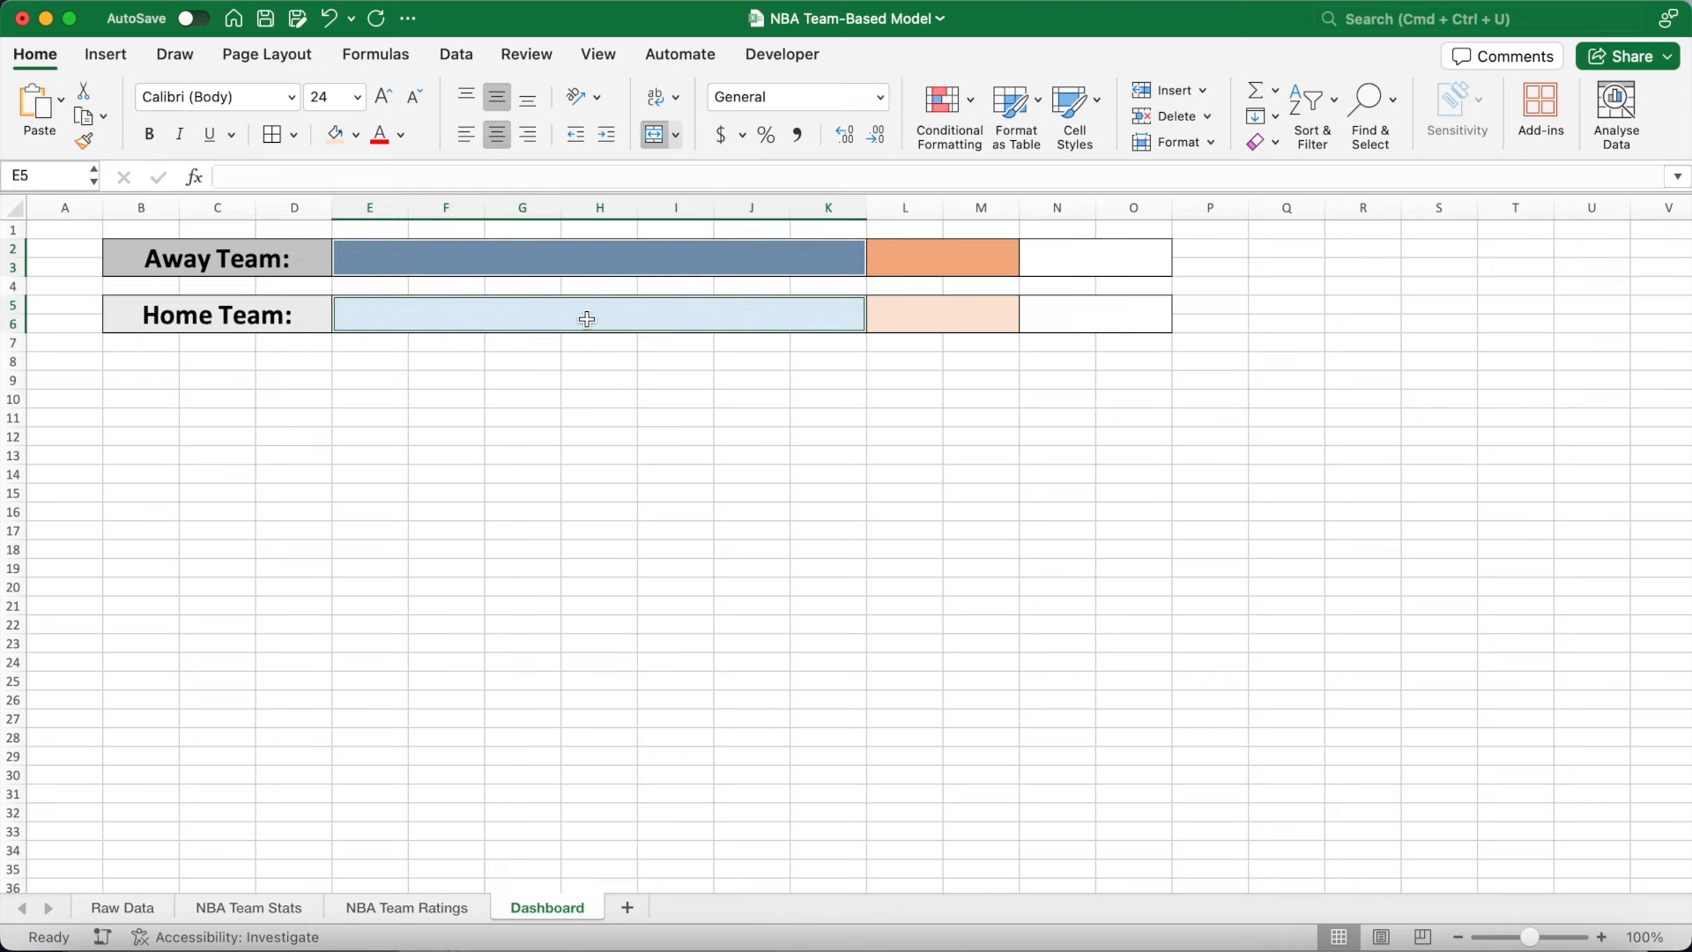
{"action": "left_click", "coordinate": [457, 55]}
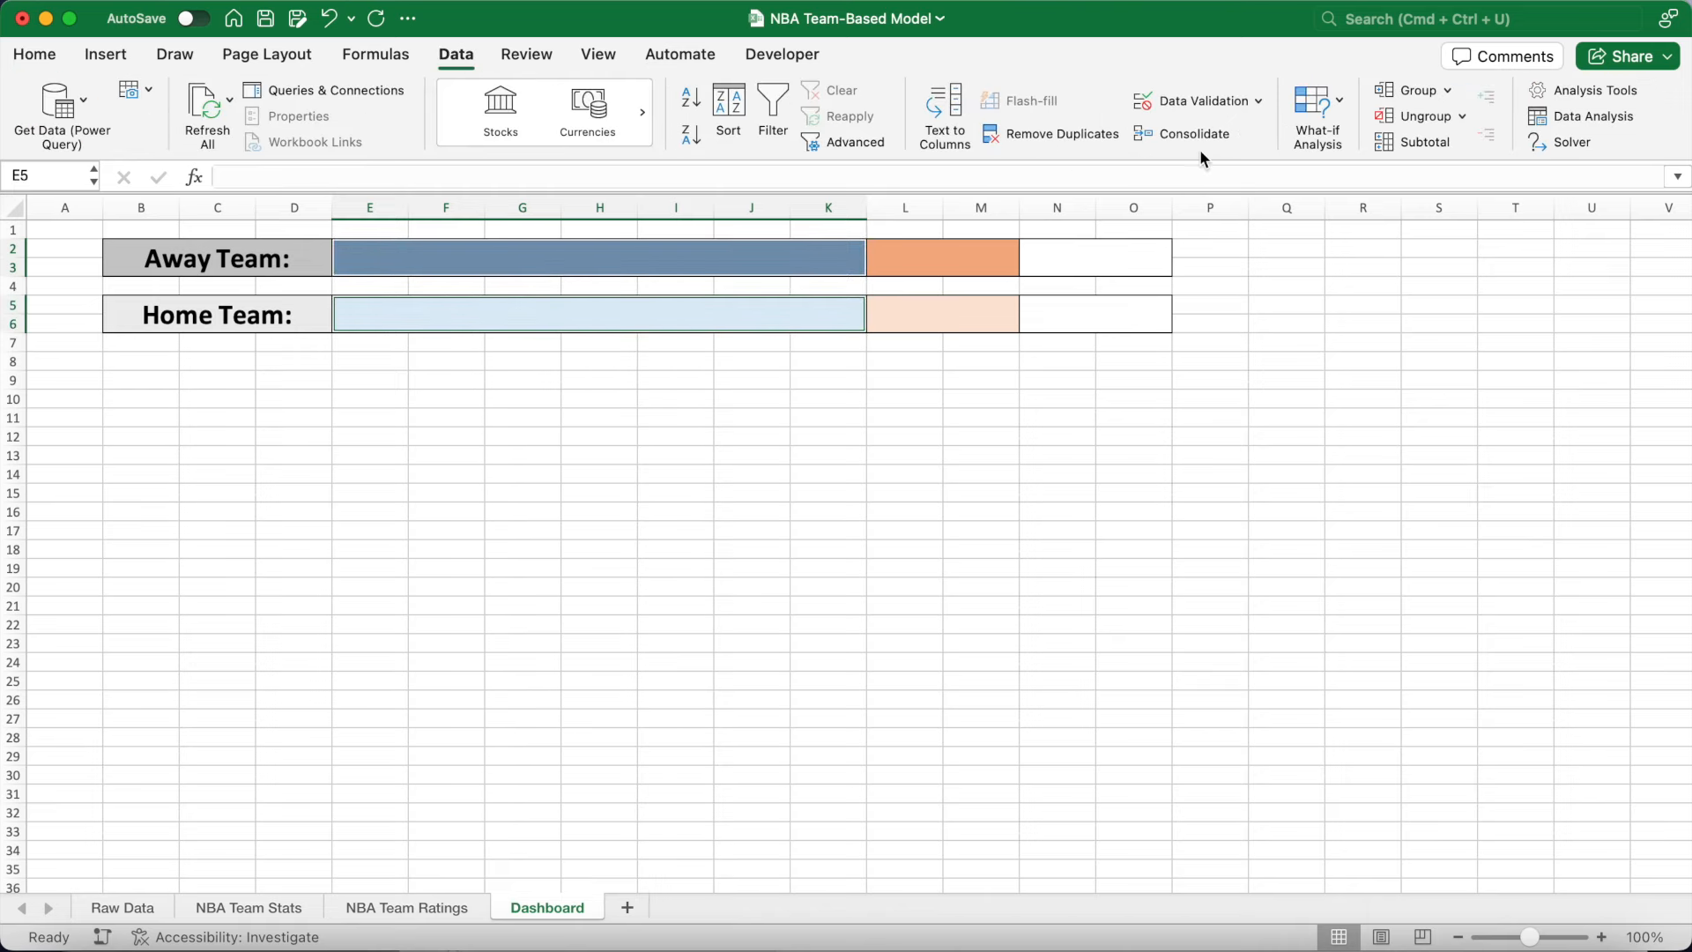
{"action": "left_click", "coordinate": [1223, 103]}
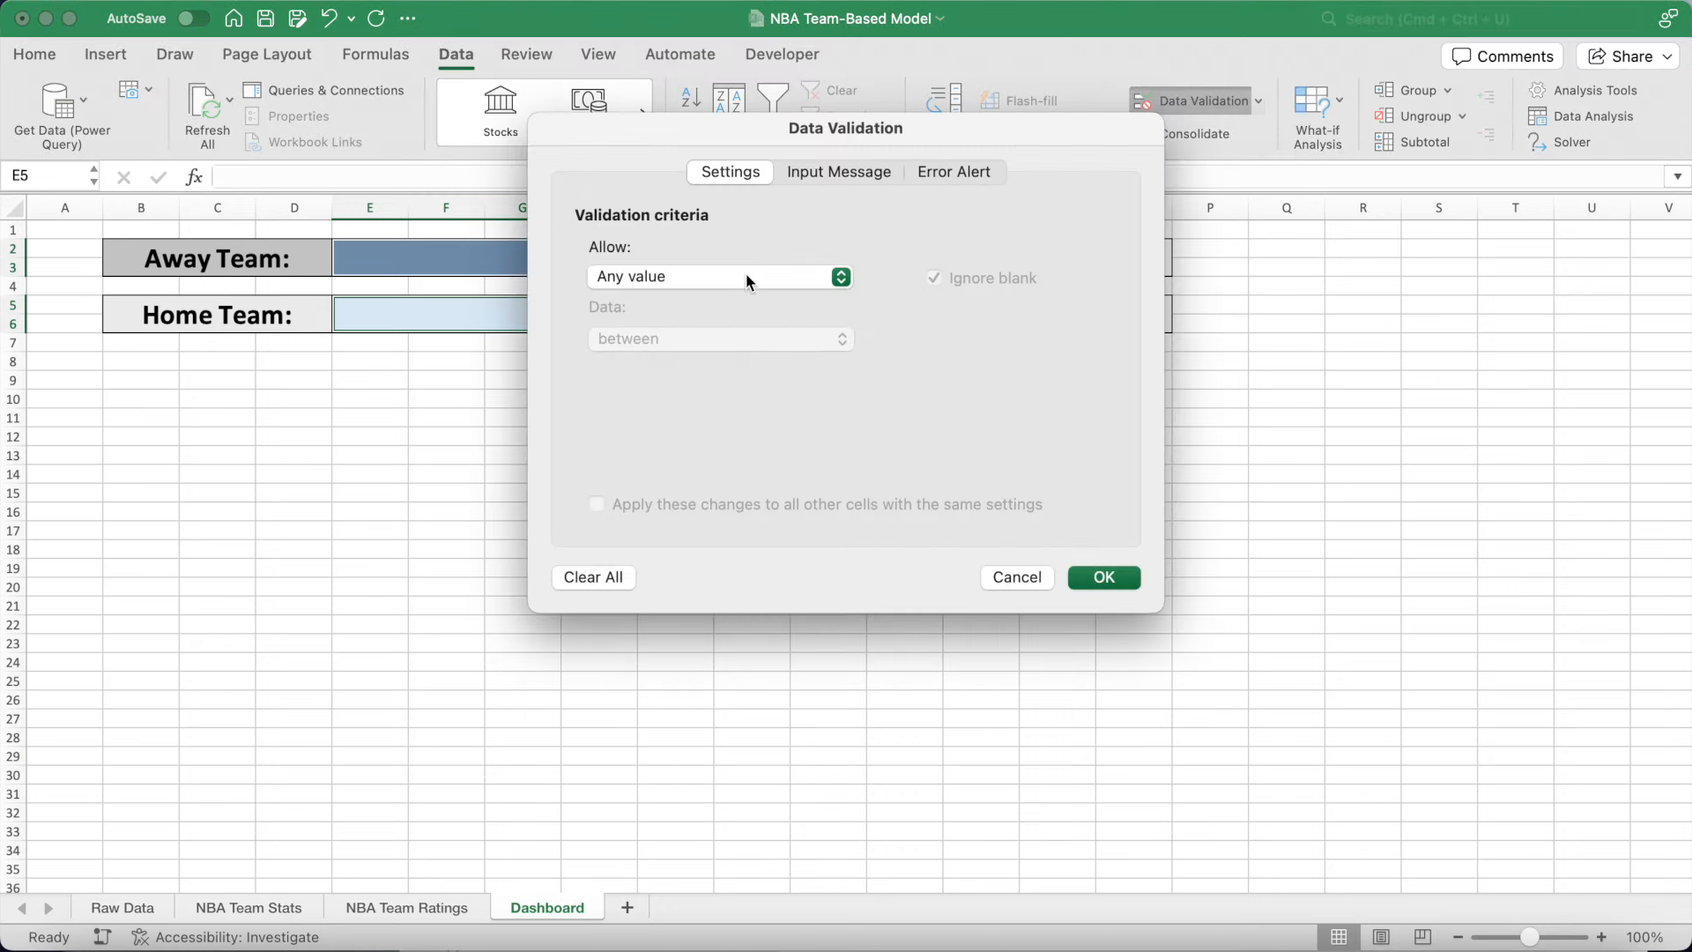
{"action": "left_click", "coordinate": [746, 276]}
{"action": "left_click", "coordinate": [726, 346]}
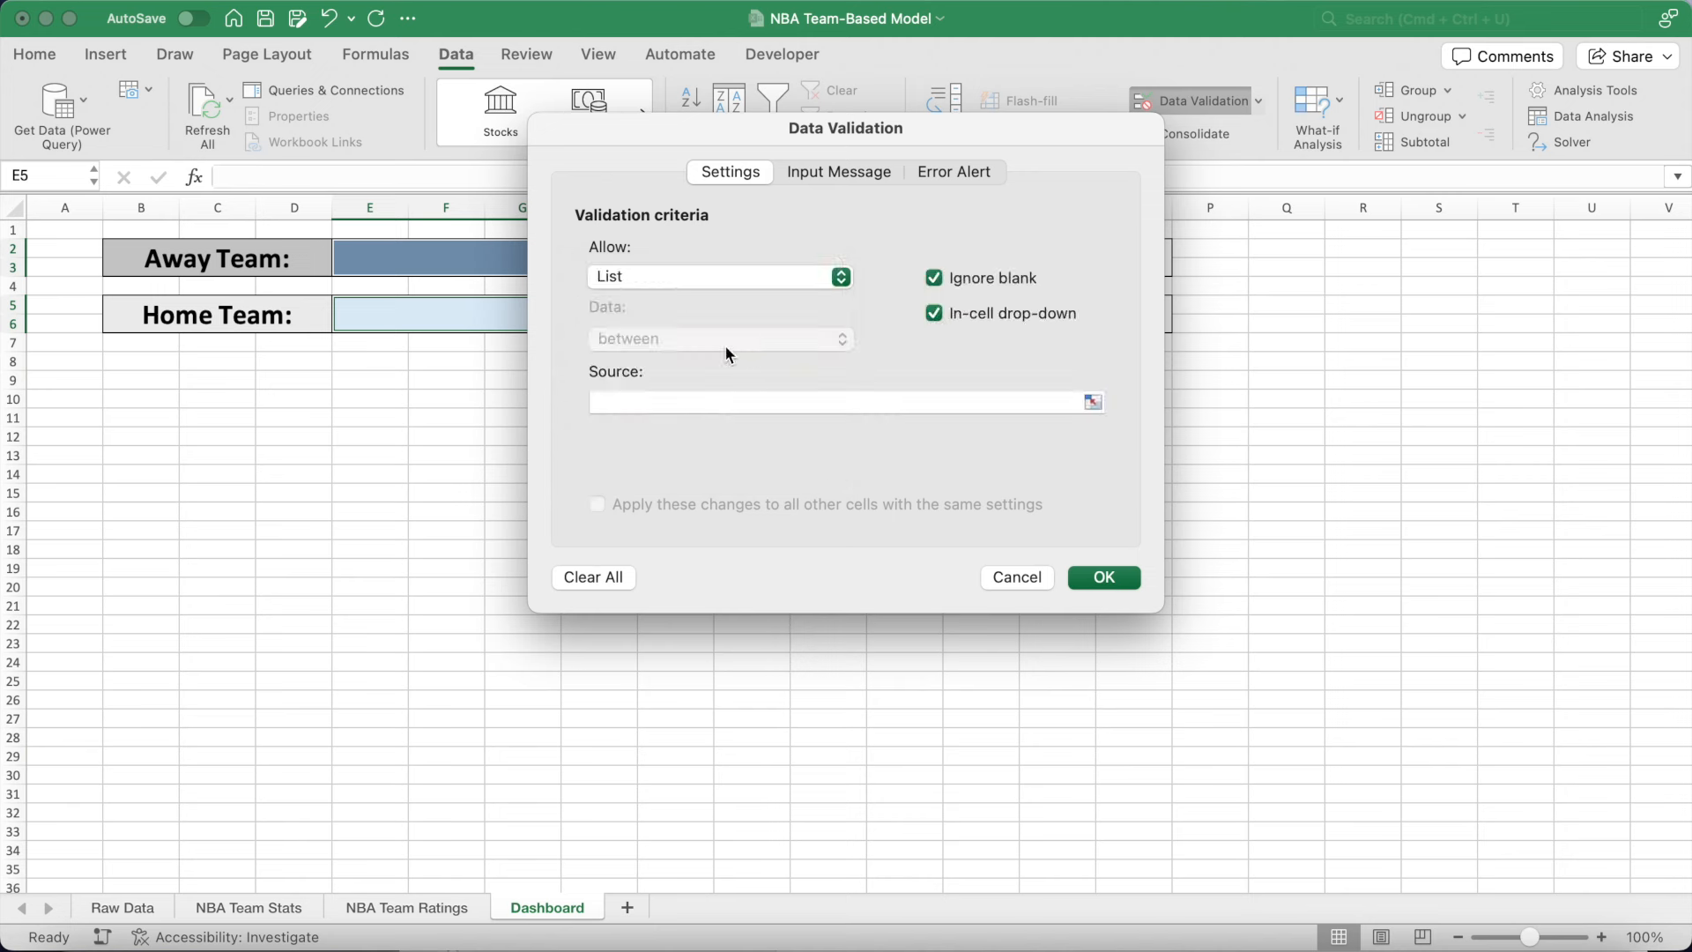
{"action": "left_click", "coordinate": [709, 402]}
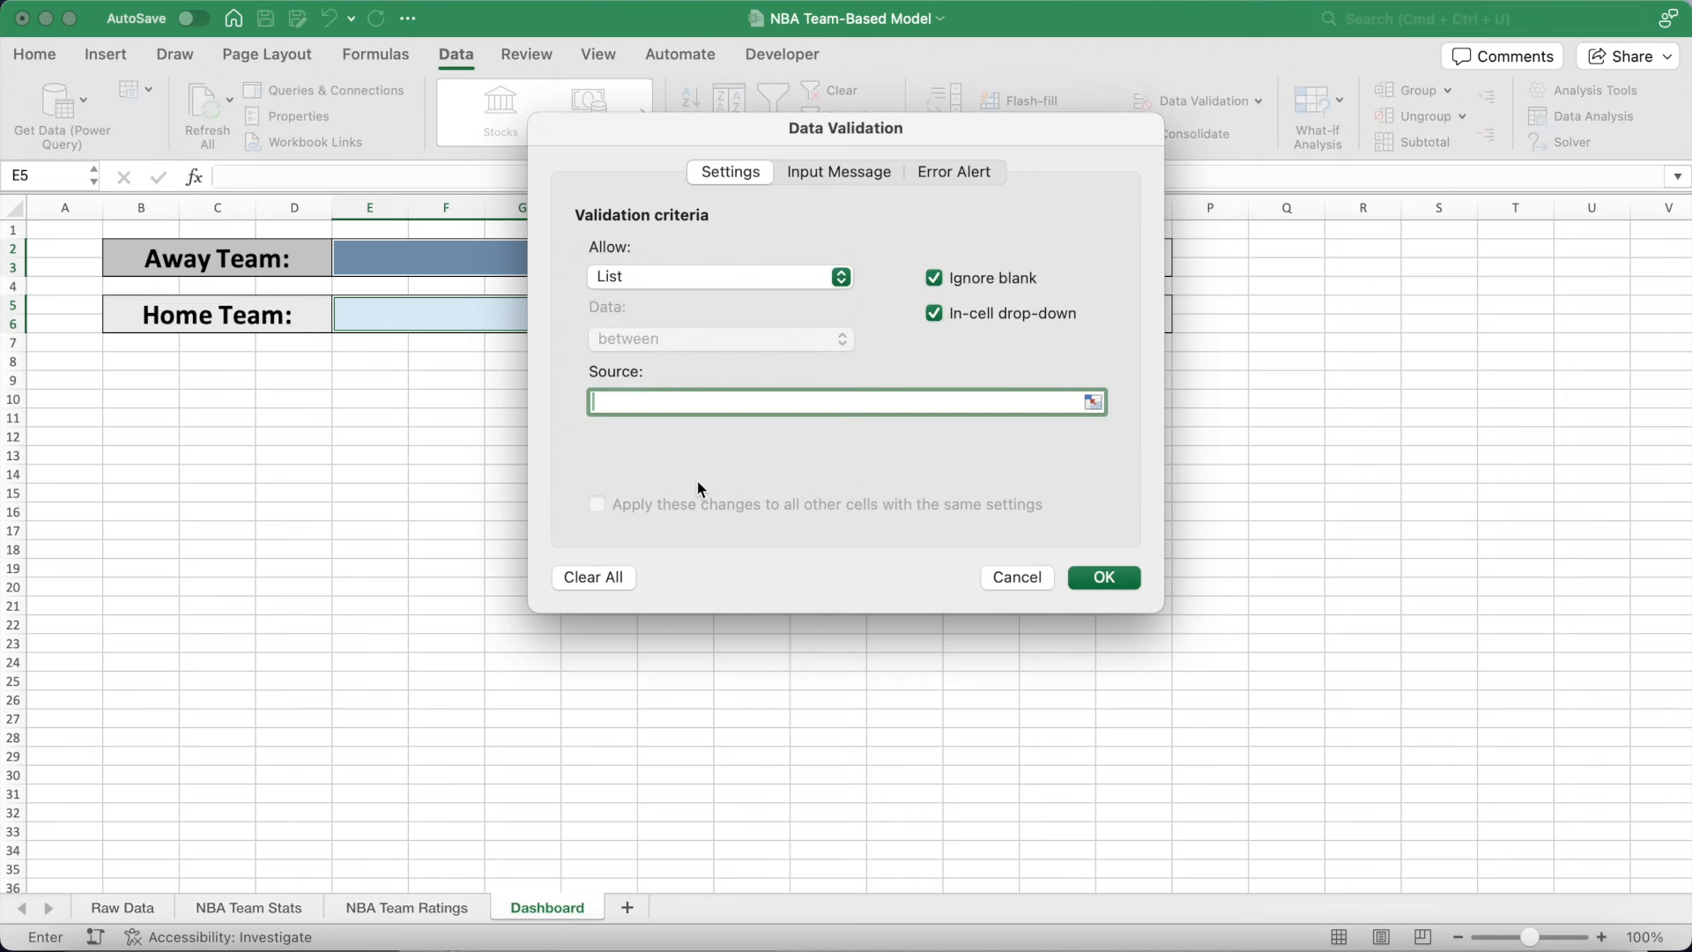
{"action": "type", "text": "="}
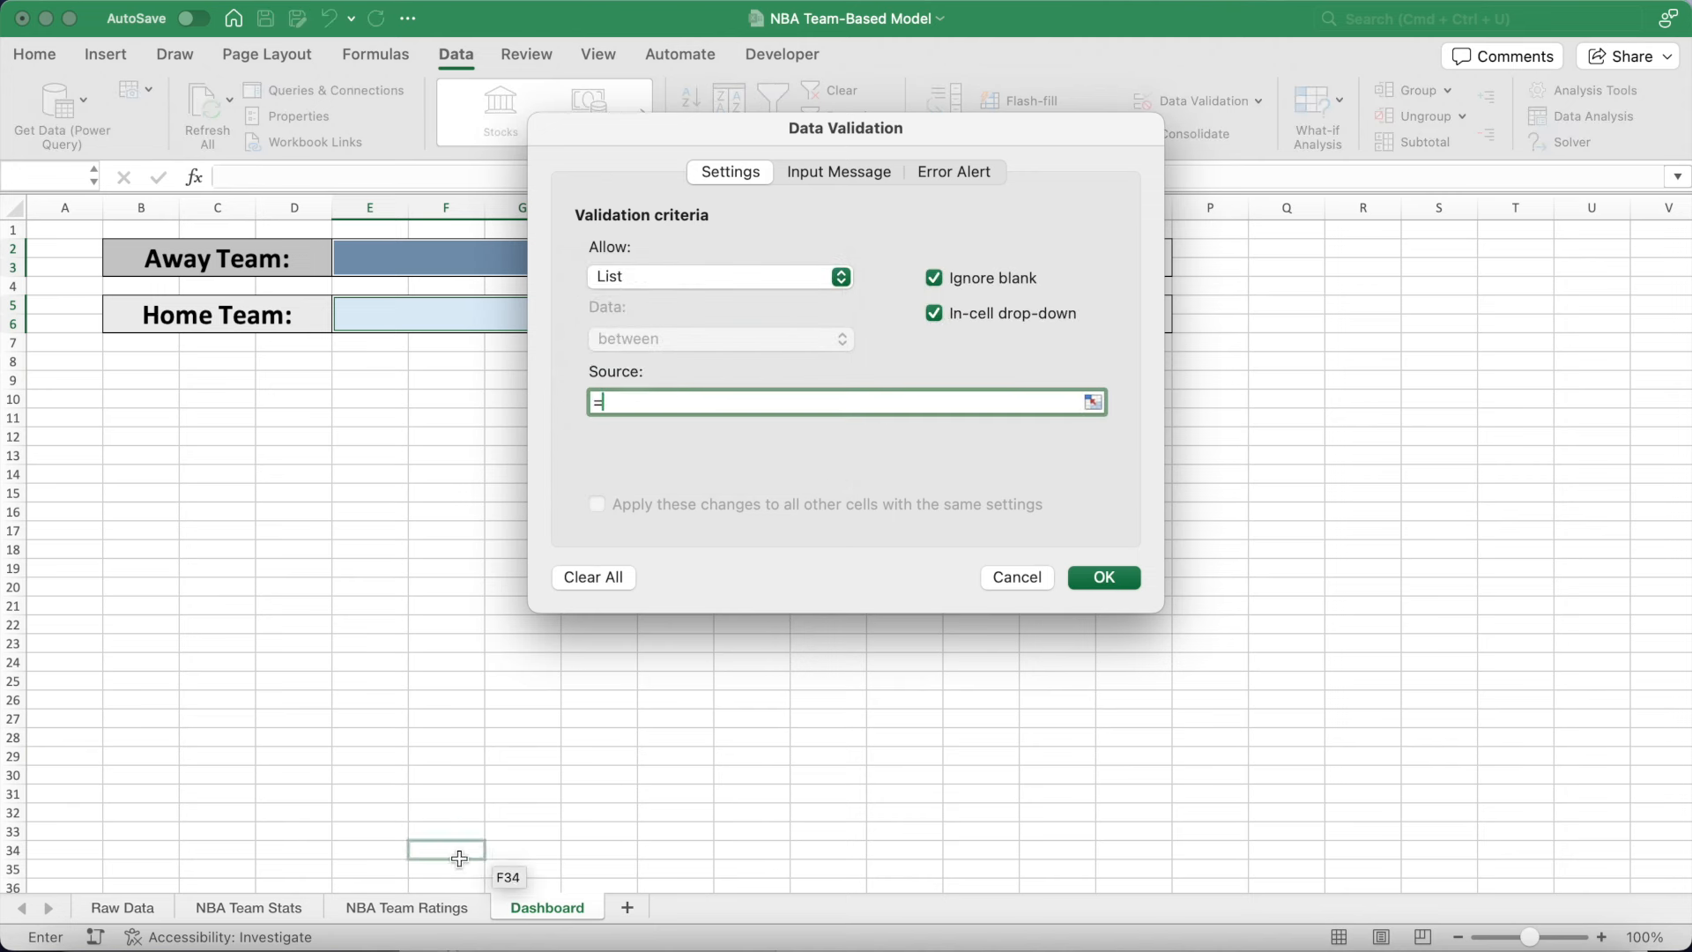
{"action": "left_click", "coordinate": [421, 906]}
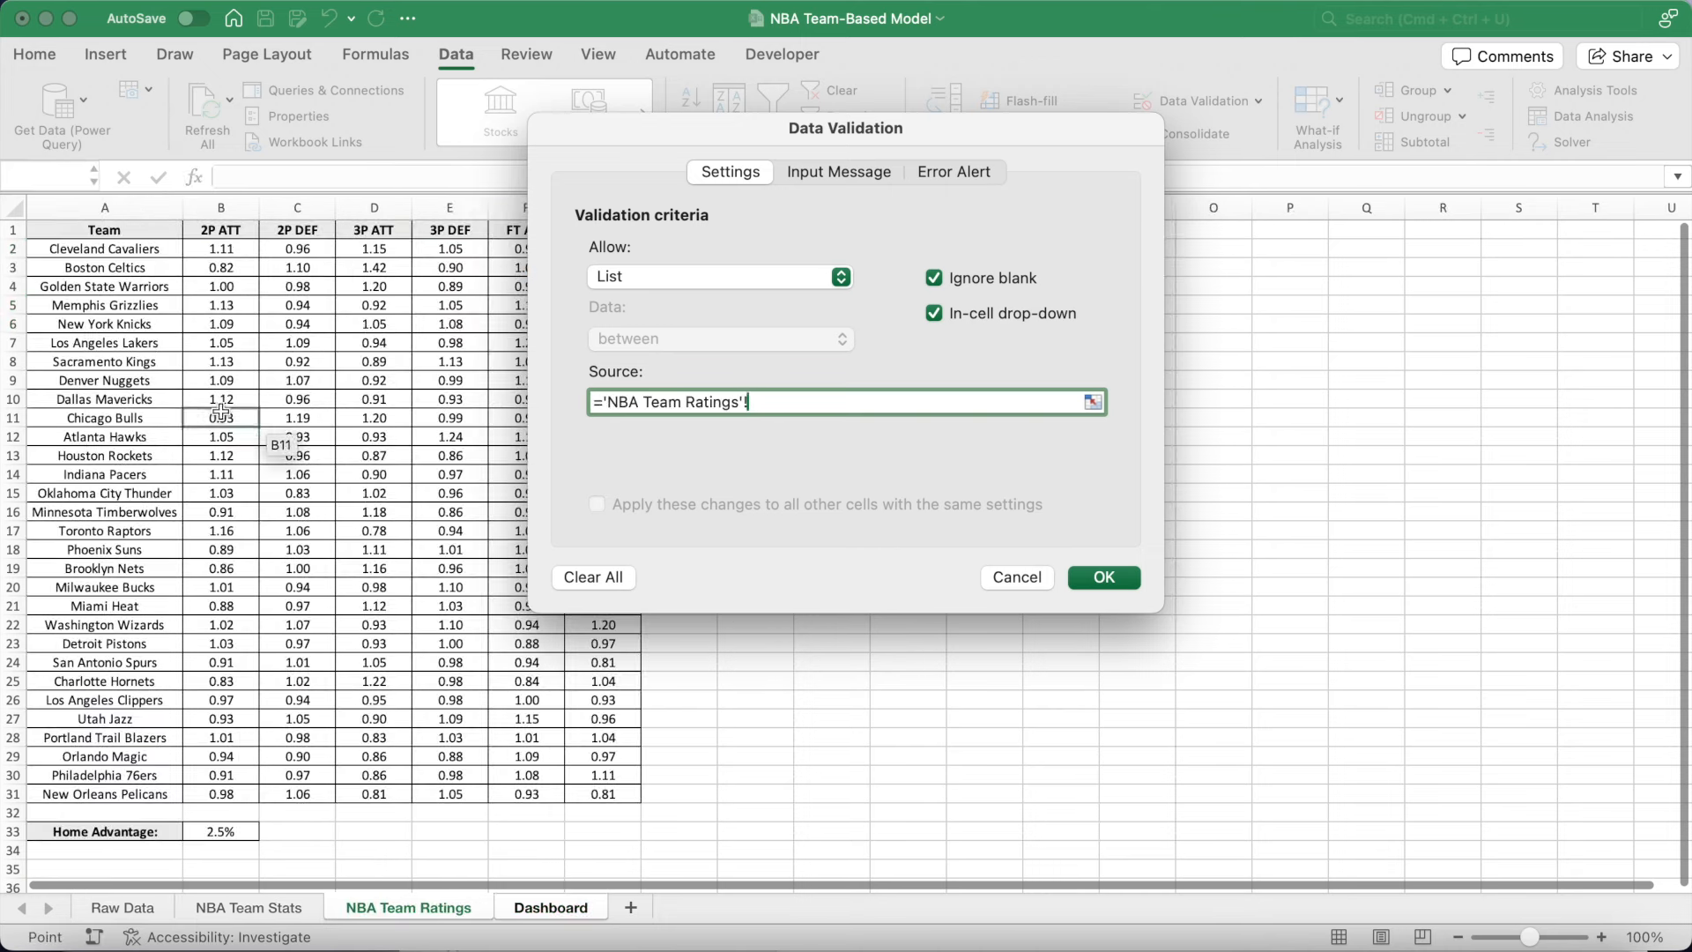
{"action": "left_click_drag", "start_coordinate": [163, 255], "coordinate": [166, 799]}
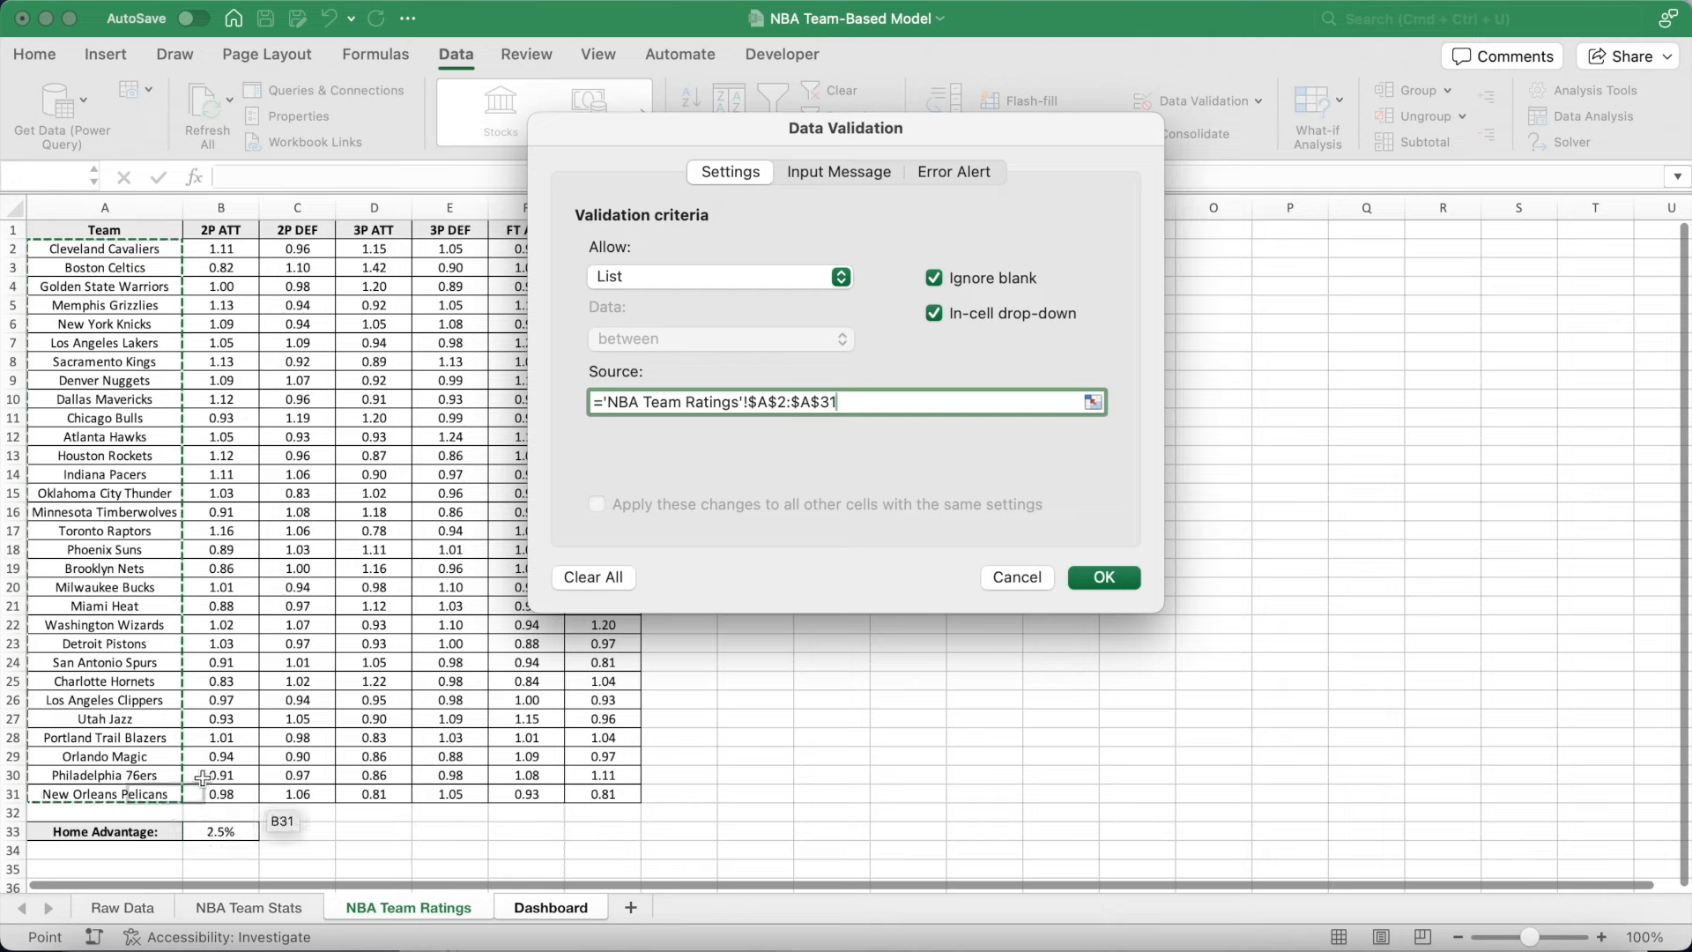
{"action": "left_click", "coordinate": [1102, 579]}
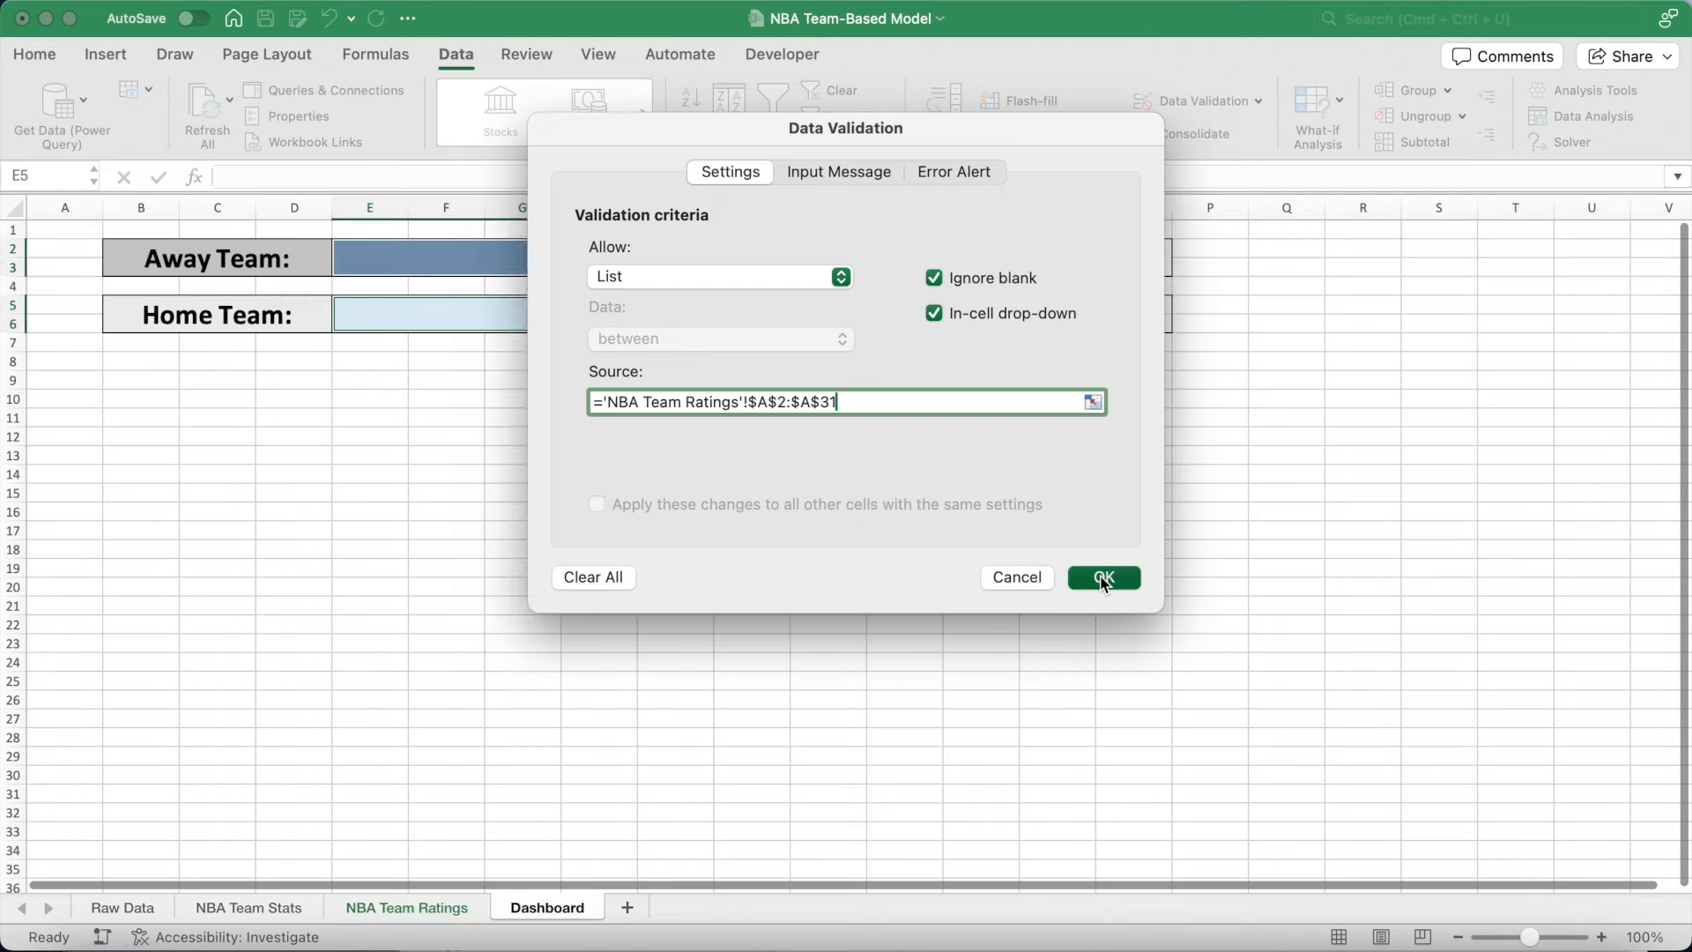
Choose Atlanta Hawks as the away team from the drop-down list in E2.
{"action": "left_click", "coordinate": [687, 263]}
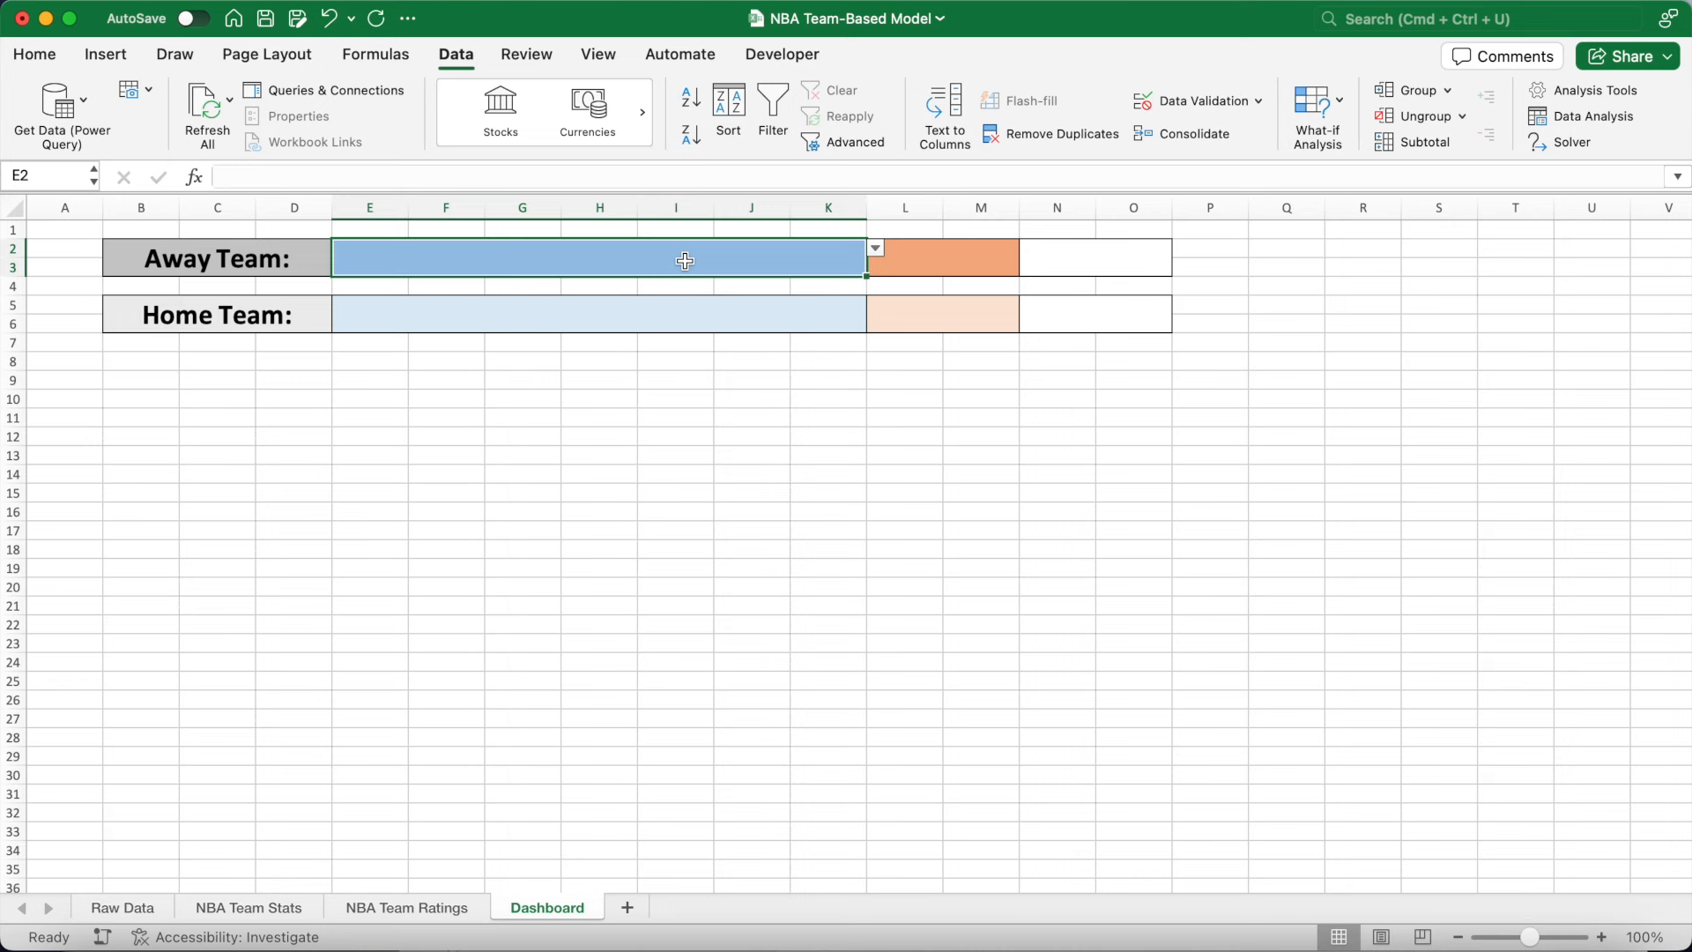
{"action": "left_click", "coordinate": [876, 253]}
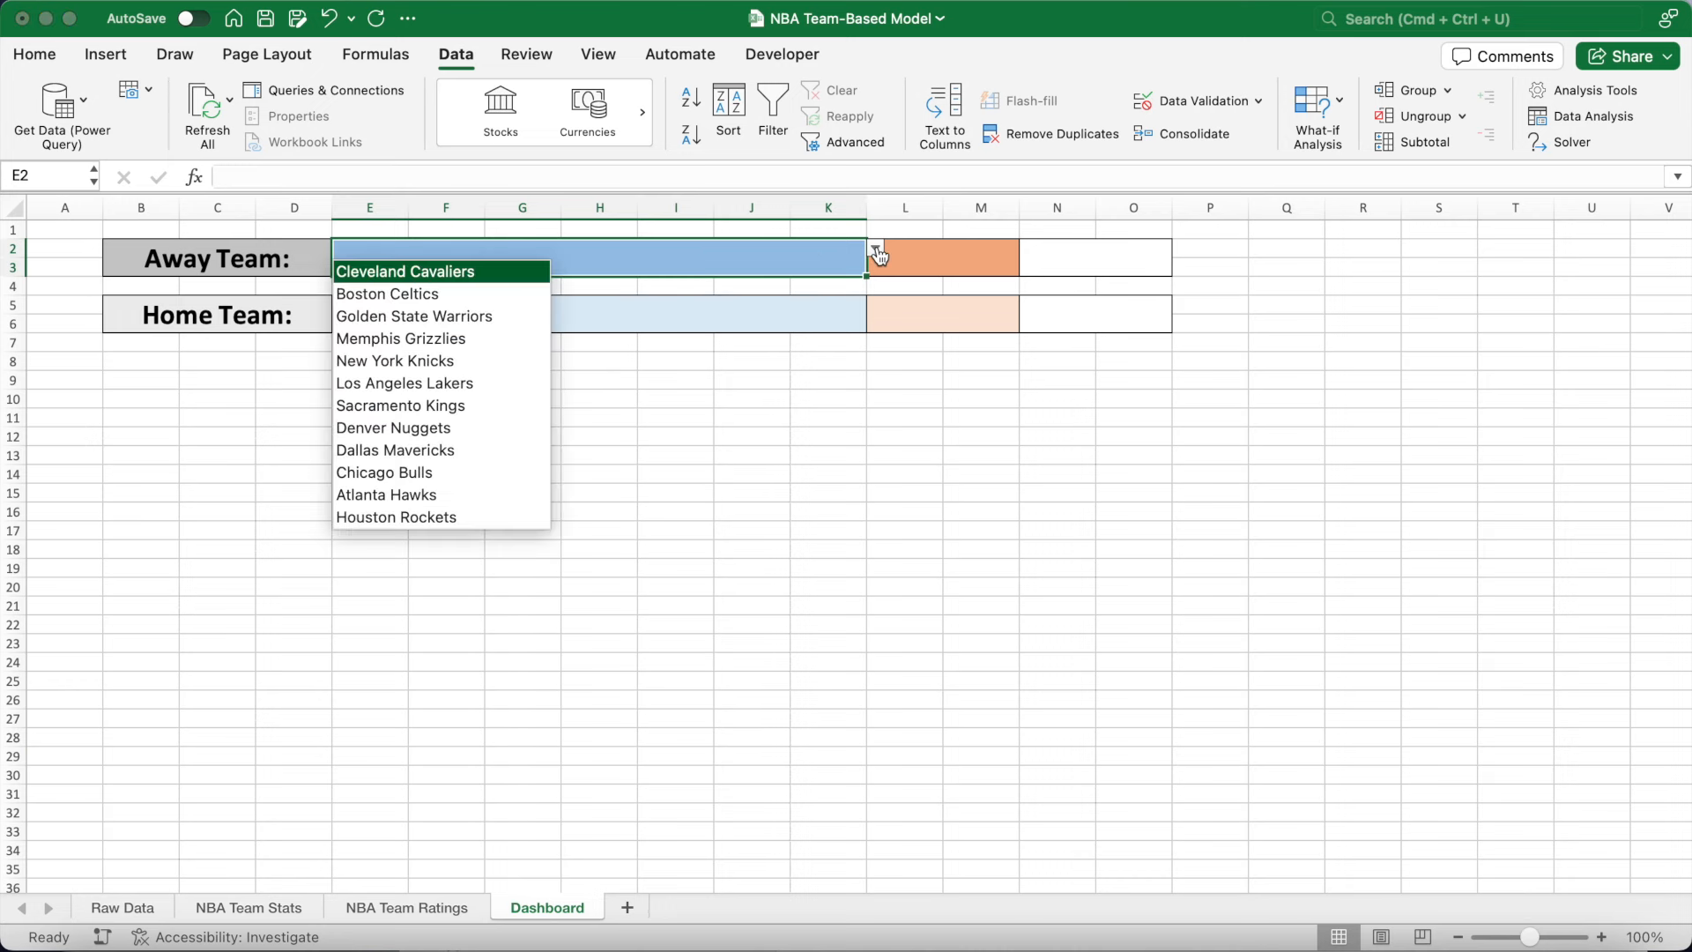
{"action": "scroll", "coordinate": [471, 493], "scroll_direction": "down", "scroll_amount": 5}
{"action": "scroll", "coordinate": [471, 500], "scroll_direction": "down", "scroll_amount": 4}
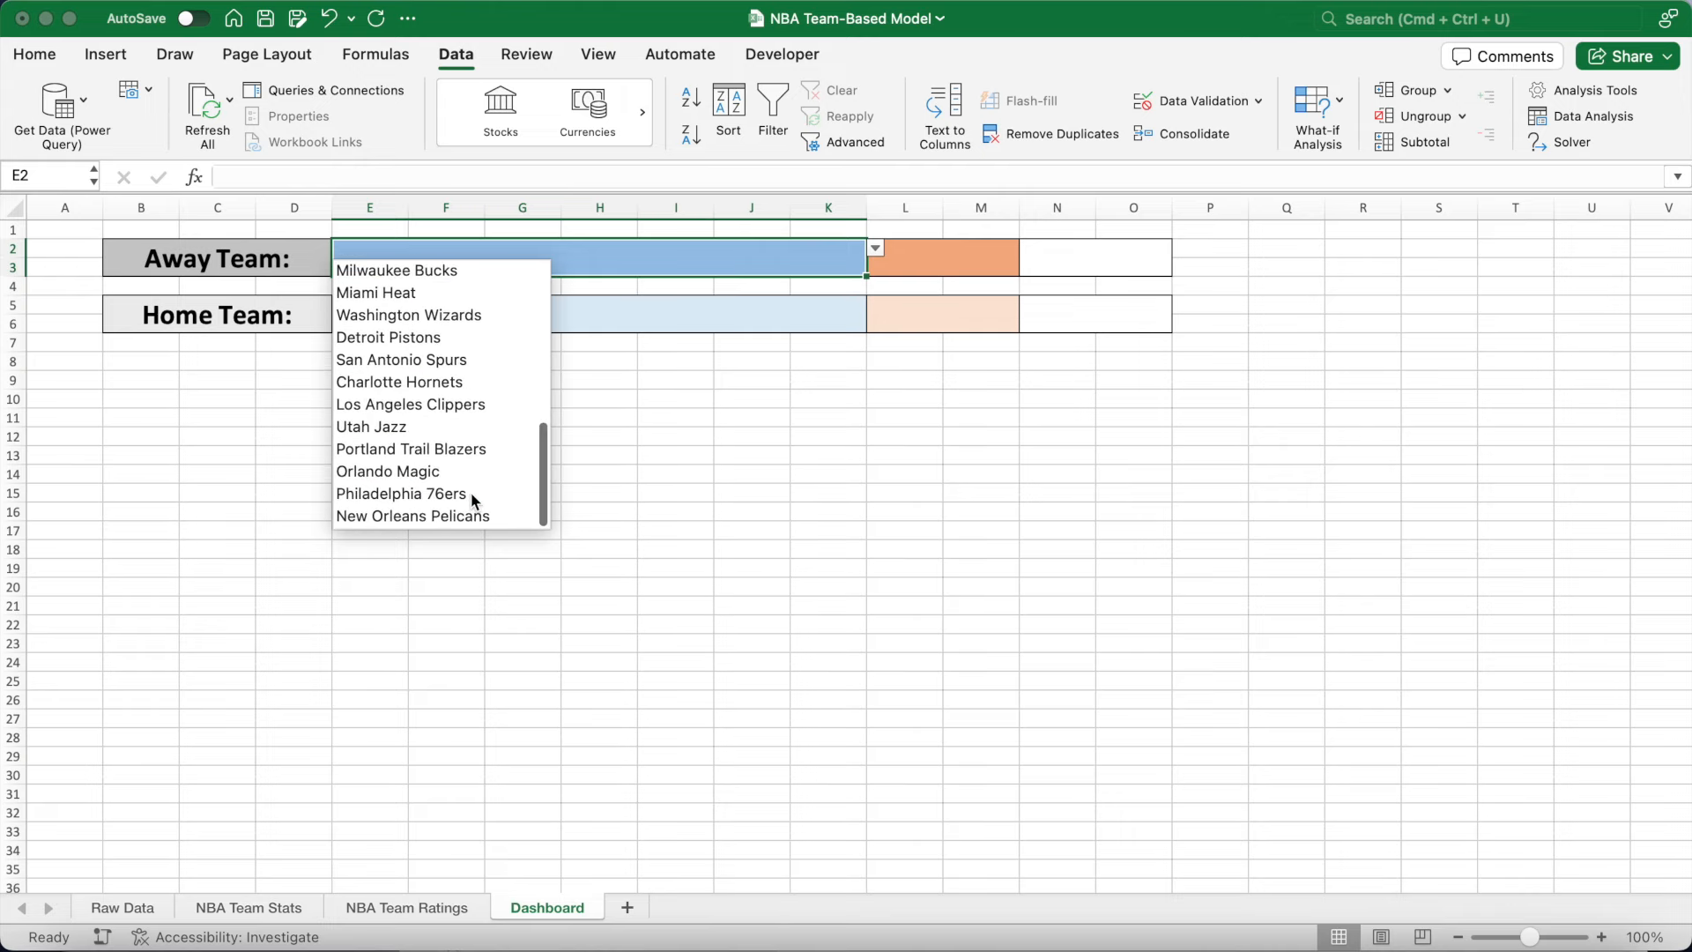
{"action": "scroll", "coordinate": [471, 501], "scroll_direction": "up", "scroll_amount": 3}
{"action": "scroll", "coordinate": [470, 500], "scroll_direction": "up", "scroll_amount": 3}
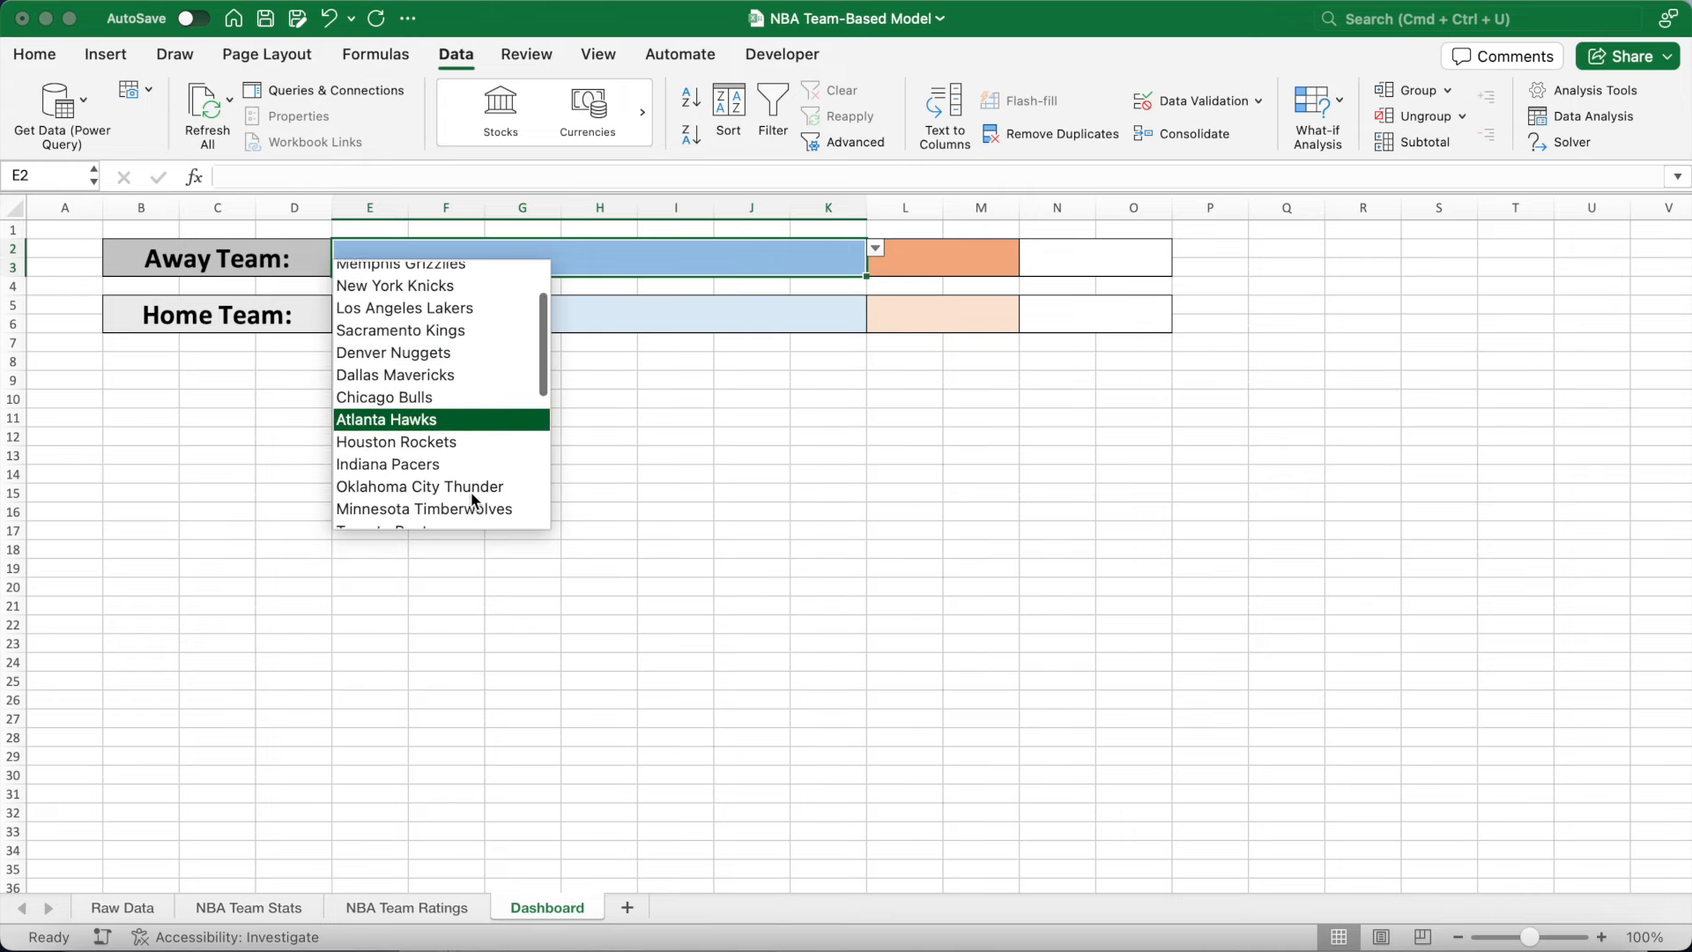
{"action": "left_click", "coordinate": [465, 426]}
Set the home team in E5 to Chicago Bulls.
{"action": "left_click", "coordinate": [639, 321]}
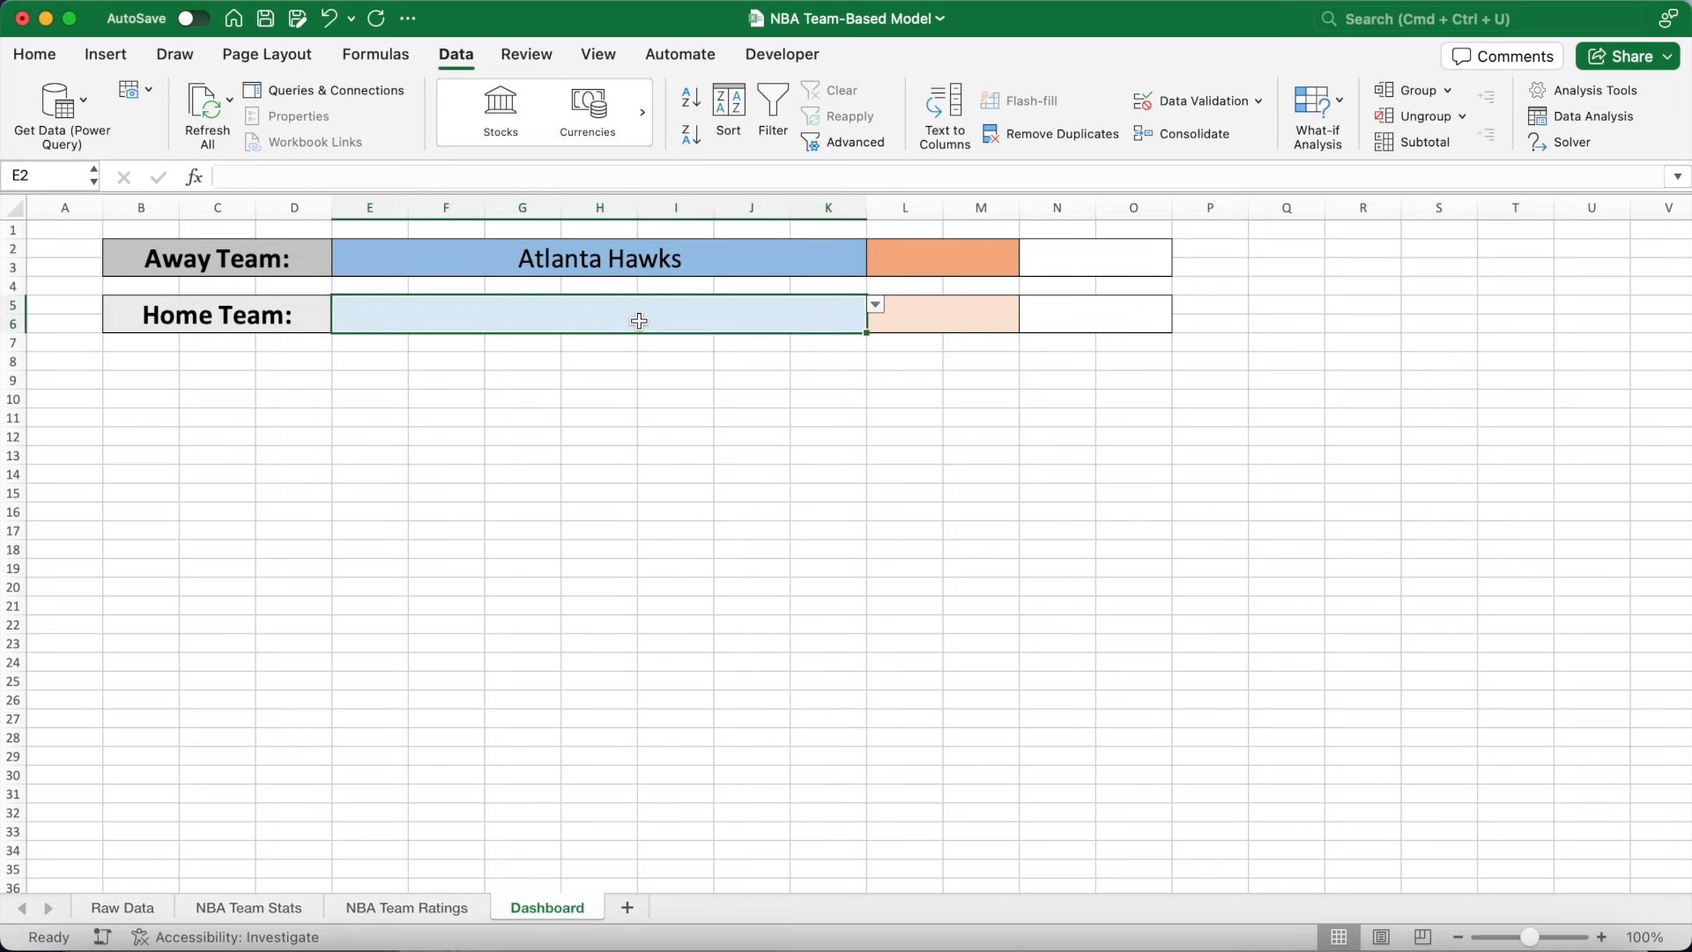
{"action": "type", "text": "Bull"}
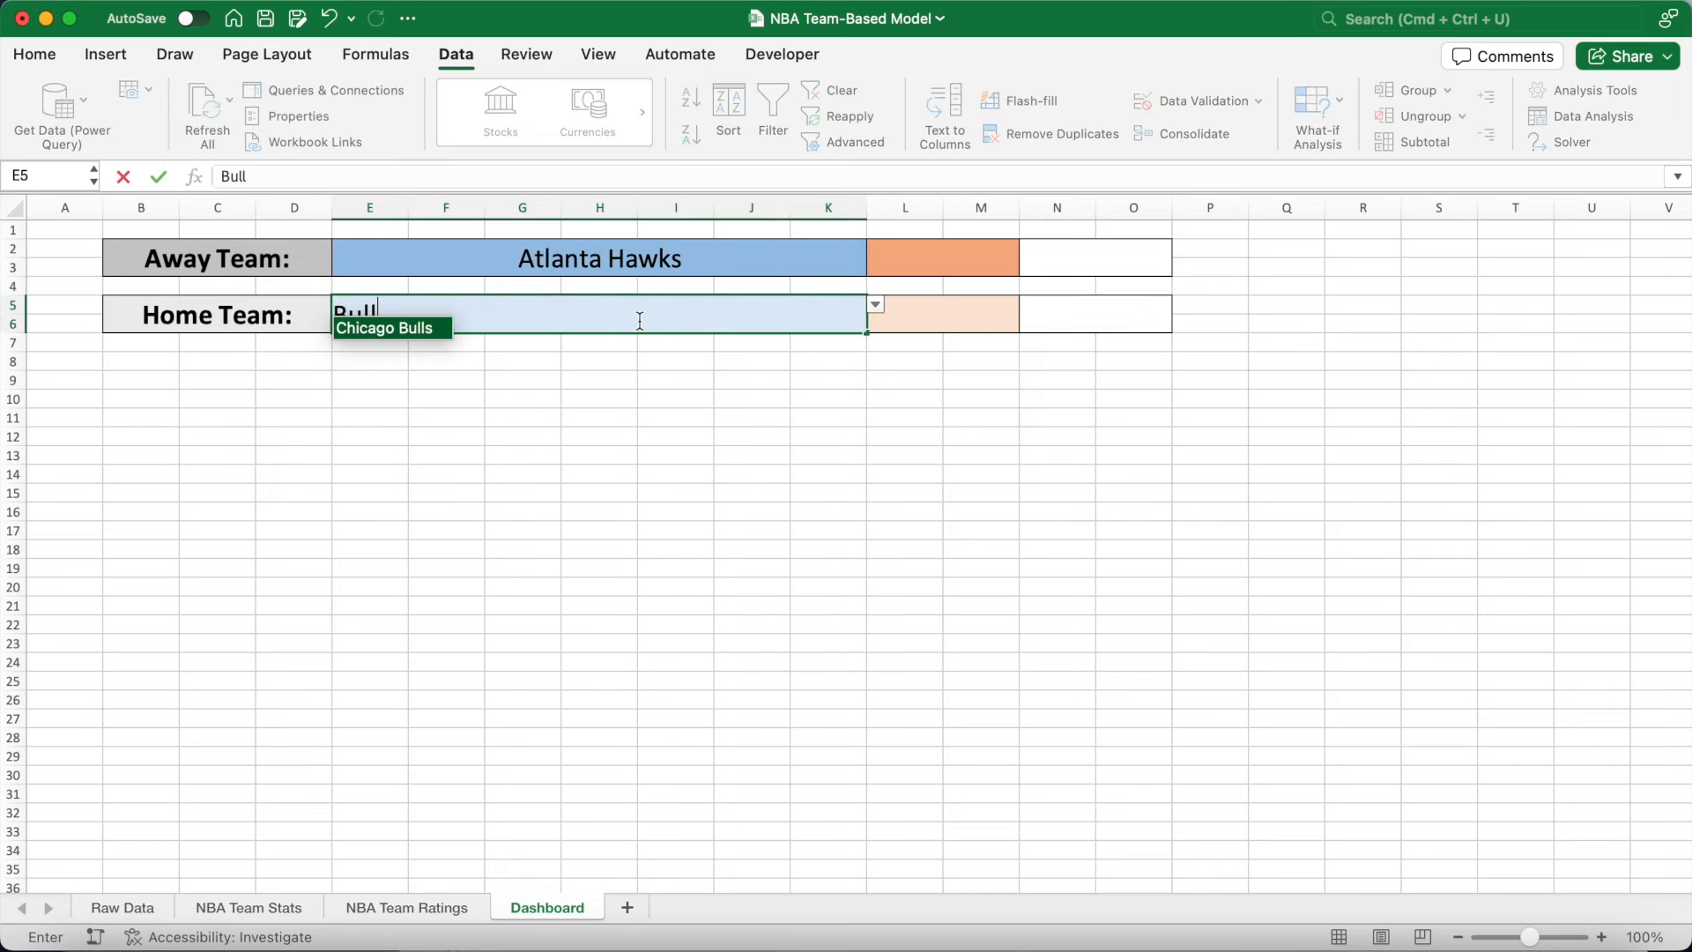
{"action": "key", "text": "Return"}
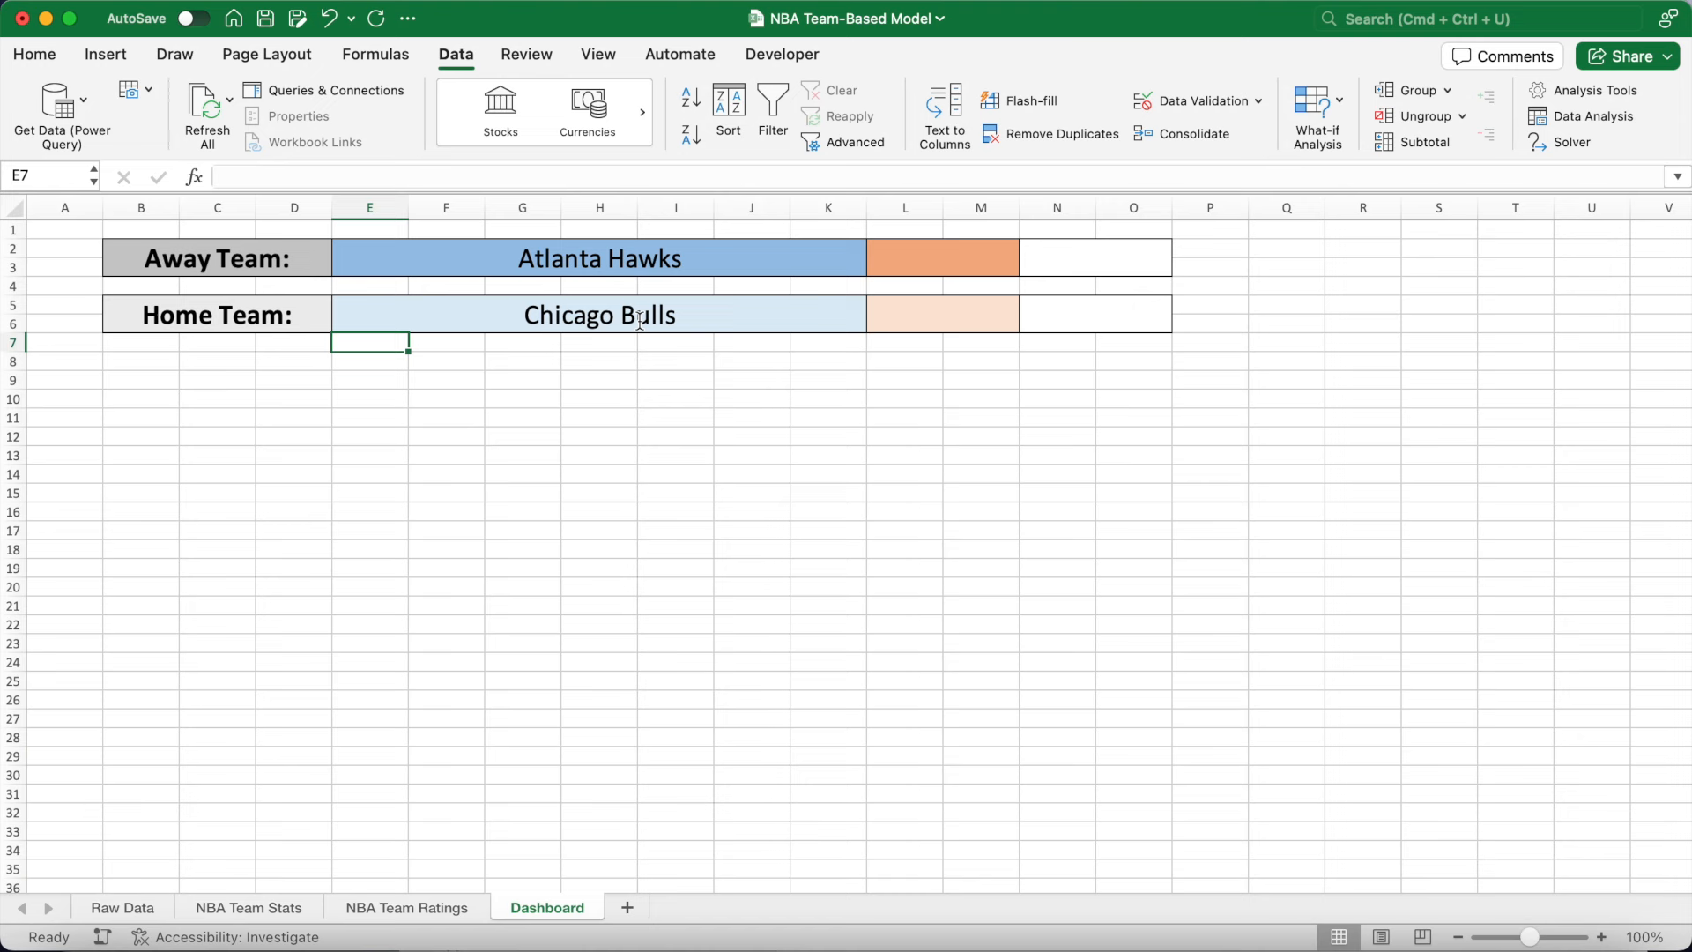
{"action": "left_click", "coordinate": [981, 257]}
{"action": "left_click", "coordinate": [980, 314]}
{"action": "left_click", "coordinate": [1073, 263]}
{"action": "left_click", "coordinate": [1081, 313]}
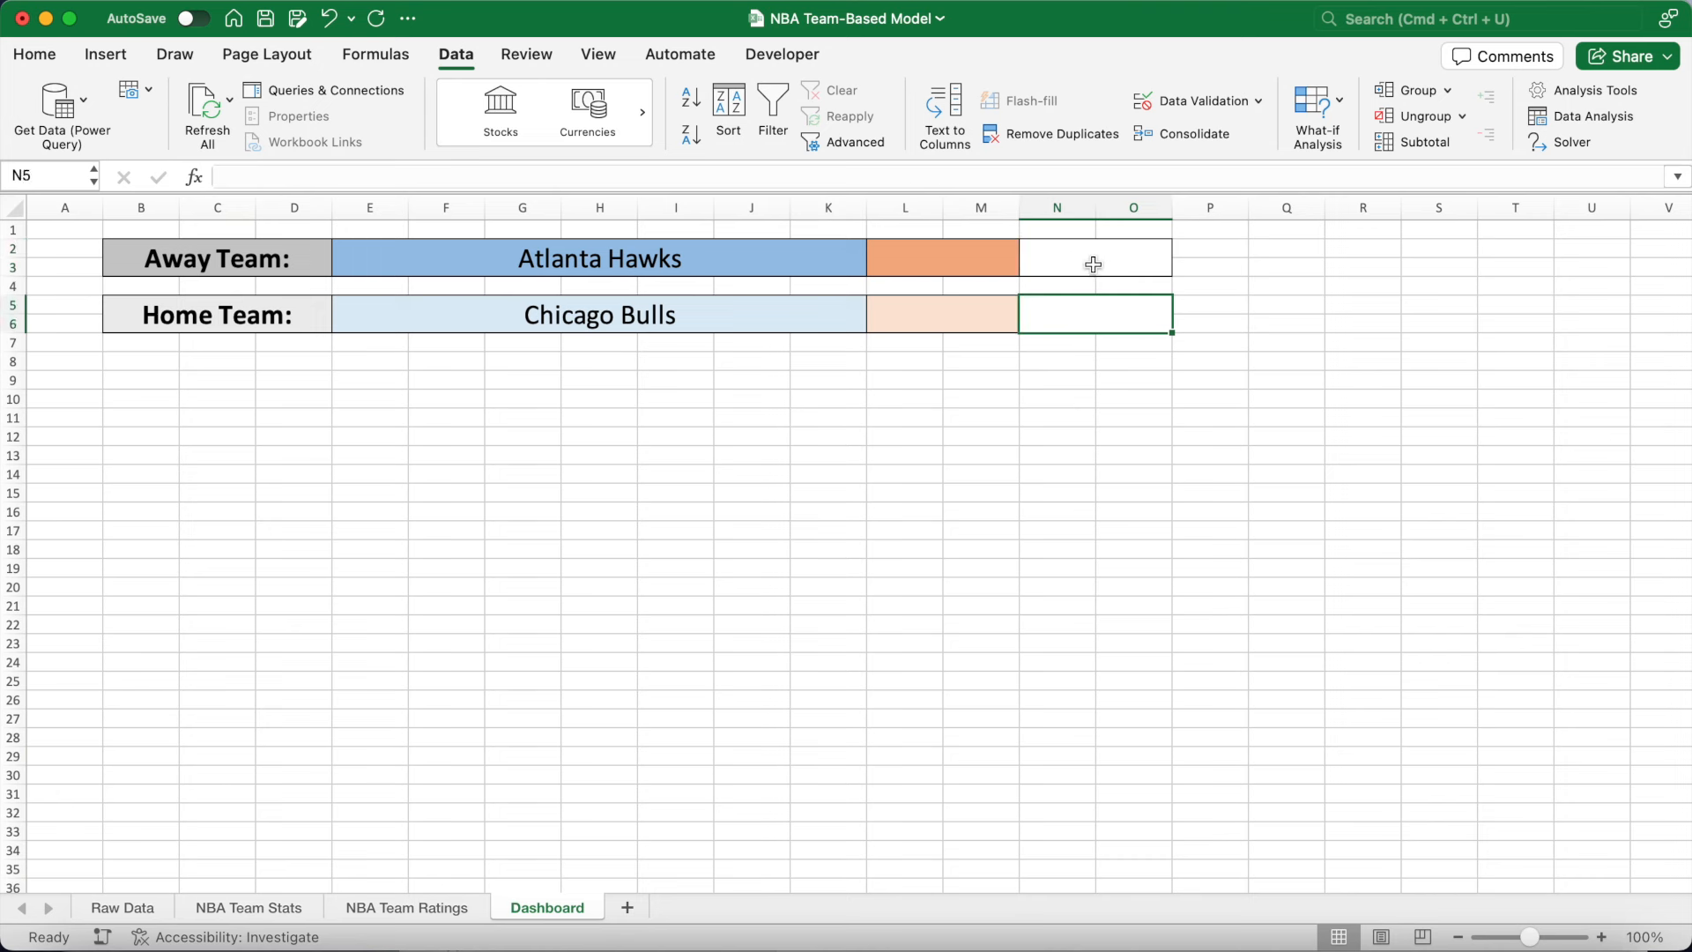
{"action": "left_click", "coordinate": [543, 379]}
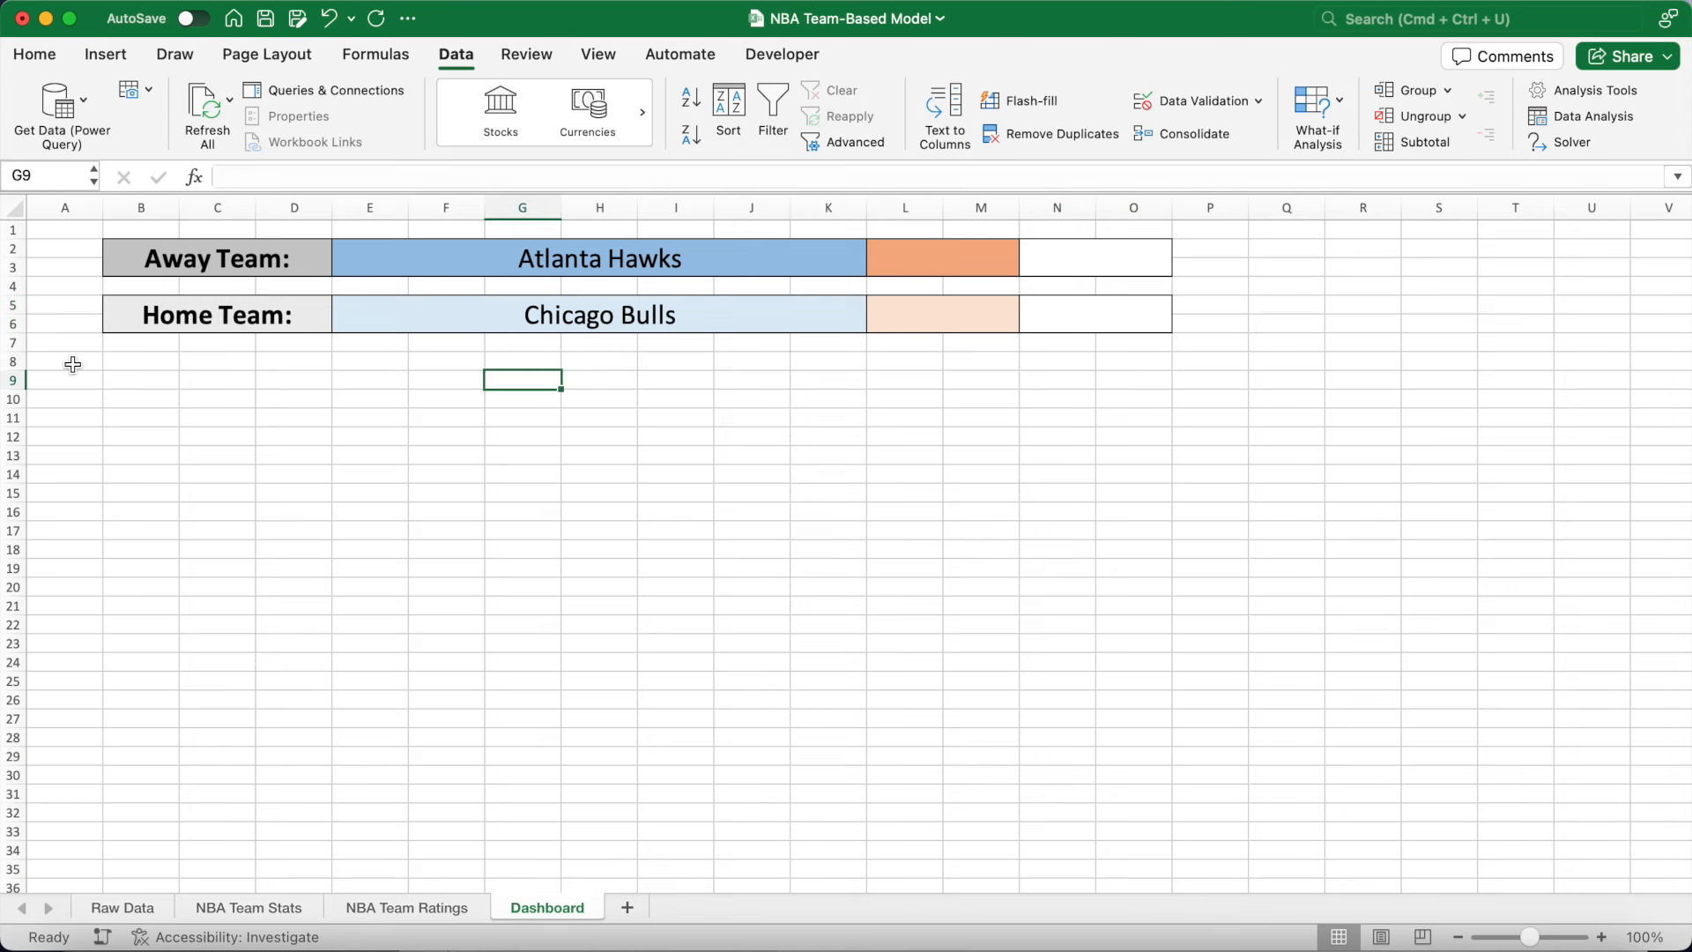
Create a bold, merged Moneyline header across A8:O8 with 18 pt text, light green fill and a bottom border.
{"action": "left_click_drag", "start_coordinate": [67, 361], "coordinate": [1168, 361]}
{"action": "left_click", "coordinate": [34, 53]}
{"action": "left_click", "coordinate": [357, 96]}
{"action": "left_click", "coordinate": [358, 318]}
{"action": "left_click", "coordinate": [356, 134]}
{"action": "left_click", "coordinate": [533, 266]}
{"action": "key", "text": "super+b"}
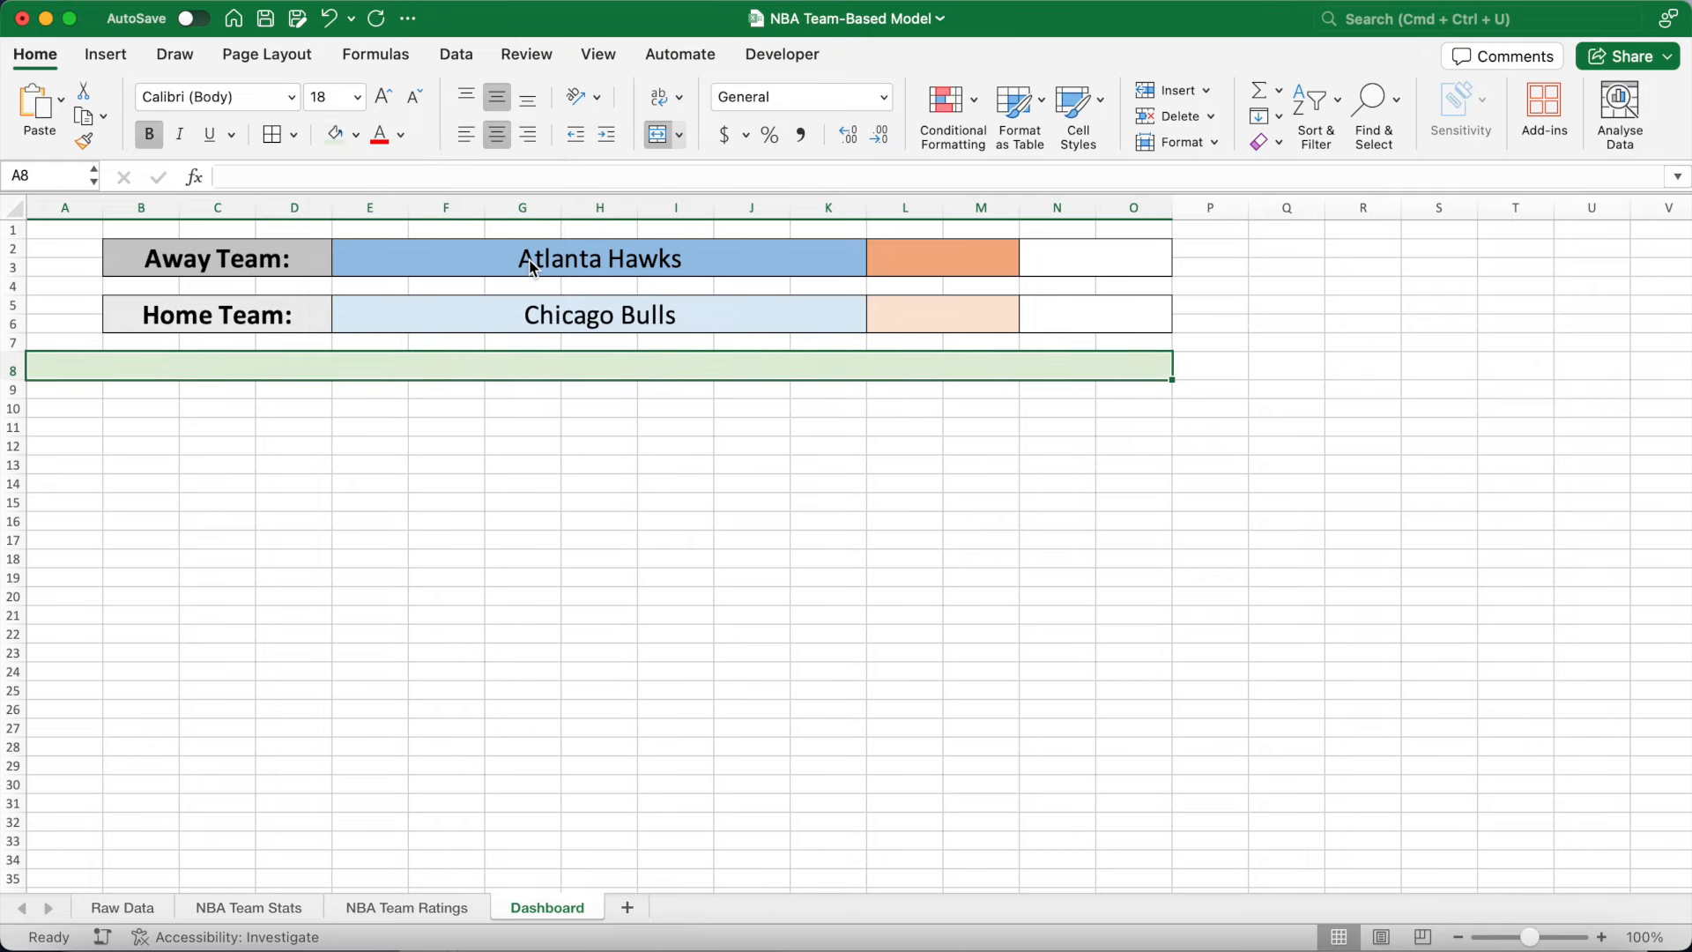
{"action": "type", "text": "Moneyline"}
{"action": "left_click", "coordinate": [294, 134]}
{"action": "left_click", "coordinate": [298, 140]}
Copy the Moneyline header bar to rows 13 and 19.
{"action": "key", "text": "super+c"}
{"action": "left_click", "coordinate": [91, 466]}
{"action": "key", "text": "super+v"}
{"action": "left_click", "coordinate": [77, 590]}
{"action": "key", "text": "super+v"}
Retitle the header bar in row 13 as Spread and the one in row 19 as Under/Over.
{"action": "left_click", "coordinate": [347, 471]}
{"action": "type", "text": "Spread"}
{"action": "key", "text": "Return"}
{"action": "key", "text": "Down"}
{"action": "key", "text": "Down"}
{"action": "key", "text": "Down"}
{"action": "key", "text": "Down"}
{"action": "key", "text": "Down"}
{"action": "type", "text": "Under/Over"}
{"action": "key", "text": "Return"}
Add a bold Team heading in A9, link A10 to E2 and A11 to E5, and widen column A to fit the names.
{"action": "left_click", "coordinate": [64, 389]}
{"action": "key", "text": "super+b"}
{"action": "type", "text": "Team"}
{"action": "key", "text": "Return"}
{"action": "type", "text": "="}
{"action": "left_click", "coordinate": [356, 265]}
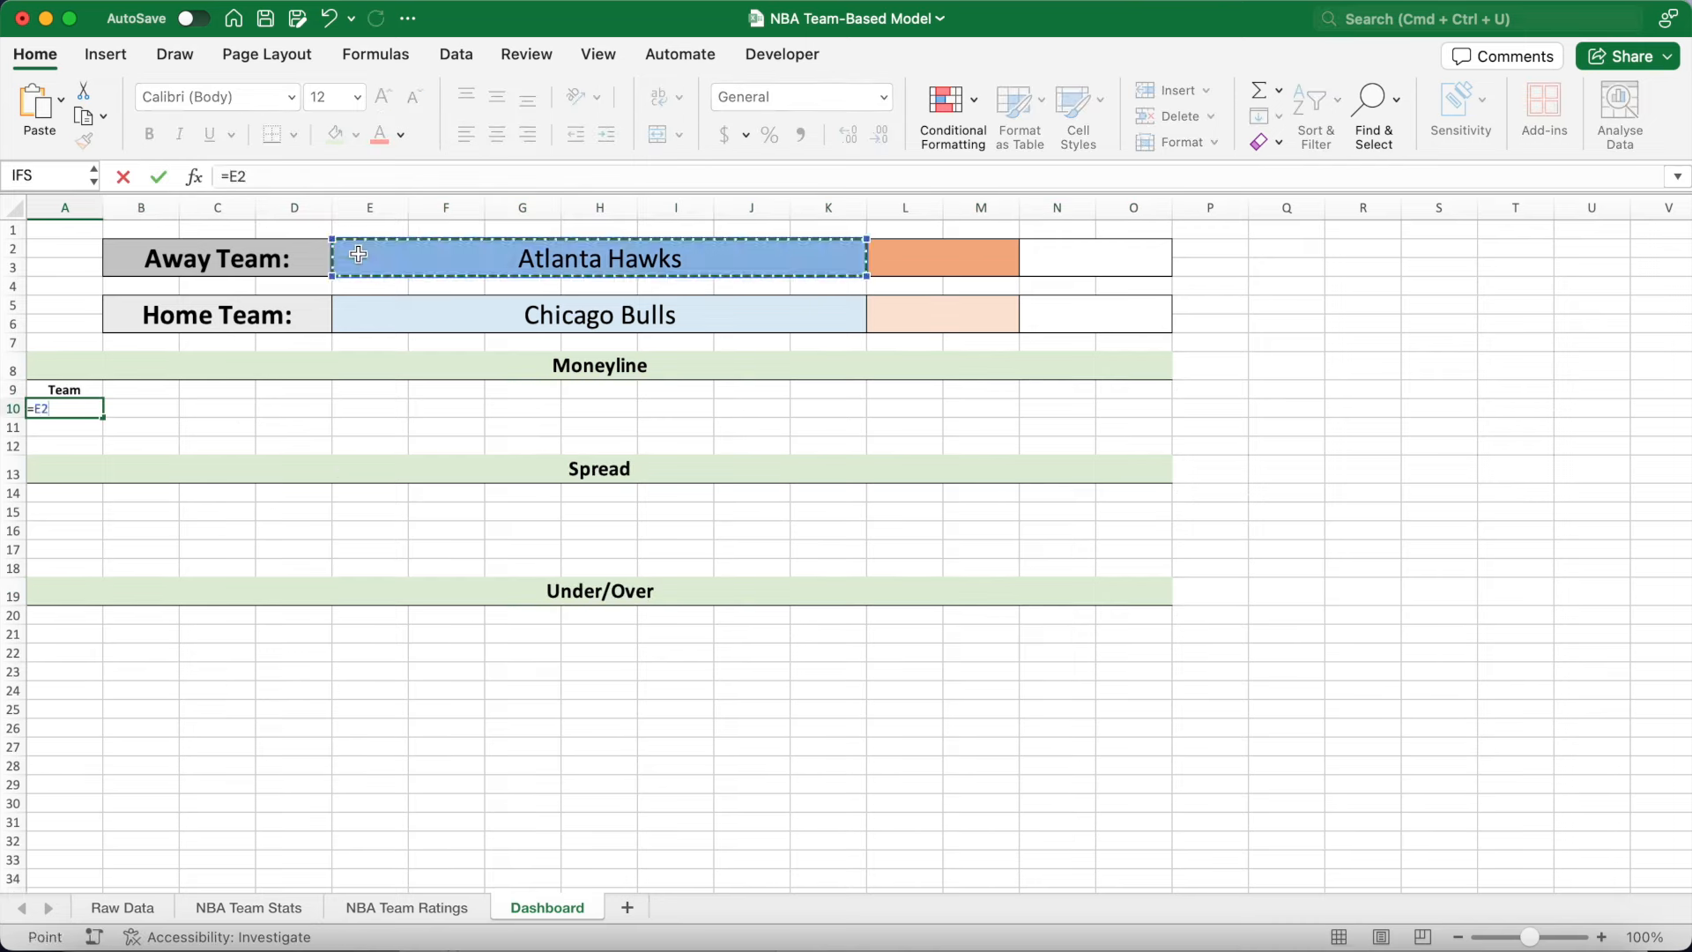
{"action": "key", "text": "Return"}
{"action": "type", "text": "="}
{"action": "left_click", "coordinate": [357, 315]}
{"action": "key", "text": "Return"}
{"action": "left_click_drag", "start_coordinate": [103, 208], "coordinate": [202, 211]}
Add the bold headings Win % in B9 and Odds in C9.
{"action": "left_click", "coordinate": [243, 388]}
{"action": "key", "text": "super+b"}
{"action": "type", "text": "Win %"}
{"action": "key", "text": "Tab"}
{"action": "key", "text": "super+b"}
{"action": "type", "text": "P"}
{"action": "key", "text": "BackSpace"}
{"action": "type", "text": "Odds"}
{"action": "key", "text": "Return"}
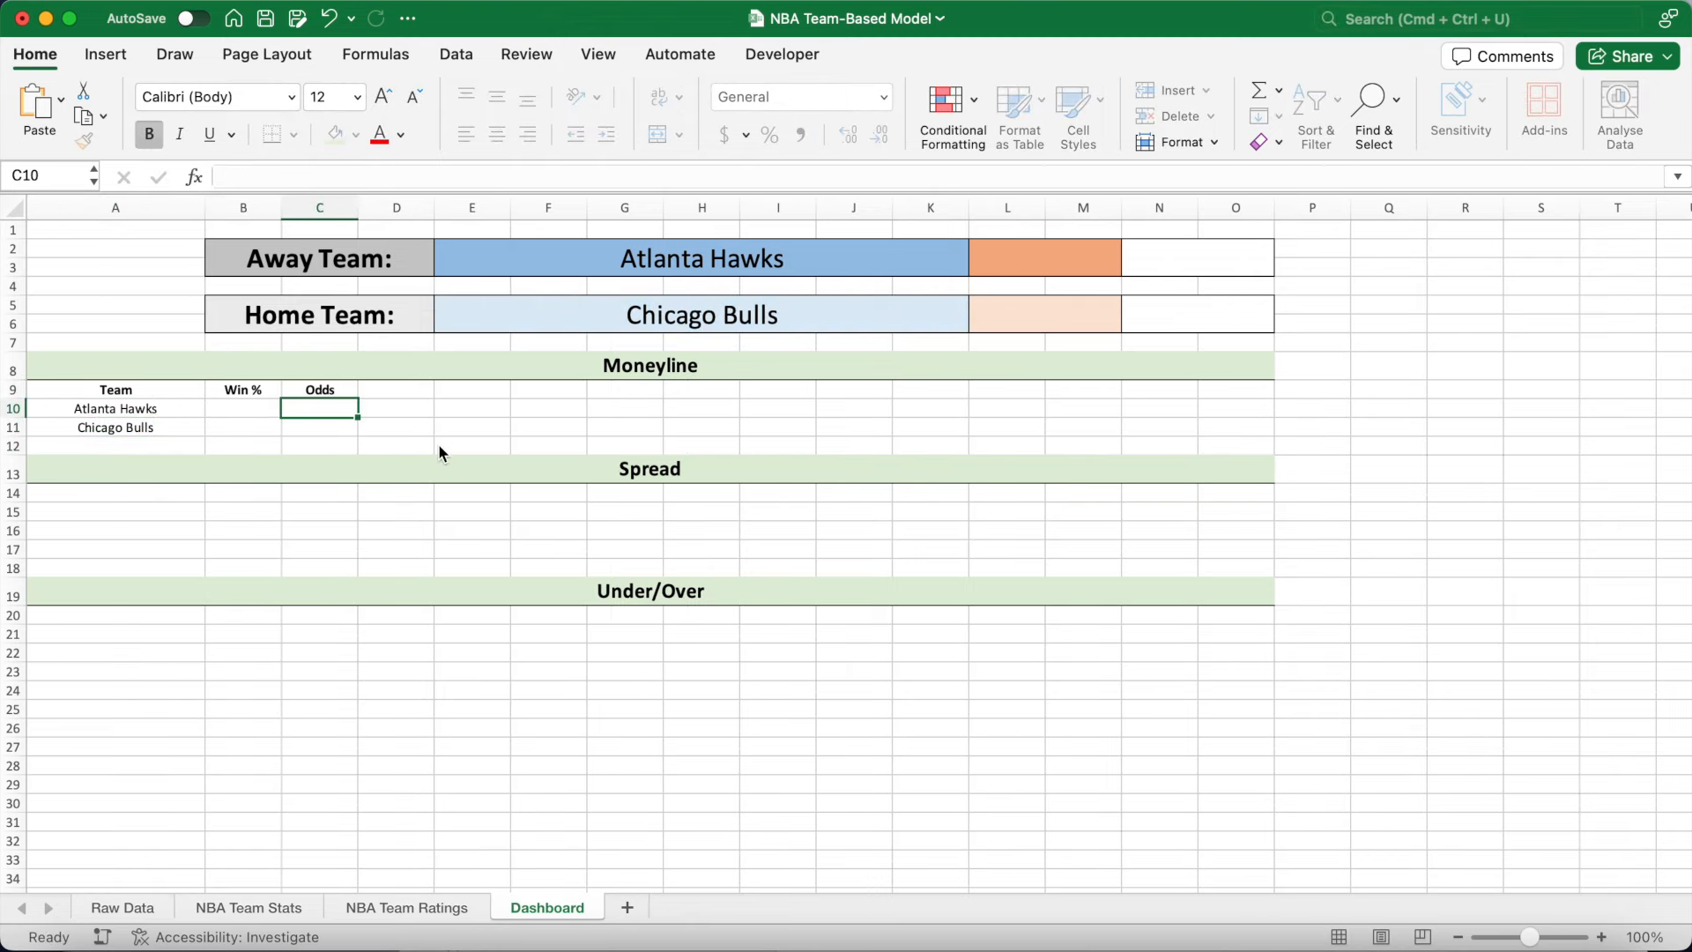
Add a bold "Threshold:" label in A14 of the Spread section.
{"action": "left_click", "coordinate": [158, 494]}
{"action": "key", "text": "super+b"}
{"action": "type", "text": "Threshold:"}
{"action": "key", "text": "Return"}
Link A16 to the away team in E2 and A17 to the home team in E5, and make both bold.
{"action": "key", "text": "Return"}
{"action": "type", "text": "="}
{"action": "left_click", "coordinate": [456, 251]}
{"action": "key", "text": "Return"}
{"action": "type", "text": "="}
{"action": "left_click", "coordinate": [458, 315]}
{"action": "key", "text": "Return"}
{"action": "left_click_drag", "start_coordinate": [181, 531], "coordinate": [183, 550]}
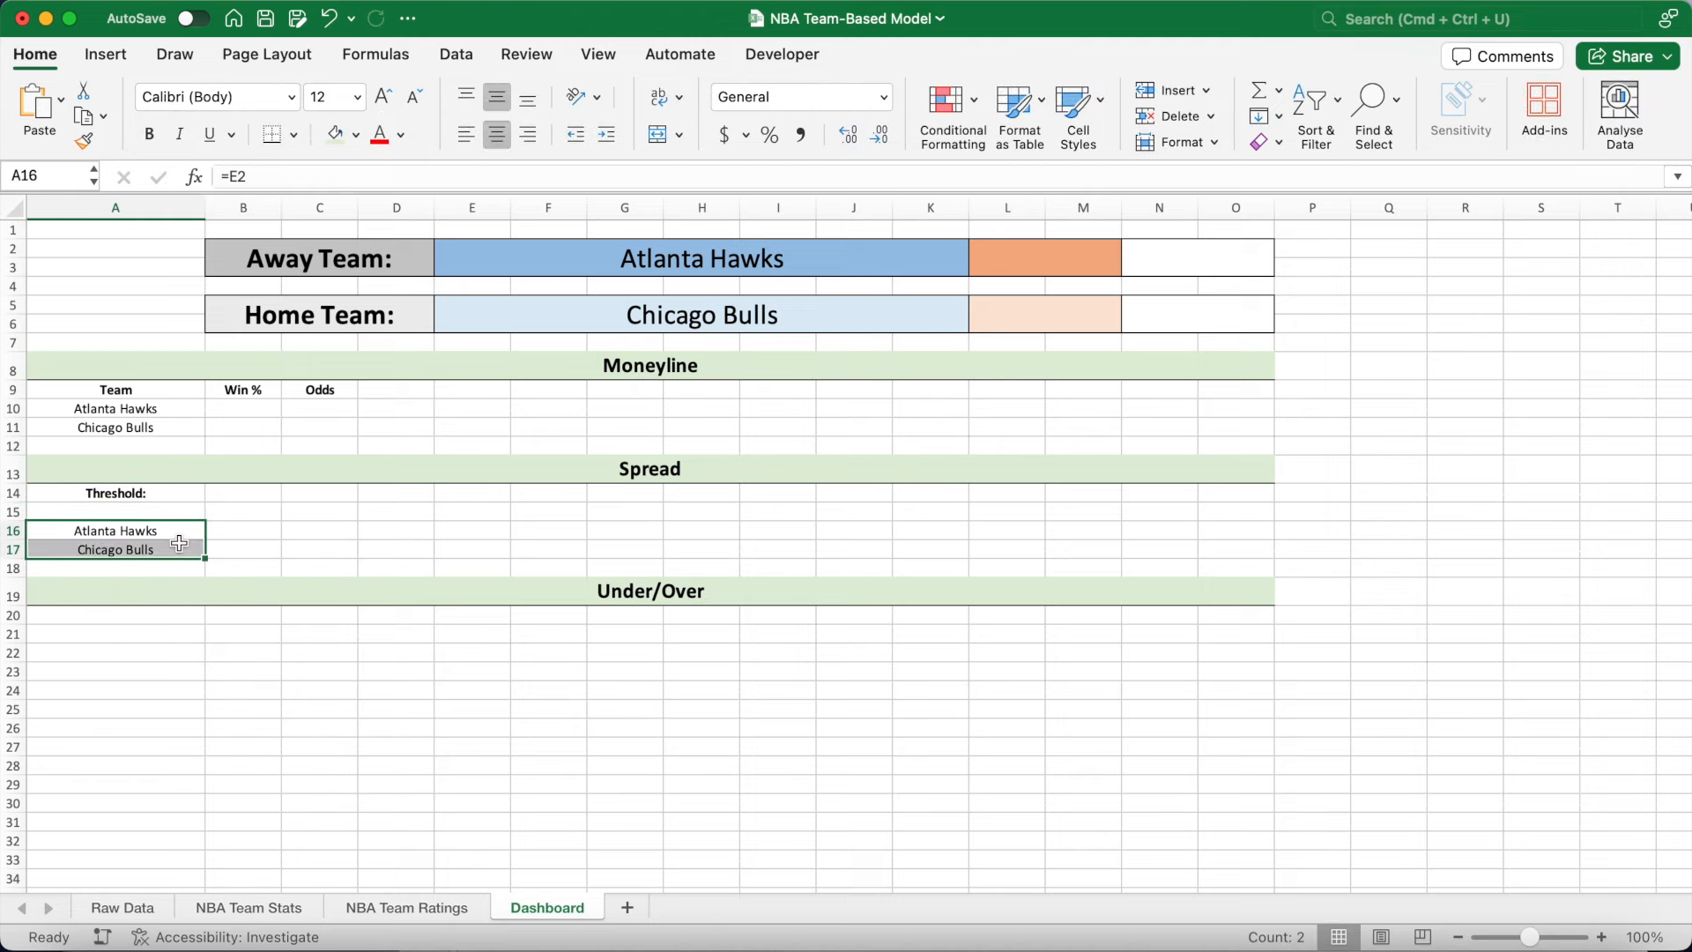
{"action": "key", "text": "super+b"}
Label the Under/Over section in bold with "Threshold:" in A20, "Under:" in A22 and "Over:" in A23.
{"action": "left_click", "coordinate": [169, 618]}
{"action": "key", "text": "super+b"}
{"action": "type", "text": "Threshold:"}
{"action": "key", "text": "Return"}
{"action": "key", "text": "Return"}
{"action": "key", "text": "super+b"}
{"action": "type", "text": "Under:"}
{"action": "key", "text": "Return"}
{"action": "type", "text": "Over:"}
{"action": "key", "text": "super+b"}
{"action": "left_click", "coordinate": [1413, 248]}
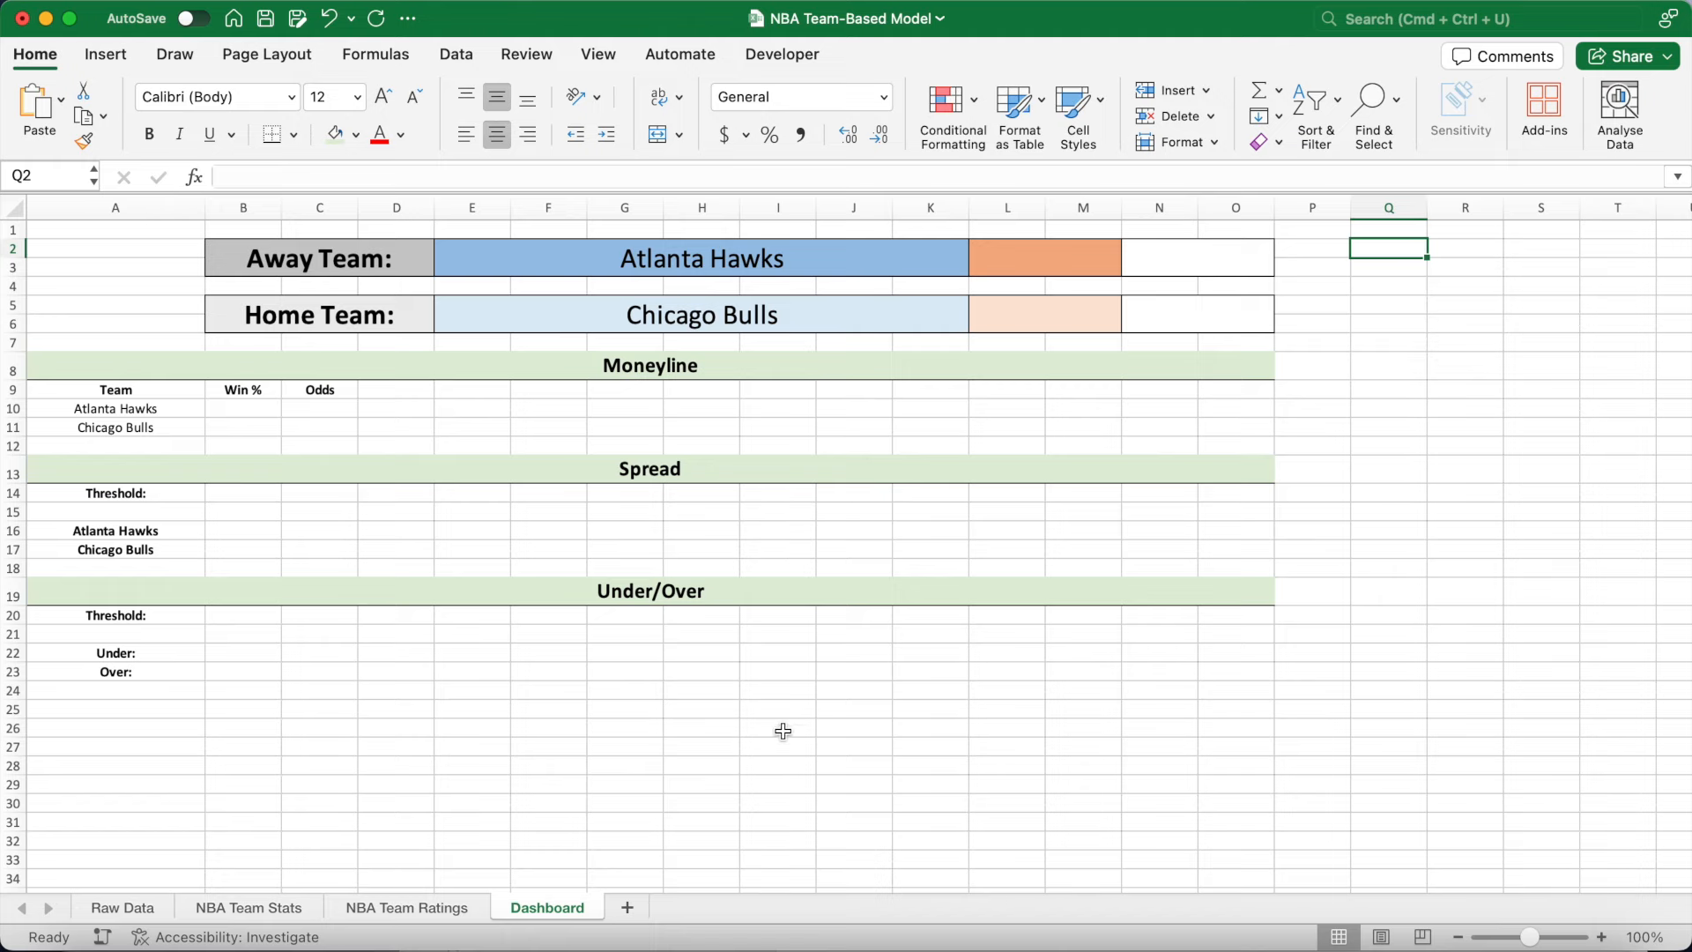
Add a new worksheet and name it Simulations.
{"action": "left_click", "coordinate": [627, 907]}
{"action": "double_click", "coordinate": [639, 907]}
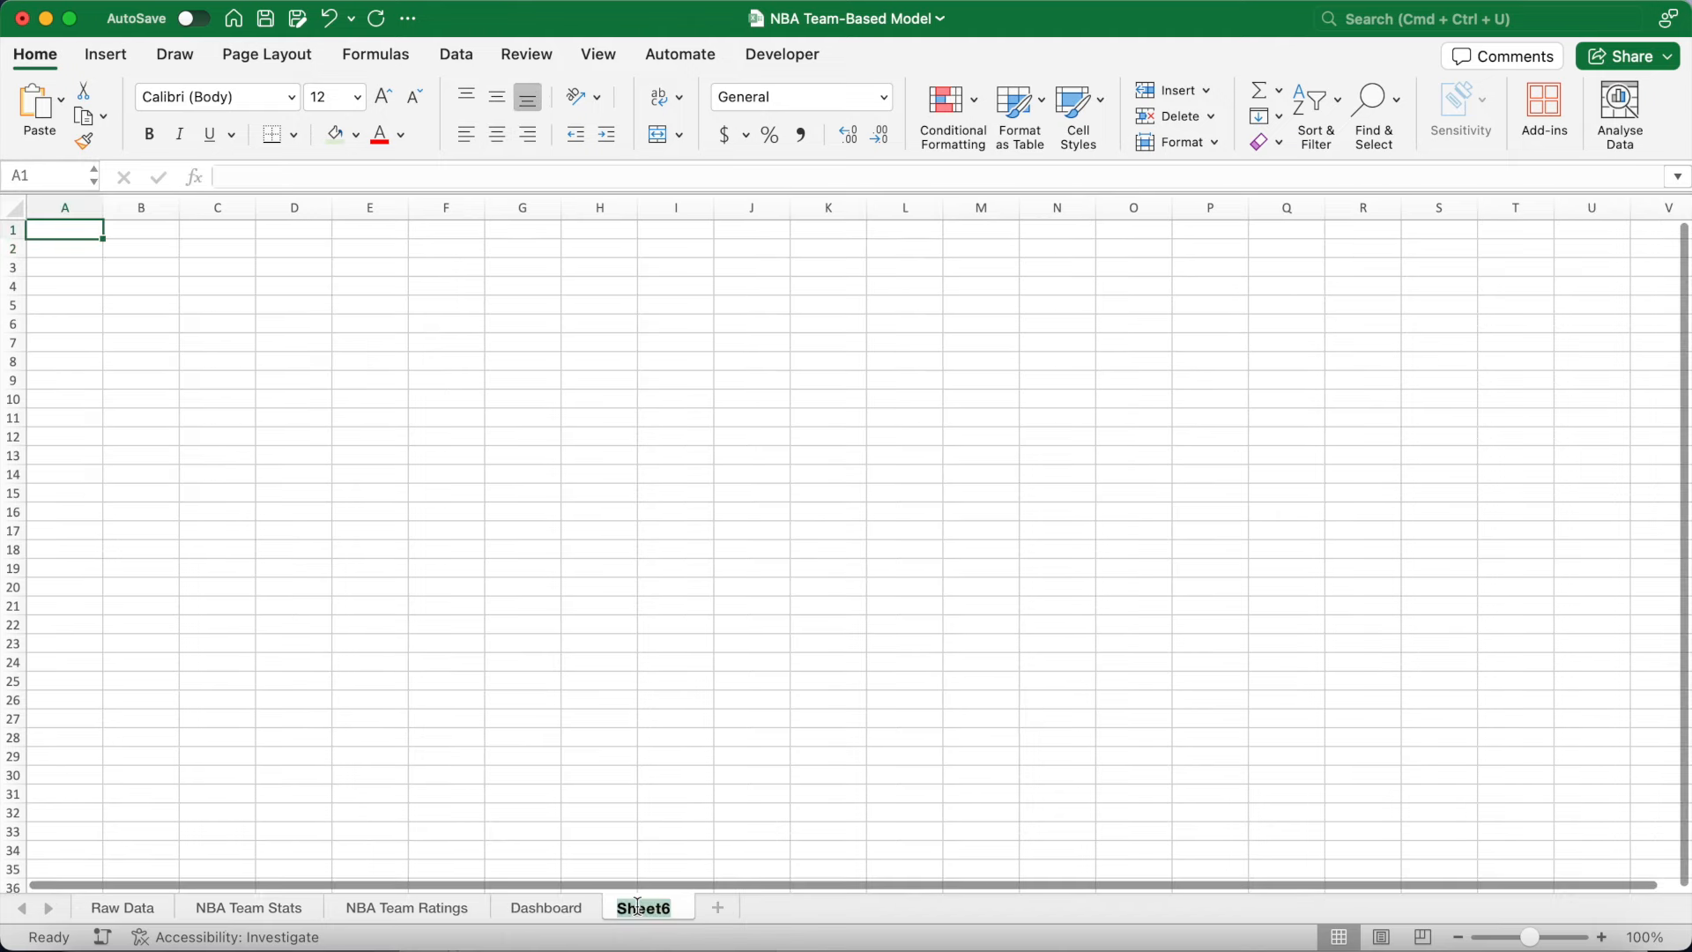
{"action": "type", "text": "Simulations"}
{"action": "key", "text": "Return"}
Link F1 of the Simulations sheet to the away team with =Dashboard!E2 and widen column F.
{"action": "left_click", "coordinate": [373, 263]}
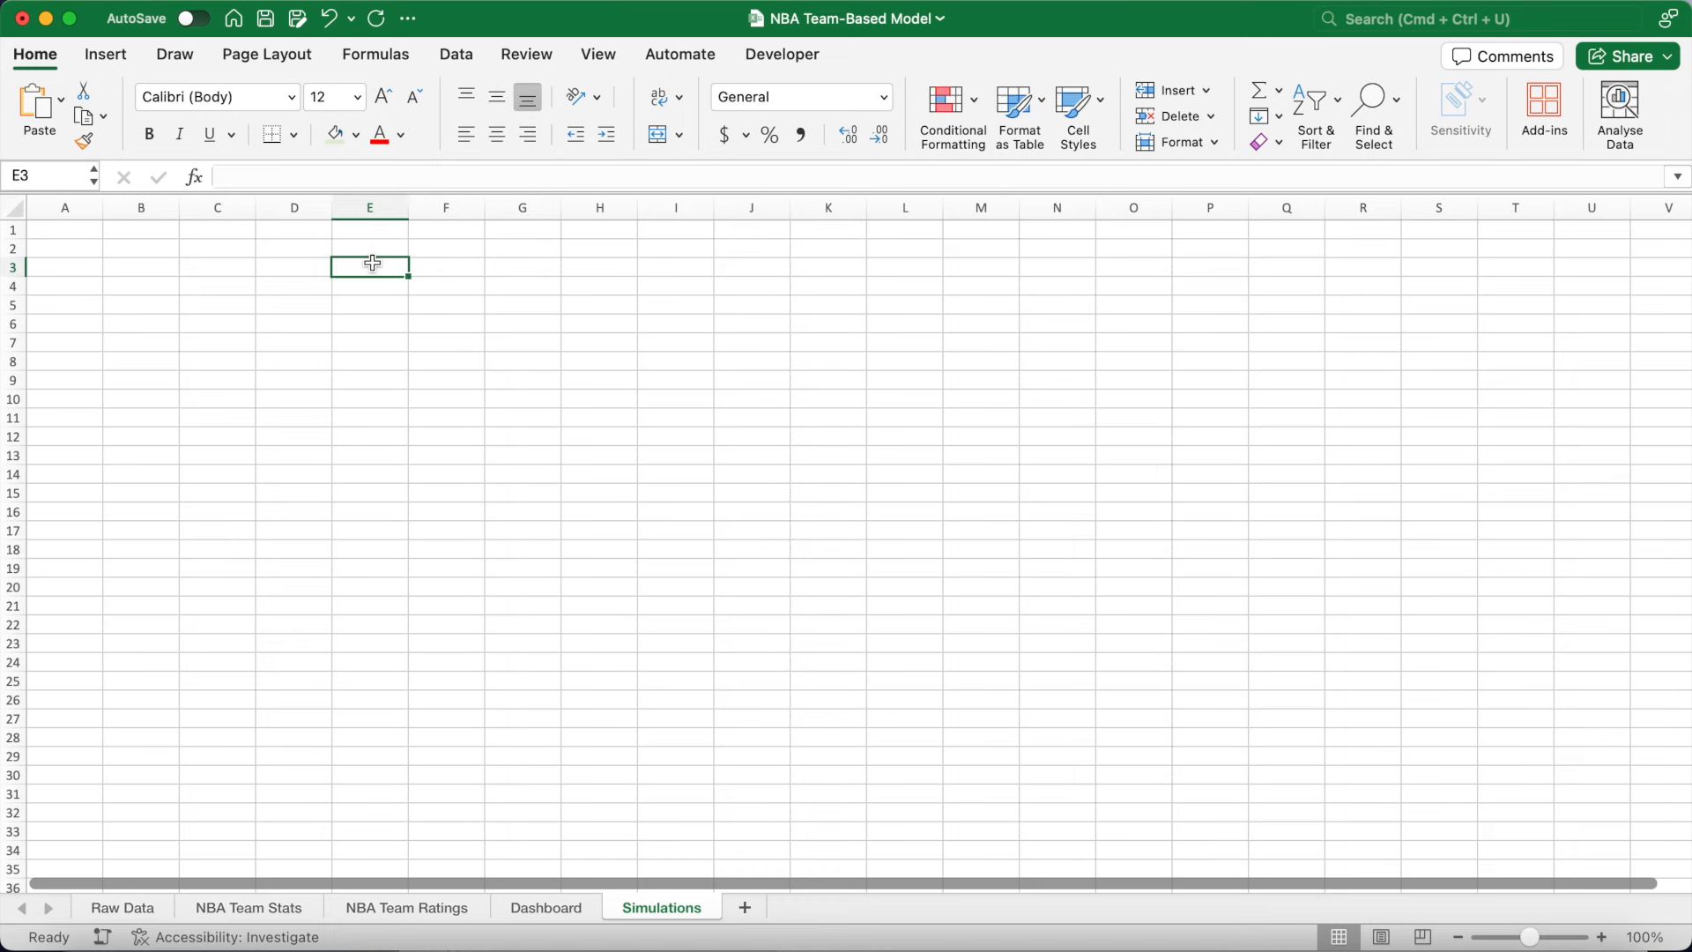
{"action": "left_click", "coordinate": [437, 229]}
{"action": "type", "text": "="}
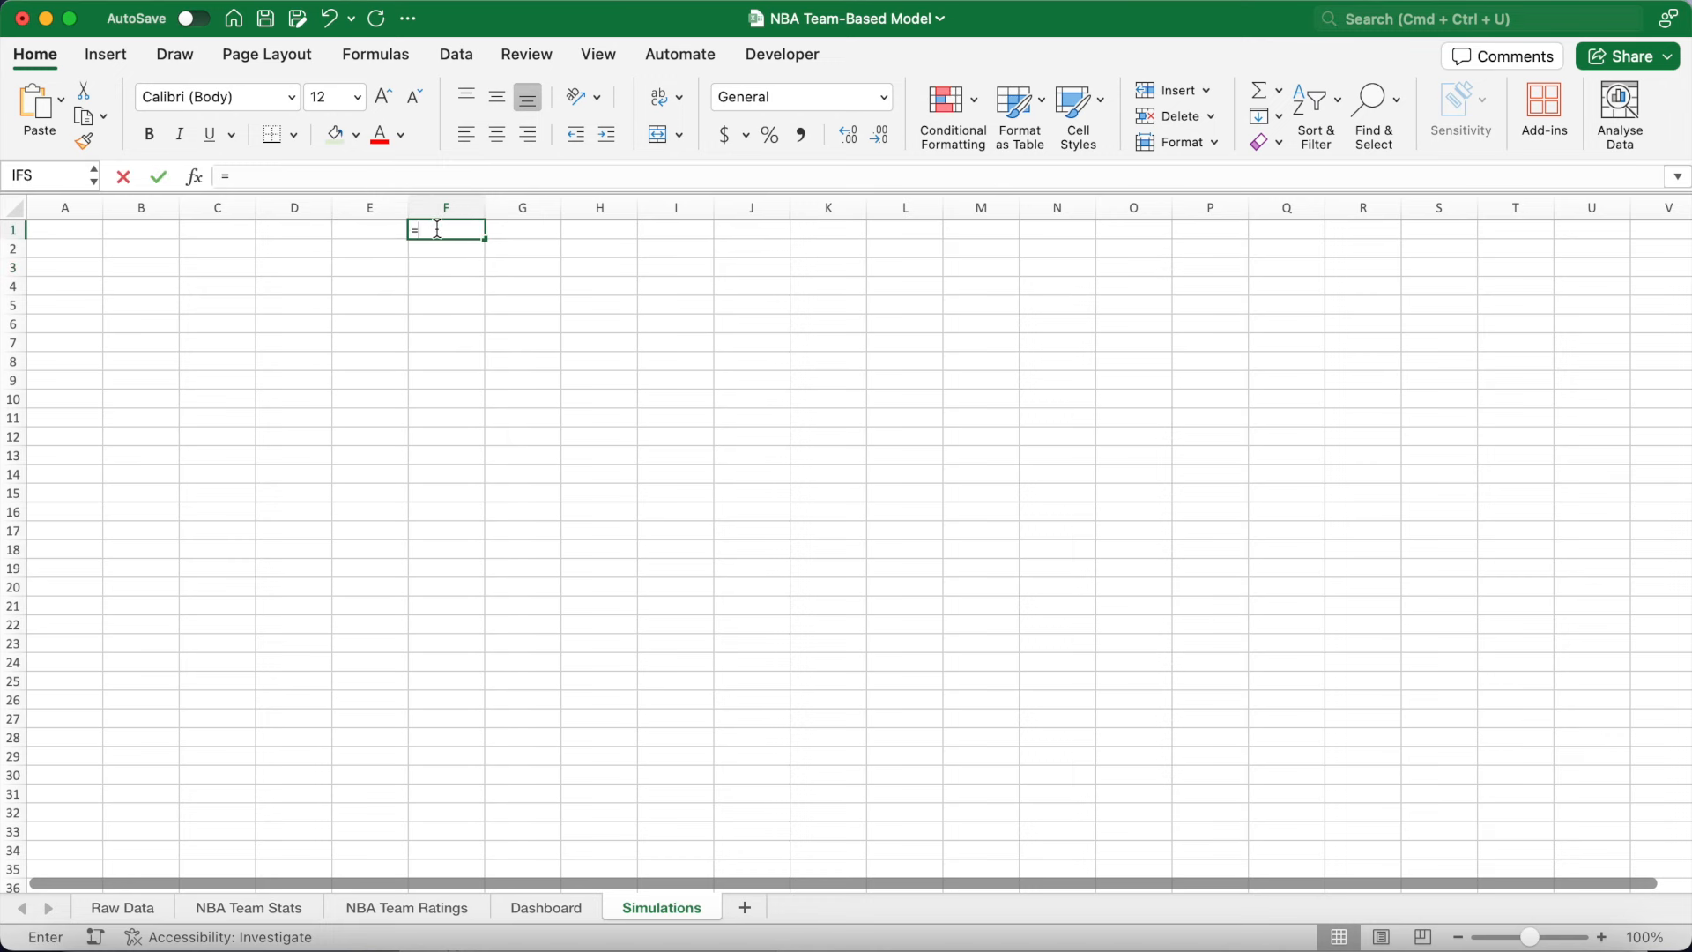
{"action": "left_click", "coordinate": [535, 913]}
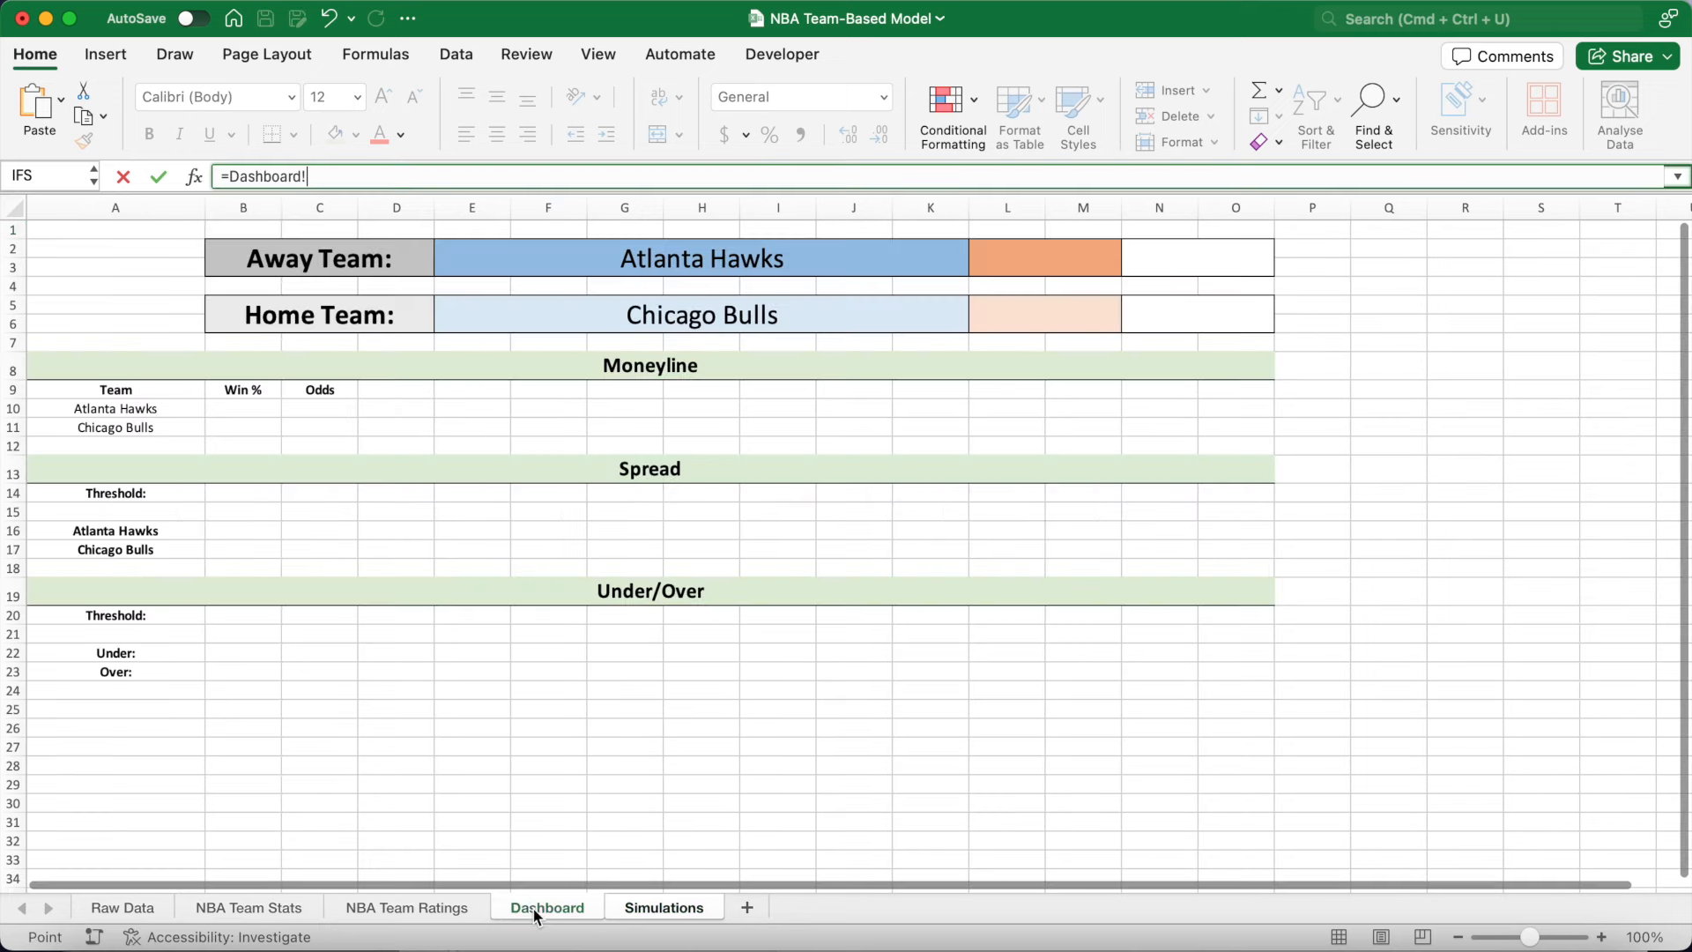
{"action": "left_click", "coordinate": [455, 251]}
{"action": "key", "text": "Return"}
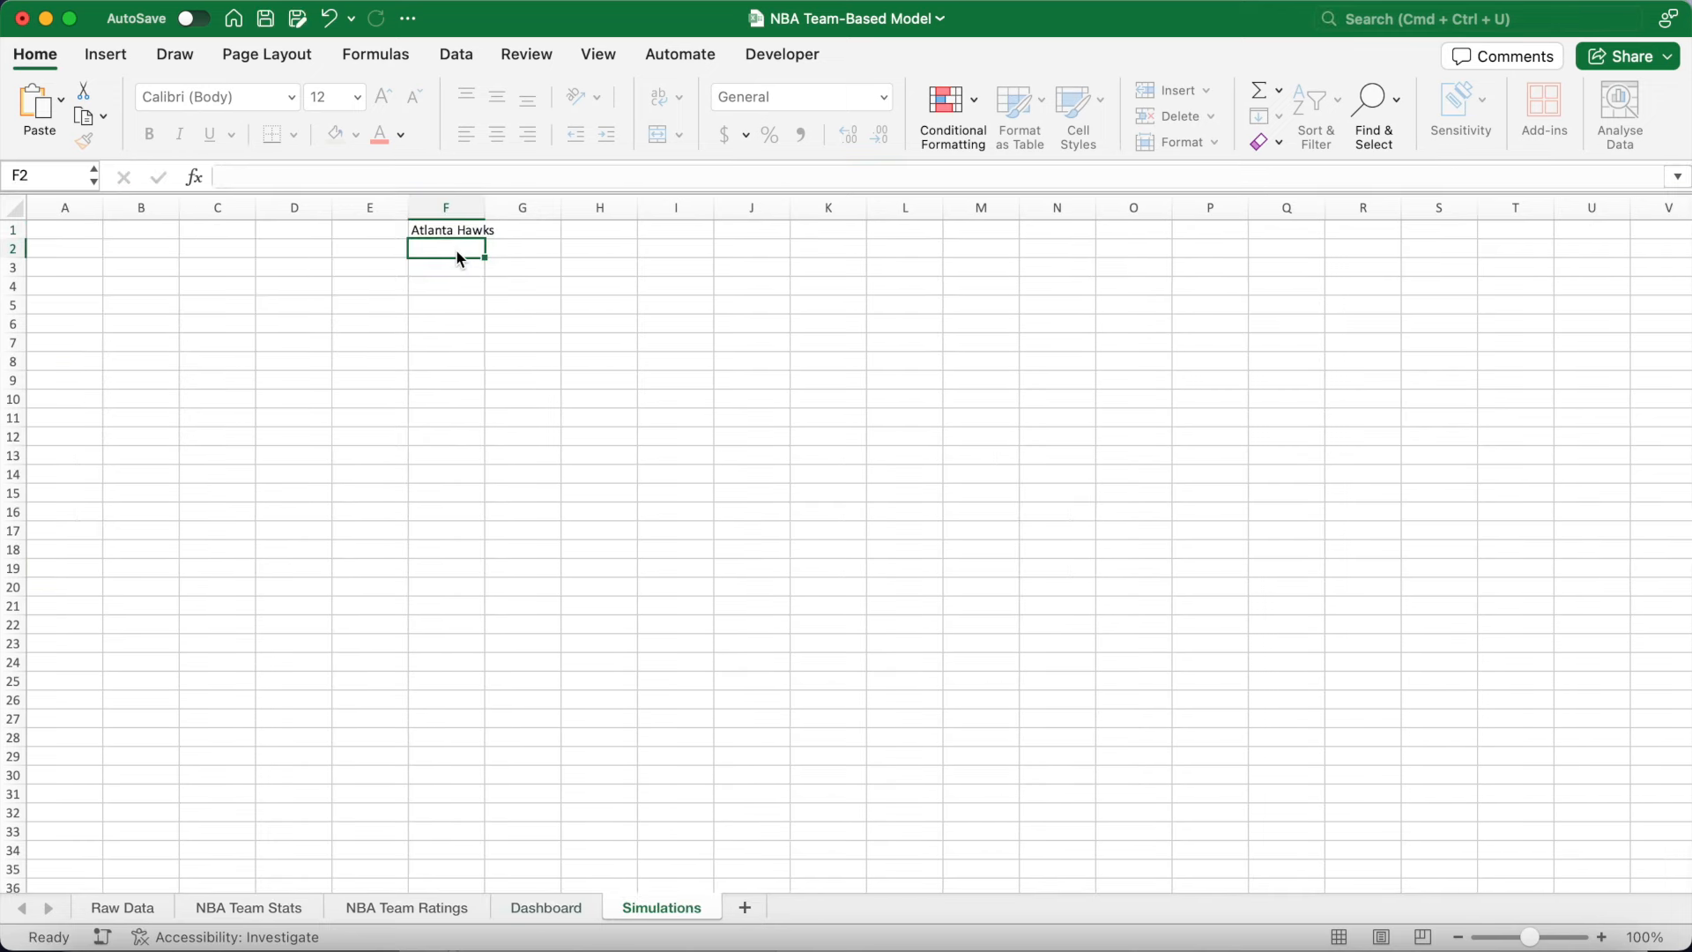
{"action": "left_click_drag", "start_coordinate": [485, 212], "coordinate": [562, 211]}
Centre all cells of the Simulations sheet horizontally and vertically.
{"action": "left_click", "coordinate": [14, 205]}
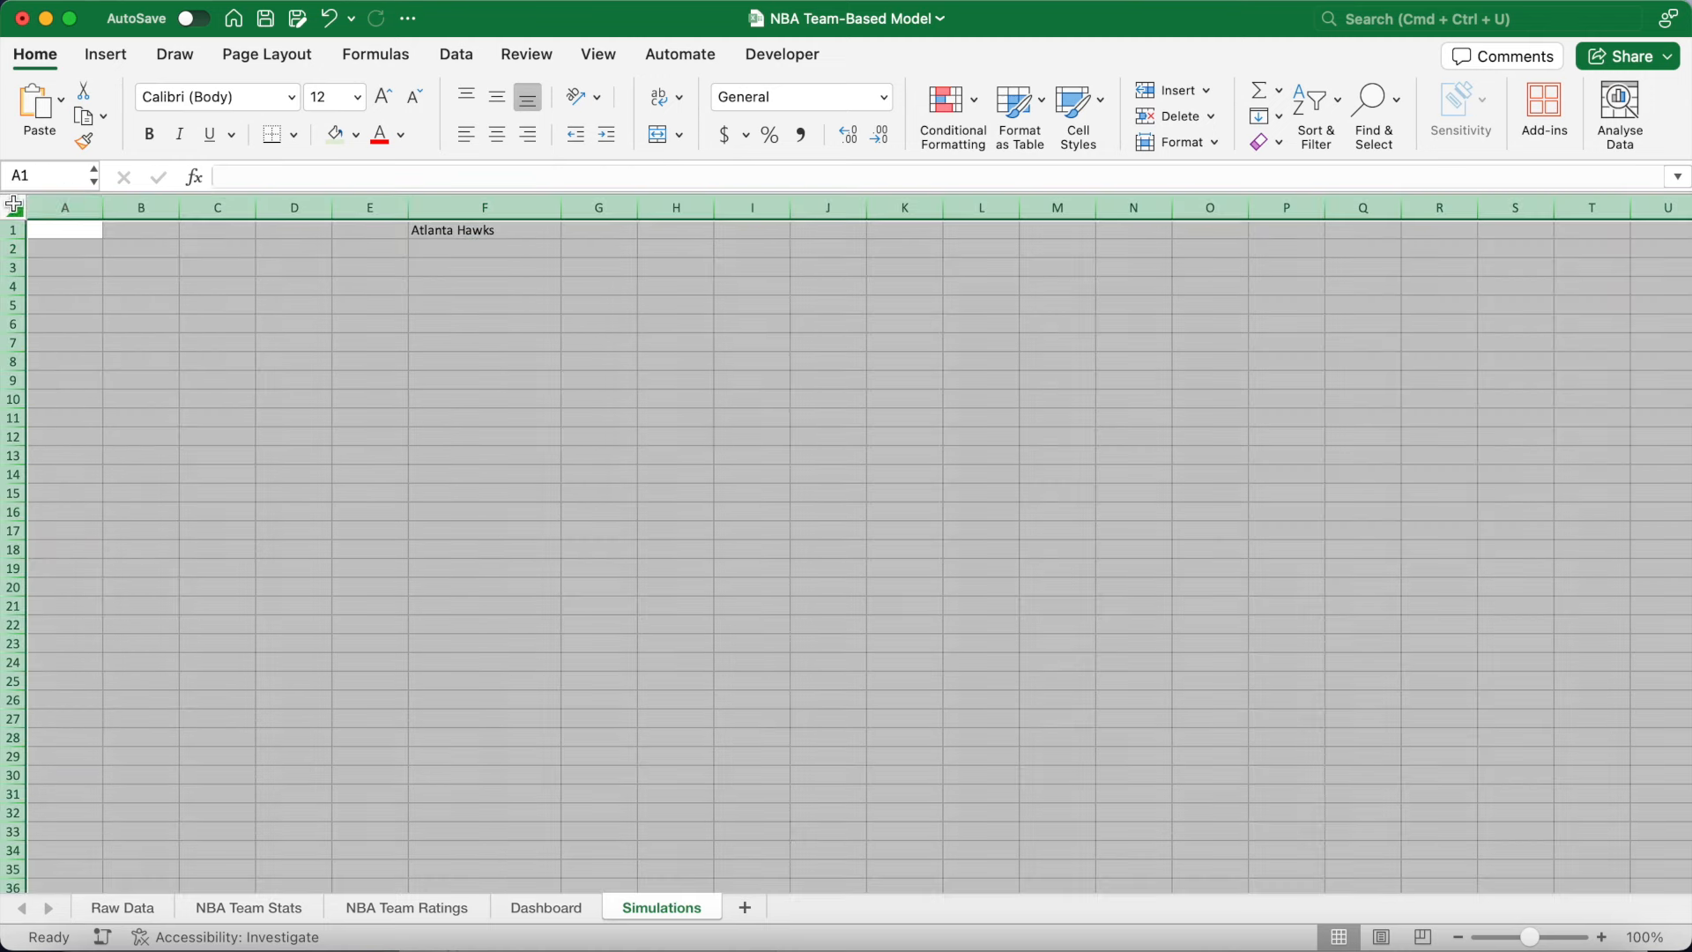
{"action": "left_click", "coordinate": [498, 137]}
{"action": "left_click", "coordinate": [497, 97]}
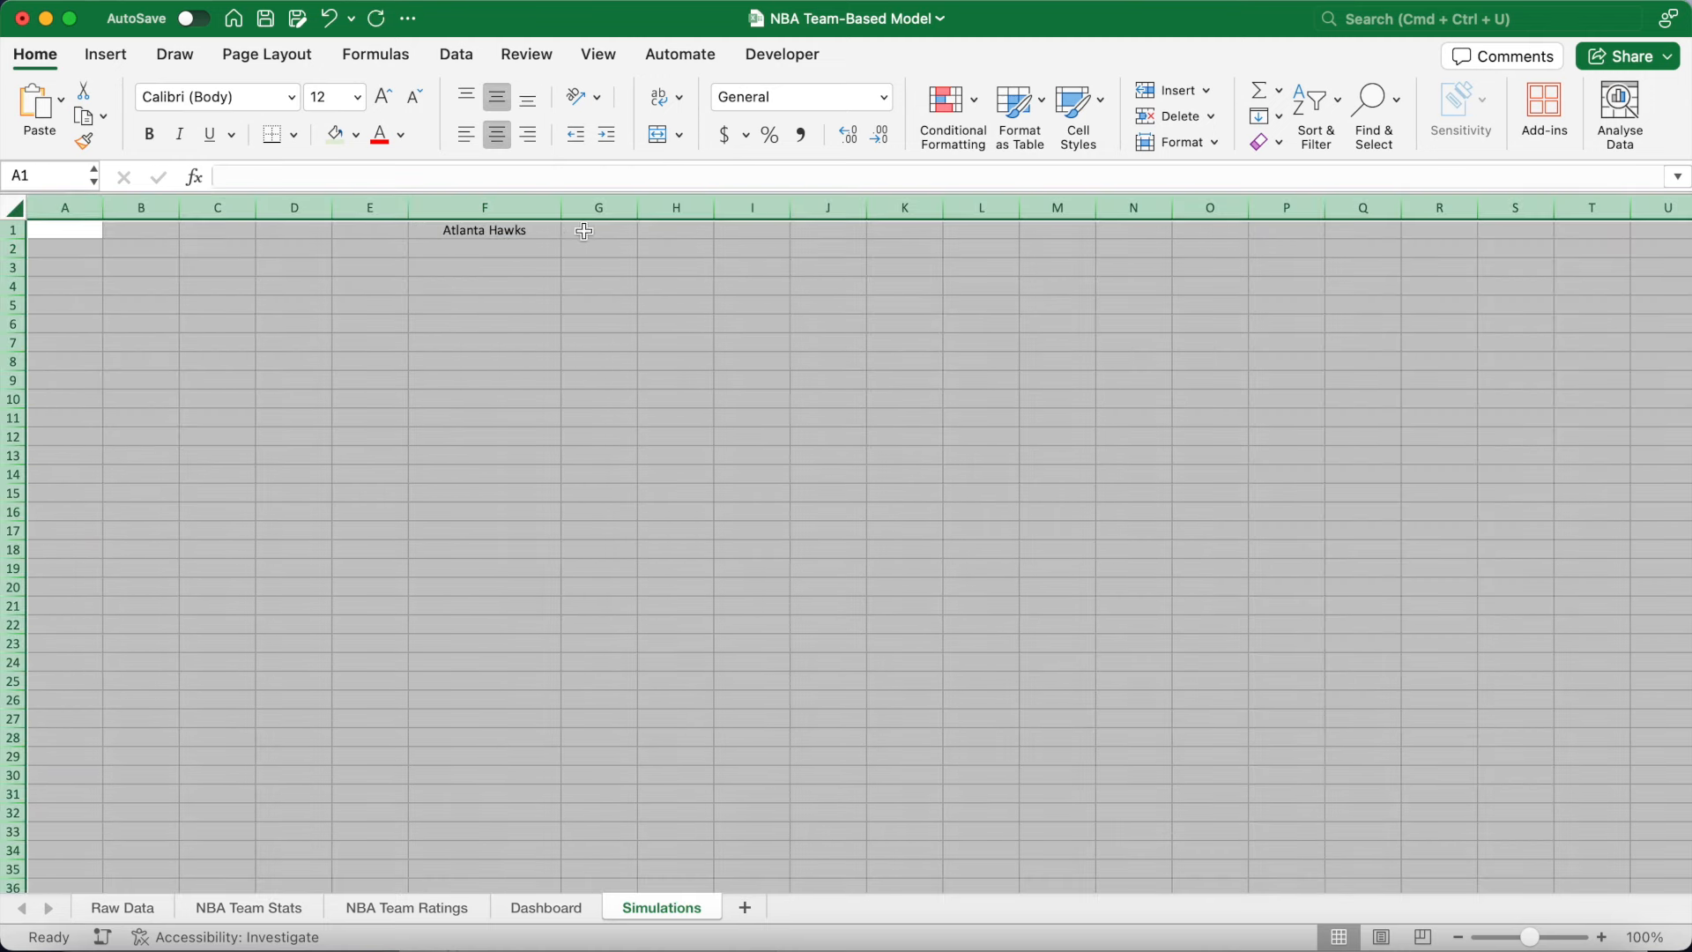
Link G1 to the home team with =Dashboard!E5.
{"action": "left_click", "coordinate": [589, 230]}
{"action": "type", "text": "="}
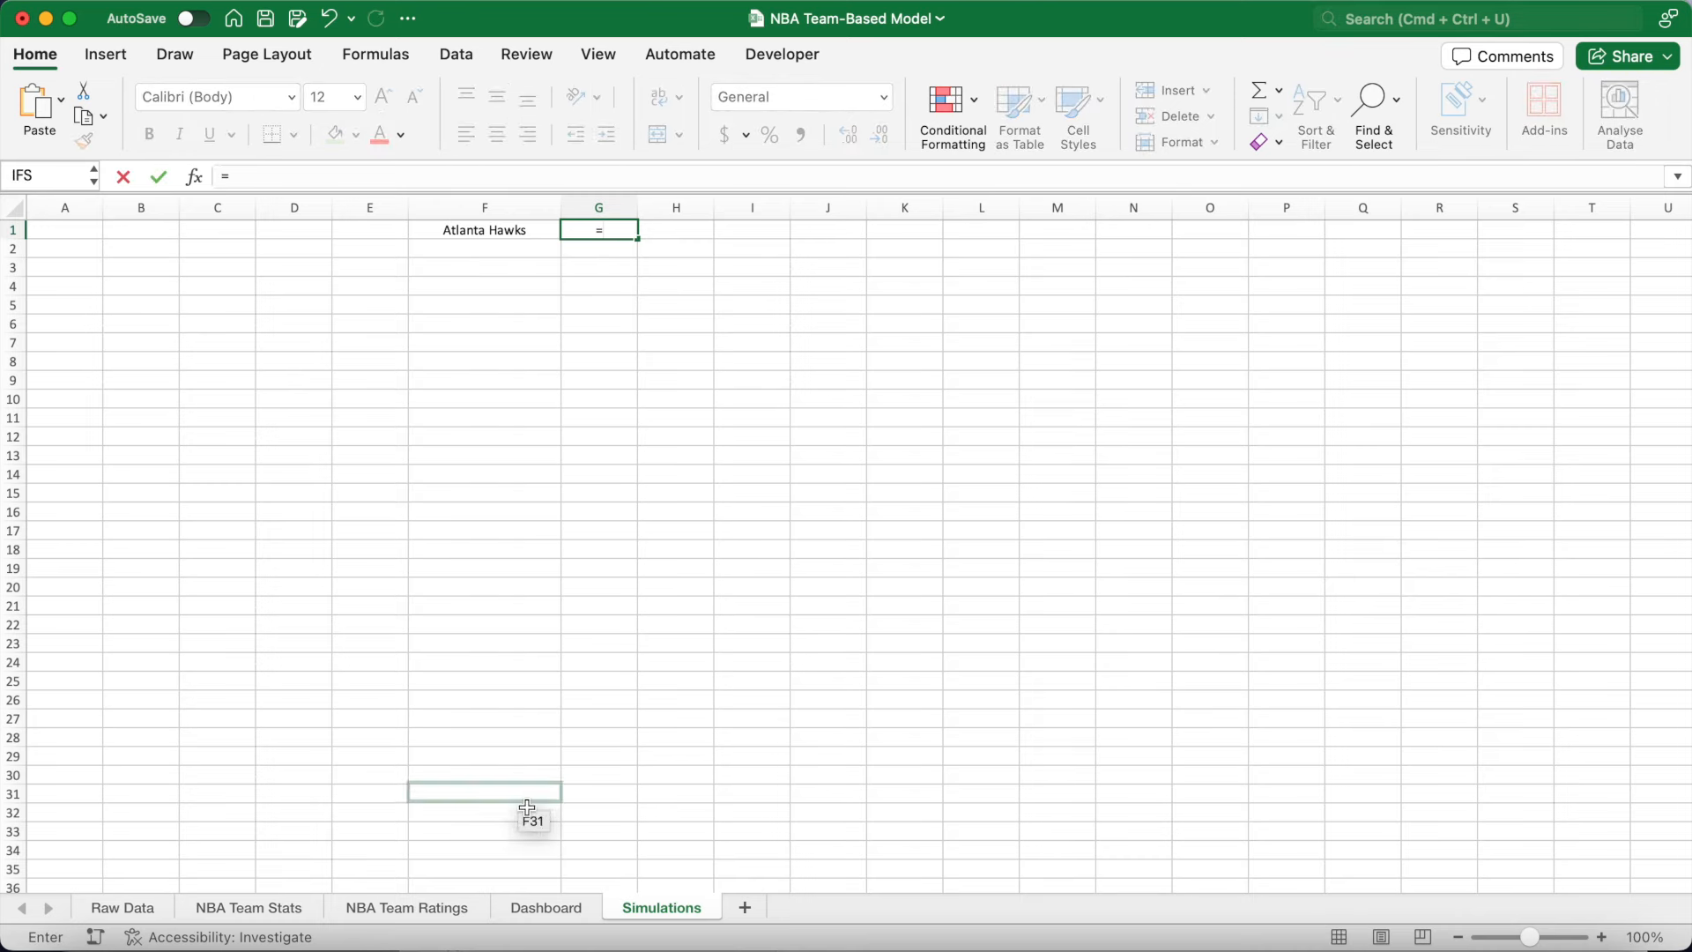
{"action": "left_click", "coordinate": [542, 911]}
{"action": "left_click", "coordinate": [473, 310]}
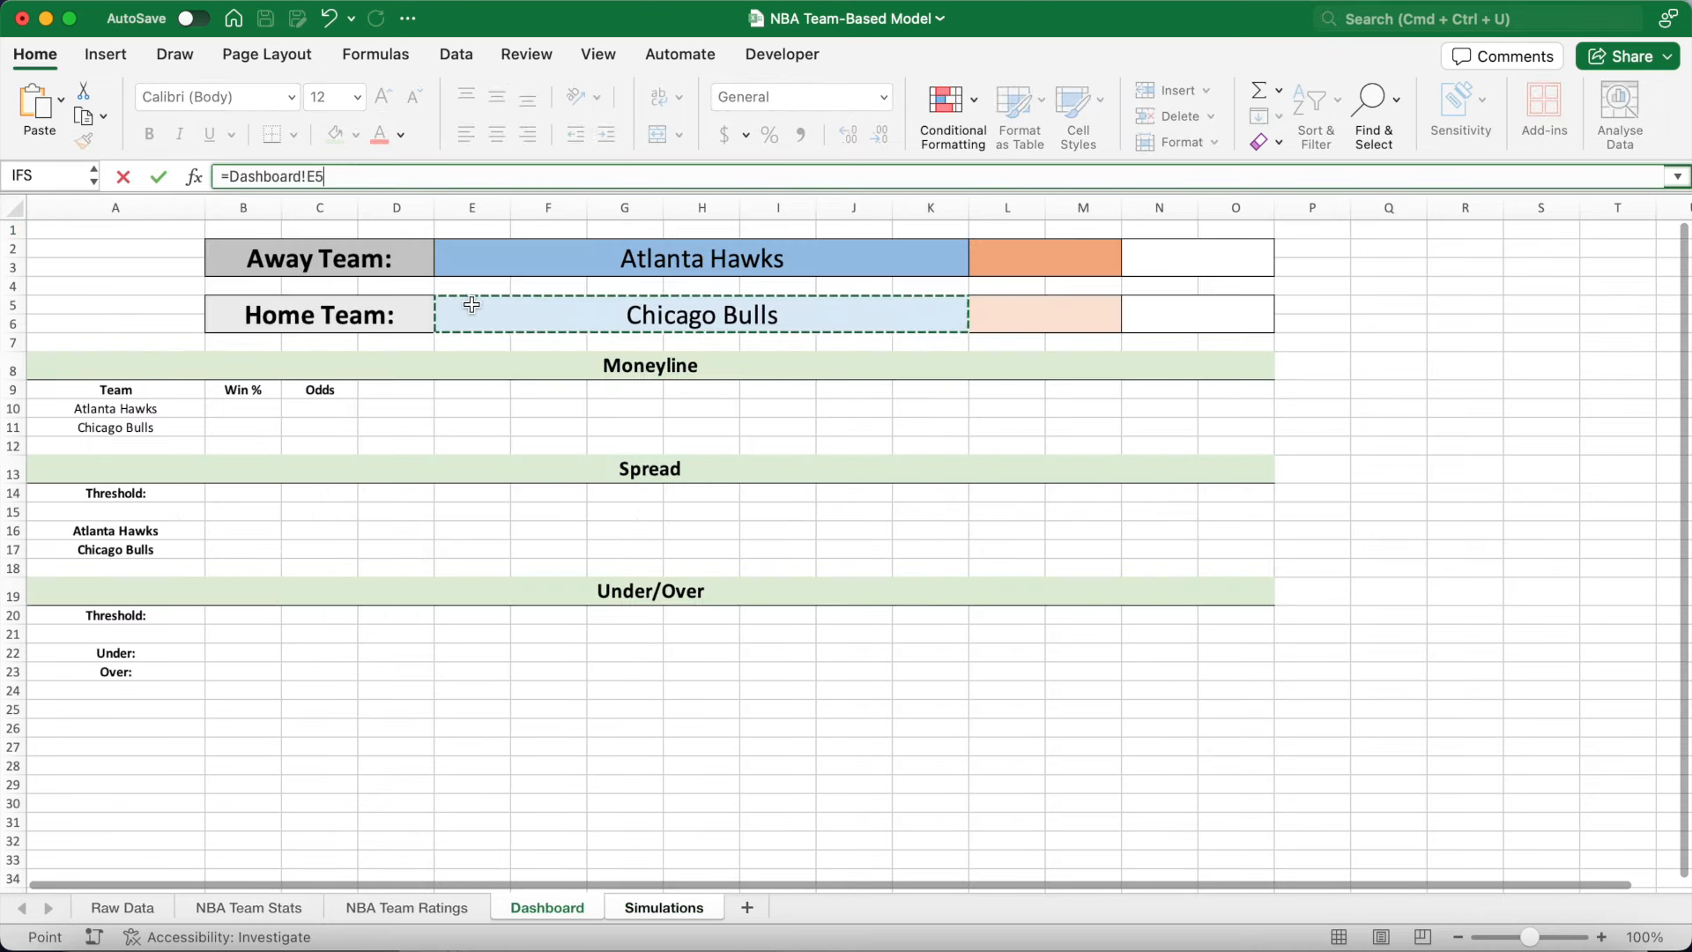
{"action": "key", "text": "Return"}
Widen columns F and G and make the team names in F1:G1 bold.
{"action": "left_click_drag", "start_coordinate": [637, 208], "coordinate": [725, 207]}
{"action": "mouse_move", "coordinate": [561, 208]}
{"action": "left_mouse_down"}
{"action": "mouse_move", "coordinate": [587, 208]}
{"action": "mouse_move", "coordinate": [562, 217]}
{"action": "left_mouse_up"}
{"action": "left_click_drag", "start_coordinate": [546, 230], "coordinate": [693, 234]}
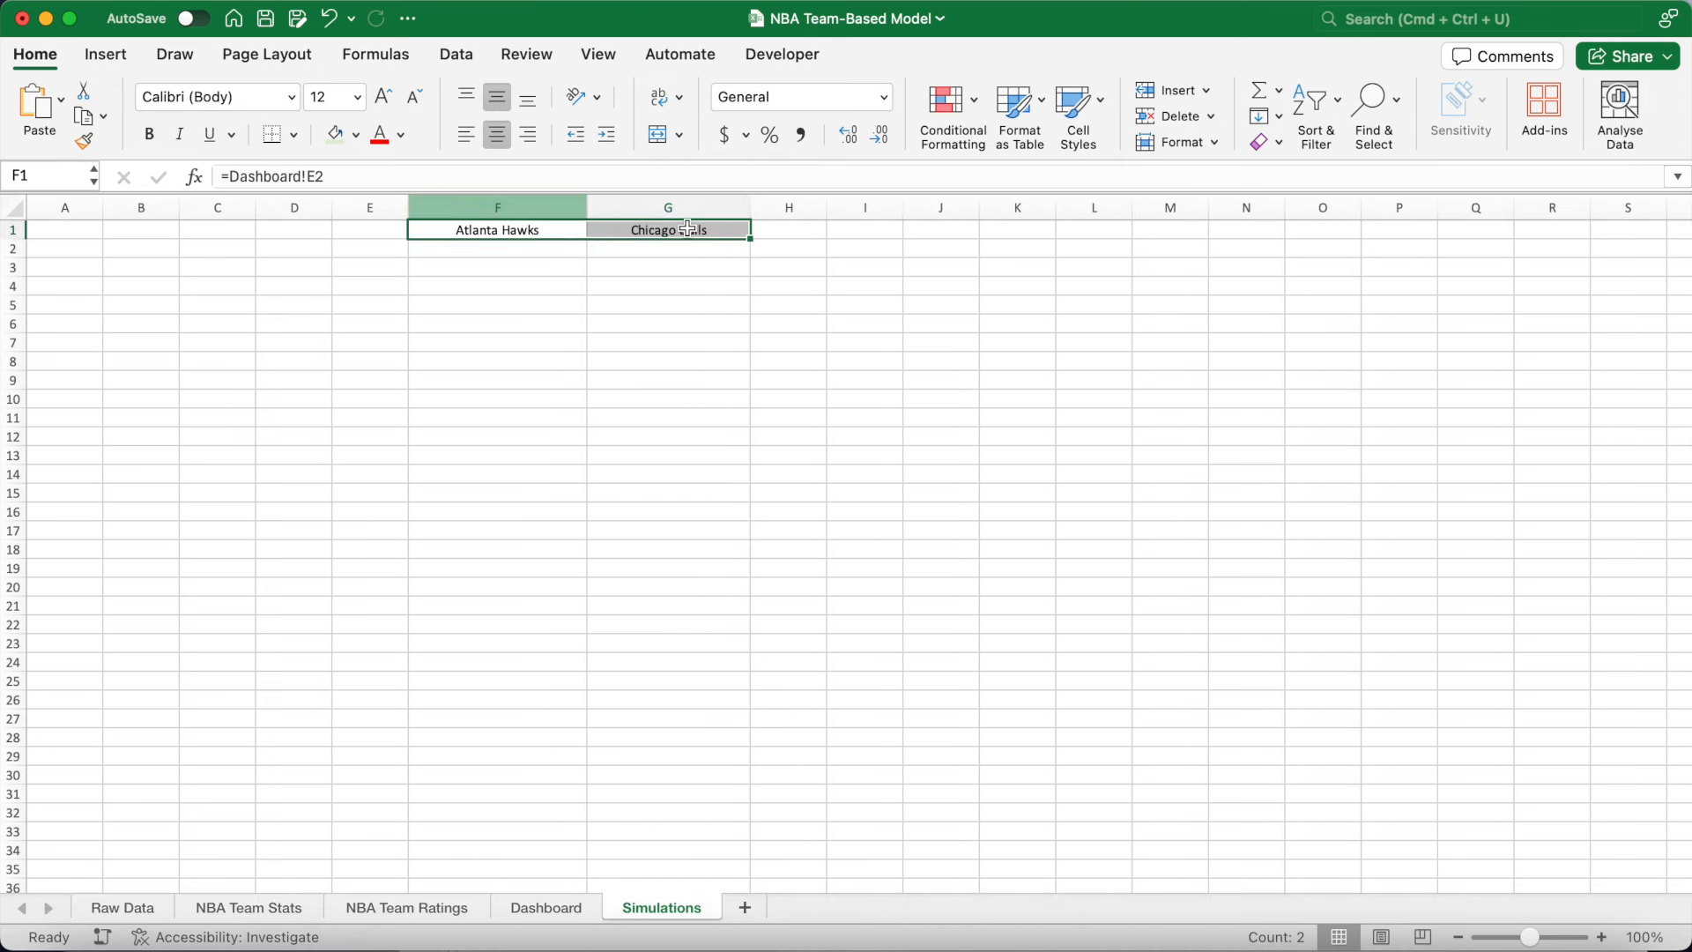
{"action": "key", "text": "super+b"}
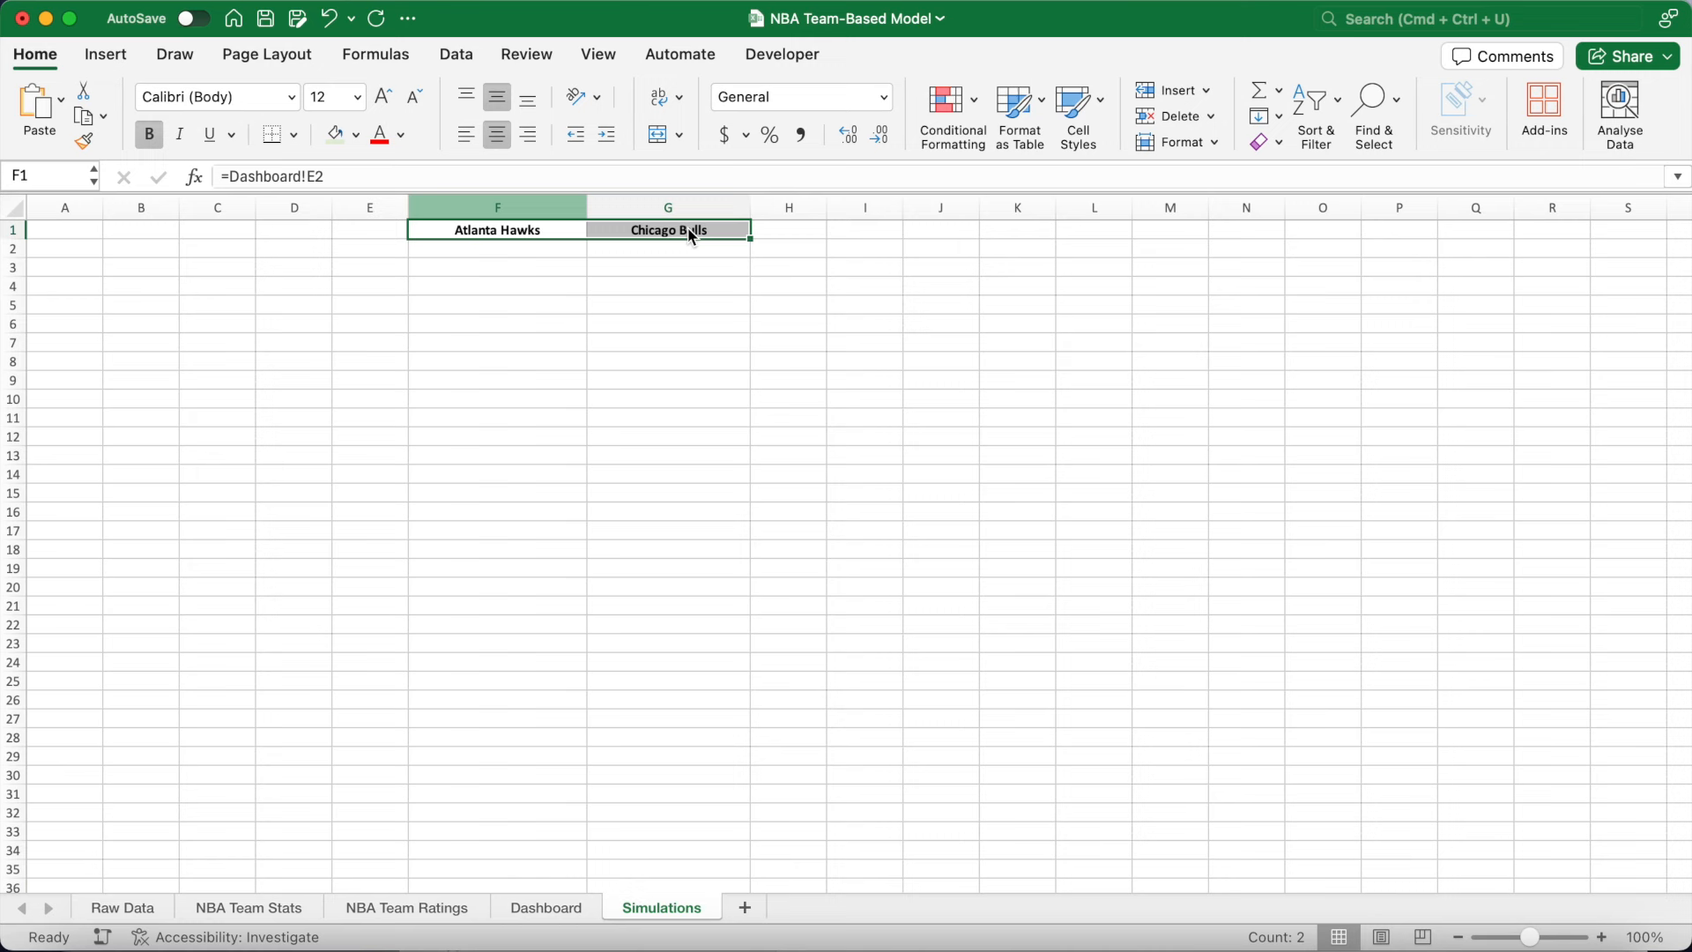
Widen column E and enter the bold label Regular Time in E2.
{"action": "left_click", "coordinate": [382, 248]}
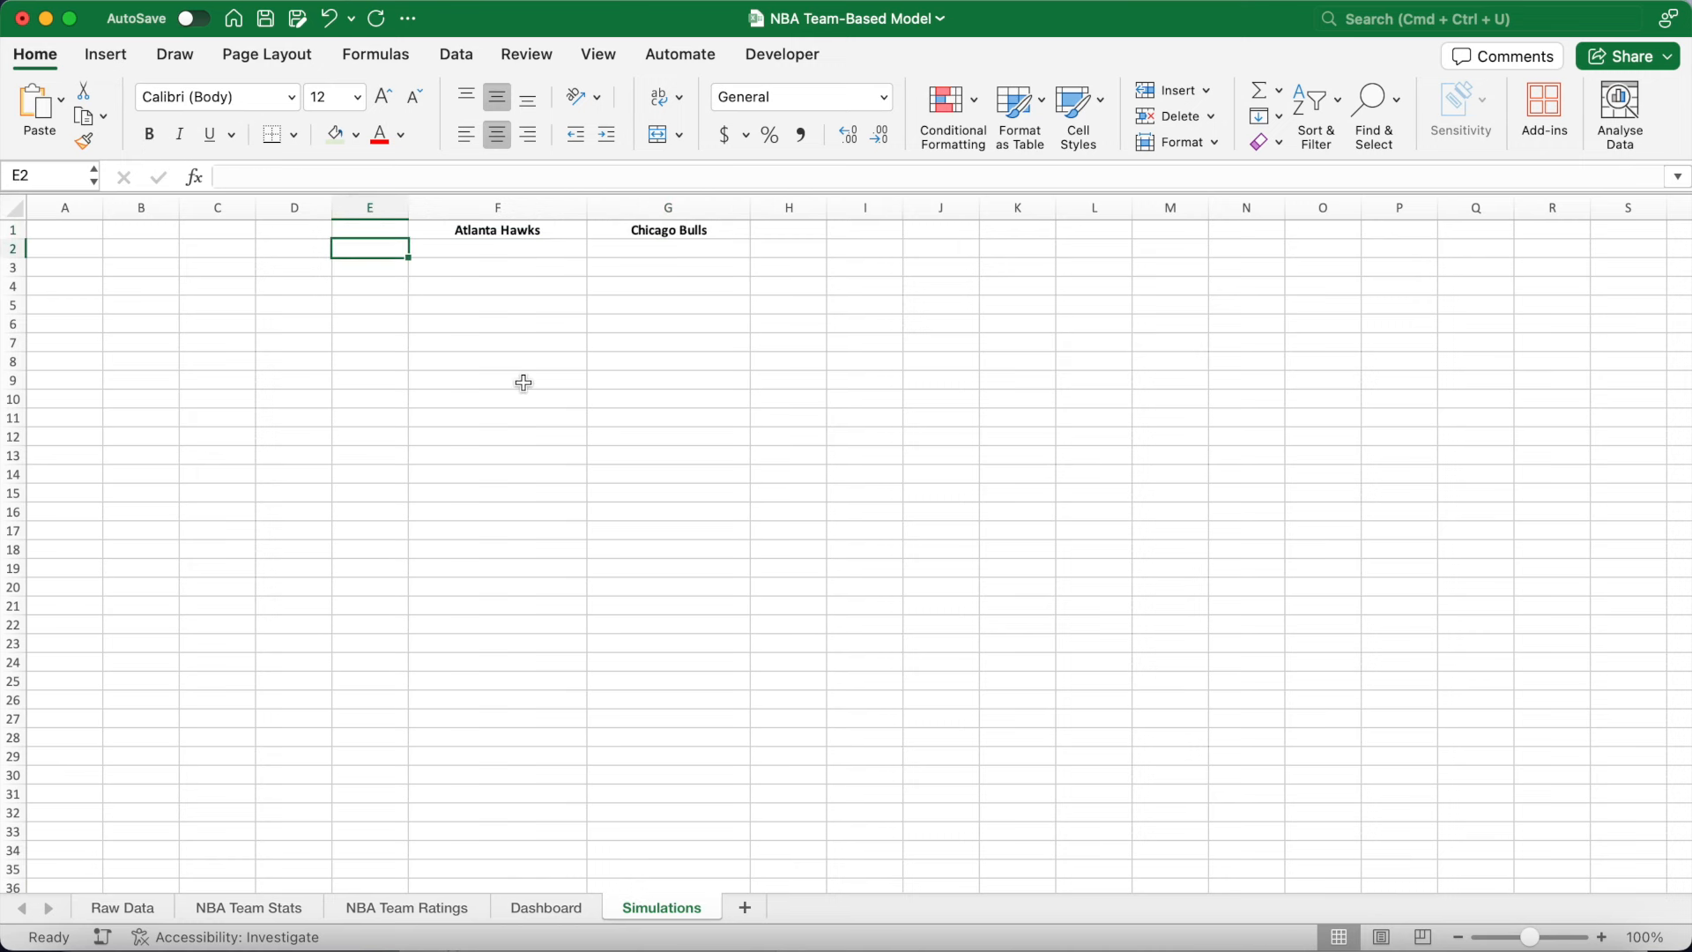
{"action": "left_click_drag", "start_coordinate": [409, 208], "coordinate": [464, 210]}
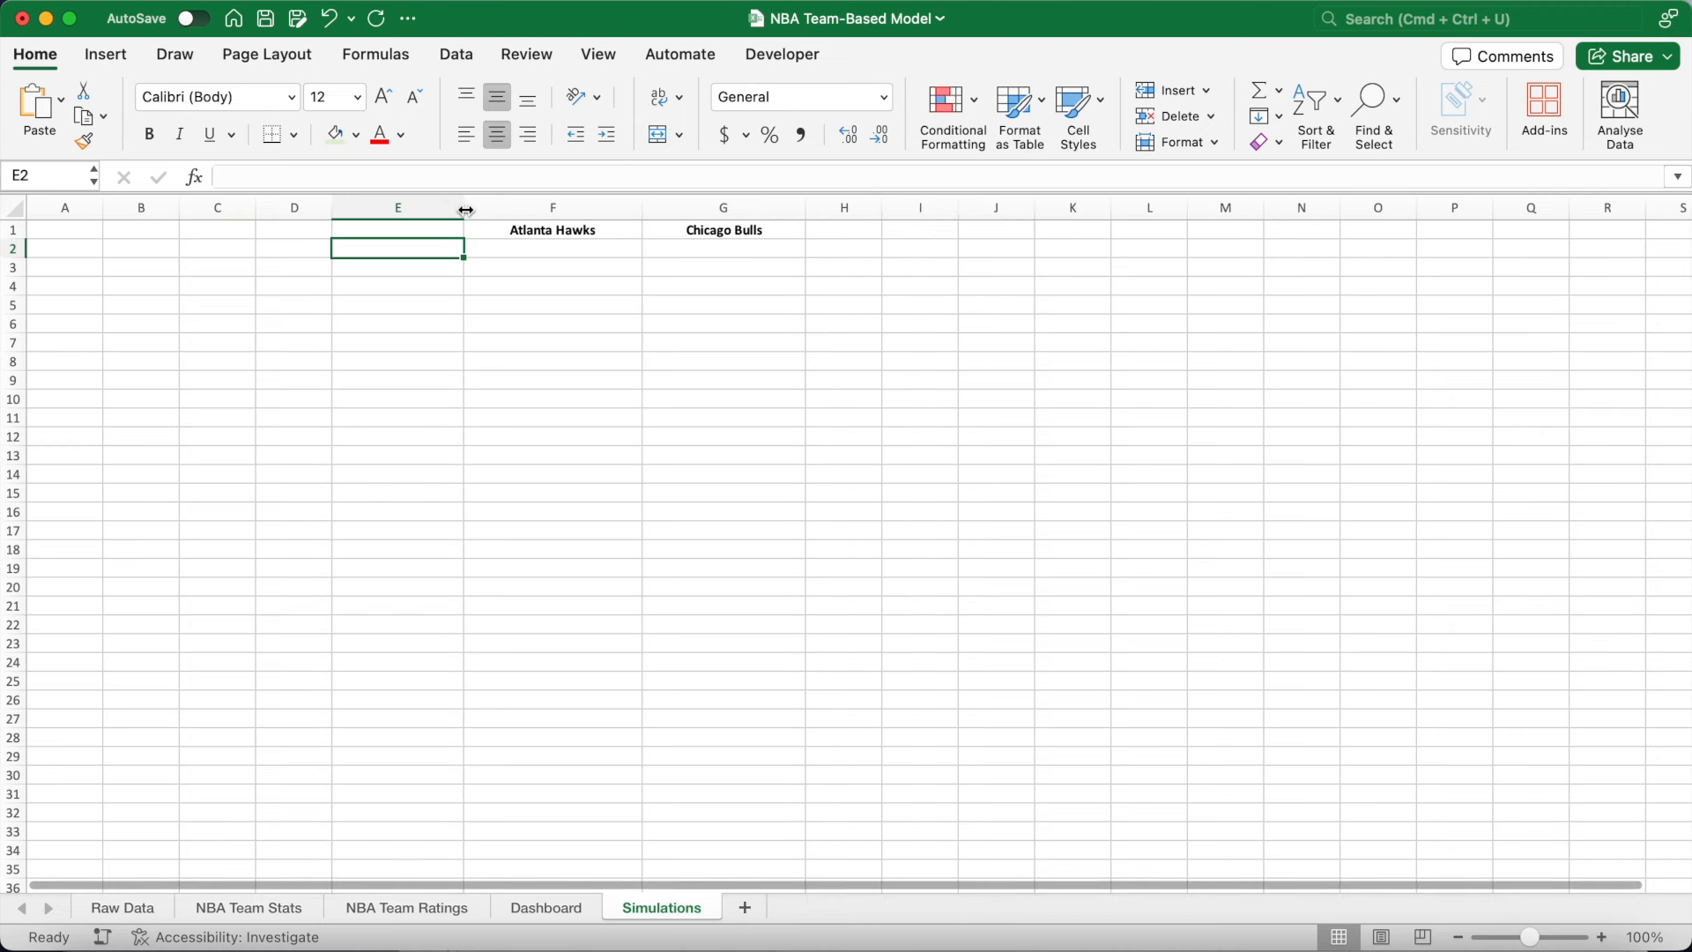
{"action": "key", "text": "super+b"}
{"action": "type", "text": "Regu"}
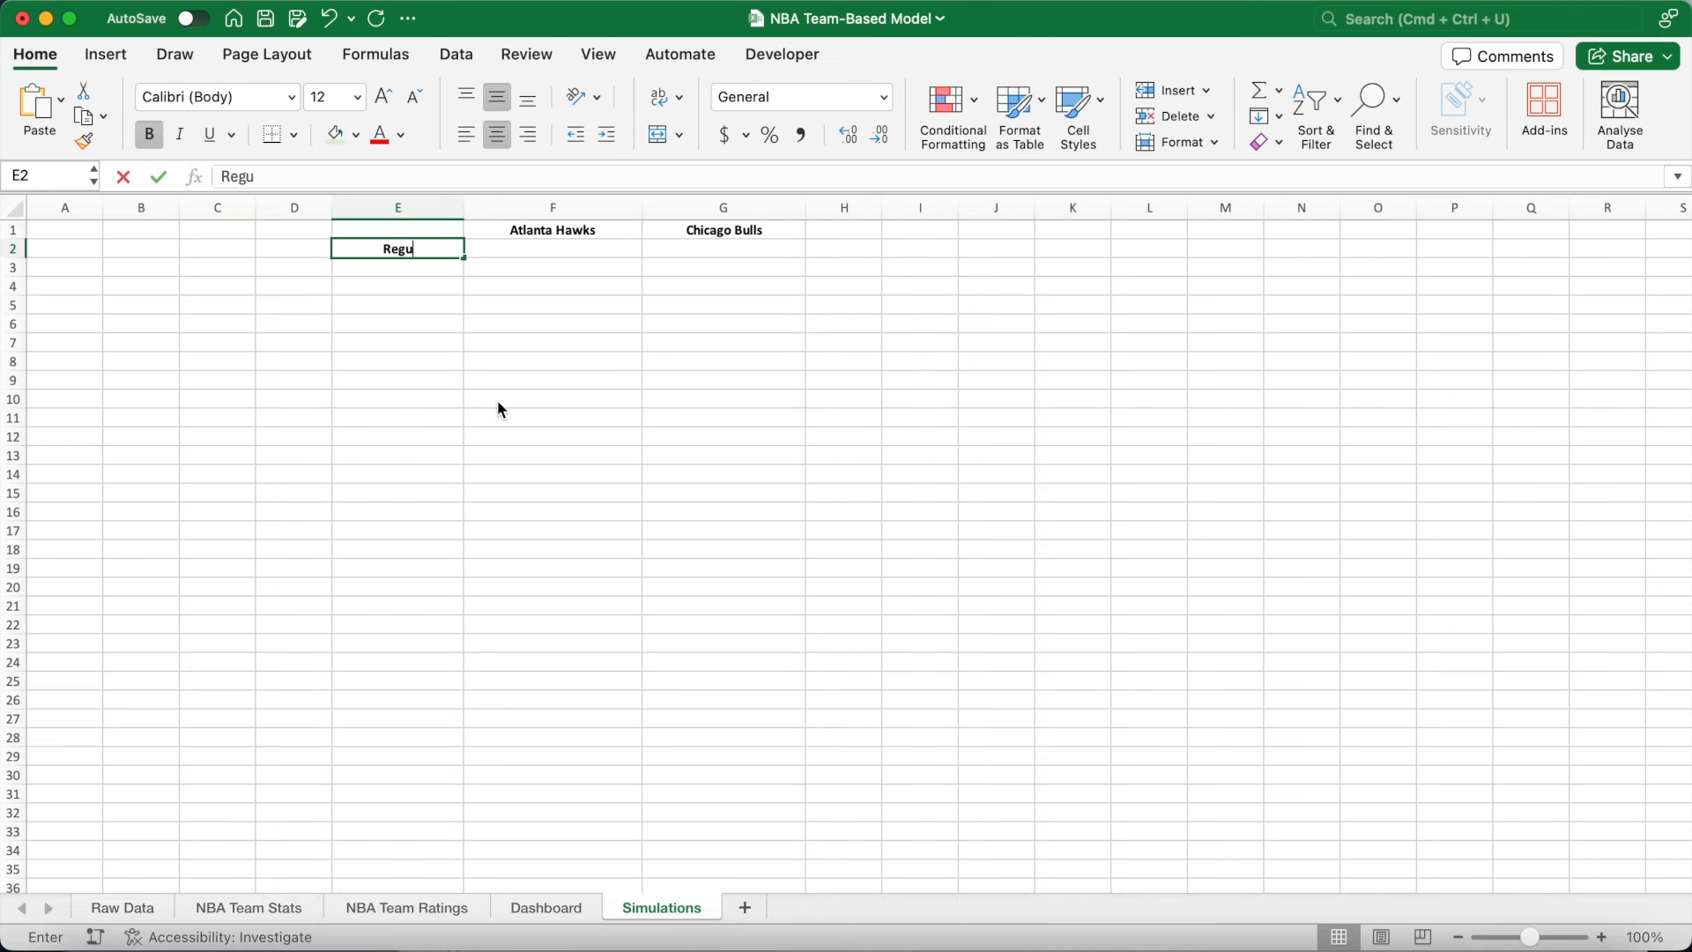
{"action": "type", "text": "lar Time"}
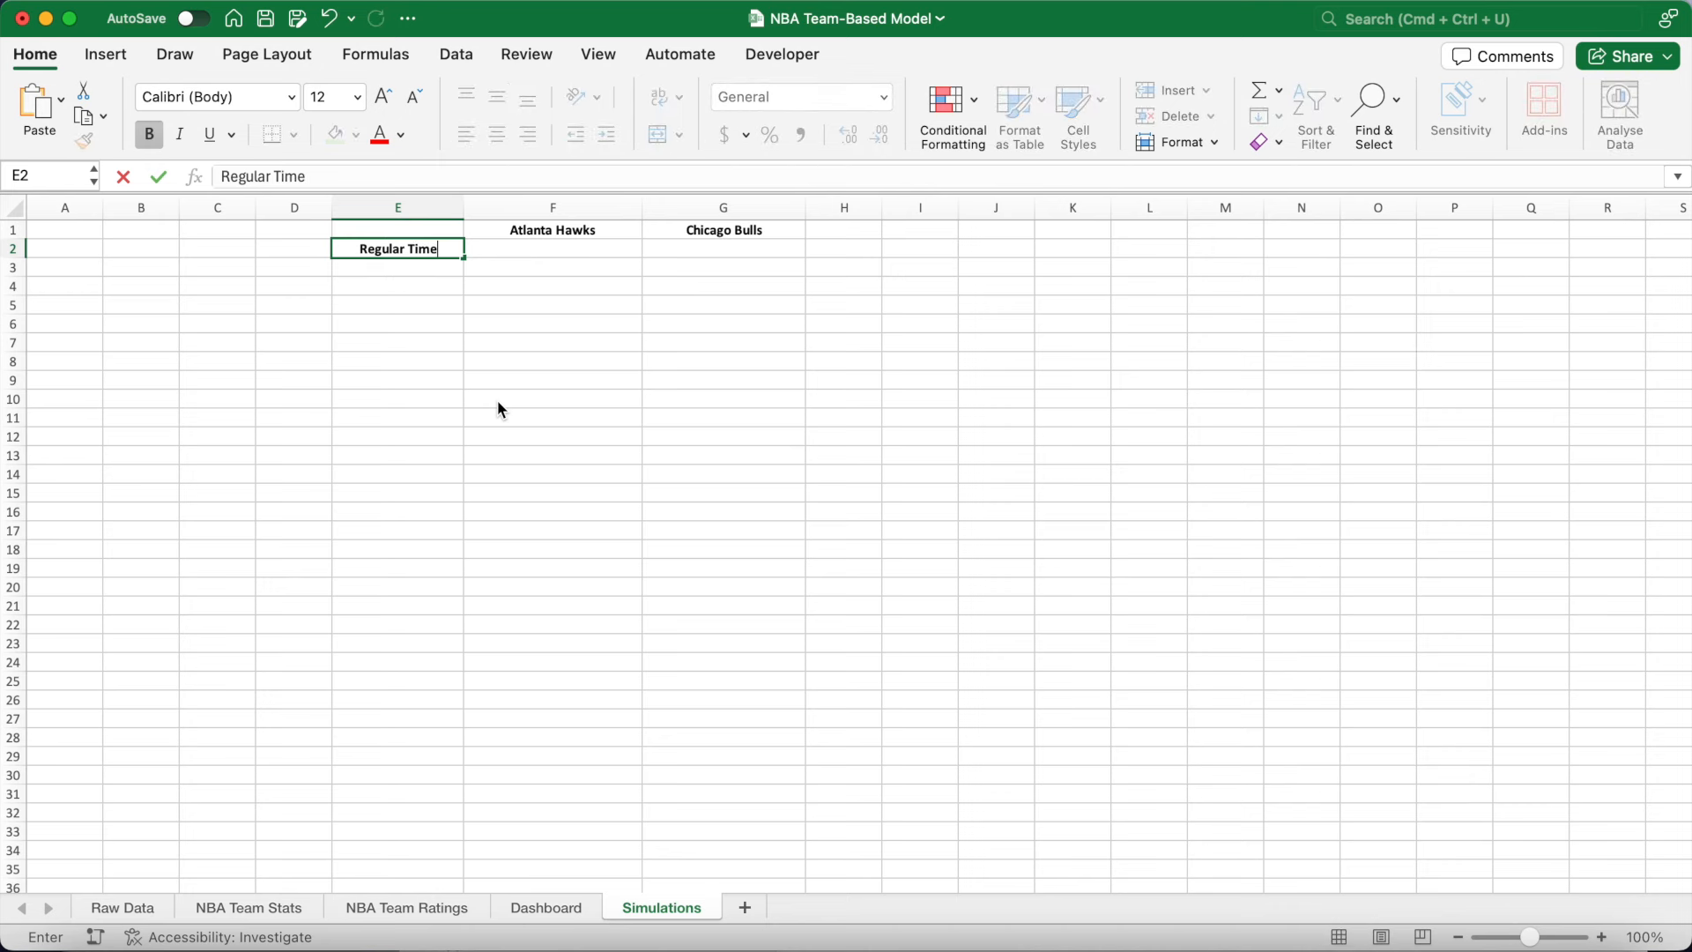
{"action": "key", "text": "Return"}
Enter the labels OT 1, OT 2 and OT 3 in E3:E5 and make them bold.
{"action": "type", "text": "OT 1"}
{"action": "key", "text": "Return"}
{"action": "type", "text": "OT 2"}
{"action": "key", "text": "Return"}
{"action": "type", "text": "OT 3"}
{"action": "key", "text": "Return"}
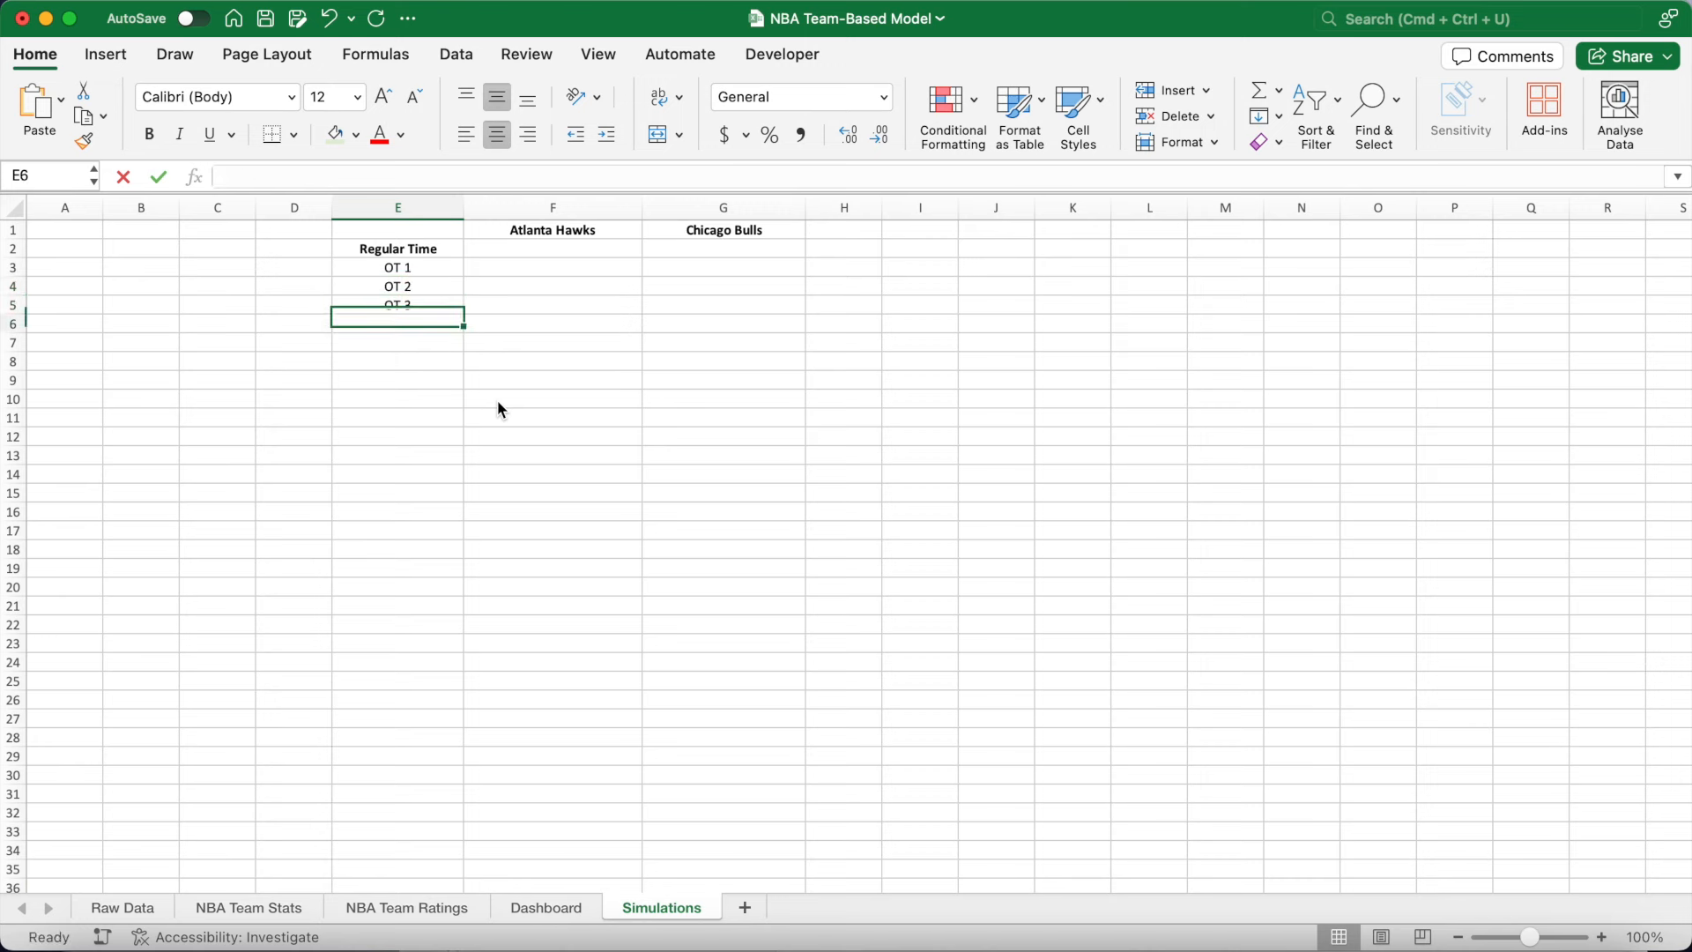
{"action": "left_click_drag", "start_coordinate": [443, 269], "coordinate": [438, 305]}
{"action": "key", "text": "super+b"}
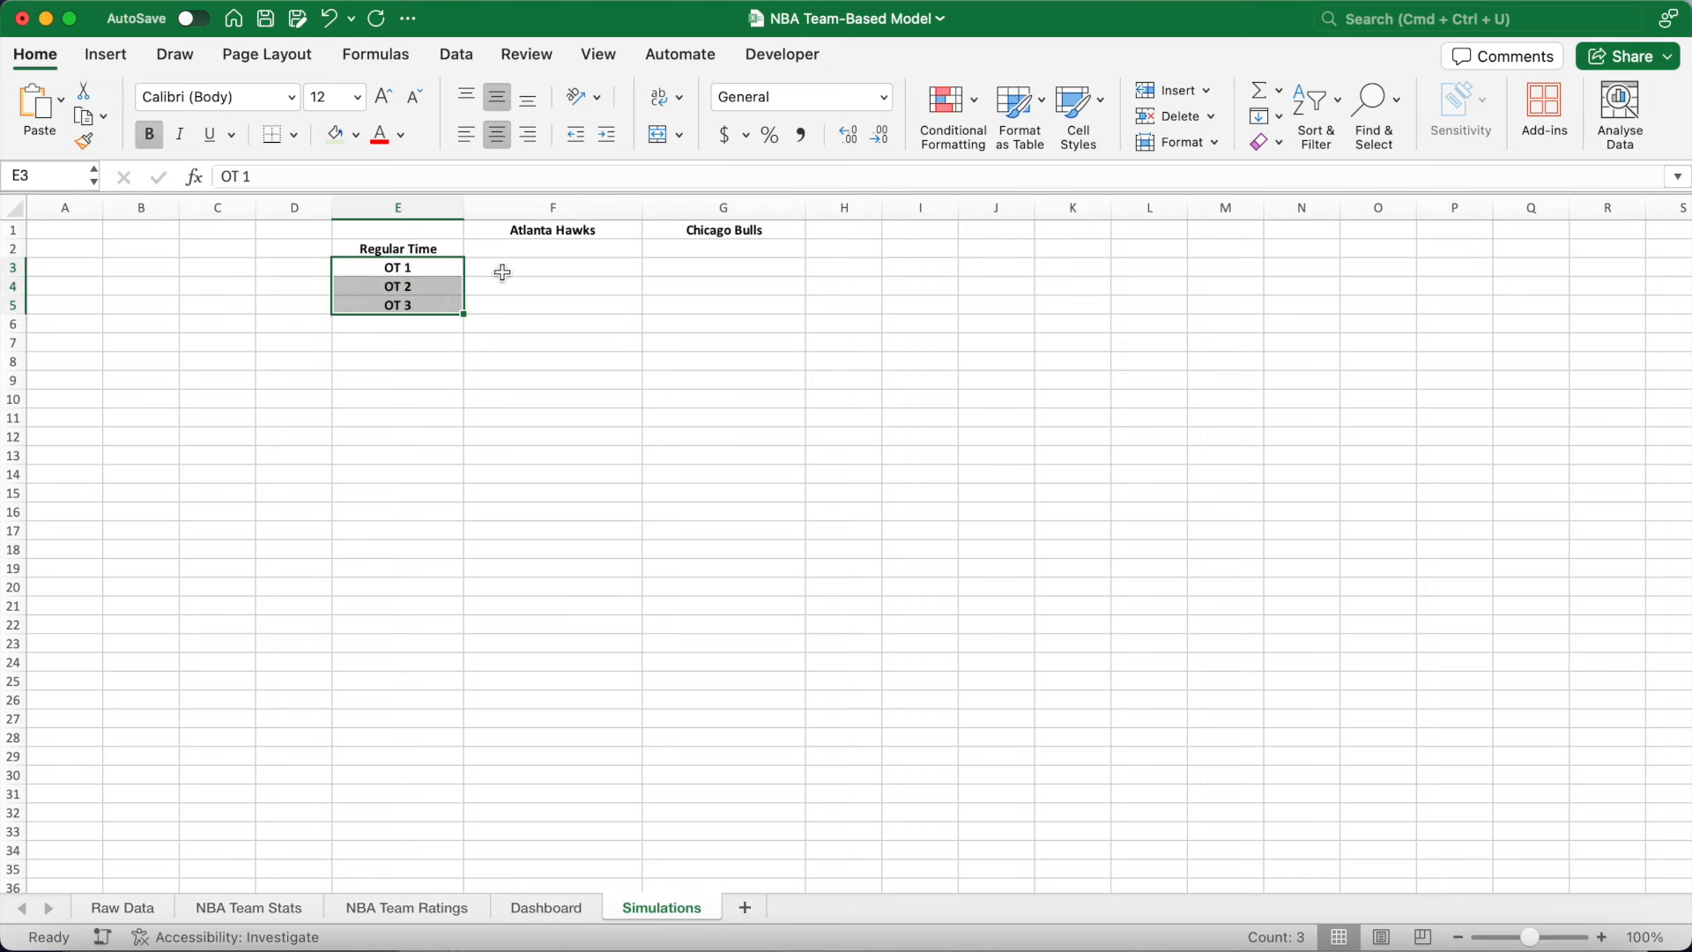
{"action": "left_click", "coordinate": [542, 249]}
{"action": "left_click", "coordinate": [696, 250]}
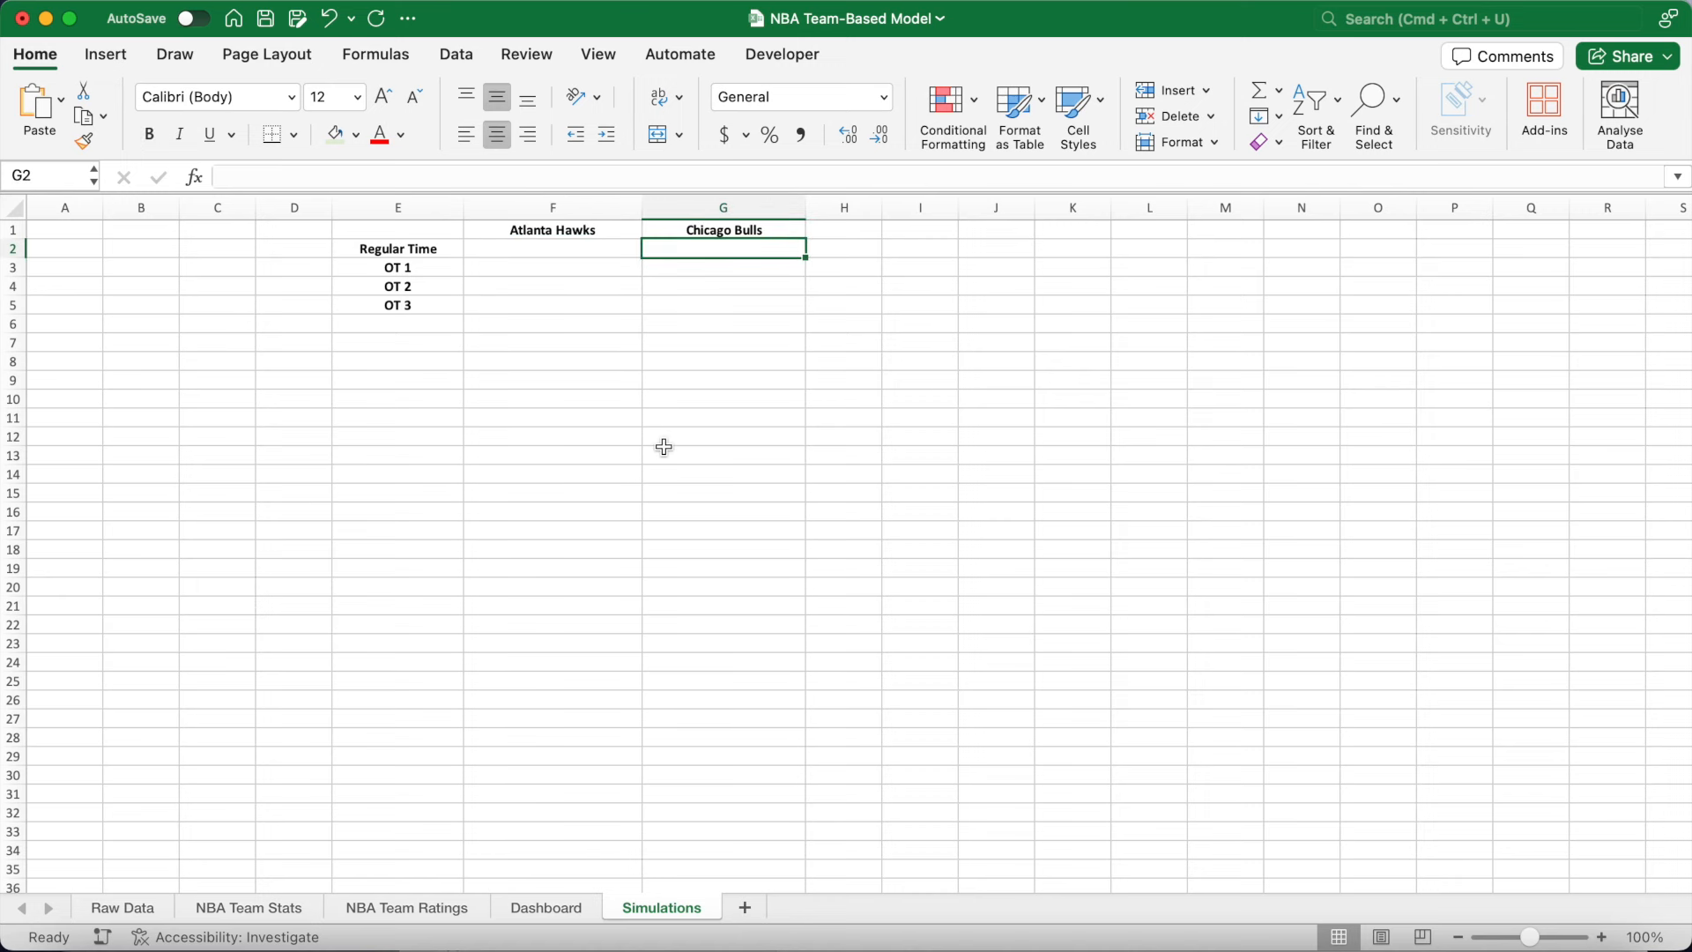
{"action": "left_click", "coordinate": [556, 267]}
{"action": "left_click", "coordinate": [692, 266]}
{"action": "left_click", "coordinate": [589, 285]}
{"action": "left_click", "coordinate": [718, 289]}
{"action": "left_click", "coordinate": [589, 308]}
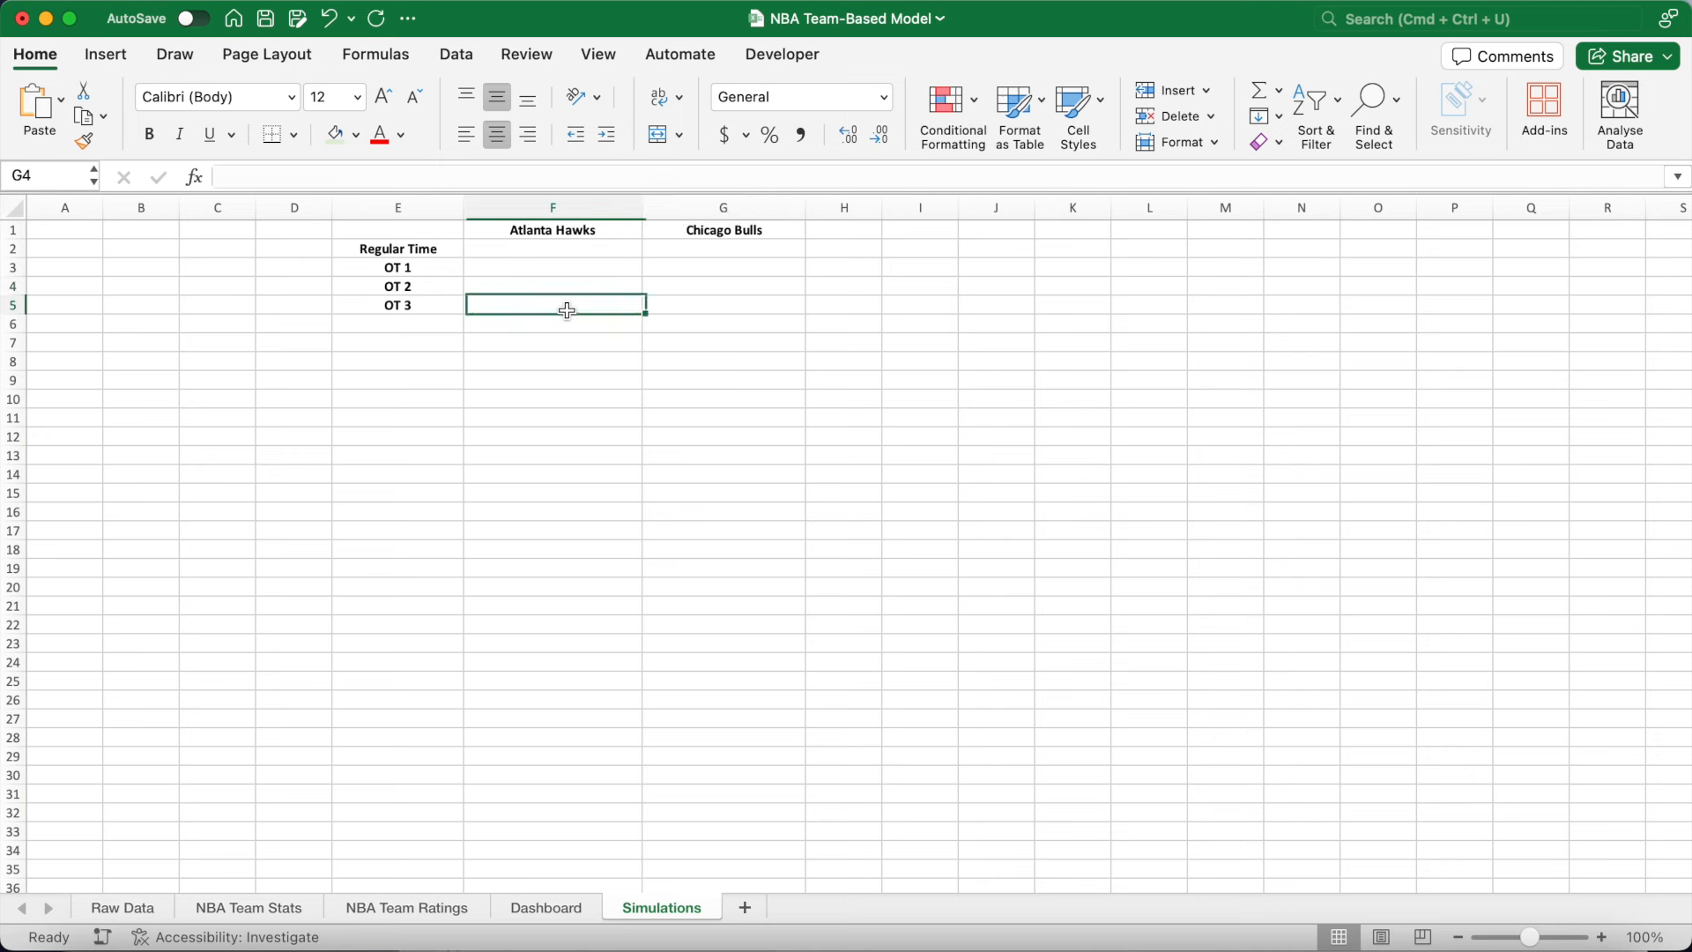
{"action": "left_click", "coordinate": [686, 311]}
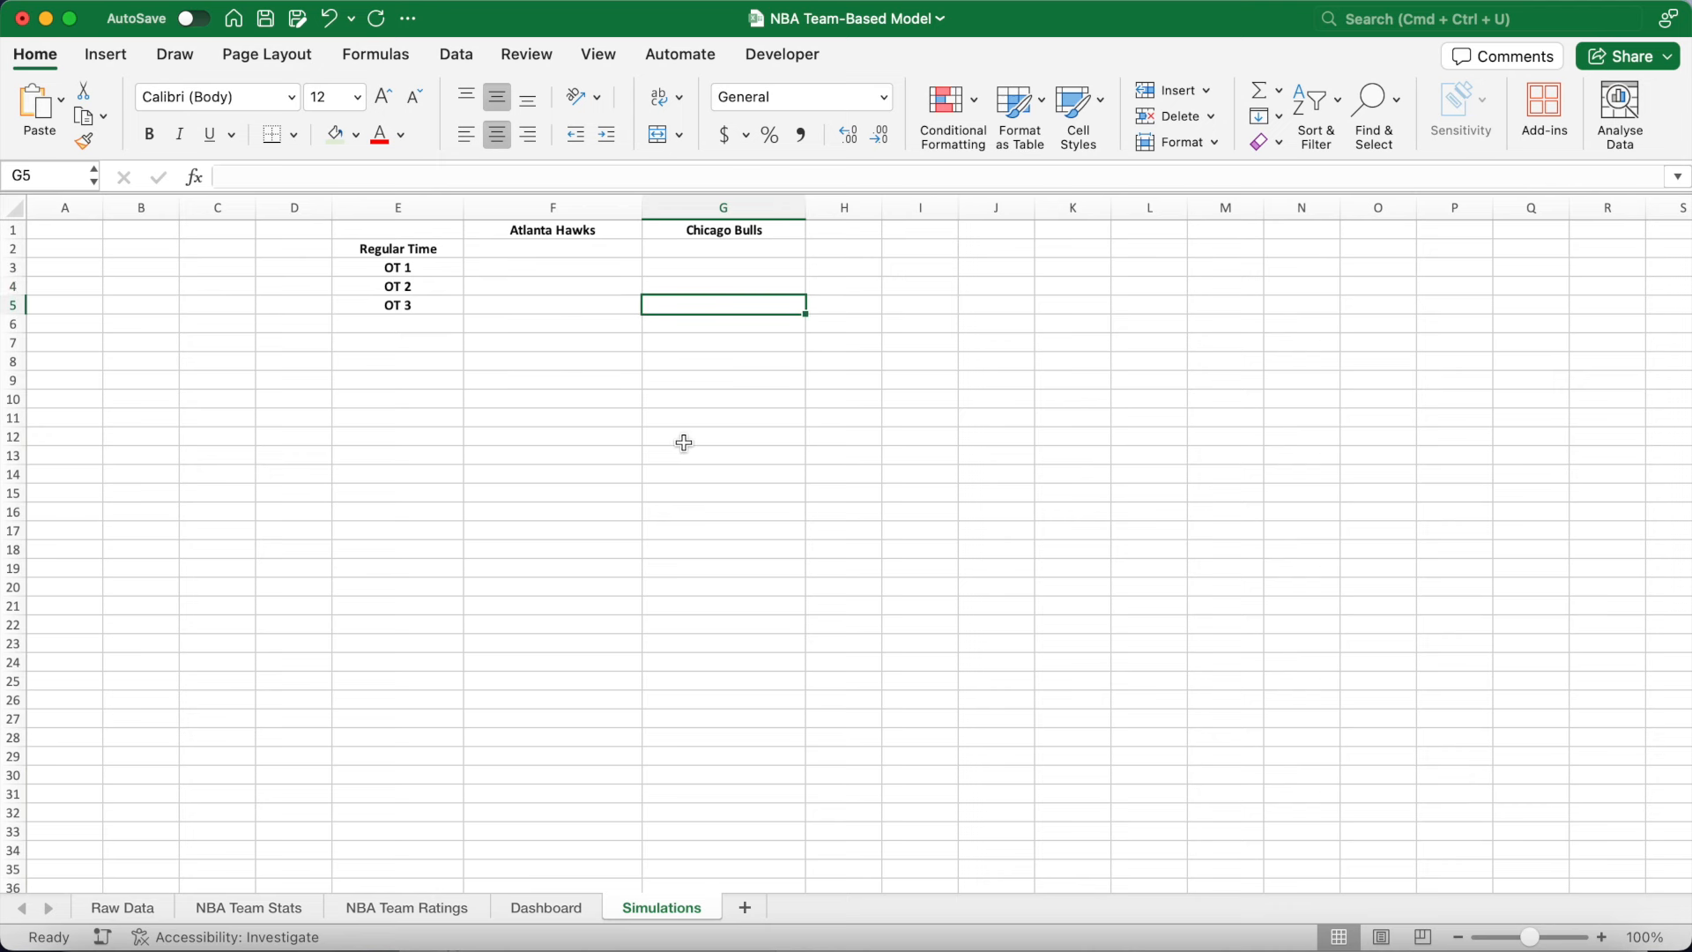
Widen column A and enter the bold labels "Away Advantage:" in A2 and "Home Advantage:" in A3.
{"action": "left_click_drag", "start_coordinate": [103, 207], "coordinate": [176, 207]}
{"action": "left_click", "coordinate": [121, 247]}
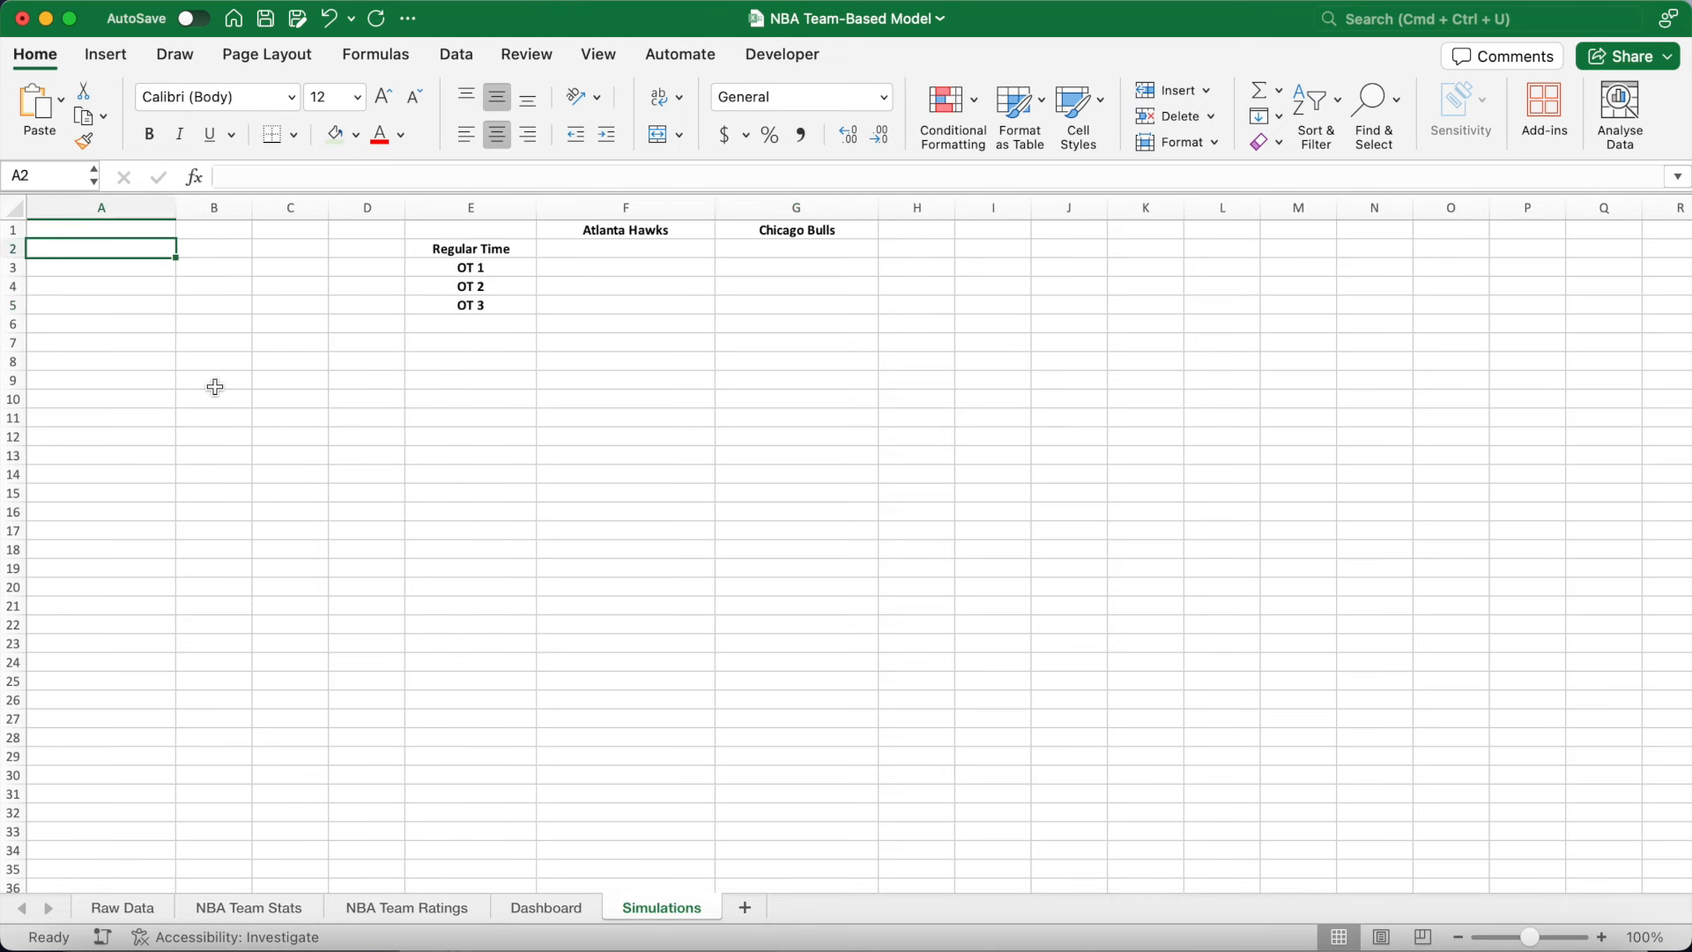
{"action": "key", "text": "super+b"}
{"action": "type", "text": "Away A"}
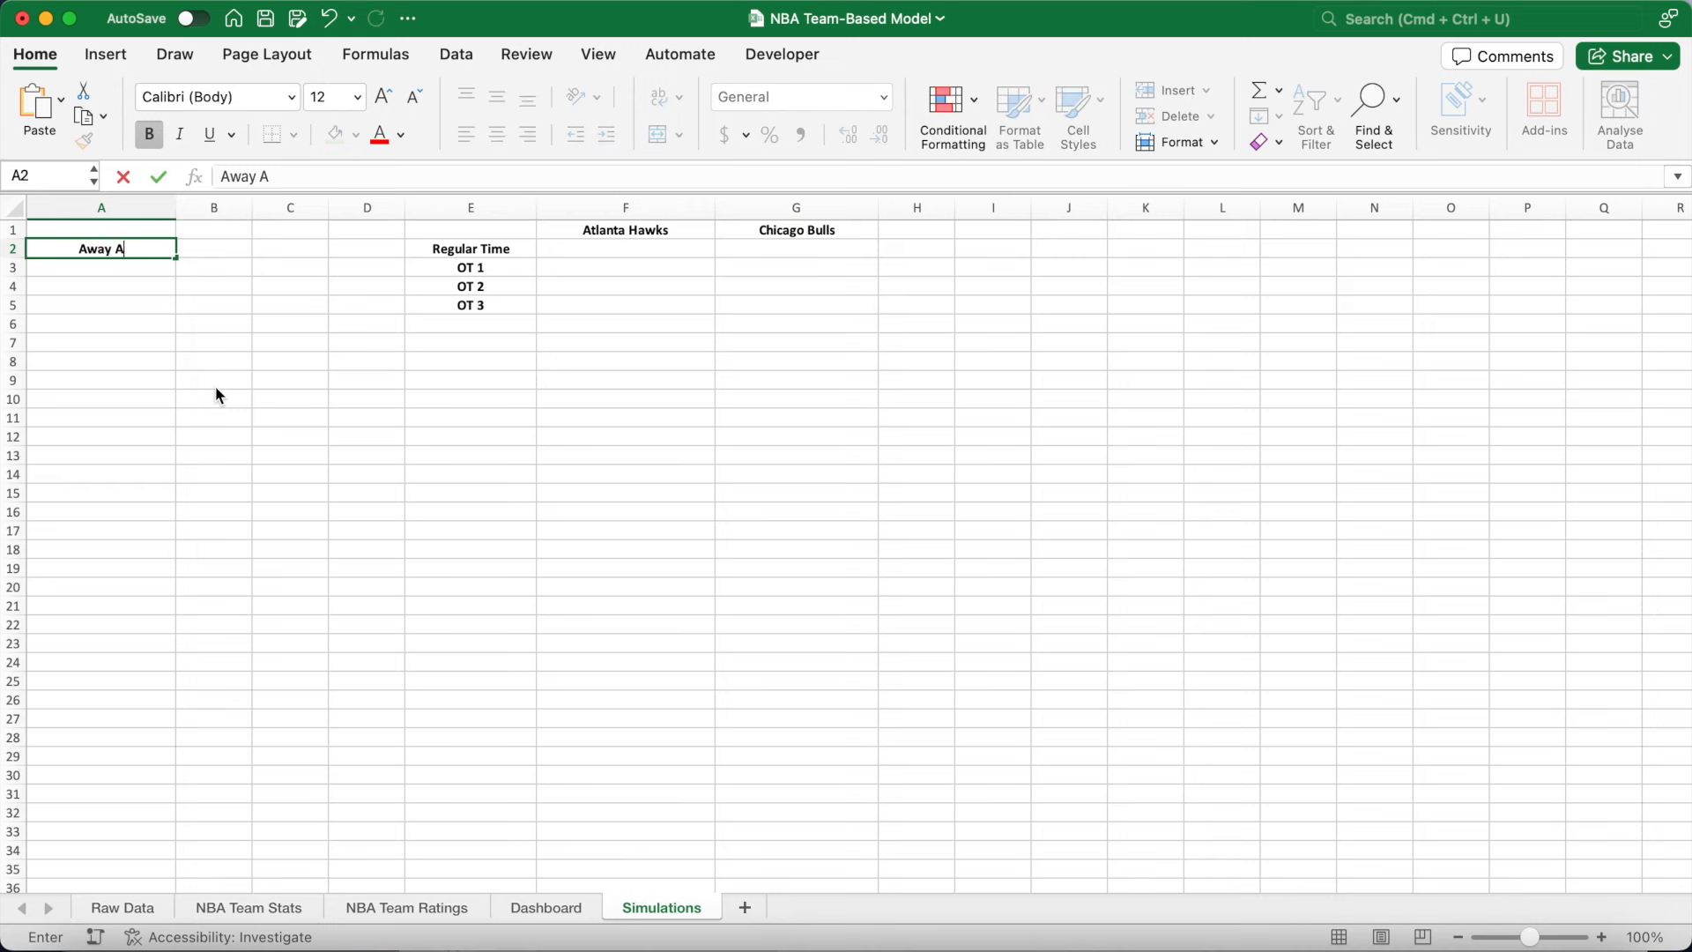
{"action": "type", "text": "dvantage:"}
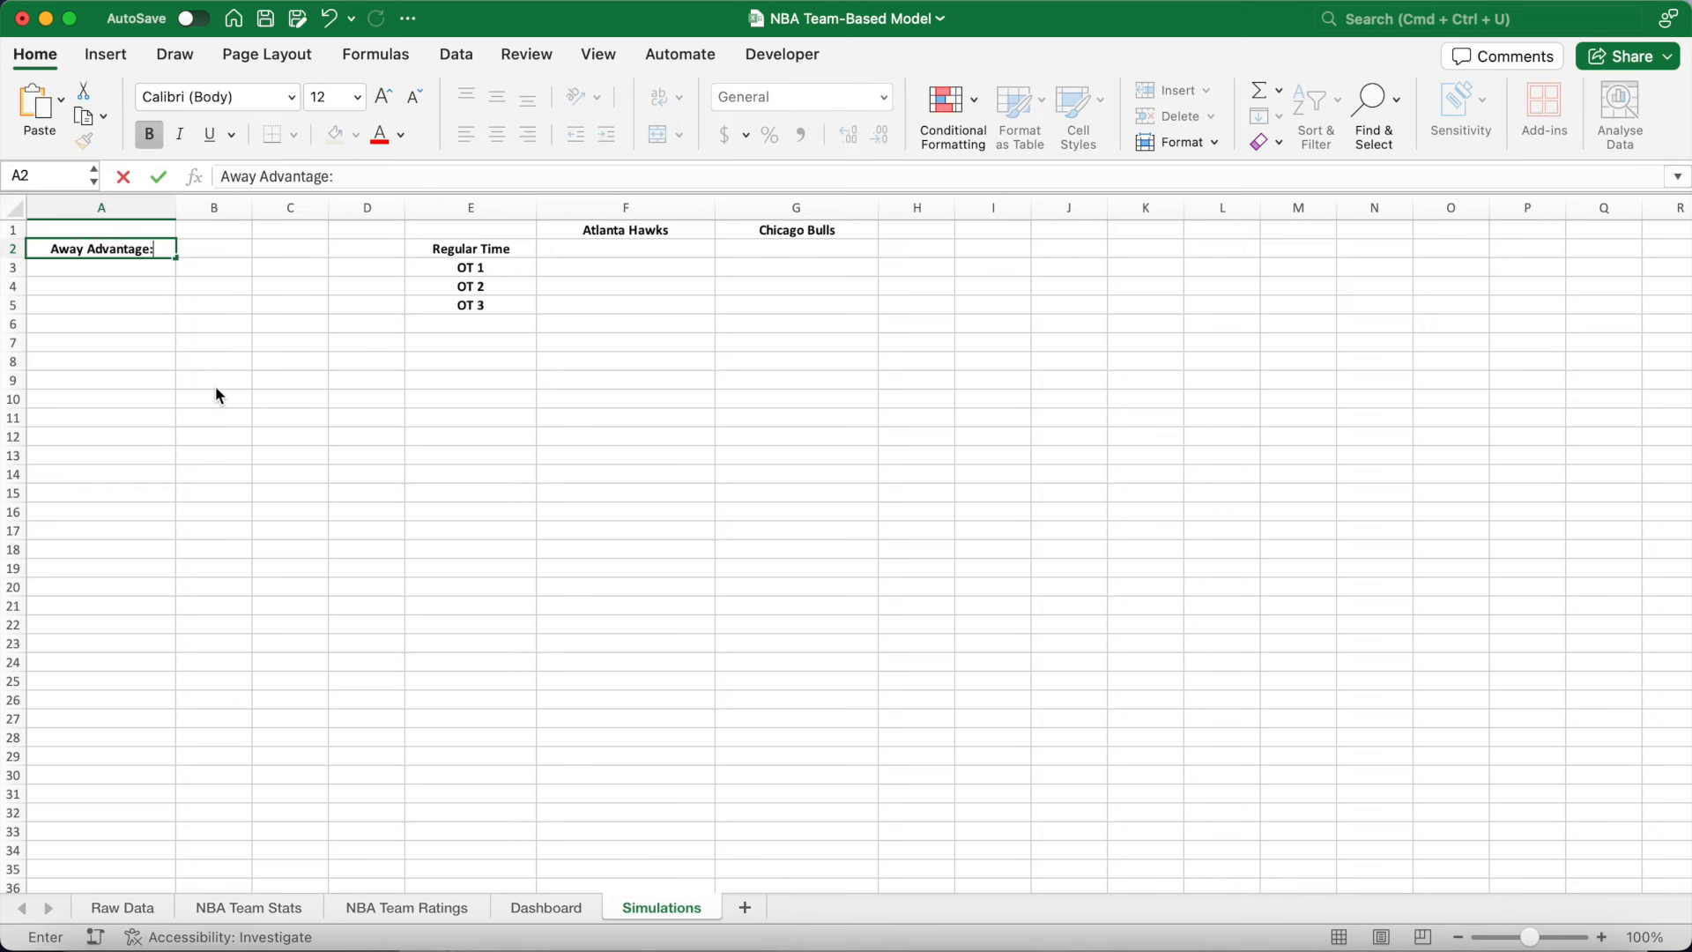
{"action": "key", "text": "Return"}
{"action": "type", "text": "Home Advantage:"}
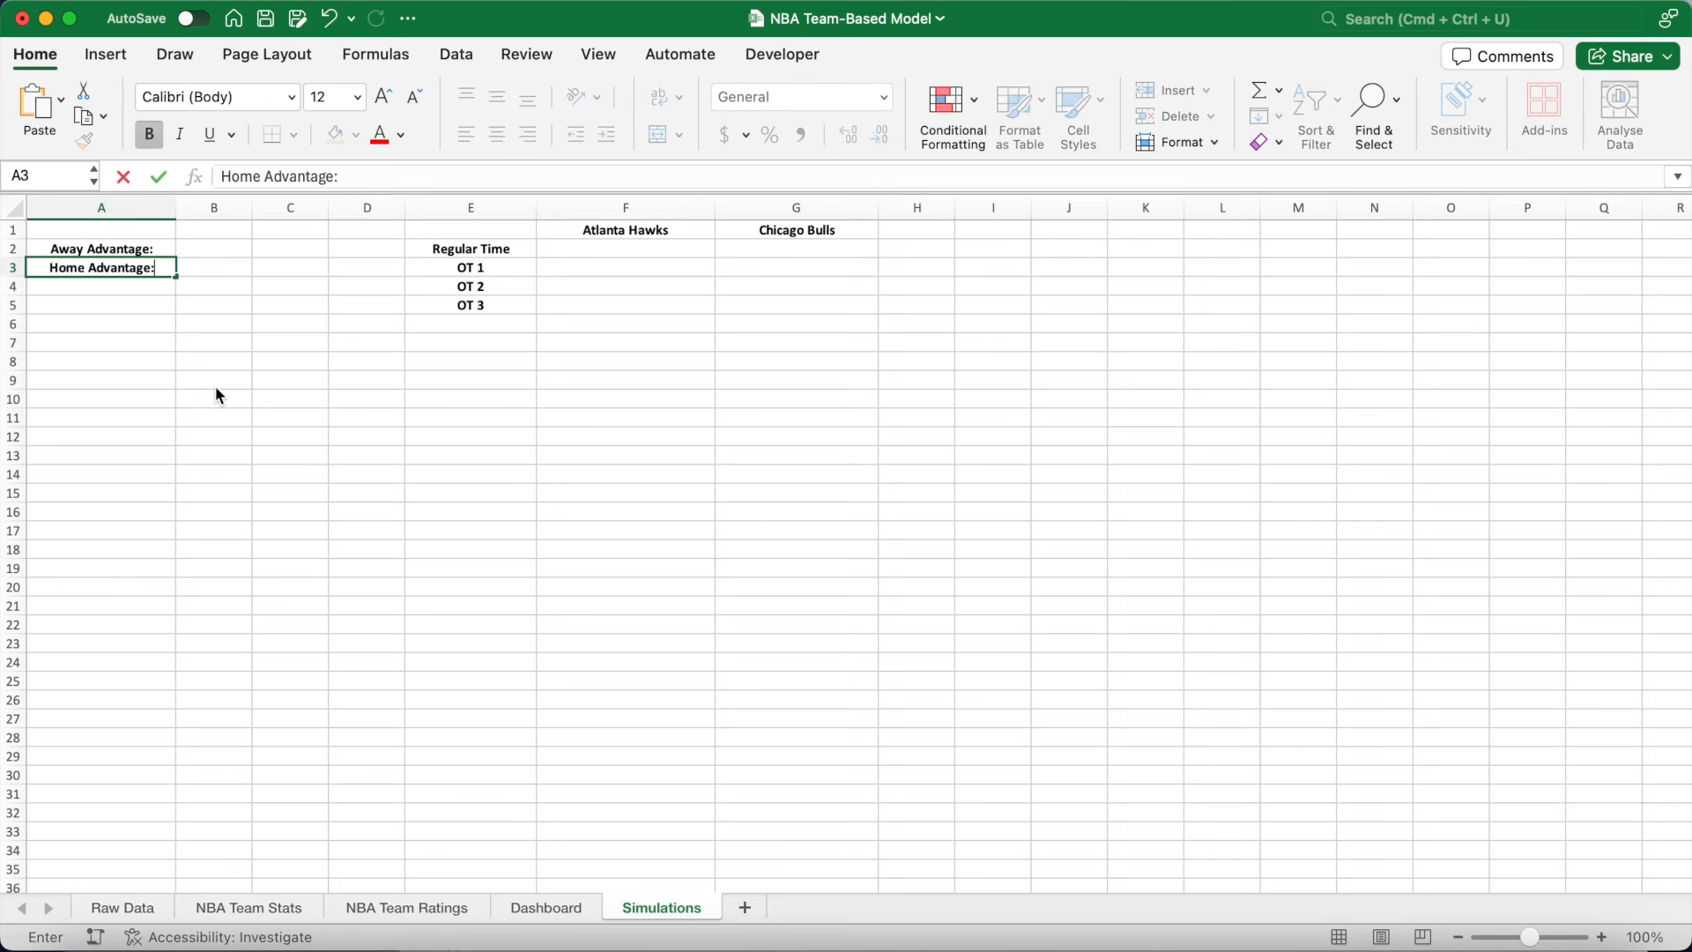
{"action": "key", "text": "Return"}
Enter the bold labels "Away x_2pts:" in A5 and "Home x_2pts:" in A6.
{"action": "key", "text": "Return"}
{"action": "key", "text": "super+b"}
{"action": "type", "text": "Away x_2pts:"}
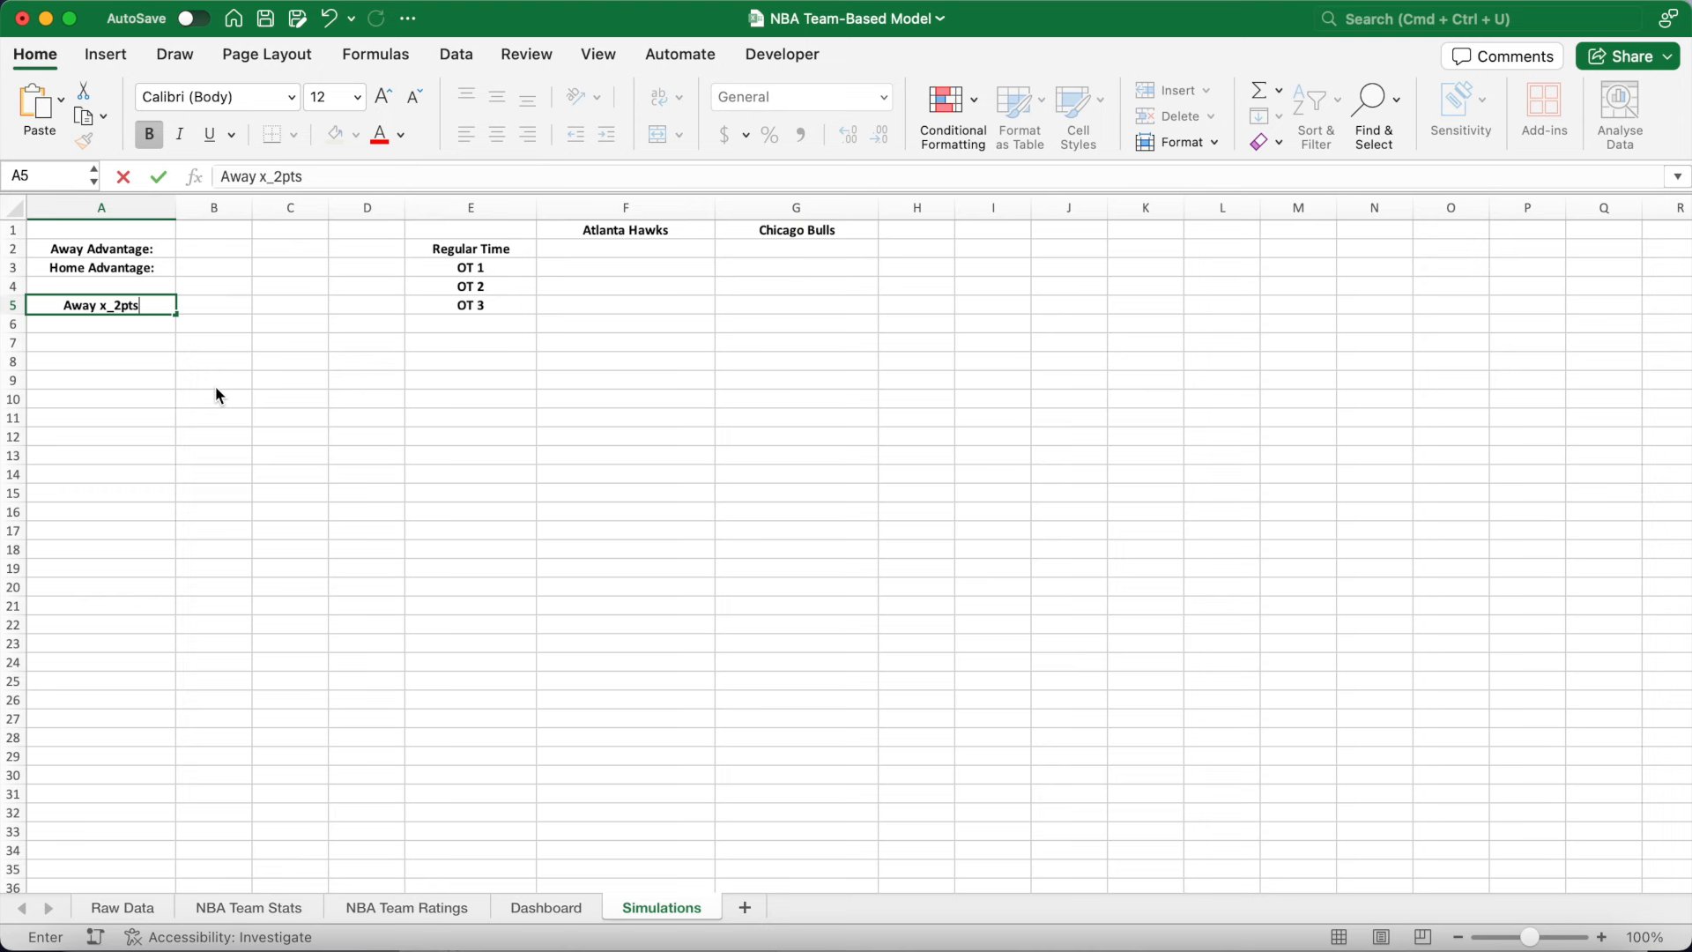
{"action": "key", "text": "Return"}
{"action": "key", "text": "super+b"}
{"action": "type", "text": "Home x_2pts:"}
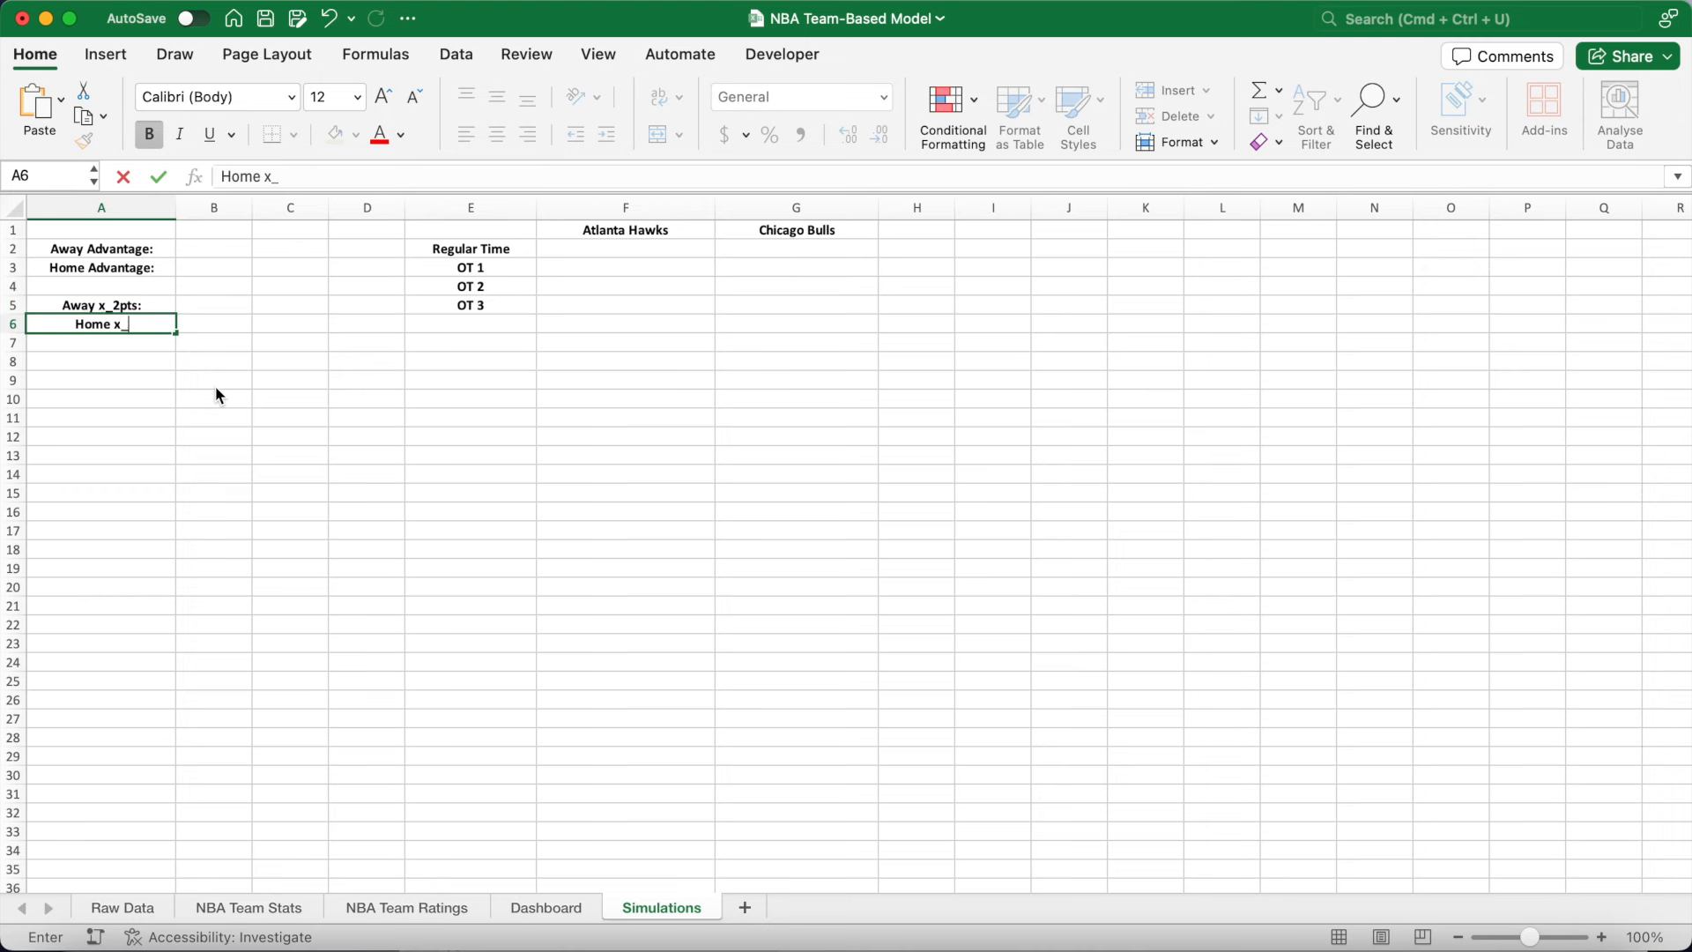
{"action": "key", "text": "Return"}
Enter the bold labels "Away x_3pts:" in A8 and "Home x_3pts:" in A9.
{"action": "key", "text": "Return"}
{"action": "key", "text": "super+b"}
{"action": "type", "text": "Away x_3pts:"}
{"action": "key", "text": "Return"}
{"action": "key", "text": "super+b"}
{"action": "type", "text": "A"}
{"action": "key", "text": "BackSpace"}
{"action": "key", "text": "BackSpace"}
{"action": "type", "text": "Home x_3pts:"}
{"action": "key", "text": "Return"}
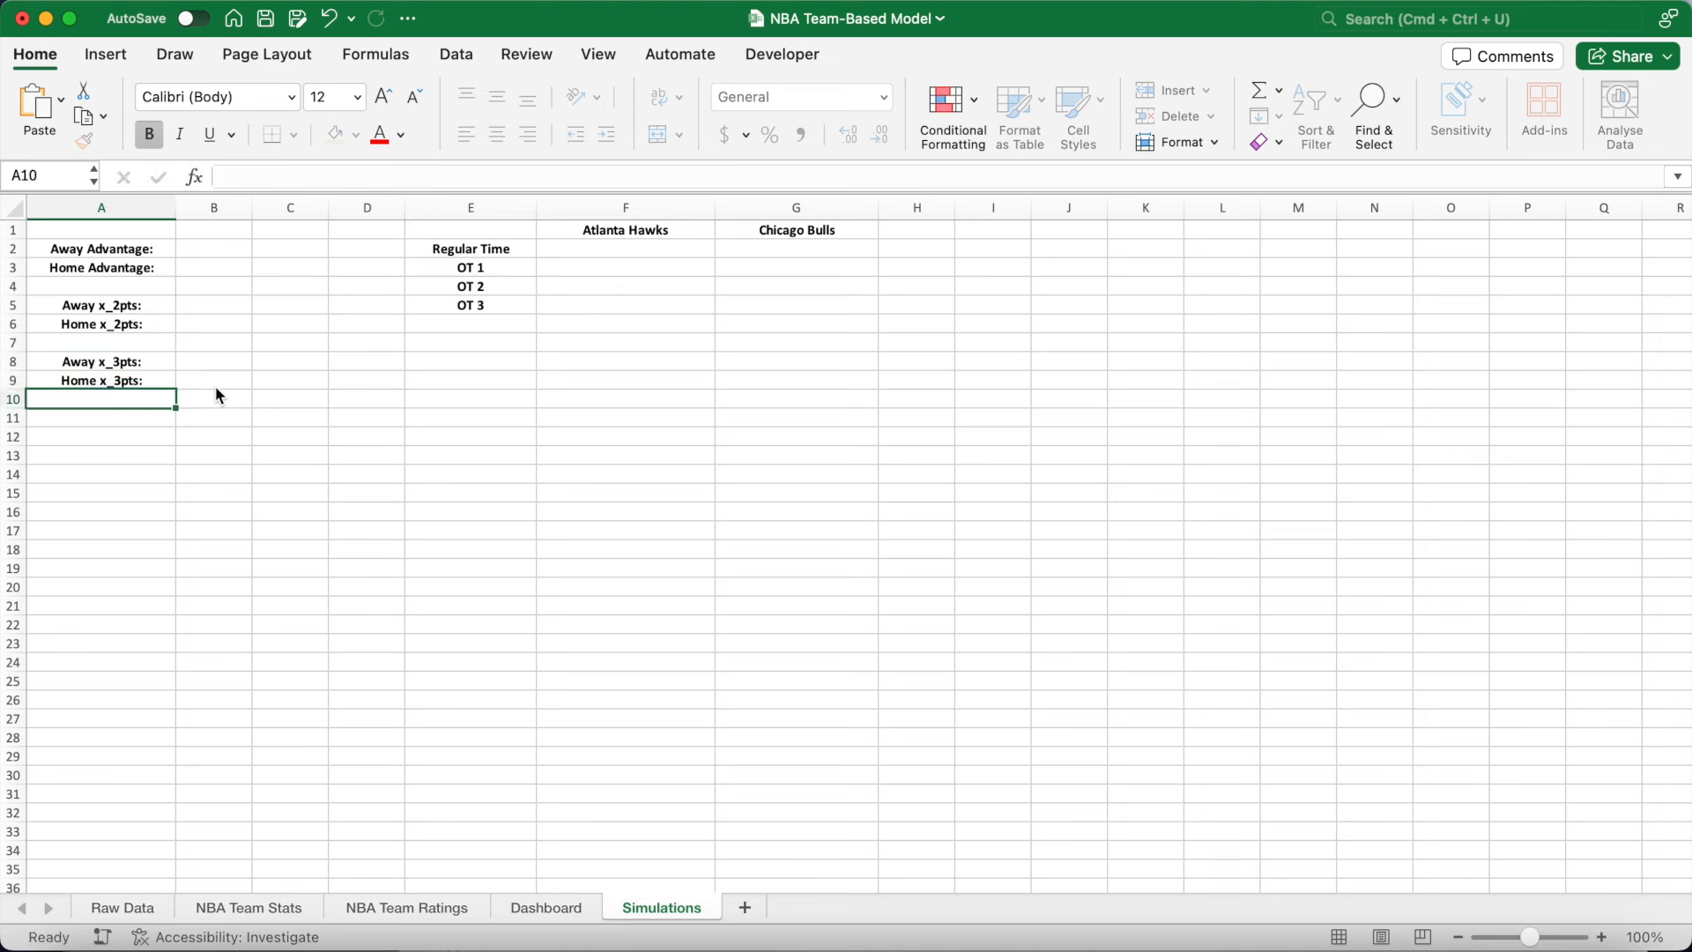
Enter the bold labels "Away x_fts:" in A11 and "Home x_fts:" in A12.
{"action": "key", "text": "Return"}
{"action": "key", "text": "super+b"}
{"action": "type", "text": "Away x"}
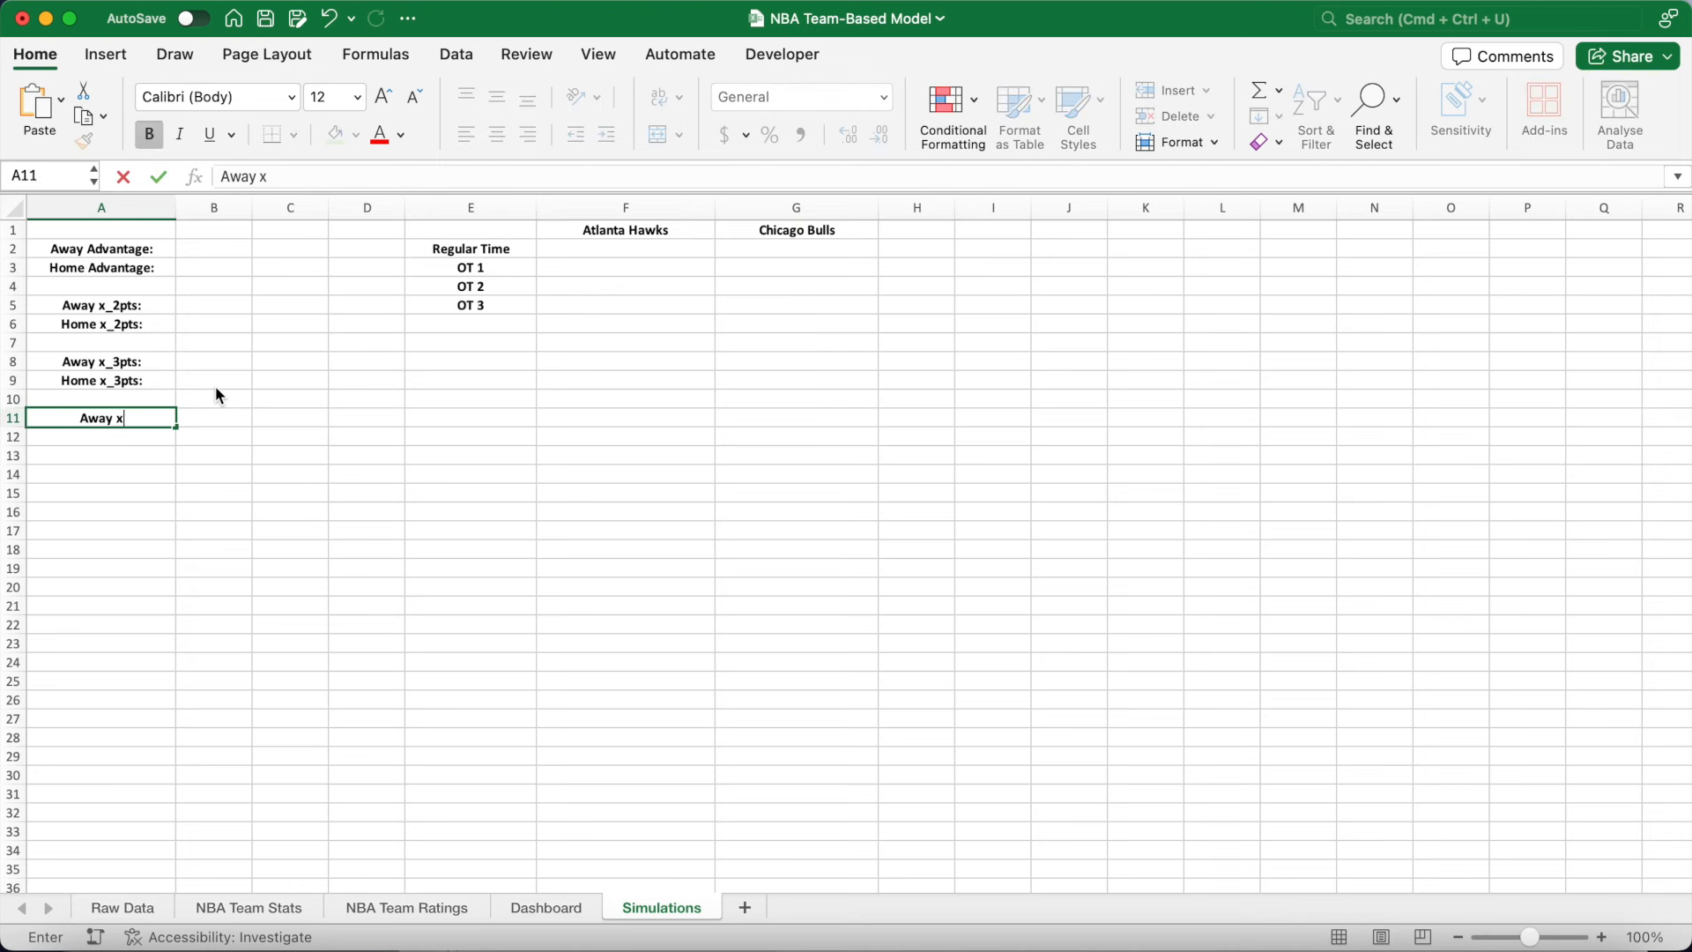
{"action": "type", "text": "_fts:"}
{"action": "key", "text": "Return"}
{"action": "key", "text": "super+b"}
{"action": "type", "text": "Home x_fts:"}
{"action": "key", "text": "Return"}
Enter the bold label "Away x_points:" in cell A14.
{"action": "key", "text": "Return"}
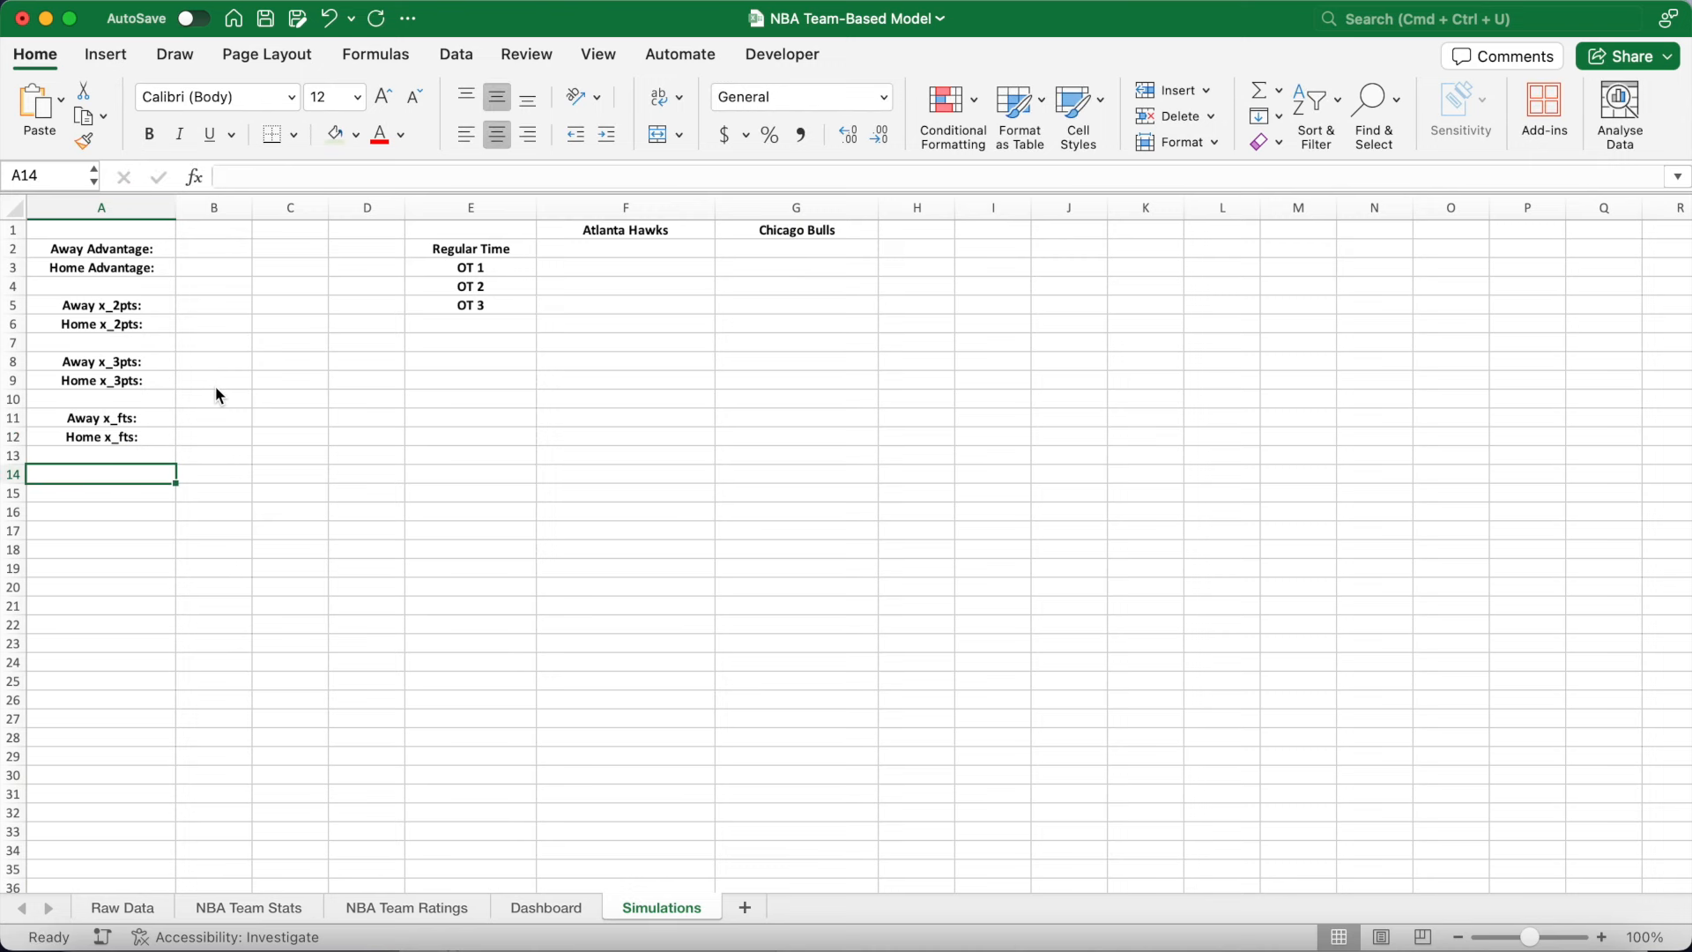
{"action": "key", "text": "super+b"}
{"action": "type", "text": "Away Points"}
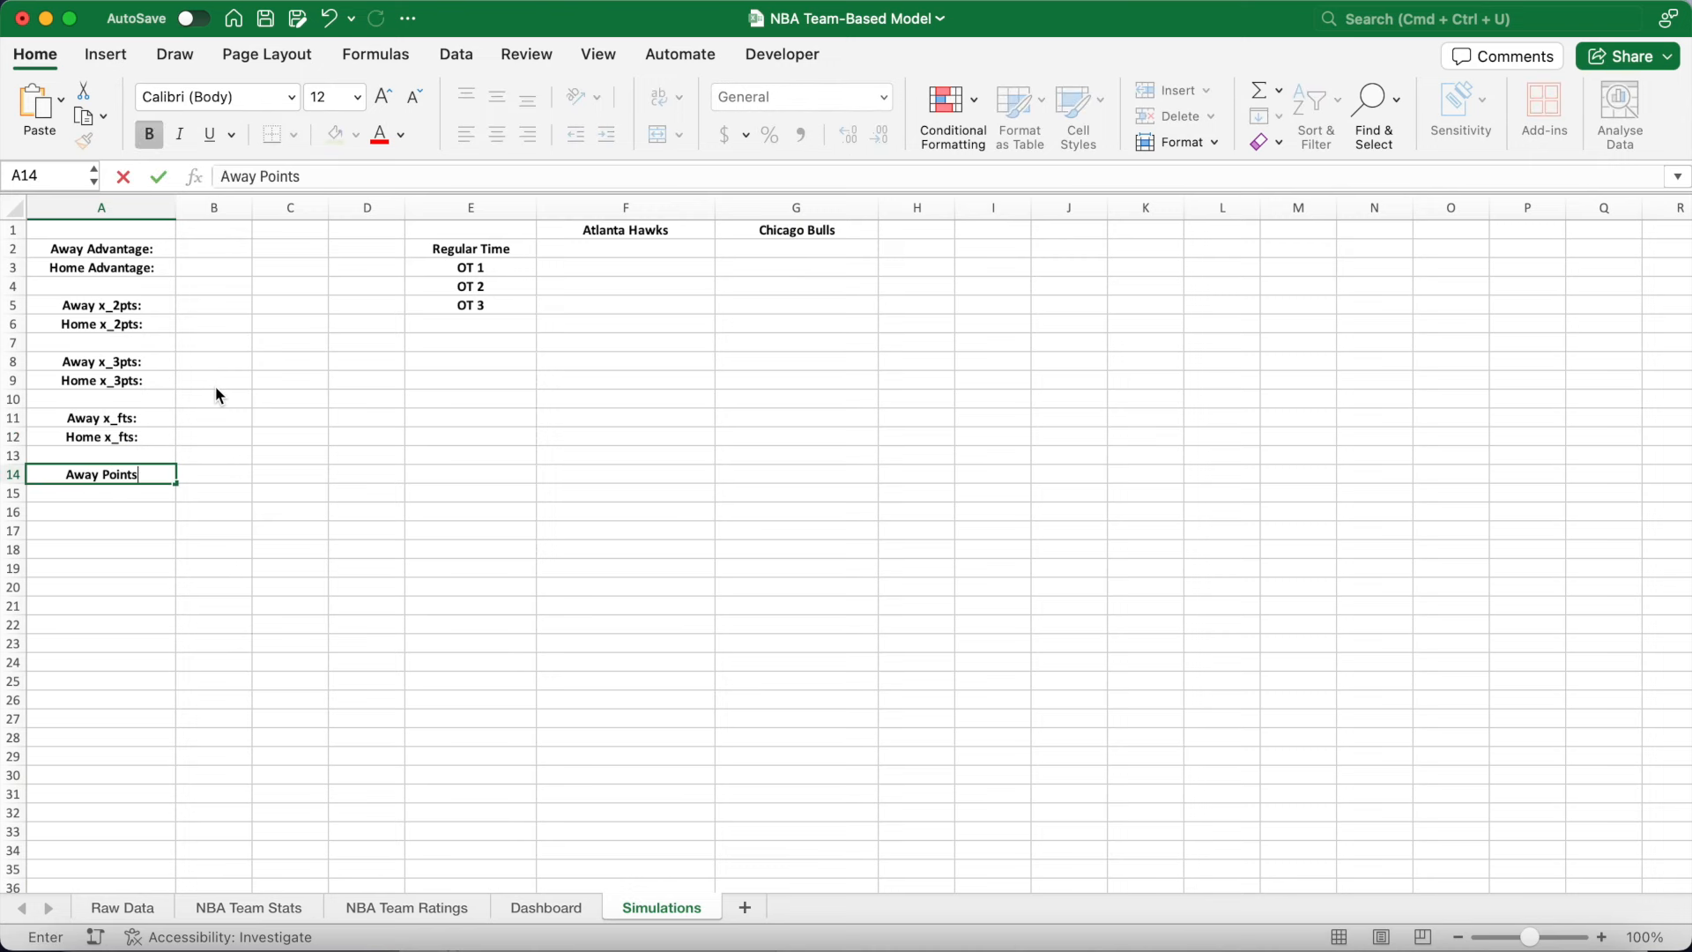
{"action": "key", "text": "BackSpace"}
{"action": "key", "text": "BackSpace"}
{"action": "key", "text": "BackSpace"}
{"action": "key", "text": "BackSpace"}
{"action": "key", "text": "BackSpace"}
{"action": "key", "text": "BackSpace"}
{"action": "key", "text": "BackSpace"}
{"action": "key", "text": "BackSpace"}
{"action": "key", "text": "BackSpace"}
{"action": "key", "text": "BackSpace"}
{"action": "key", "text": "BackSpace"}
{"action": "type", "text": "Away x_points:"}
{"action": "key", "text": "Return"}
Enter the label "Home x_points:" in cell A15 and make it bold.
{"action": "type", "text": "Home"}
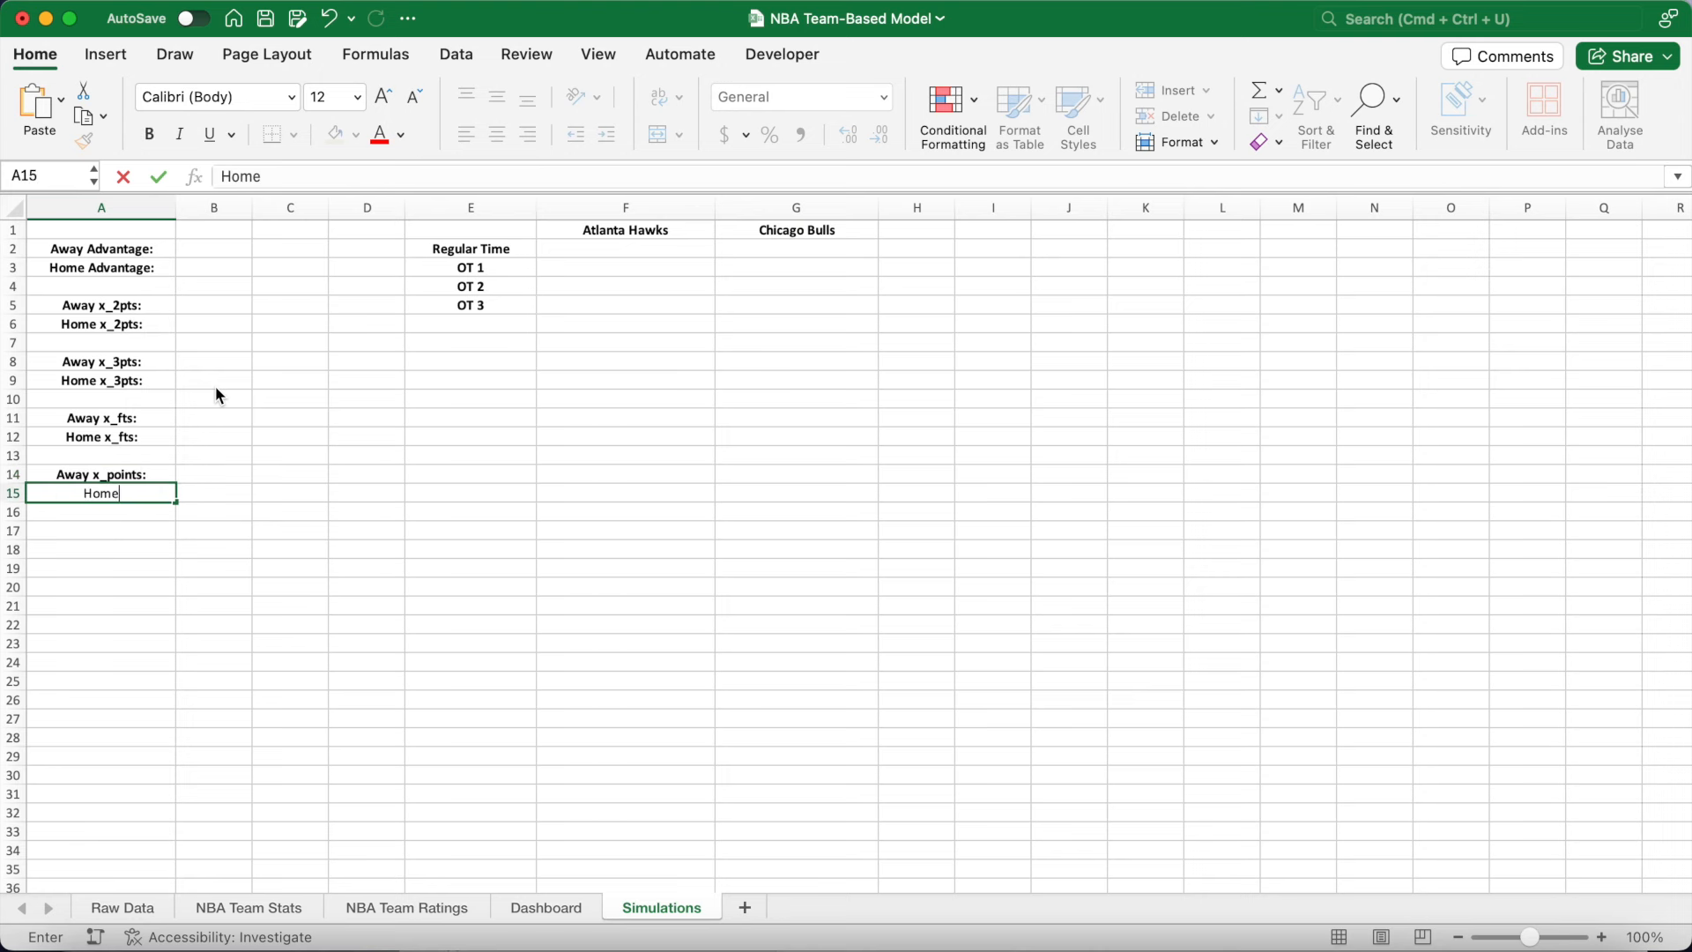
{"action": "type", "text": " x_points:"}
{"action": "key", "text": "Return"}
{"action": "key", "text": "Up"}
{"action": "key", "text": "super+e"}
{"action": "key", "text": "super+b"}
Calculate the away advantage in B2 with =1/SQRT(1+'NBA Team Ratings'!$B$33).
{"action": "left_click", "coordinate": [221, 253]}
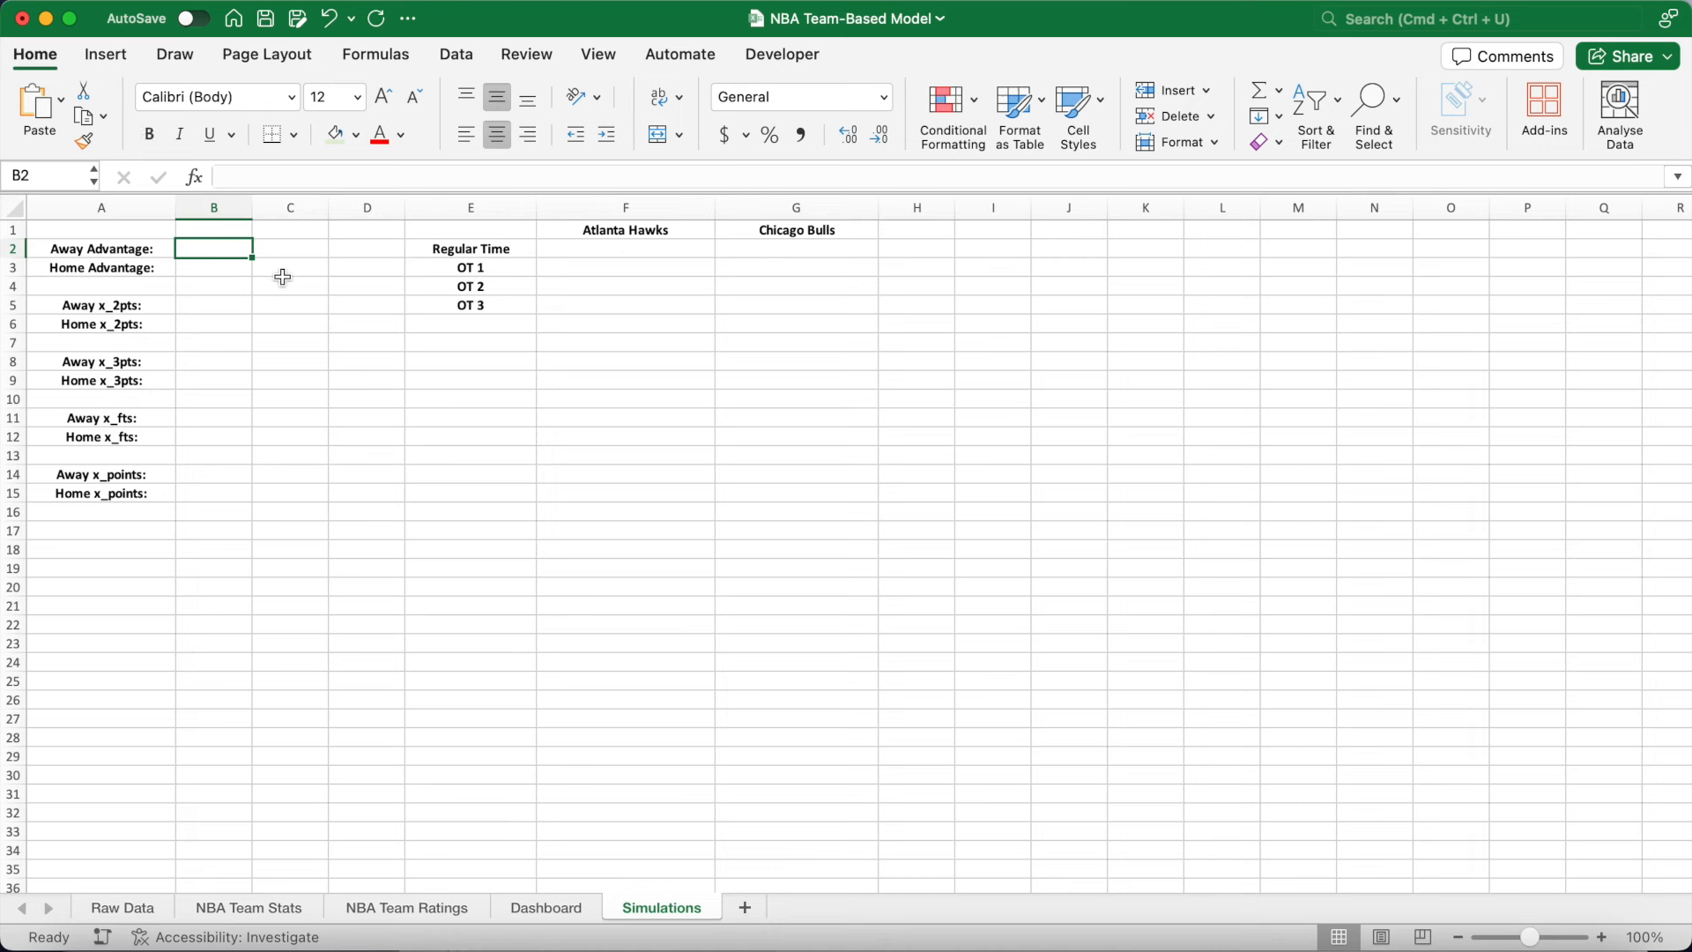
{"action": "type", "text": "="}
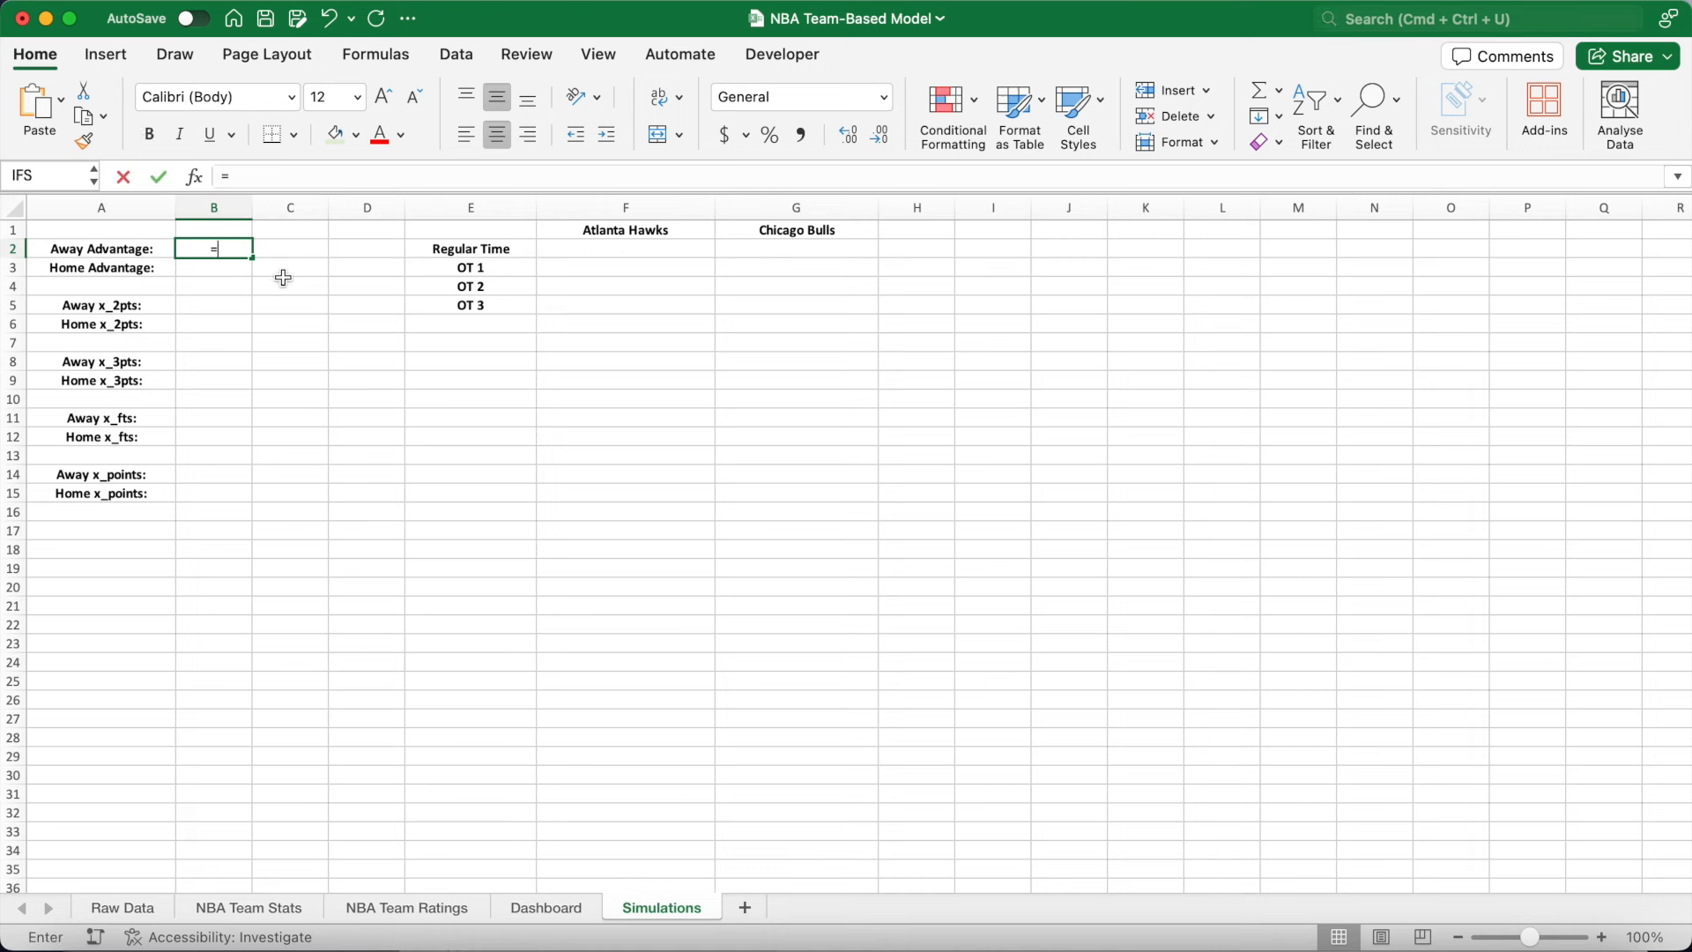
{"action": "type", "text": "1/SQRT("}
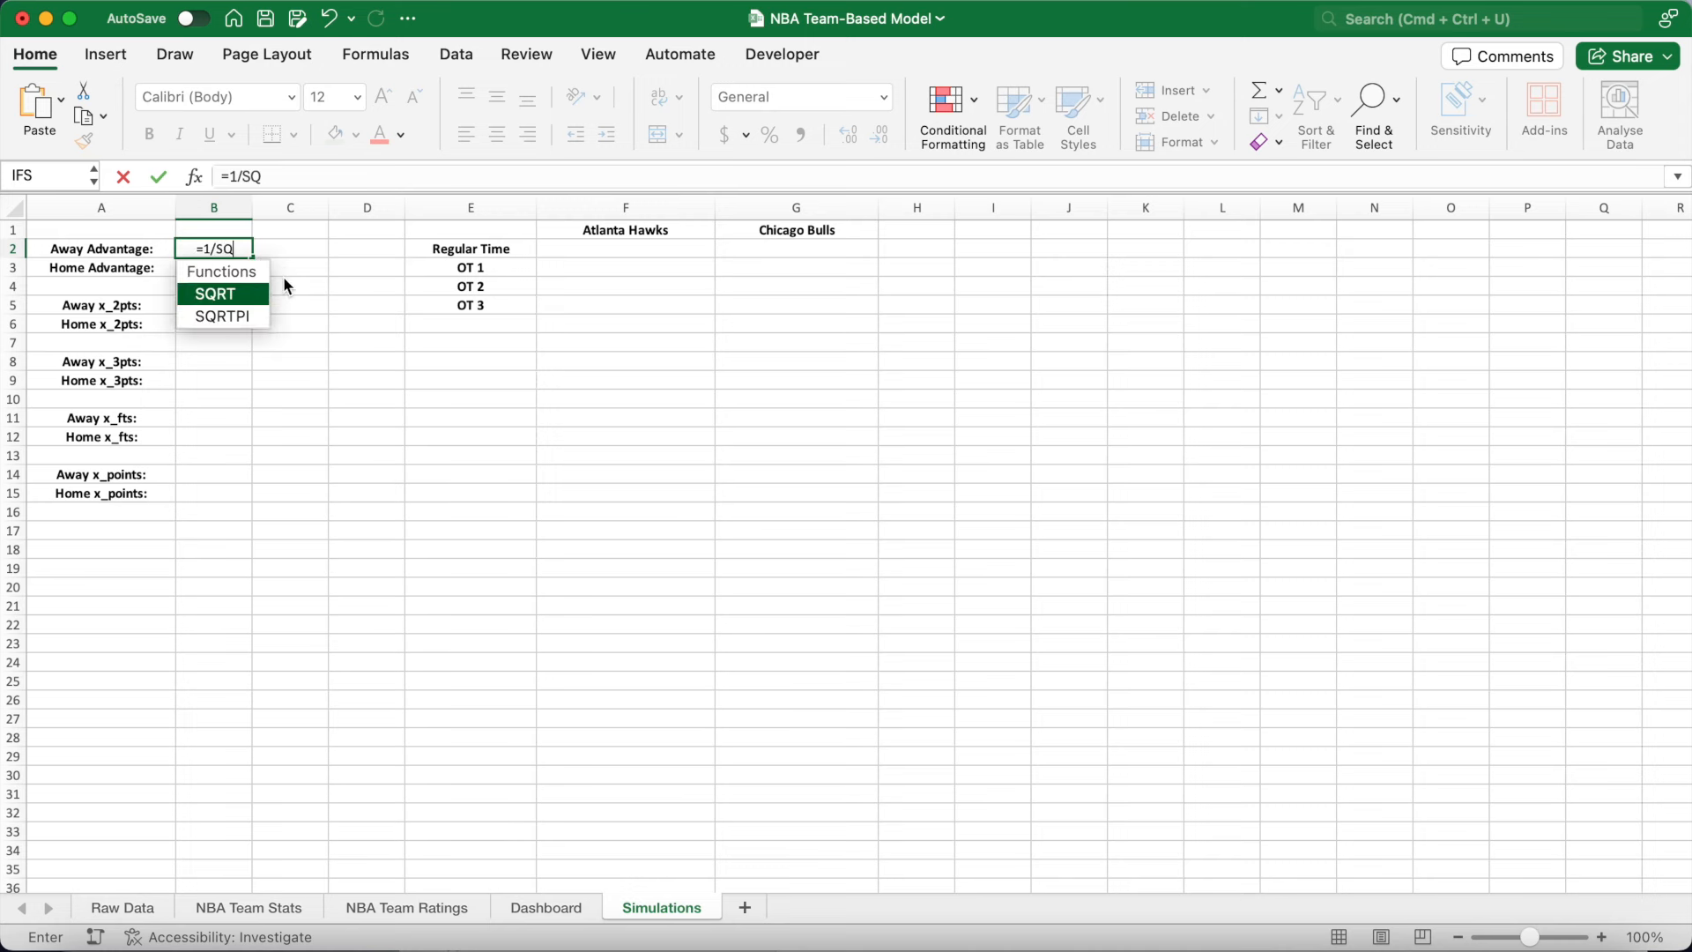
{"action": "left_click", "coordinate": [319, 179]}
{"action": "type", "text": "1+"}
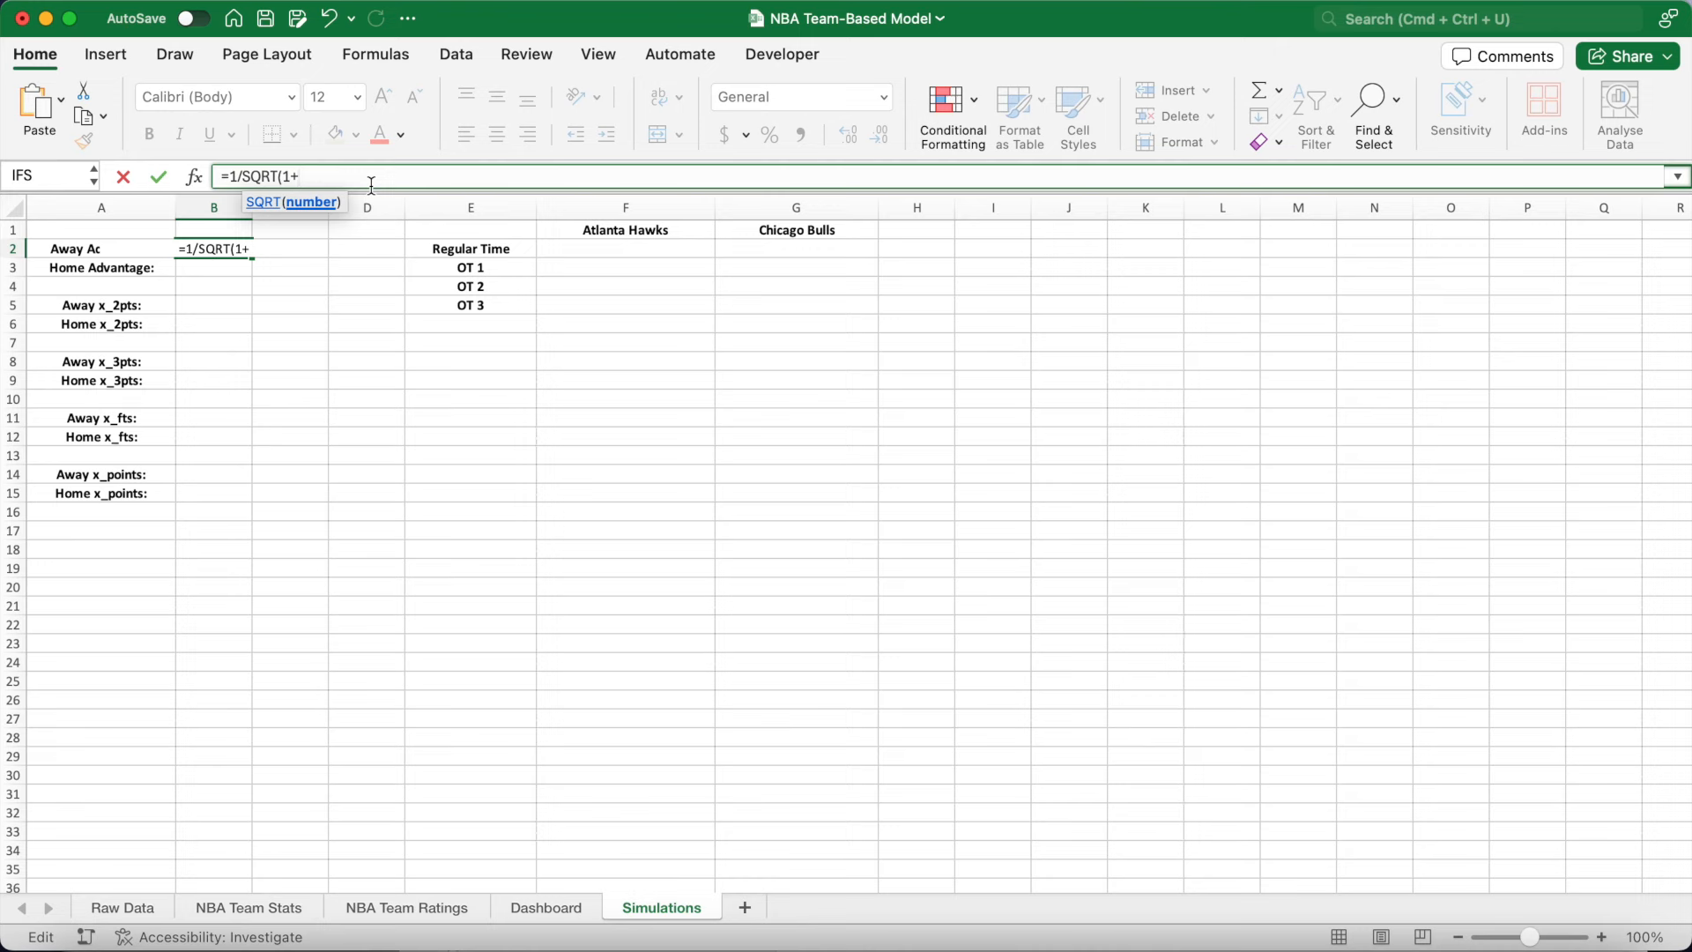
{"action": "left_click", "coordinate": [432, 905]}
{"action": "left_click", "coordinate": [236, 832]}
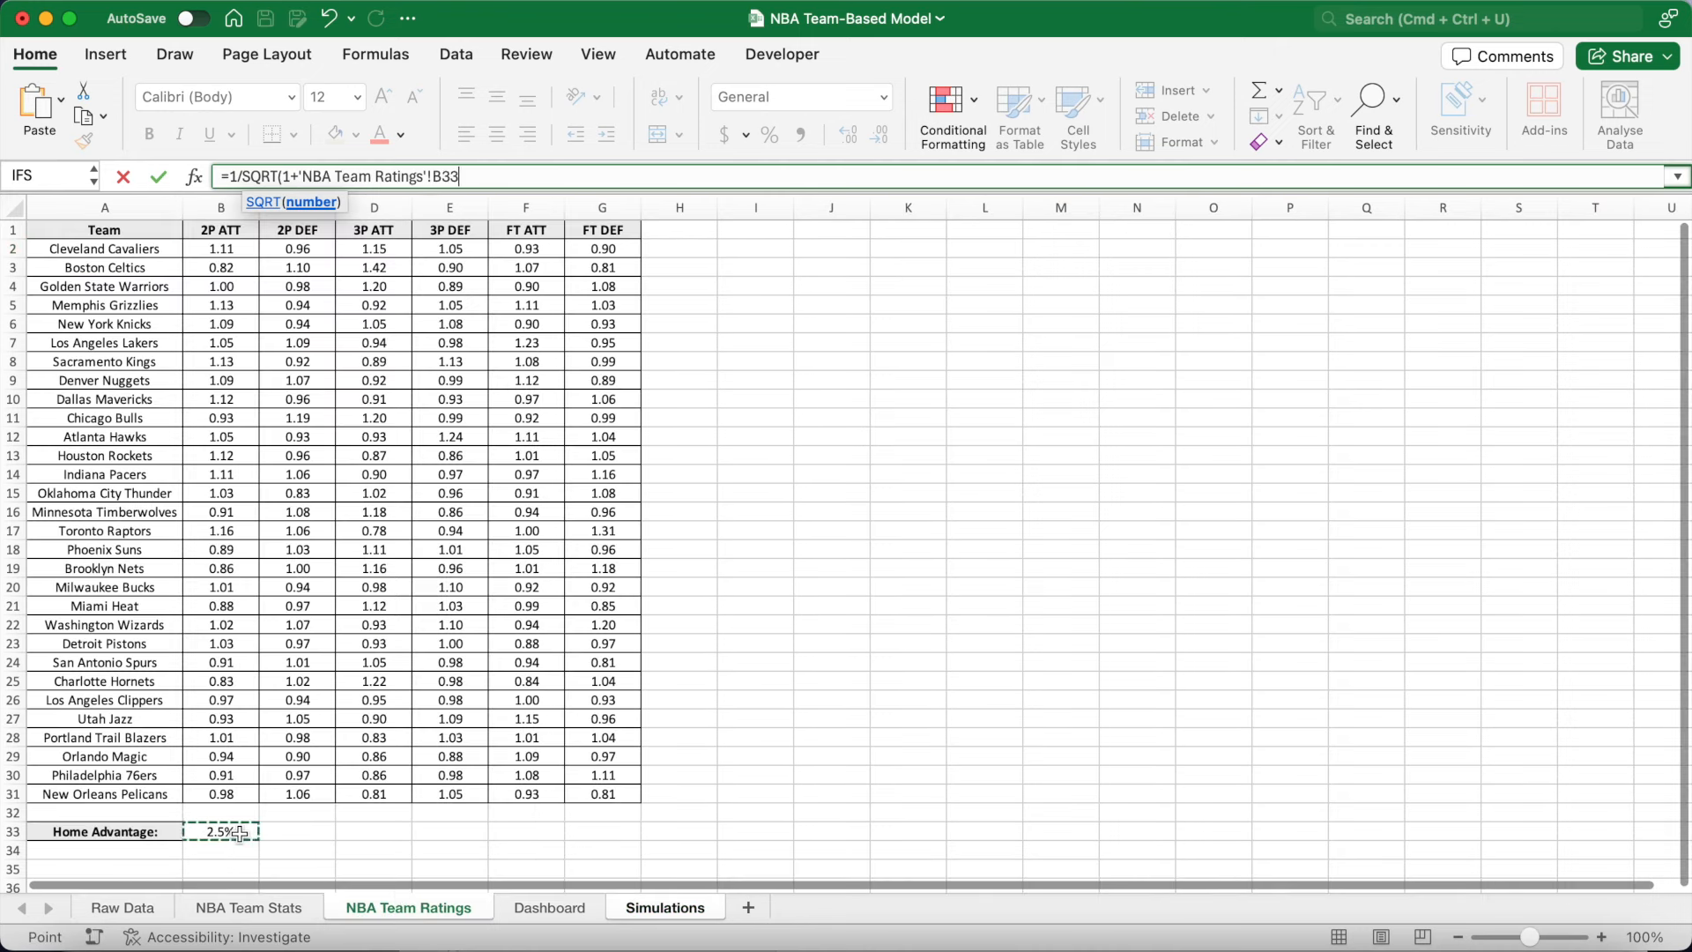
{"action": "key", "text": "F4"}
{"action": "type", "text": ")"}
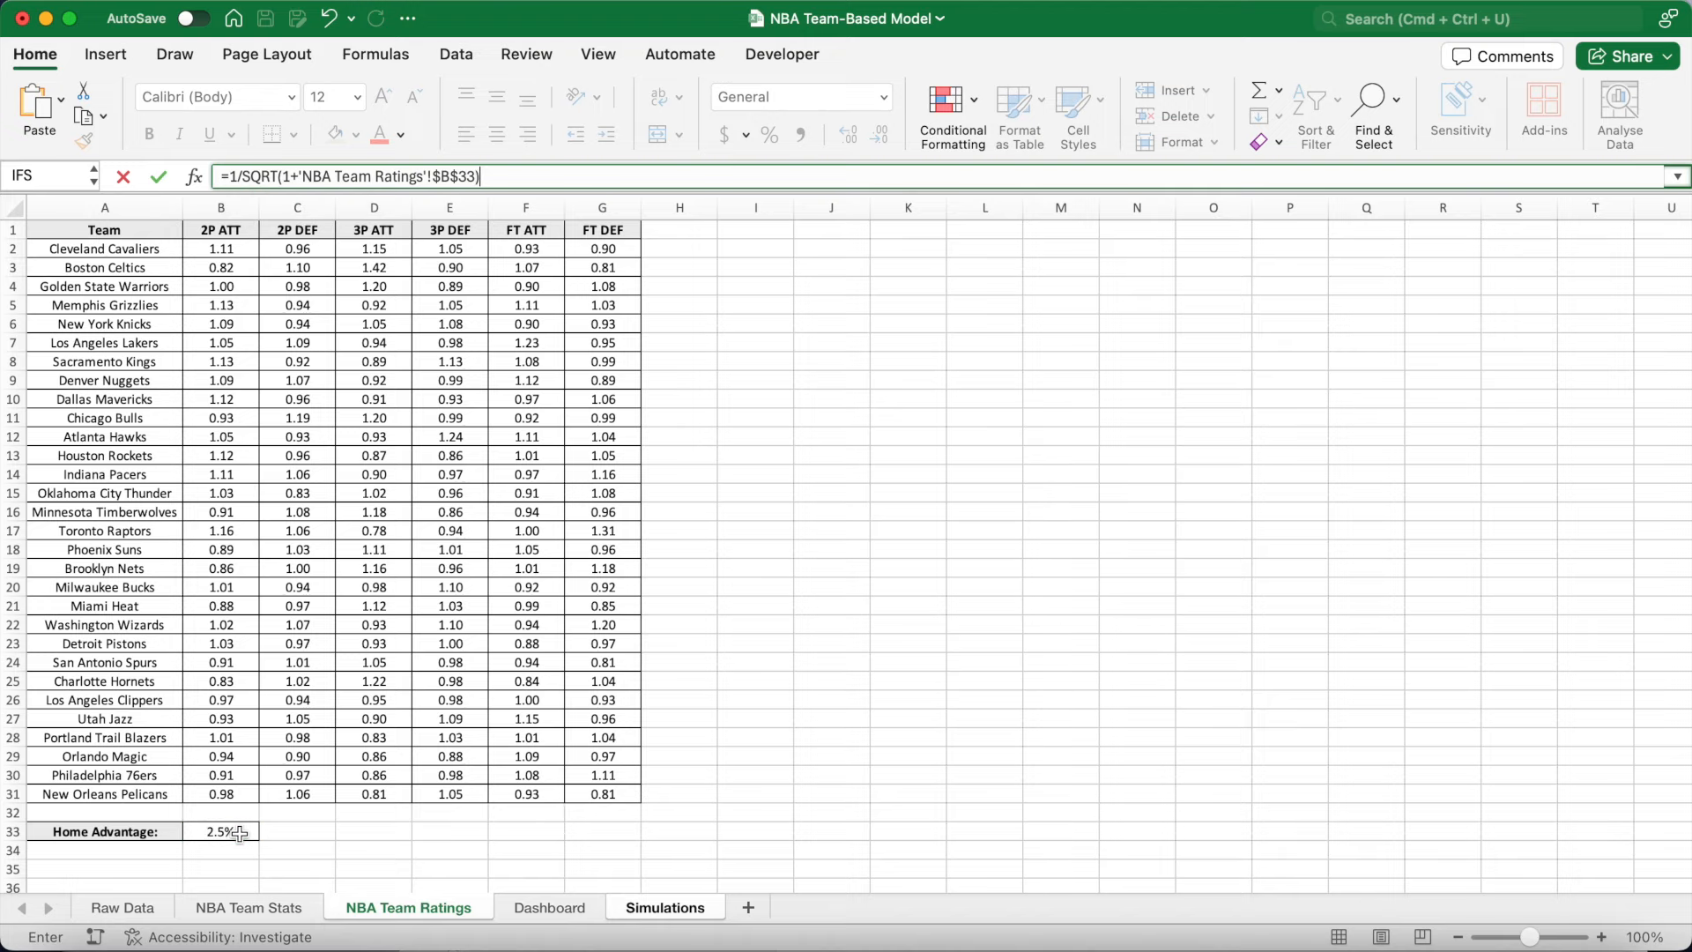
{"action": "key", "text": "Return"}
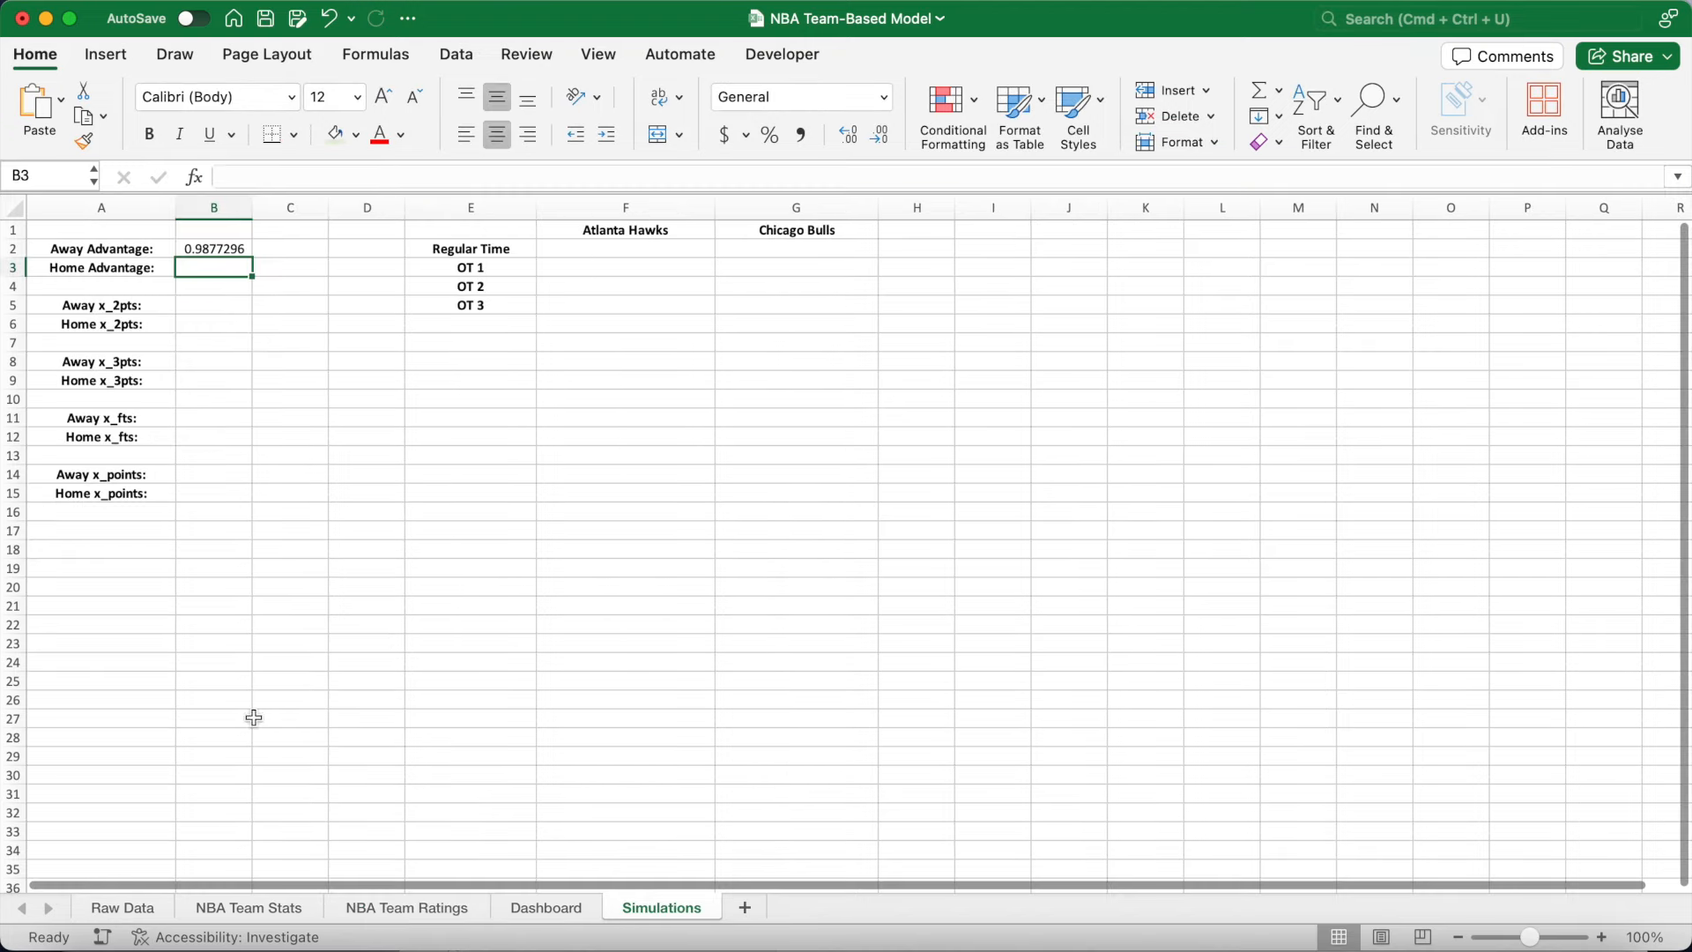
Copy the away advantage formula down to B3 and change it to =SQRT(1+'NBA Team Ratings'!$B$33) for the home advantage.
{"action": "left_click", "coordinate": [243, 250]}
{"action": "left_click_drag", "start_coordinate": [251, 257], "coordinate": [249, 274]}
{"action": "left_click", "coordinate": [216, 267]}
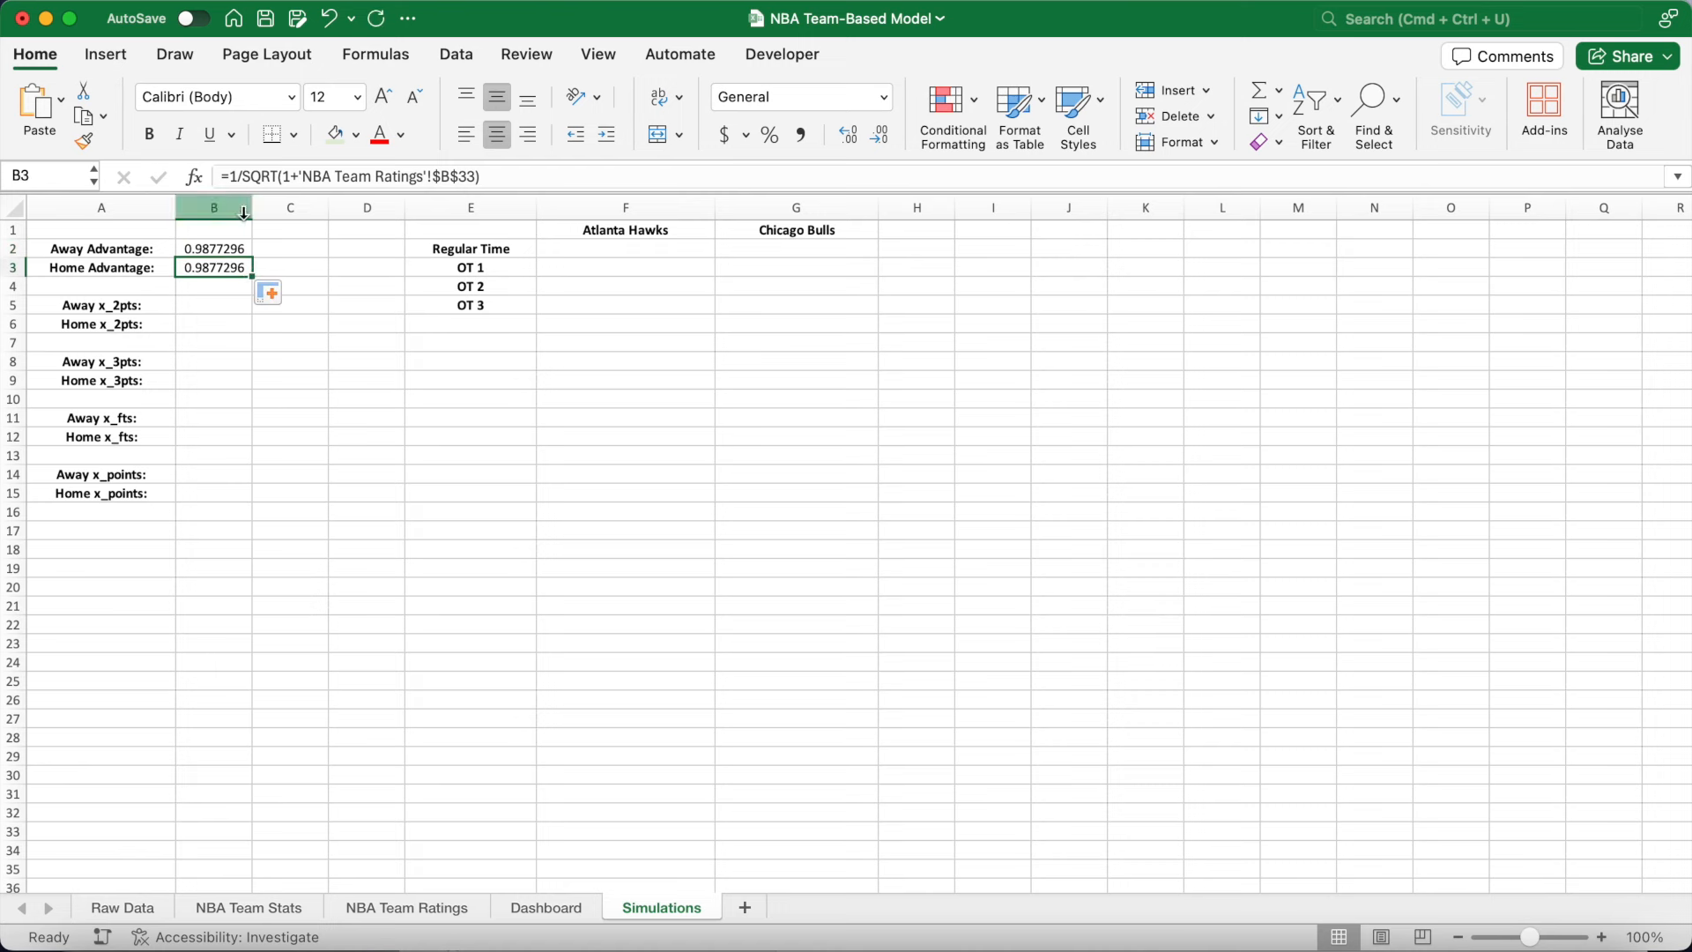
{"action": "left_click", "coordinate": [247, 177]}
{"action": "key", "text": "BackSpace"}
{"action": "key", "text": "BackSpace"}
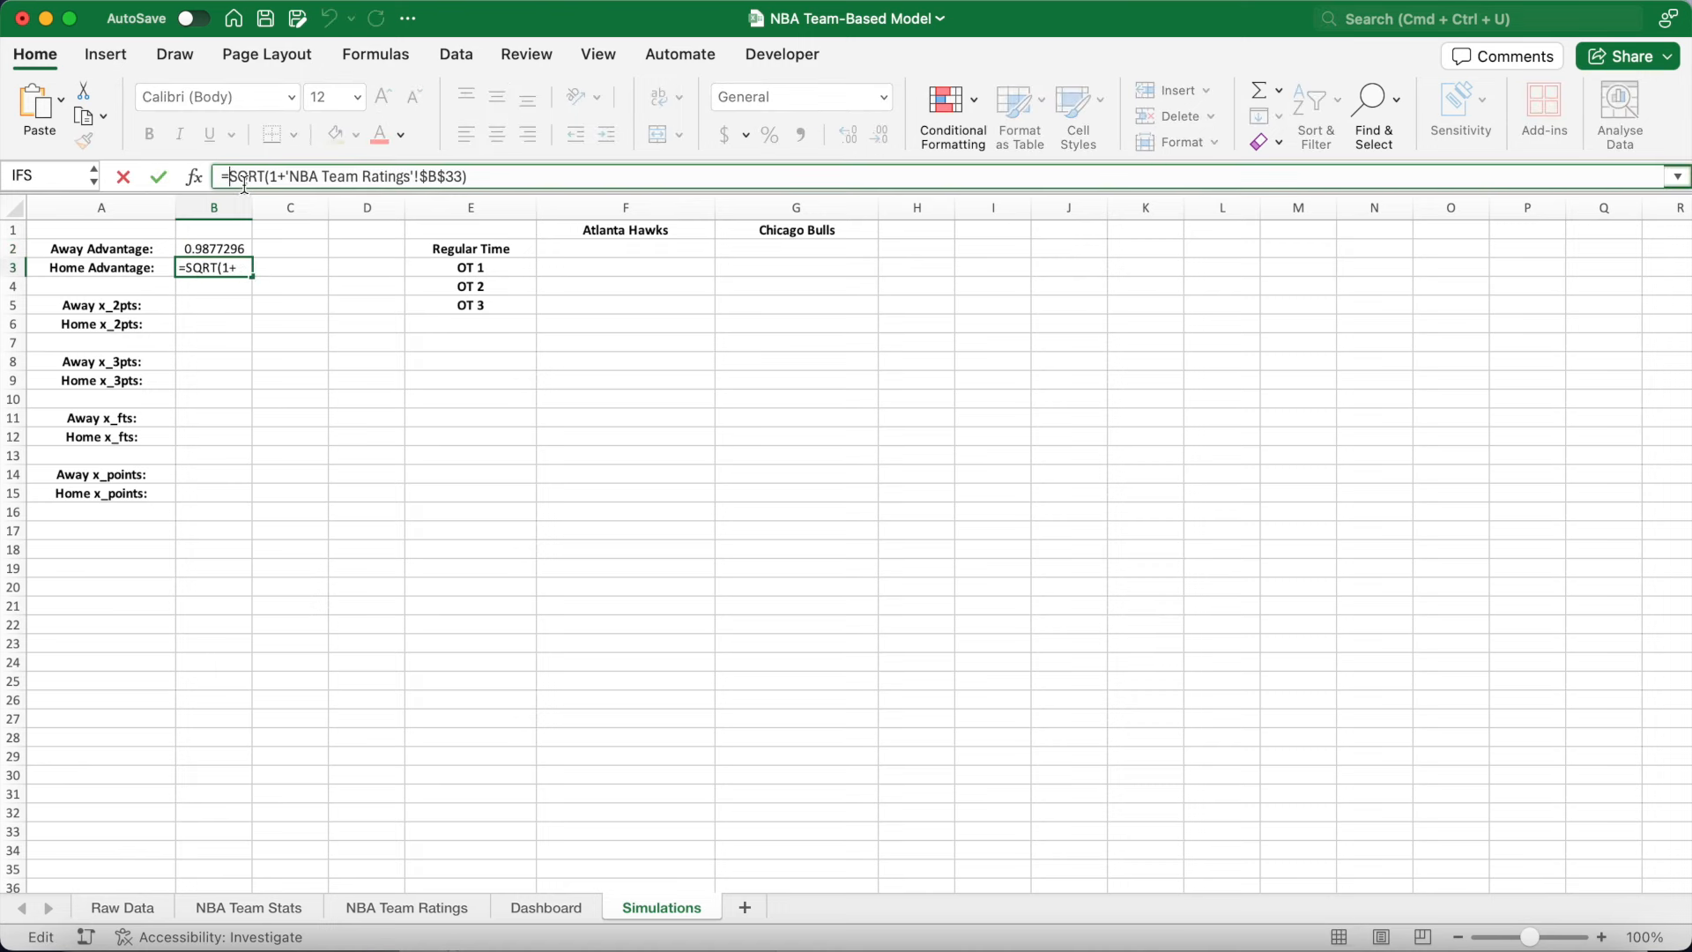
{"action": "key", "text": "Return"}
Format the advantage values in B2:B3 to three decimal places.
{"action": "left_click_drag", "start_coordinate": [238, 242], "coordinate": [239, 266]}
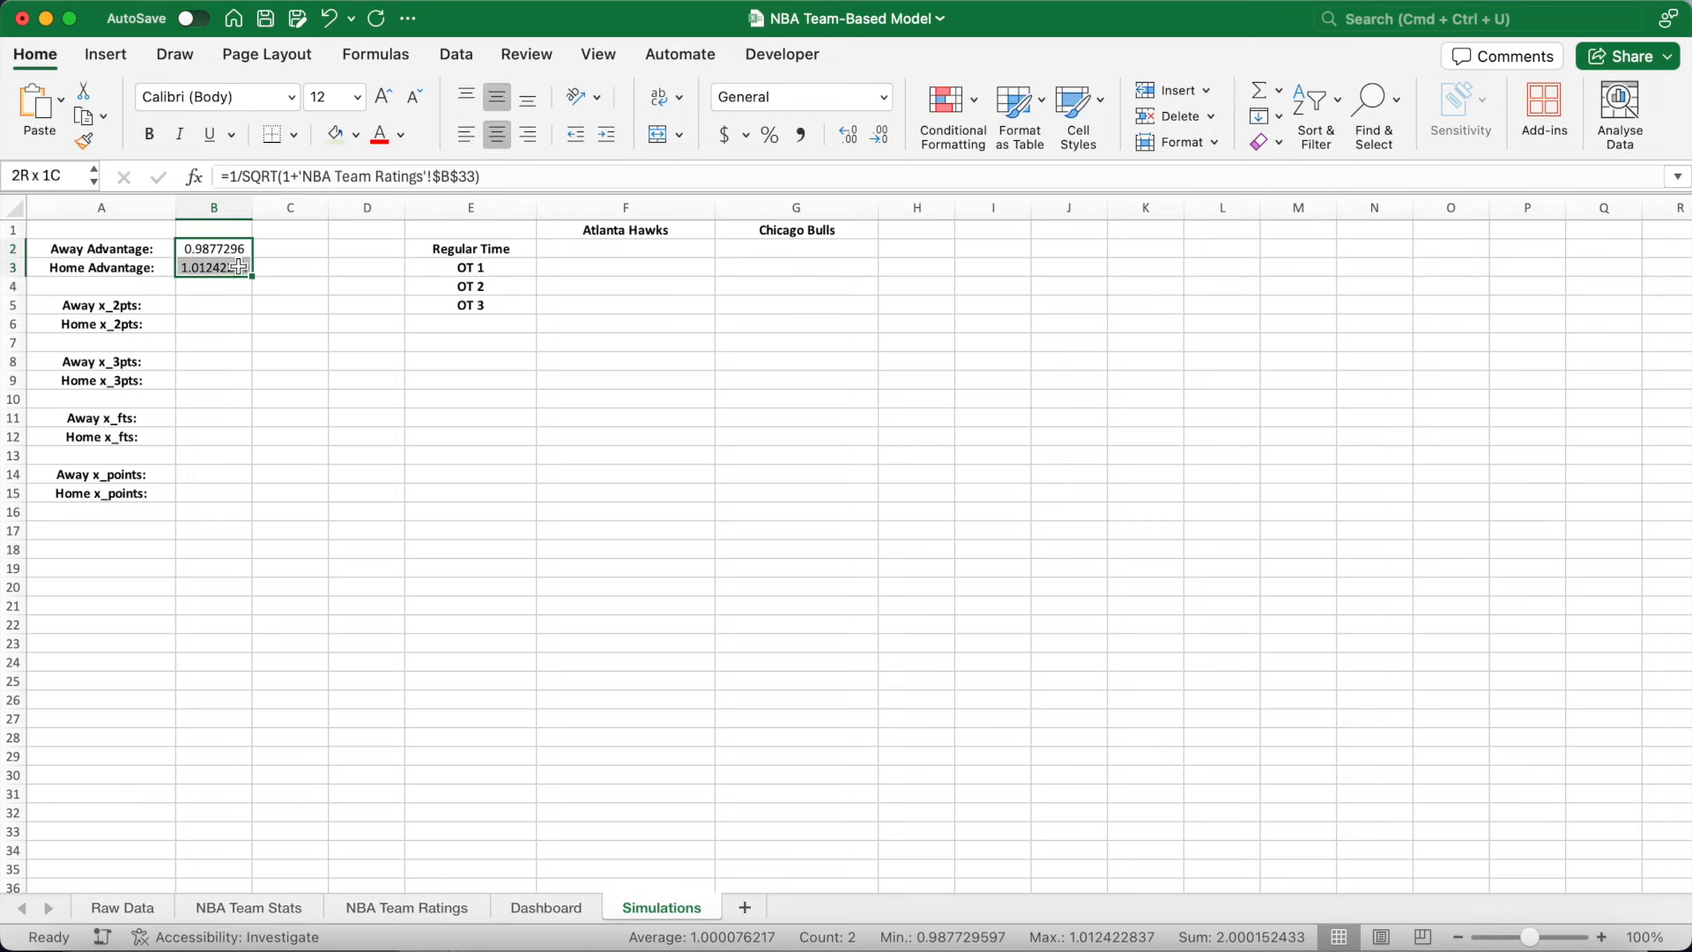
{"action": "left_click", "coordinate": [880, 138]}
{"action": "left_click", "coordinate": [880, 138]}
{"action": "left_click", "coordinate": [881, 138]}
{"action": "left_click", "coordinate": [880, 137]}
{"action": "left_click", "coordinate": [881, 137]}
{"action": "left_click", "coordinate": [881, 140]}
{"action": "left_click", "coordinate": [851, 138]}
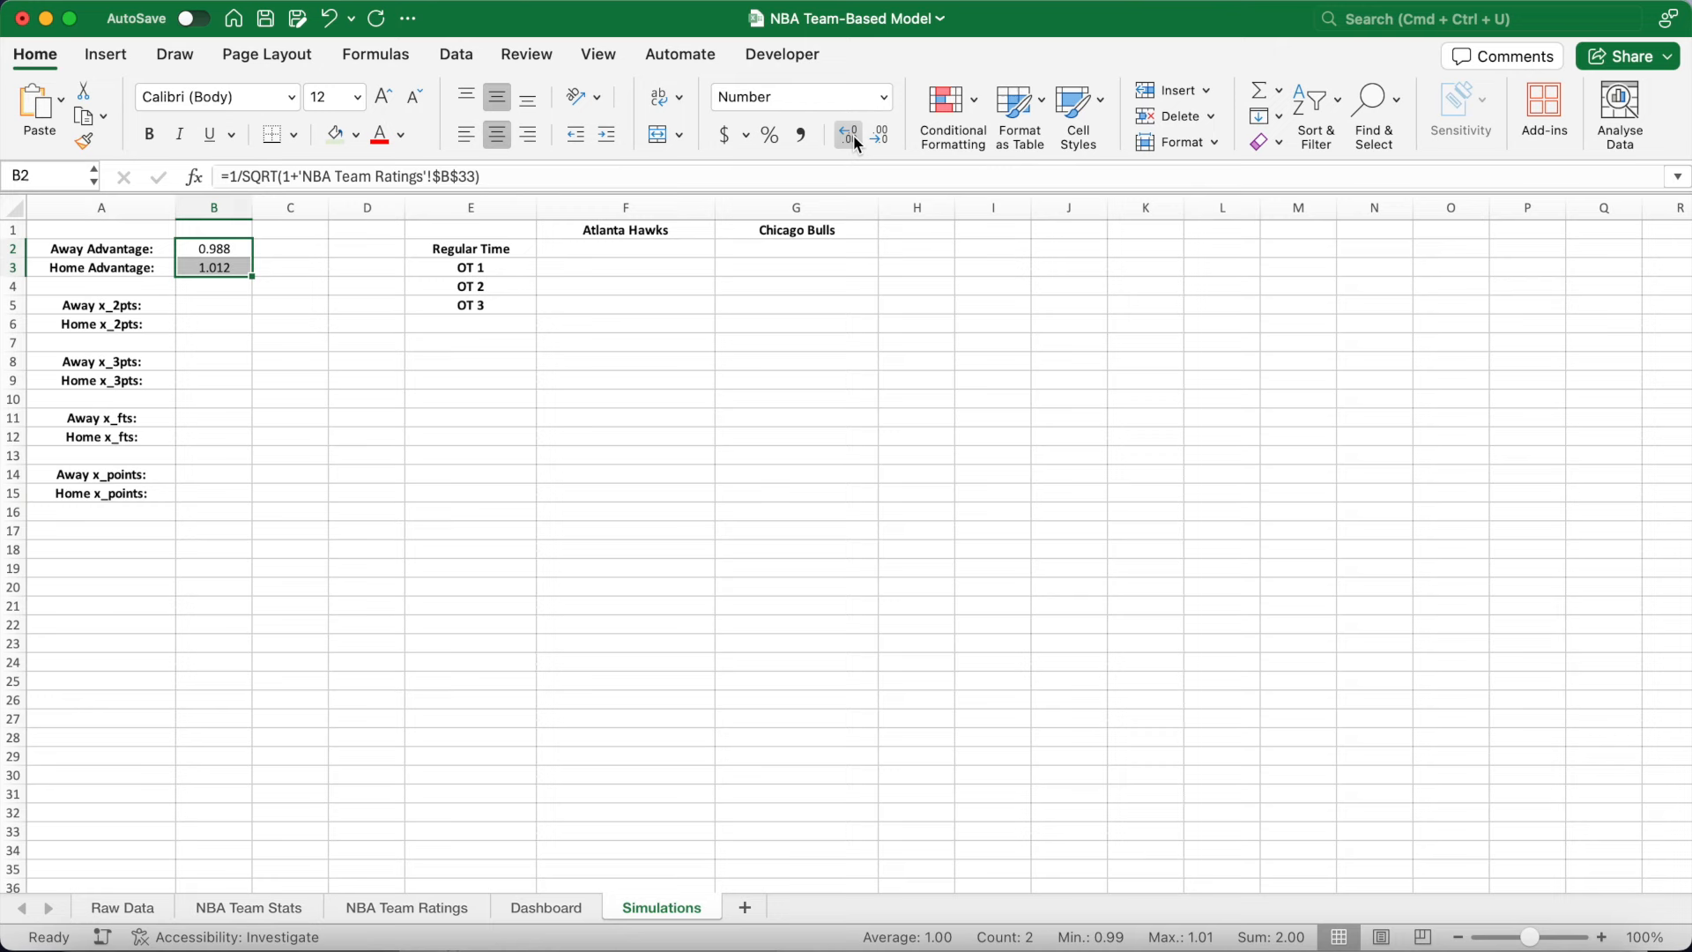
Enlarge the formula bar and start the Away x_2pts formula in B5 with =VLOOKUP(F1,'NBA Team Ratings'!$A$2:$G$31,2,FALSE).
{"action": "left_click", "coordinate": [220, 307]}
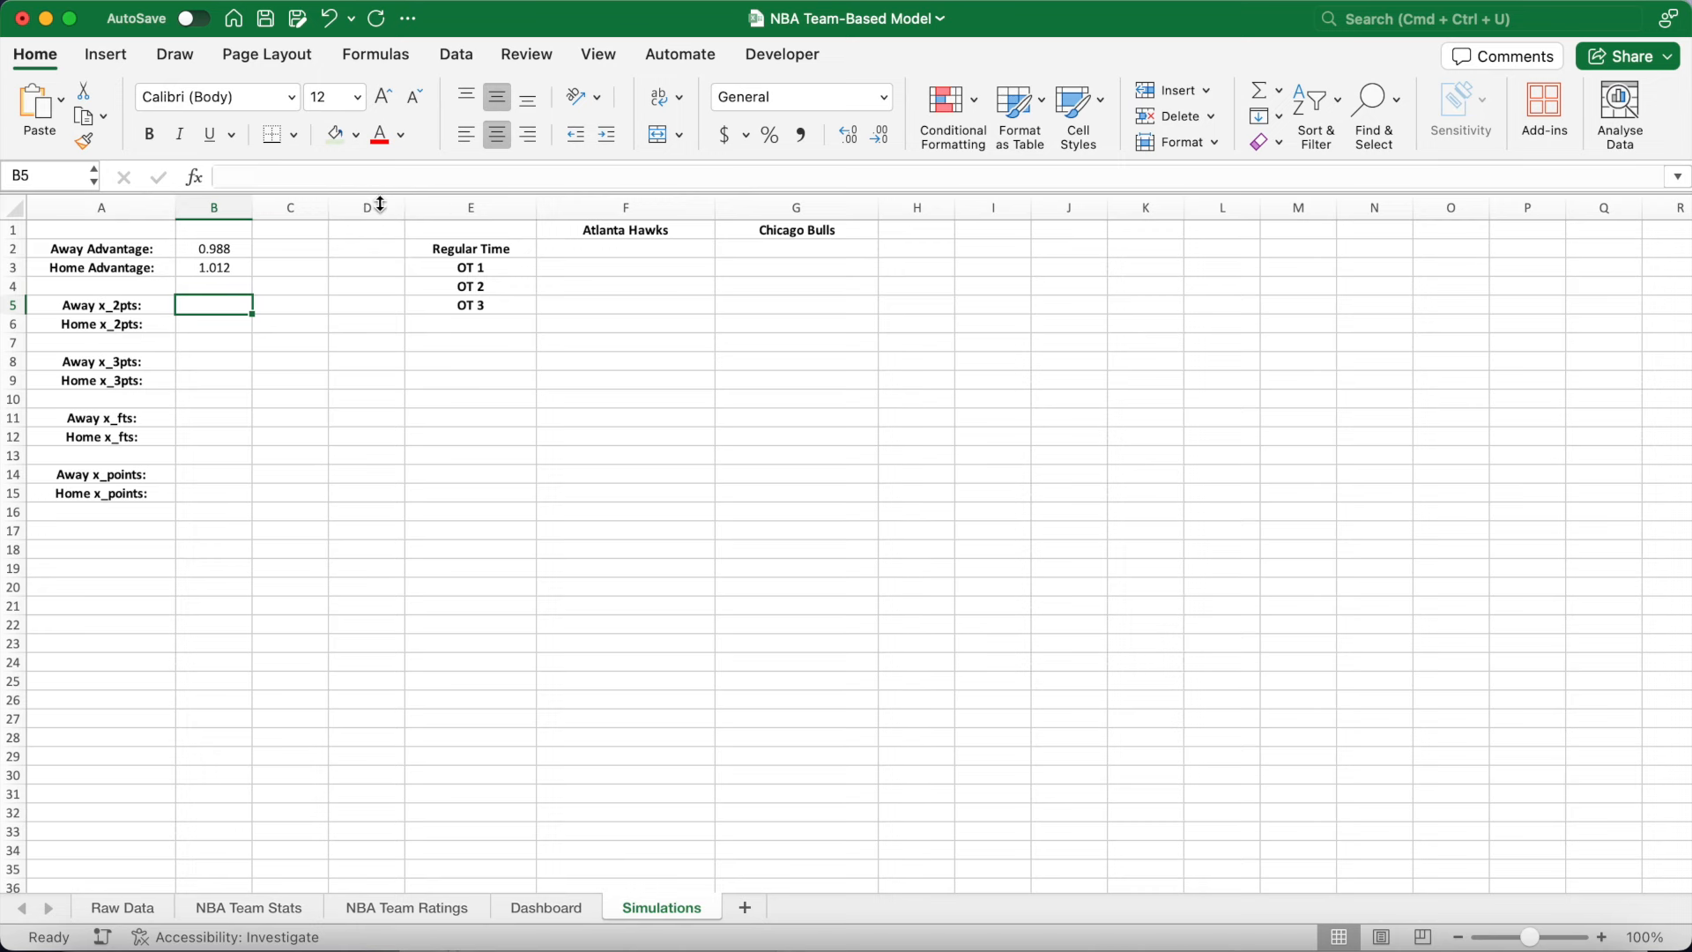
{"action": "left_click_drag", "start_coordinate": [380, 193], "coordinate": [380, 205]}
{"action": "left_click", "coordinate": [330, 187]}
{"action": "type", "text": "=VLOOKUP("}
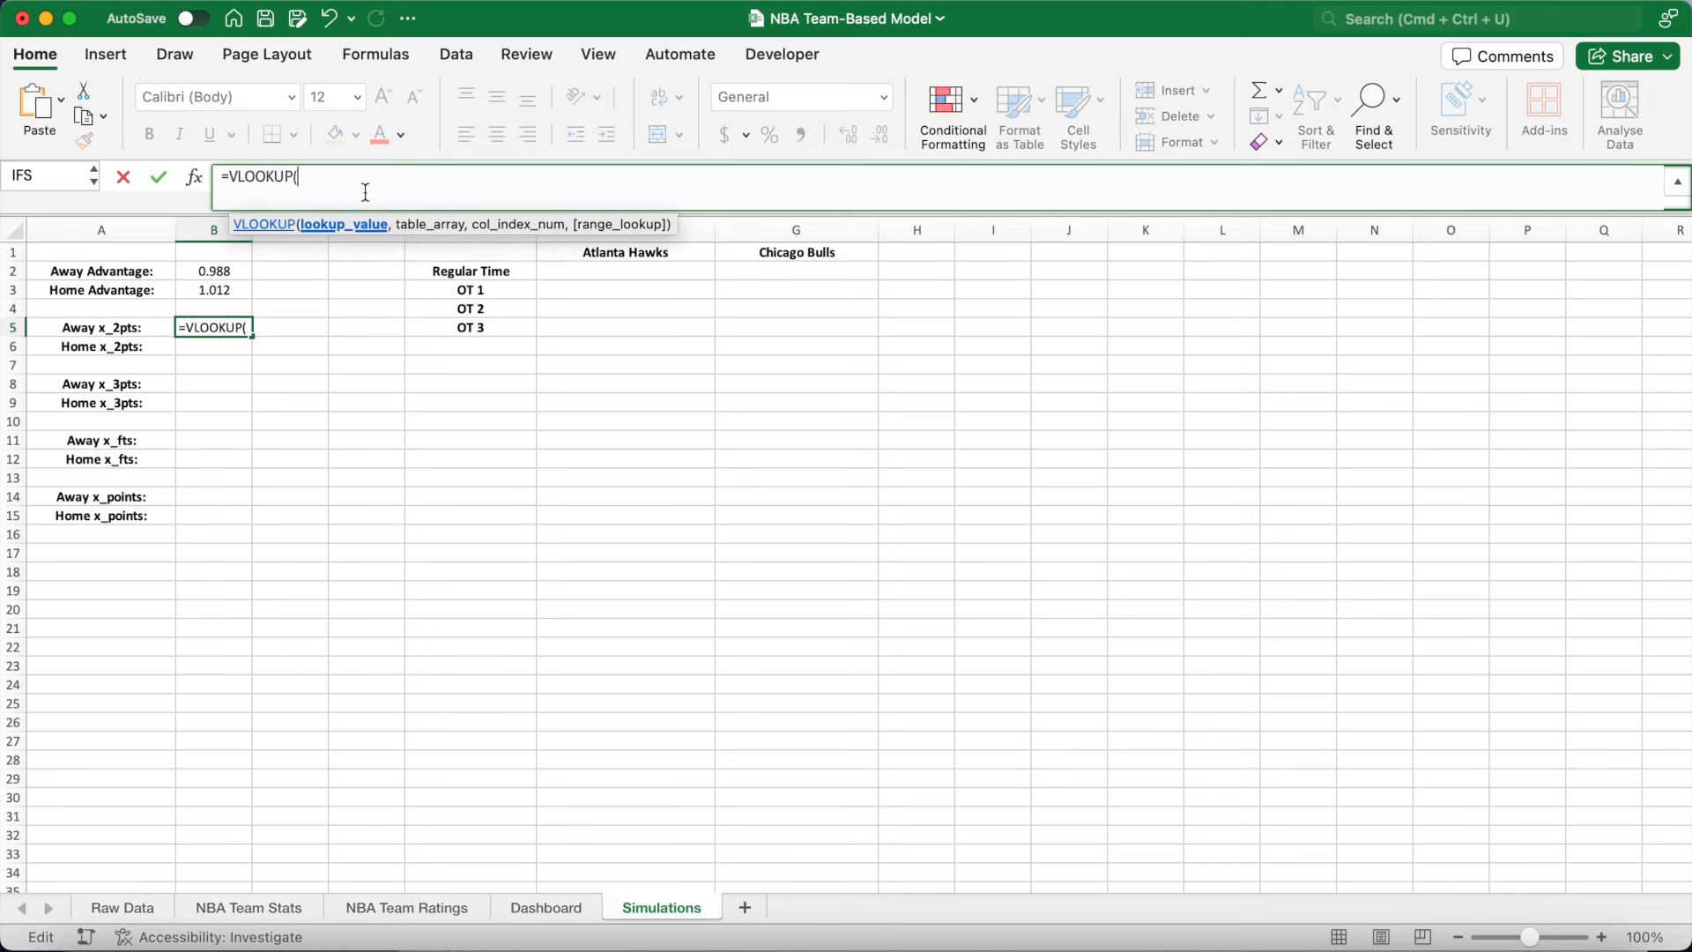
{"action": "type", "text": "F1"}
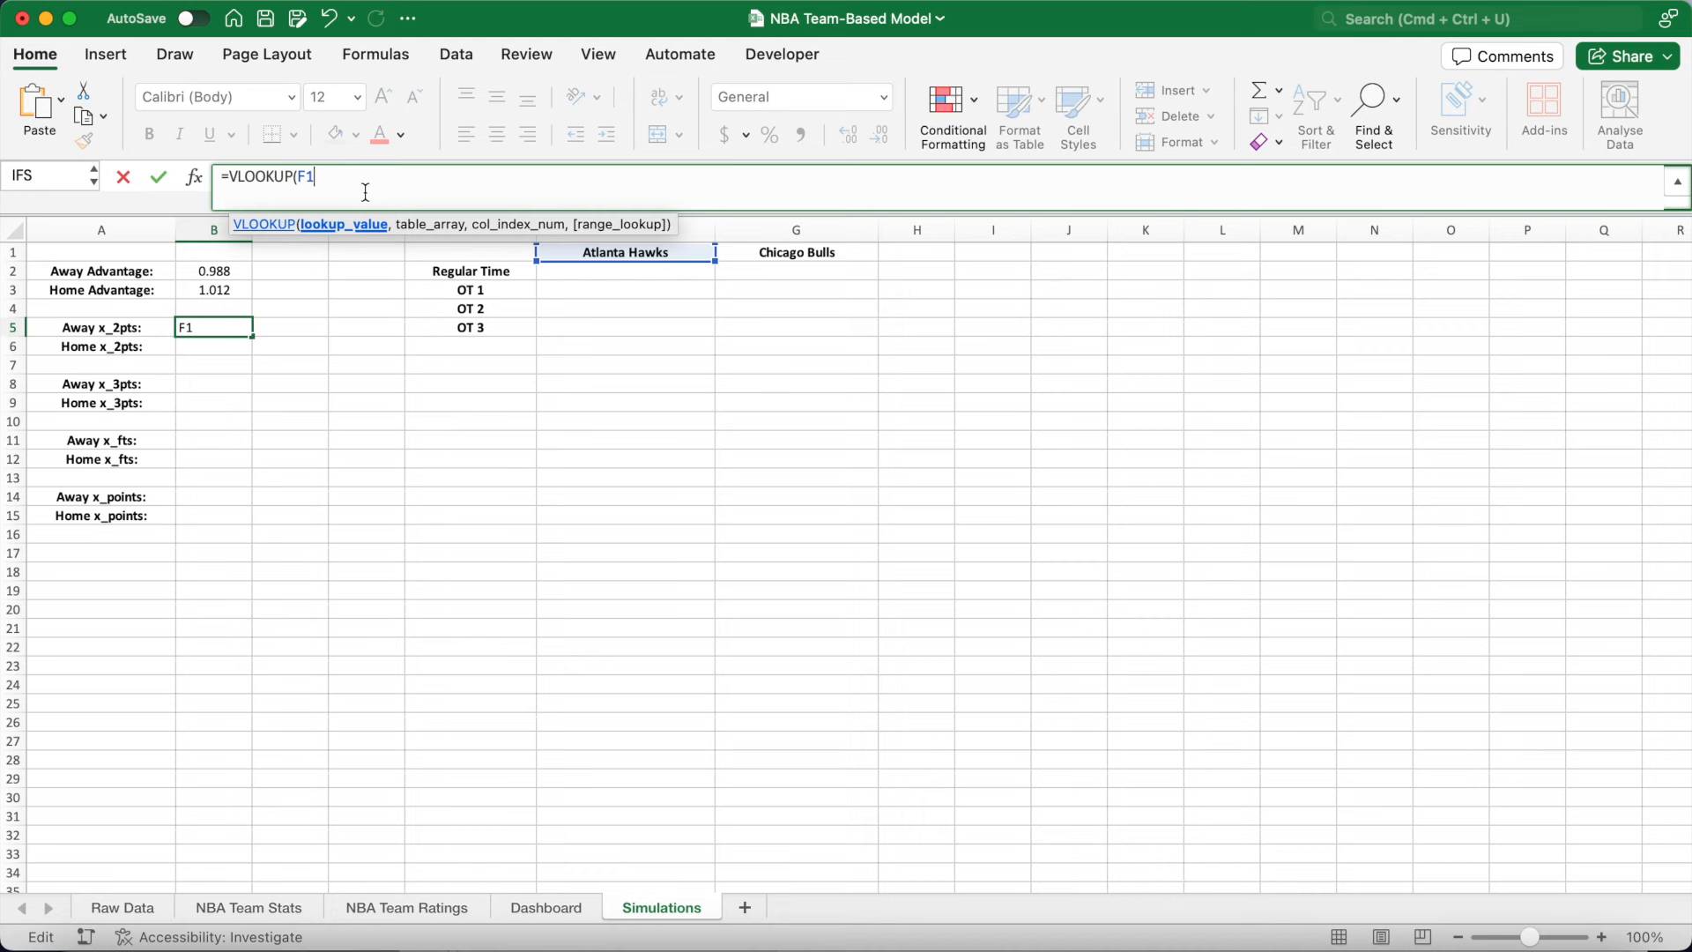
{"action": "type", "text": ","}
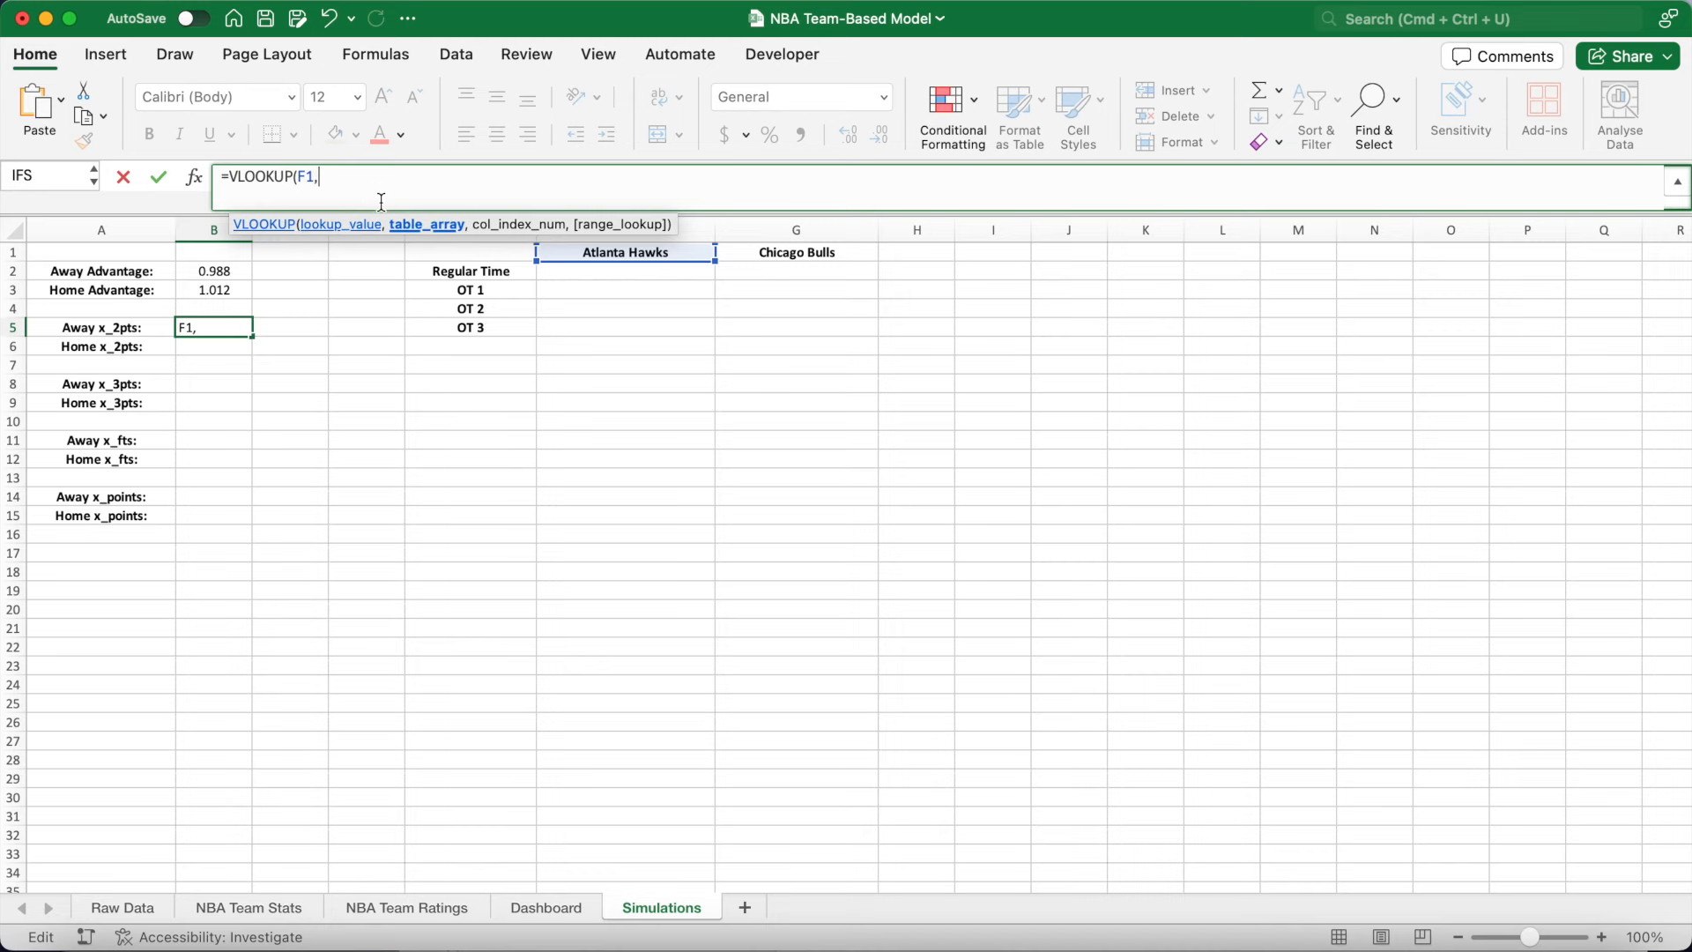
{"action": "left_click", "coordinate": [433, 907]}
{"action": "left_click", "coordinate": [163, 271]}
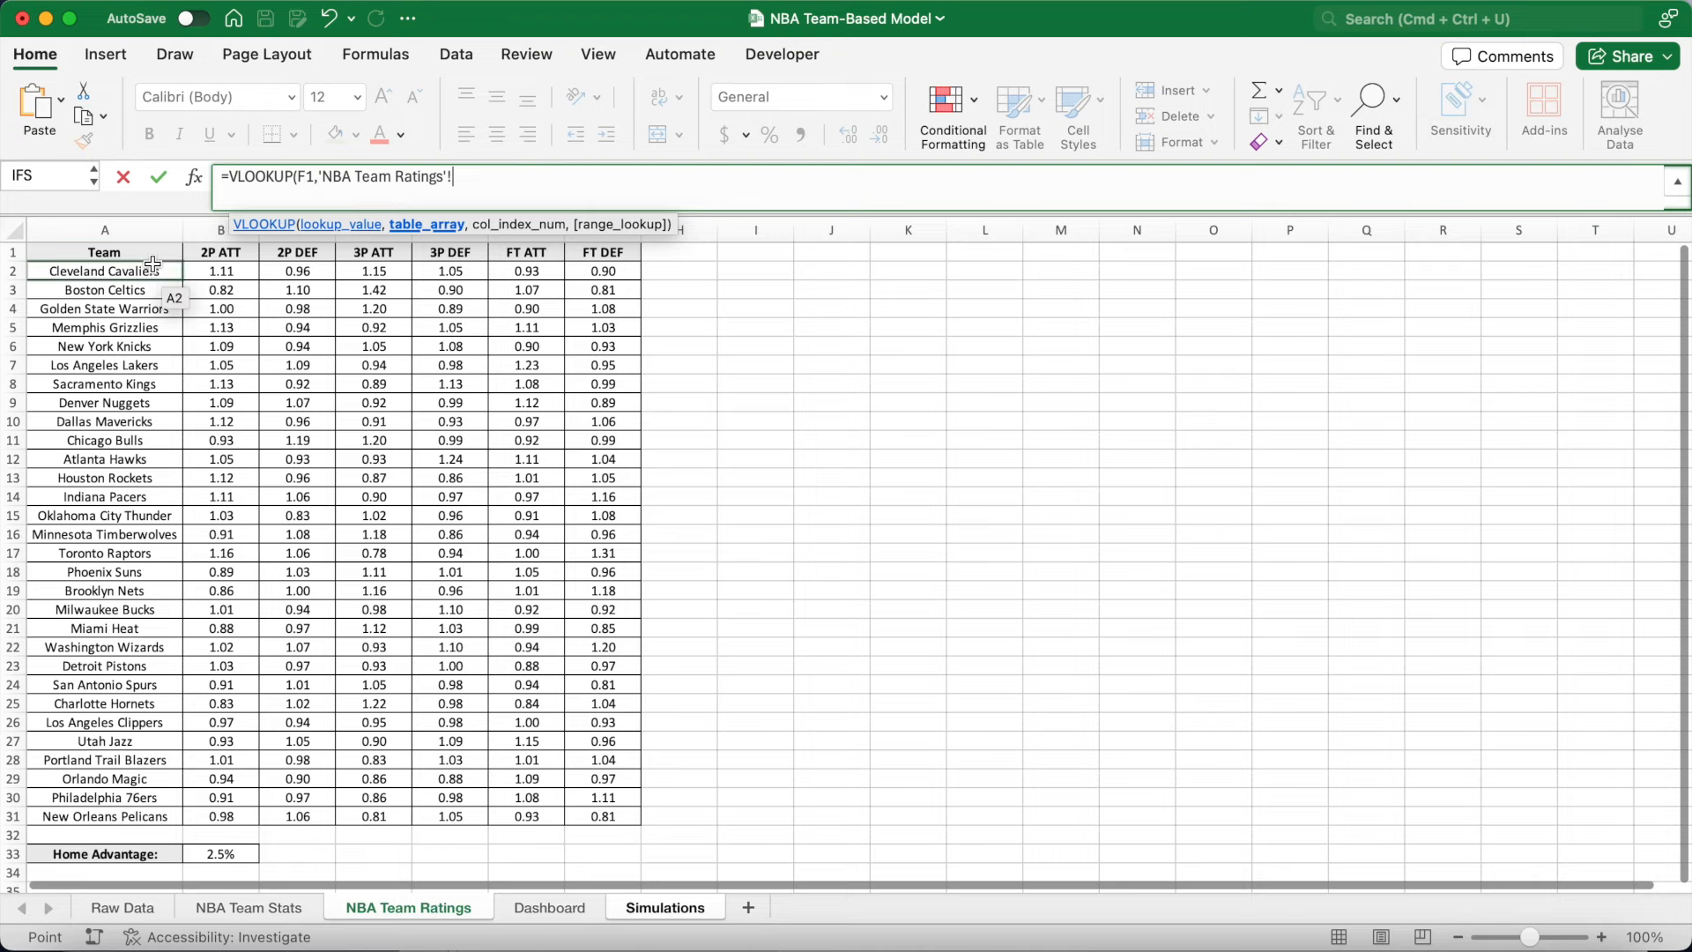
{"action": "left_click_drag", "start_coordinate": [179, 269], "coordinate": [636, 817]}
{"action": "key", "text": "F4"}
{"action": "type", "text": ","}
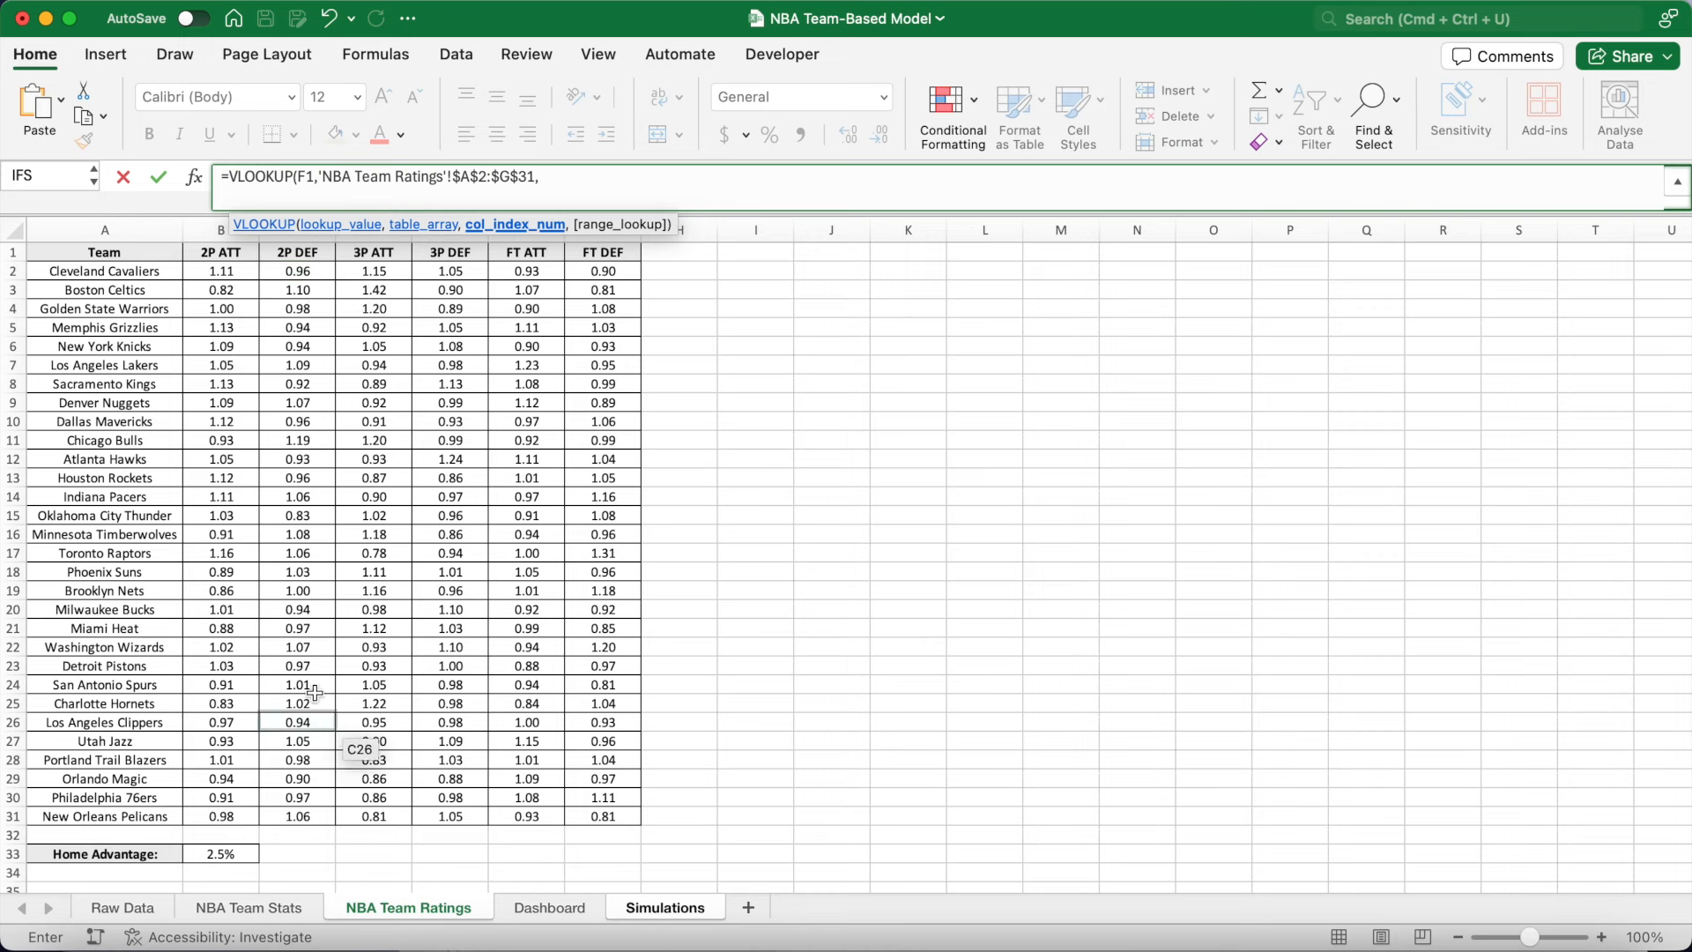
{"action": "type", "text": "2,FALSE)"}
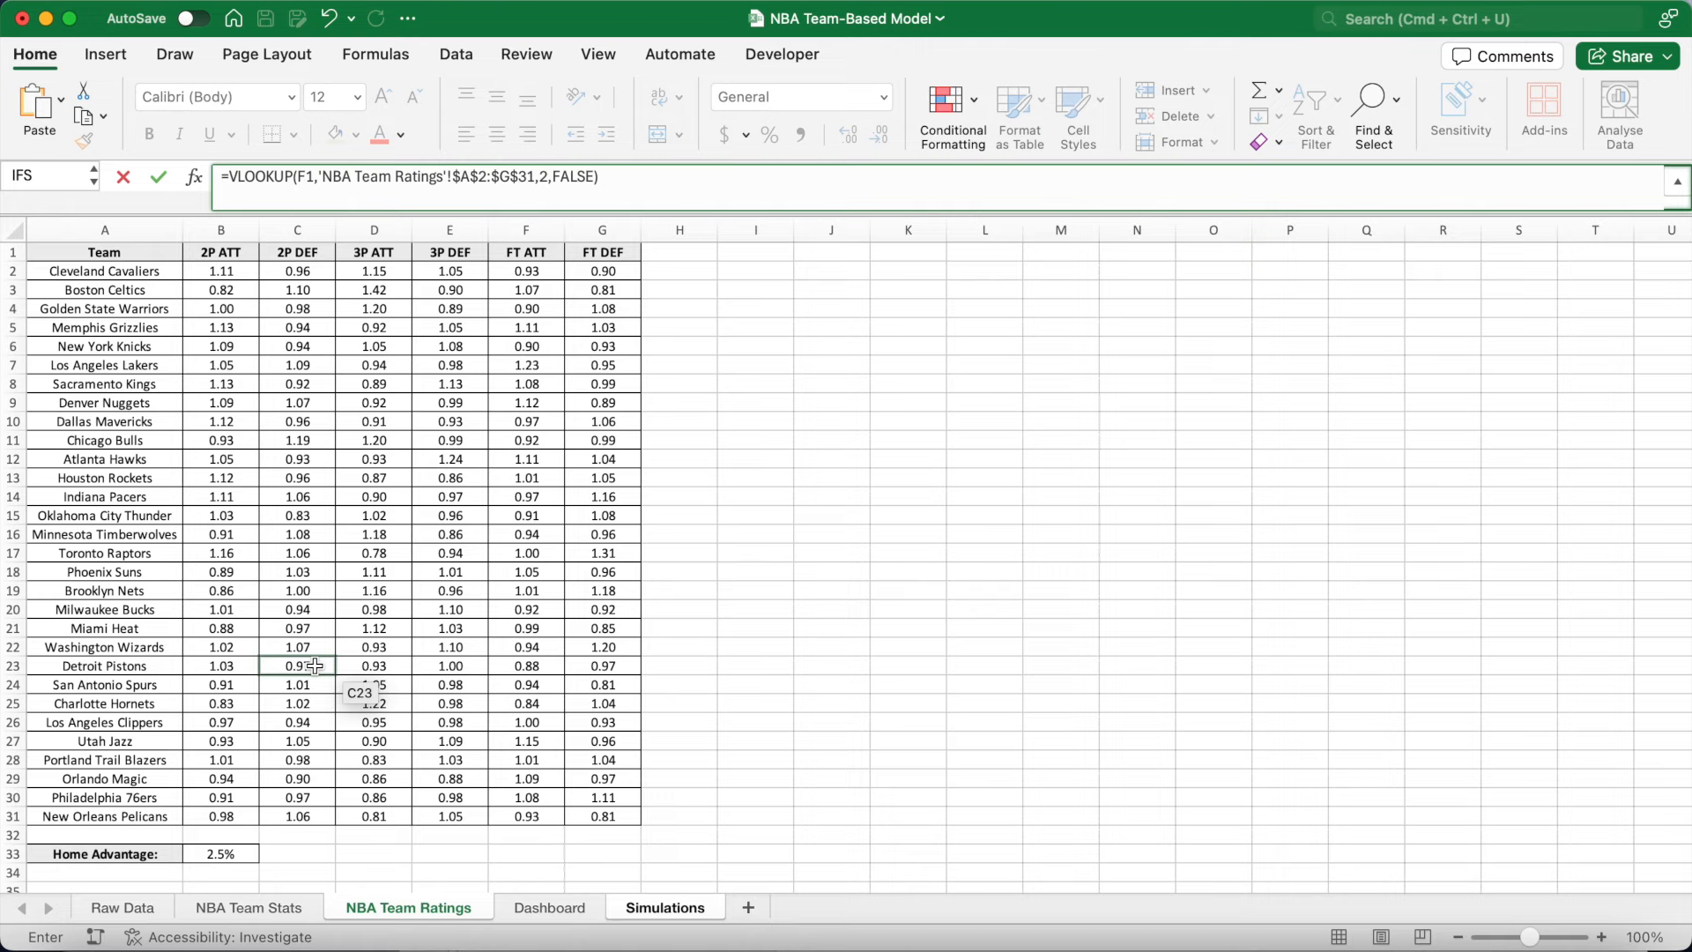
Multiply the B5 formula by the home team's 2P defence rating using VLOOKUP(G1,'NBA Team Ratings'!$A$2:$G$31,3,FALSE).
{"action": "type", "text": "*VLOOKUP("}
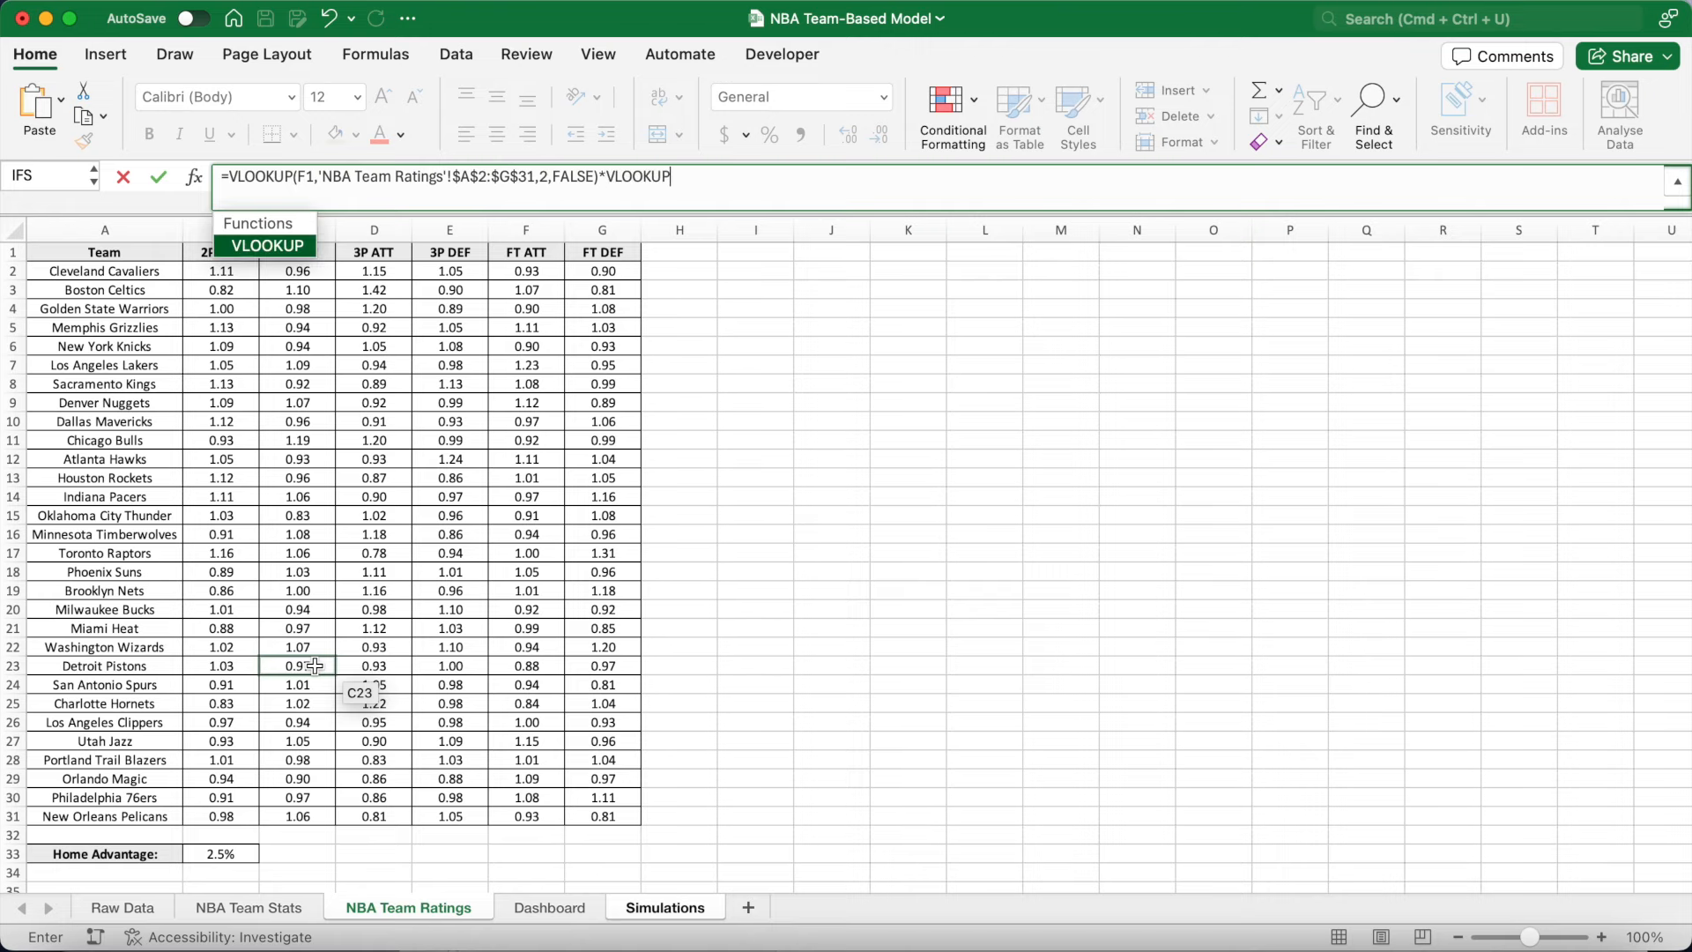
{"action": "left_click", "coordinate": [698, 909]}
{"action": "left_click_drag", "start_coordinate": [760, 178], "coordinate": [676, 182]}
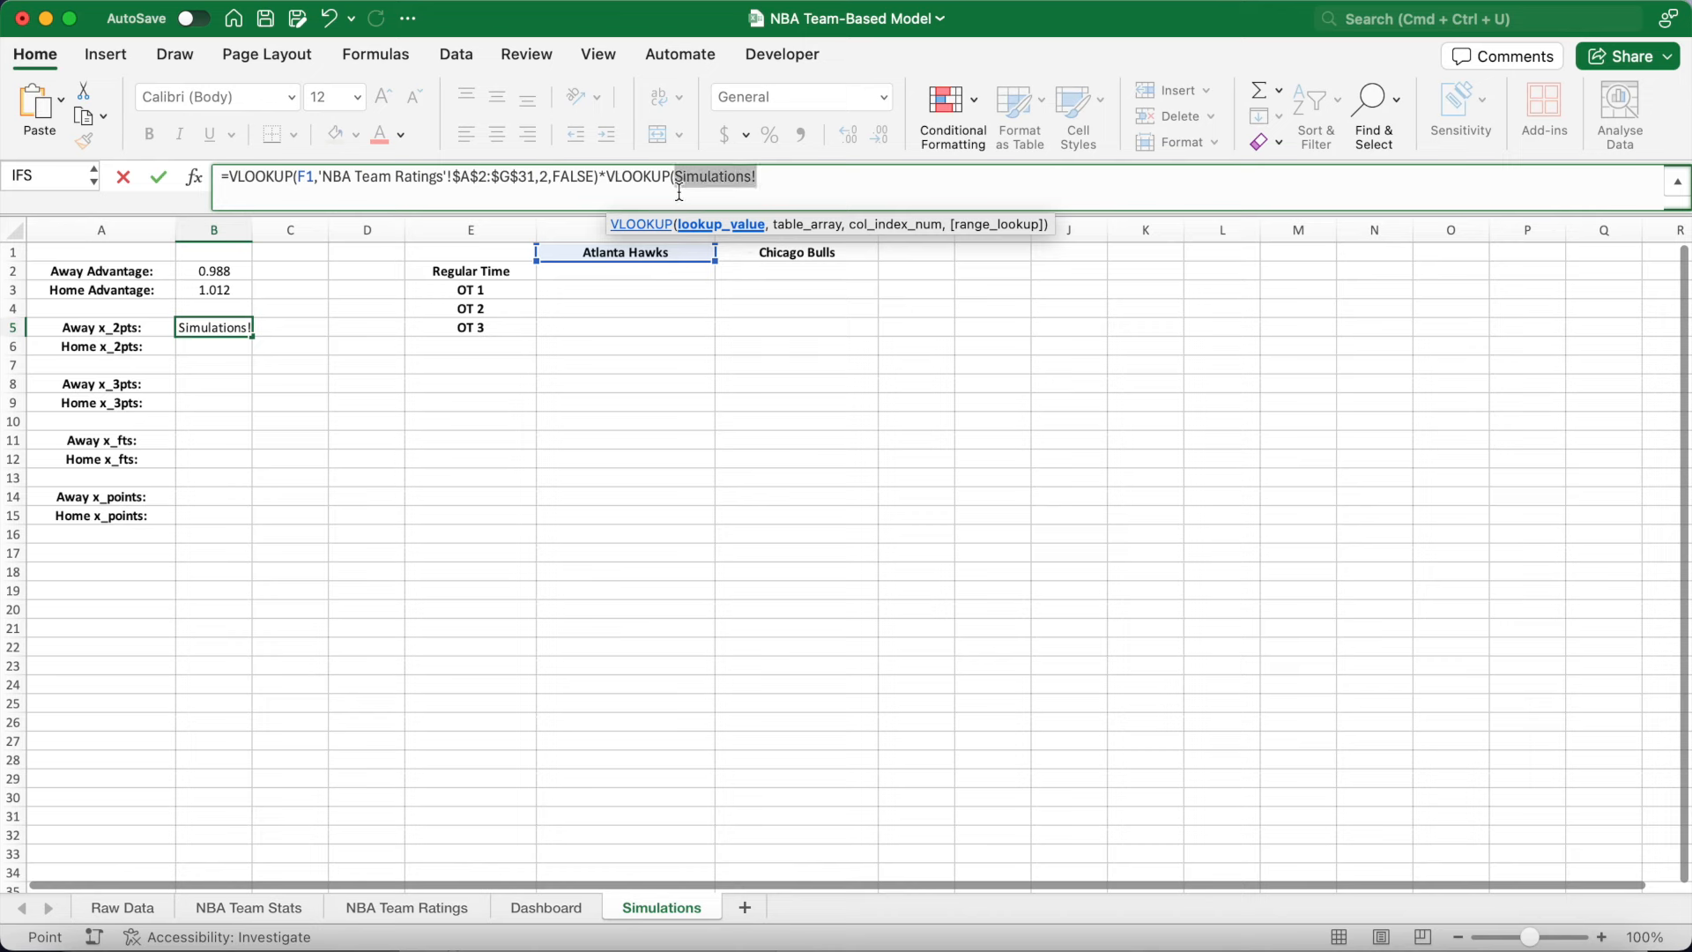
{"action": "type", "text": "G1"}
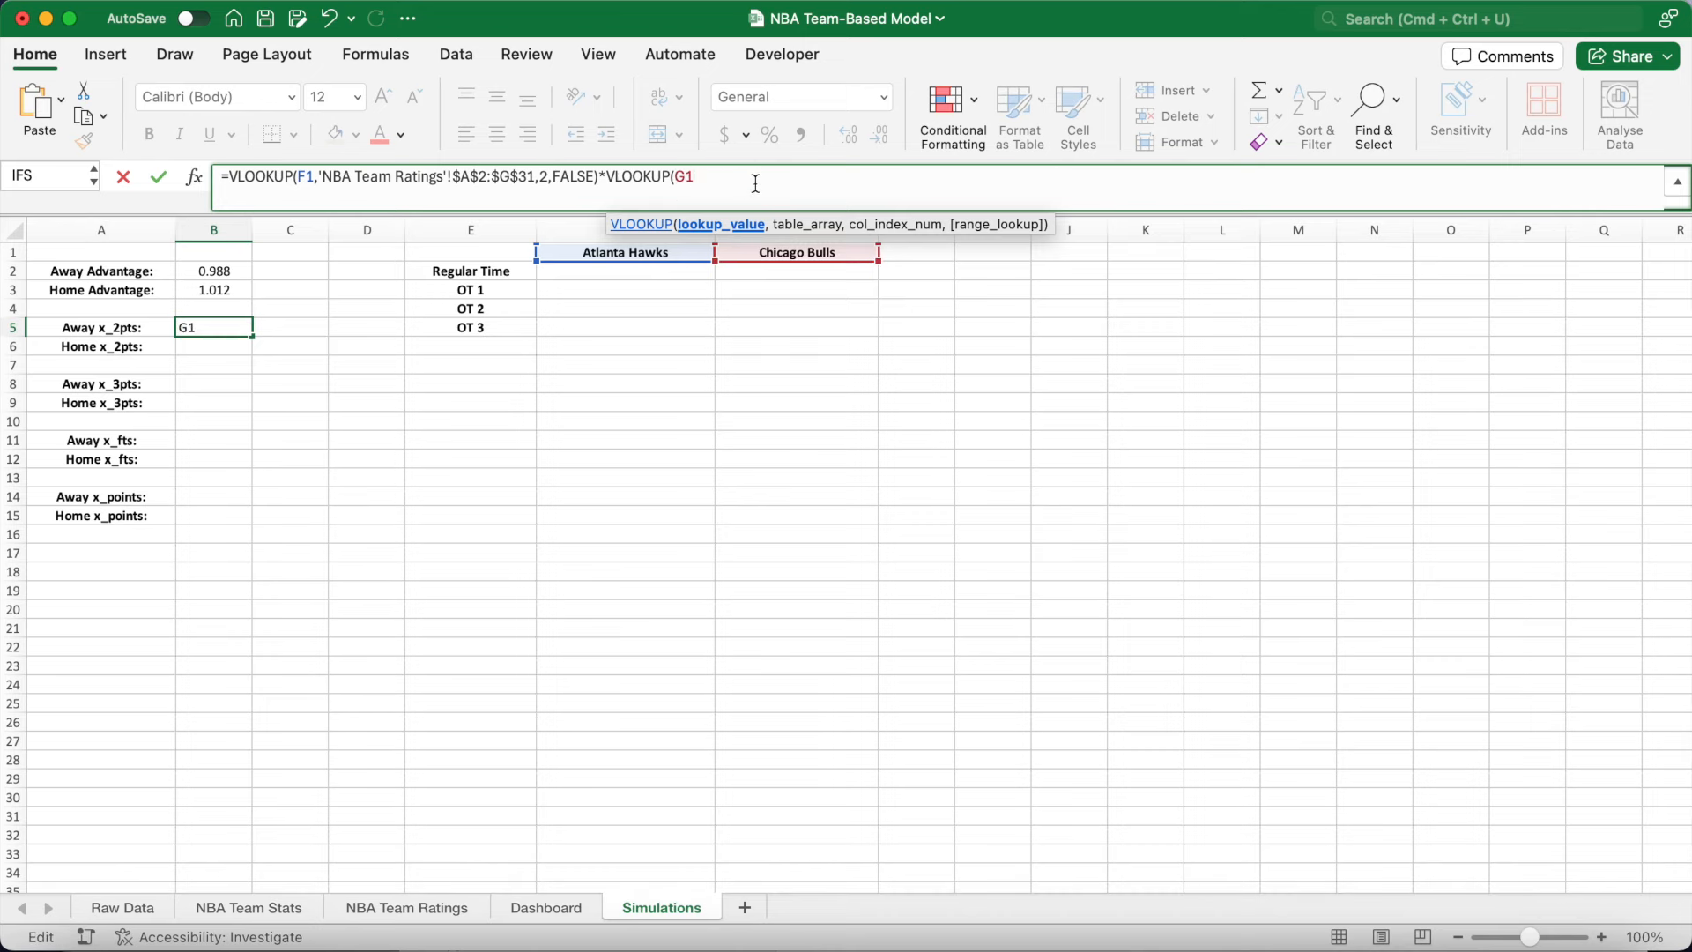
{"action": "type", "text": ","}
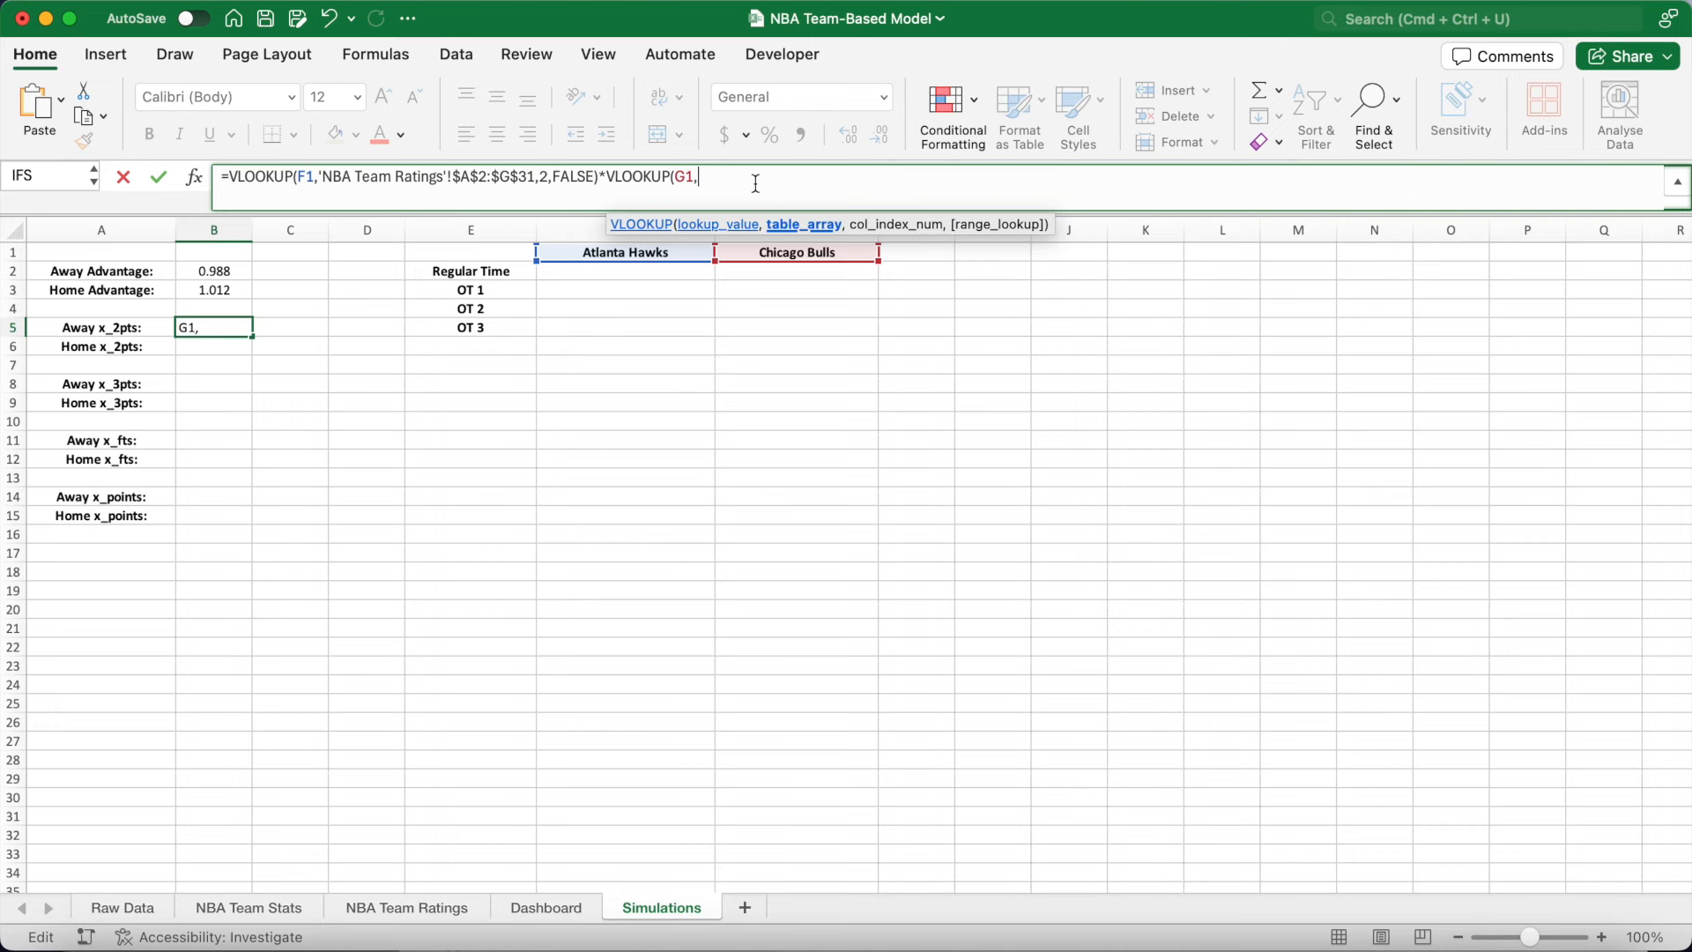
{"action": "left_click", "coordinate": [459, 908]}
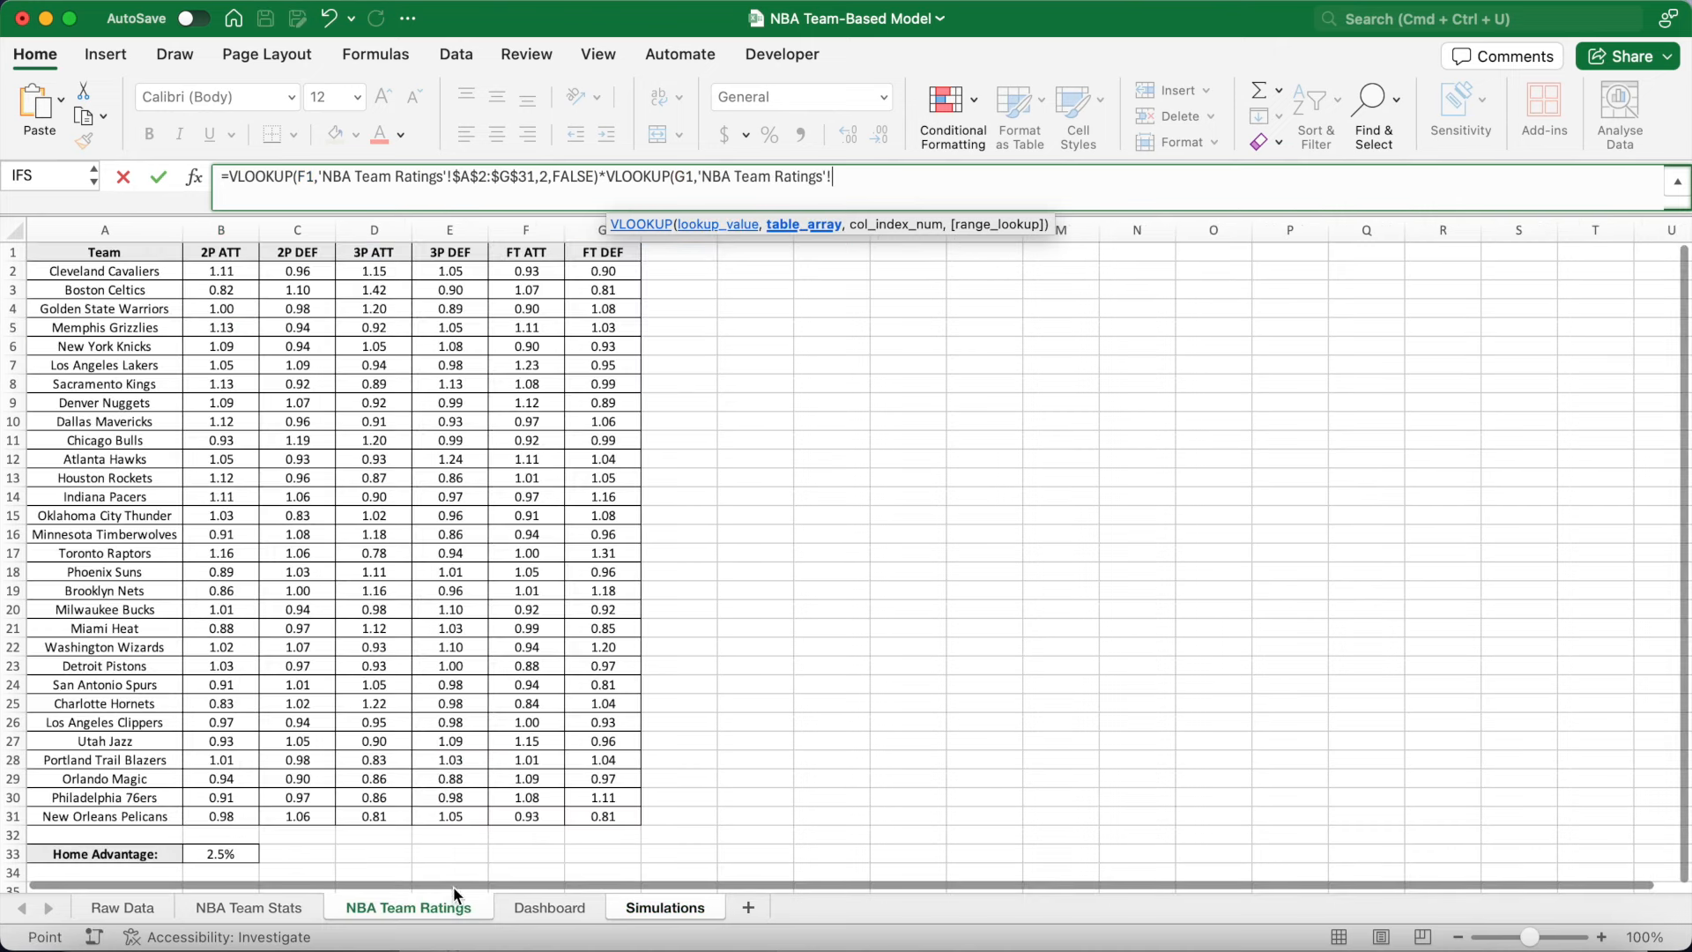
{"action": "left_click_drag", "start_coordinate": [101, 270], "coordinate": [617, 818]}
{"action": "key", "text": "F4"}
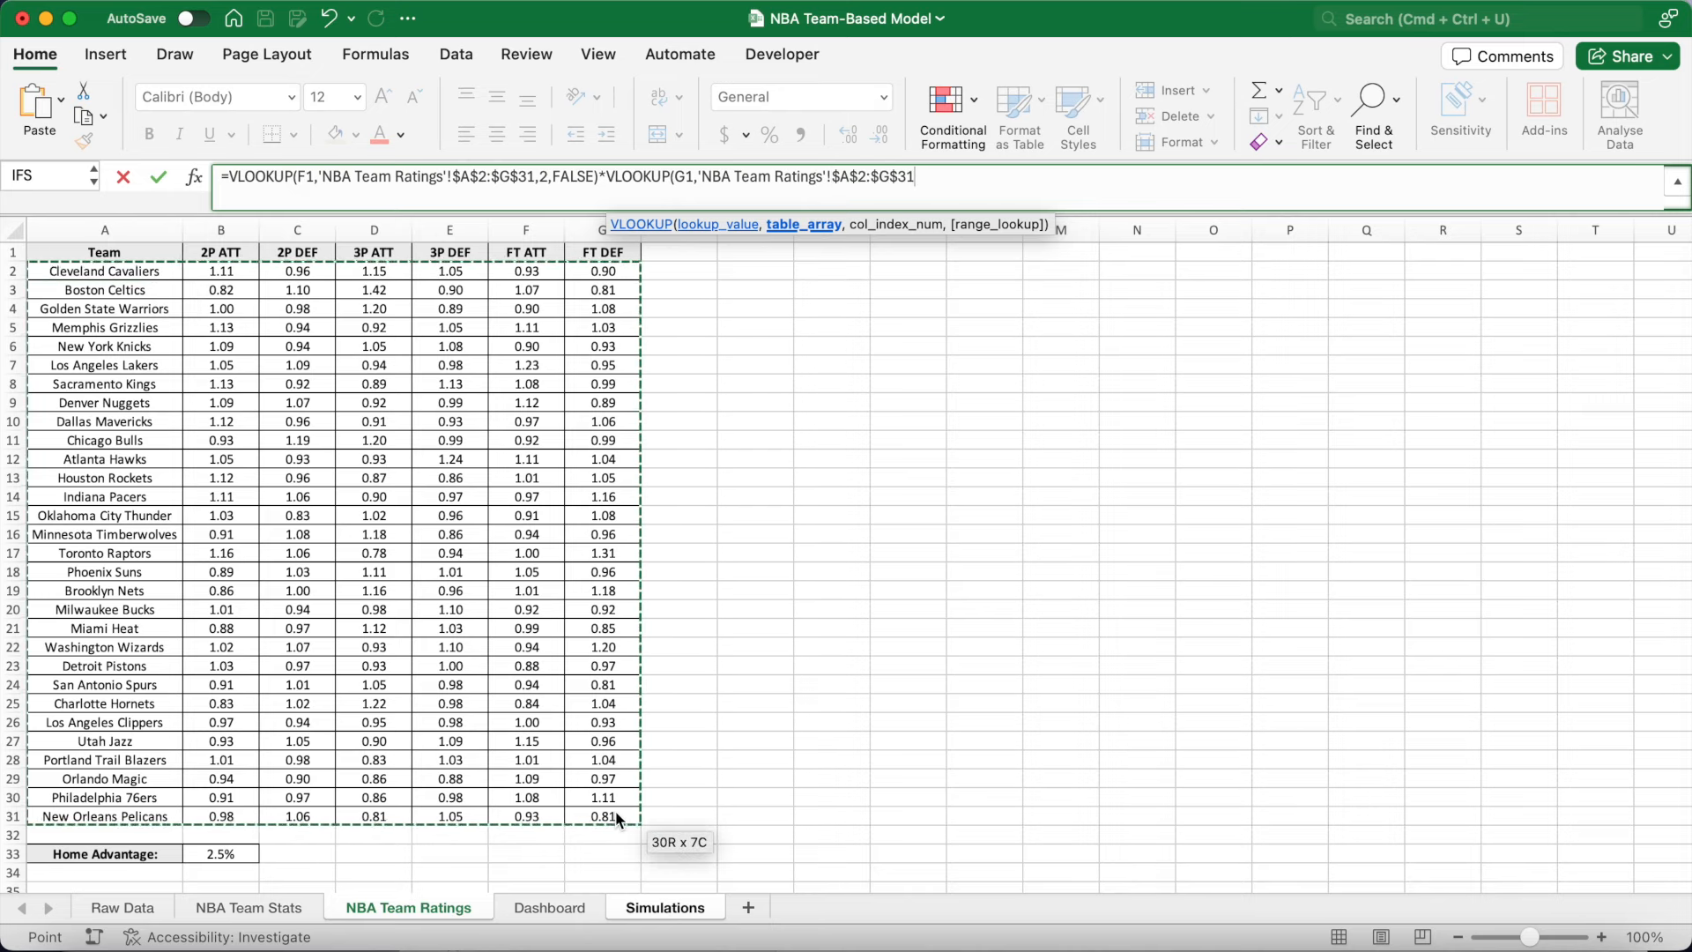
{"action": "type", "text": ",3,FALSE)*"}
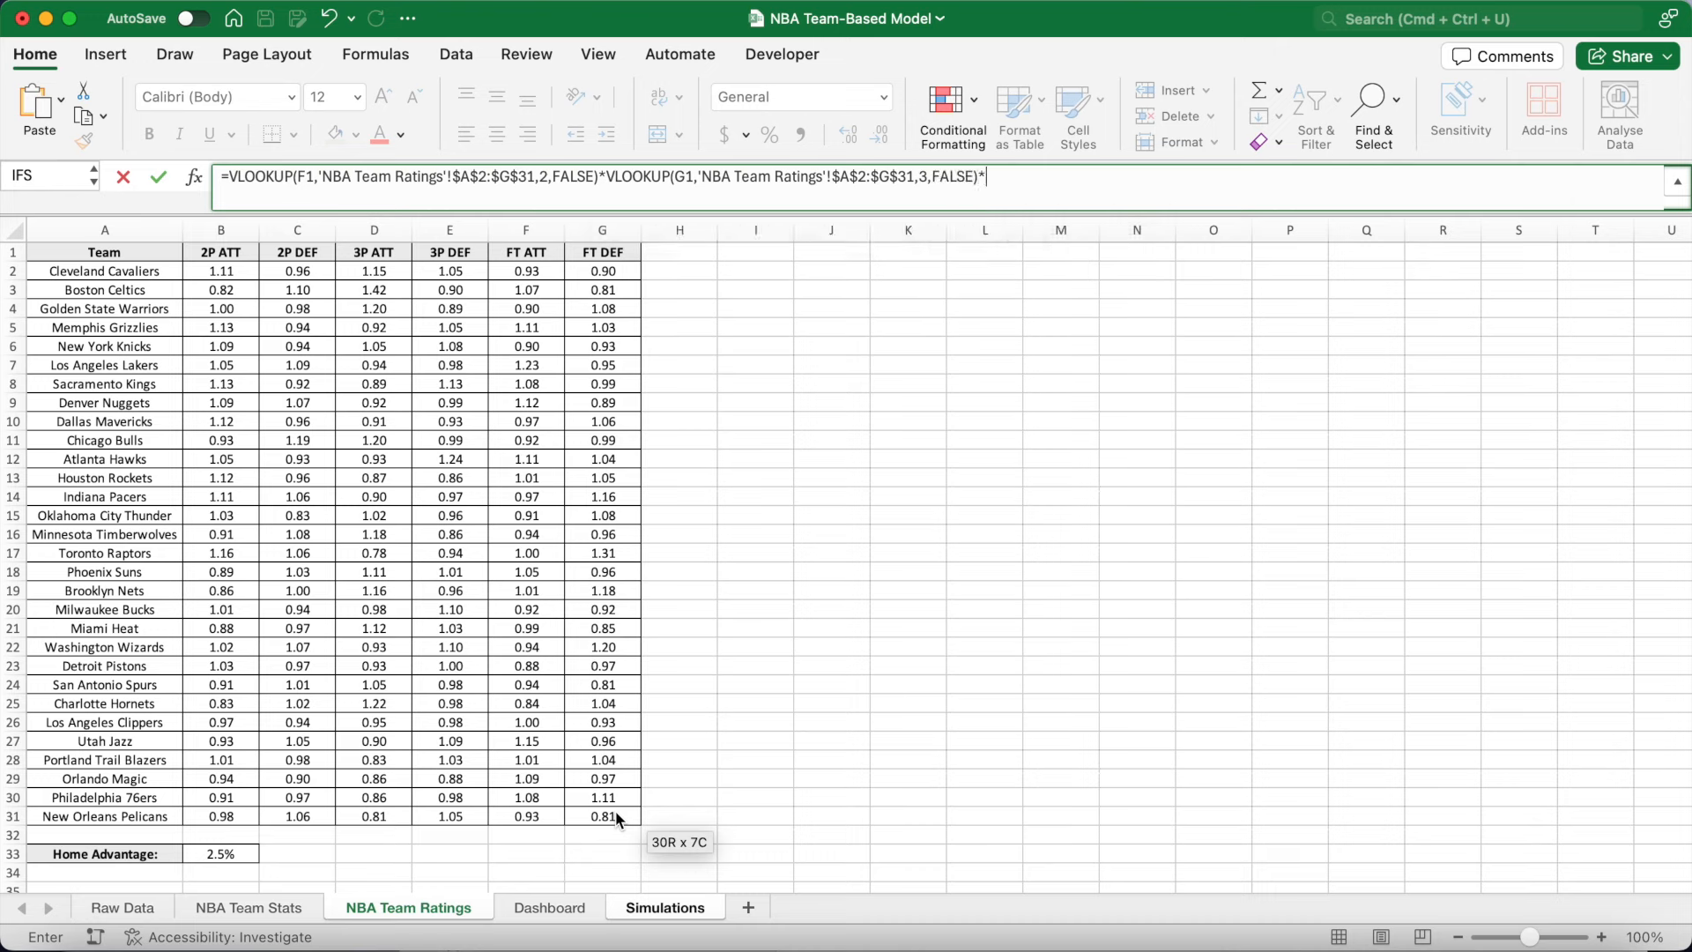
Extend the B5 formula by multiplying it by the league average of 2P For, 'NBA Team Stats'!$B$33.
{"action": "left_click", "coordinate": [607, 812]}
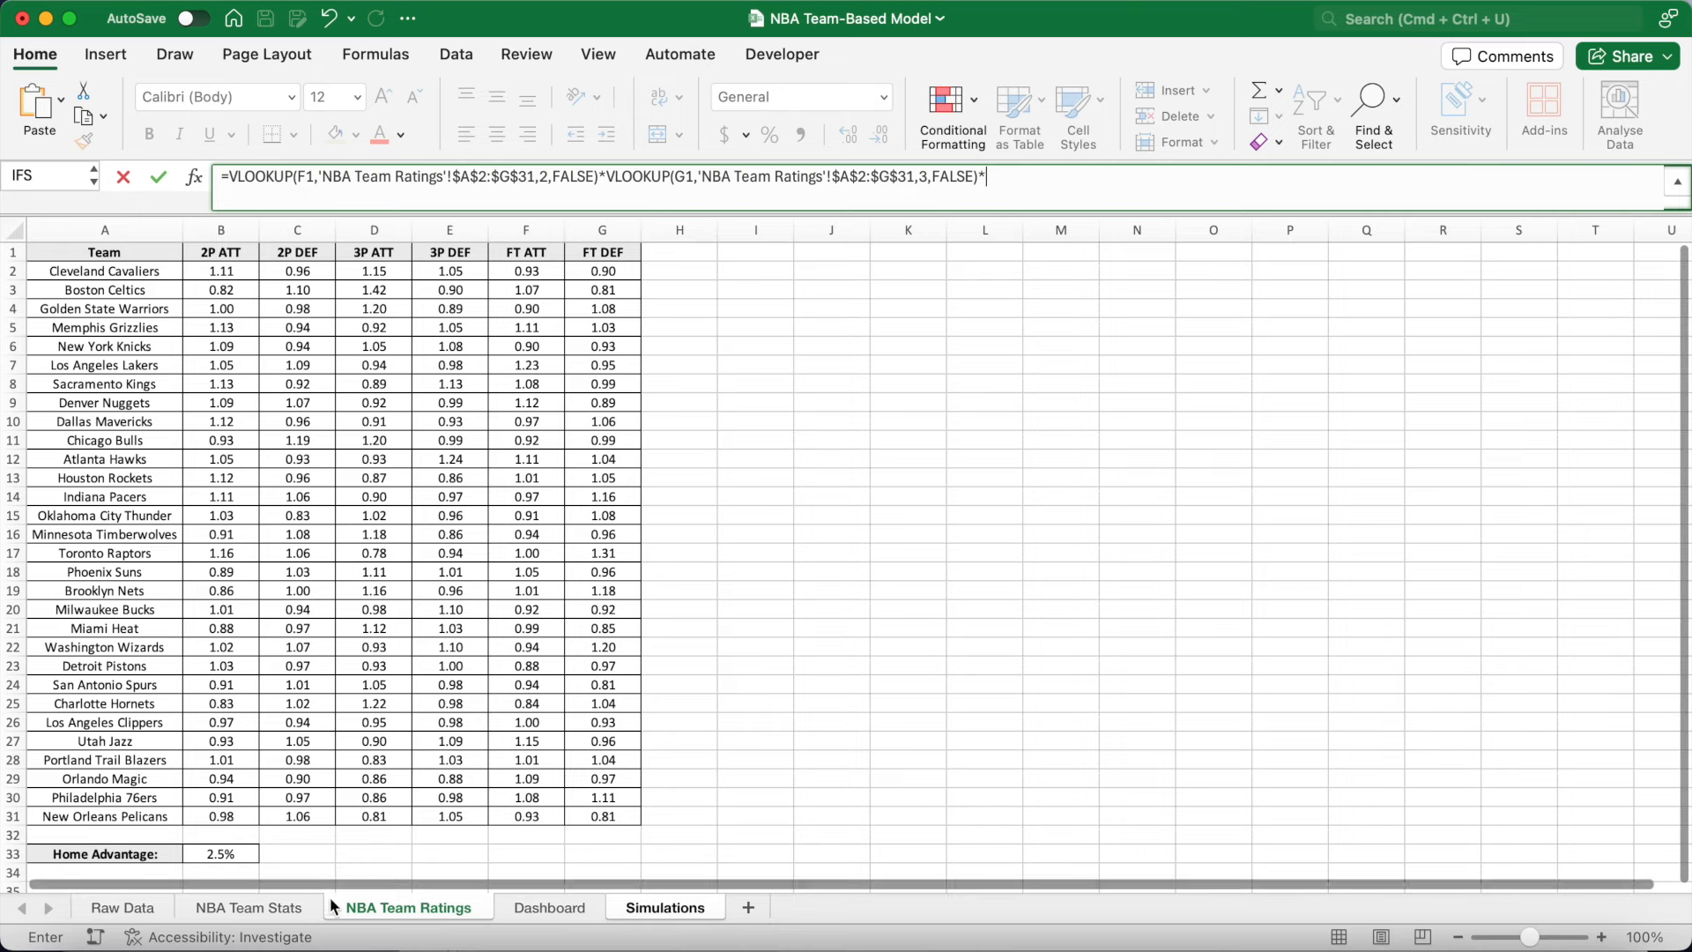
{"action": "left_click", "coordinate": [307, 913]}
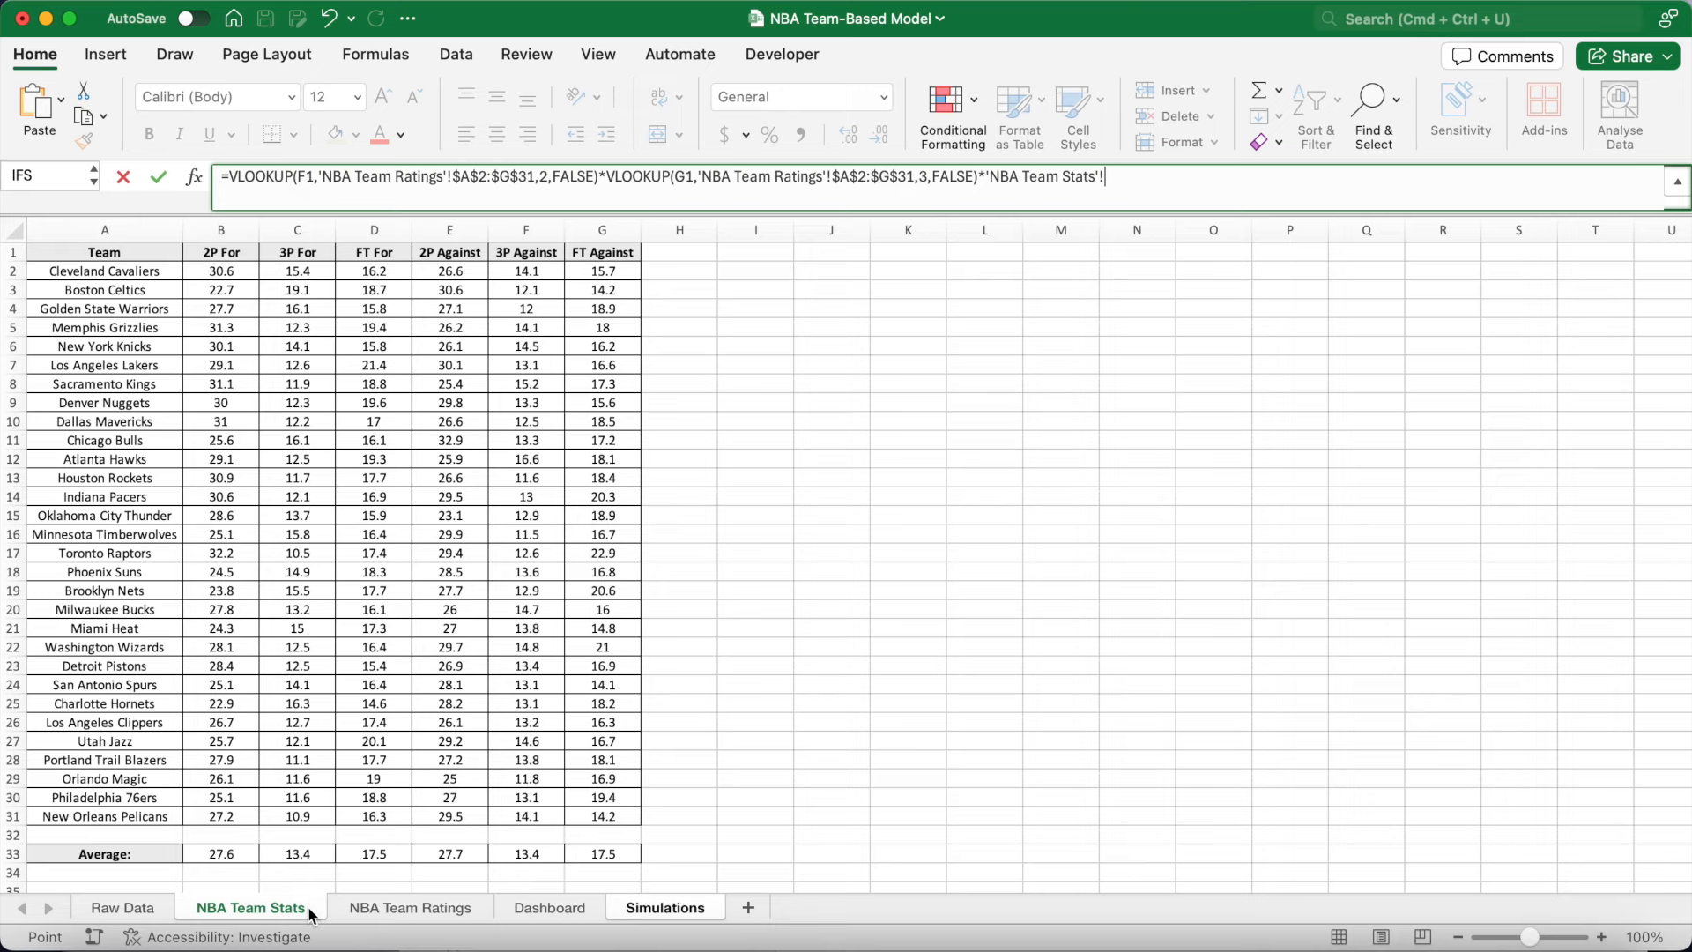
{"action": "left_click", "coordinate": [231, 857]}
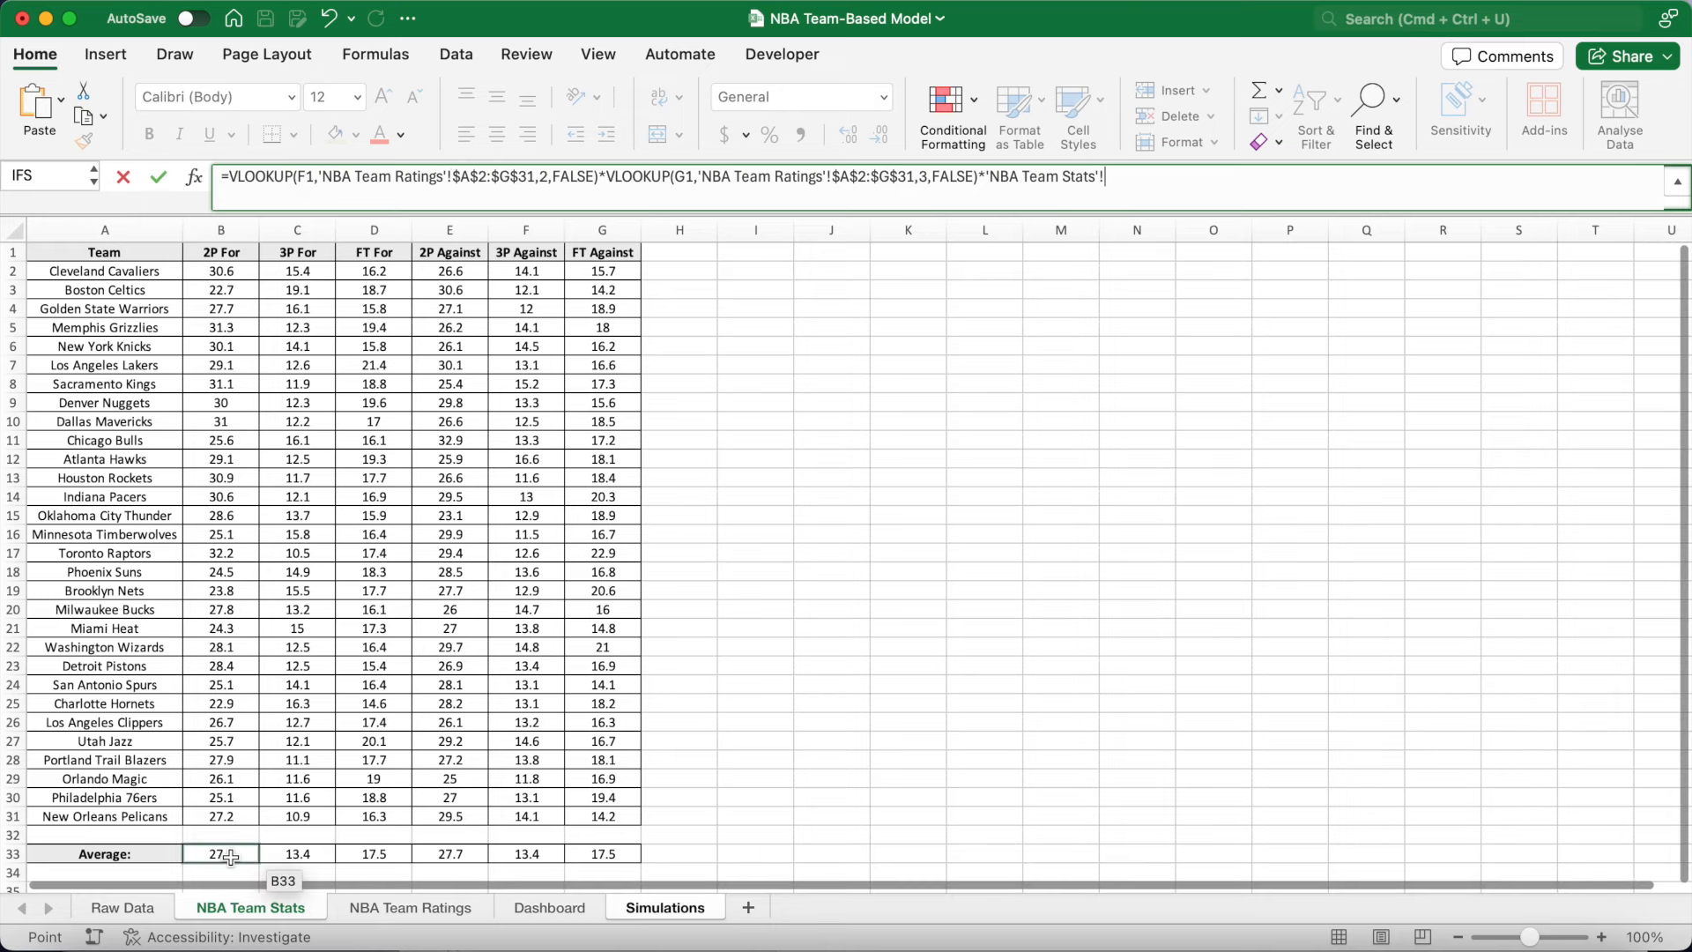
{"action": "key", "text": "F4"}
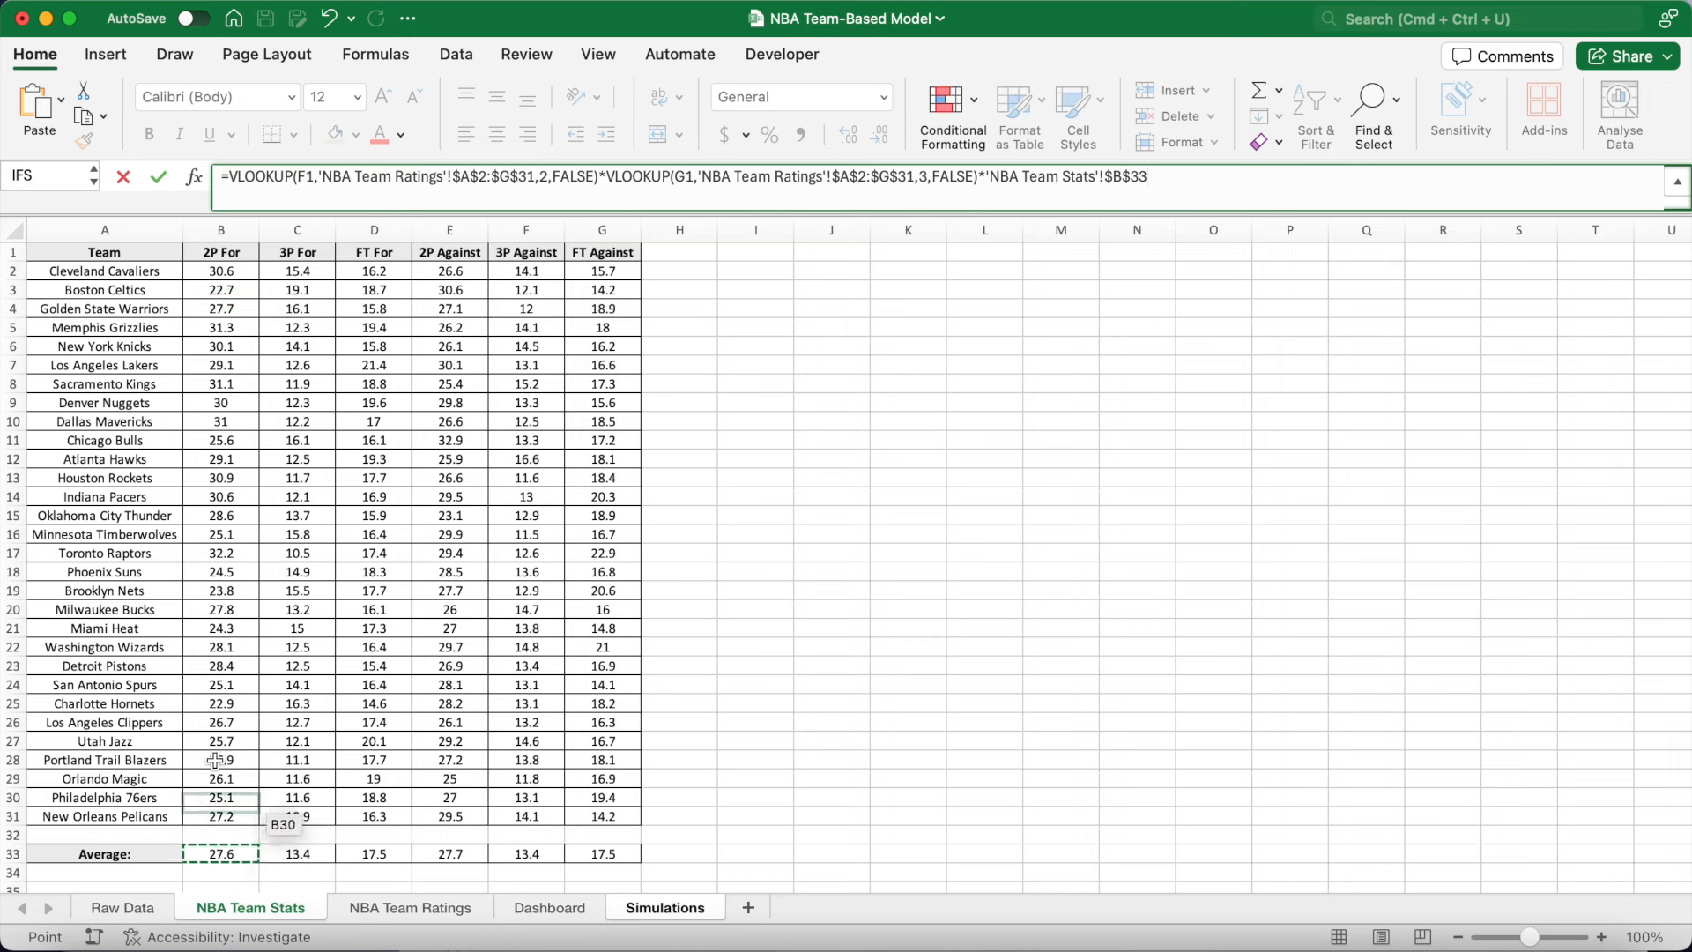
{"action": "type", "text": "*"}
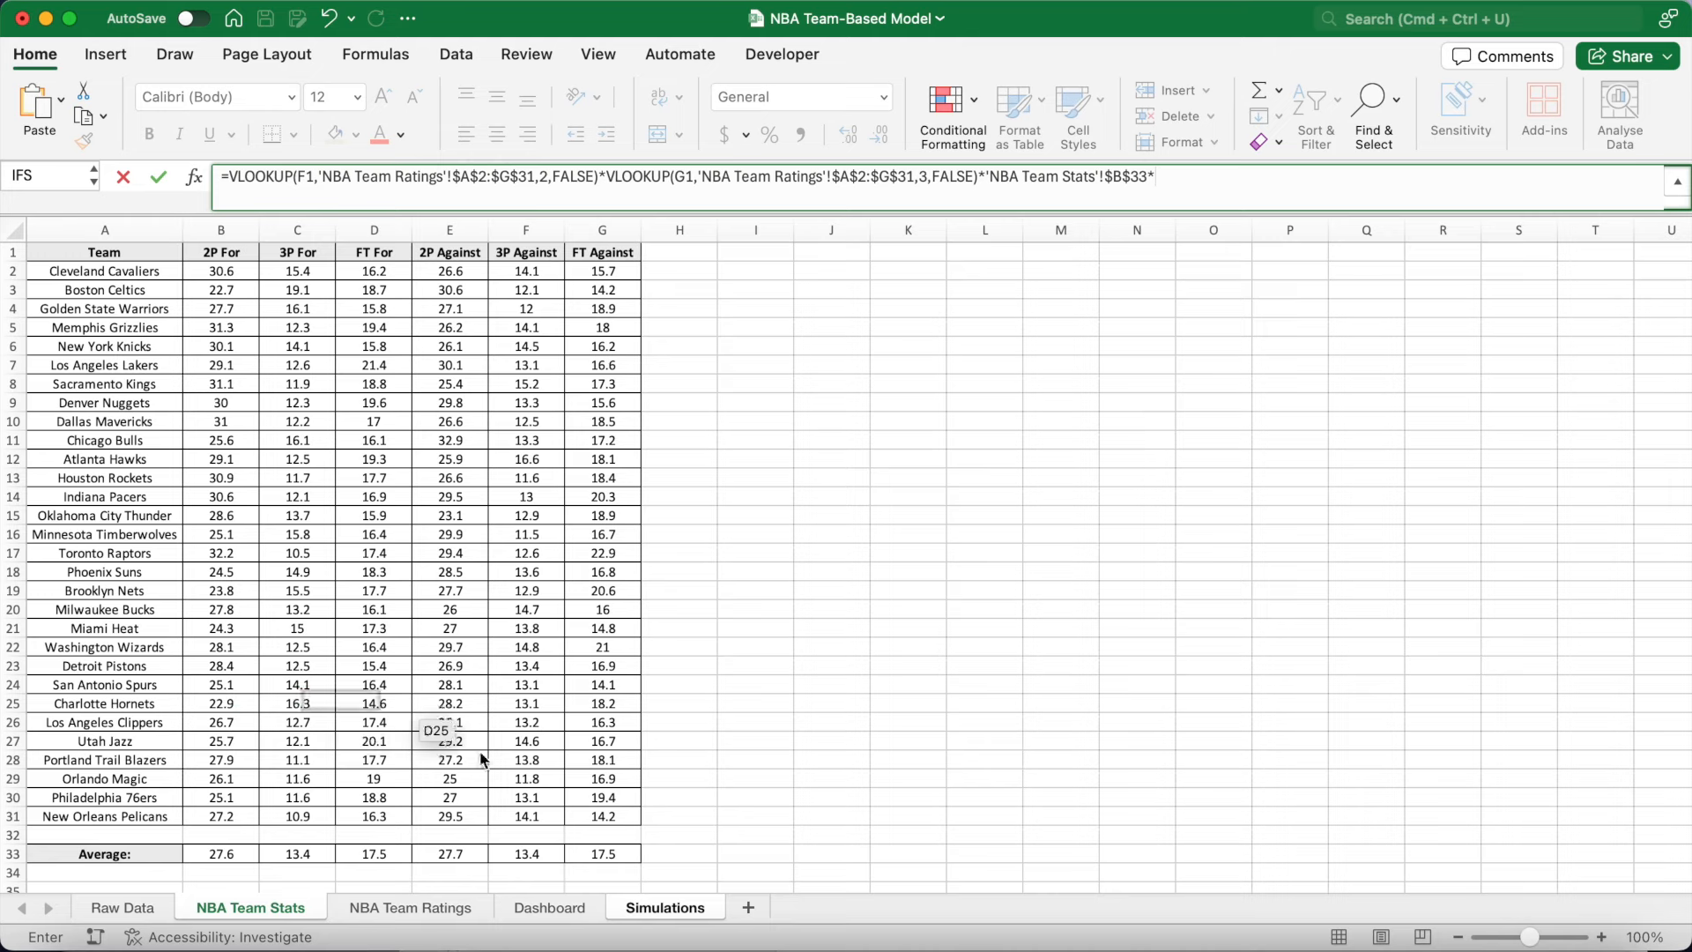
Finish the Away x_2pts formula in B5 of the Simulations sheet by multiplying it by the away advantage $B$2.
{"action": "left_click", "coordinate": [670, 908]}
{"action": "left_click_drag", "start_coordinate": [1237, 177], "coordinate": [1157, 187]}
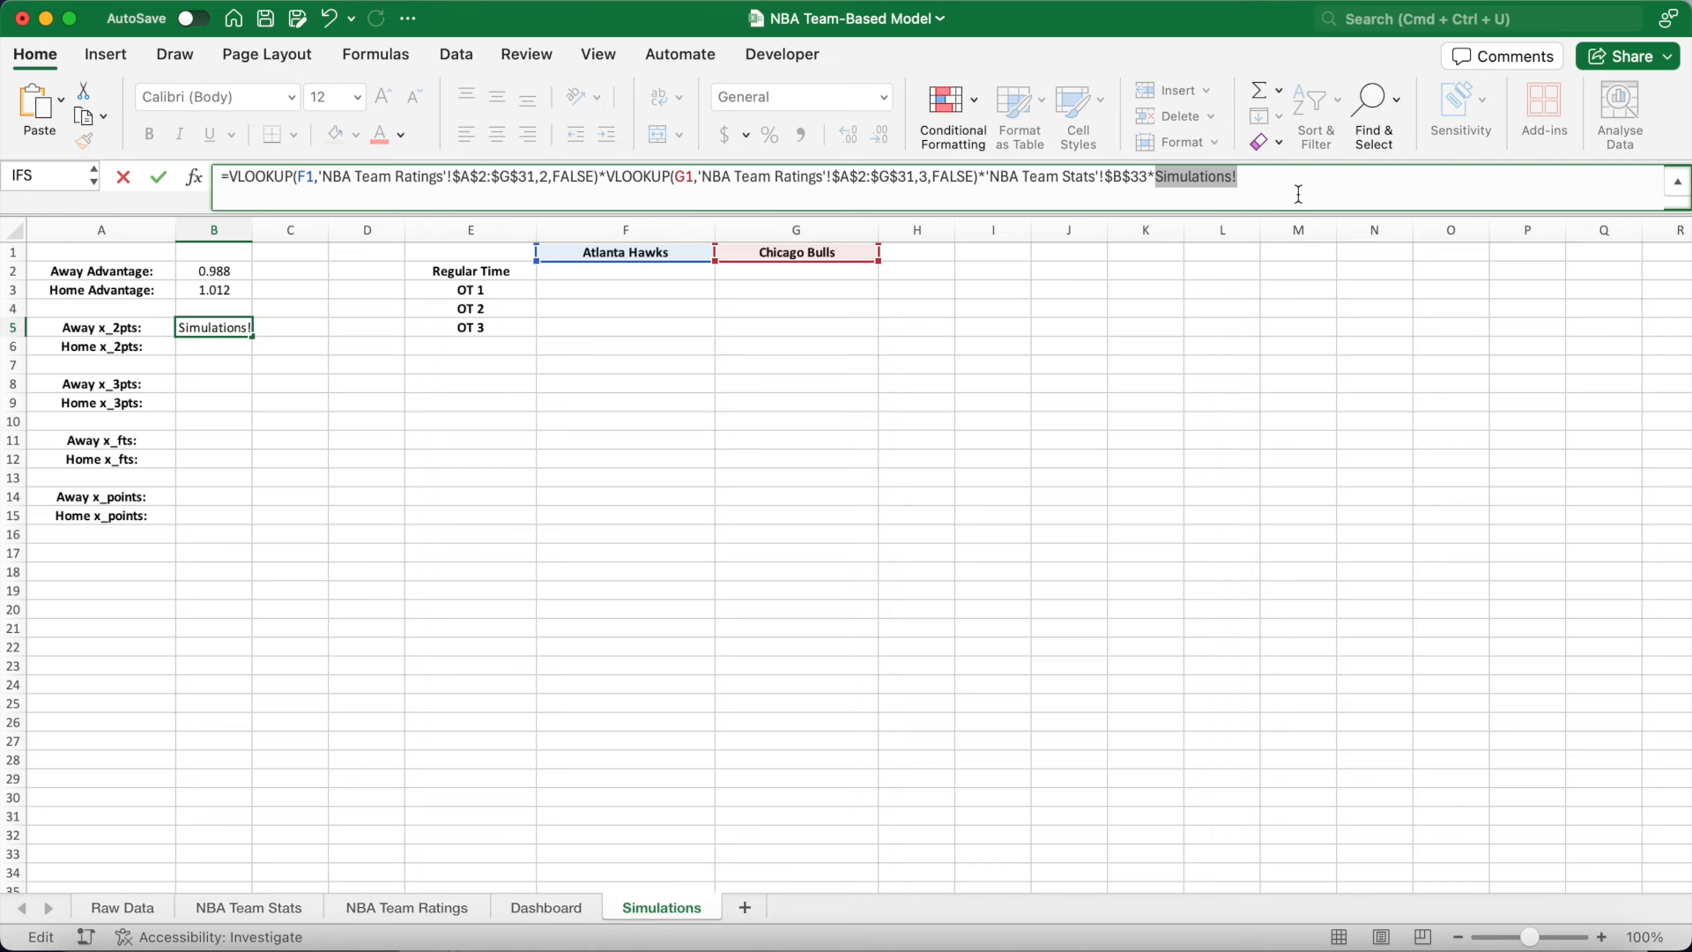
{"action": "type", "text": "$B$2"}
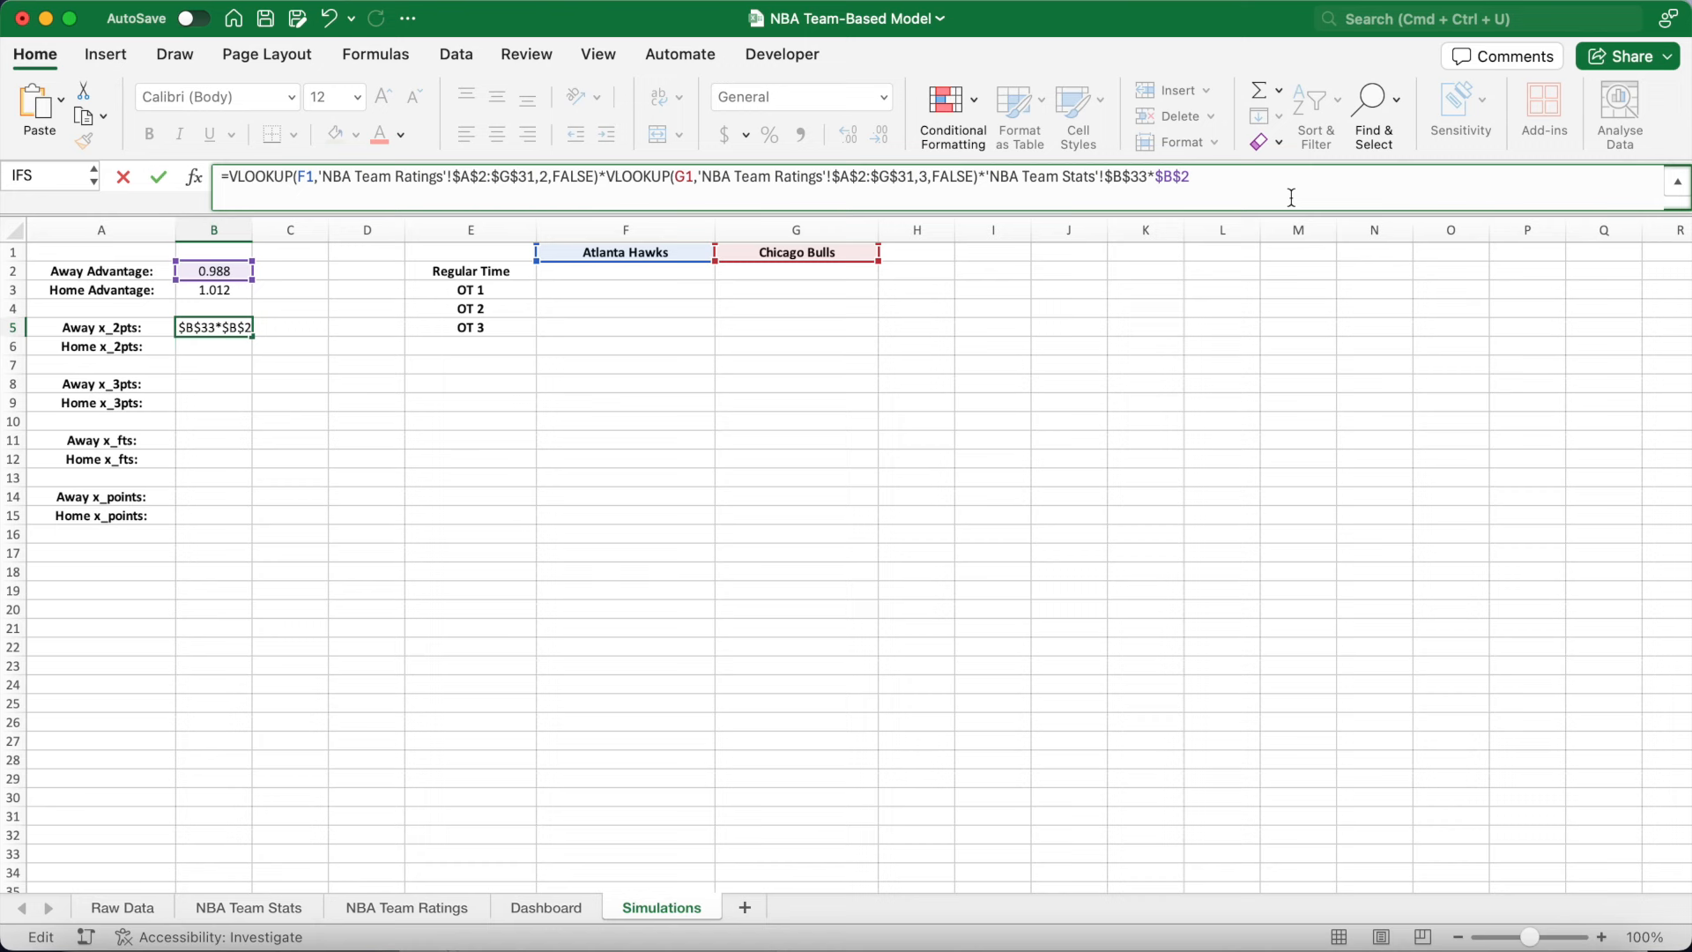
{"action": "key", "text": "Return"}
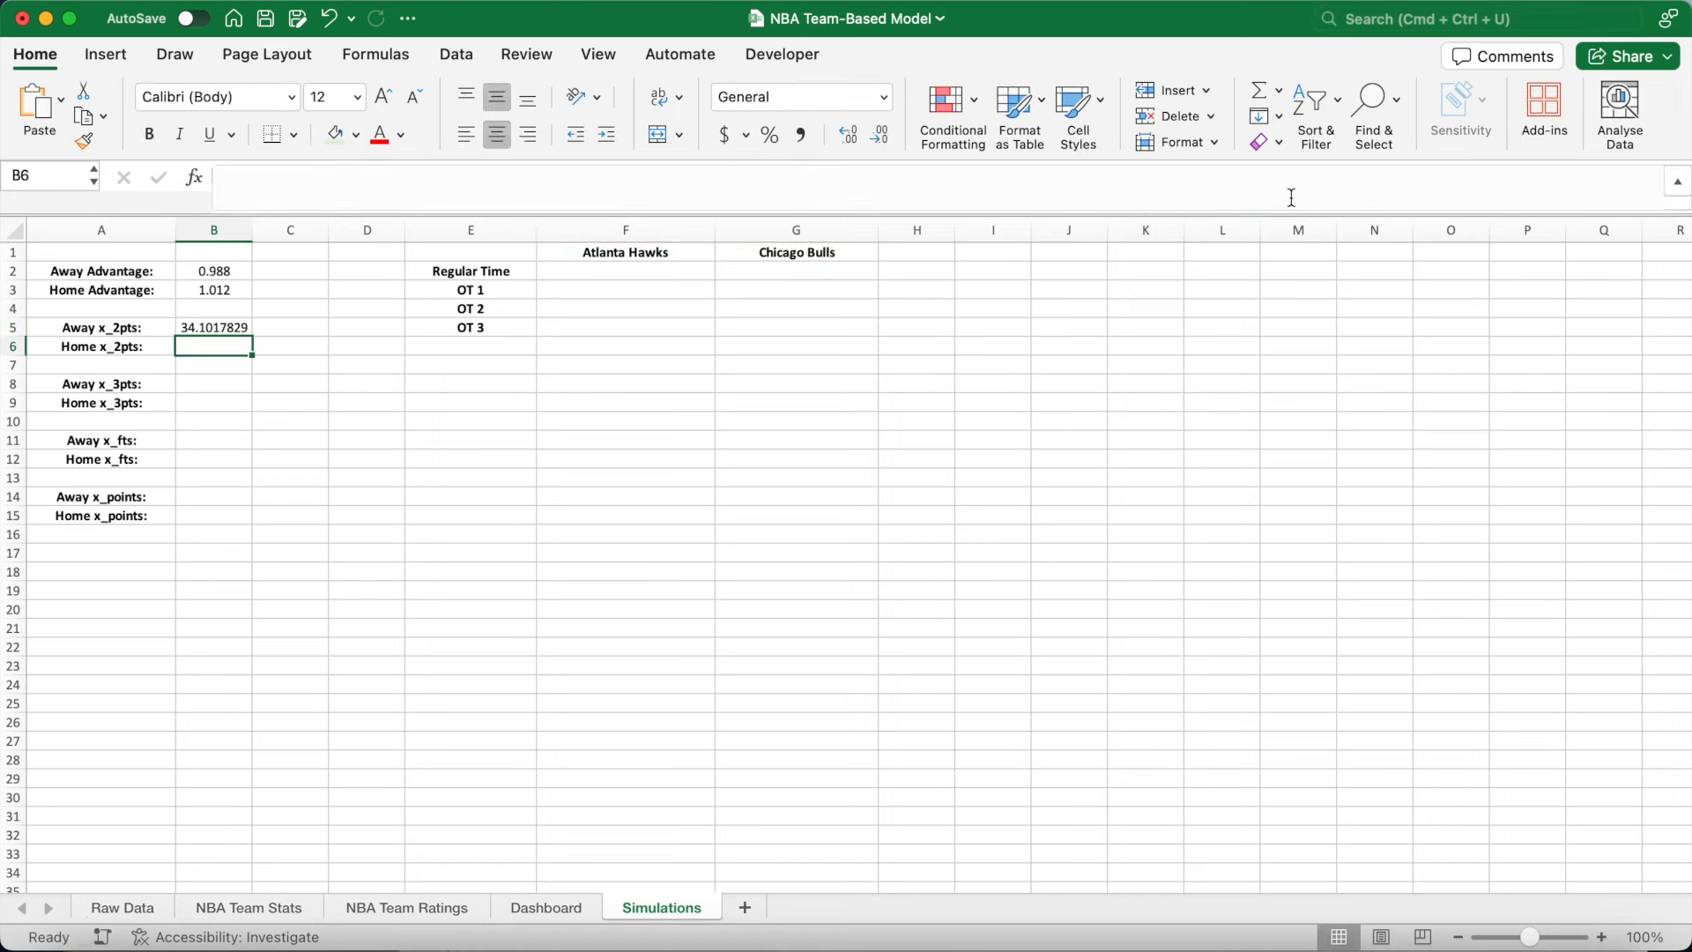
{"action": "key", "text": "Up"}
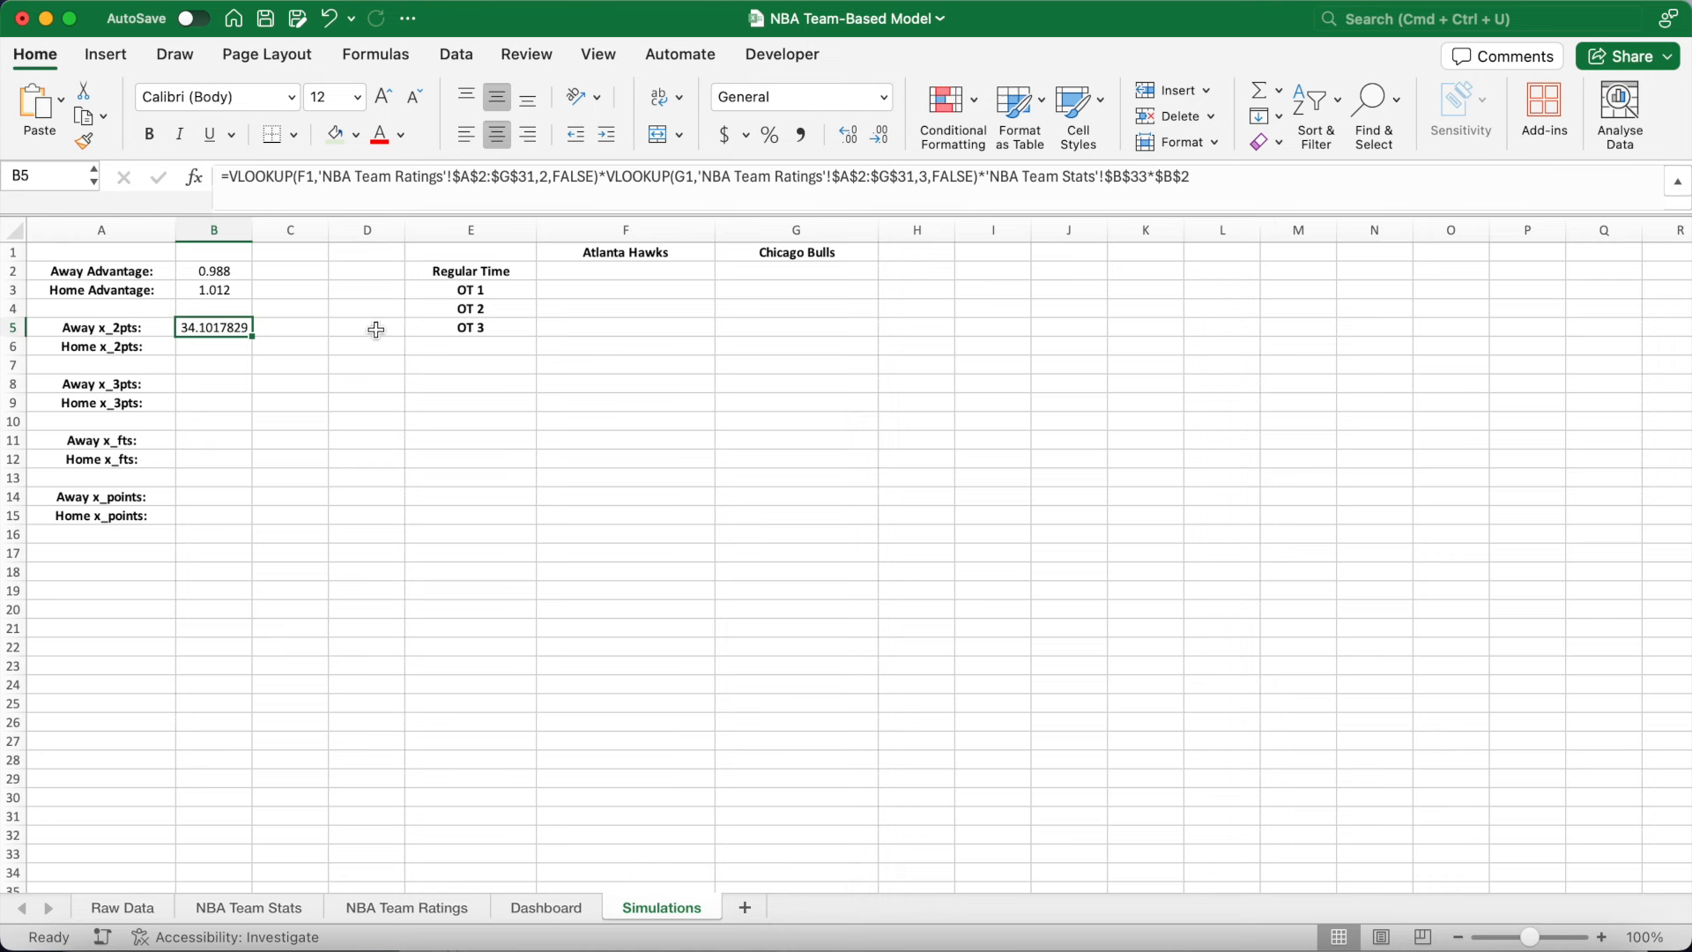
Format the range B2:B15 to three decimal places.
{"action": "left_click_drag", "start_coordinate": [231, 267], "coordinate": [237, 520]}
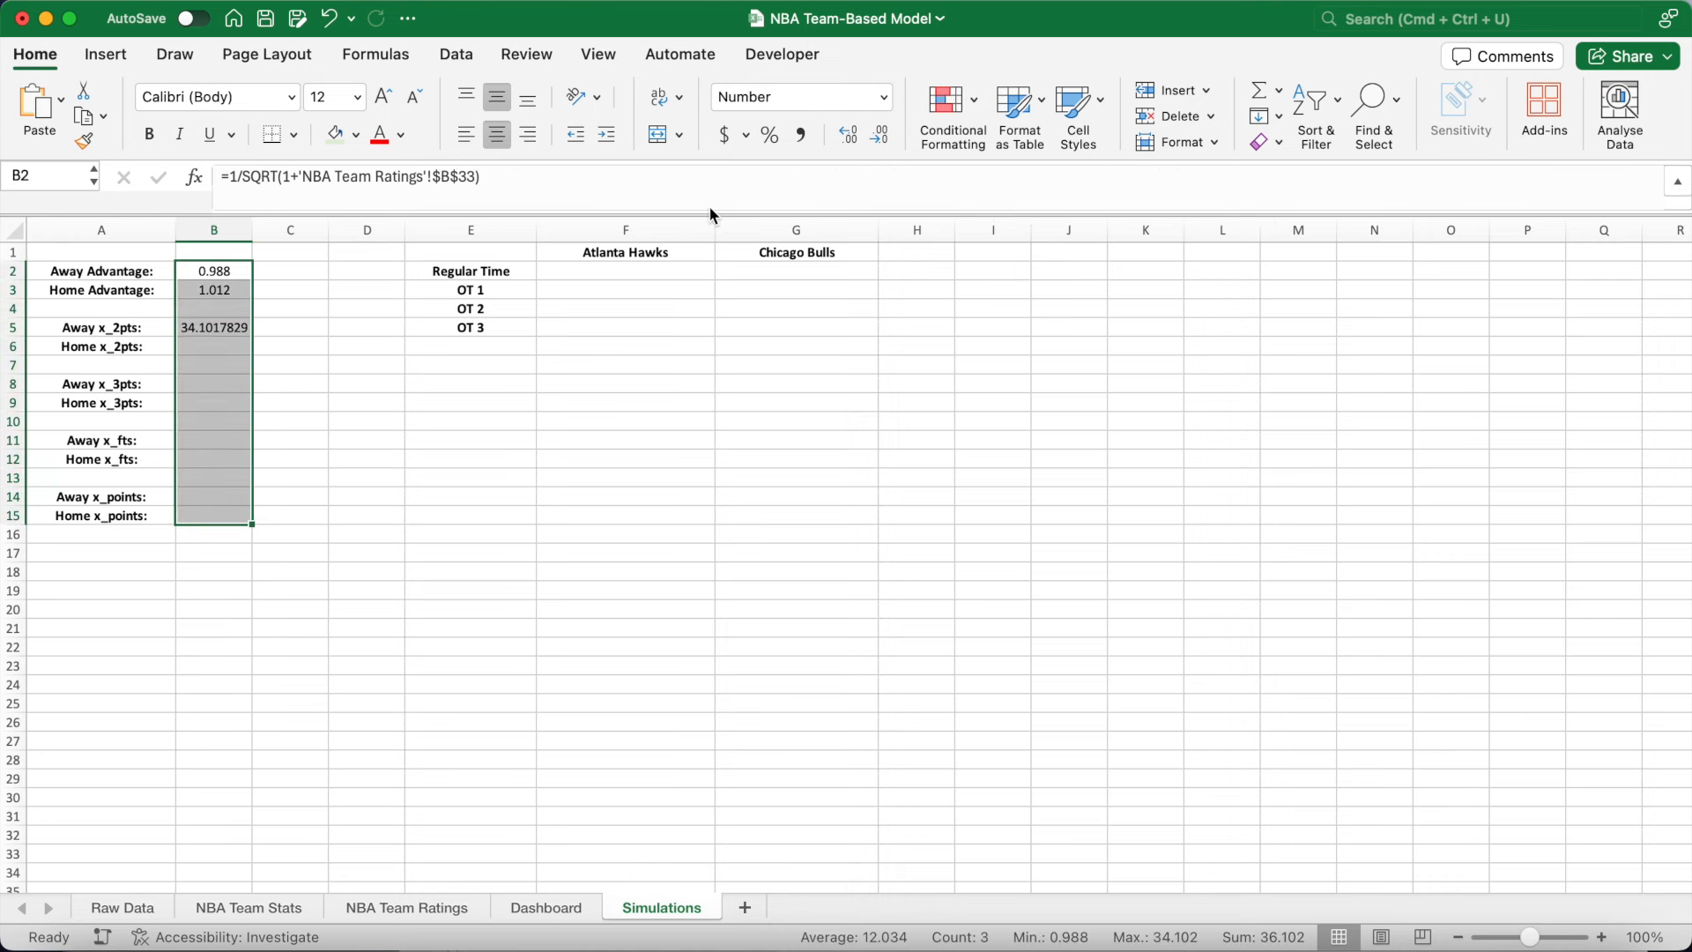
{"action": "left_click", "coordinate": [884, 138]}
{"action": "left_click", "coordinate": [849, 134]}
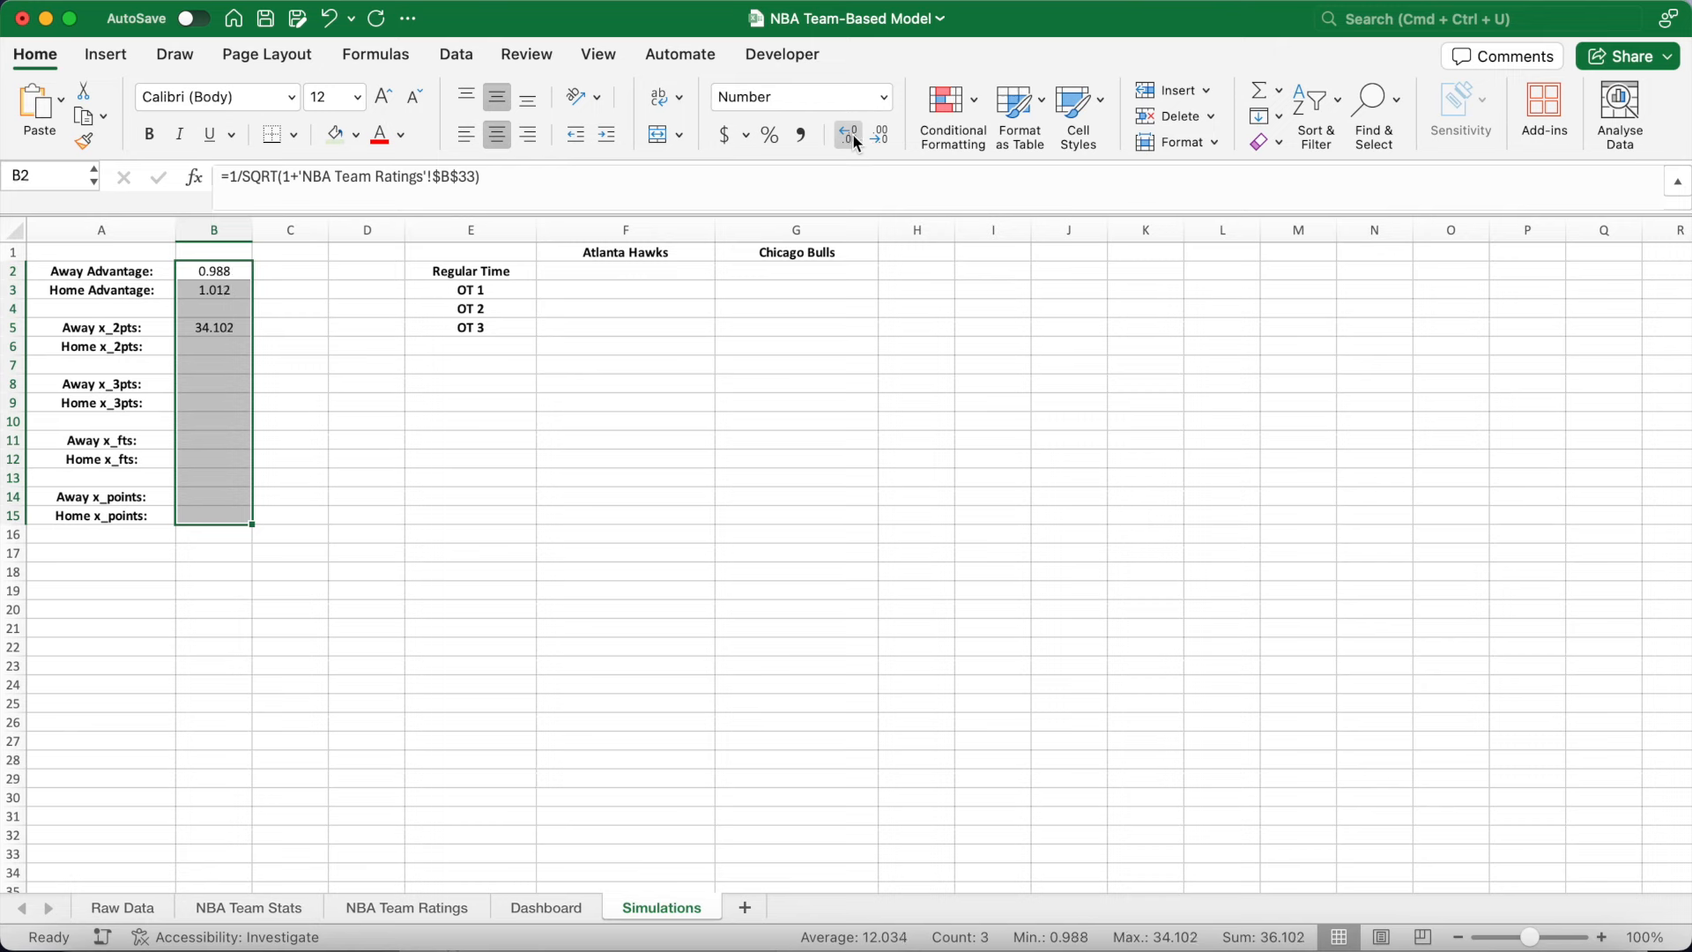
Copy the Away x_2pts formula text from B5 into B6 for Home x_2pts with its references unchanged.
{"action": "left_click", "coordinate": [238, 327]}
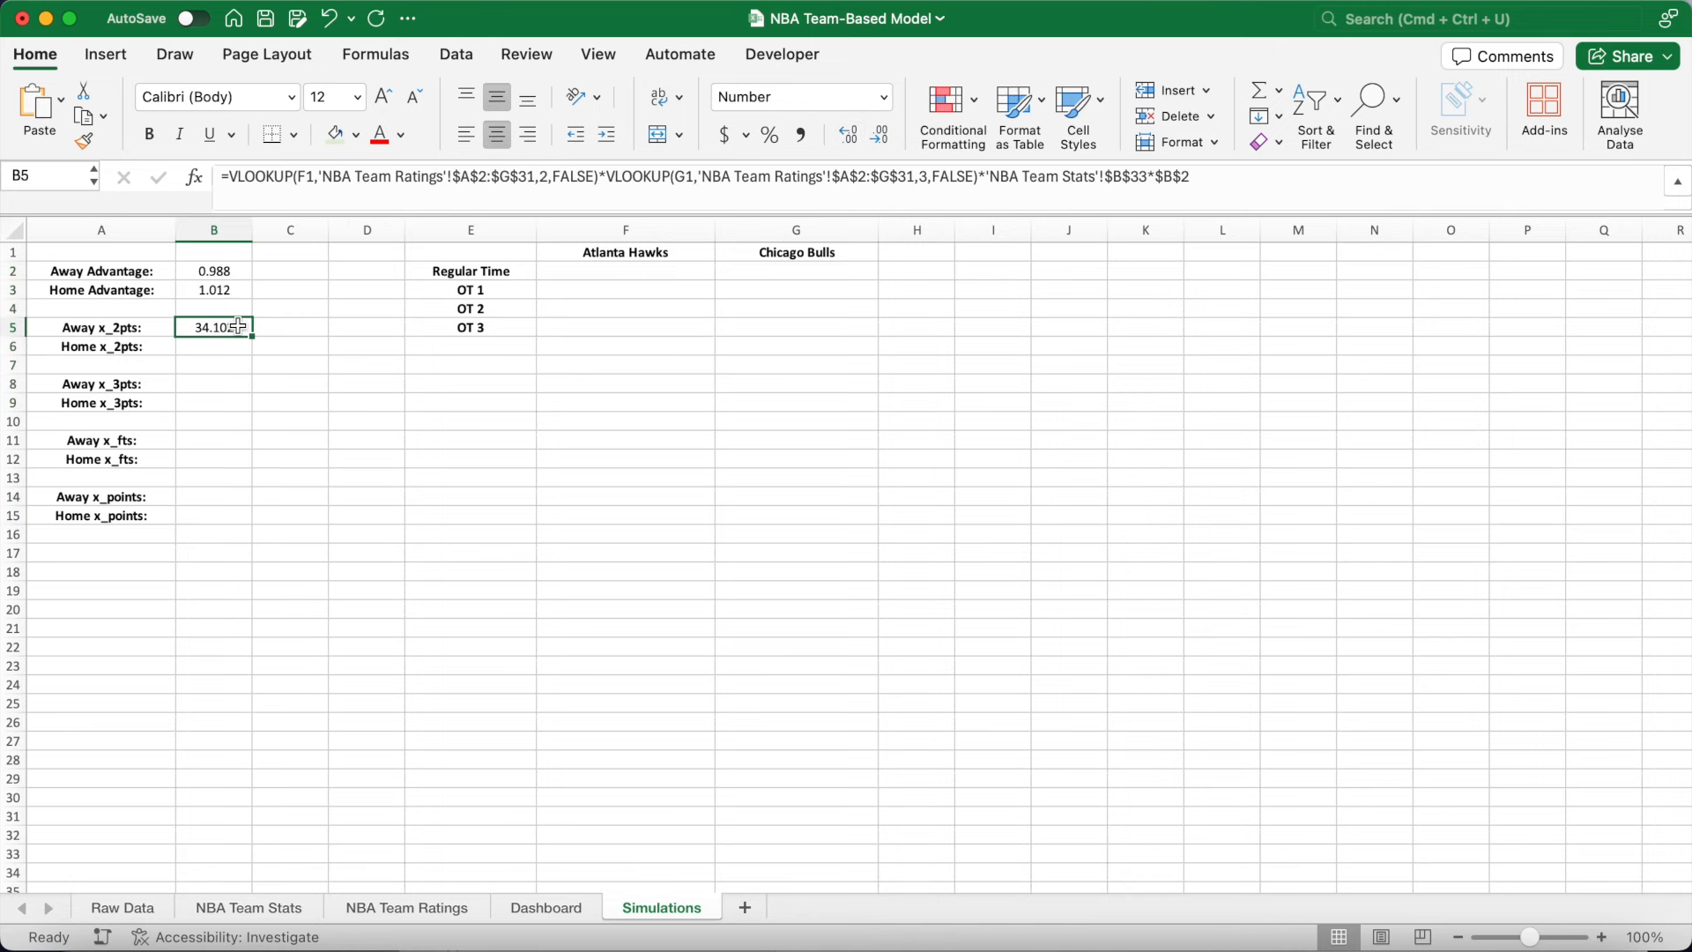
{"action": "left_click_drag", "start_coordinate": [1209, 176], "coordinate": [214, 176]}
{"action": "key", "text": "super+c"}
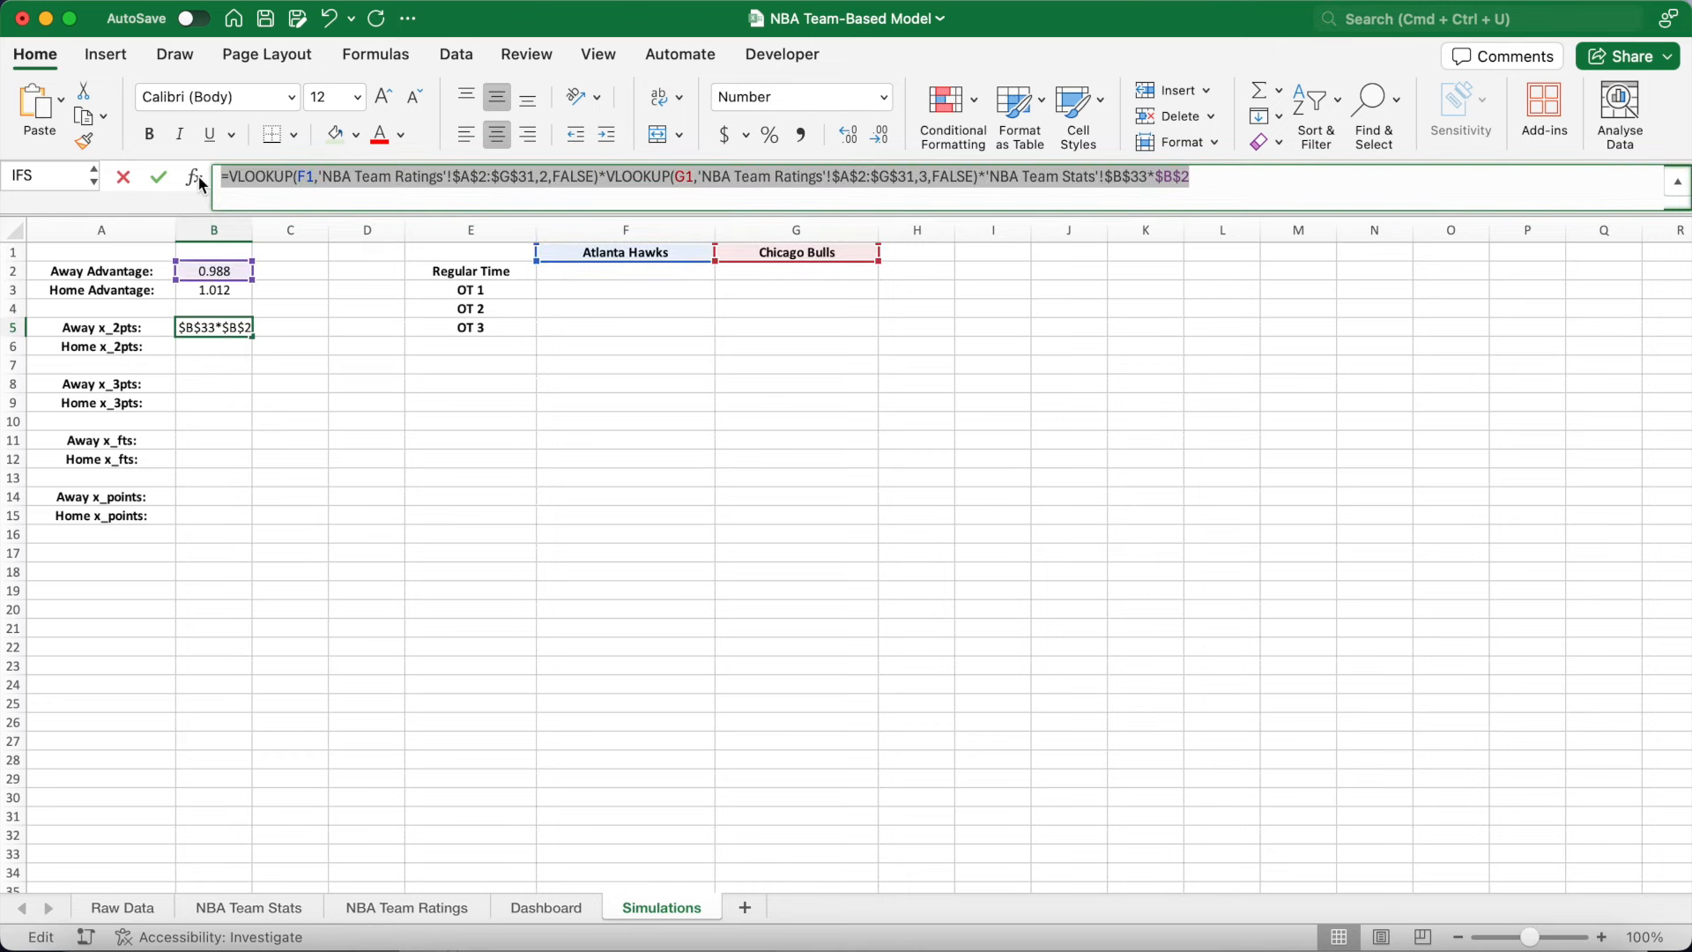
{"action": "key", "text": "Return"}
{"action": "left_click", "coordinate": [269, 184]}
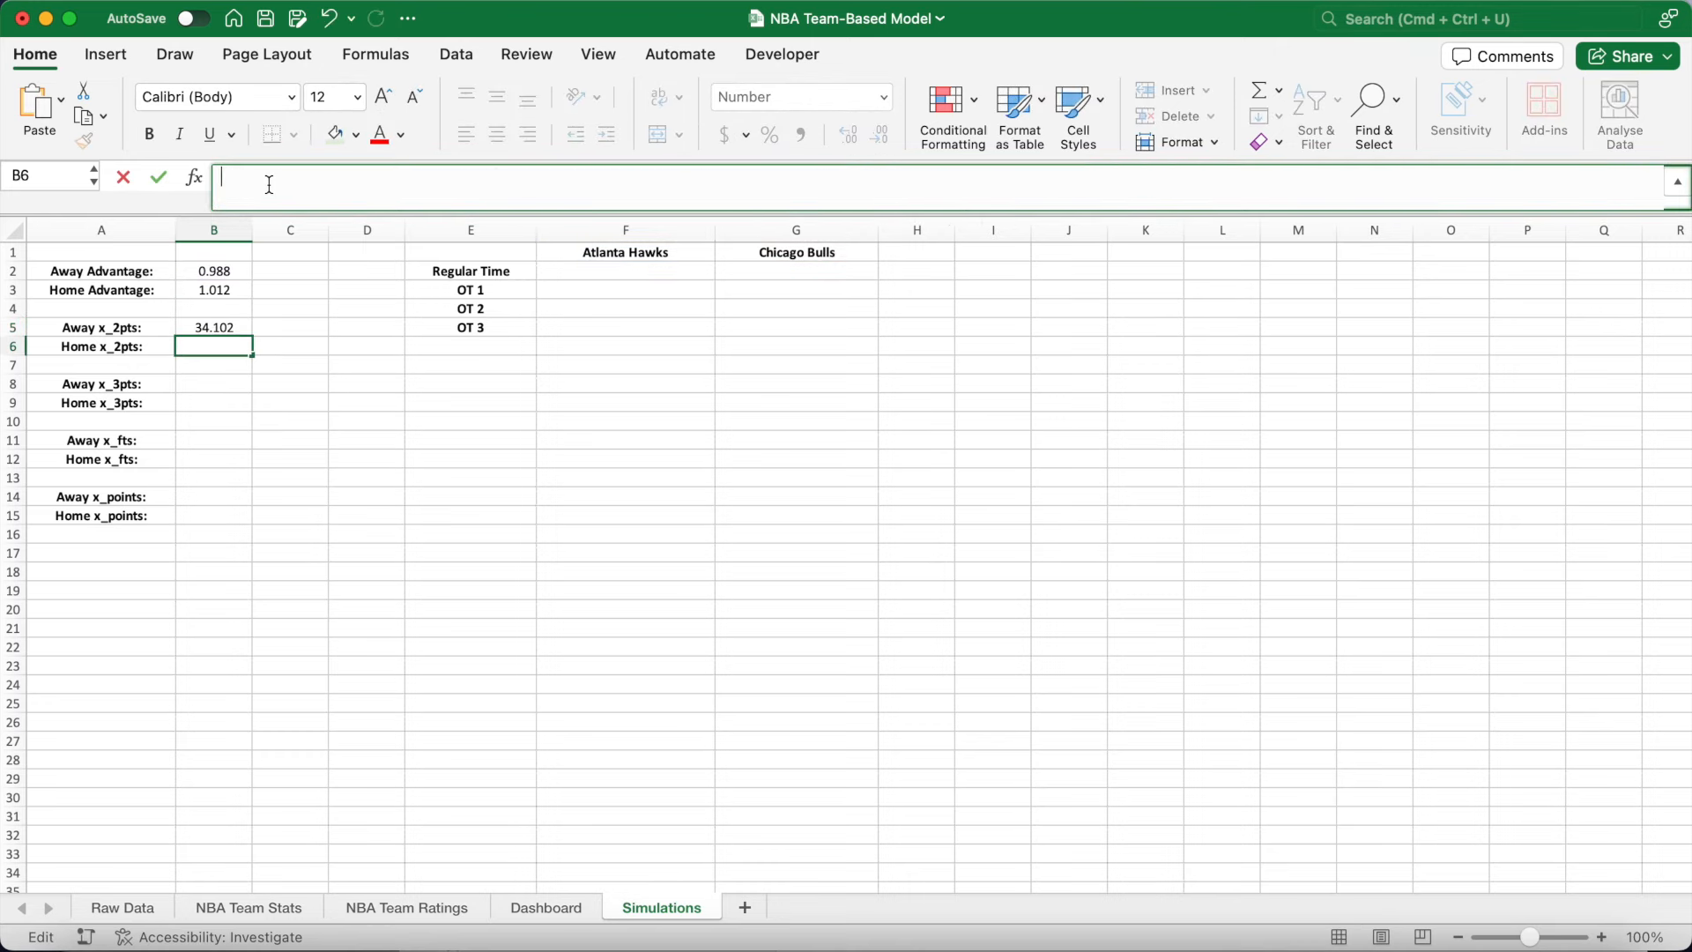
{"action": "key", "text": "super+v"}
Adapt the B6 formula to the home team by looking up G1 for attack and F1 for defence, with the advantage multiplier $B$3.
{"action": "double_click", "coordinate": [306, 177]}
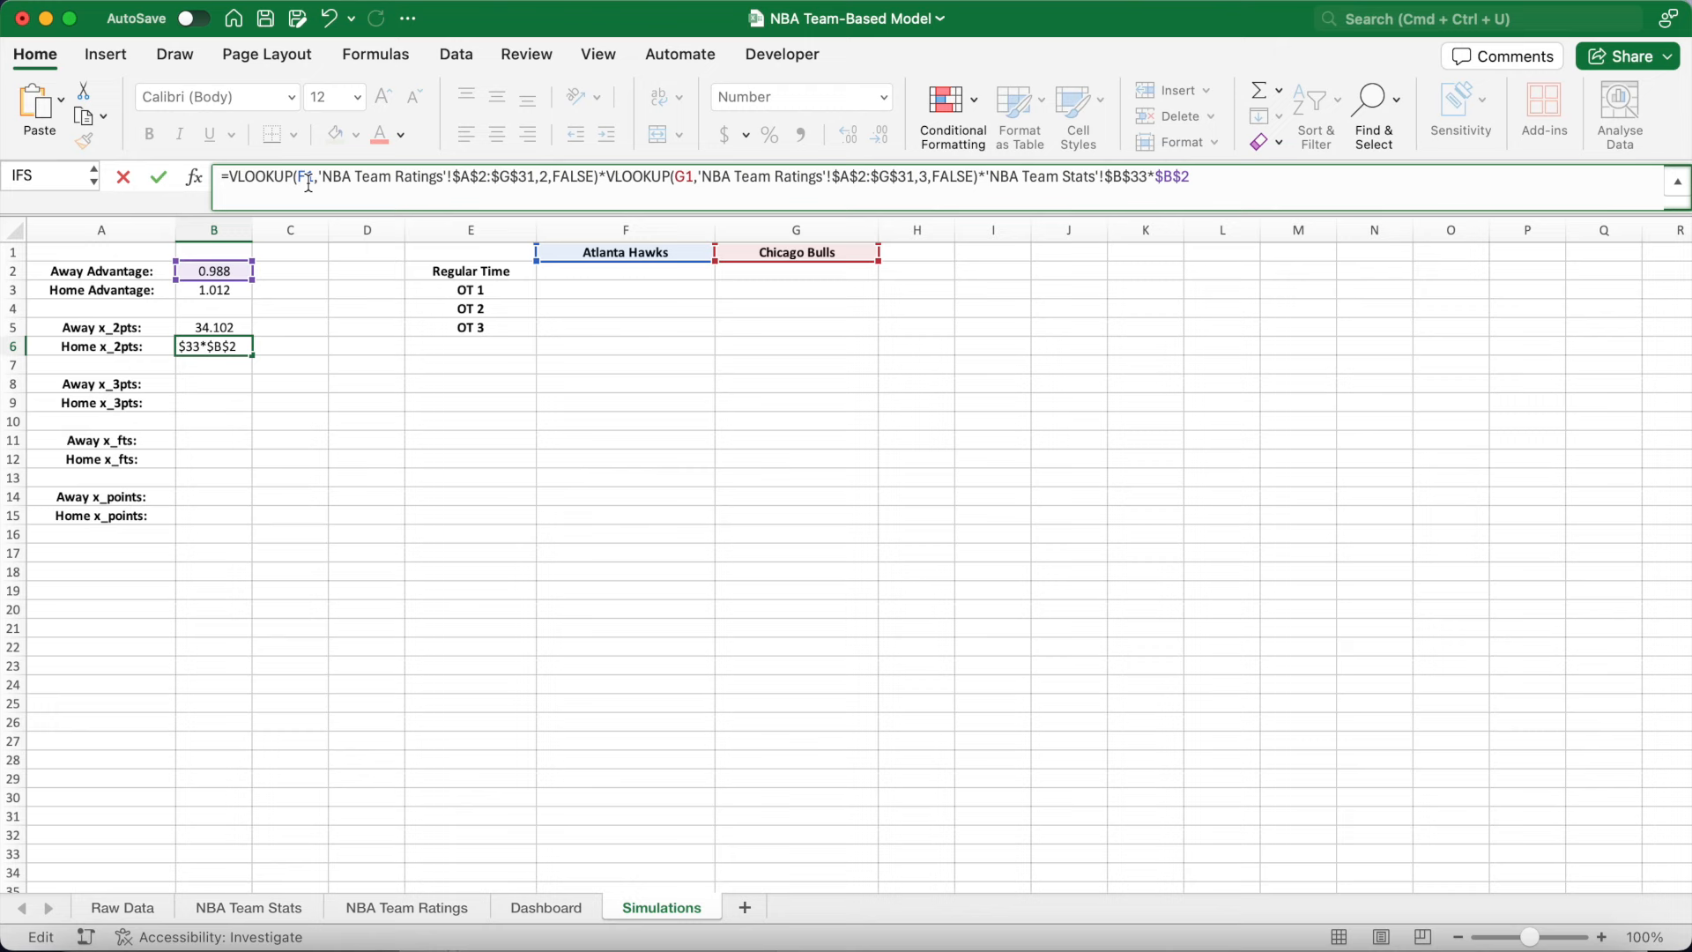
{"action": "type", "text": "G1"}
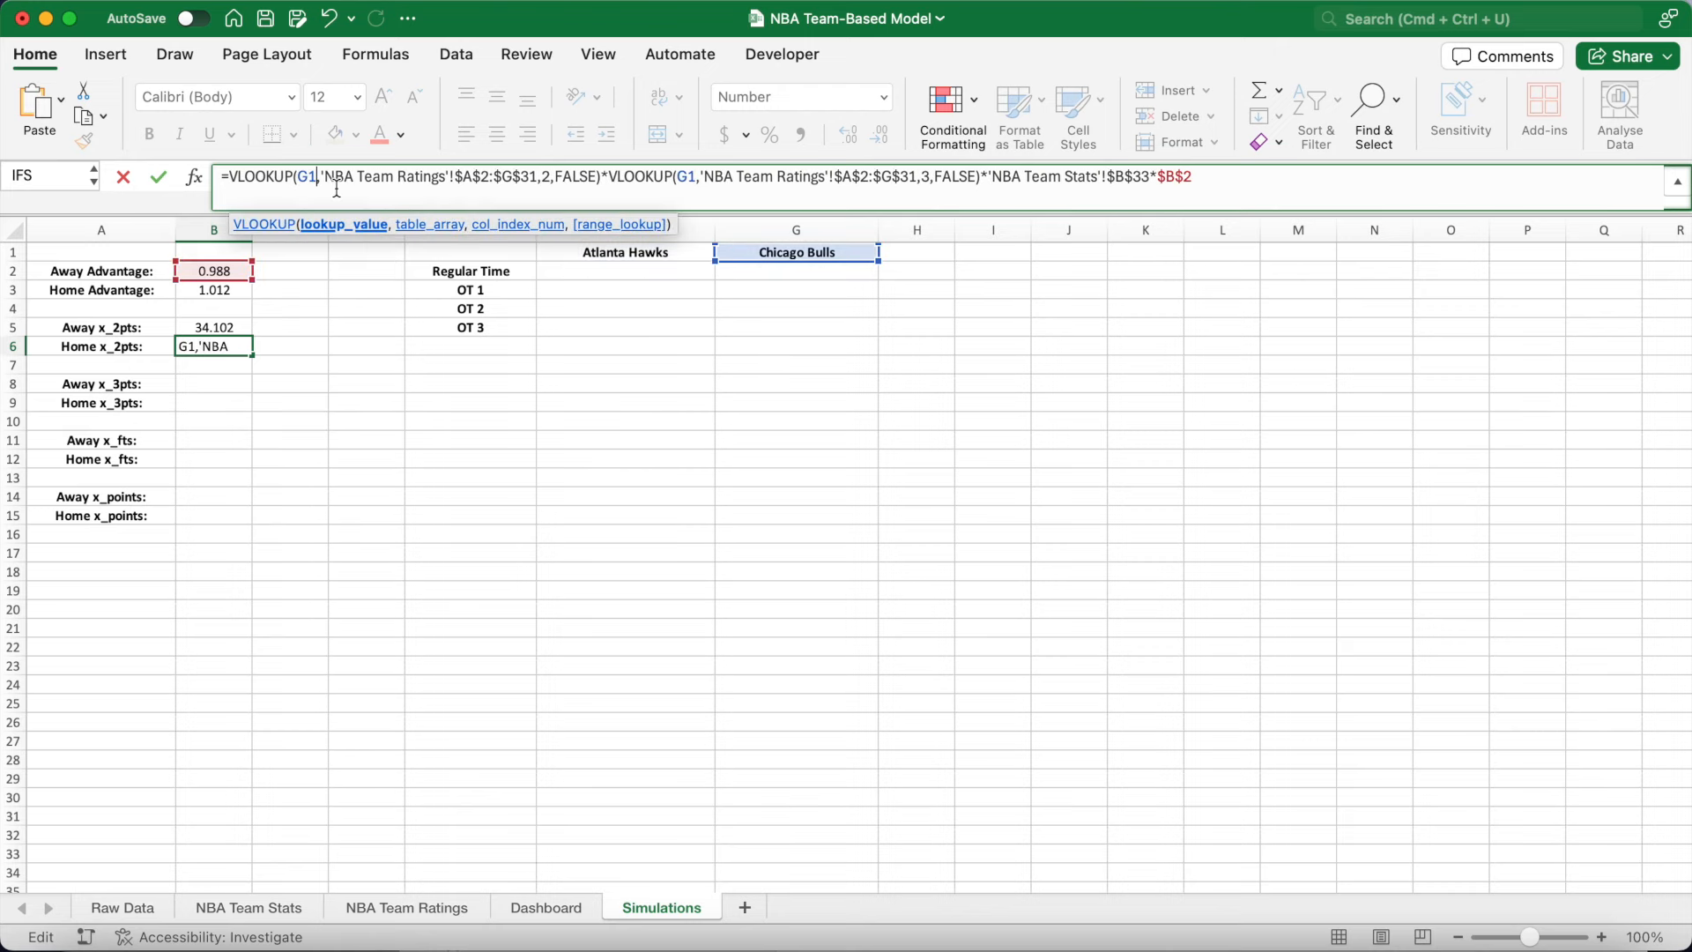
{"action": "double_click", "coordinate": [686, 178]}
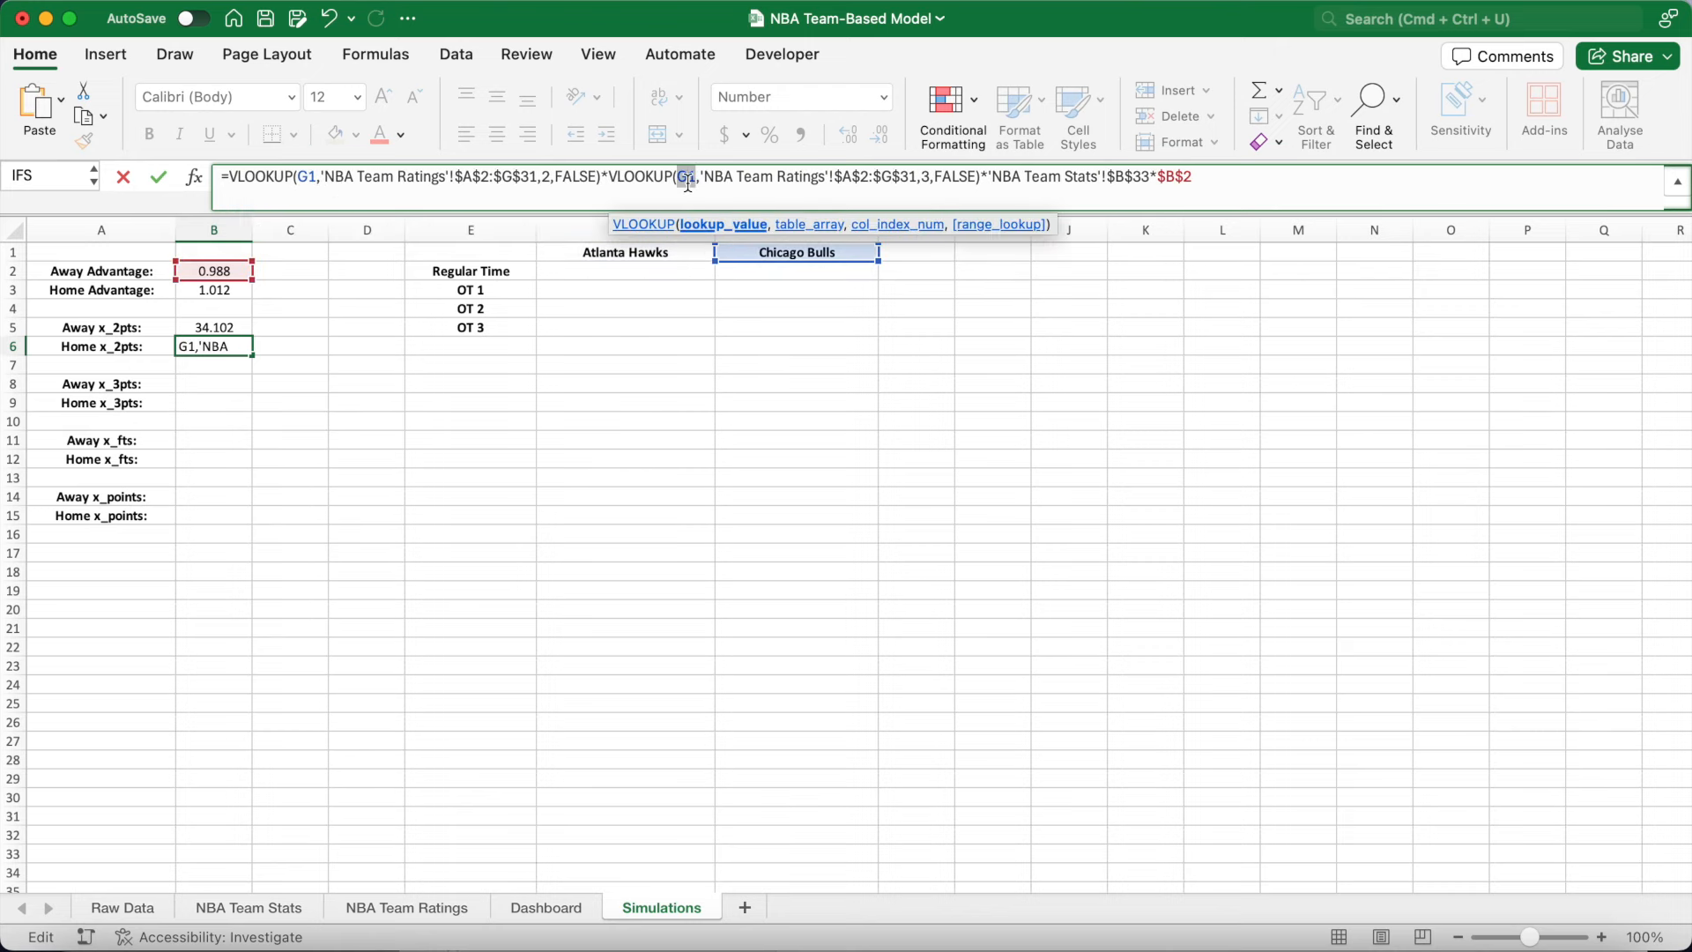
{"action": "type", "text": "F1"}
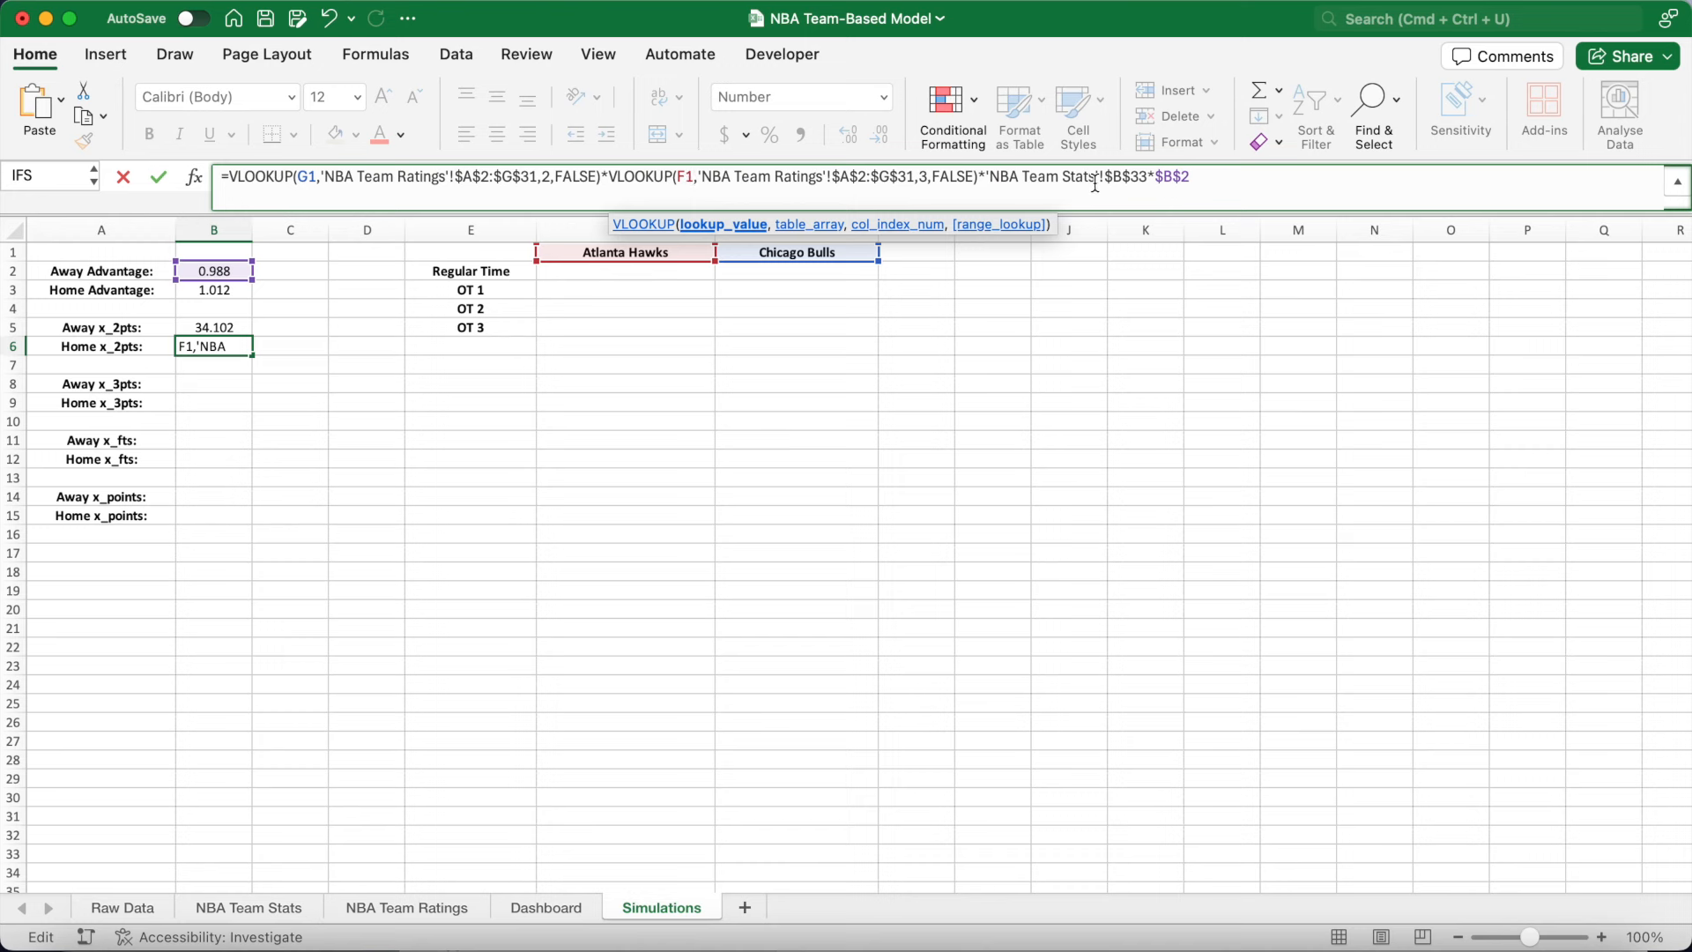
{"action": "double_click", "coordinate": [1173, 179]}
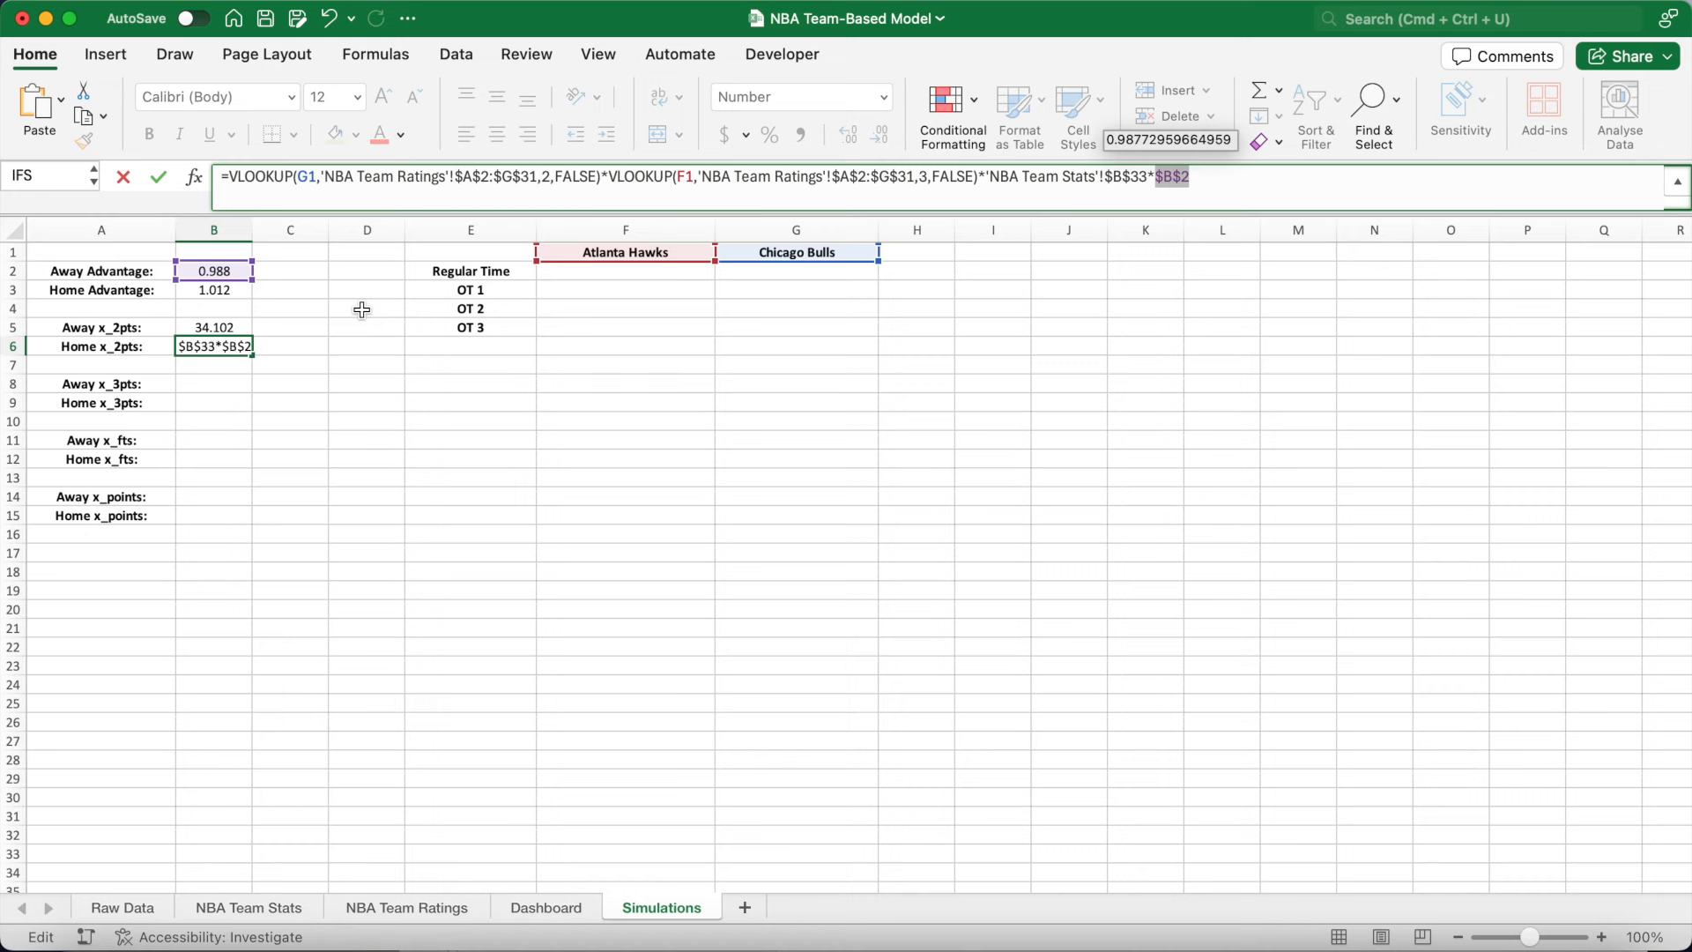
{"action": "left_click", "coordinate": [247, 292]}
{"action": "key", "text": "F4"}
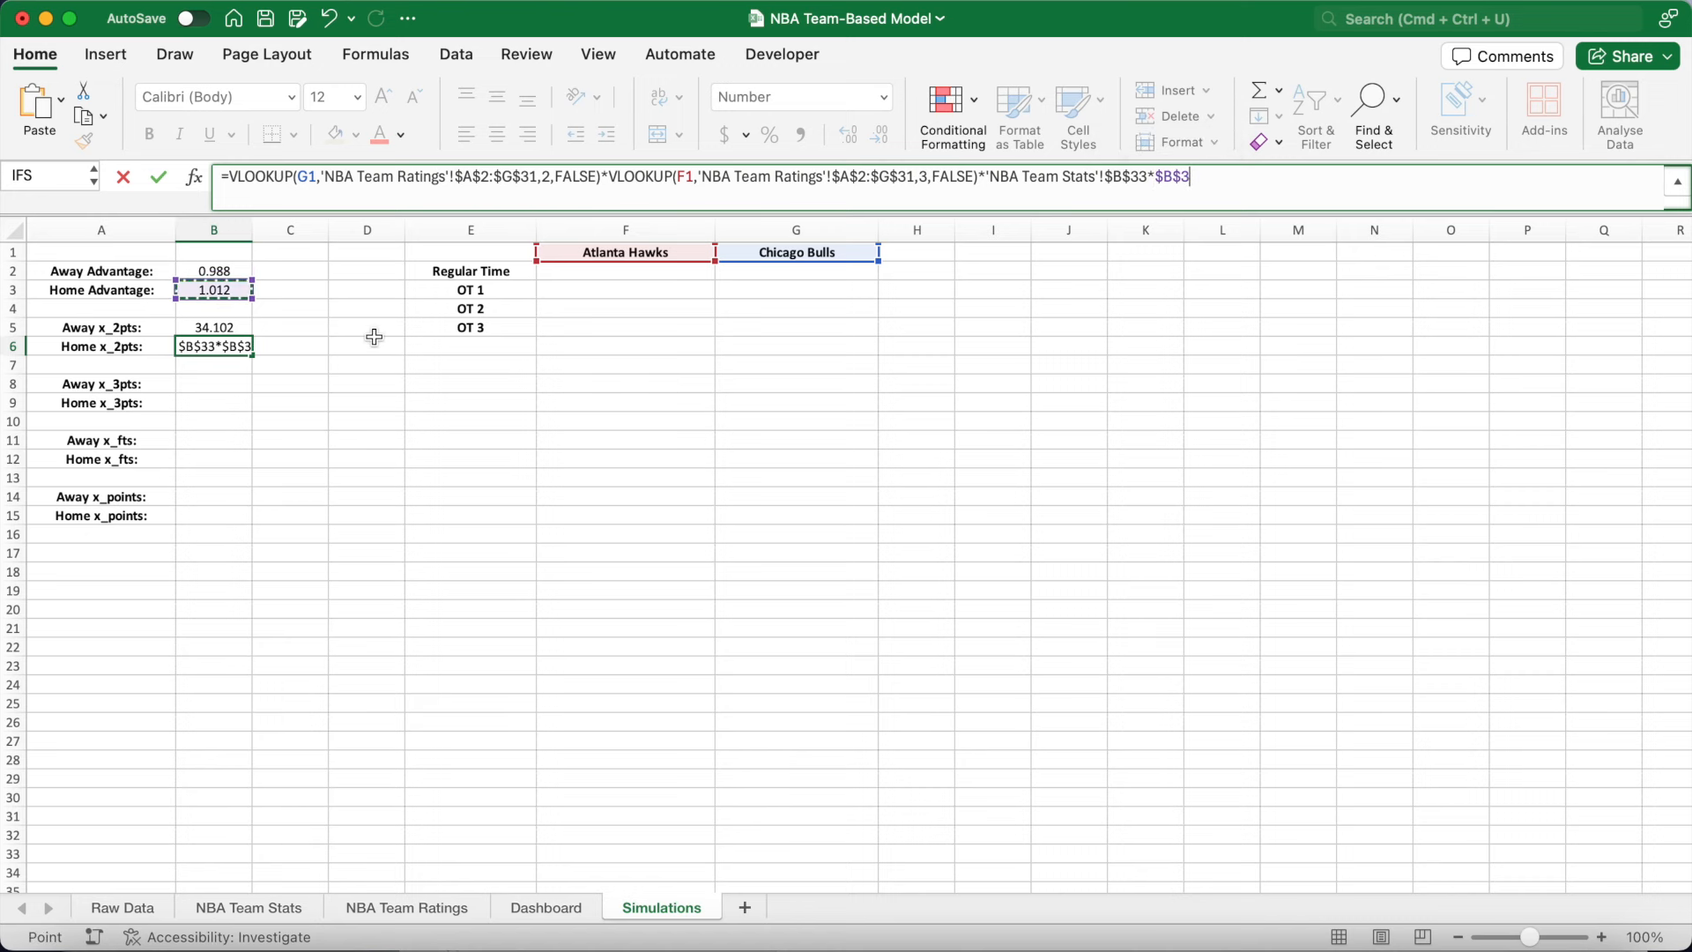
{"action": "key", "text": "Return"}
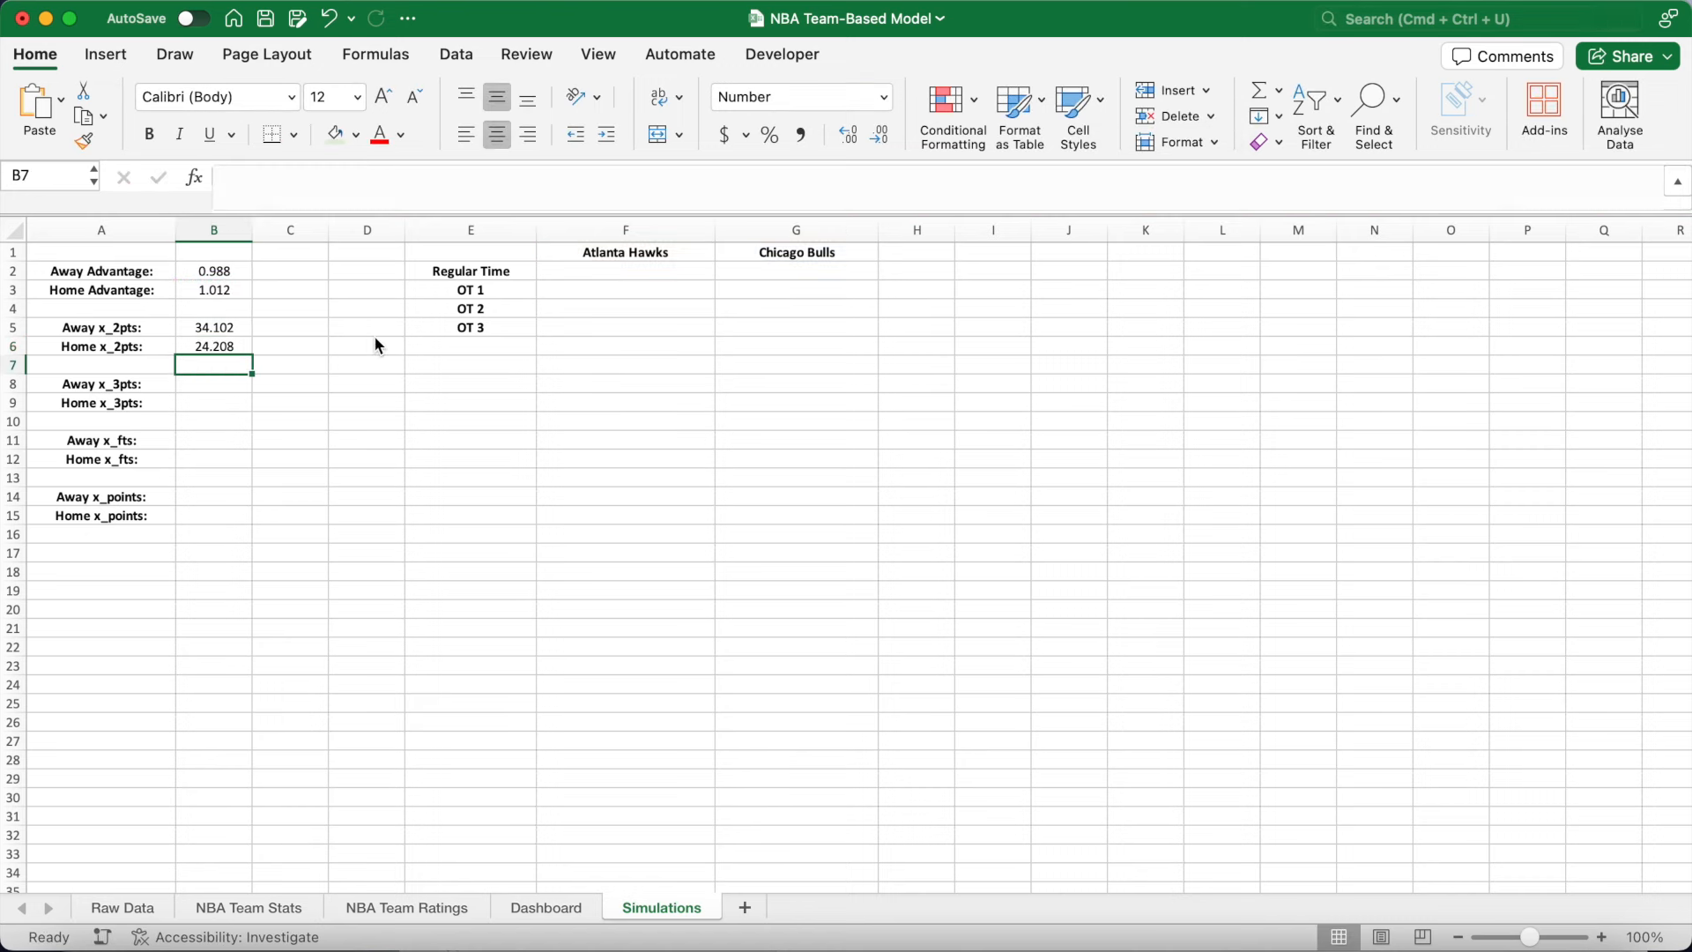
Compare the Away and Home x_2pts formulas in B5 and B6.
{"action": "key", "text": "Up"}
{"action": "key", "text": "Up"}
{"action": "key", "text": "Down"}
{"action": "key", "text": "Up"}
{"action": "key", "text": "Down"}
{"action": "key", "text": "Down"}
{"action": "key", "text": "Up"}
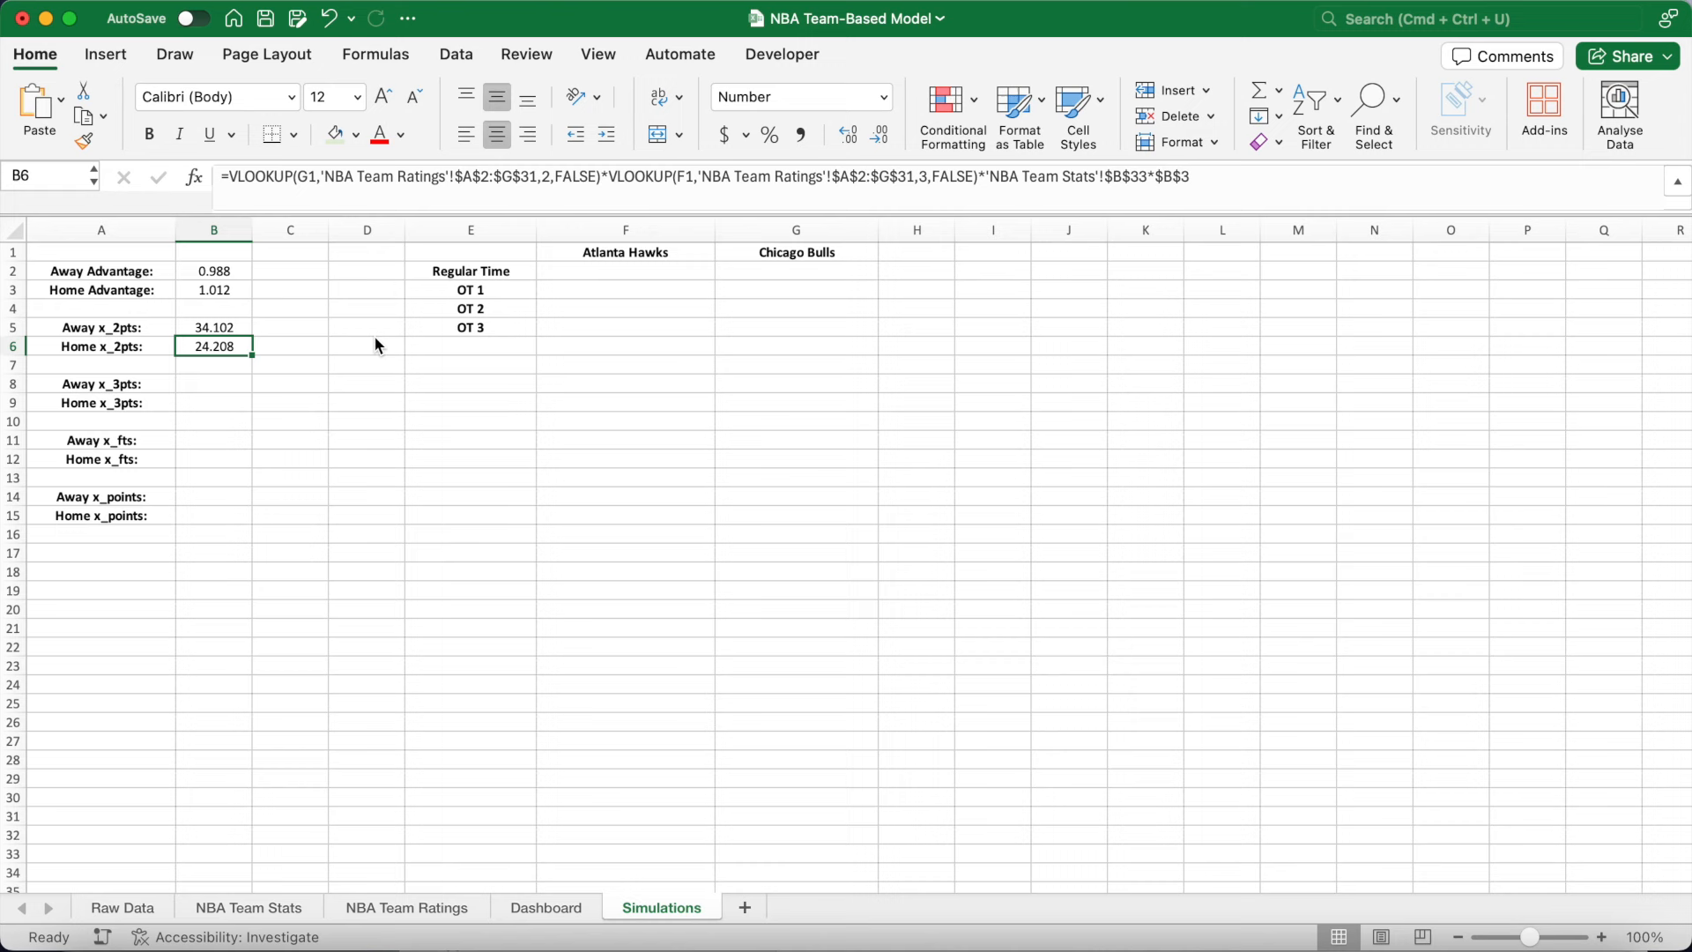
Paste the copied Away x_2pts formula text into B8 for Away x_3pts and select the first lookup's column index for editing.
{"action": "key", "text": "Down"}
{"action": "key", "text": "Down"}
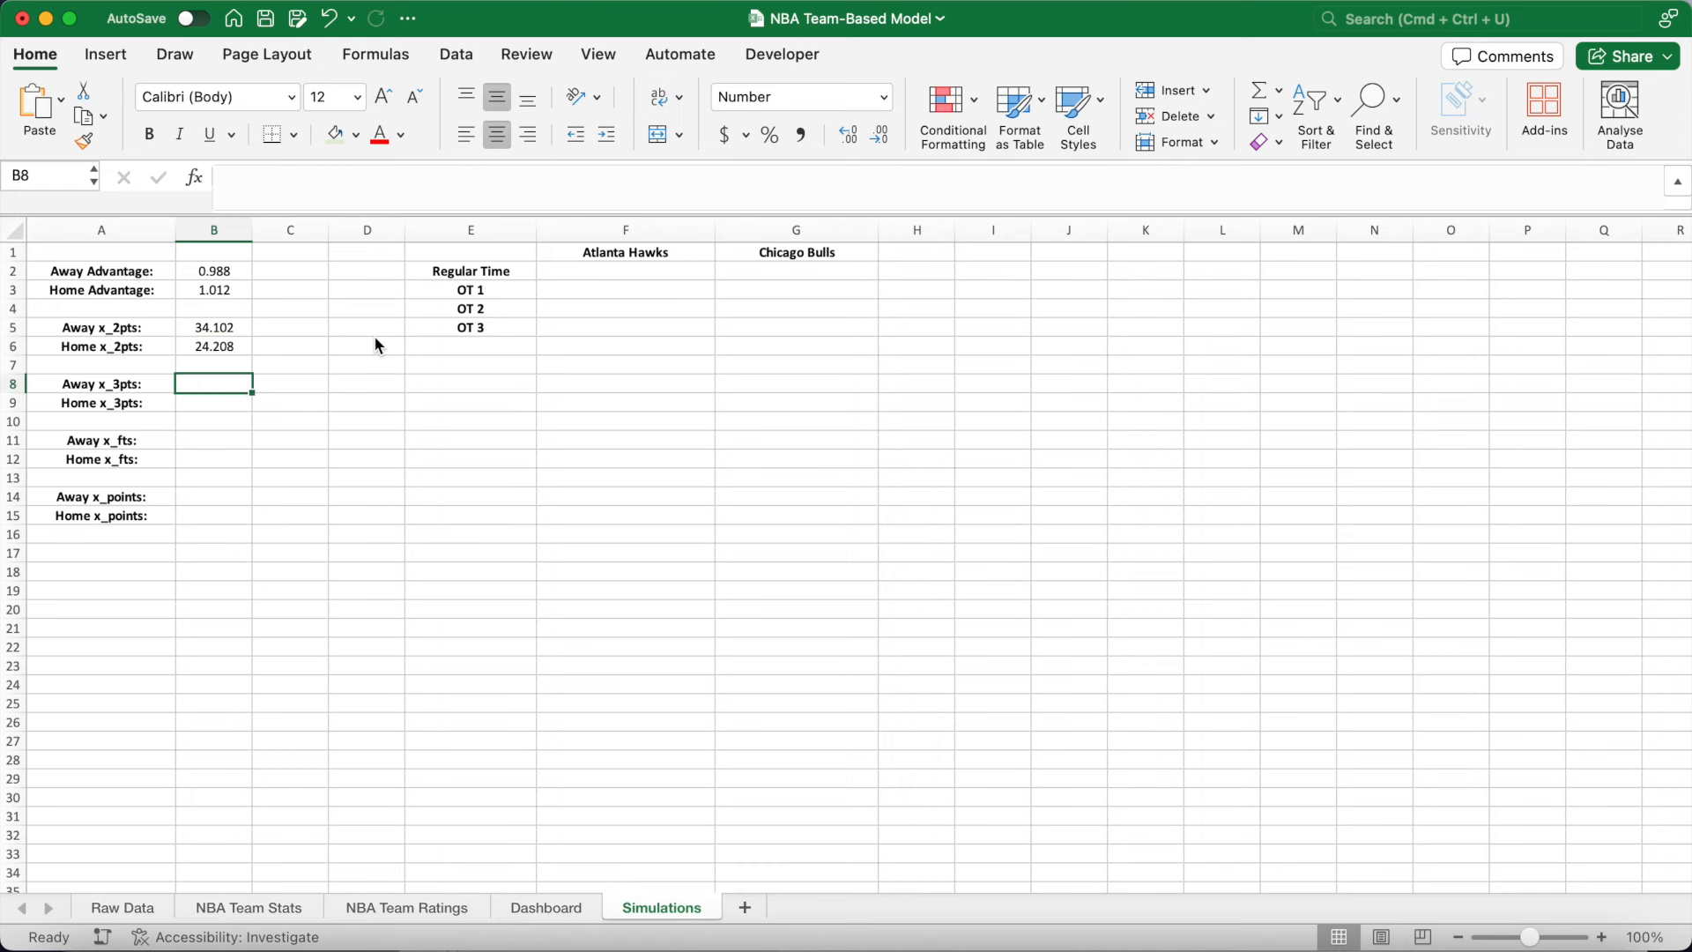
{"action": "left_click", "coordinate": [287, 183]}
{"action": "type", "text": "=VLOOKUP(F1,'NBA Team Ratings'!$A$2:$G$31,2,FALSE)*VLOOKUP(G1,'NBA Team Ratings'!$A$2:$G$31,3,FALSE)*'NBA Team Stats'!$B$33*$B$2"}
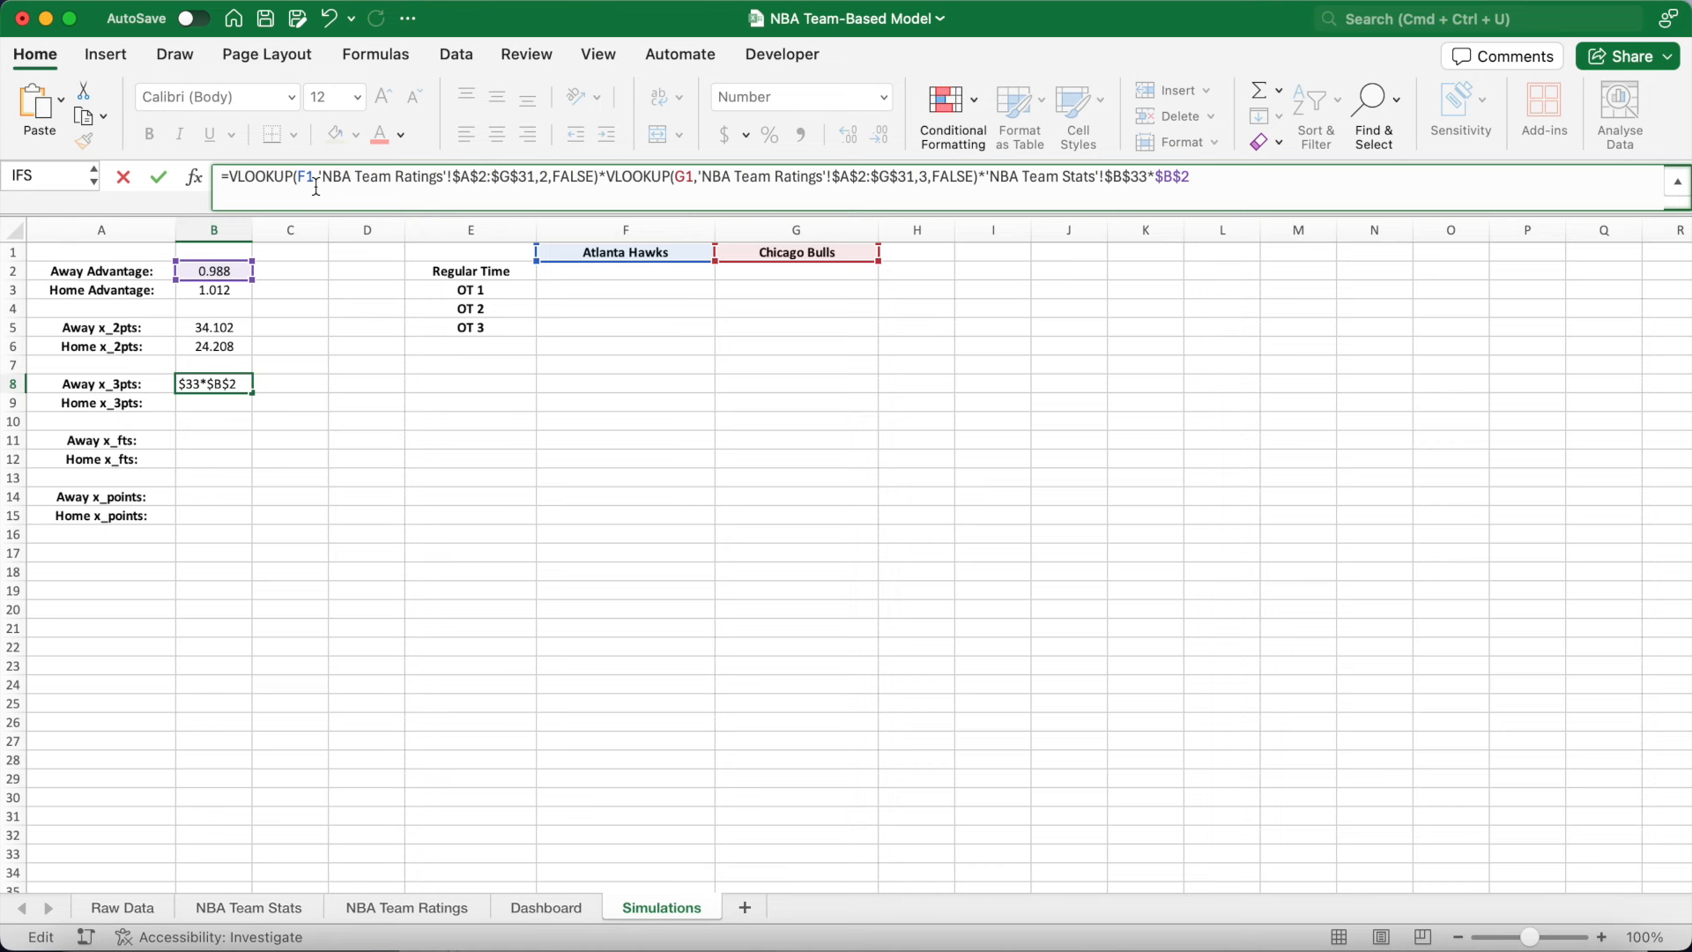
{"action": "double_click", "coordinate": [542, 178]}
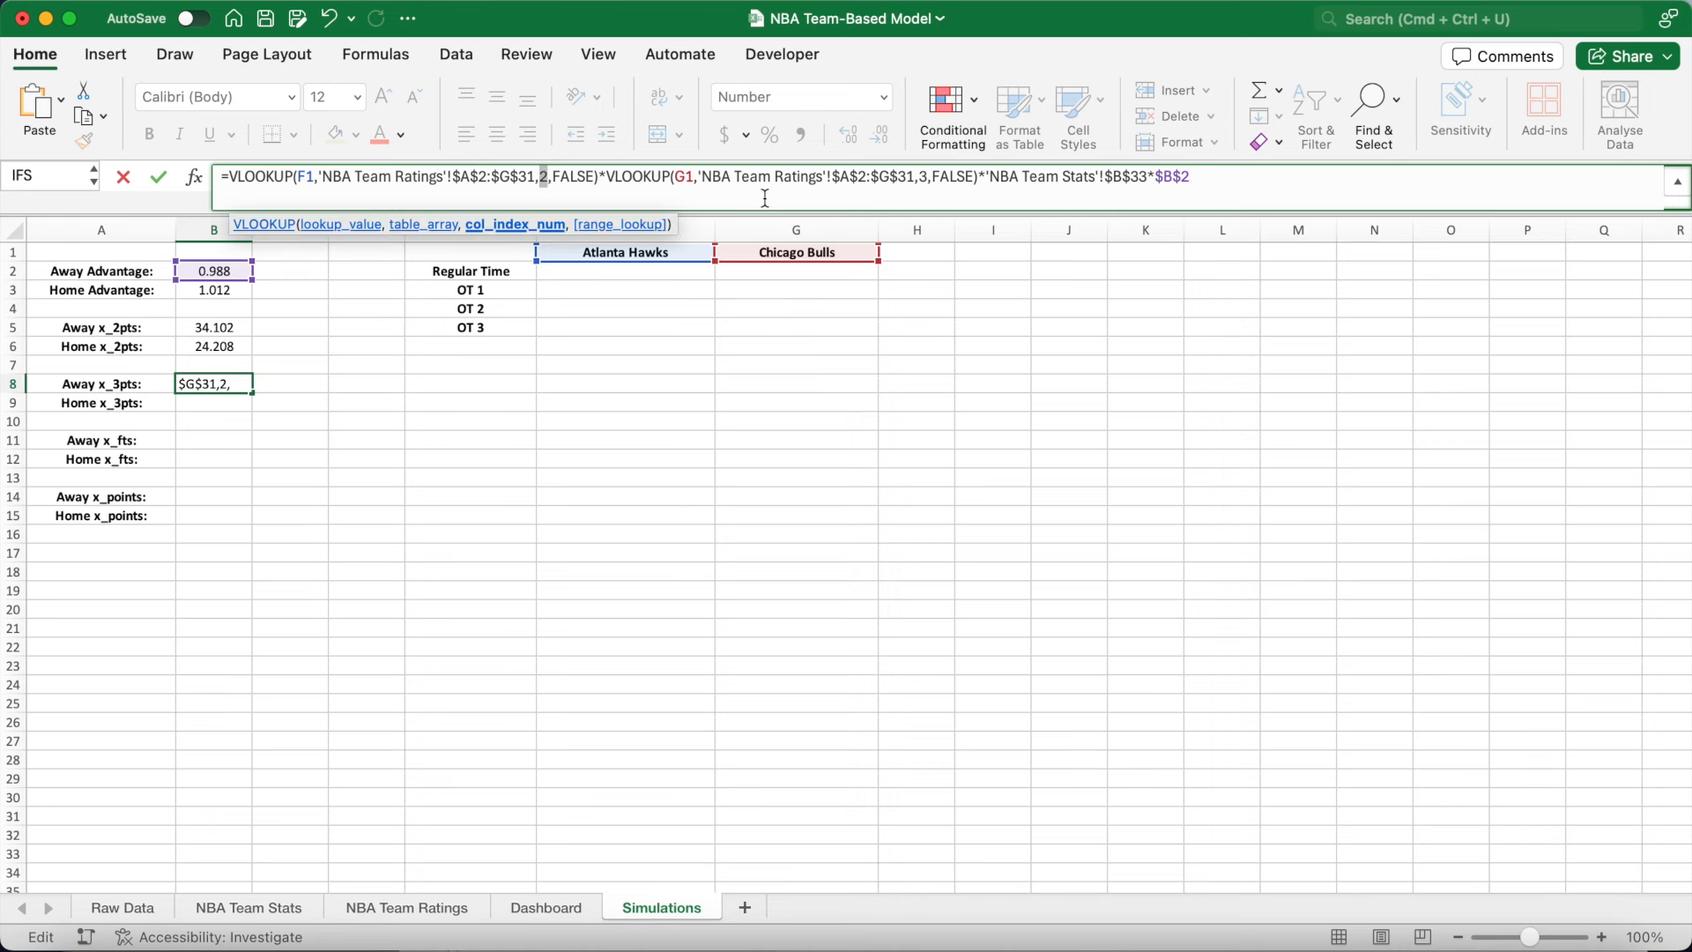
Set the column indexes of the two VLOOKUPs in the Away x_3pts formula to 4 and 5.
{"action": "double_click", "coordinate": [924, 179]}
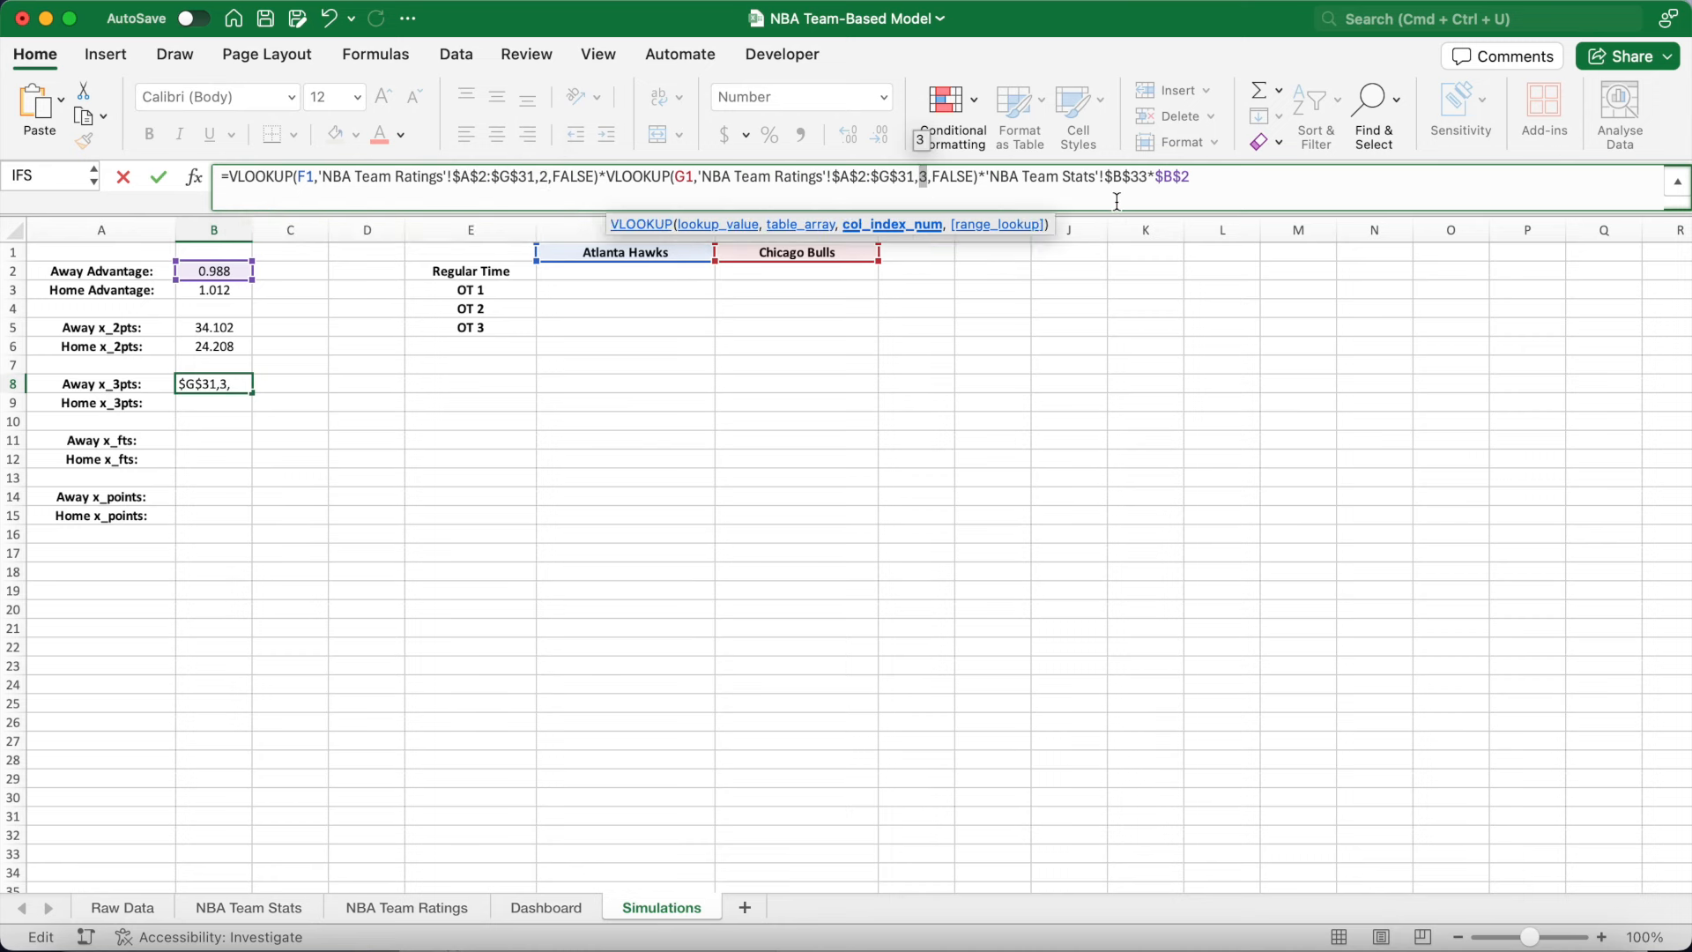
{"action": "double_click", "coordinate": [543, 178]}
{"action": "type", "text": "4"}
{"action": "double_click", "coordinate": [923, 179]}
{"action": "type", "text": "5"}
Replace the end of the Away x_3pts formula with the 3P For average 'NBA Team Stats'!$C$33 multiplied by $B$2, and enter it.
{"action": "left_click_drag", "start_coordinate": [1195, 179], "coordinate": [984, 183]}
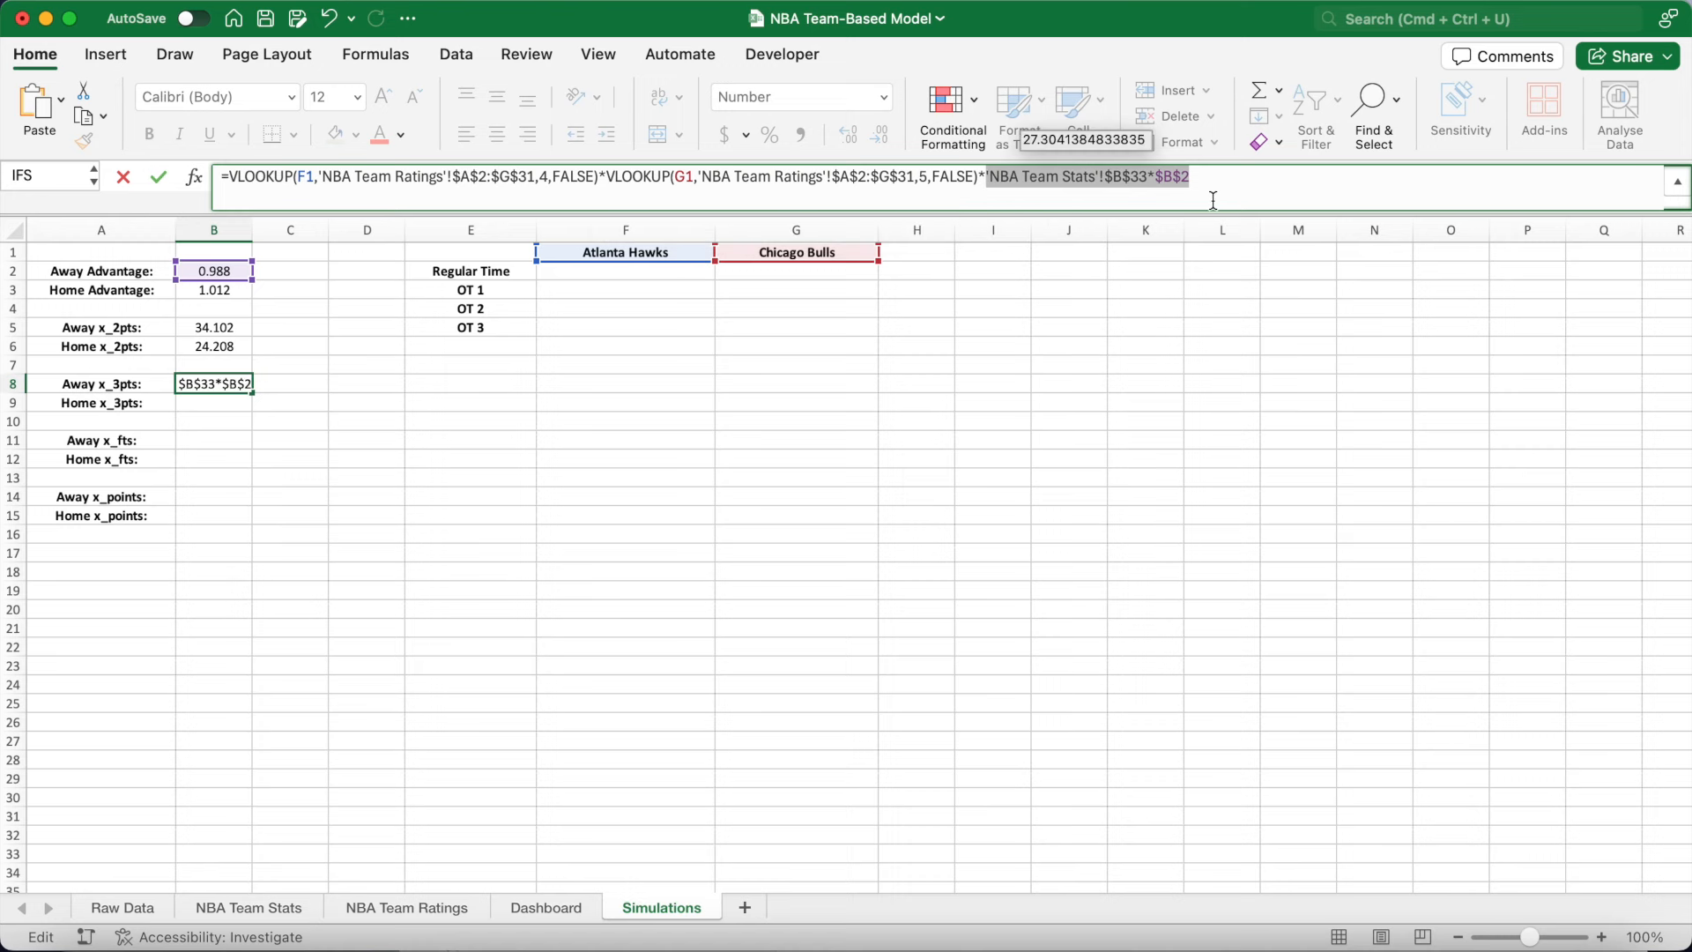
{"action": "key", "text": "BackSpace"}
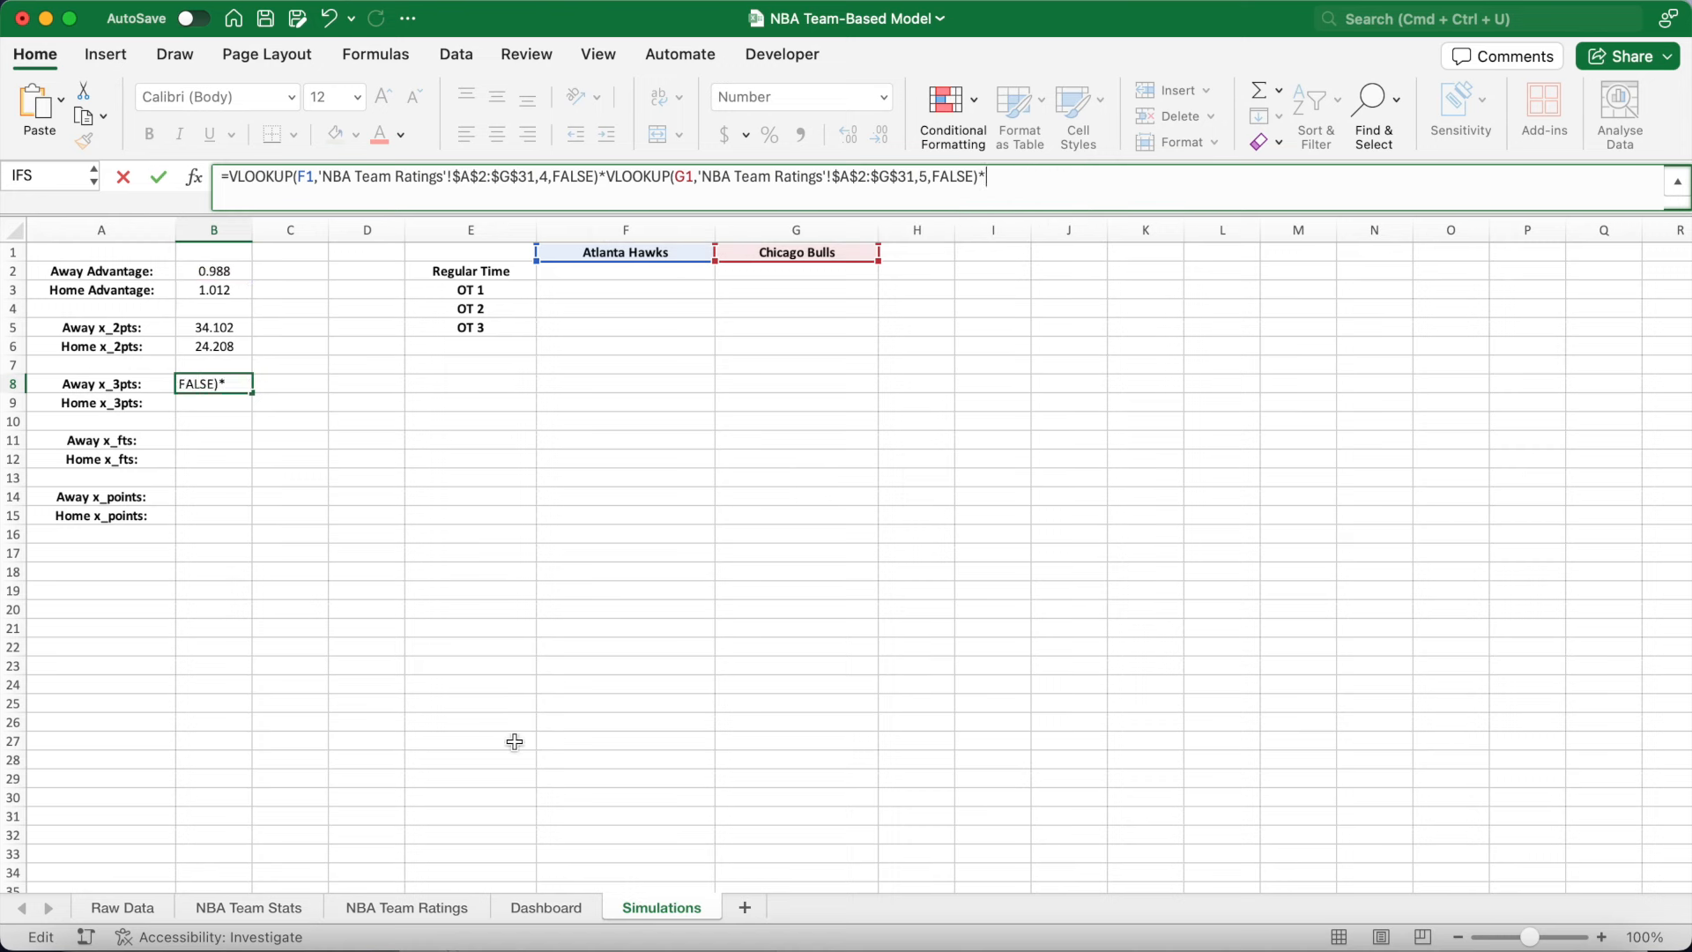
{"action": "left_click", "coordinate": [306, 908]}
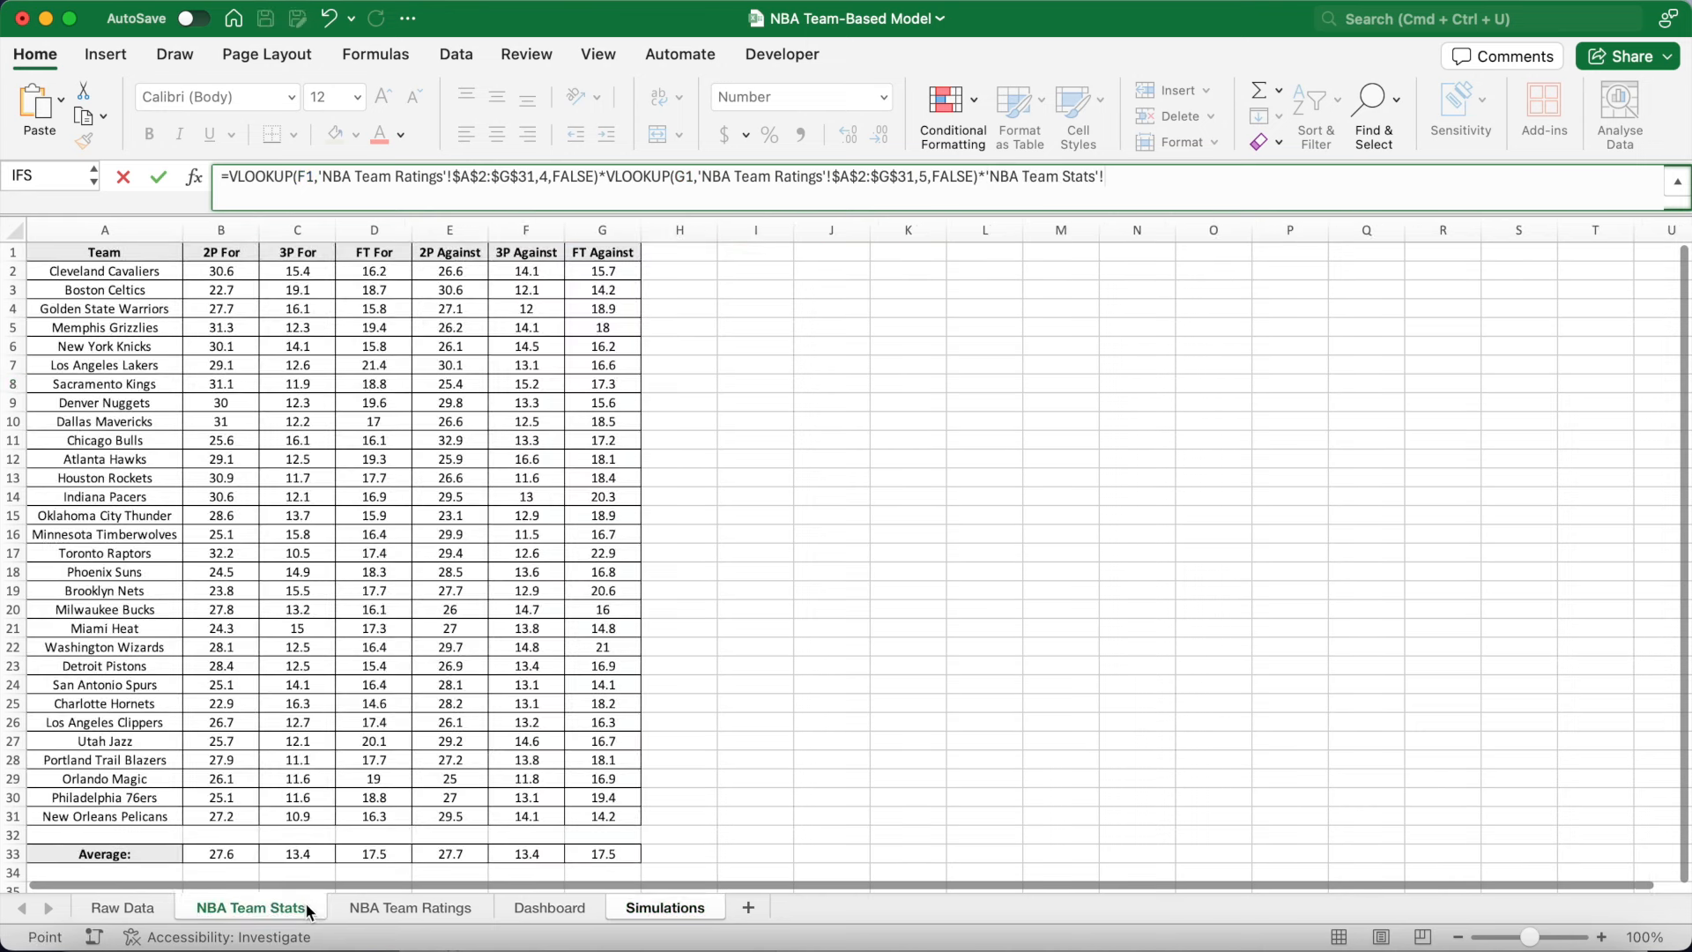
{"action": "left_click", "coordinate": [310, 855]}
{"action": "key", "text": "F4"}
{"action": "type", "text": "*"}
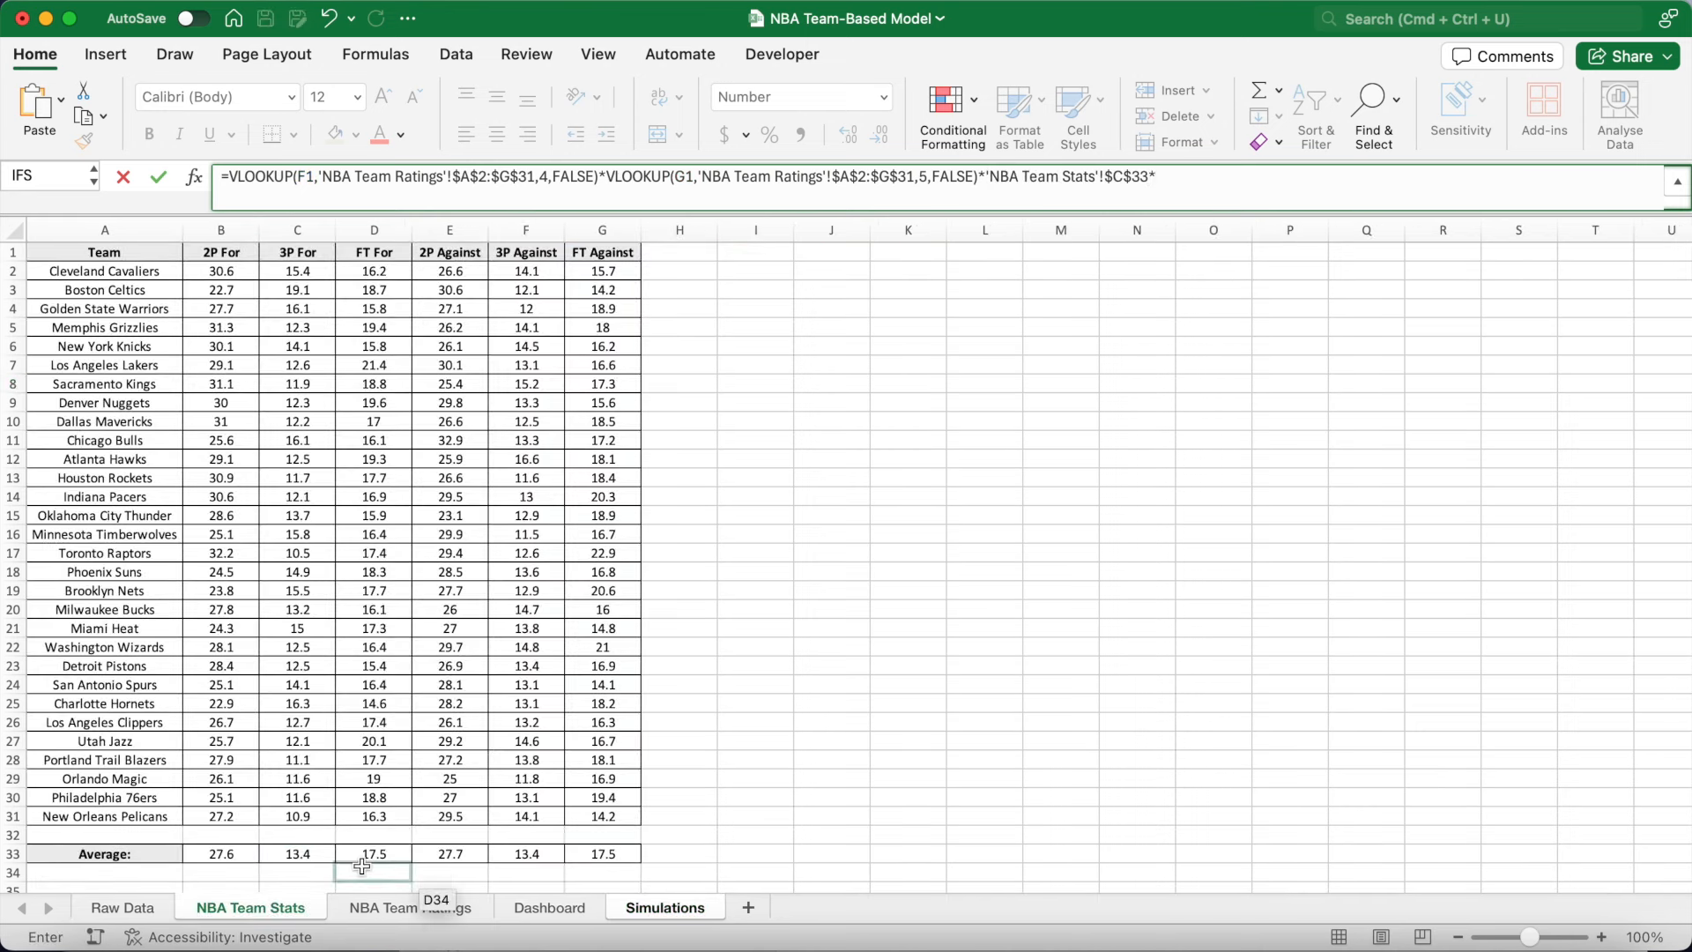
{"action": "left_click", "coordinate": [718, 908]}
{"action": "left_click_drag", "start_coordinate": [1238, 177], "coordinate": [1160, 185]}
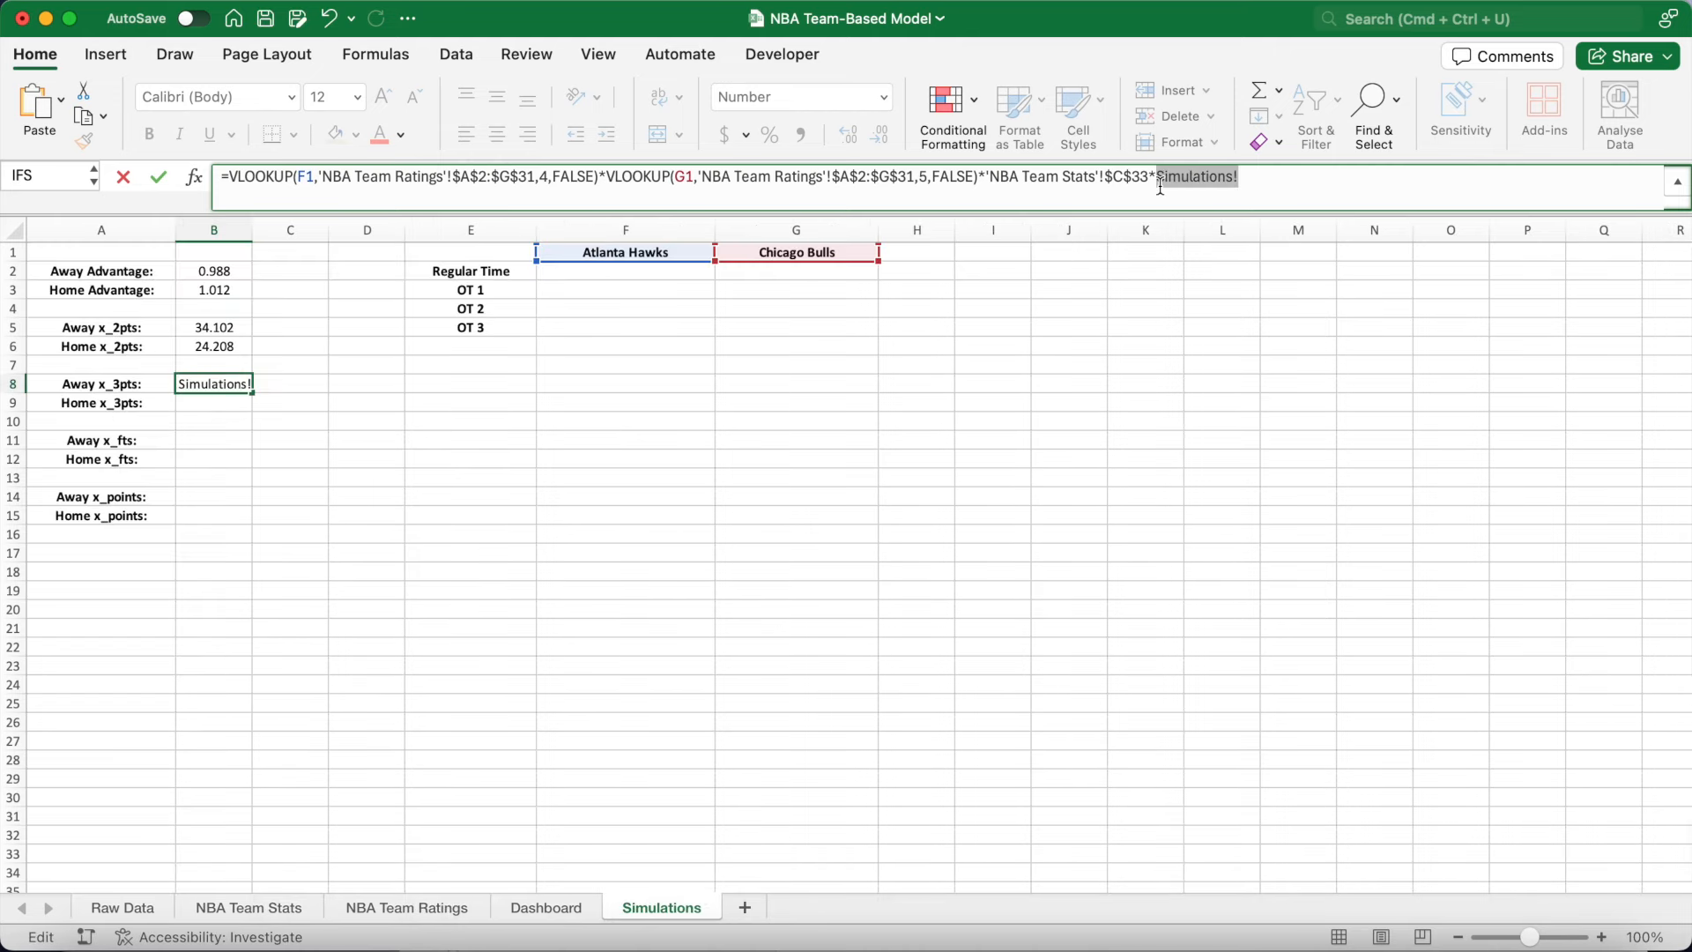
{"action": "type", "text": "$B$2"}
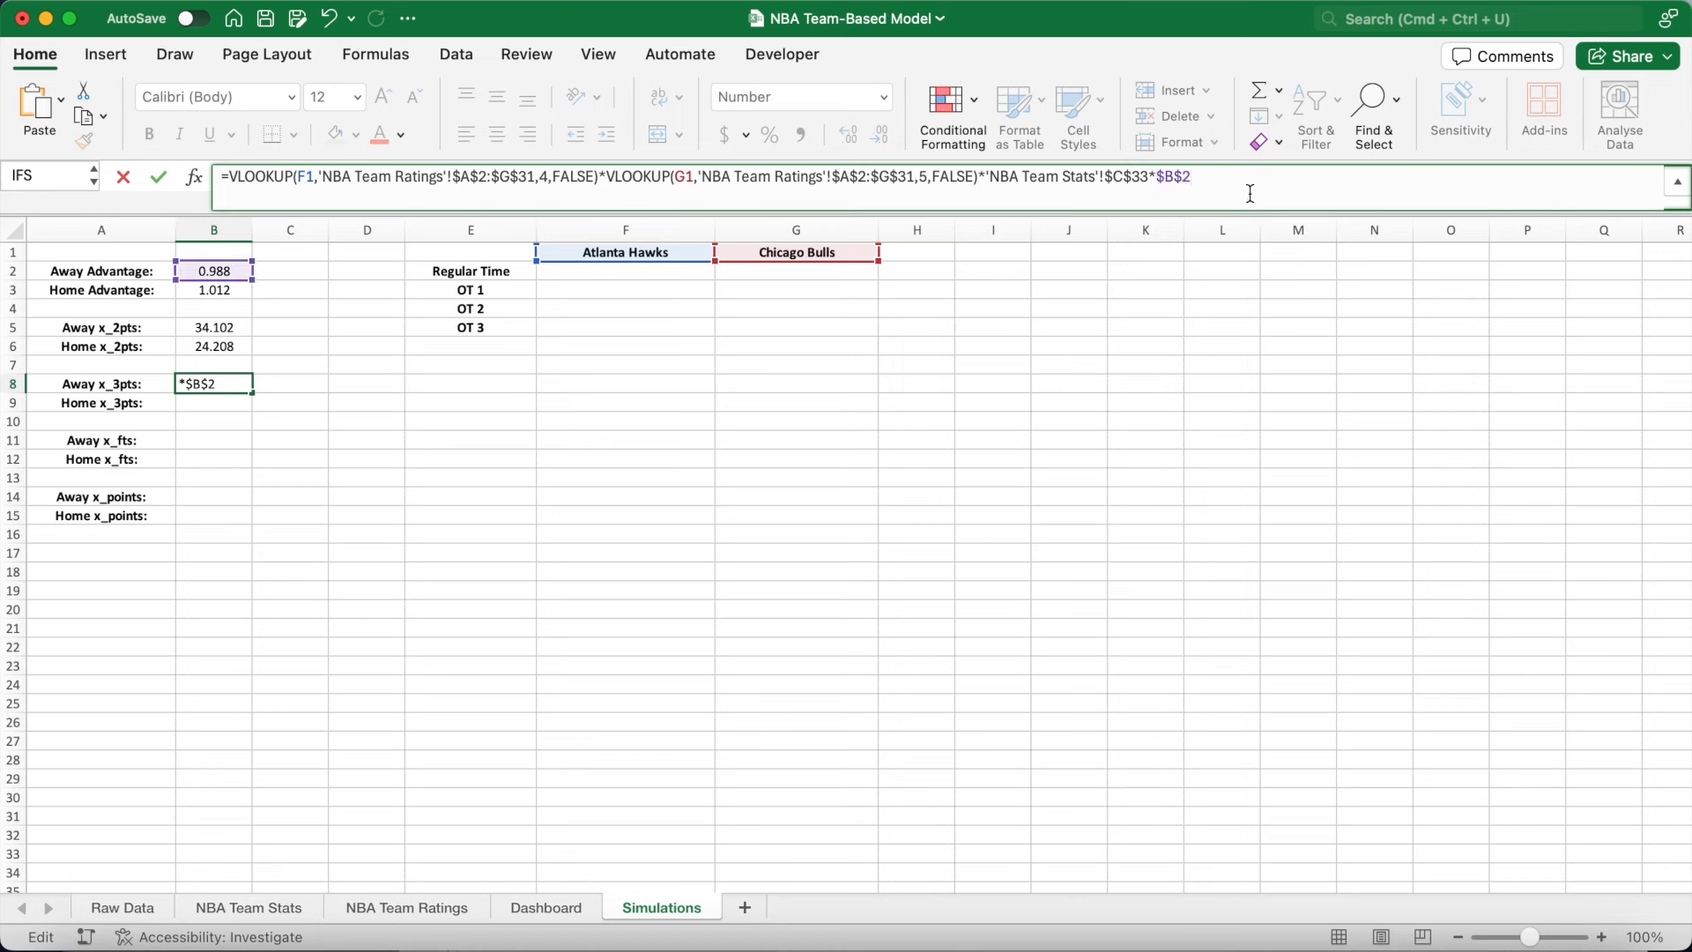
{"action": "key", "text": "Return"}
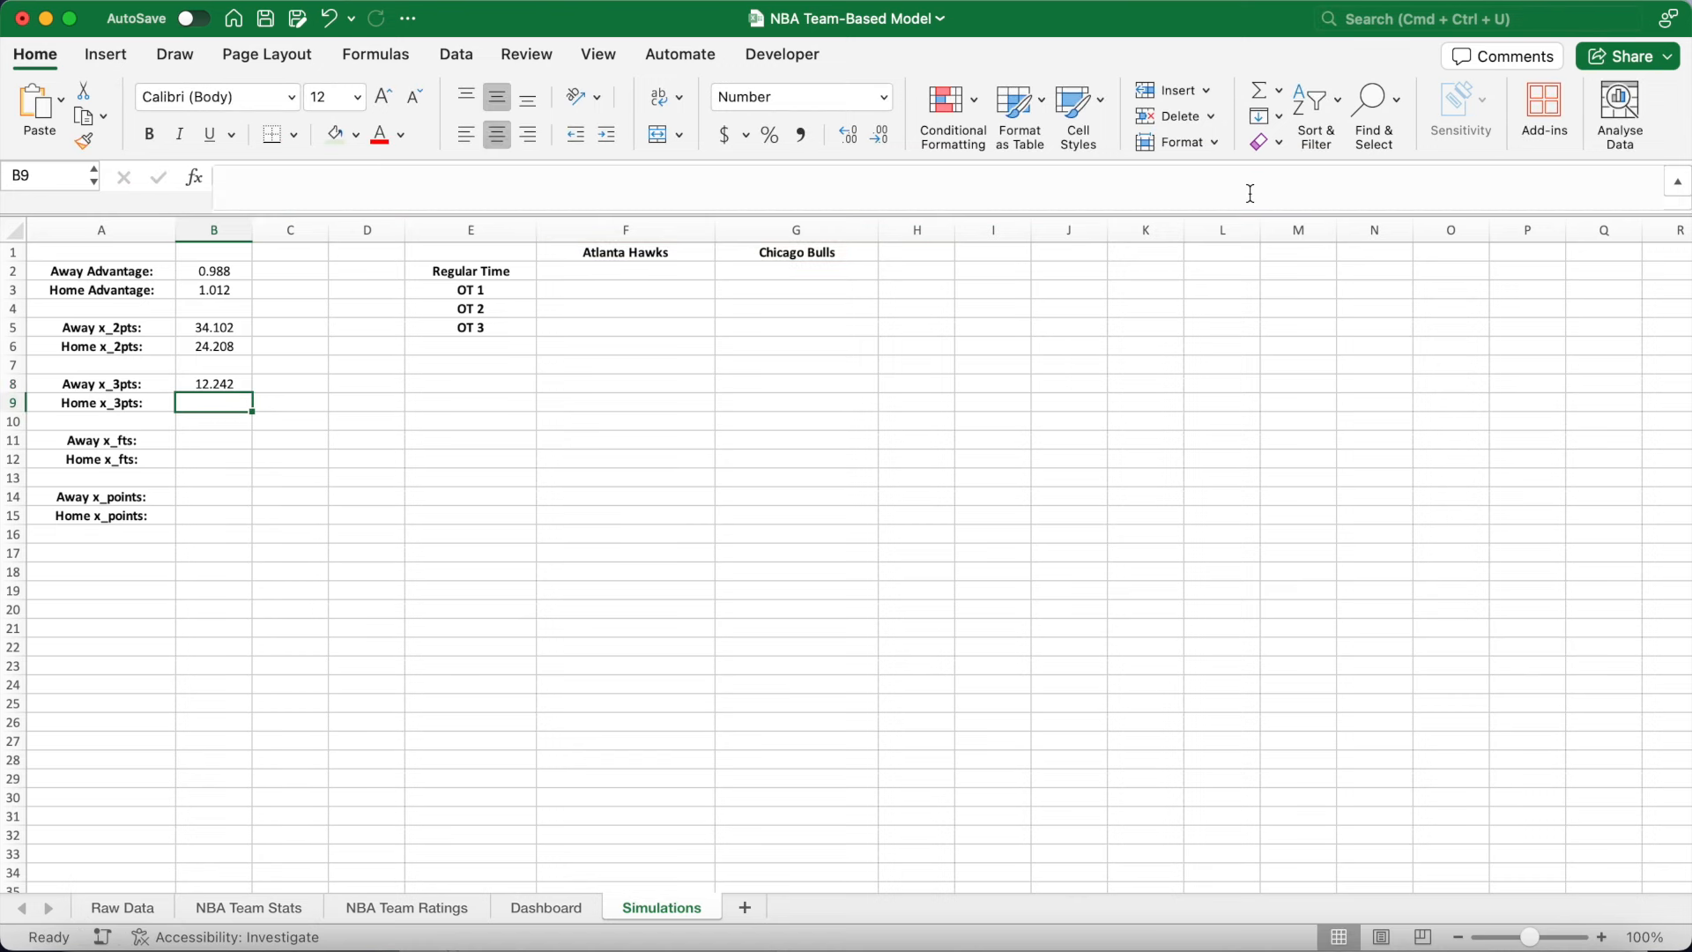
Copy the Away x_3pts formula text from B8 into the Home x_3pts cell B9.
{"action": "left_click", "coordinate": [246, 382]}
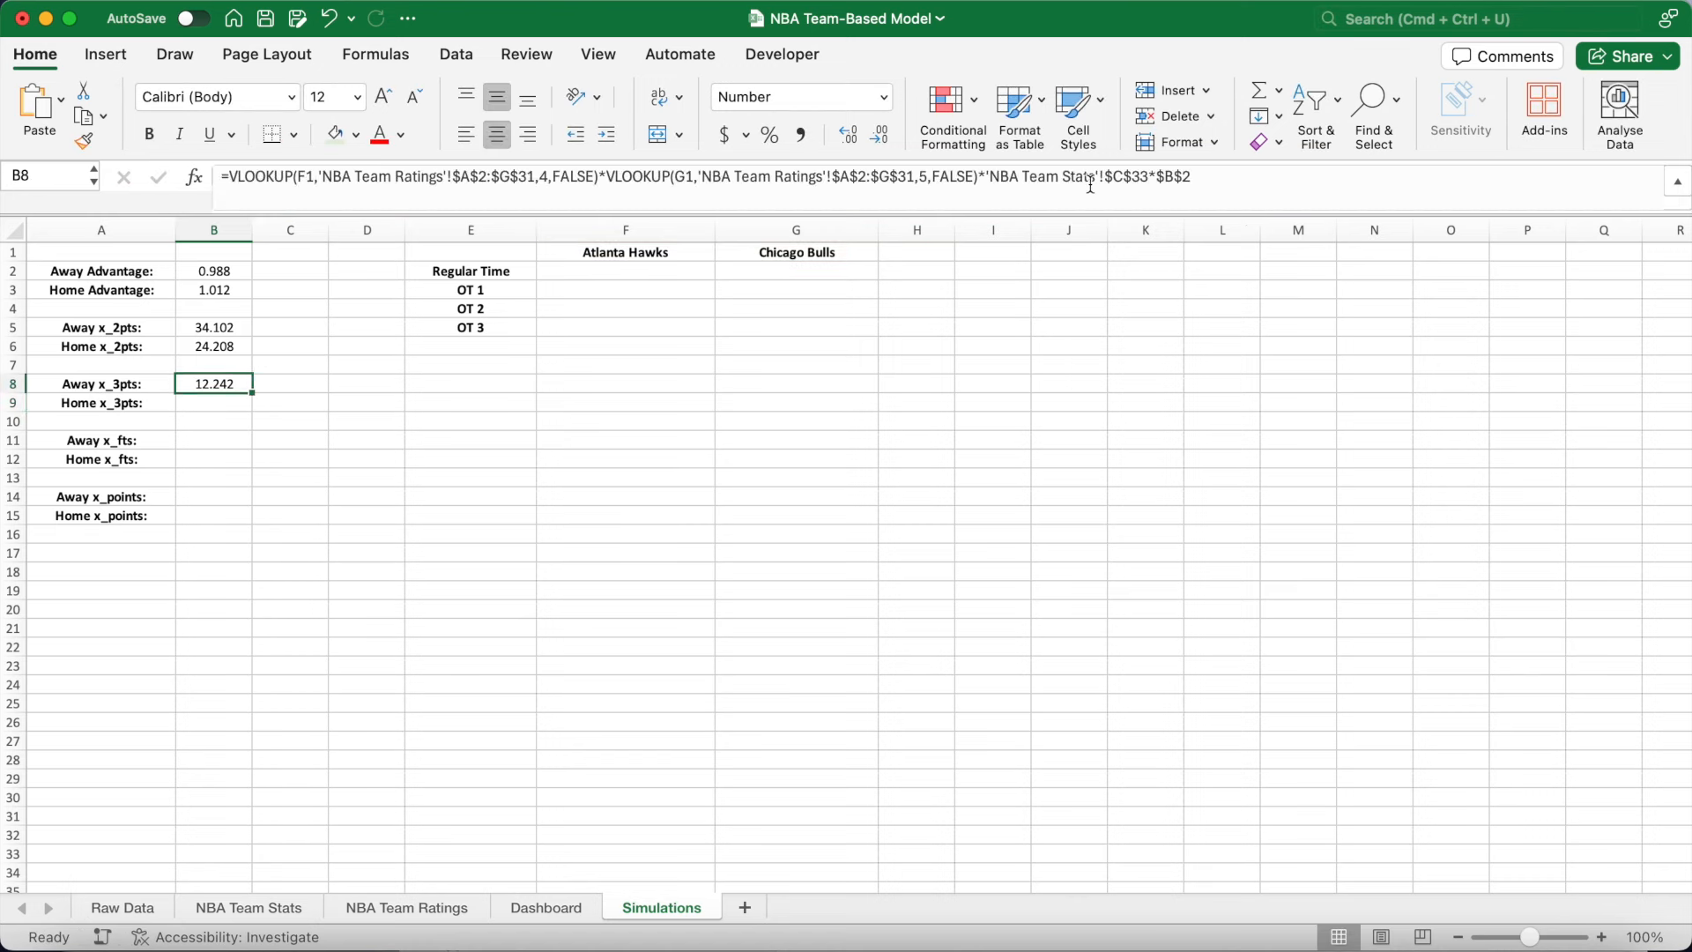
{"action": "left_click_drag", "start_coordinate": [1244, 174], "coordinate": [220, 178]}
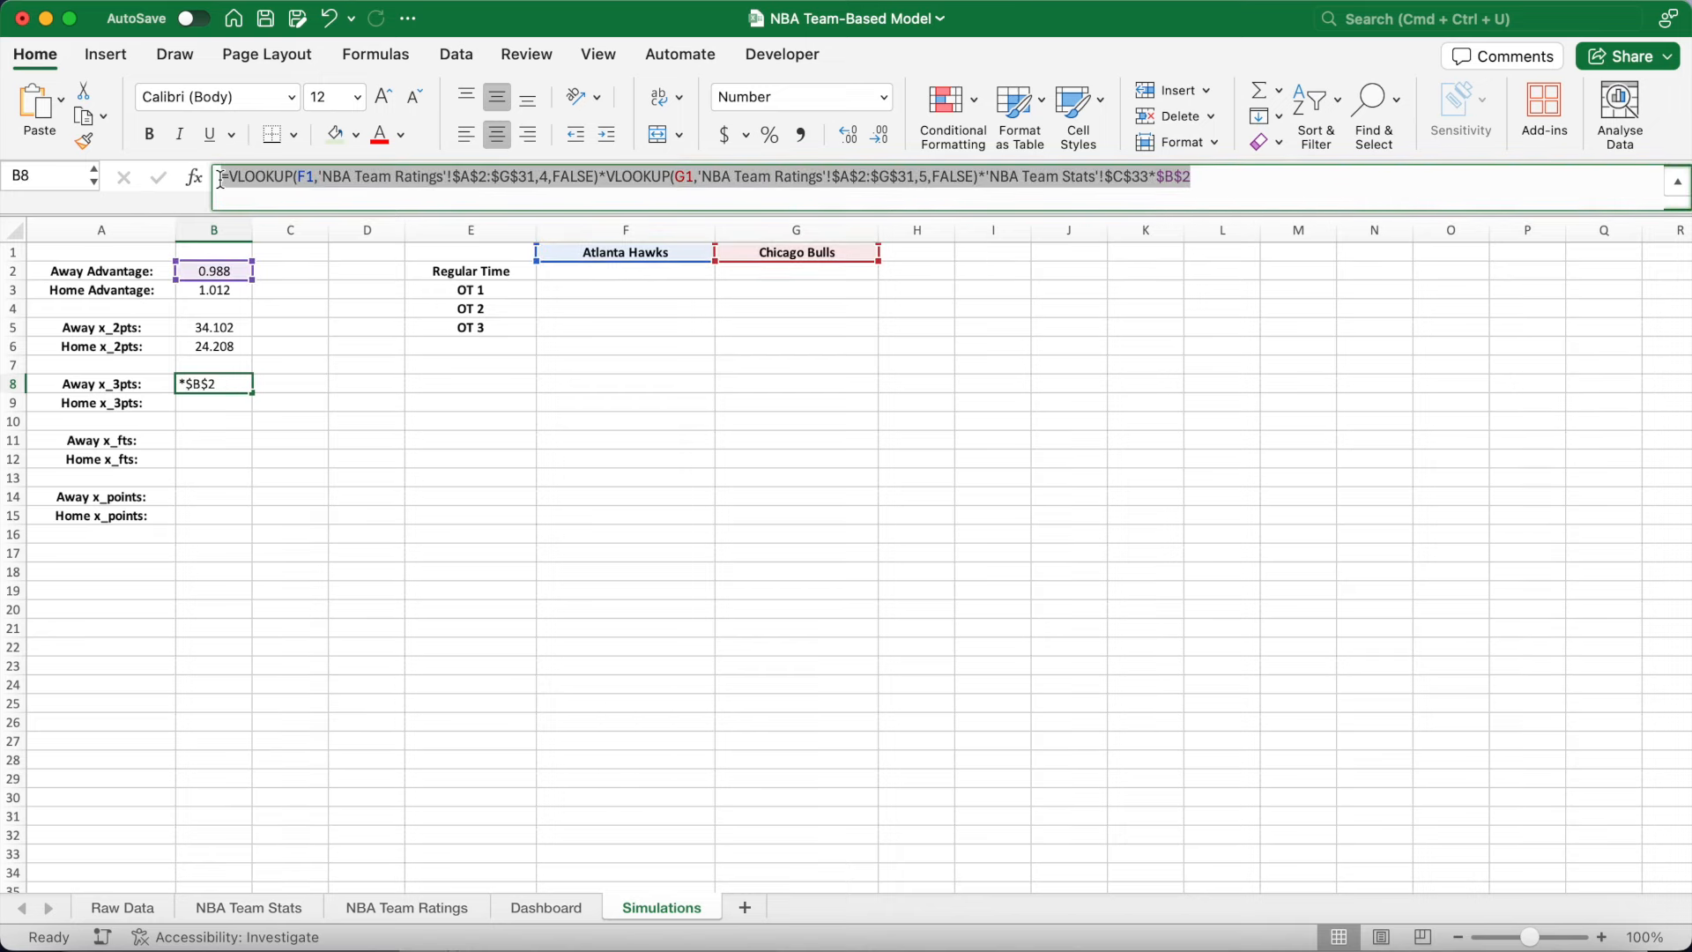
{"action": "key", "text": "super+c"}
{"action": "key", "text": "Return"}
{"action": "left_click", "coordinate": [251, 183]}
{"action": "key", "text": "super+v"}
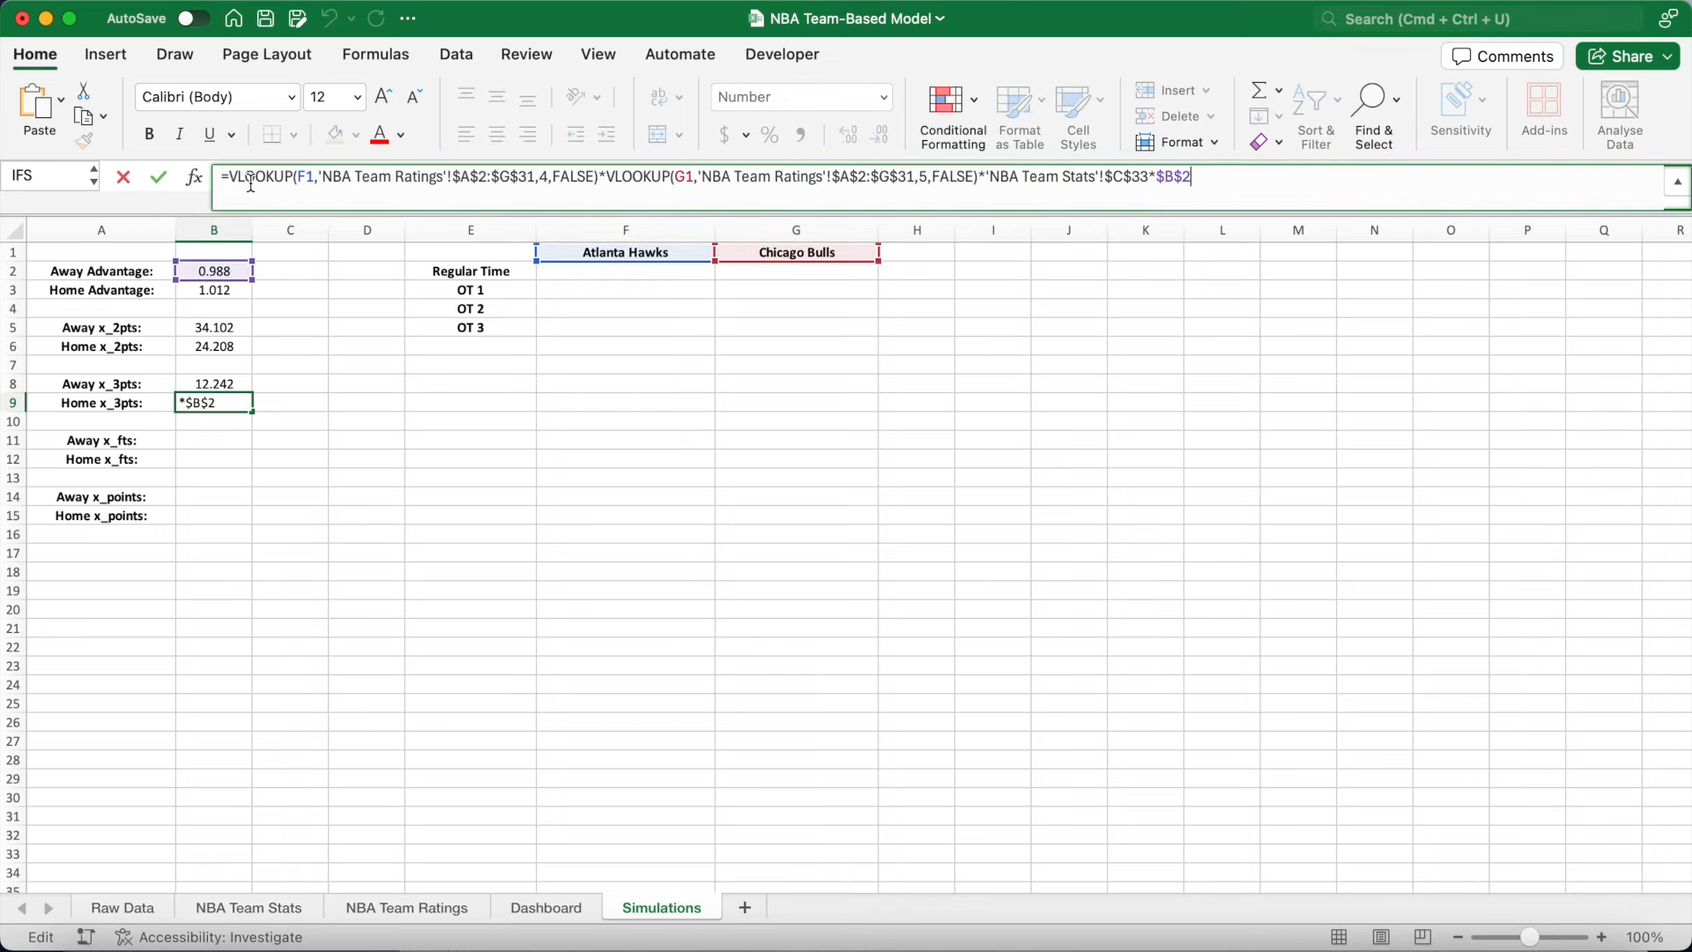
Adapt the Home x_3pts formula to look up G1 first and F1 second, multiply by Home Advantage B3, and enter it.
{"action": "double_click", "coordinate": [304, 176]}
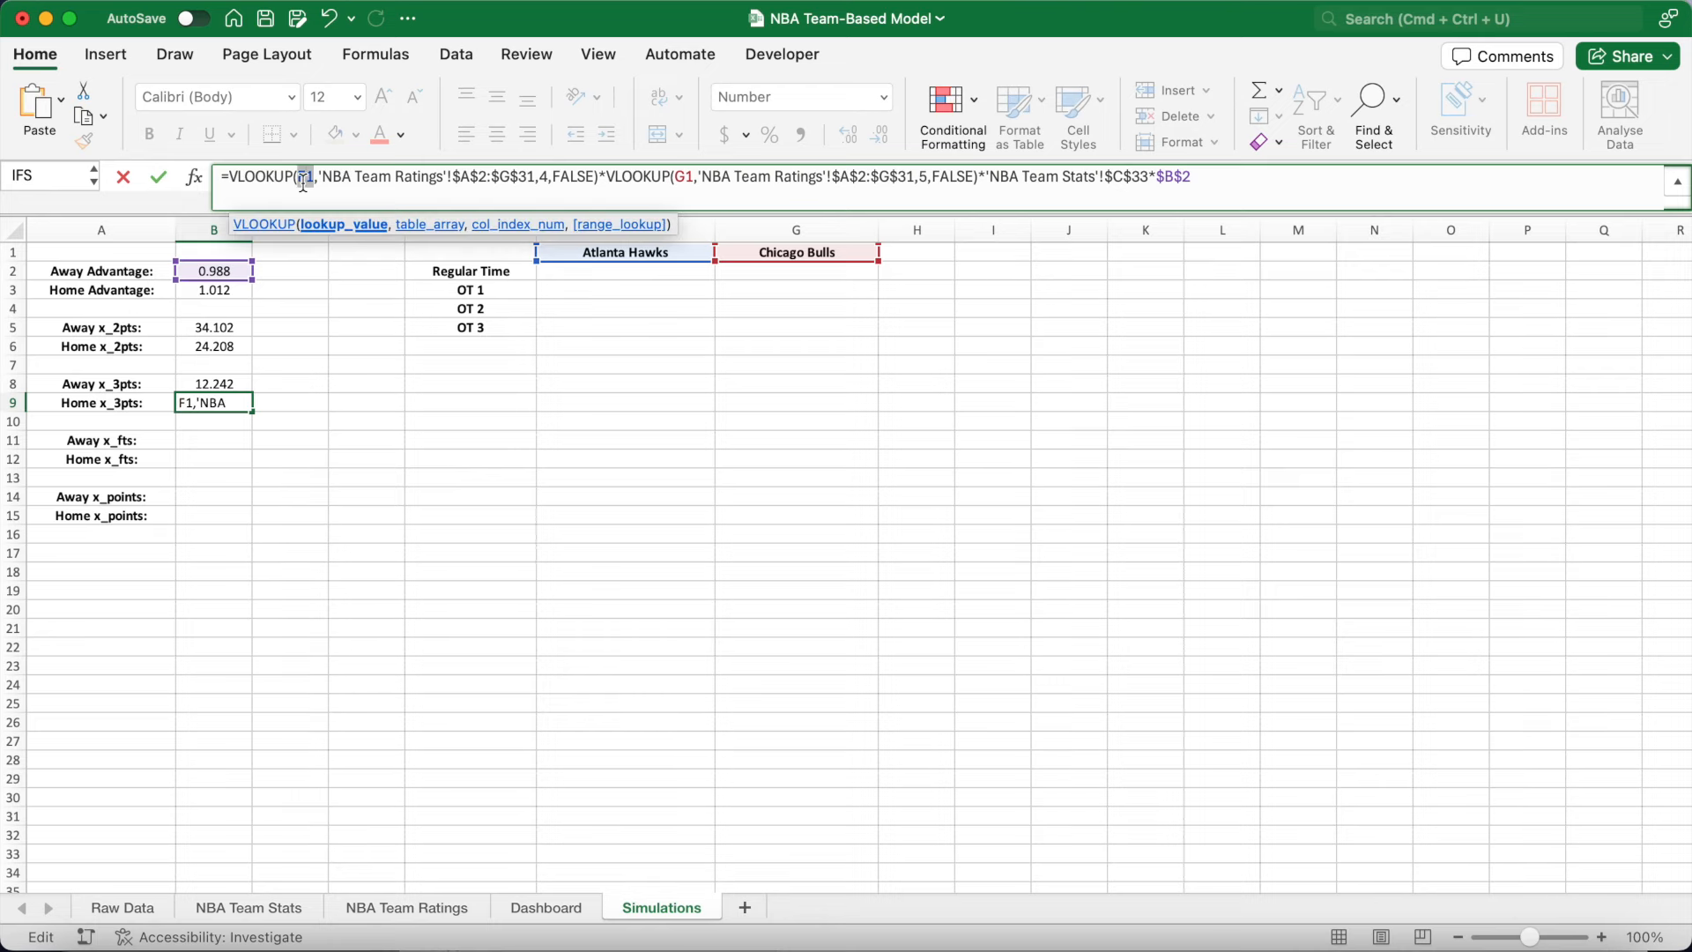
{"action": "type", "text": "G1"}
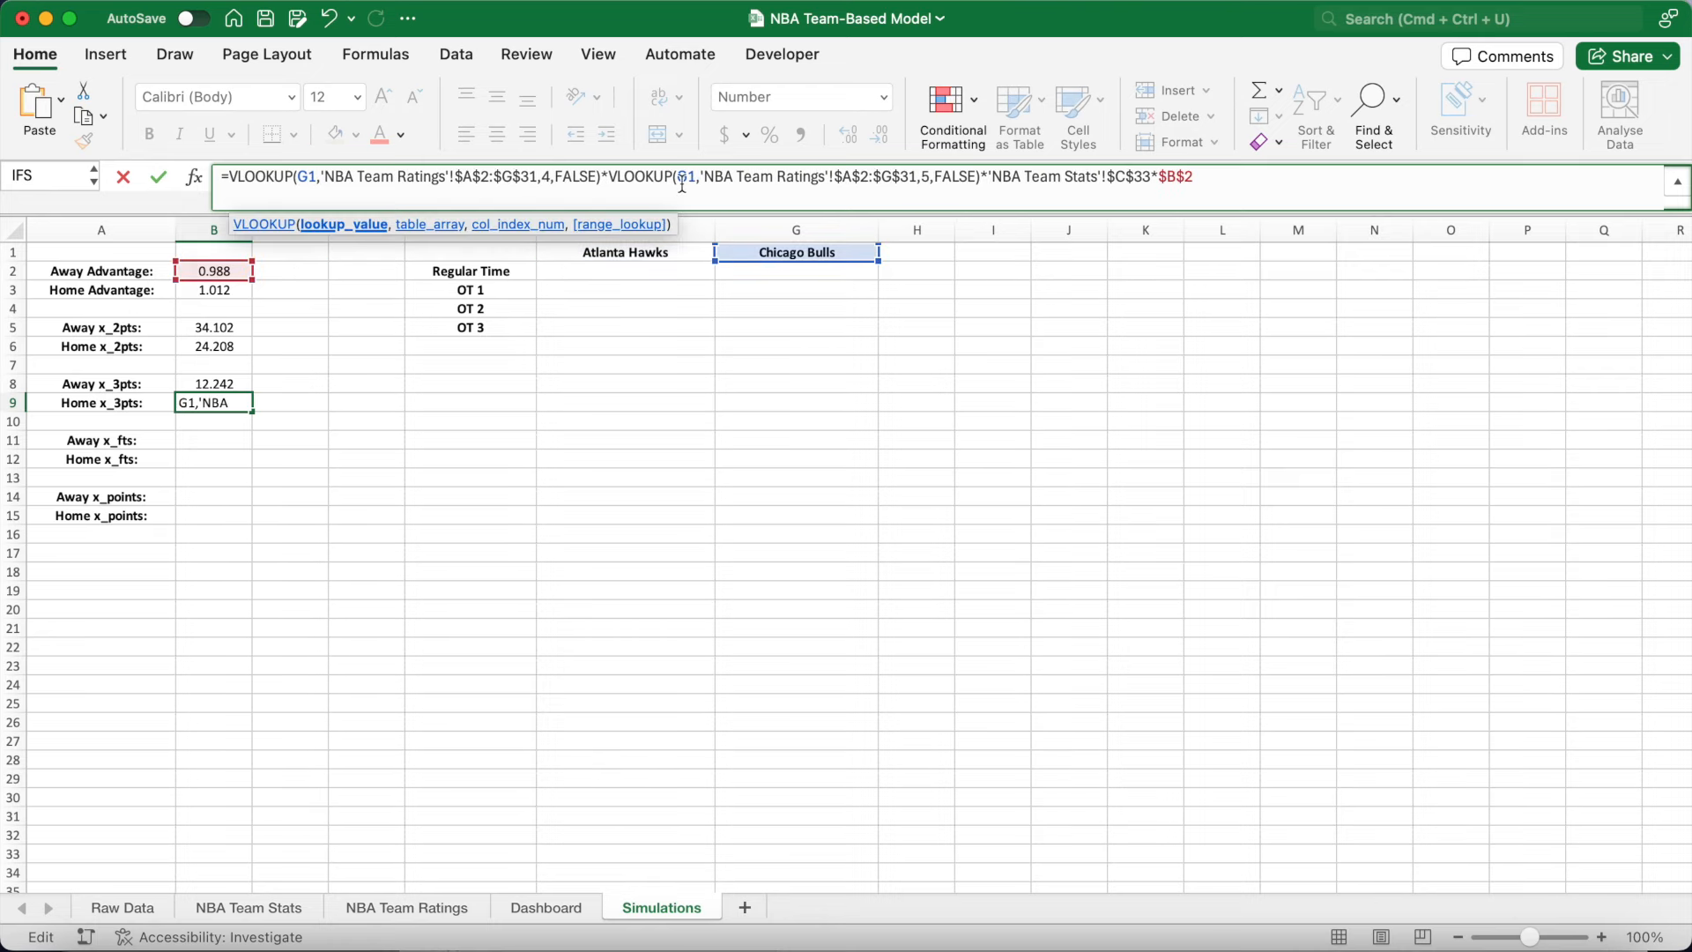
{"action": "double_click", "coordinate": [682, 177]}
{"action": "type", "text": "F1"}
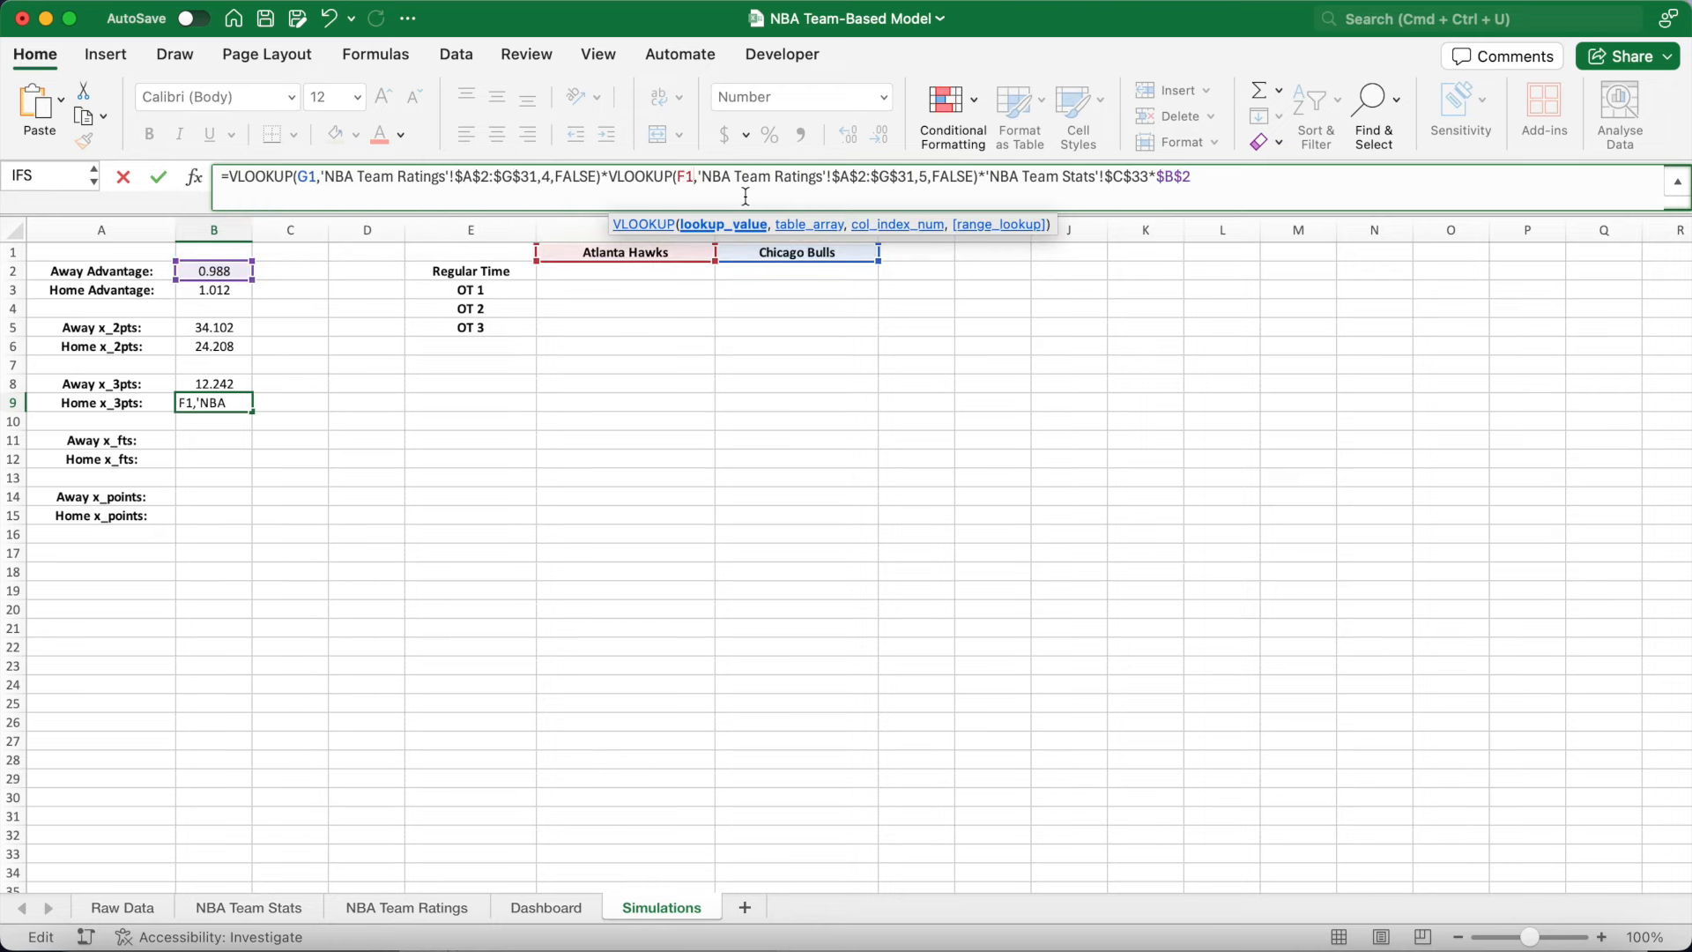
{"action": "left_click_drag", "start_coordinate": [1190, 177], "coordinate": [1157, 177]}
{"action": "left_click", "coordinate": [233, 296]}
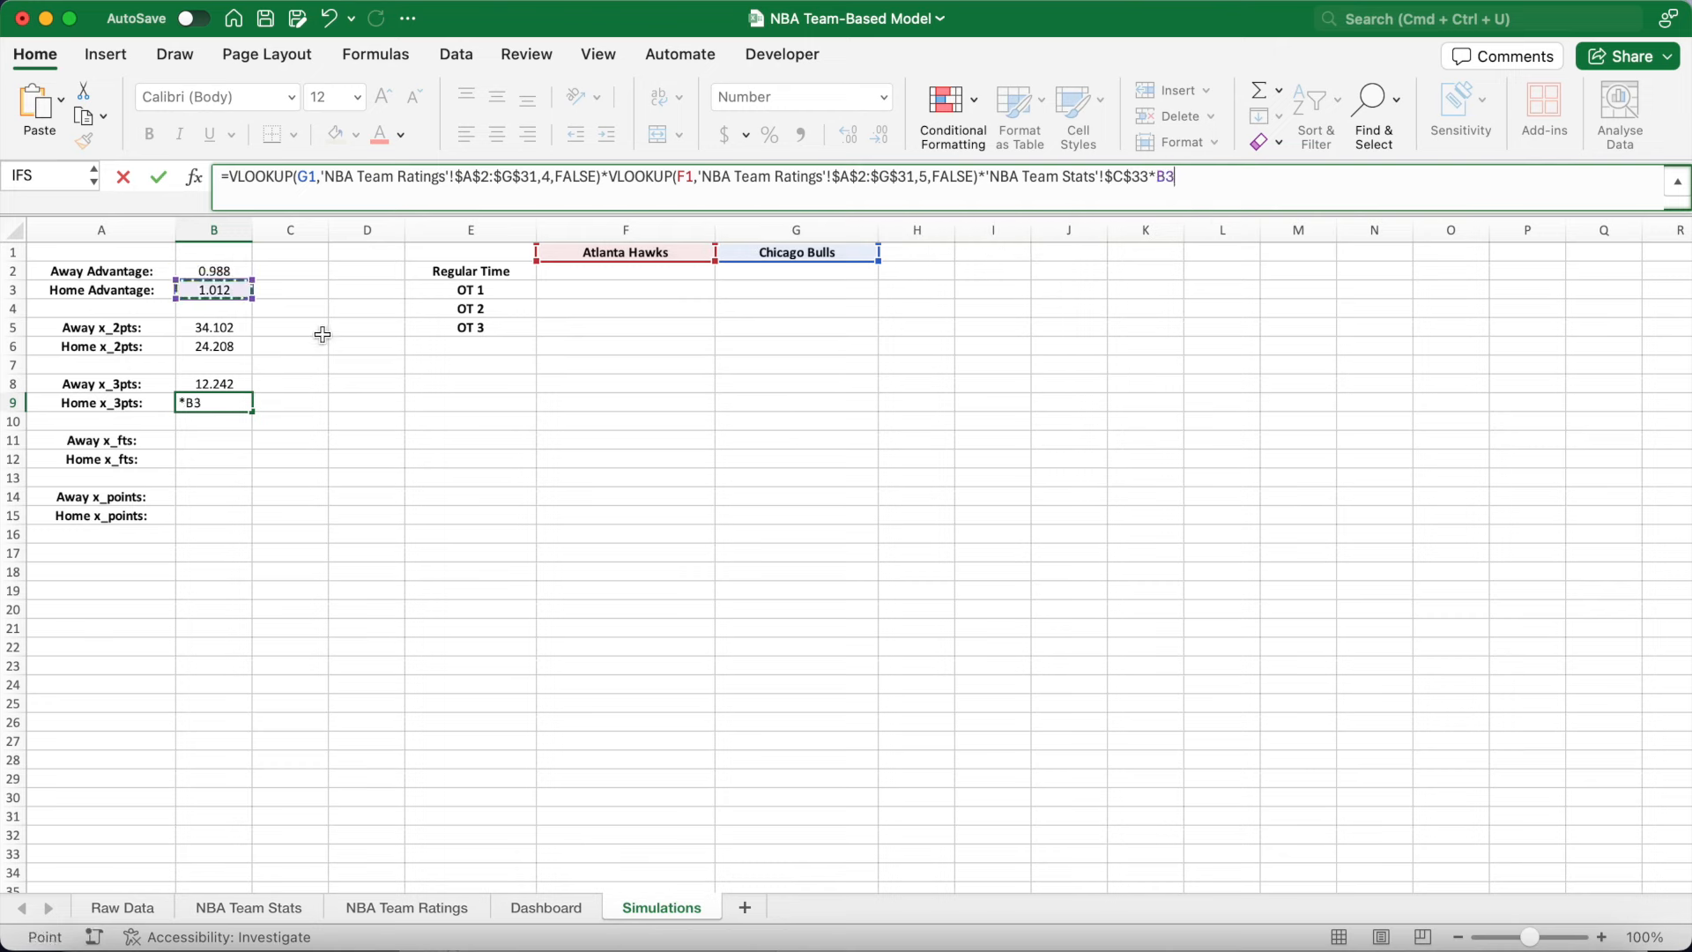
{"action": "key", "text": "Return"}
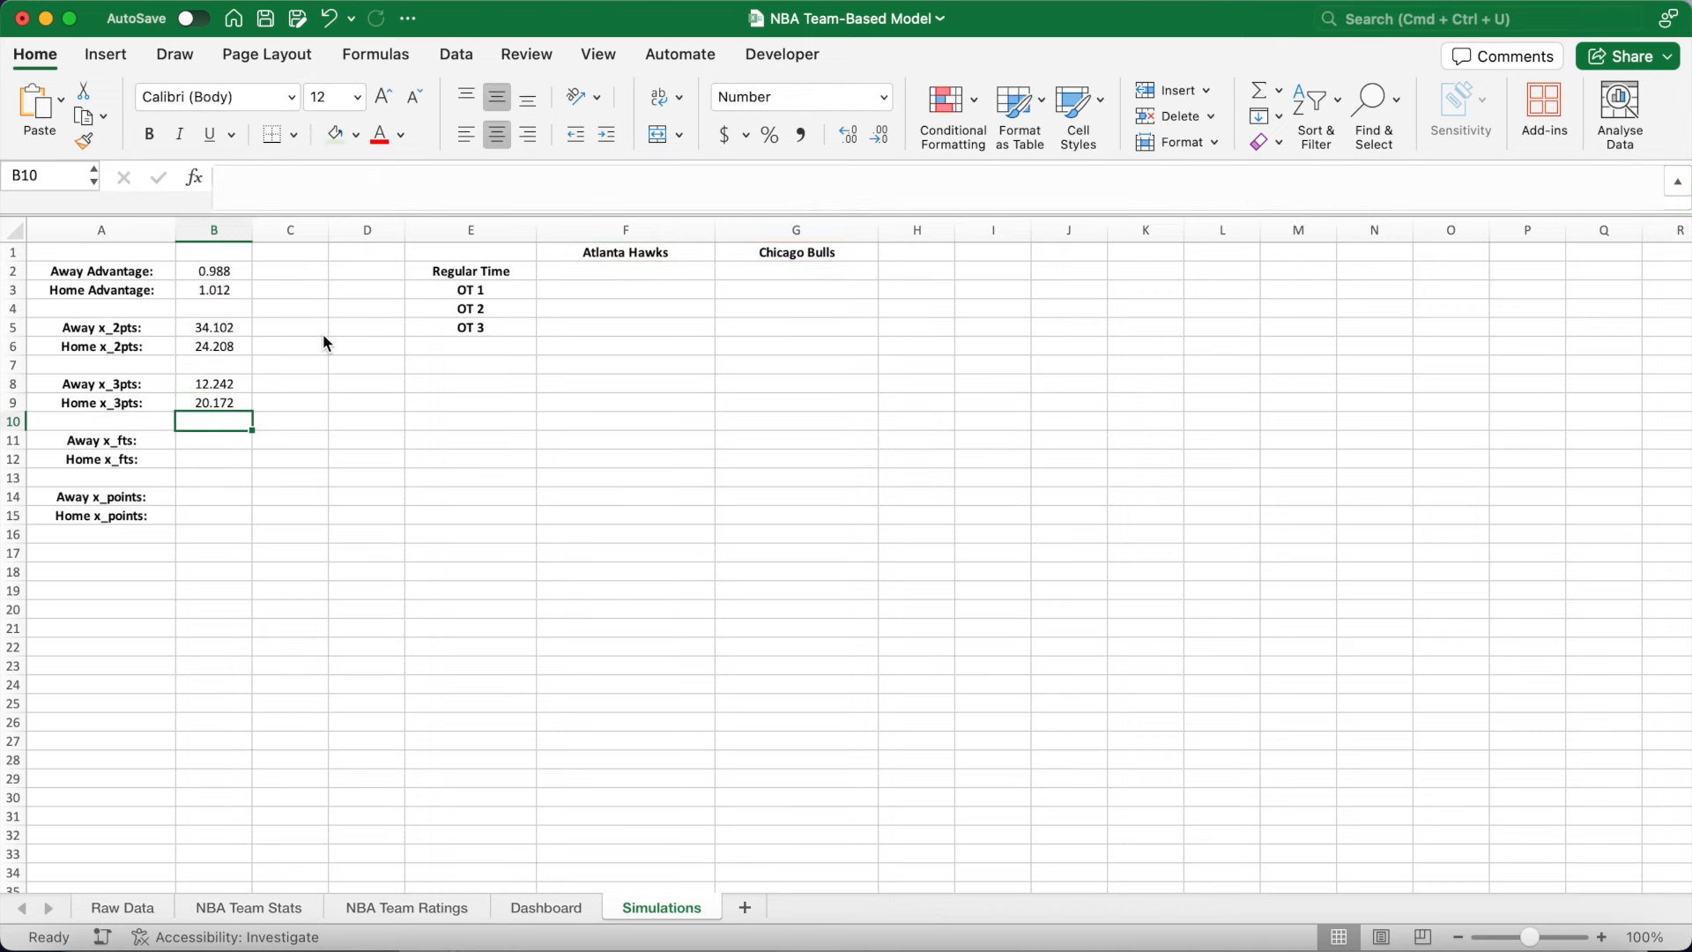
Copy the Away x_3pts formula text from B8 into the Away x_fts cell B11.
{"action": "left_click", "coordinate": [223, 440]}
{"action": "left_click", "coordinate": [215, 383]}
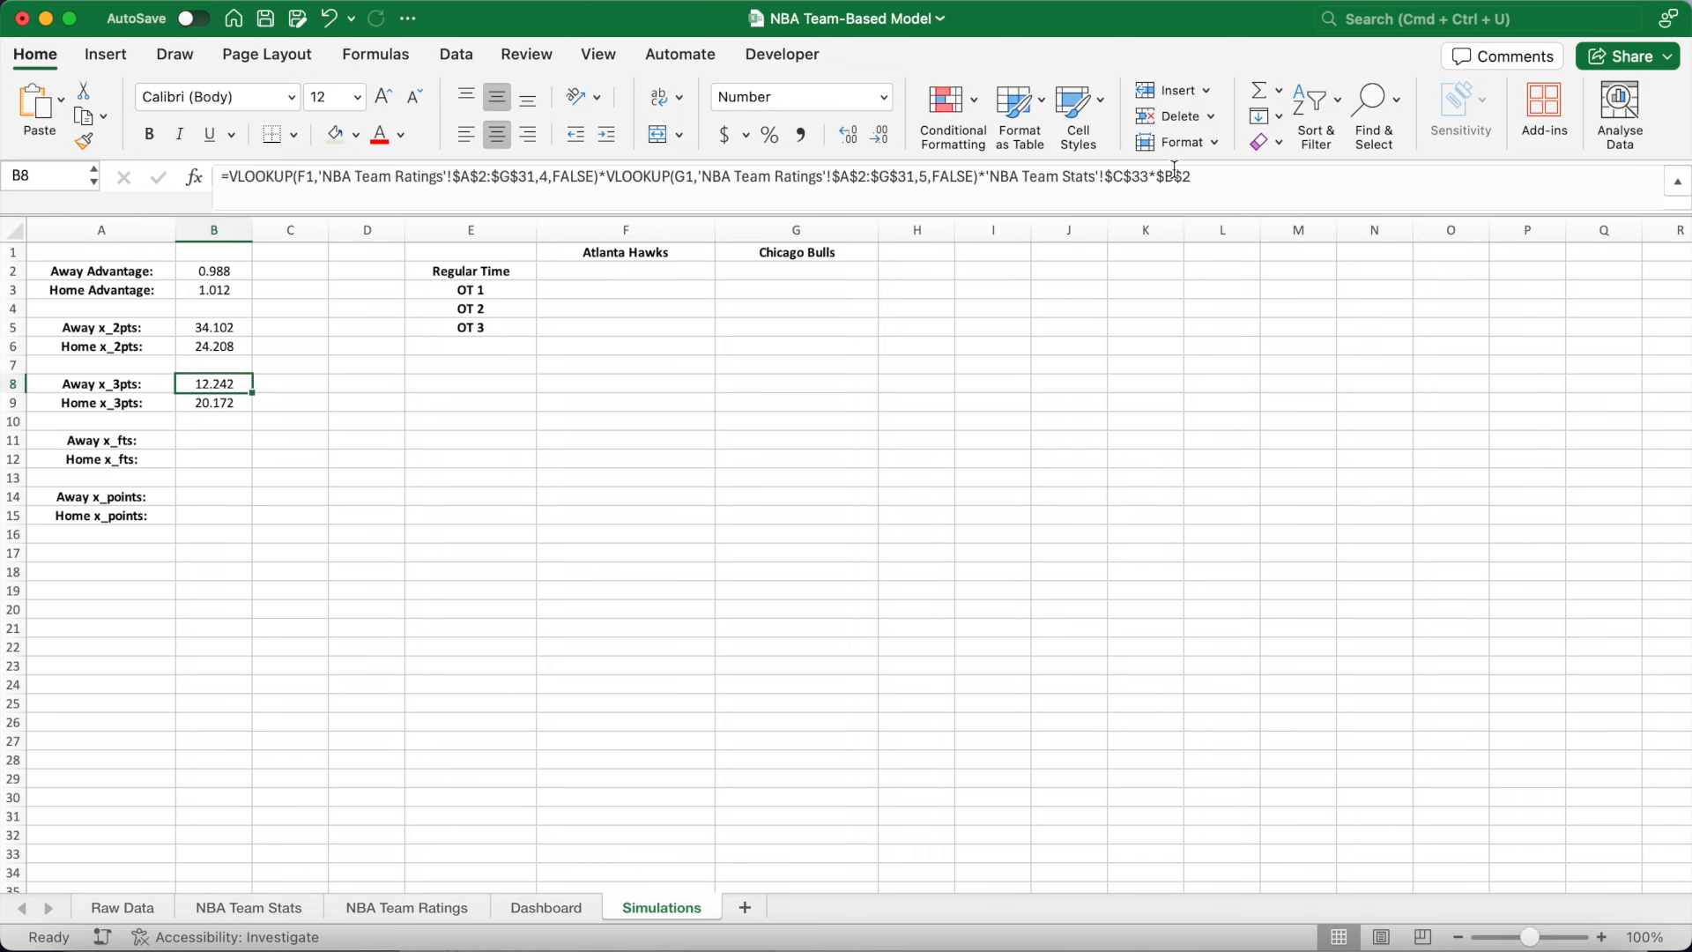
{"action": "left_click", "coordinate": [1223, 179]}
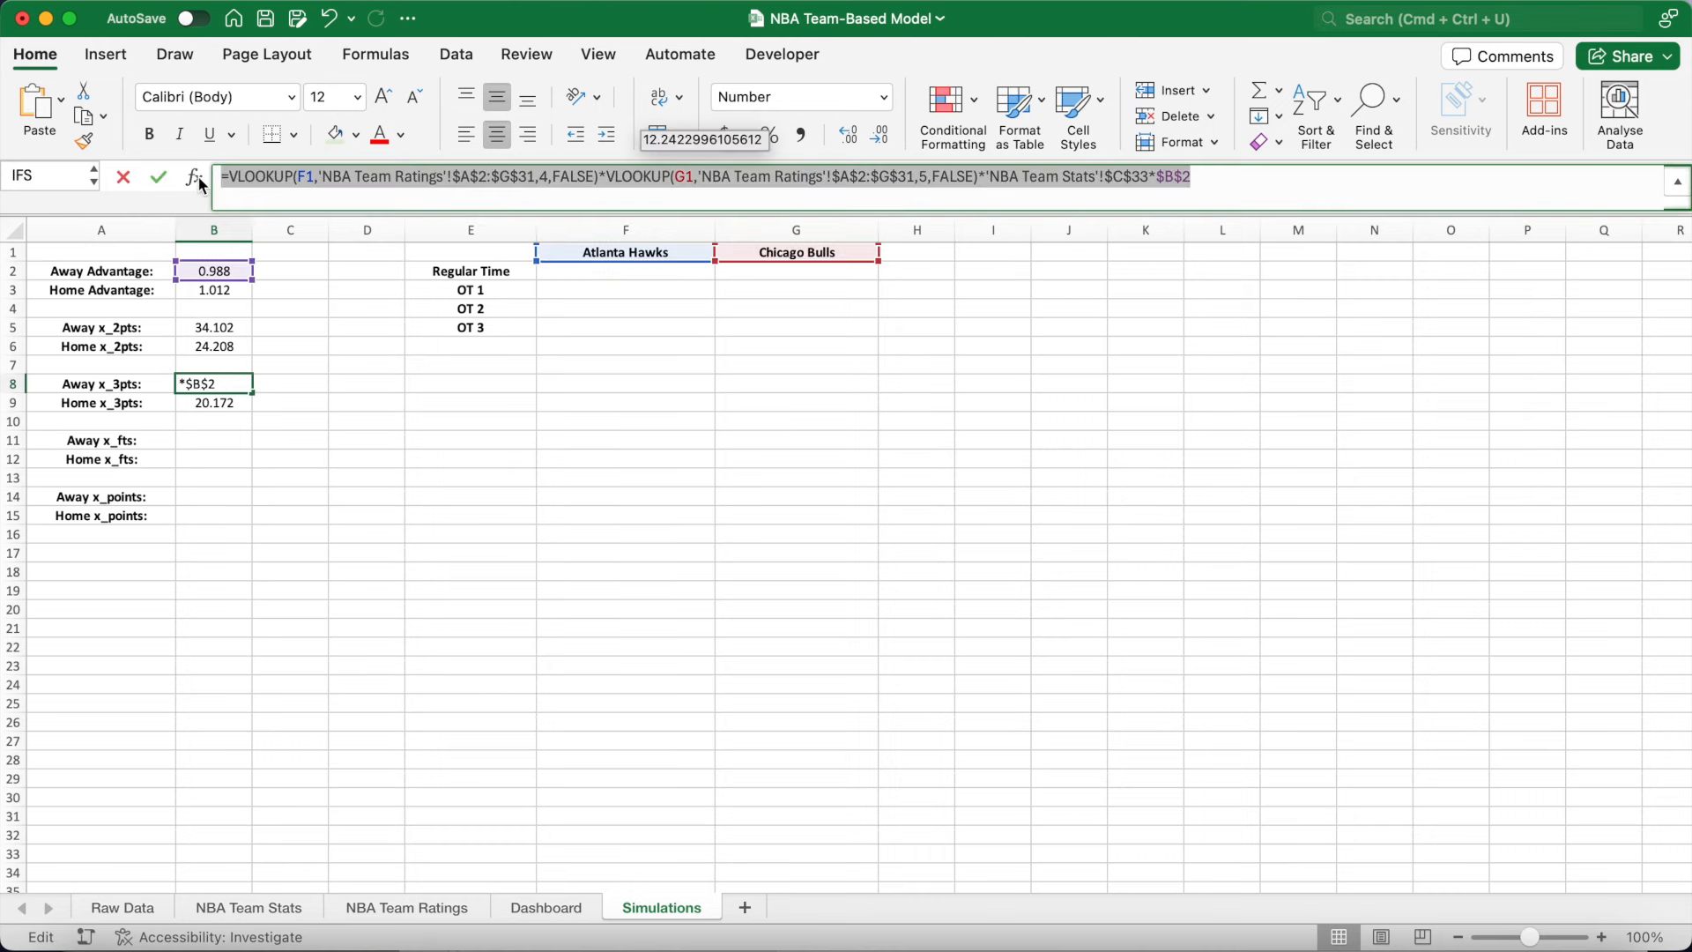
{"action": "key", "text": "Return"}
{"action": "left_click", "coordinate": [210, 441]}
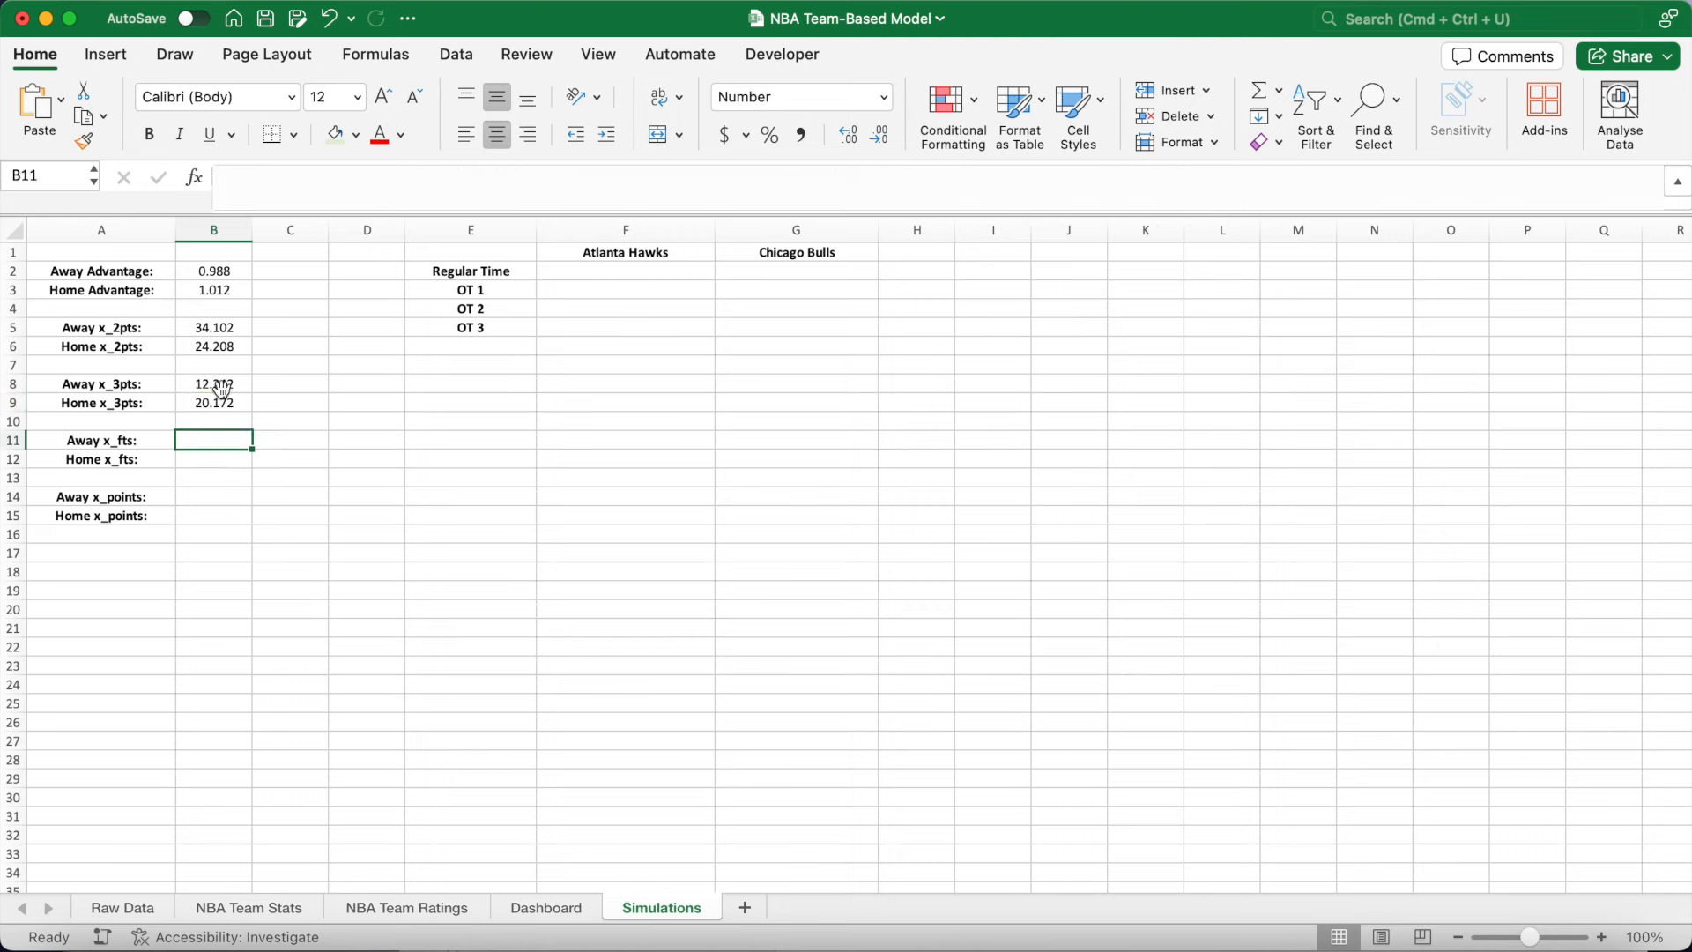
{"action": "left_click", "coordinate": [288, 186]}
{"action": "key", "text": "super+v"}
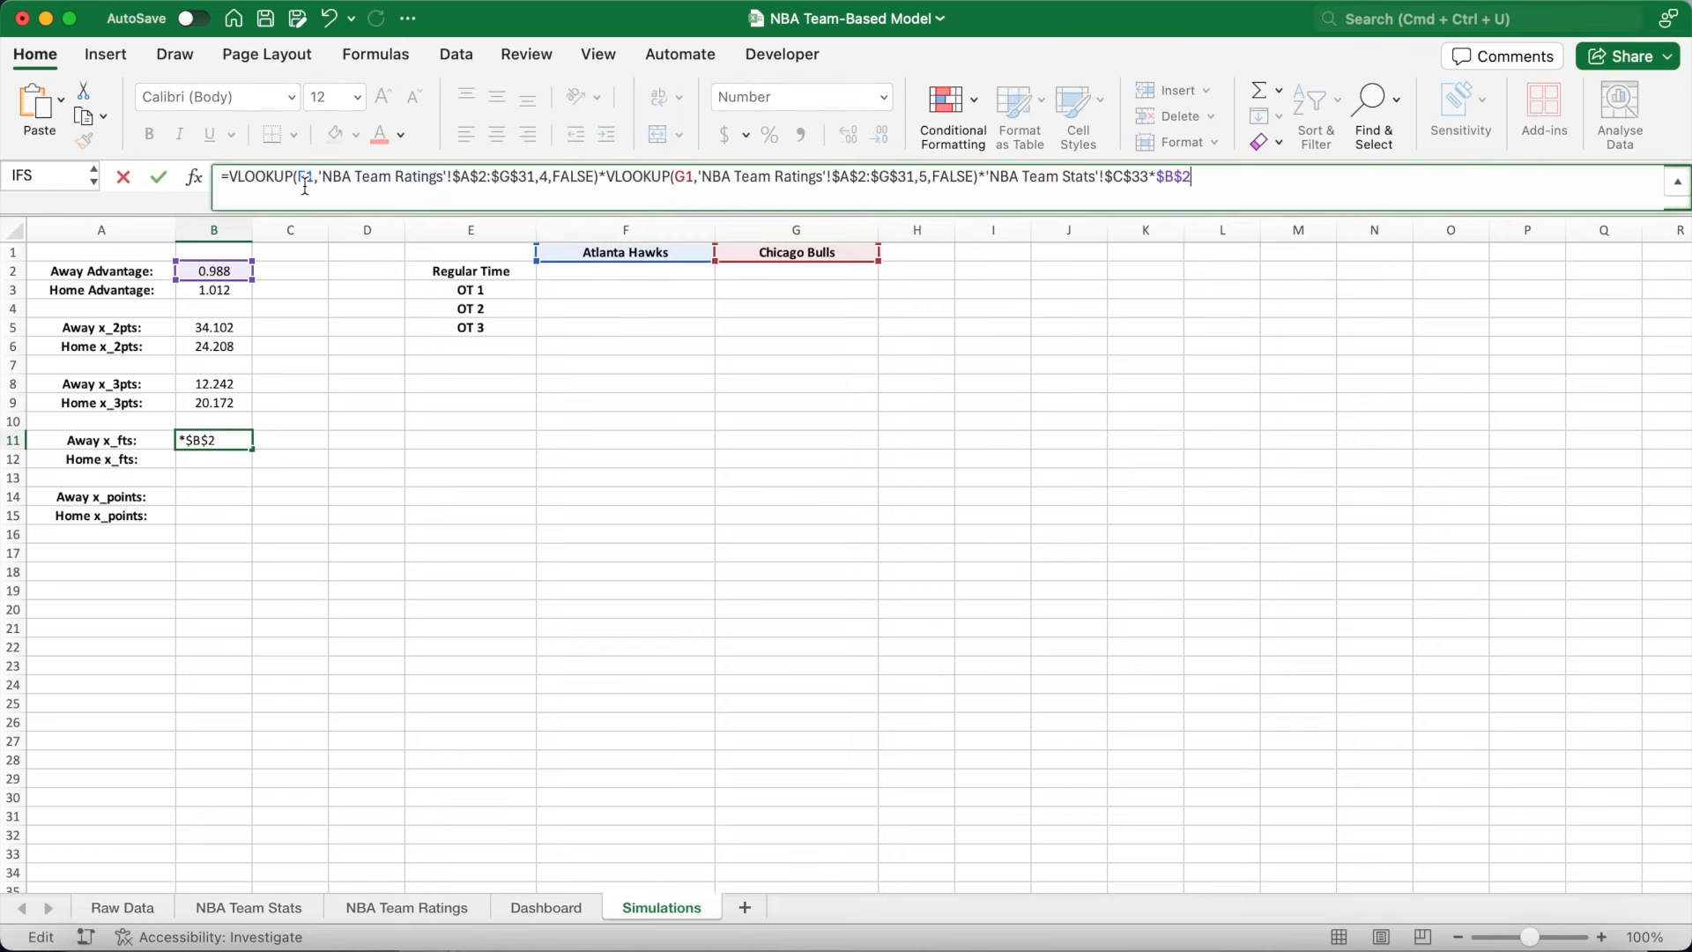
Set the column indexes of the two VLOOKUPs in the Away x_fts formula to 6 and 7.
{"action": "left_click", "coordinate": [550, 179]}
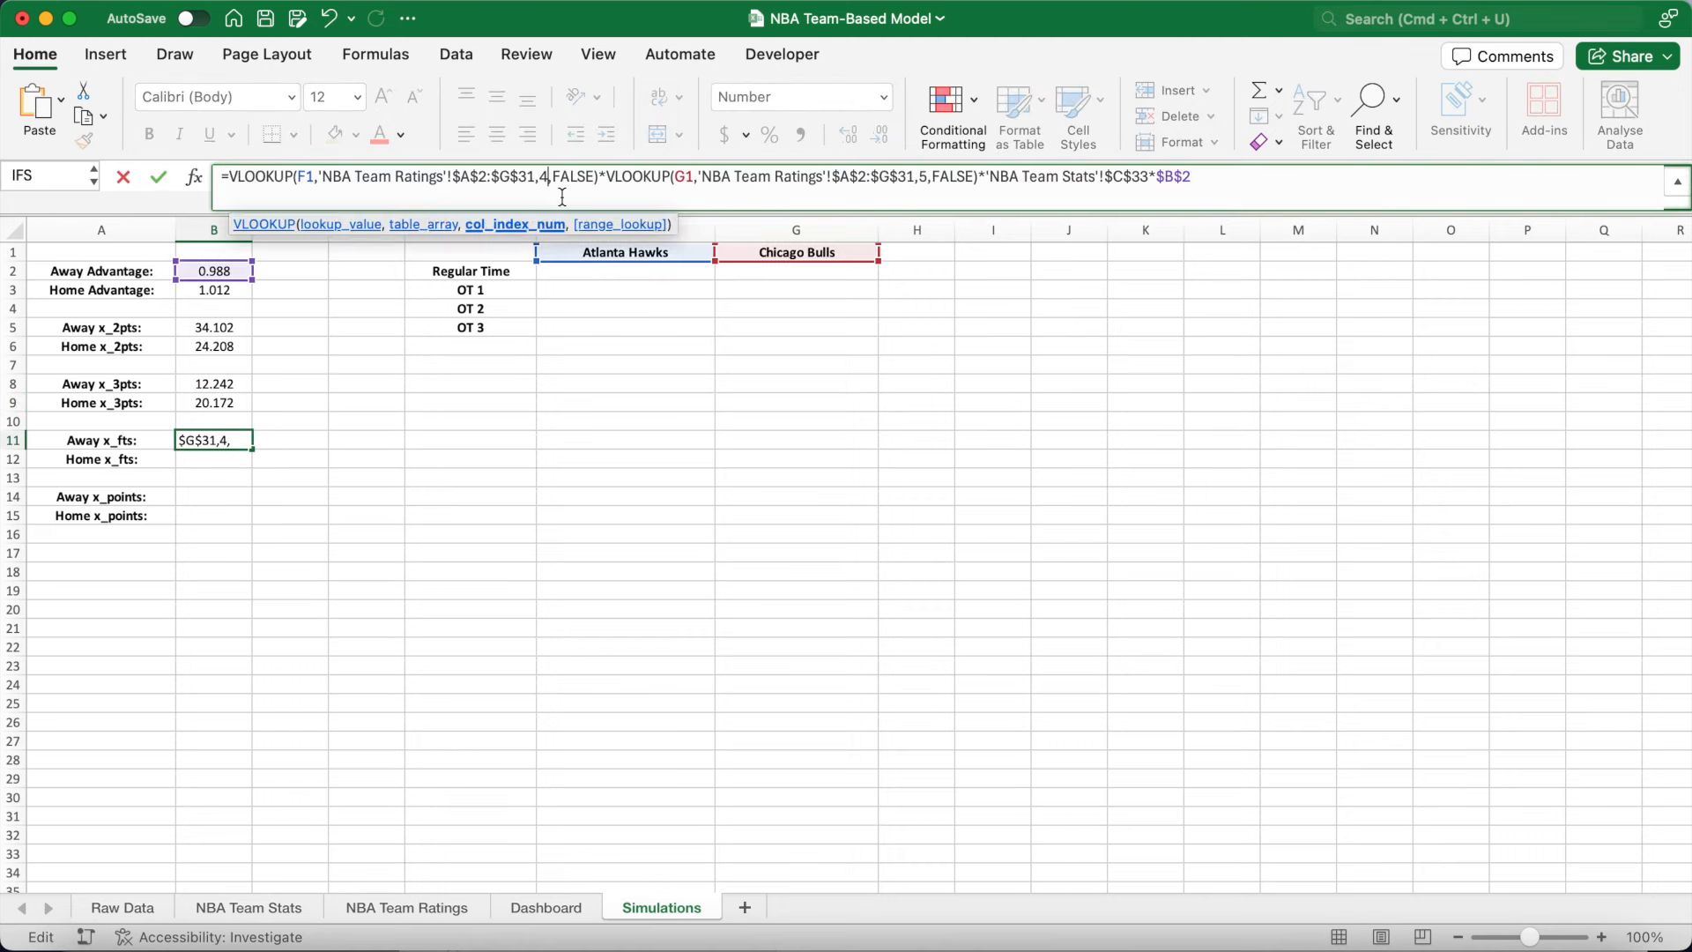
{"action": "key", "text": "BackSpace"}
{"action": "type", "text": "6"}
{"action": "left_click", "coordinate": [927, 179]}
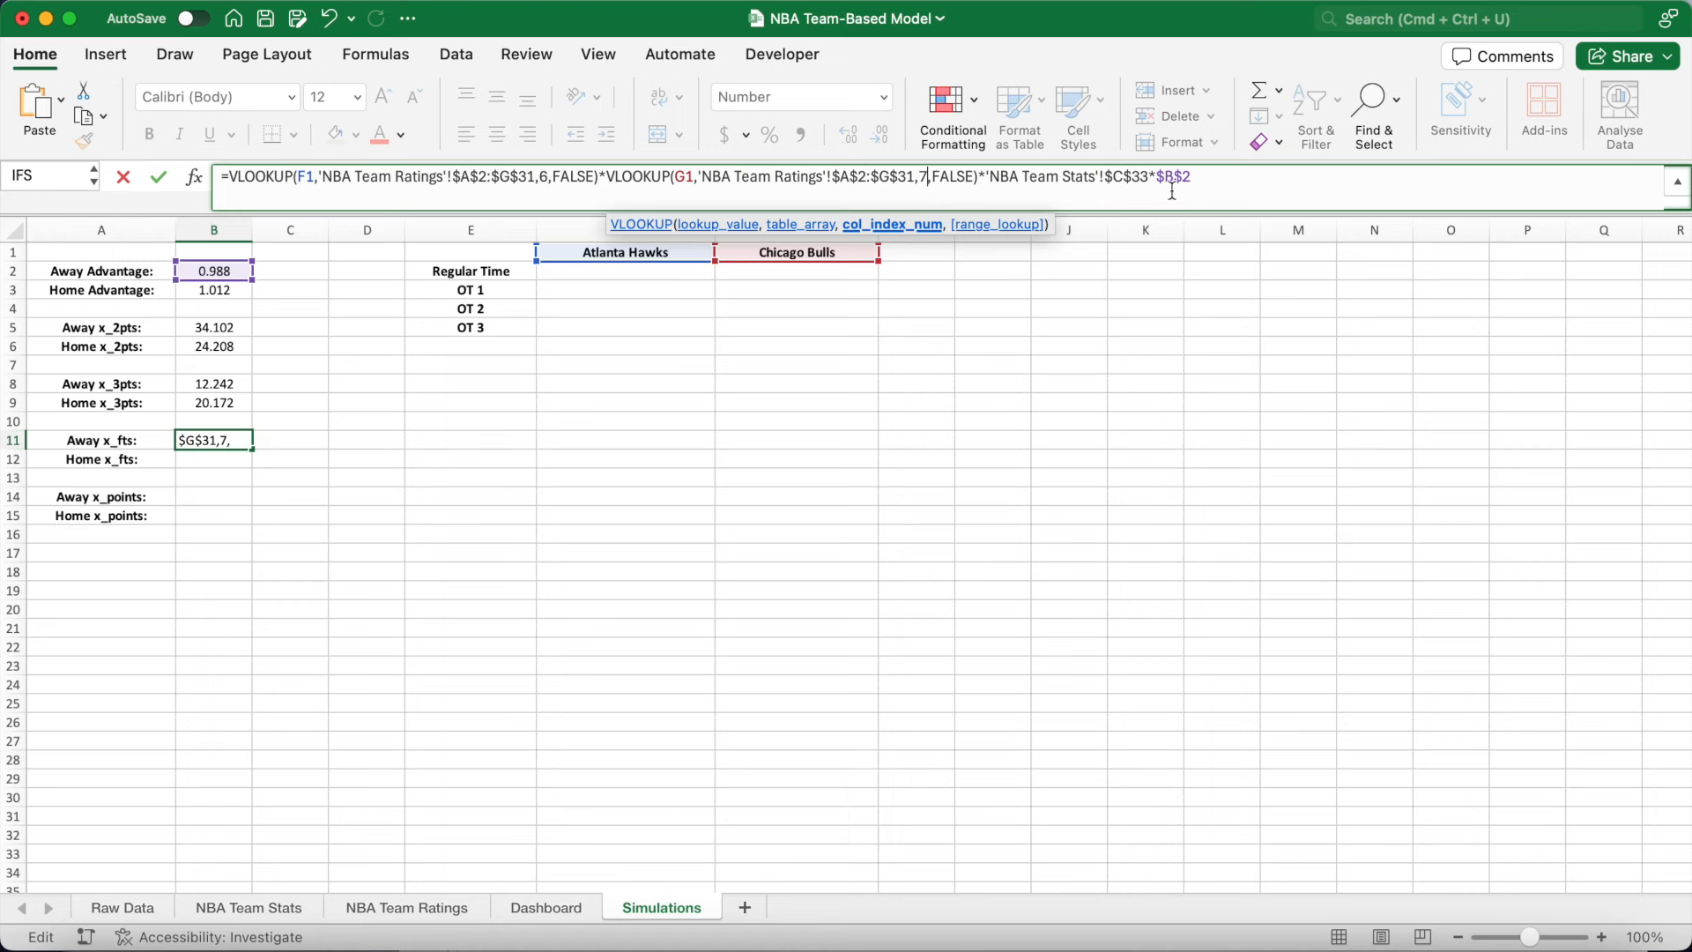
Replace the average reference in the Away x_fts formula with the FT For average 'NBA Team Stats'!$D$33 and enter the formula.
{"action": "left_click_drag", "start_coordinate": [1150, 182], "coordinate": [987, 186]}
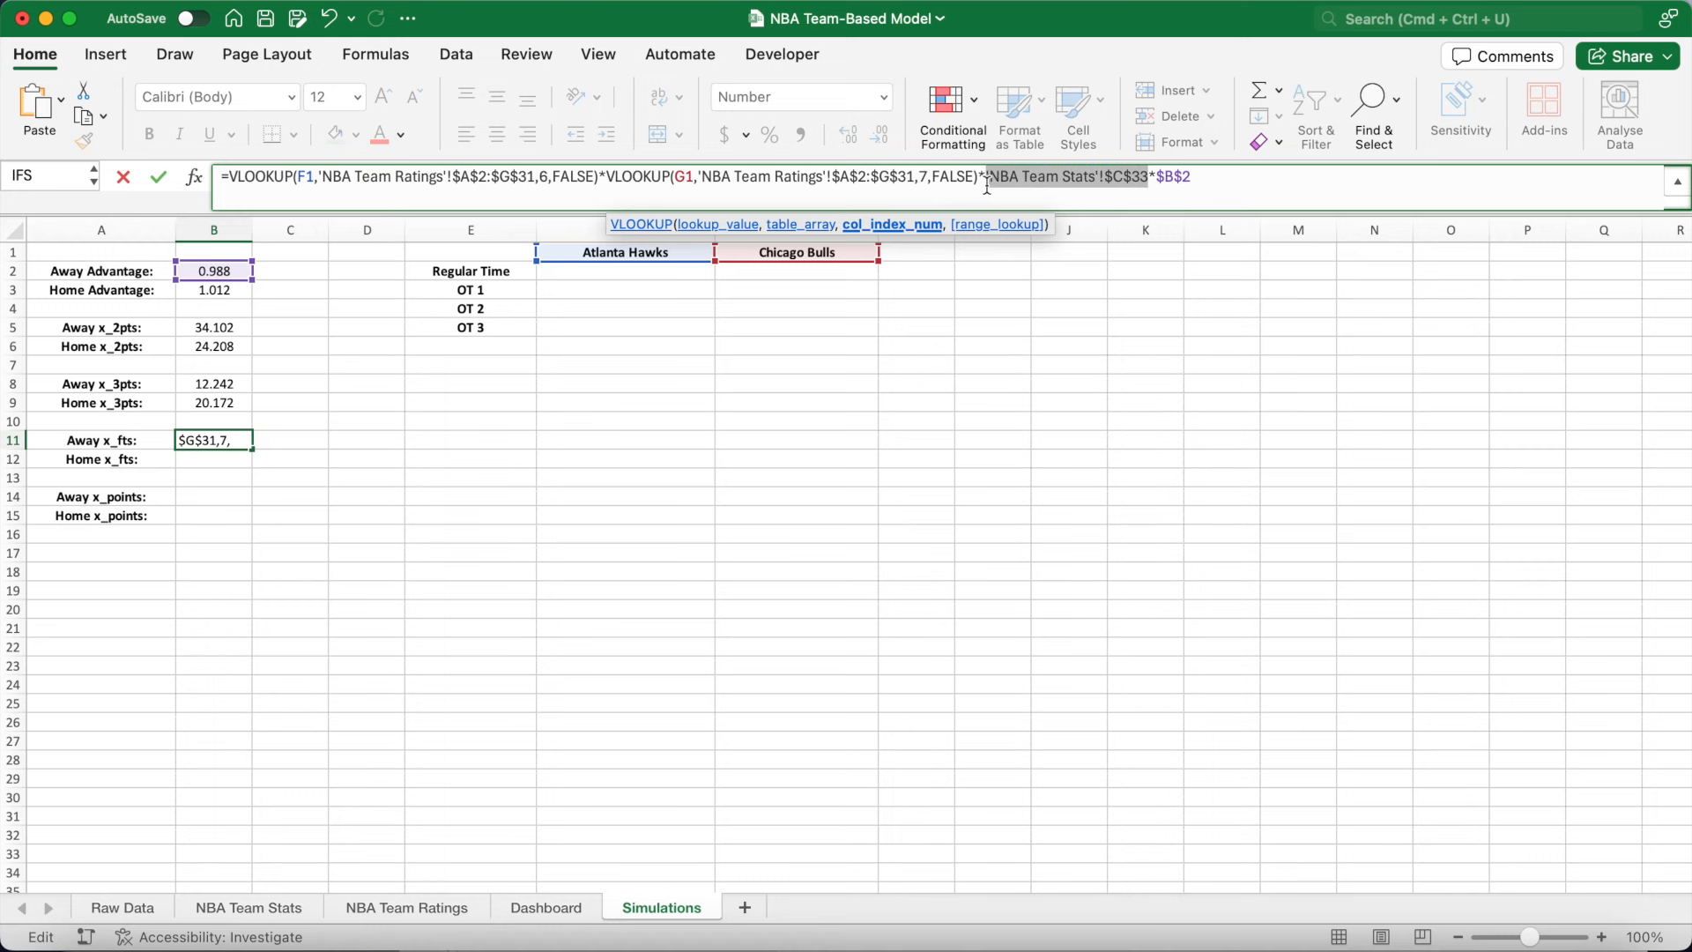
{"action": "key", "text": "BackSpace"}
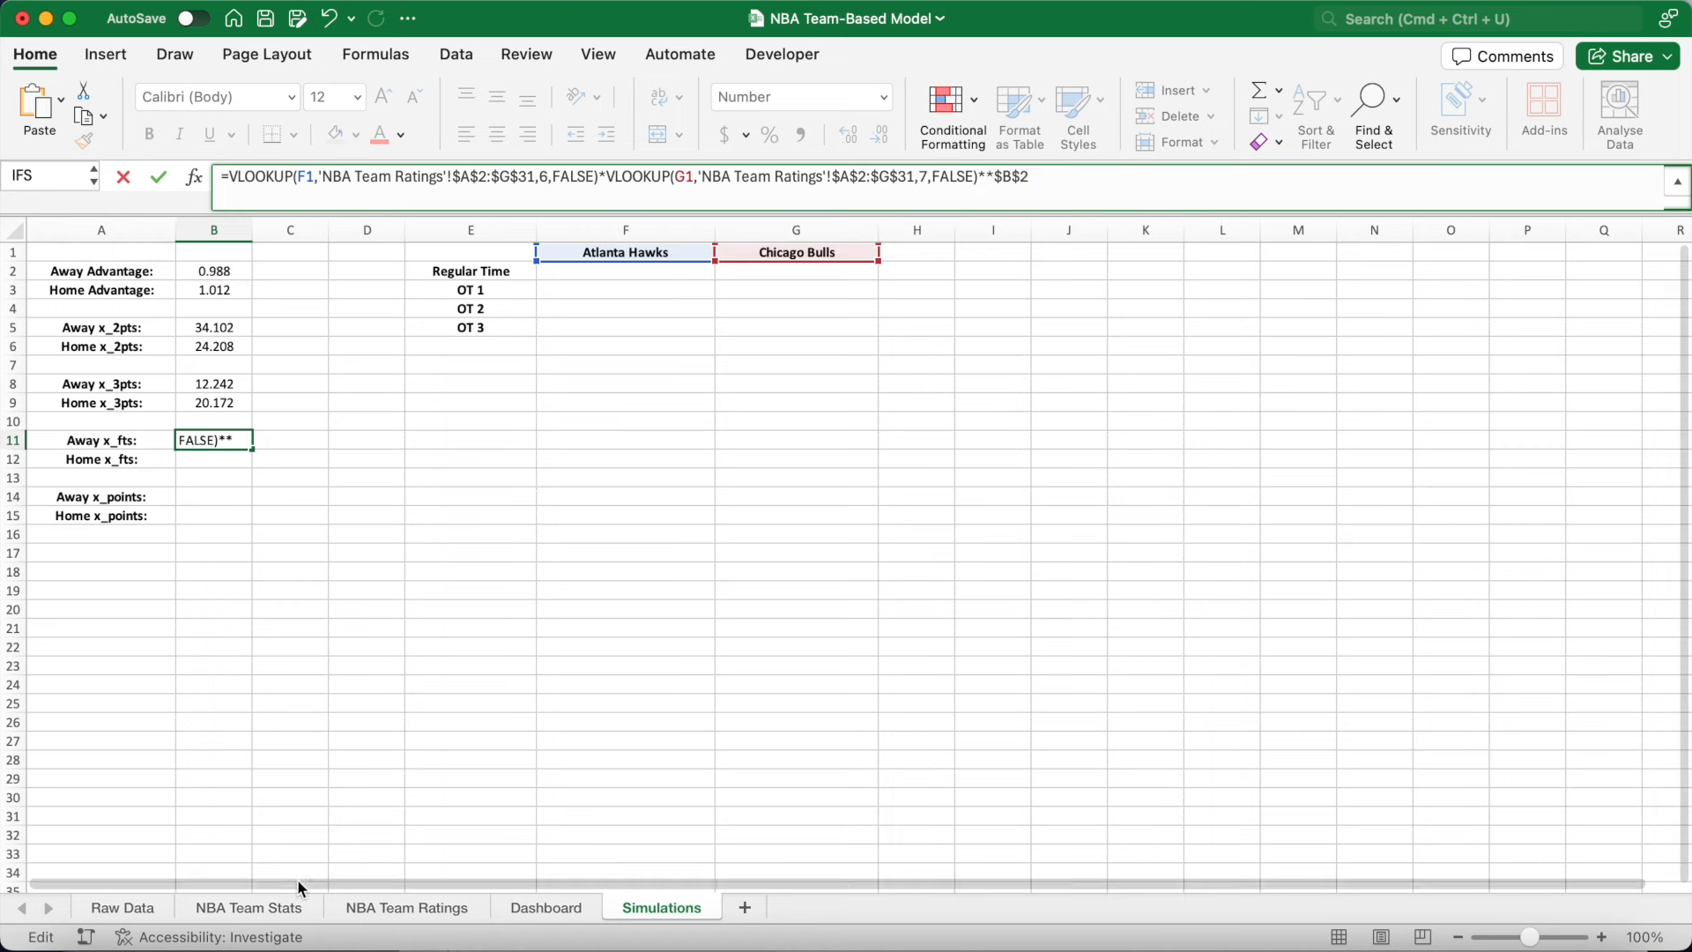
{"action": "left_click", "coordinate": [288, 906]}
{"action": "left_click", "coordinate": [368, 854]}
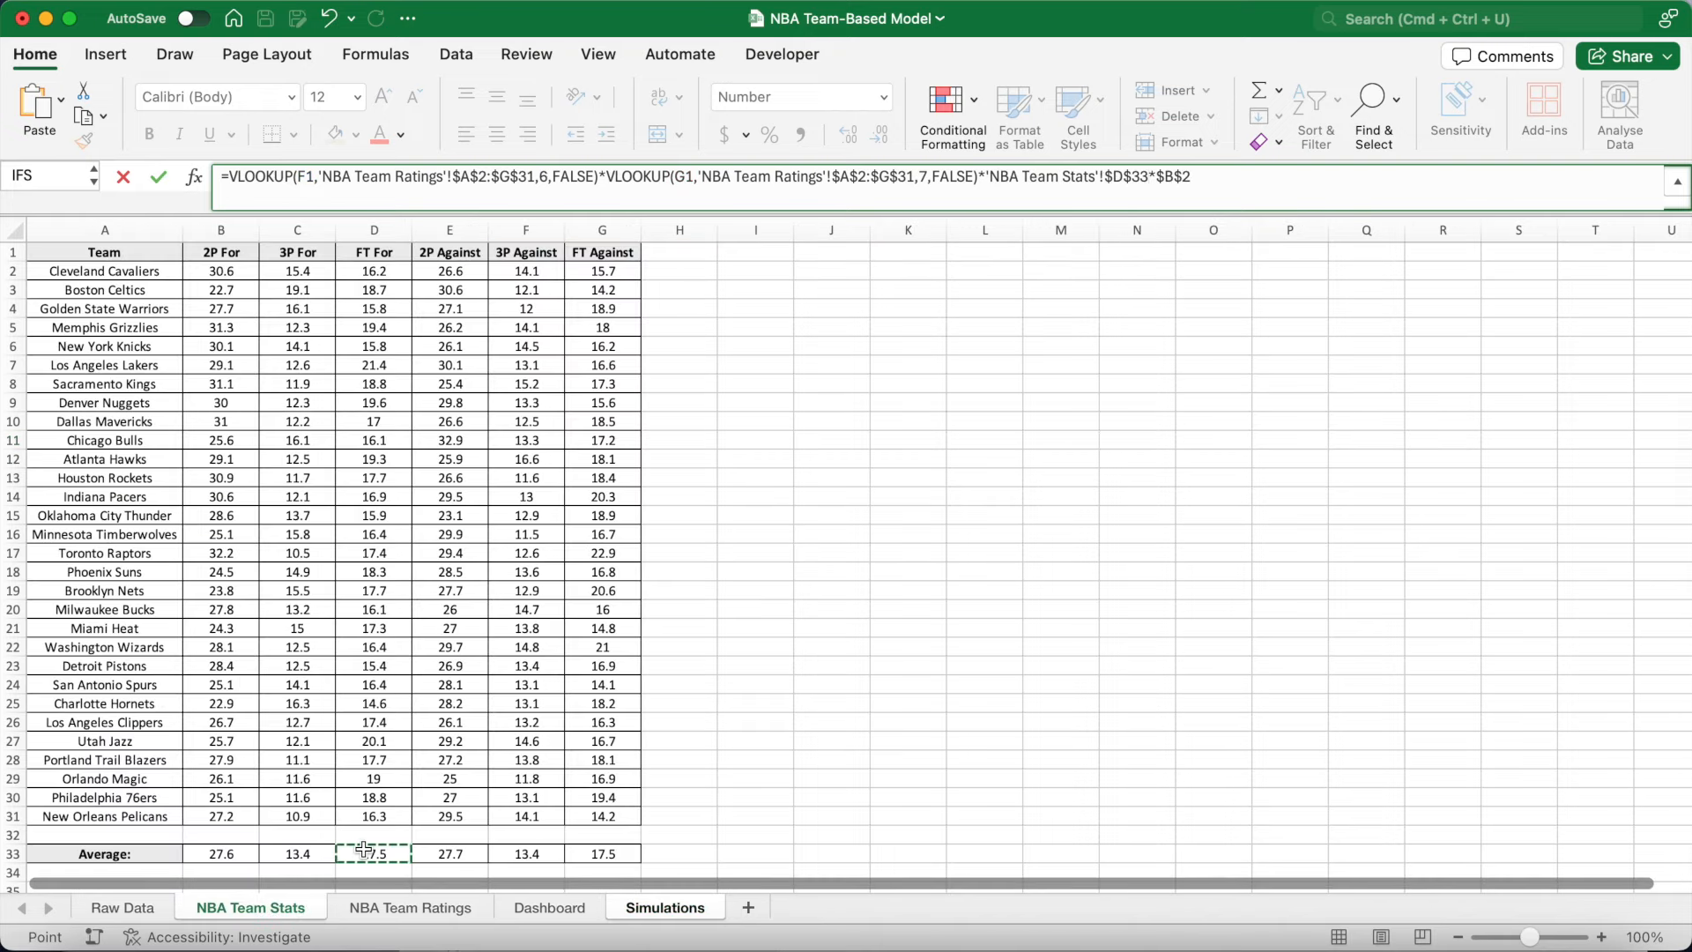
{"action": "key", "text": "Return"}
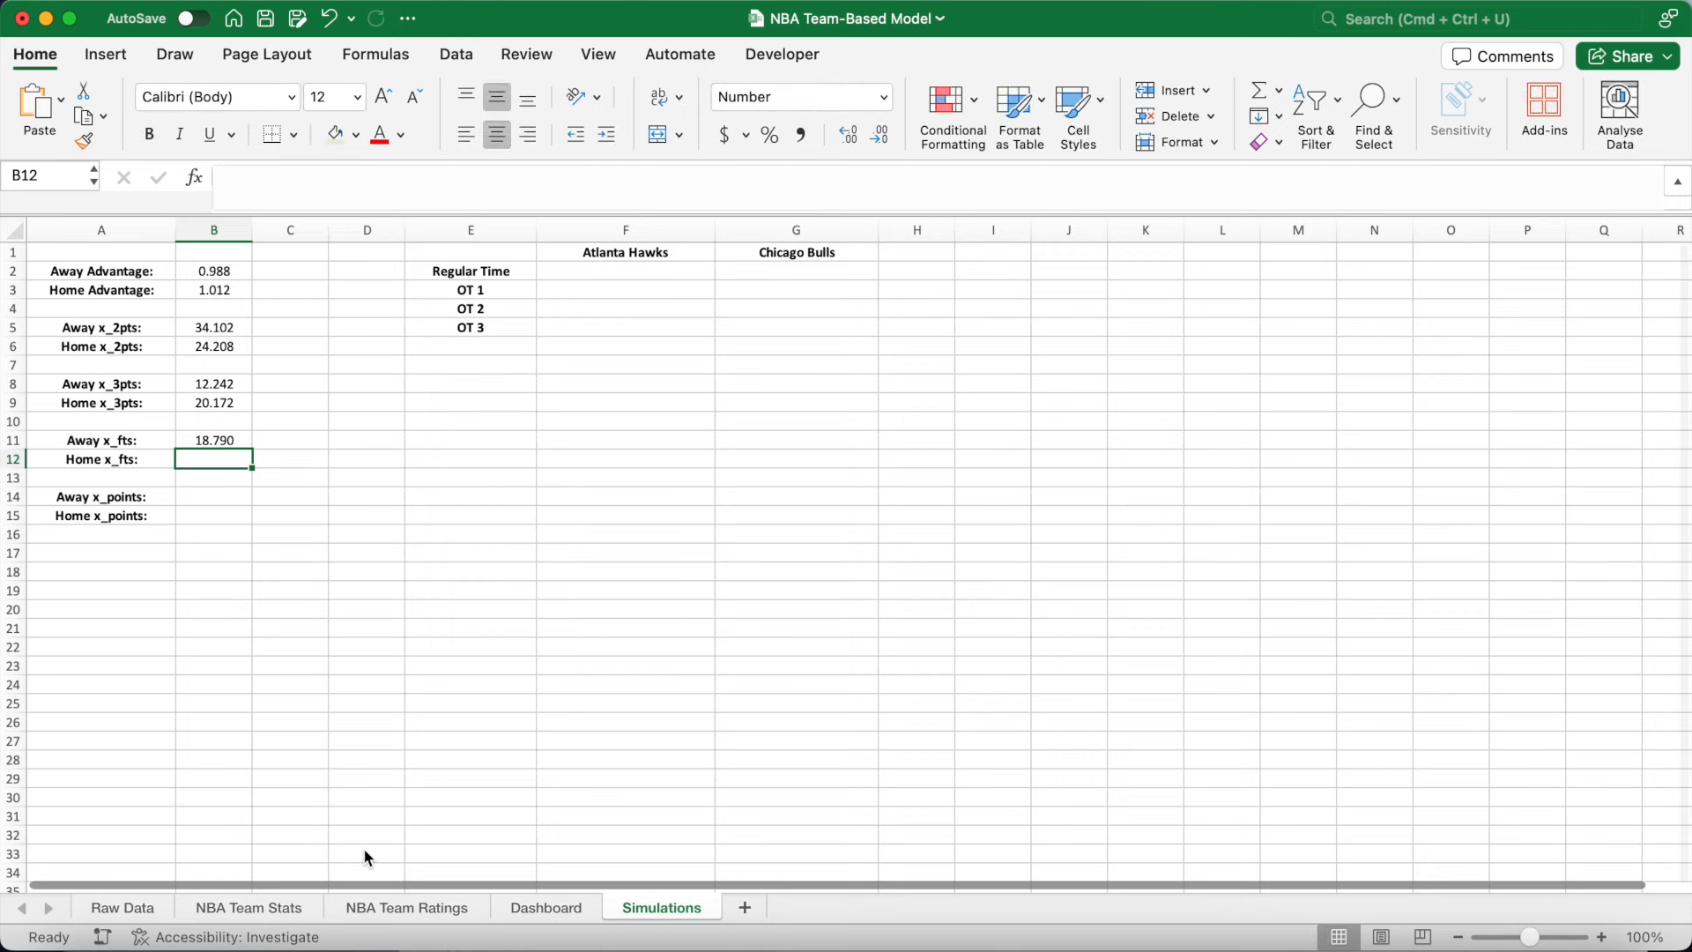
Copy the Away x_fts formula text from B11 into the Home x_fts cell B12.
{"action": "left_click", "coordinate": [240, 443]}
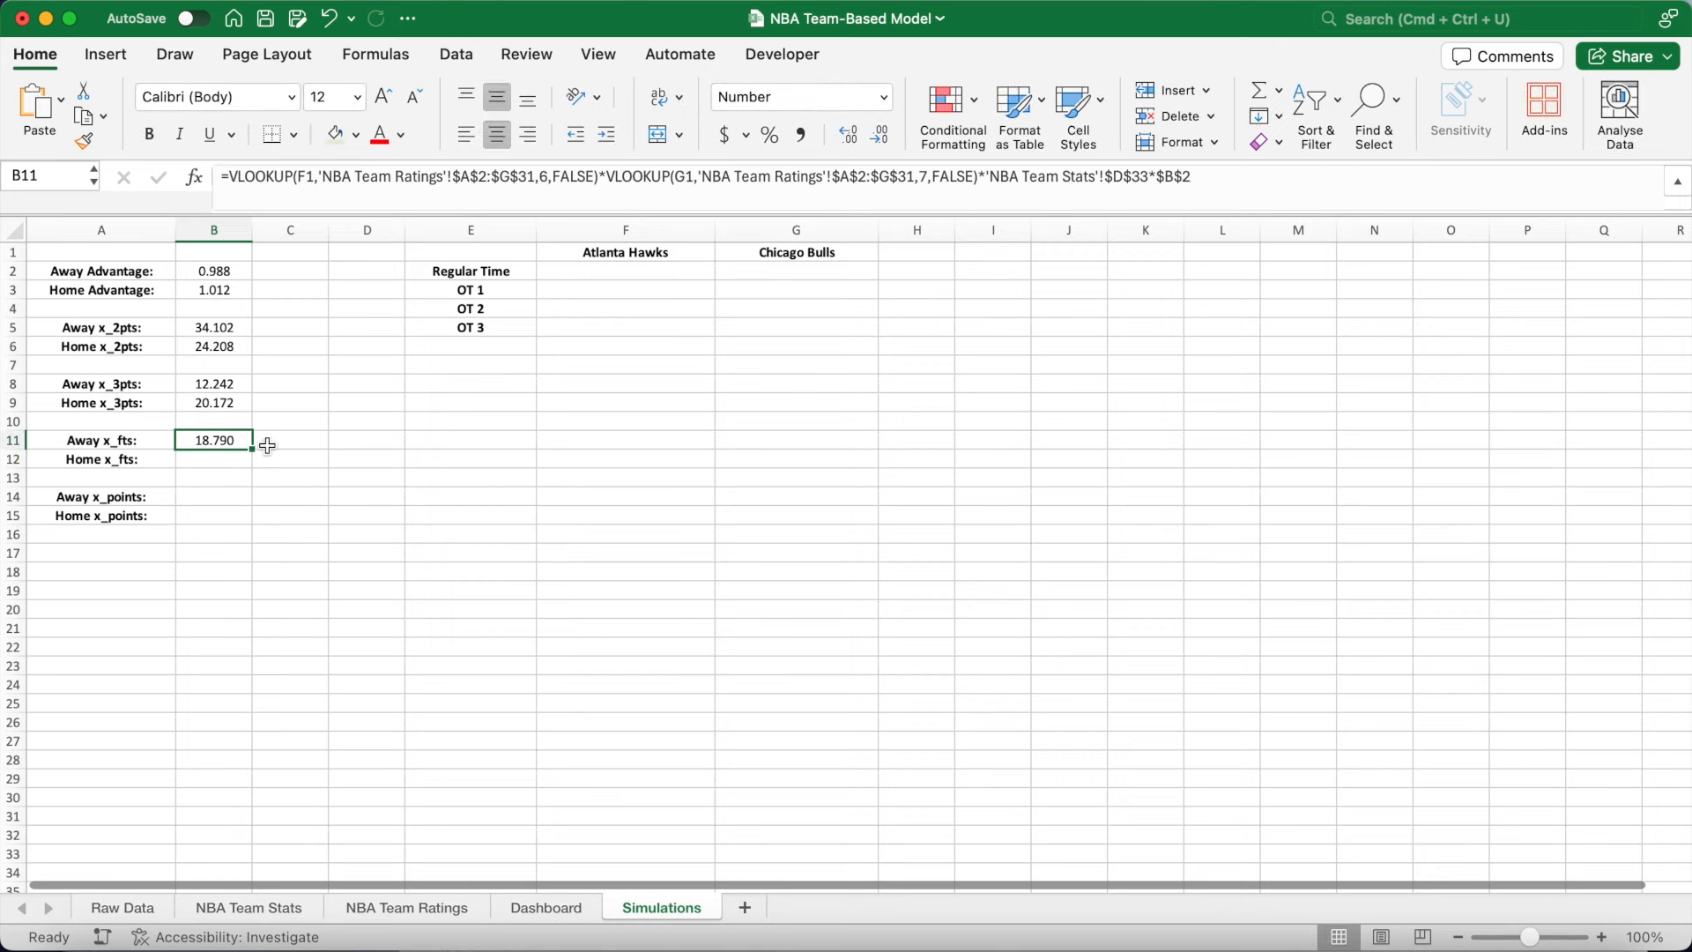
{"action": "left_click", "coordinate": [1194, 178]}
{"action": "left_click_drag", "start_coordinate": [239, 177], "coordinate": [193, 176]}
{"action": "key", "text": "super+c"}
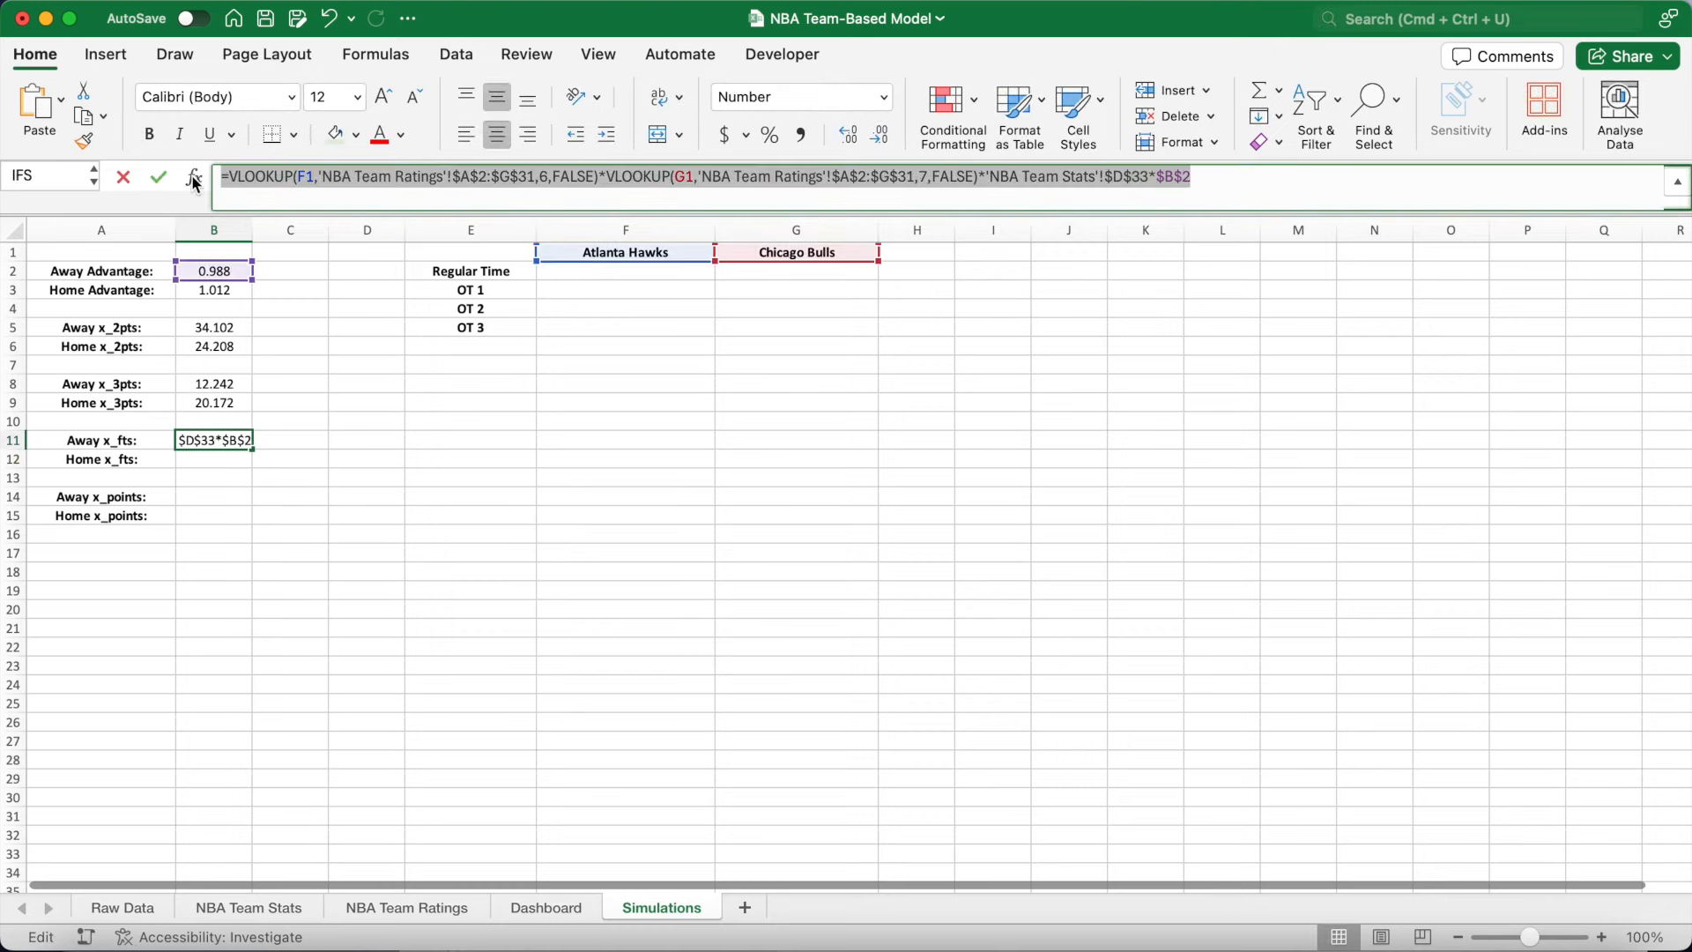
{"action": "key", "text": "Return"}
{"action": "left_click", "coordinate": [239, 183]}
{"action": "key", "text": "super+v"}
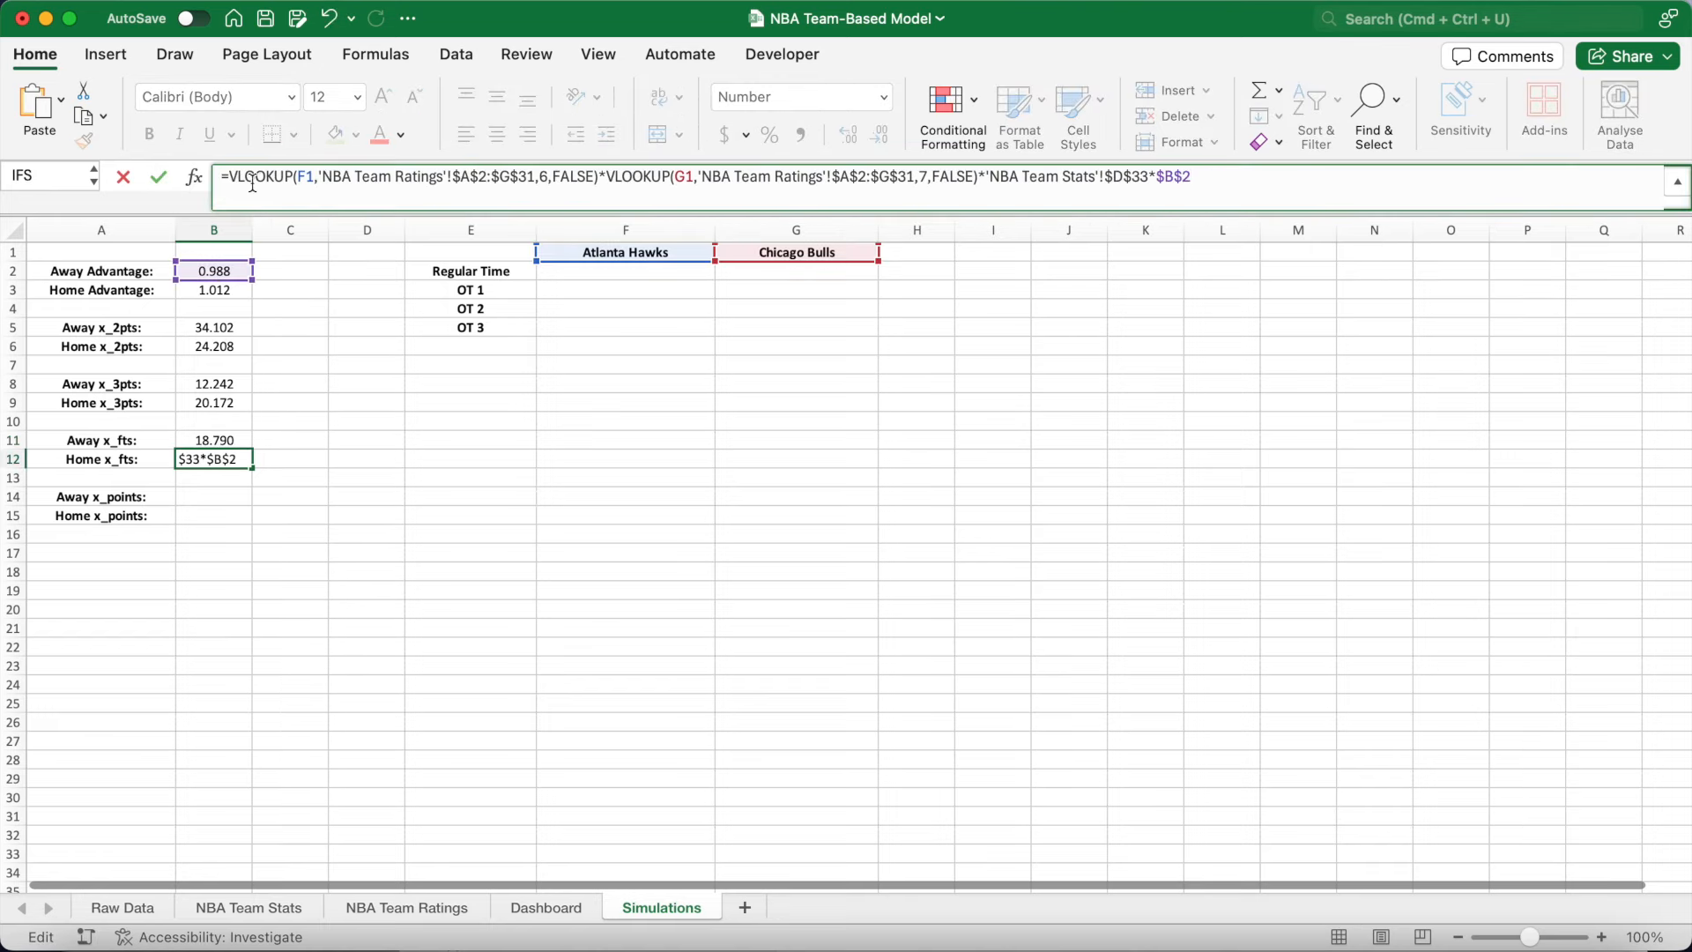
Adapt the Home x_fts formula to look up G1 first and F1 second, multiply by Home Advantage B3, and enter it.
{"action": "double_click", "coordinate": [304, 178]}
{"action": "type", "text": "G1"}
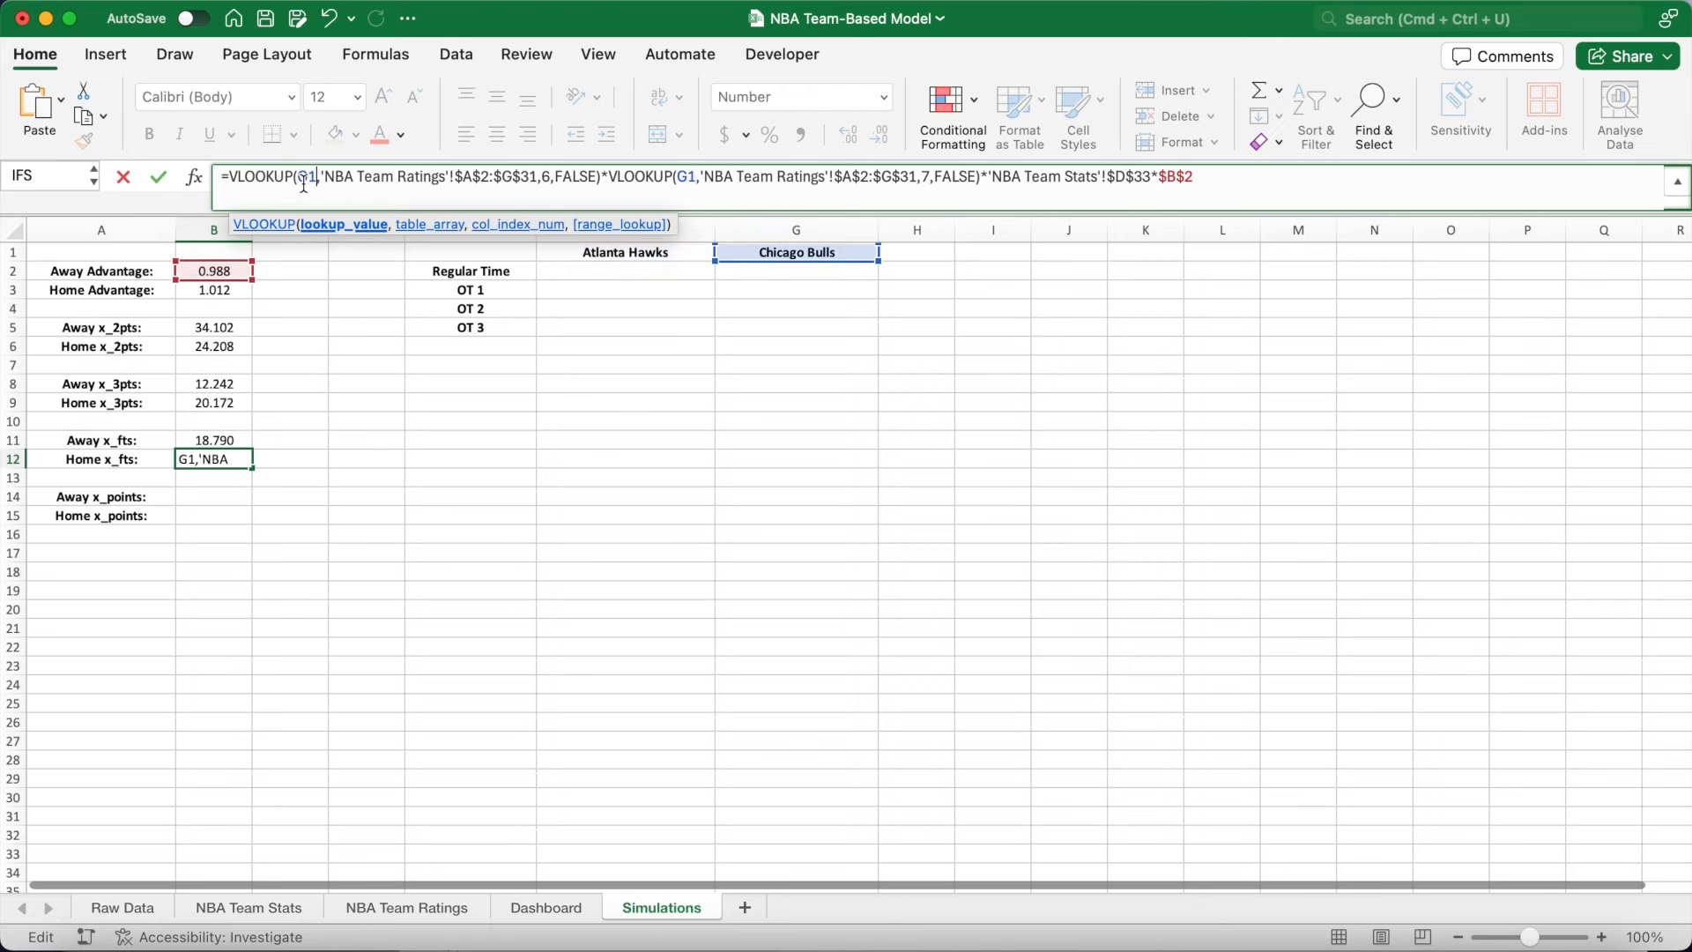
{"action": "double_click", "coordinate": [687, 176]}
{"action": "type", "text": "F1"}
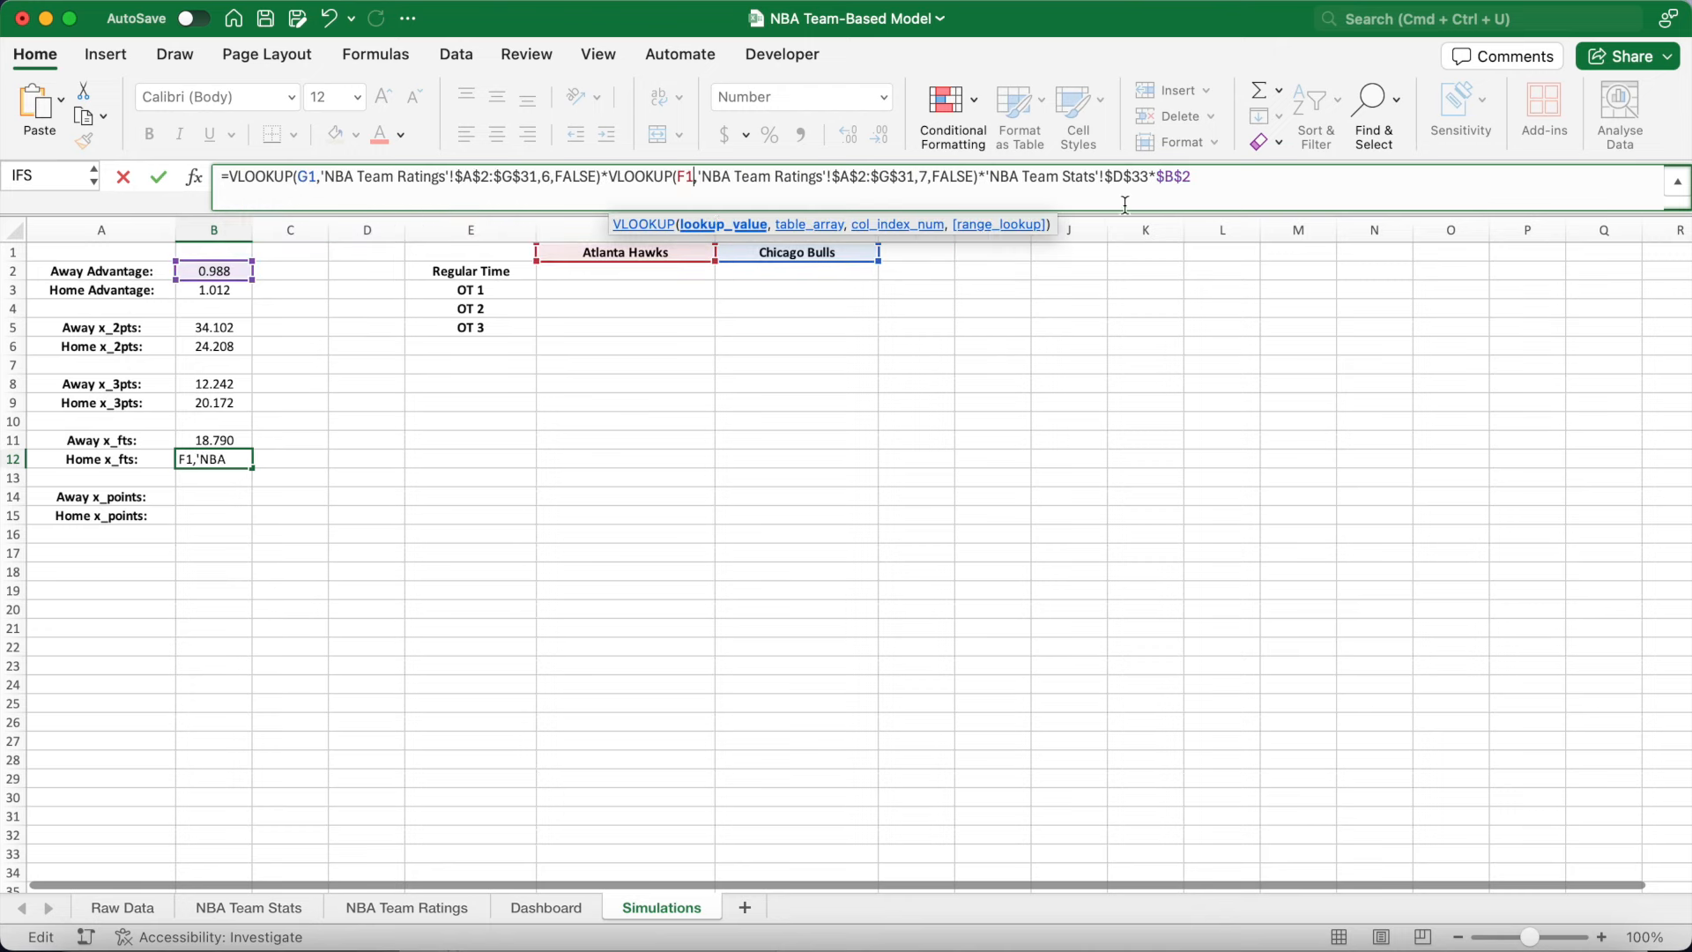
{"action": "double_click", "coordinate": [1174, 178]}
{"action": "left_click", "coordinate": [234, 297]}
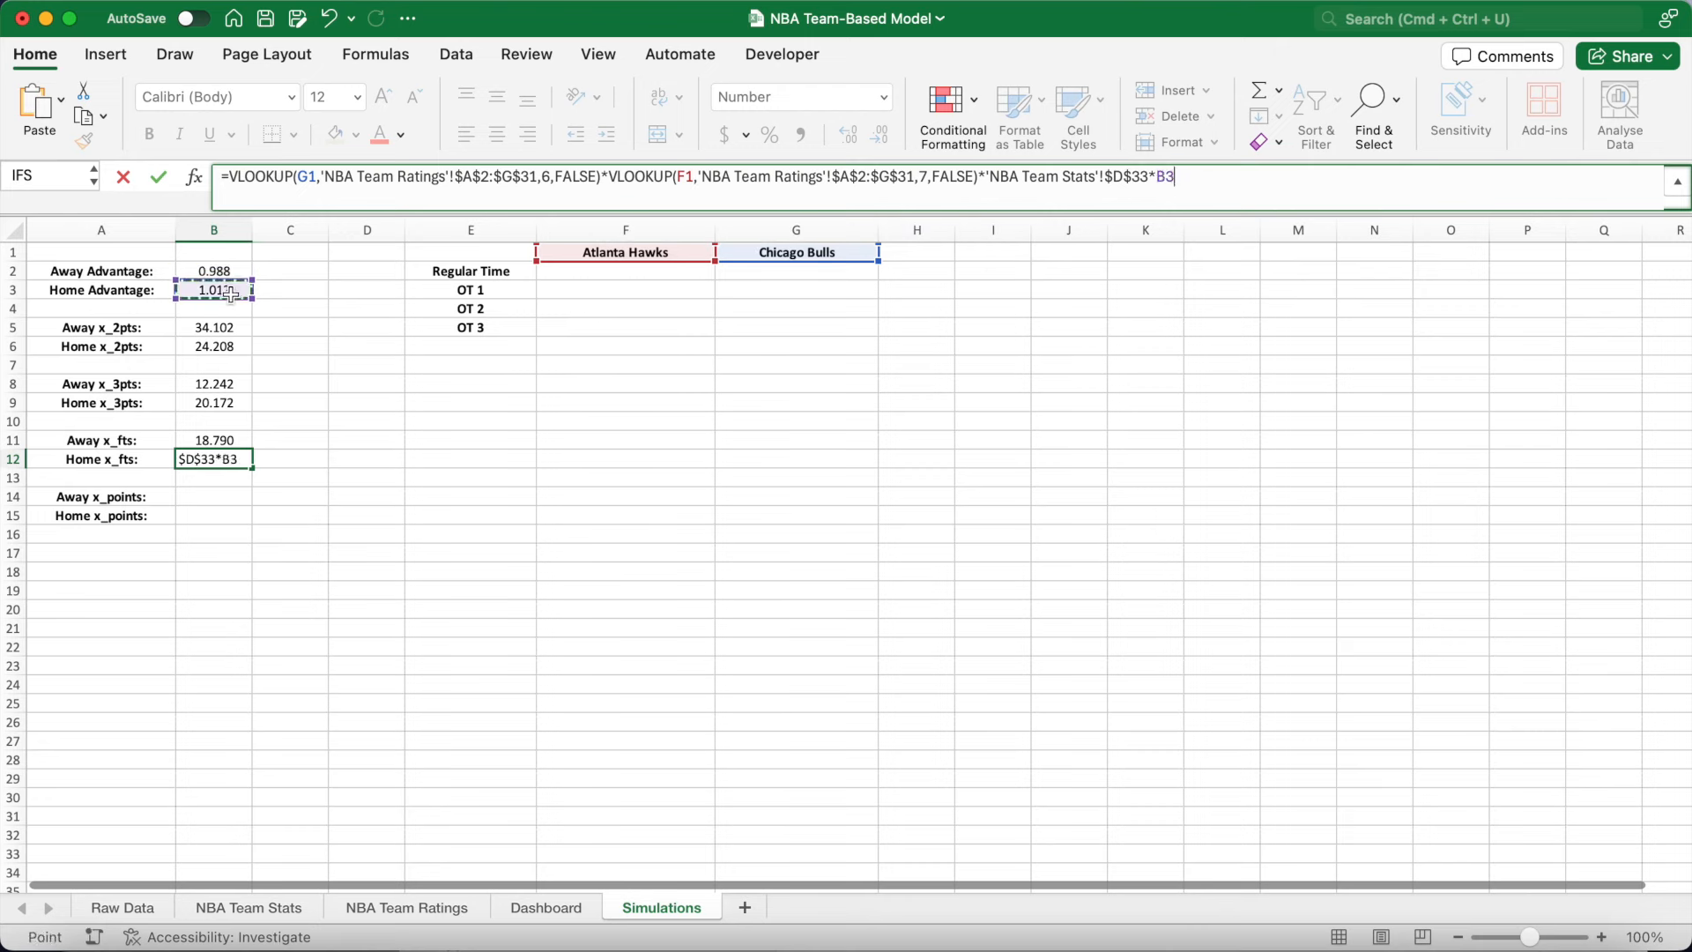
{"action": "key", "text": "Return"}
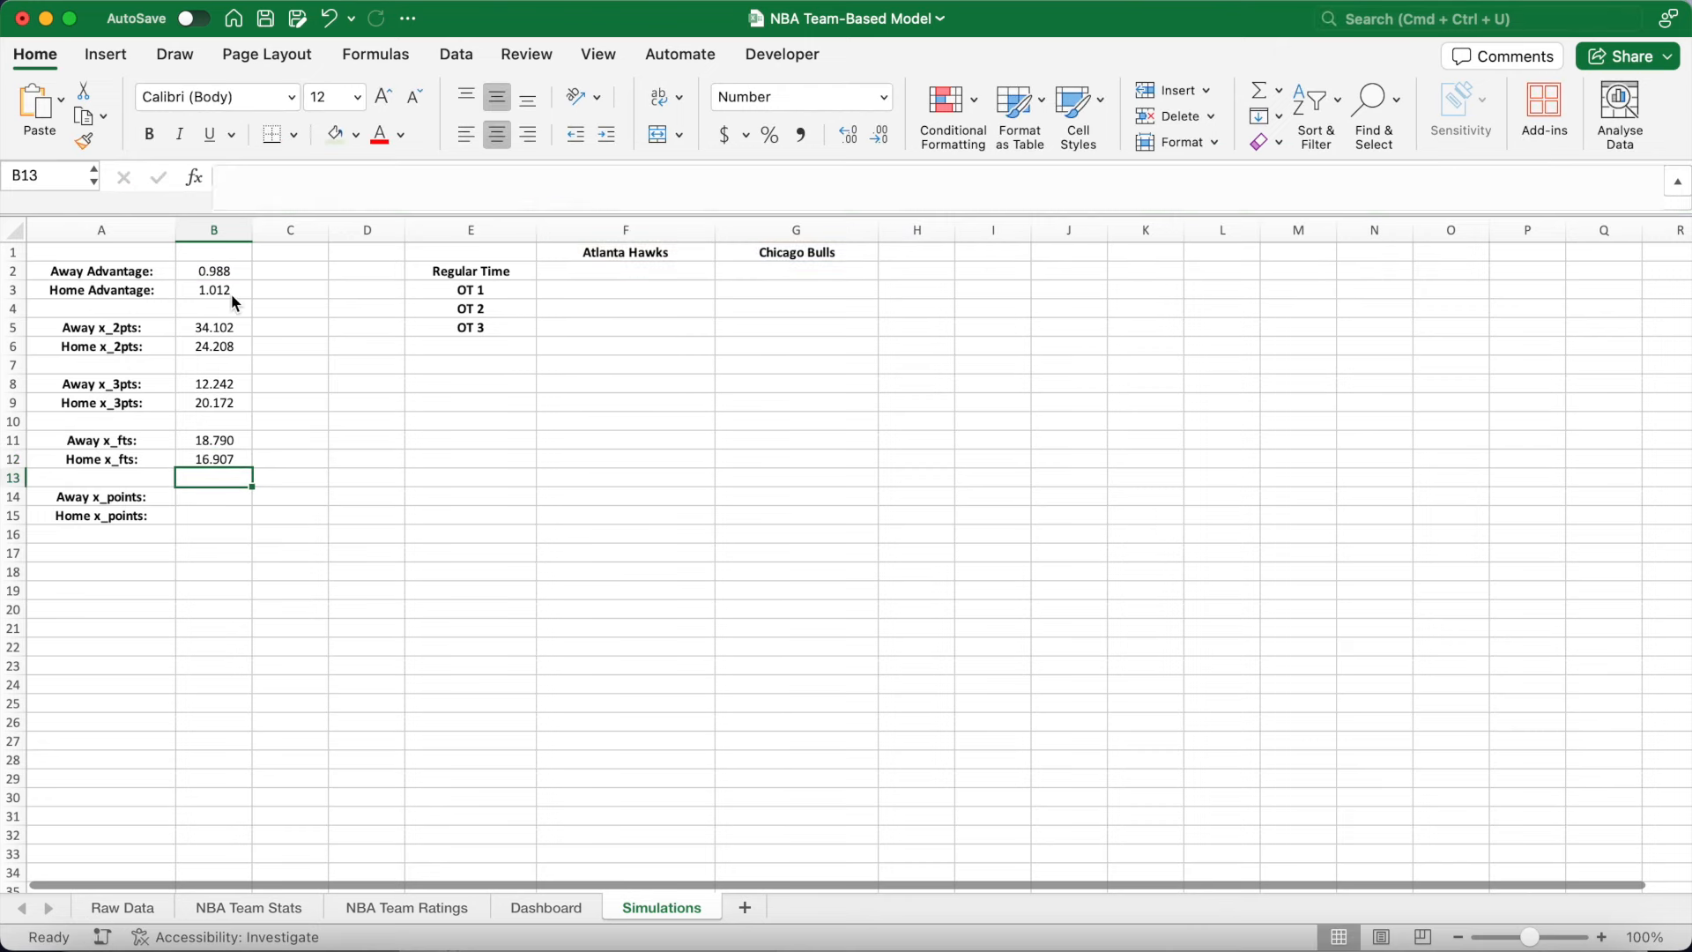
Calculate Away x_points in B14 with the formula =B5*2+B8*3+B11.
{"action": "key", "text": "Down"}
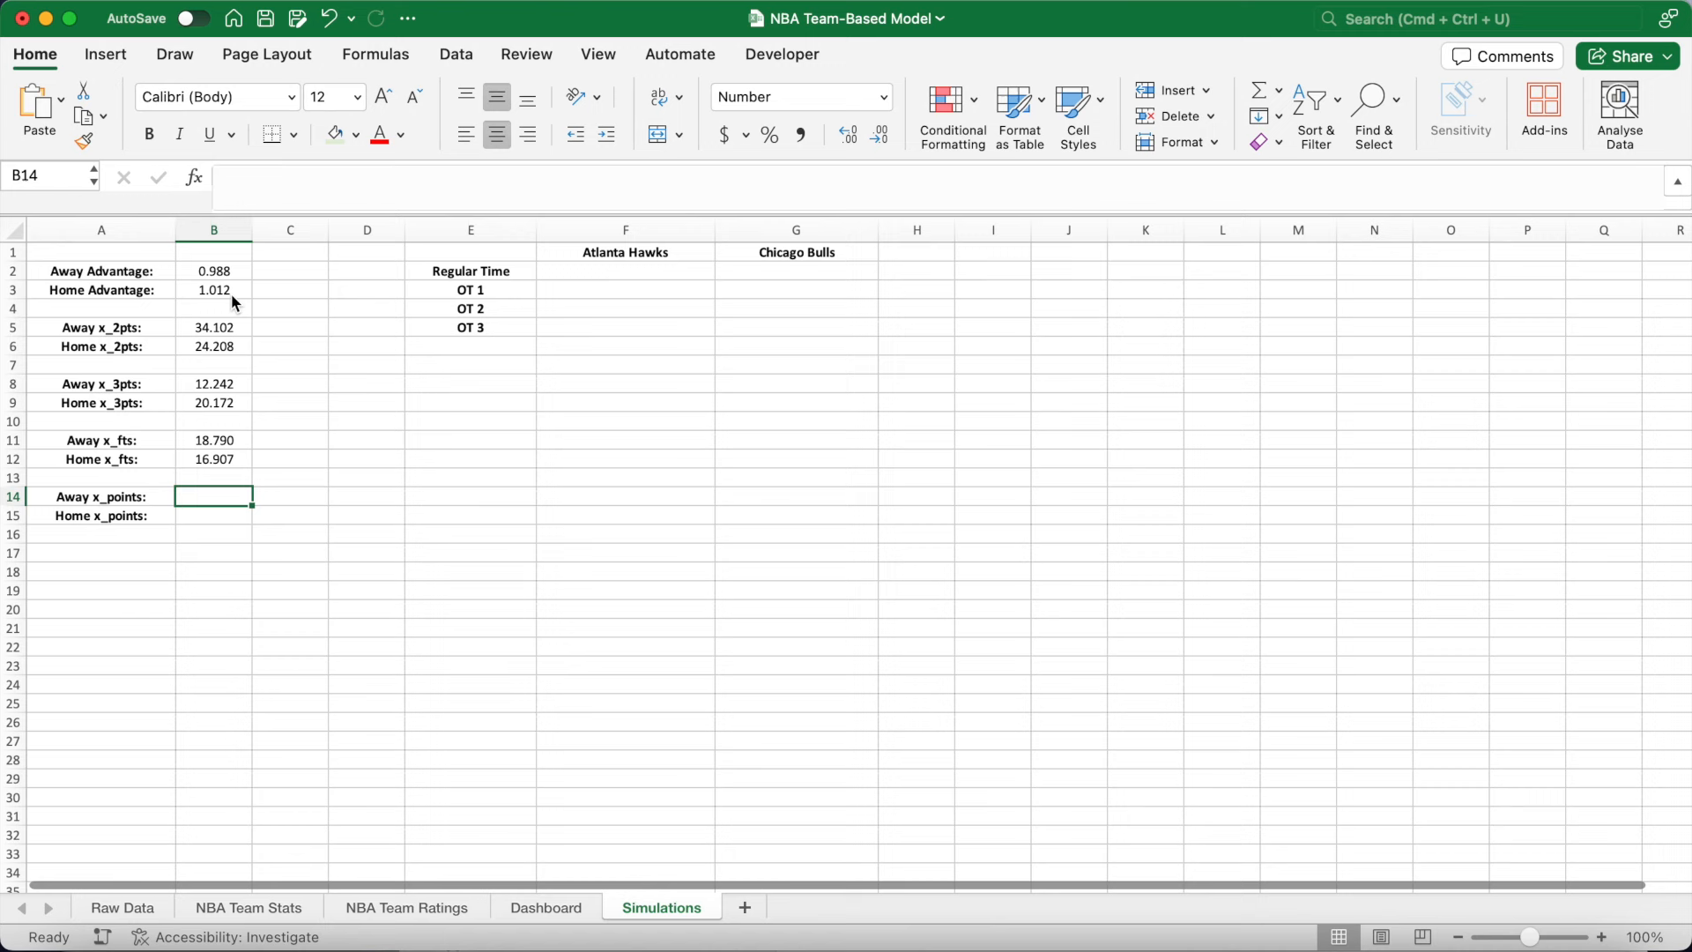
{"action": "type", "text": "="}
{"action": "left_click", "coordinate": [220, 327]}
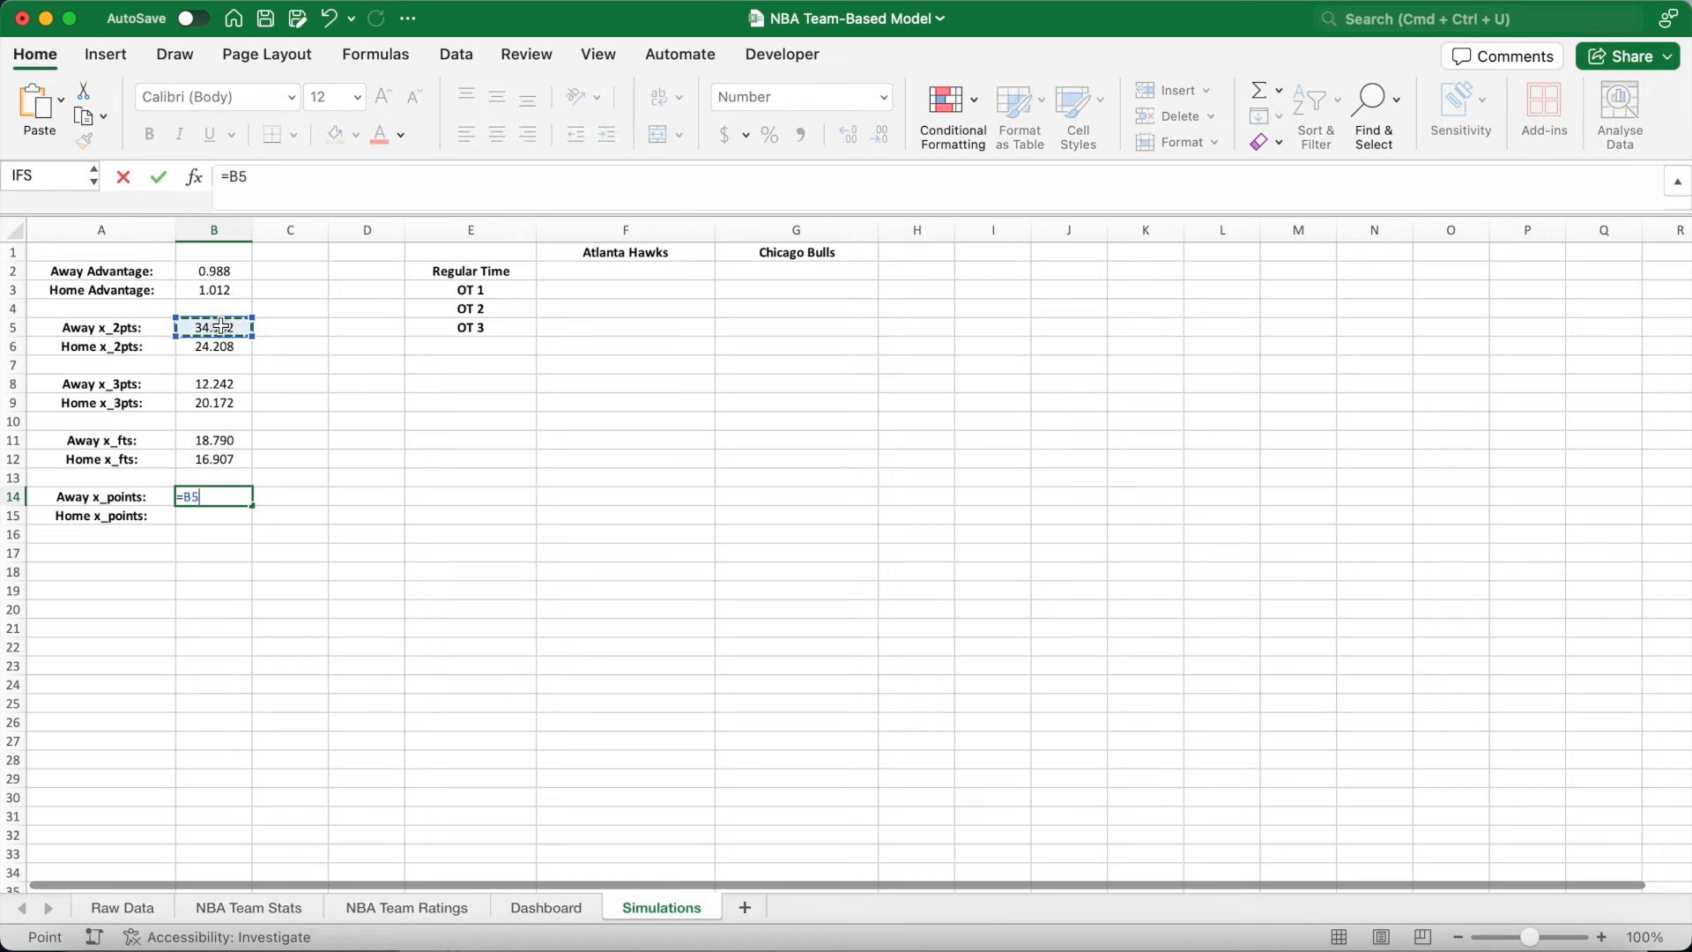
{"action": "type", "text": "*2"}
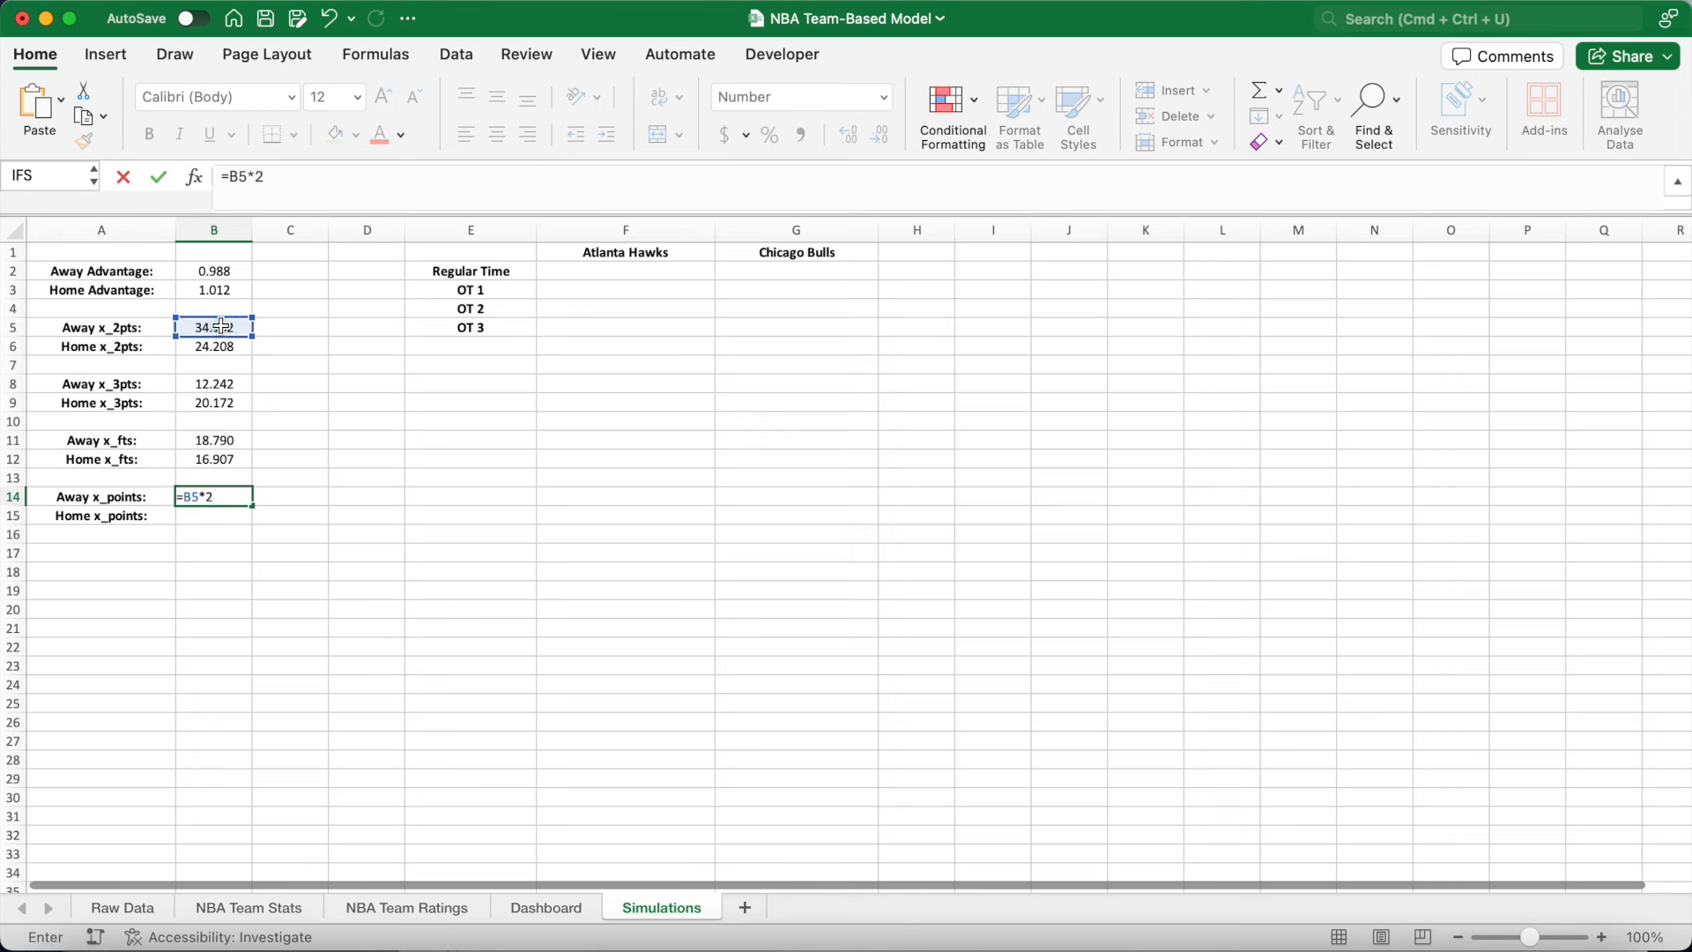
{"action": "type", "text": "+"}
{"action": "left_click", "coordinate": [219, 384]}
{"action": "type", "text": "*3+"}
{"action": "left_click", "coordinate": [254, 441]}
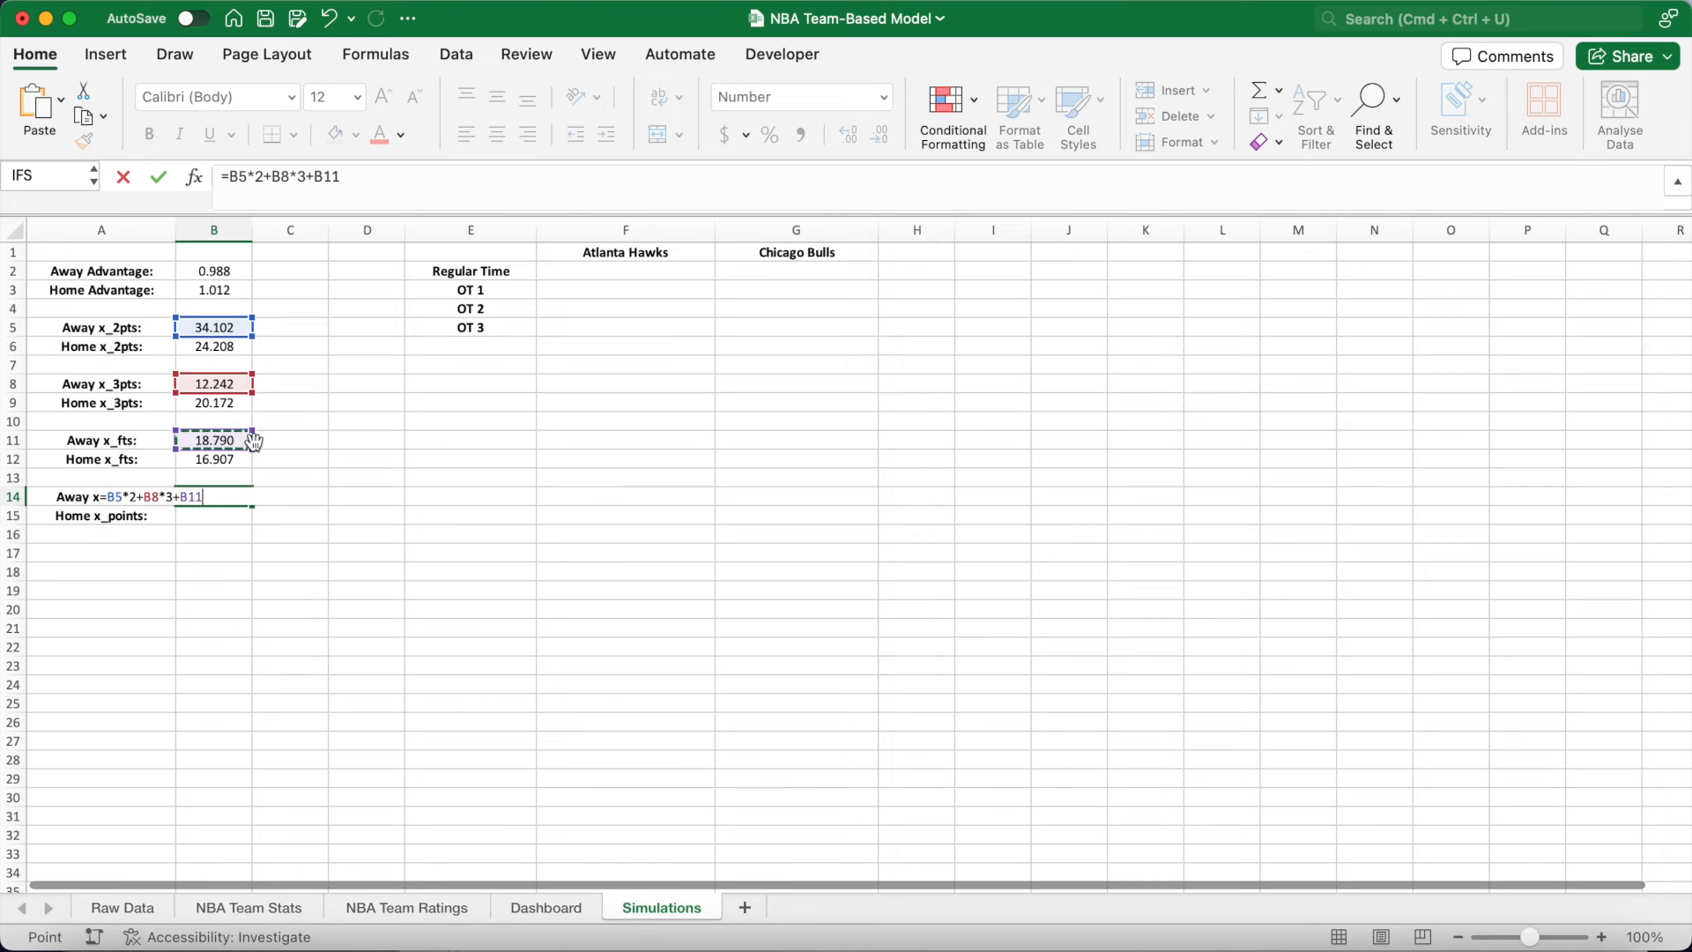
{"action": "key", "text": "Return"}
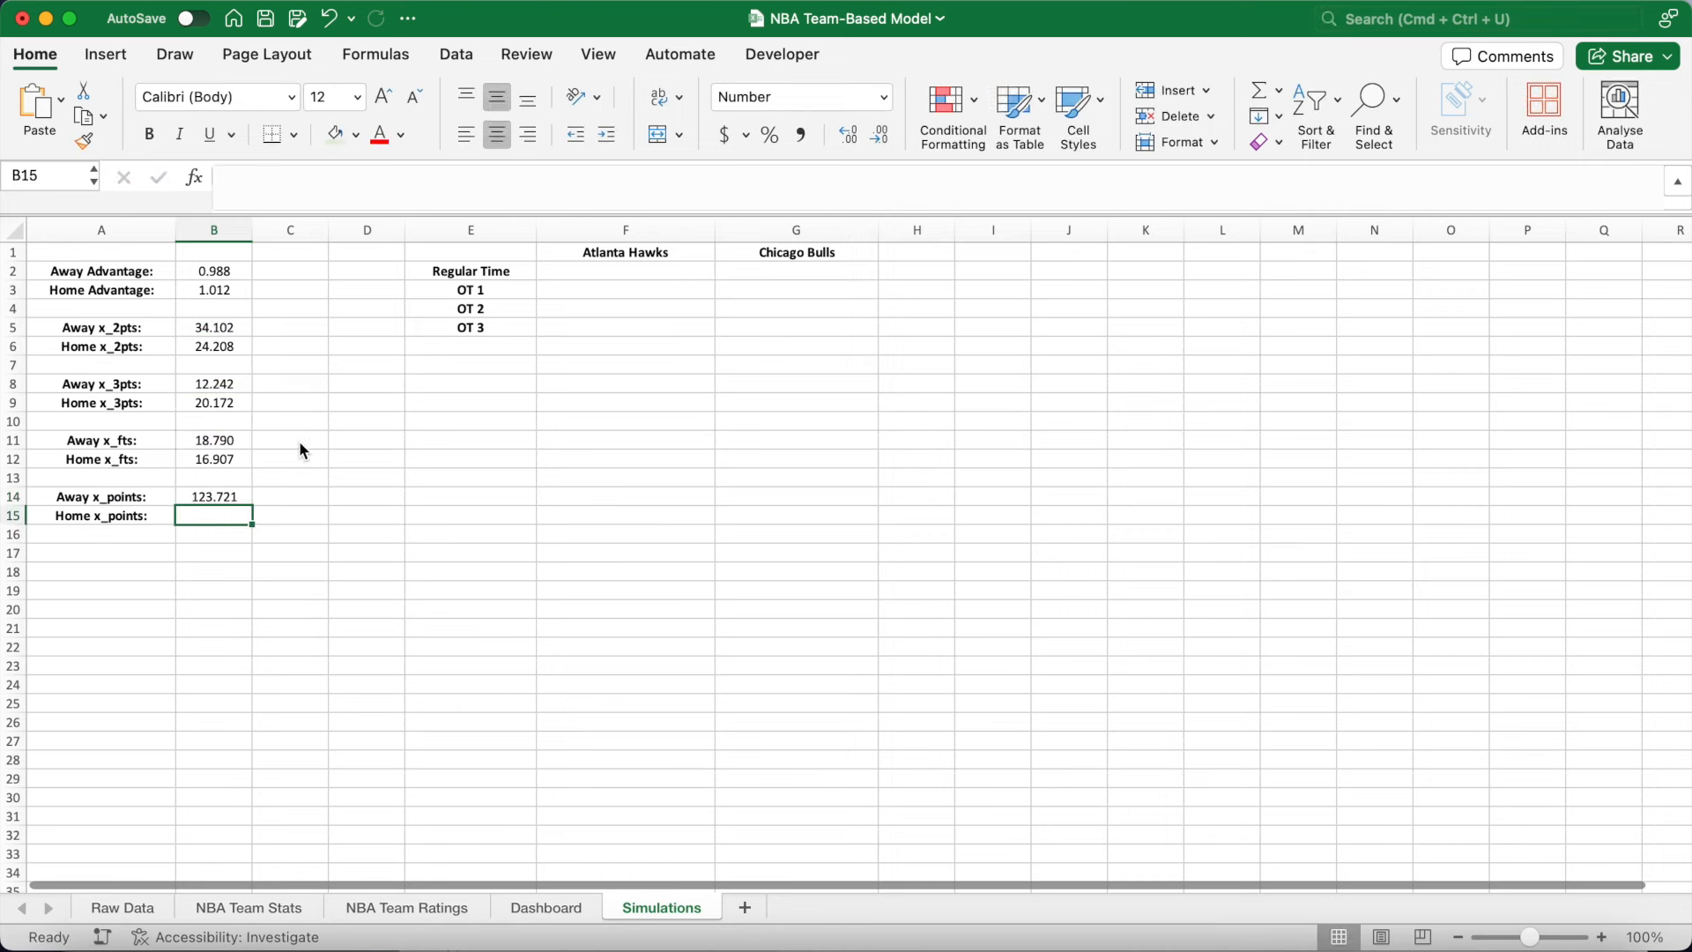
Calculate Home x_points in B15 with the formula =B6*2+B9*3+B12.
{"action": "type", "text": "="}
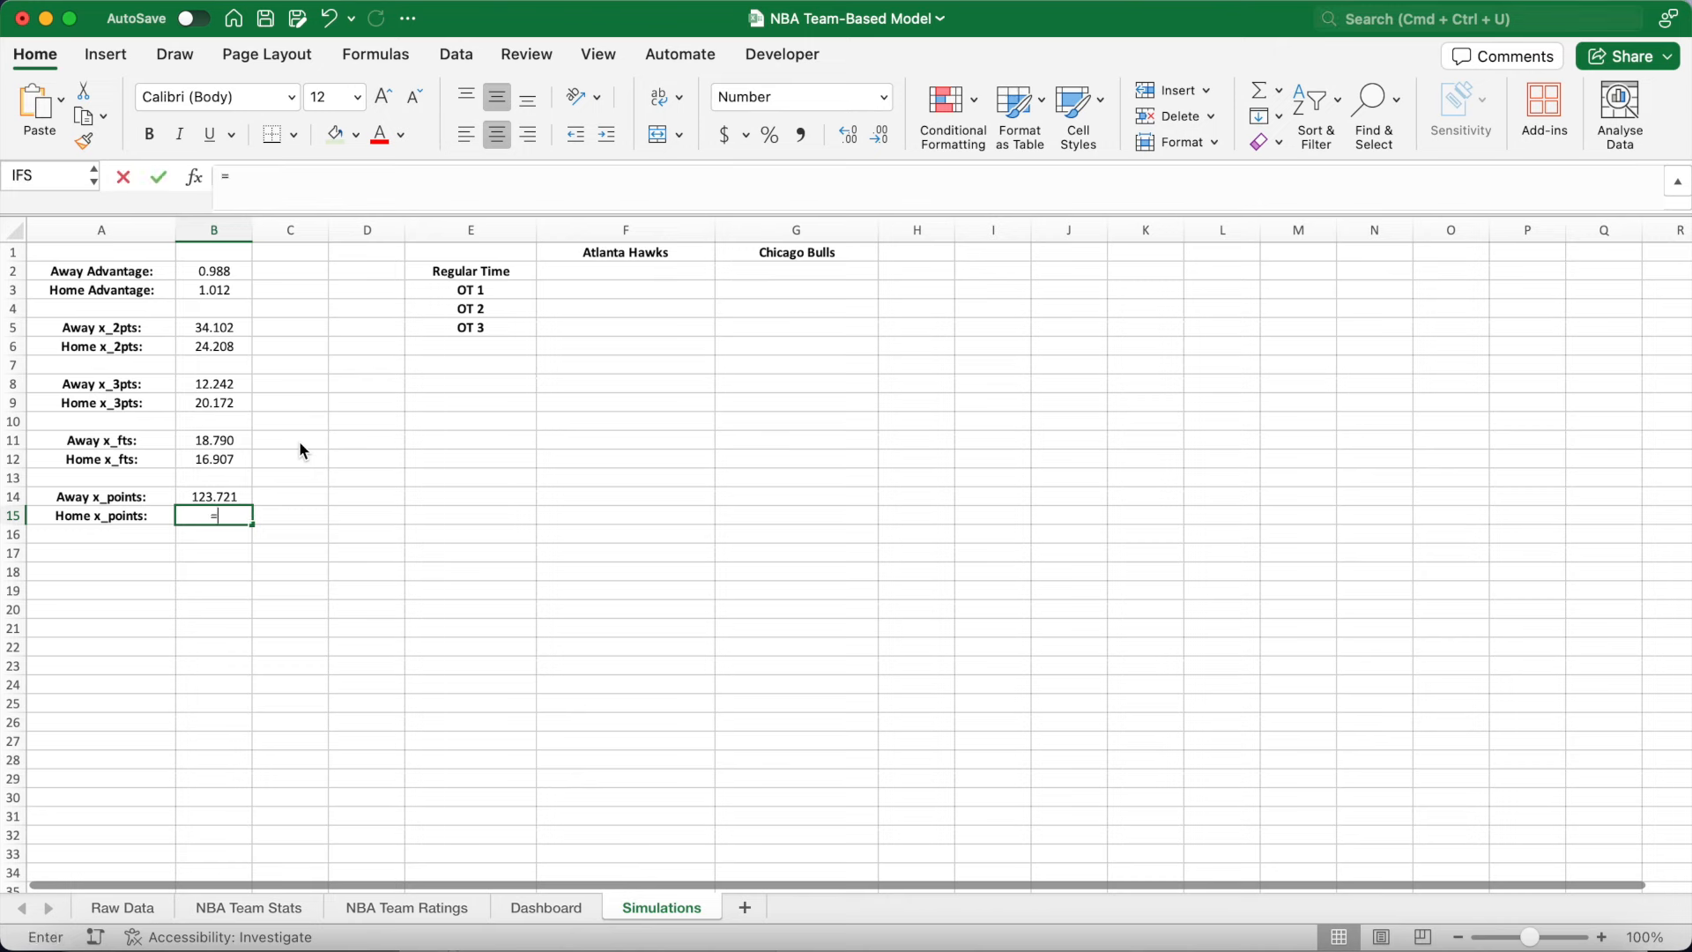
{"action": "left_click", "coordinate": [227, 346]}
{"action": "type", "text": "*"}
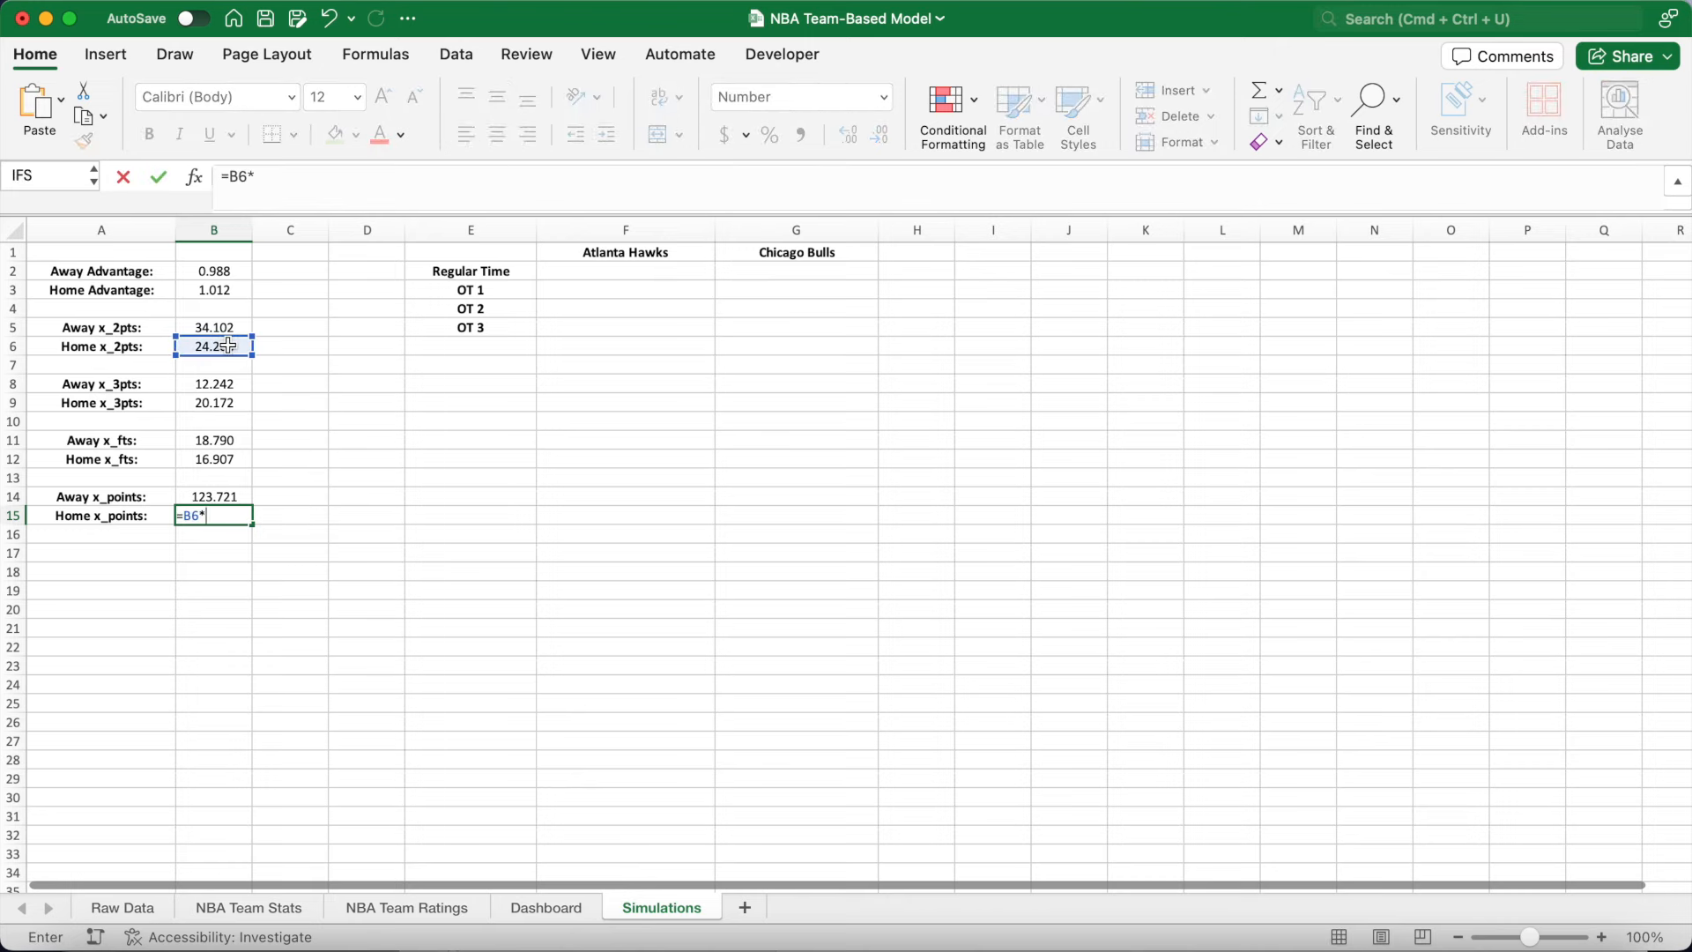
{"action": "type", "text": "2+"}
{"action": "left_click", "coordinate": [227, 403]}
{"action": "type", "text": "*3"}
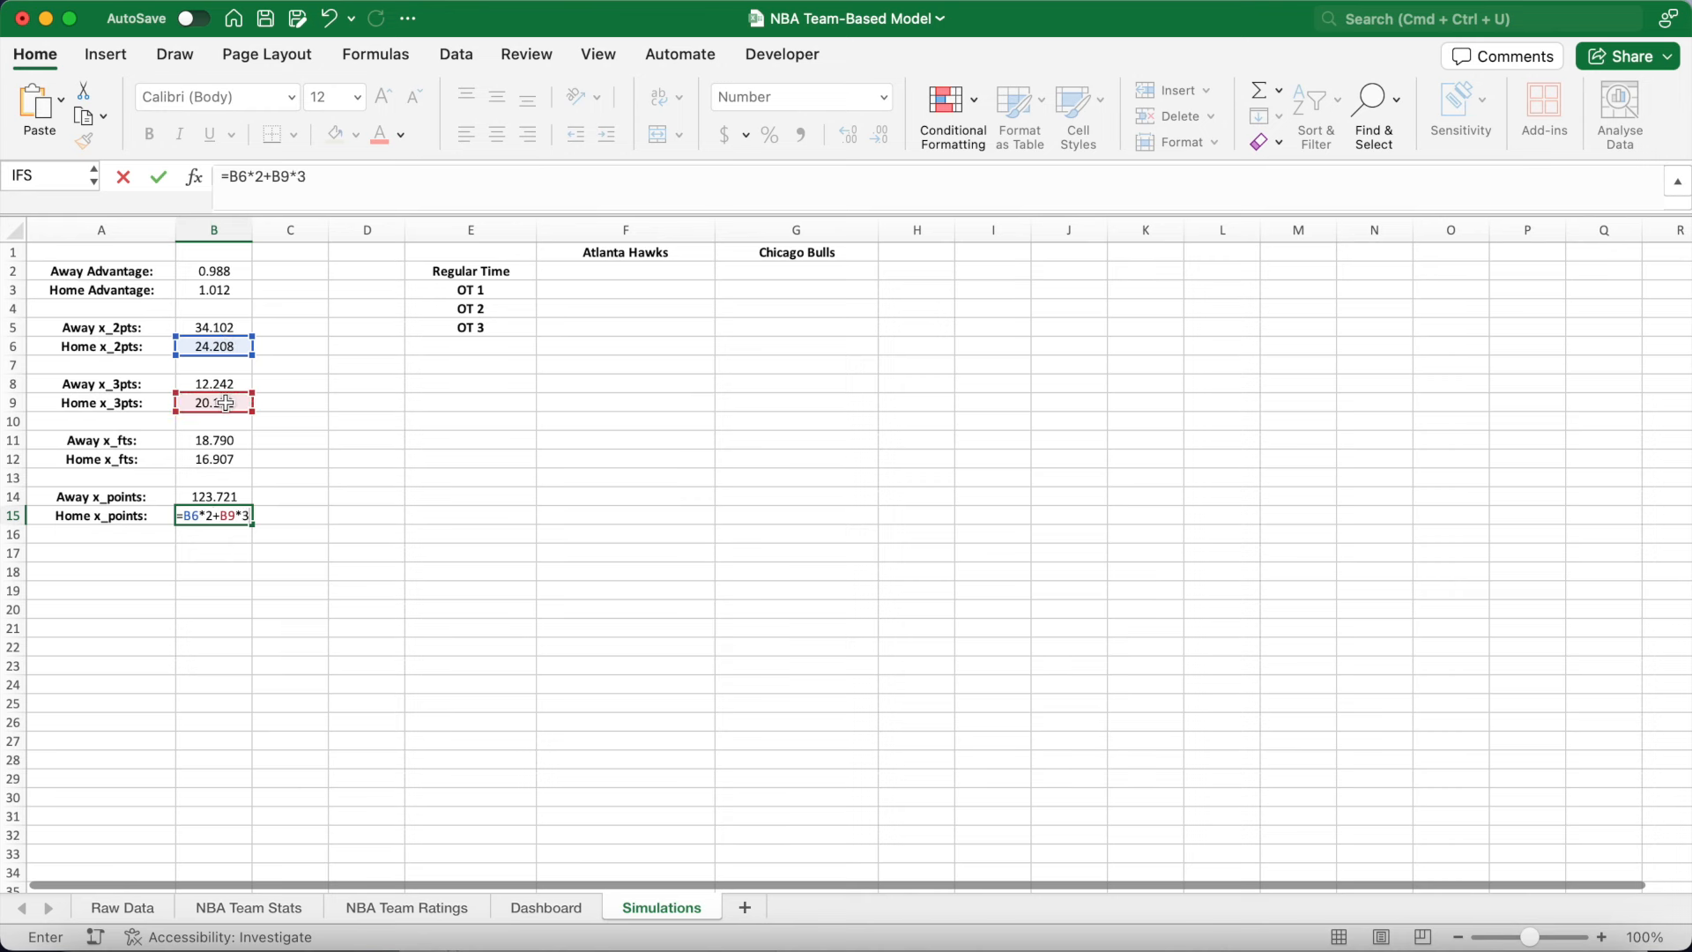
{"action": "type", "text": "+"}
{"action": "left_click", "coordinate": [227, 459]}
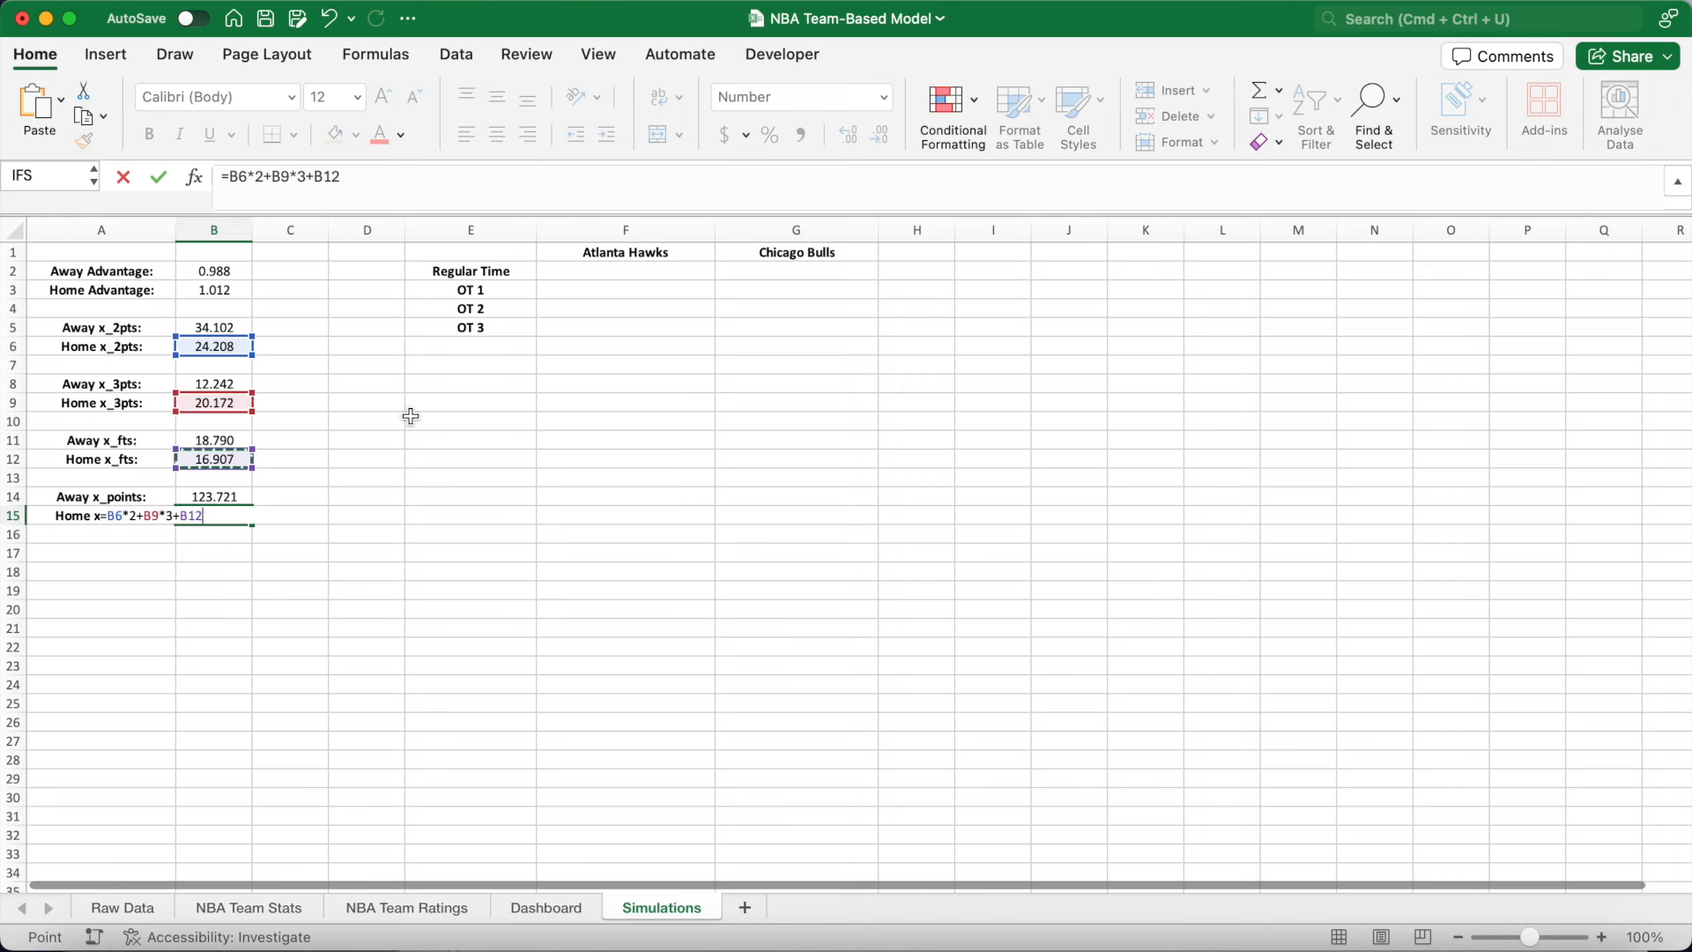
{"action": "key", "text": "Return"}
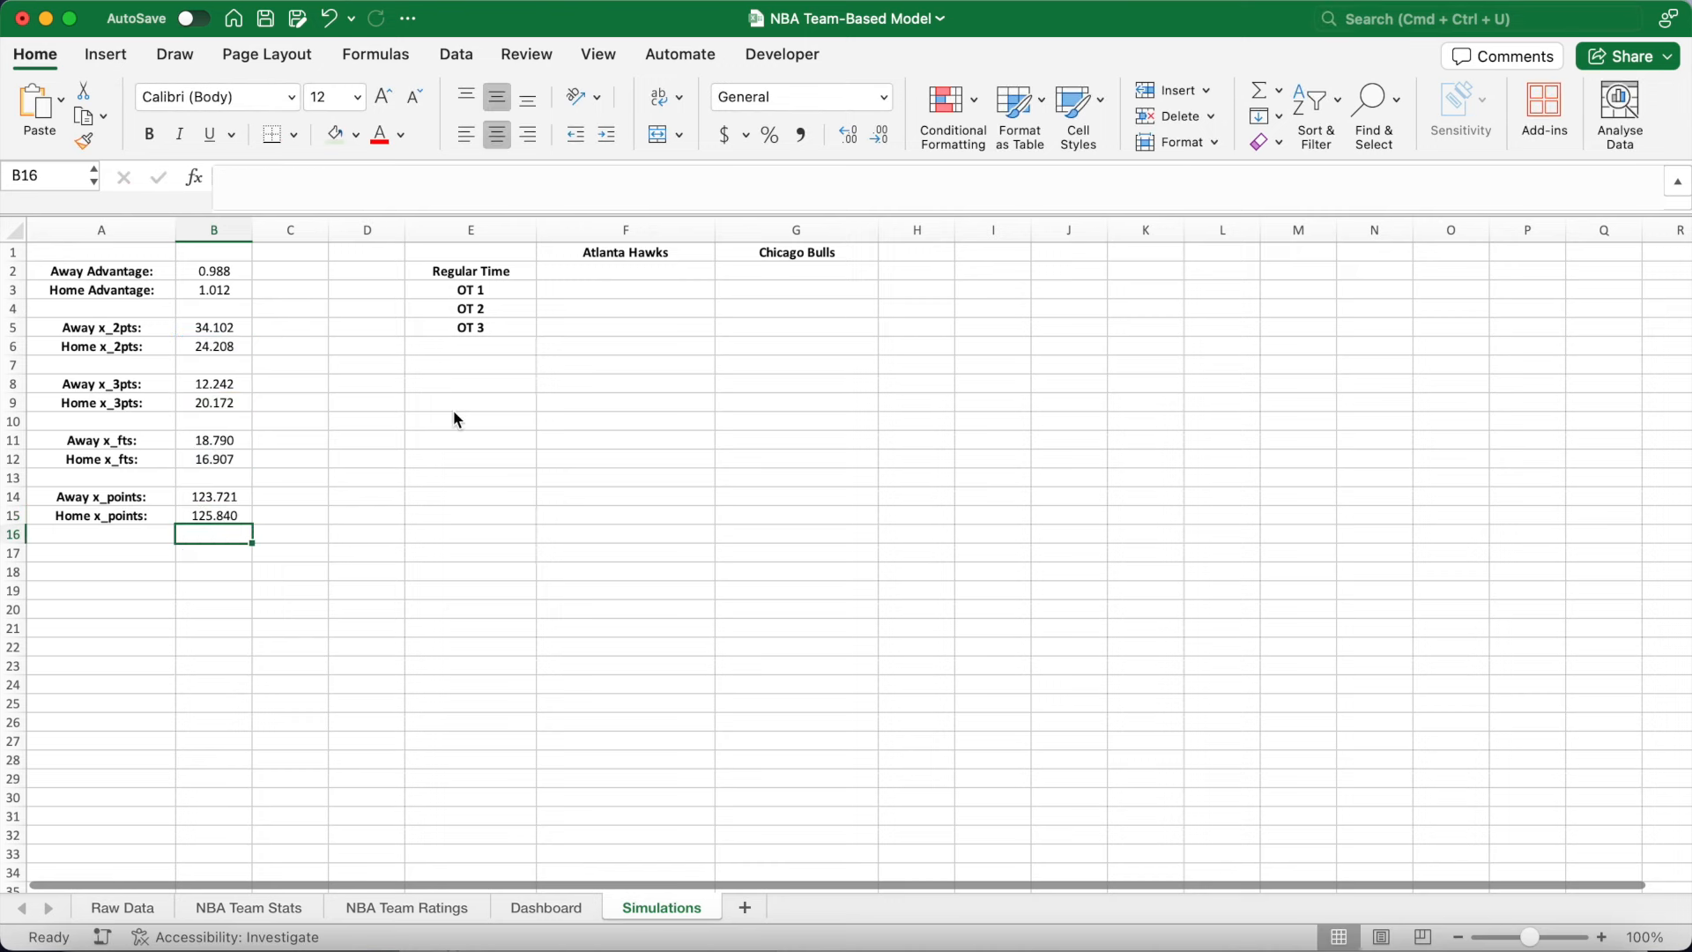
Reduce the Away and Home x_points values in B14:B15 to two decimal places.
{"action": "left_click_drag", "start_coordinate": [231, 496], "coordinate": [231, 515]}
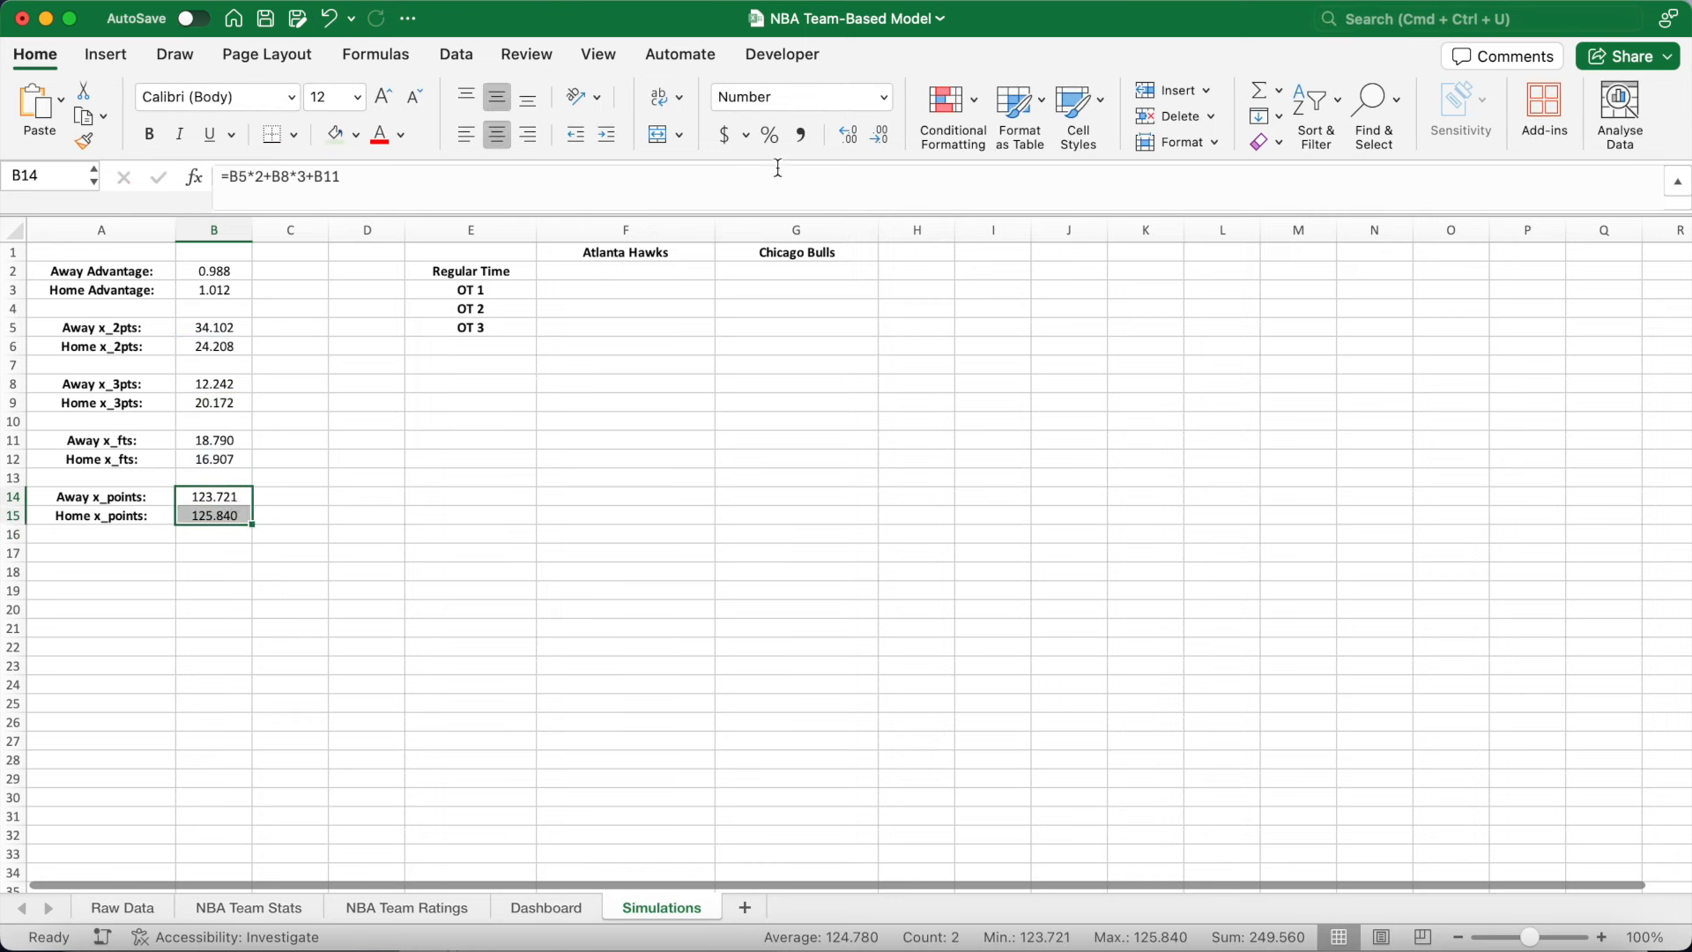
{"action": "left_click", "coordinate": [879, 137]}
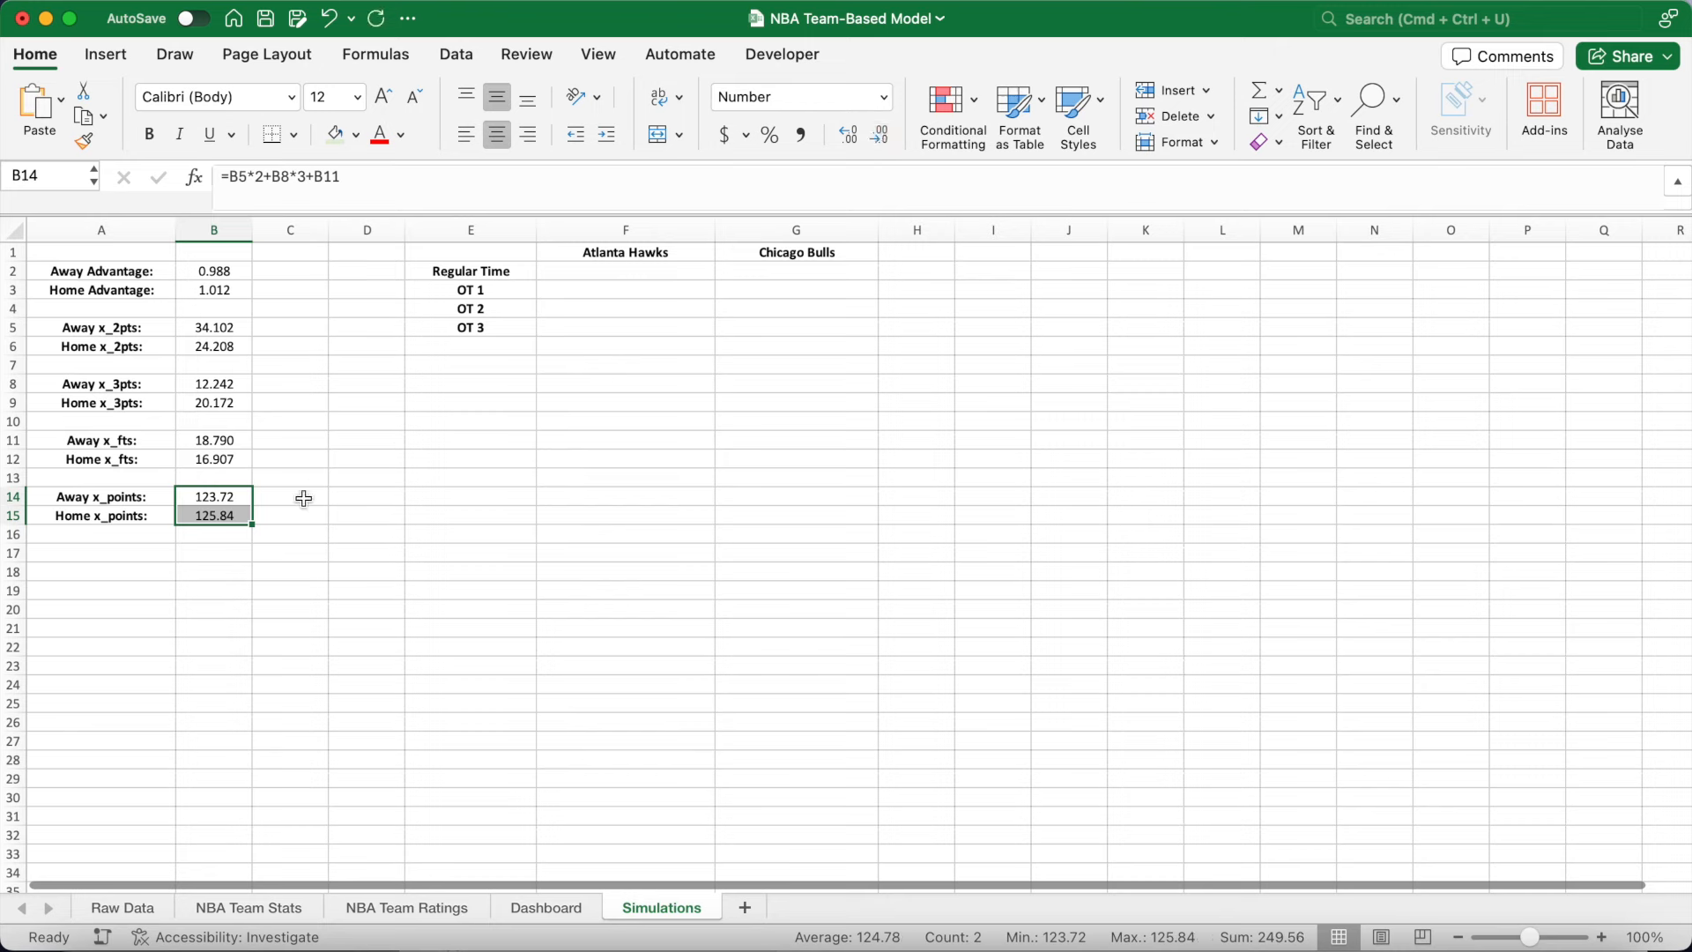
{"action": "left_click", "coordinate": [236, 515]}
{"action": "left_click", "coordinate": [228, 497]}
{"action": "left_click", "coordinate": [228, 515]}
{"action": "left_click", "coordinate": [290, 516]}
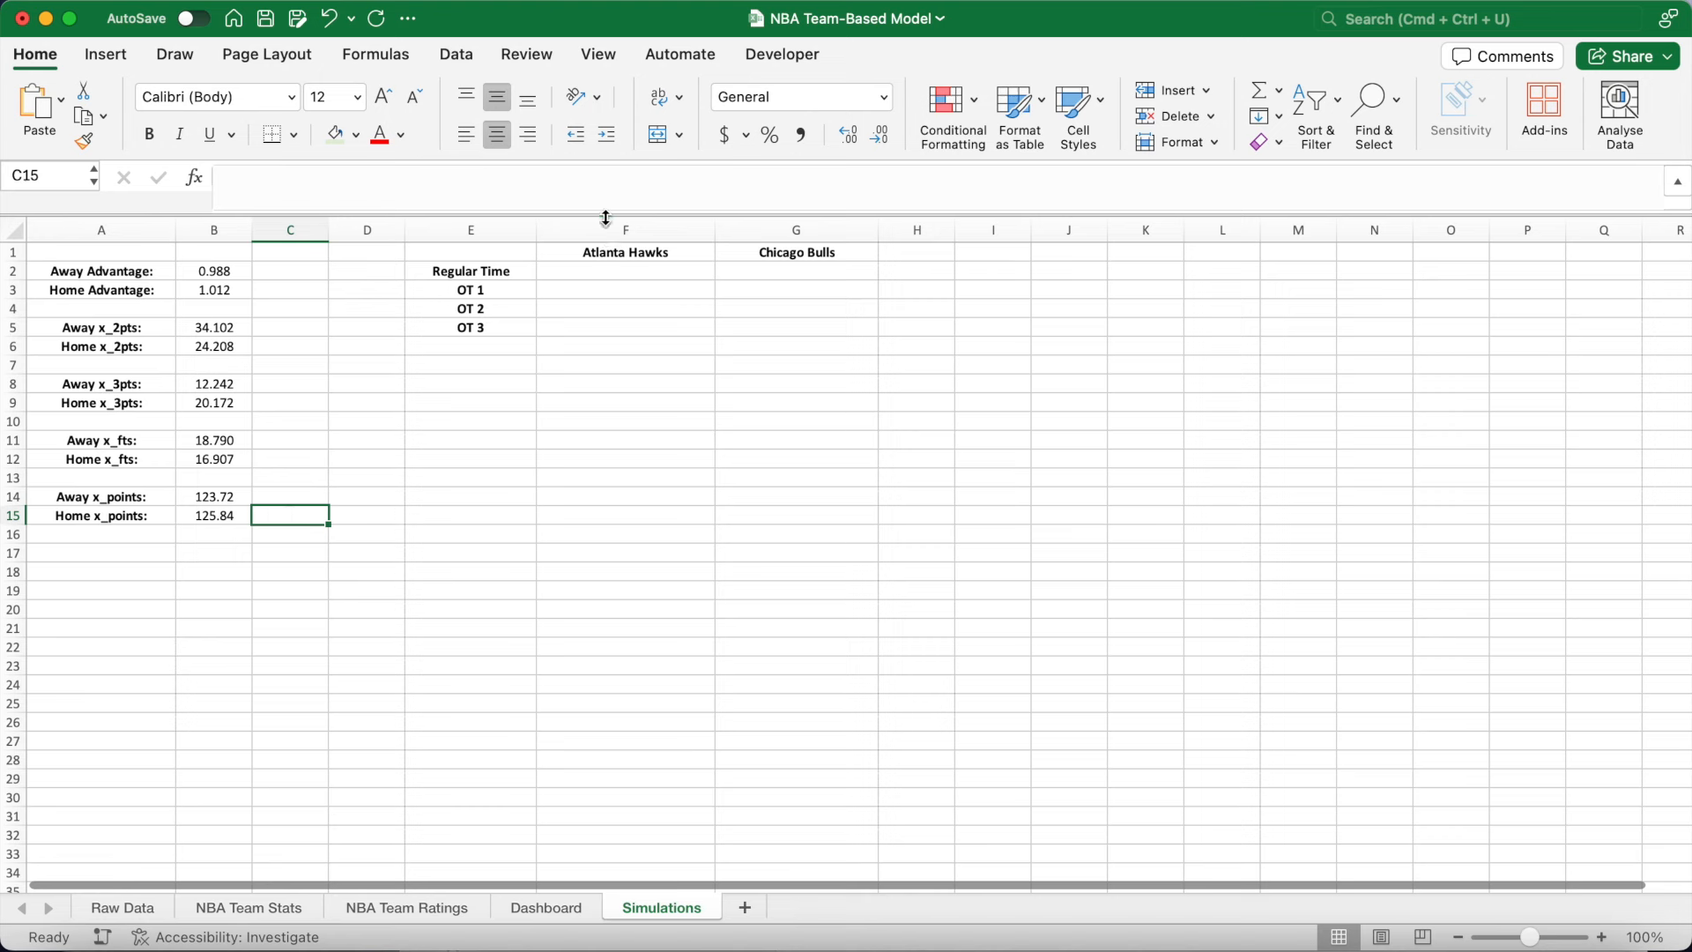
Begin the Atlanta Hawks Regular Time formula in F2 with the two-pointer term =BINOM.INV(10000,$B$5/10000,RAND()).
{"action": "left_click", "coordinate": [608, 269]}
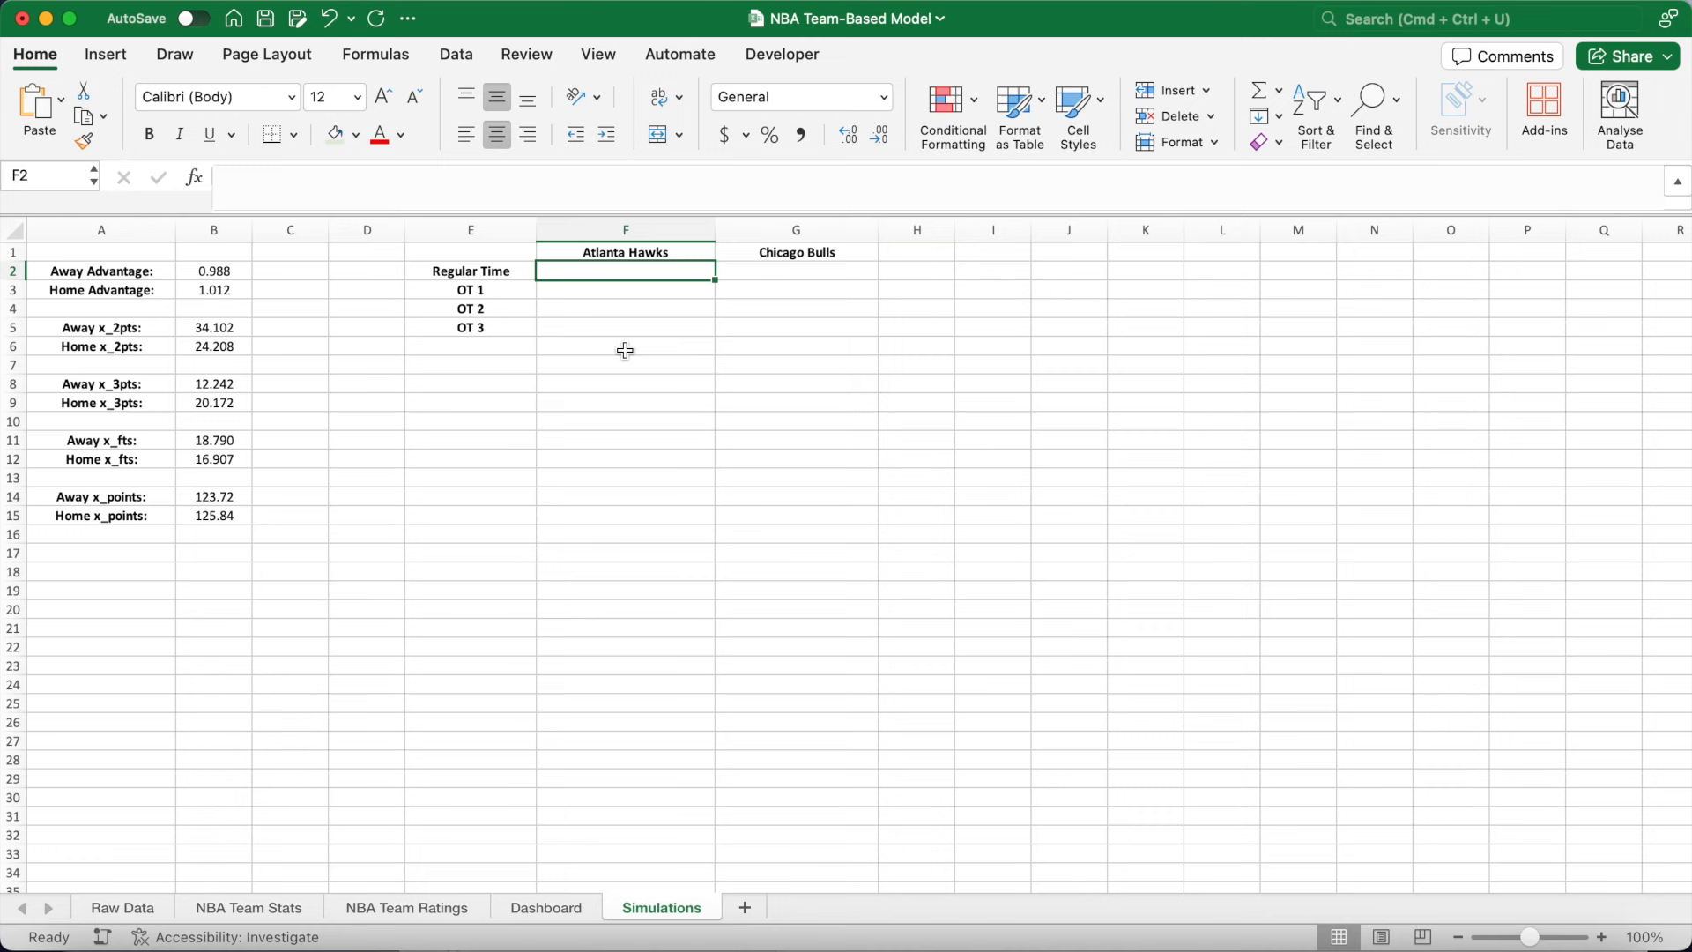
{"action": "left_click", "coordinate": [504, 189]}
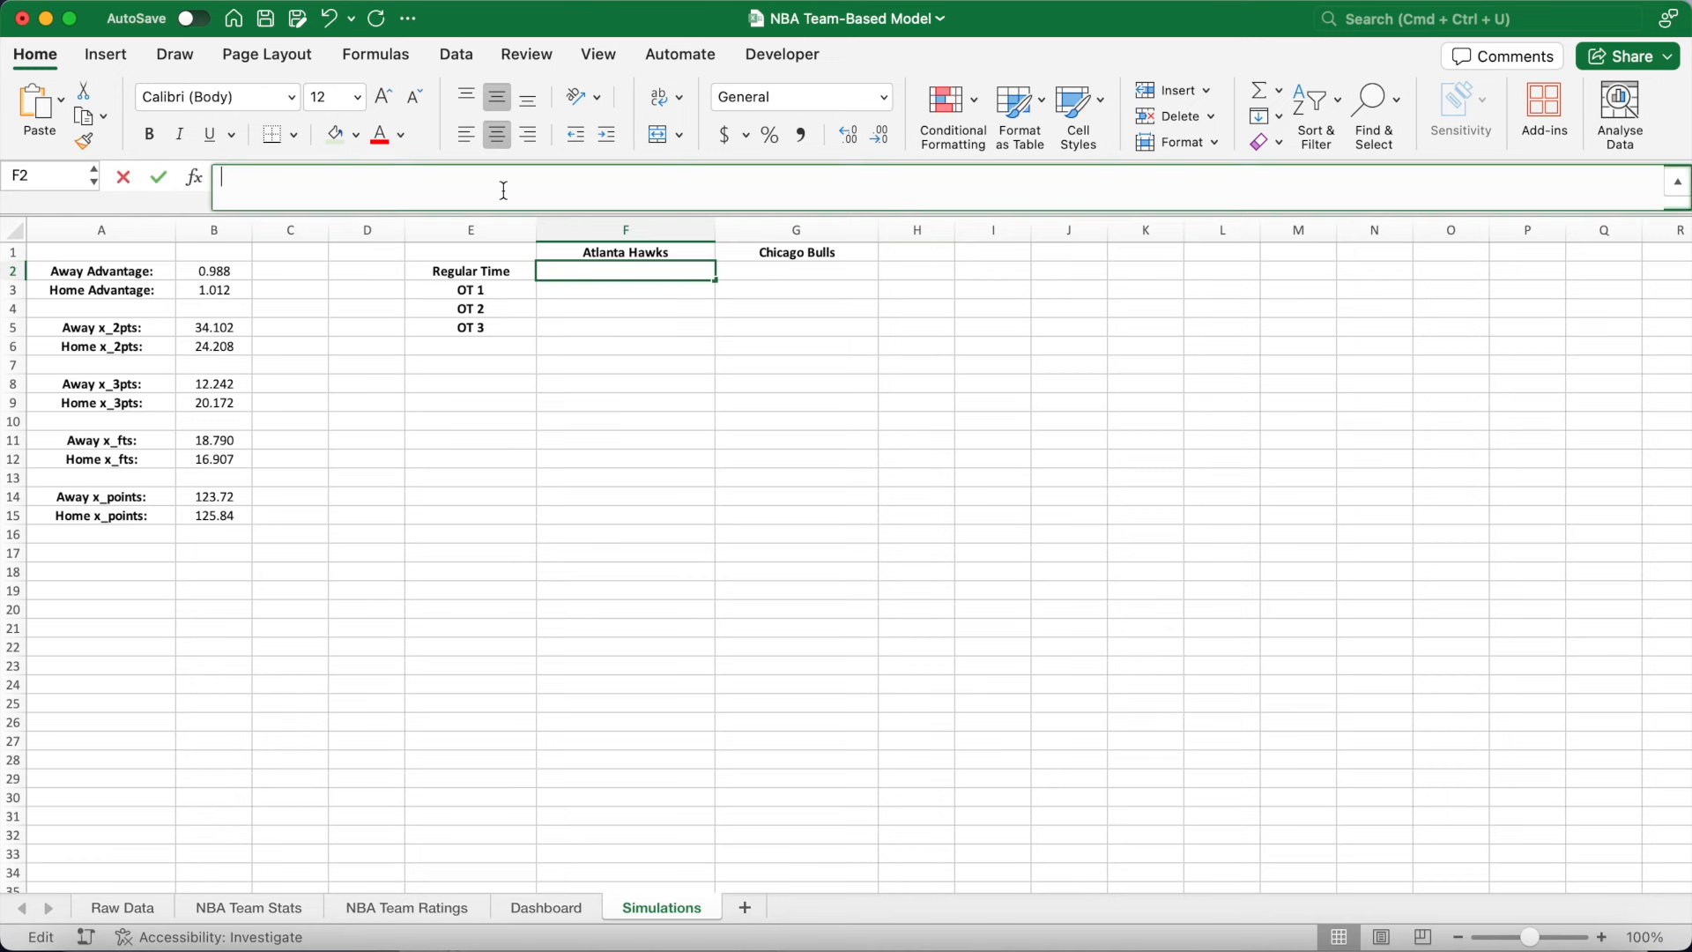
{"action": "type", "text": "=BINOM"}
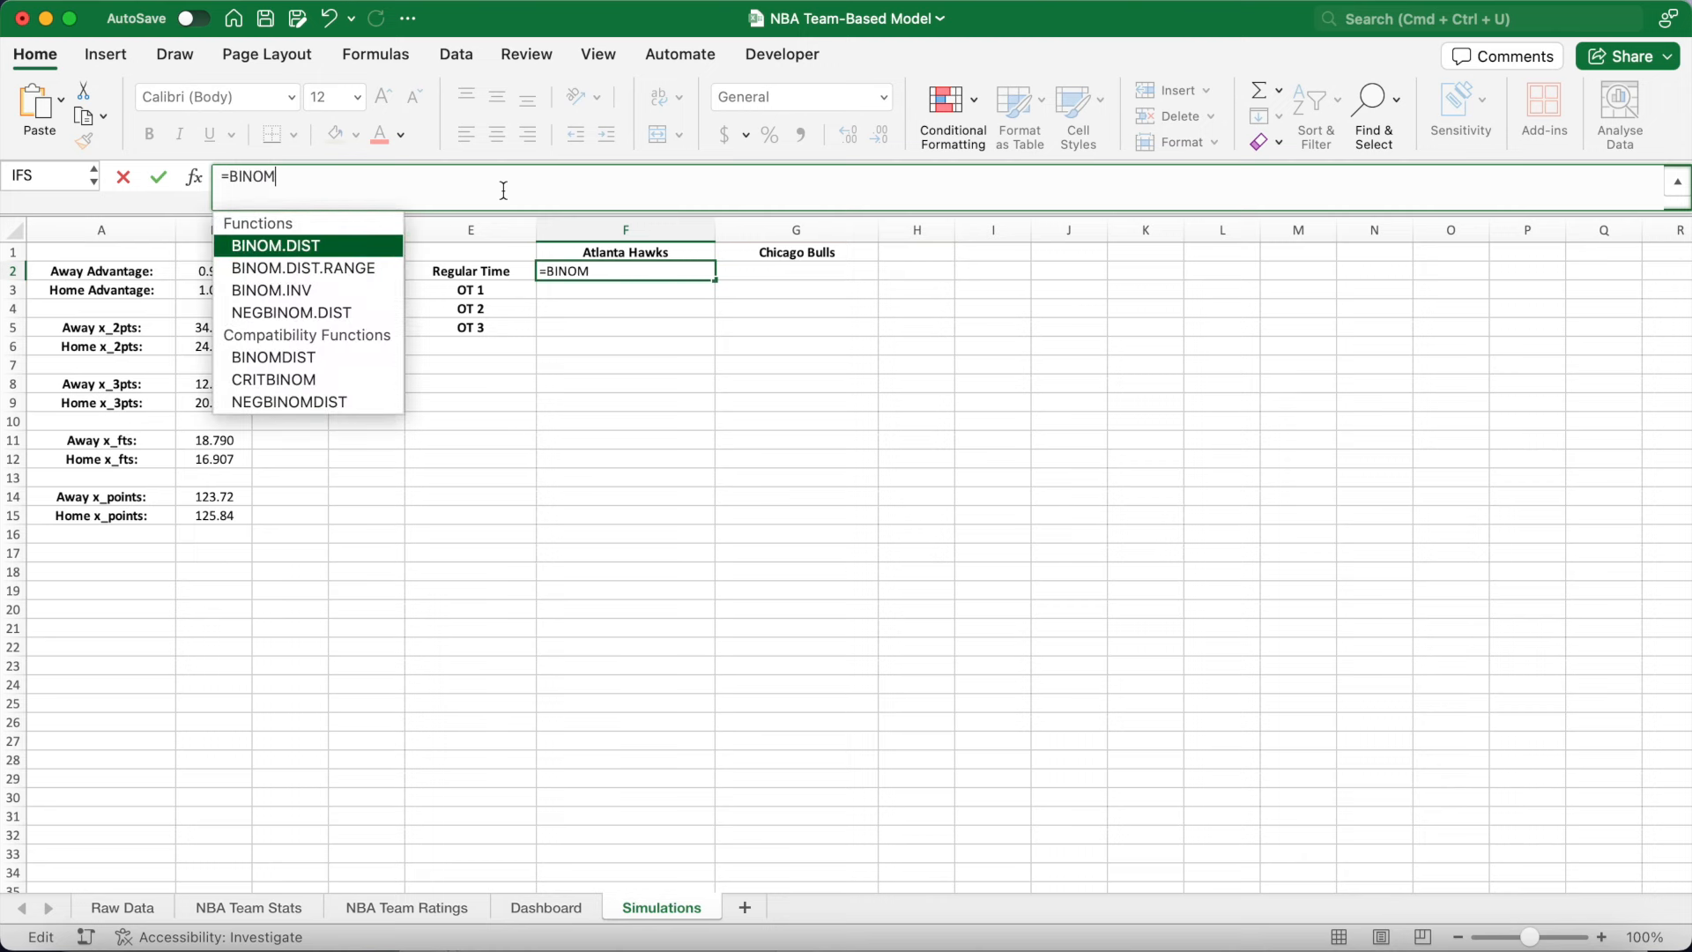
{"action": "type", "text": ".INV("}
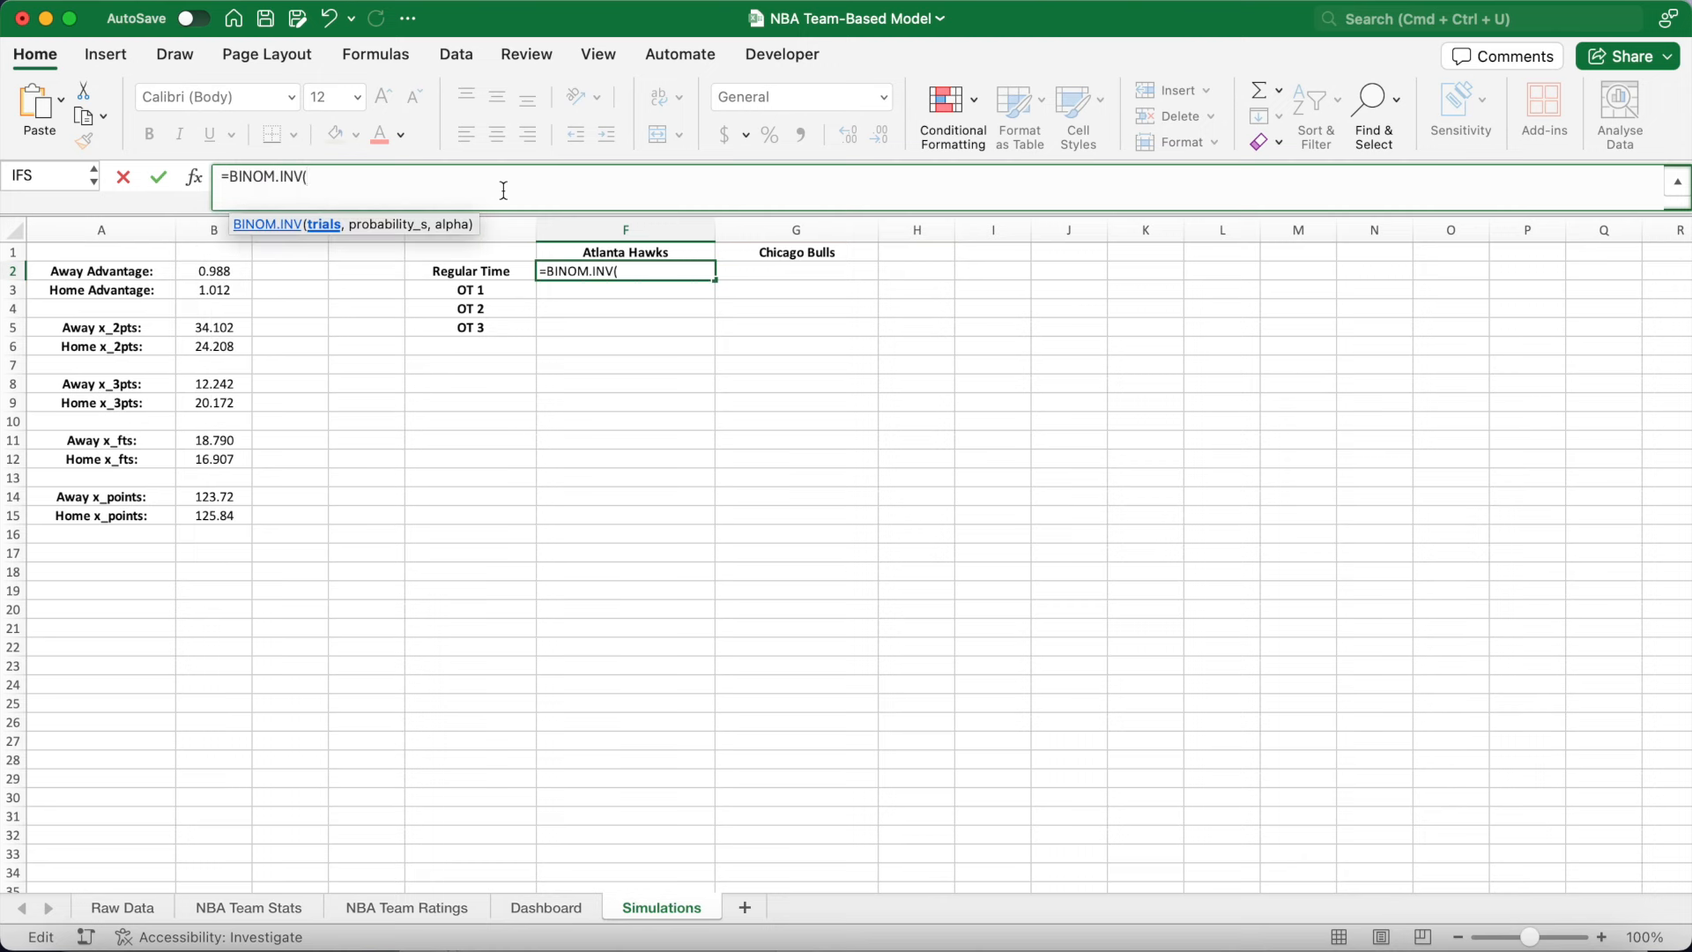
{"action": "type", "text": "10000,"}
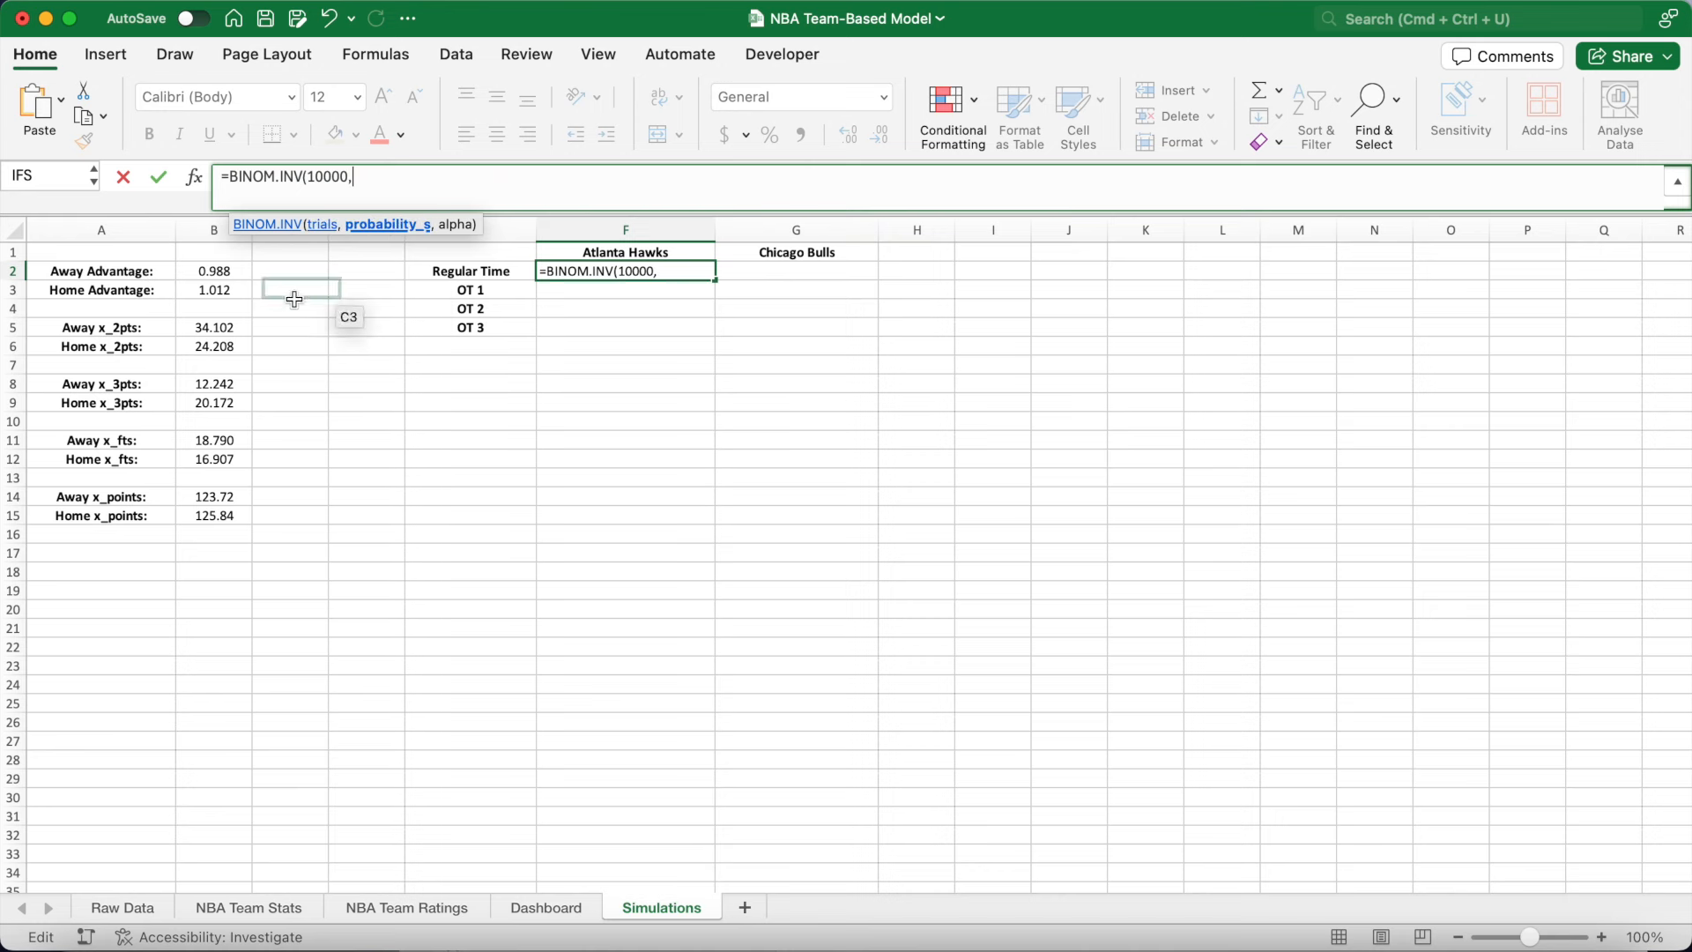
{"action": "left_click", "coordinate": [214, 326]}
{"action": "key", "text": "F4"}
{"action": "type", "text": "/10000,RAND"}
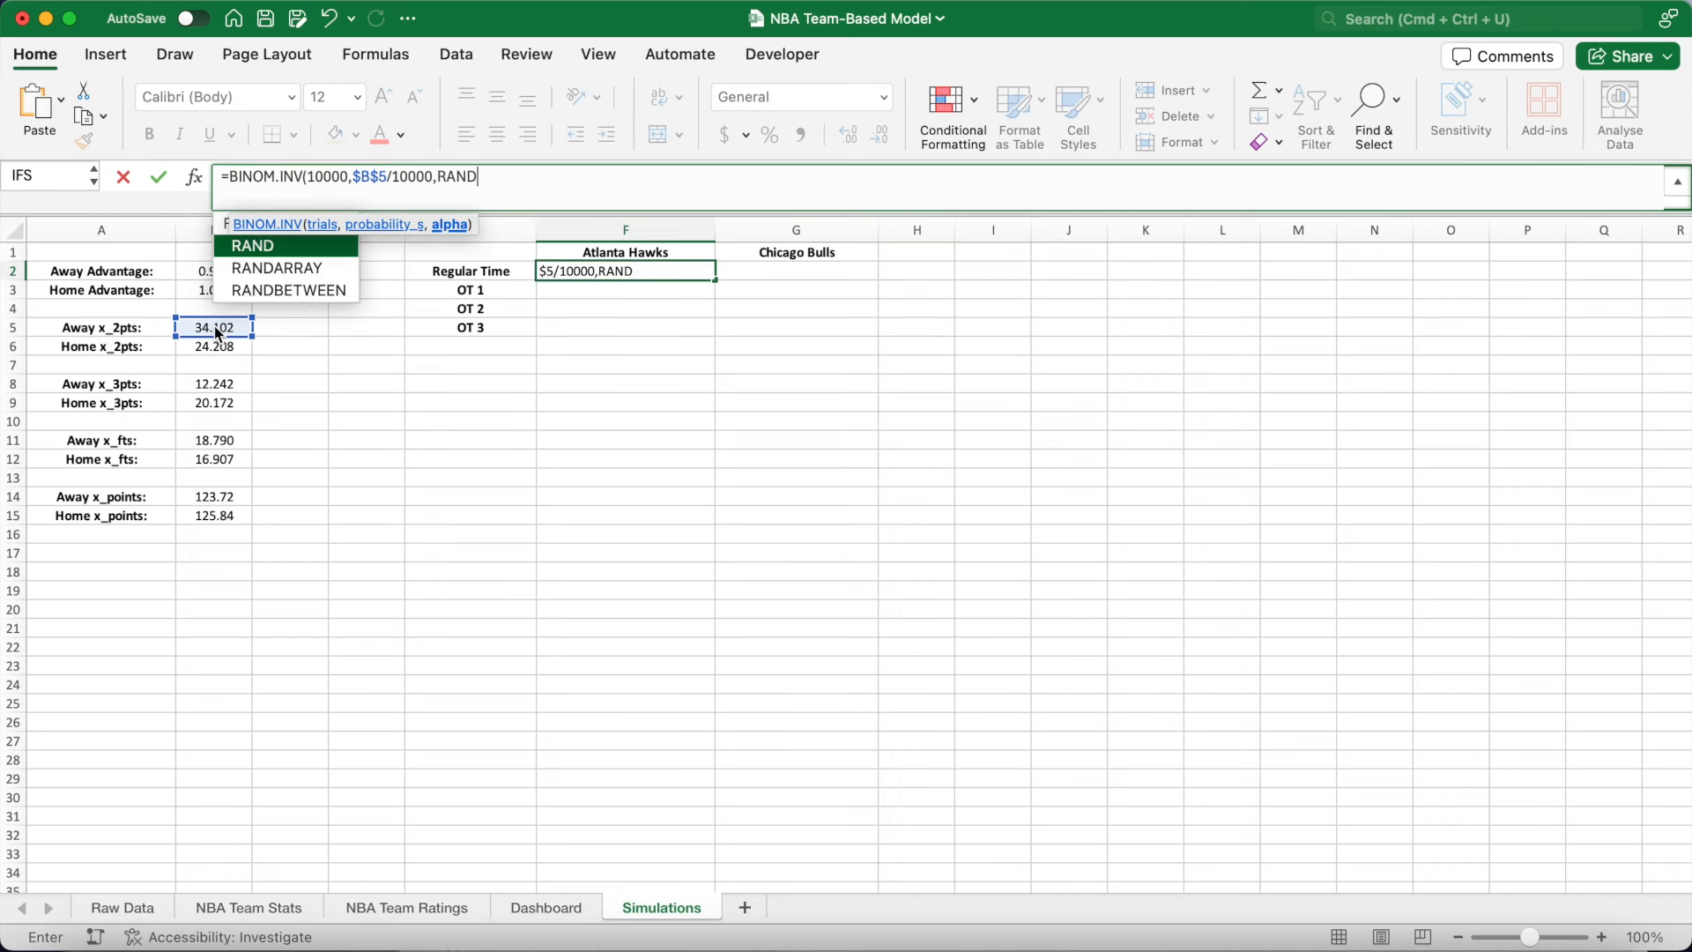
{"action": "type", "text": "())"}
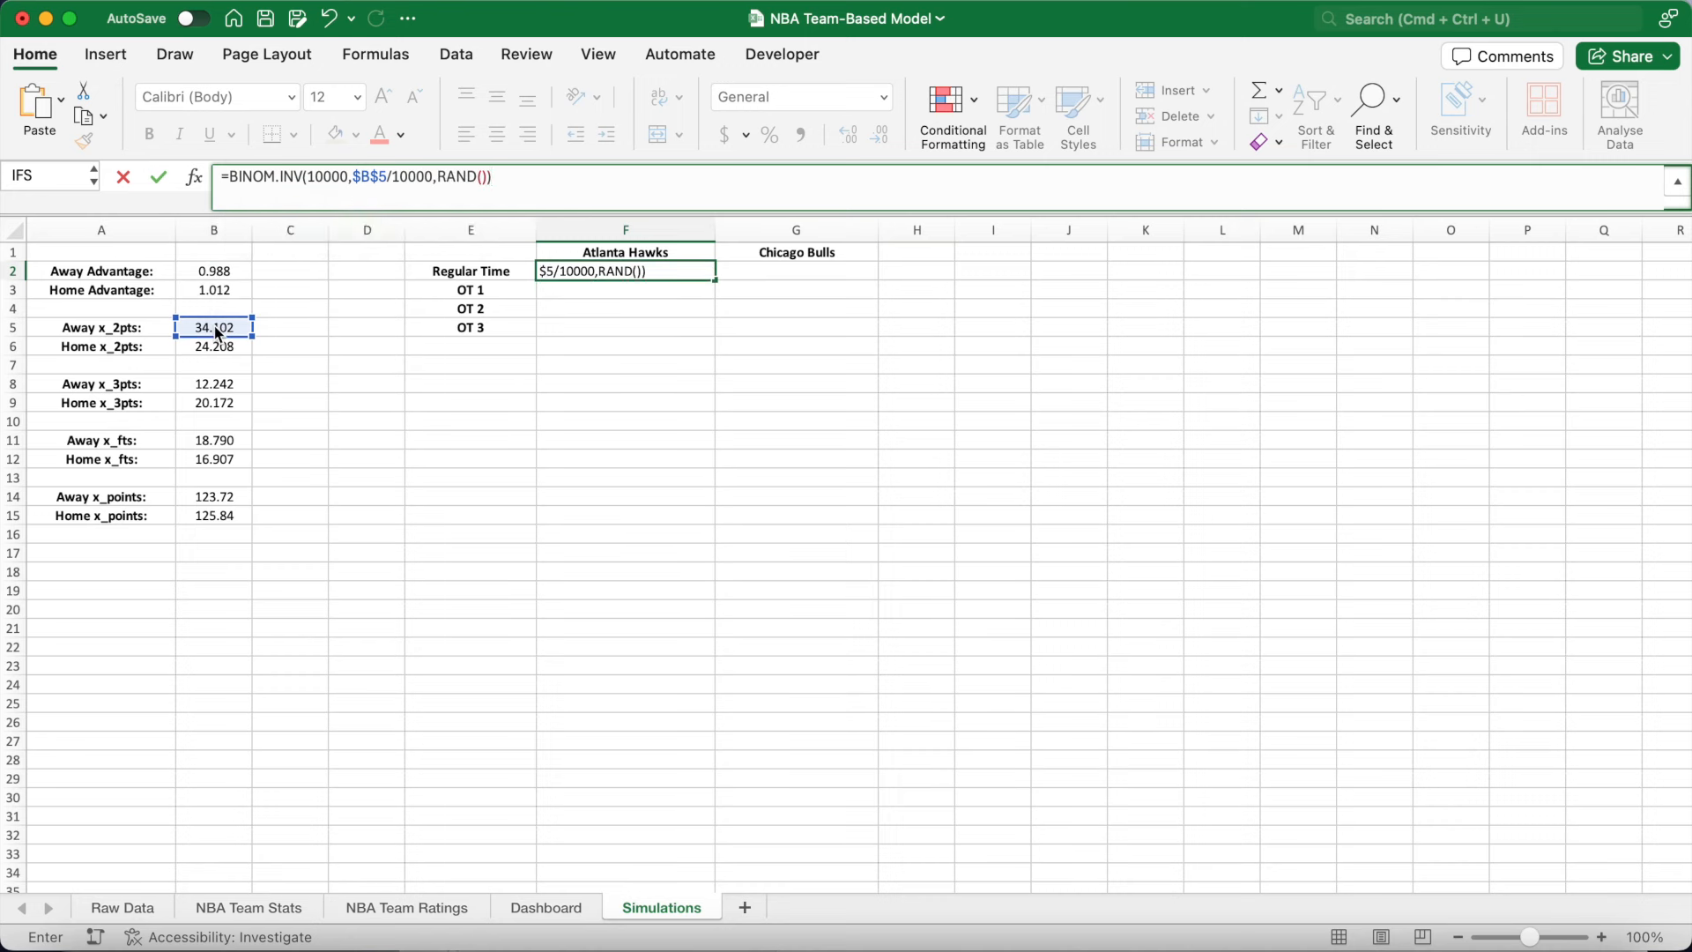
Multiply the two-pointer term in F2 by 2 and add the three-pointer term BINOM.INV(10000,$B$8/10000,RAND())*3.
{"action": "type", "text": "*2+BINOM.I"}
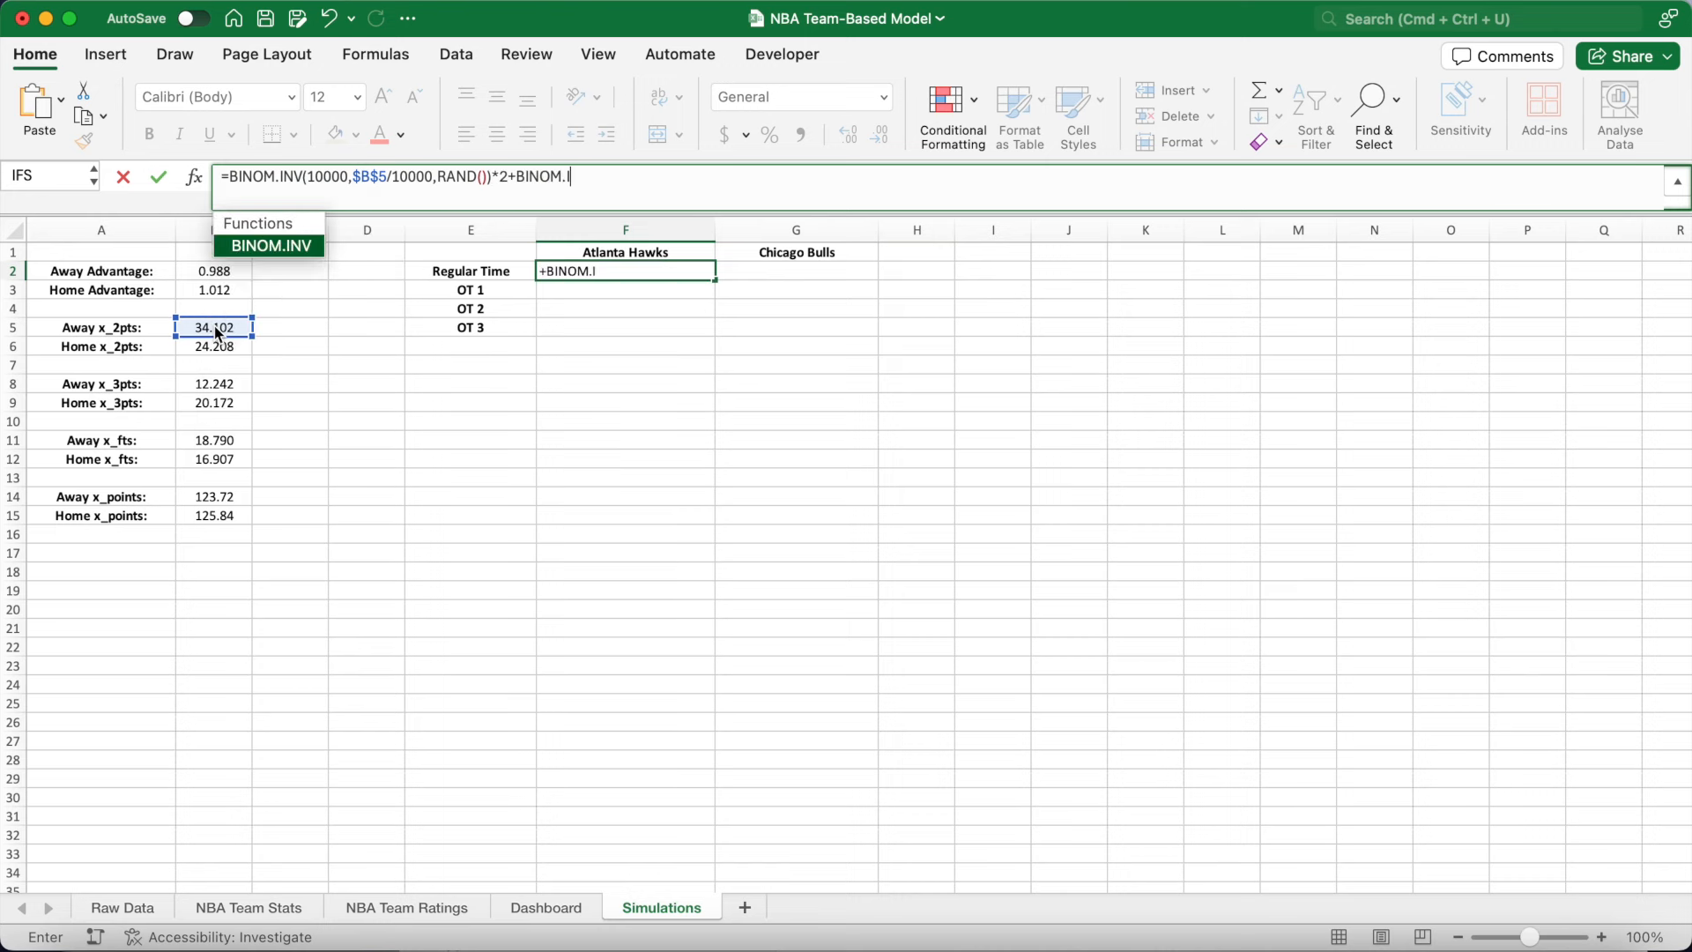
{"action": "type", "text": "NV(10000,"}
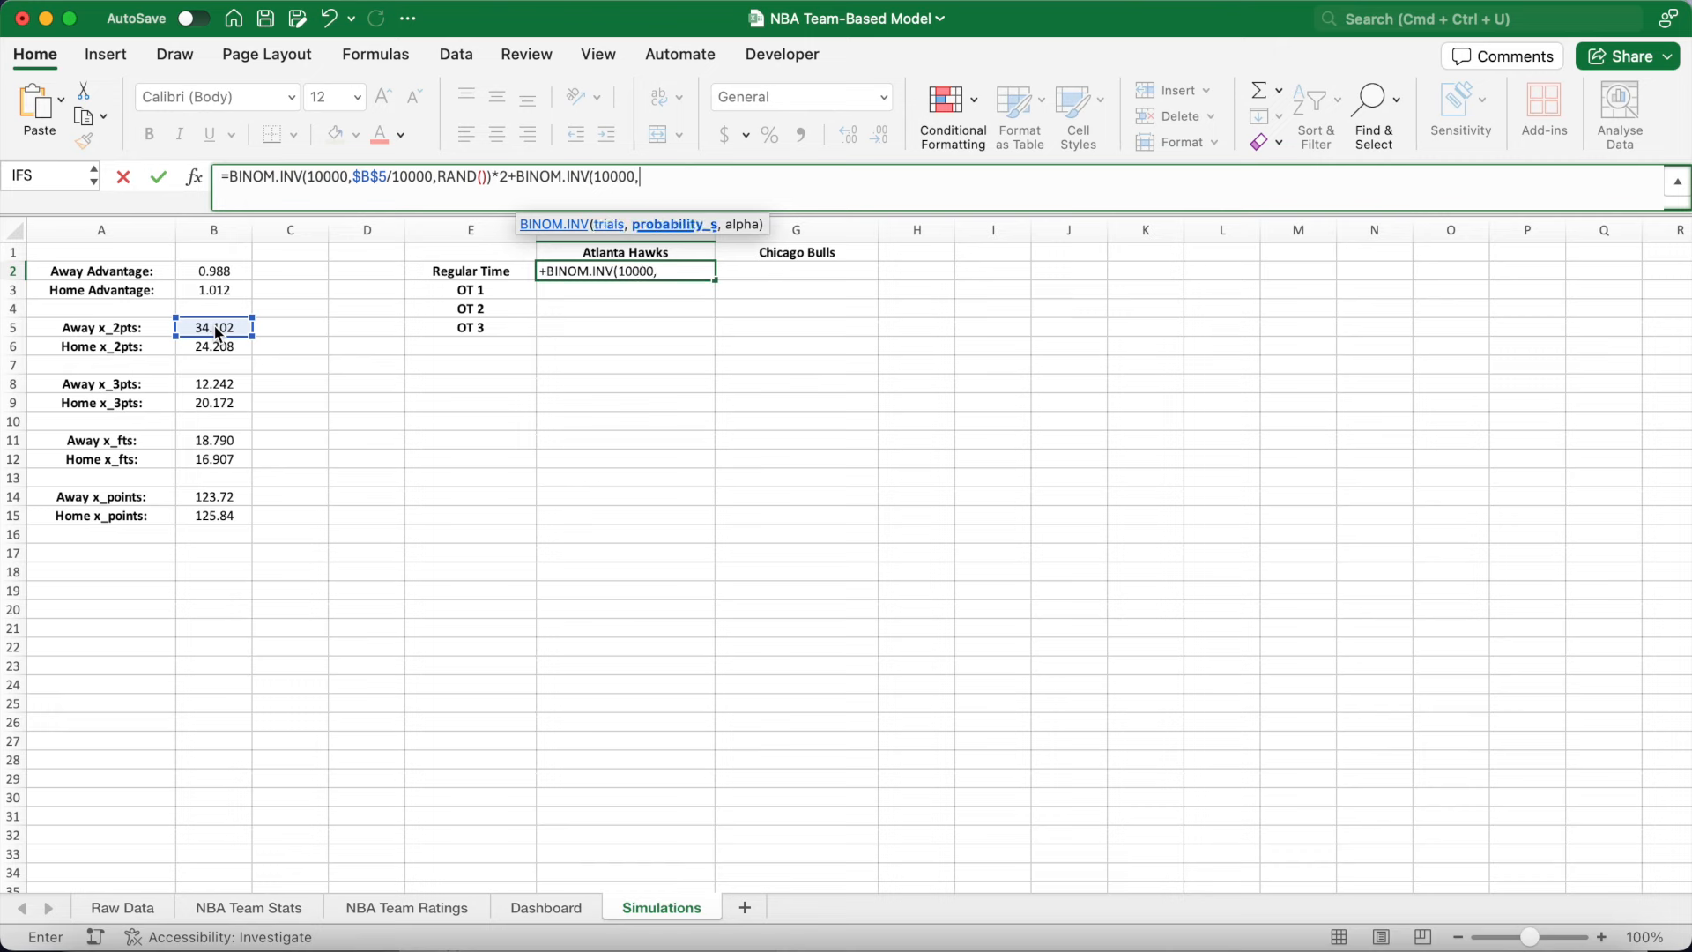
{"action": "left_click", "coordinate": [214, 380]}
{"action": "key", "text": "F4"}
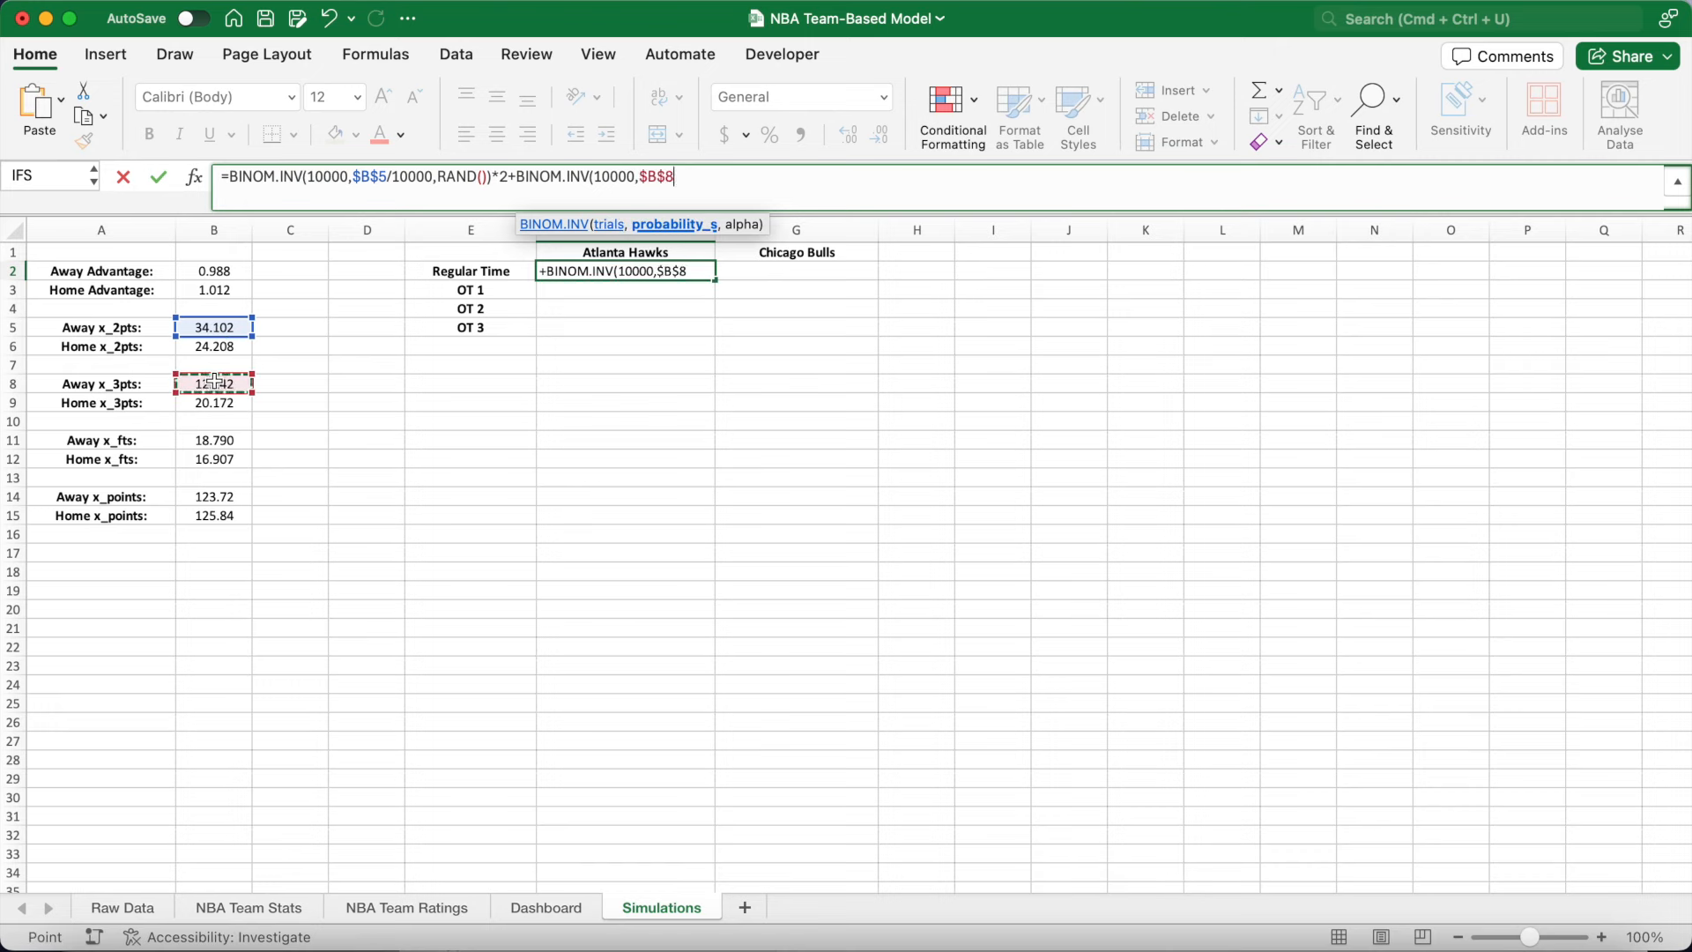
{"action": "type", "text": "/1000"}
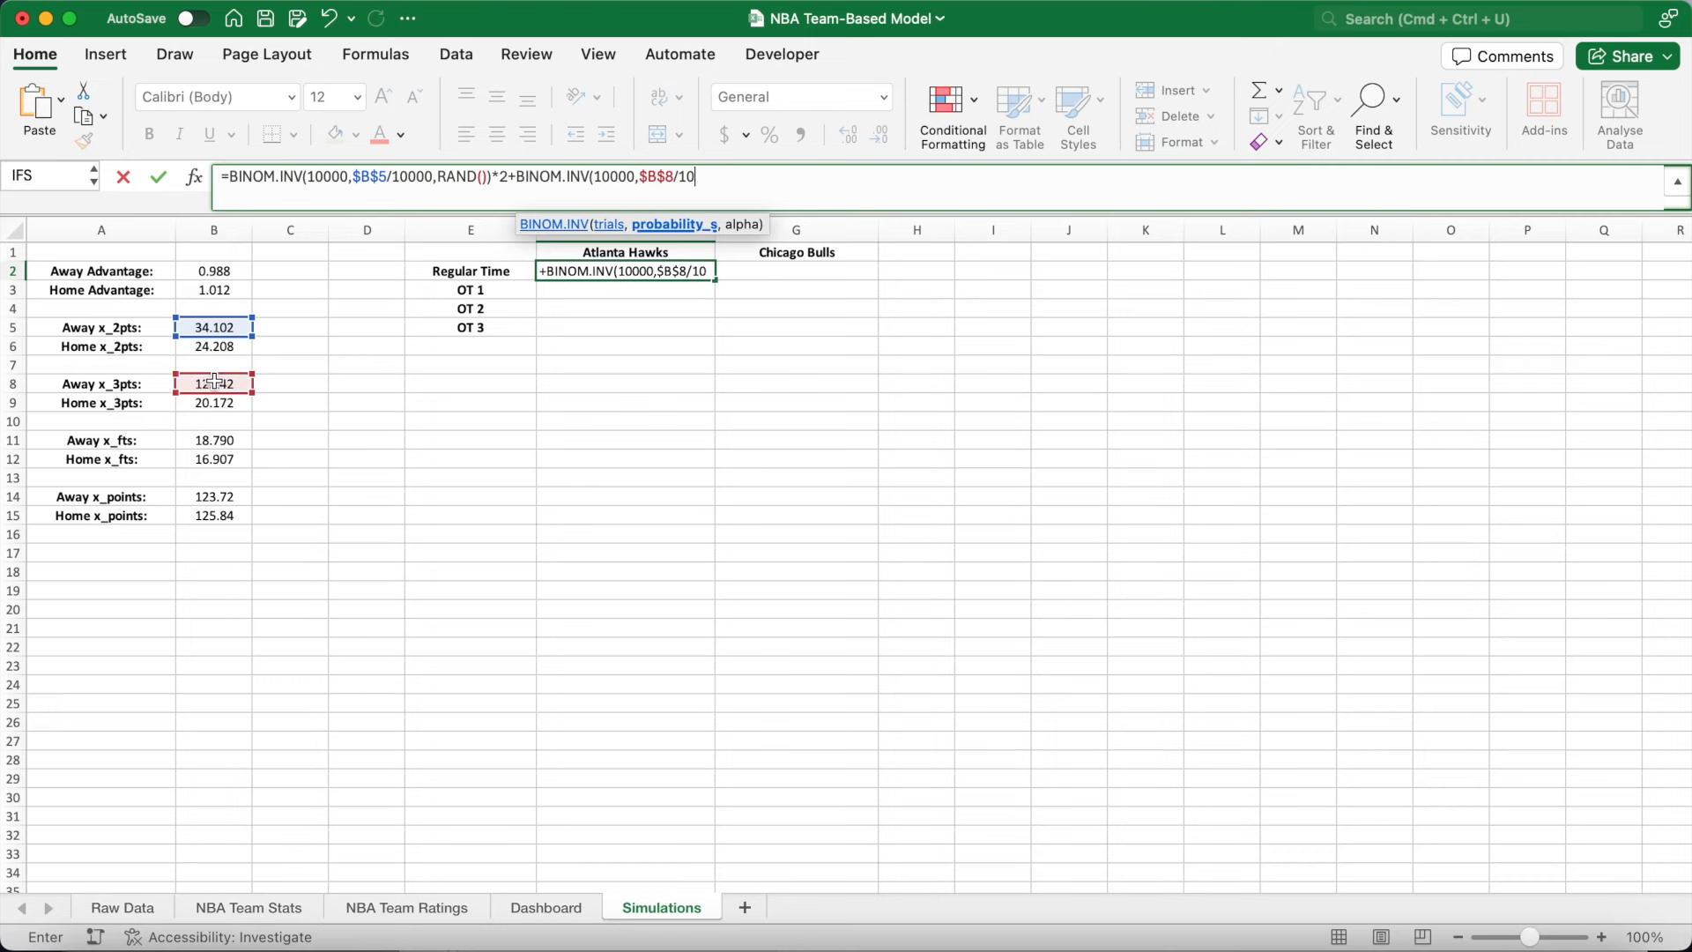
{"action": "type", "text": "0,RAN"}
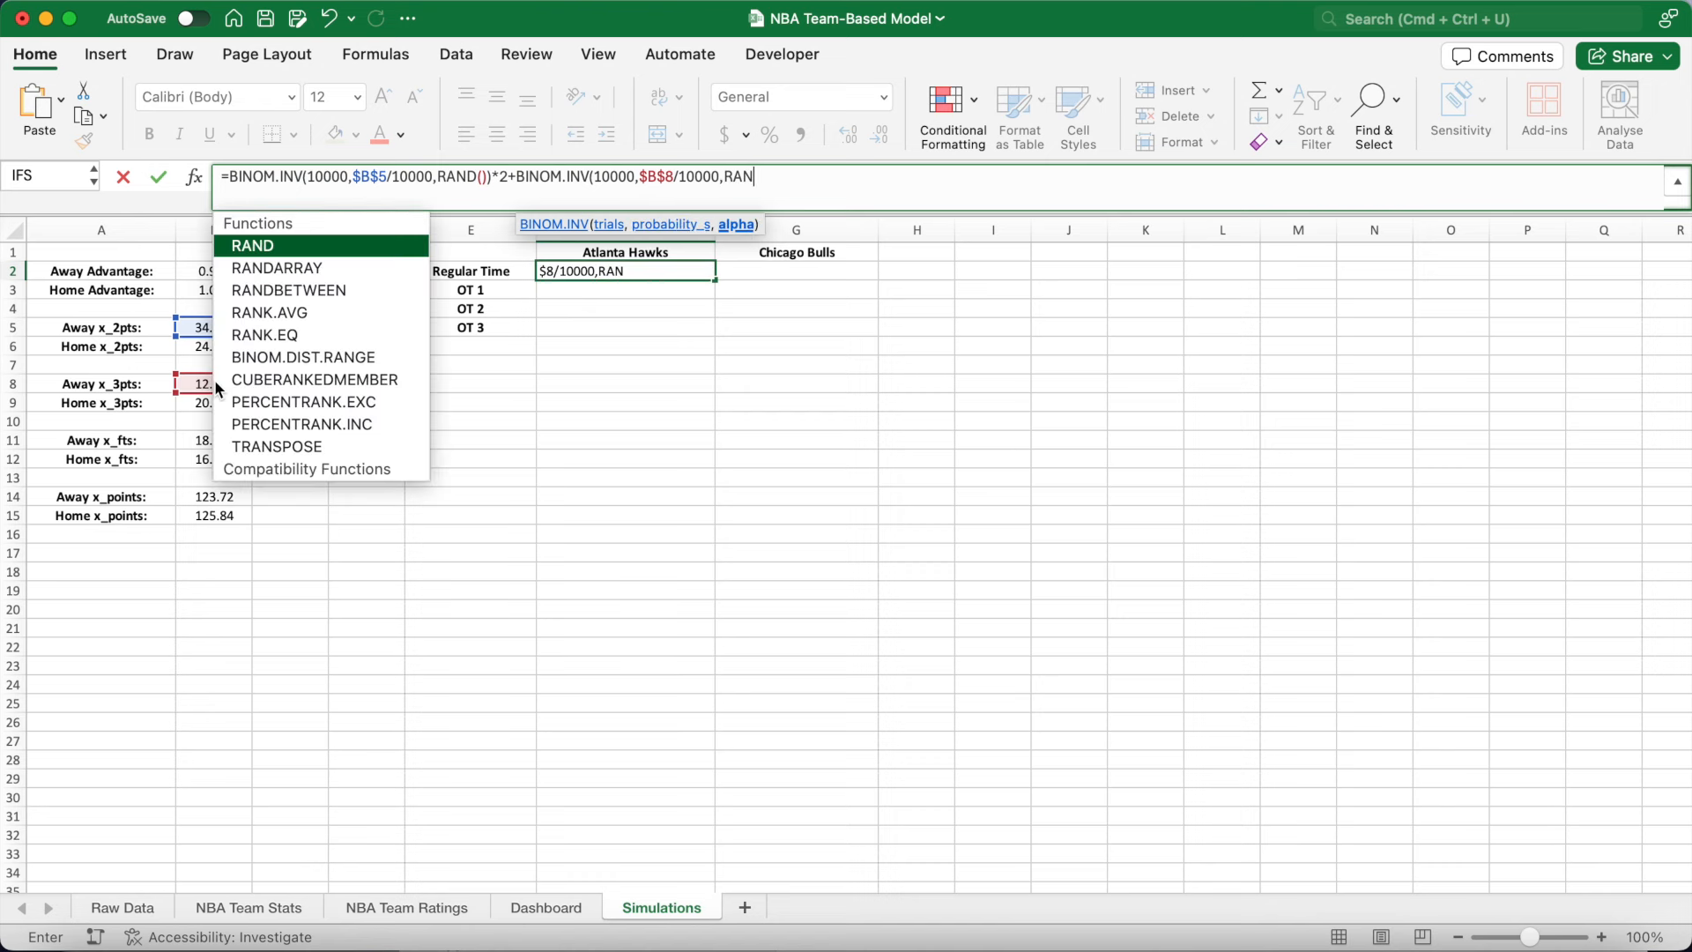
{"action": "key", "text": "Tab"}
{"action": "type", "text": "))*3"}
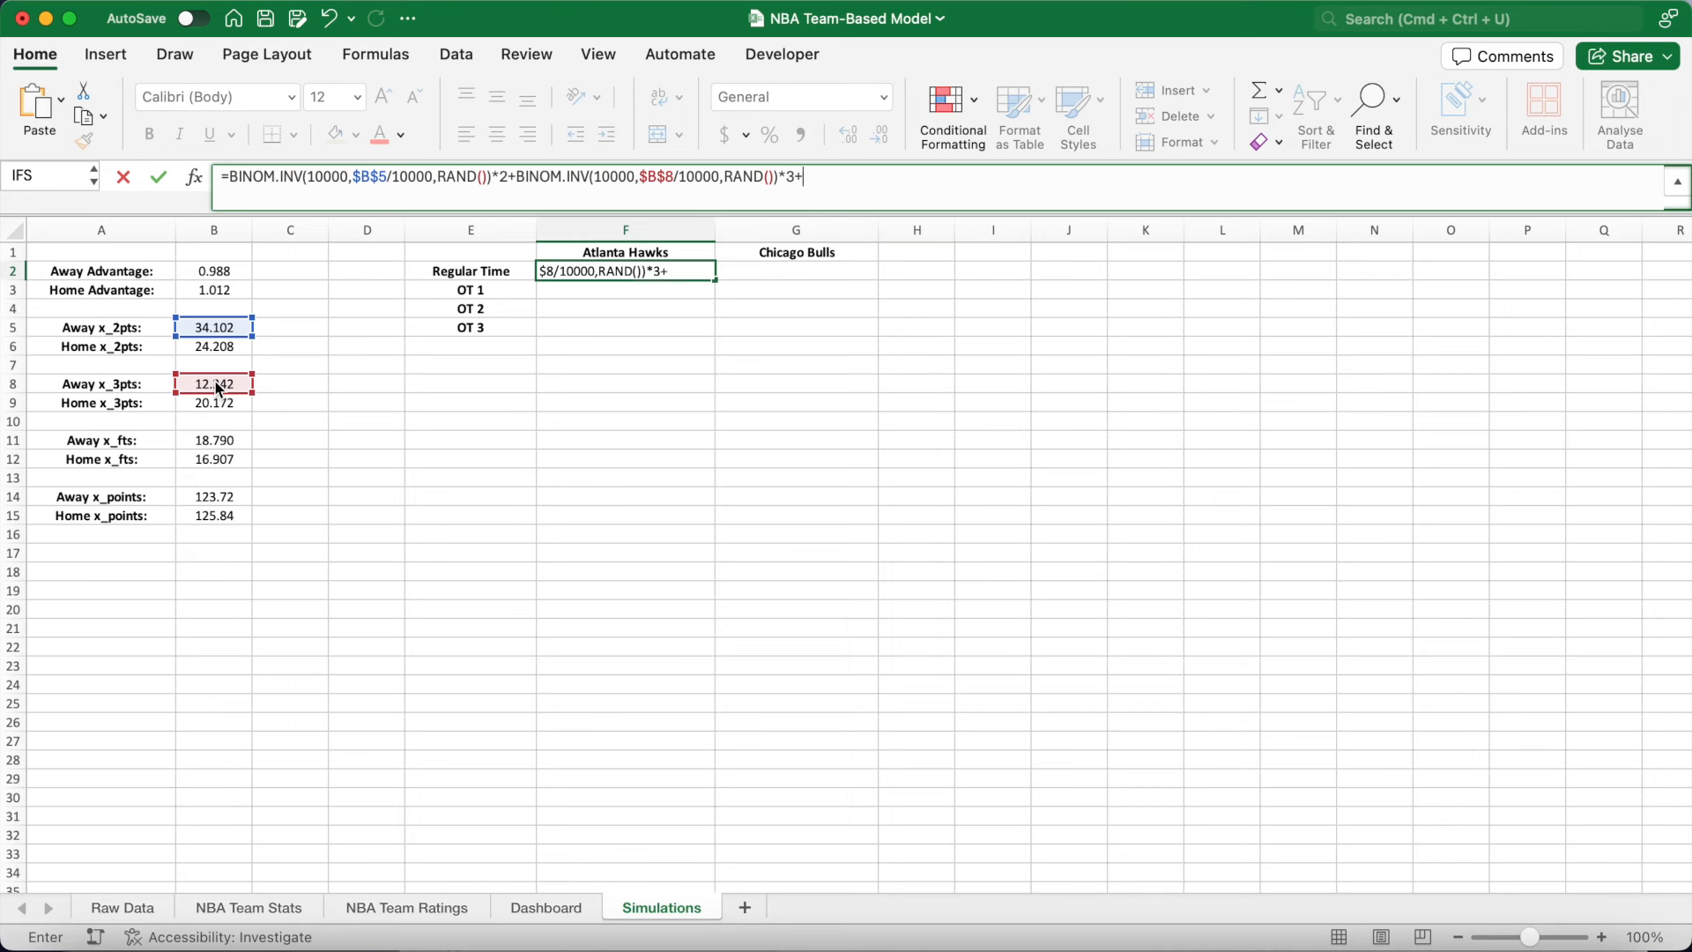
Add the free-throw term BINOM.INV(10000,$B$11/10000,RAND()) to the F2 formula and enter it.
{"action": "type", "text": "+BINOM.INV("}
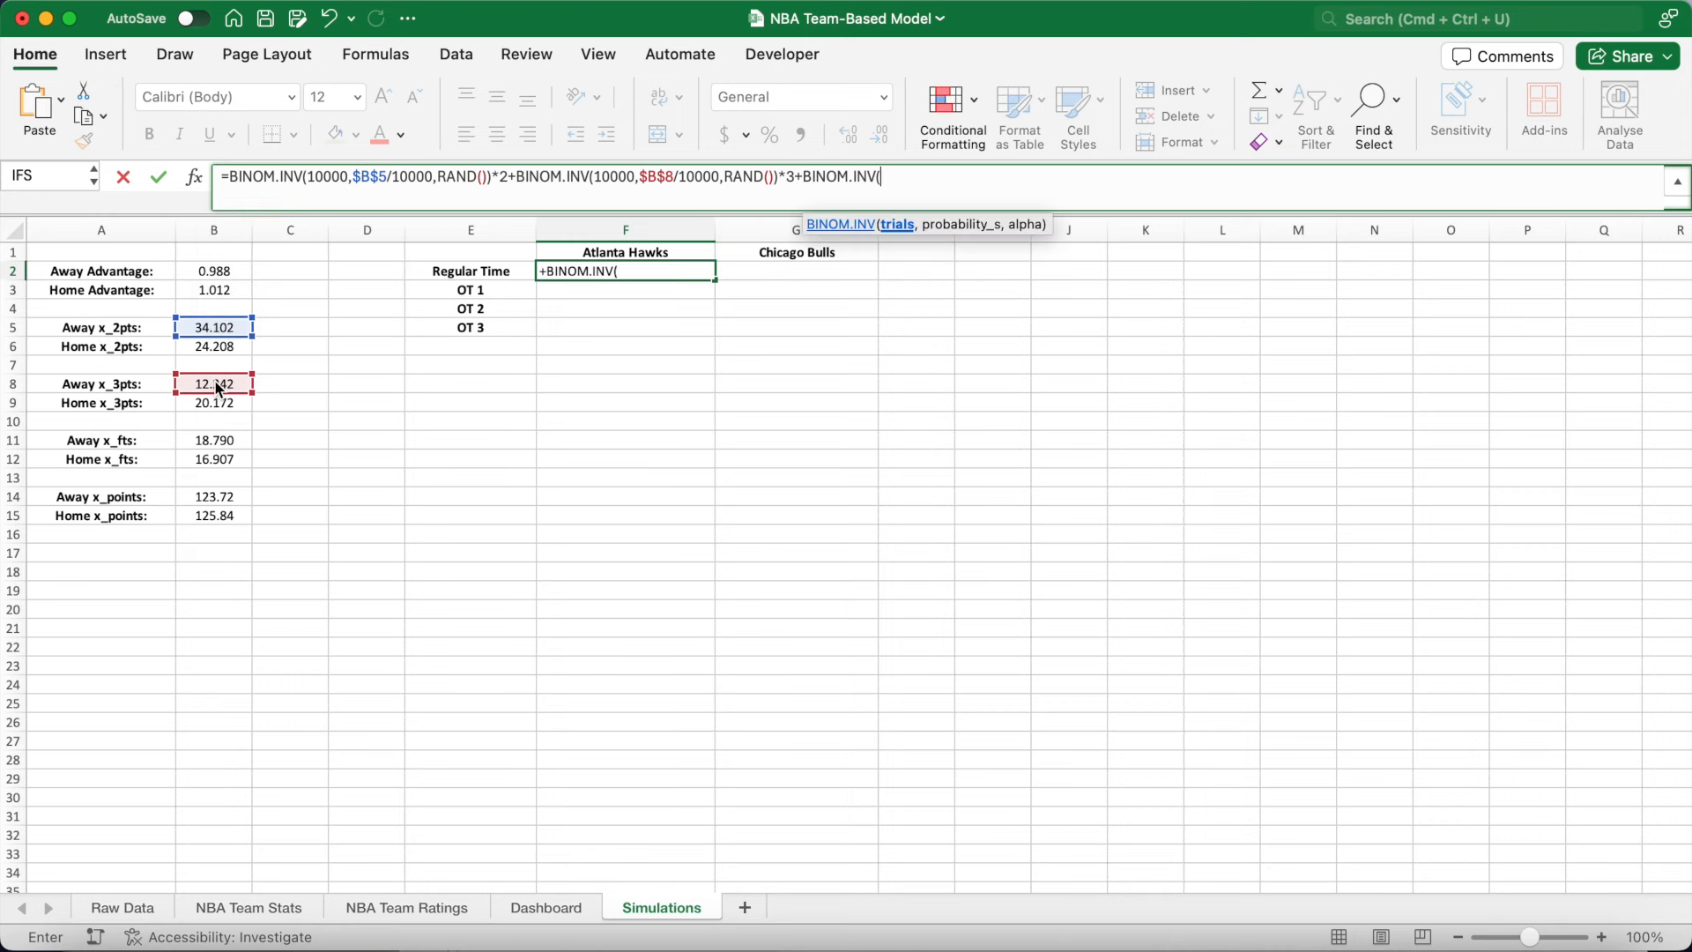
{"action": "type", "text": "10000,"}
{"action": "left_click", "coordinate": [217, 438]}
{"action": "type", "text": "/"}
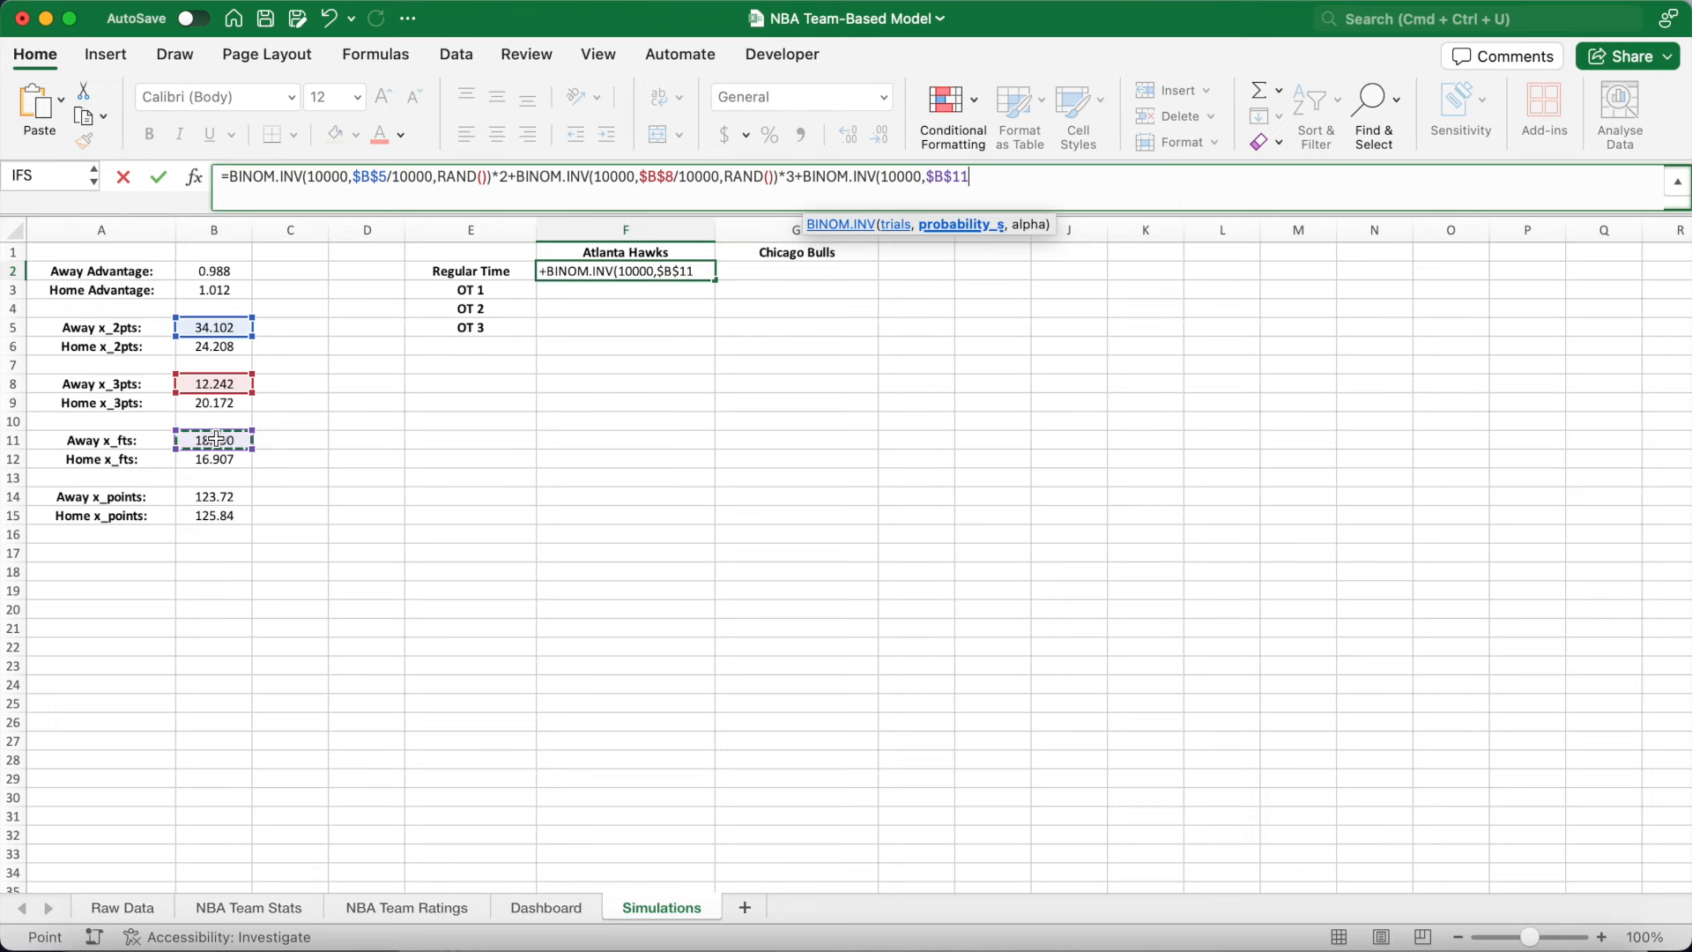
{"action": "type", "text": "10000"}
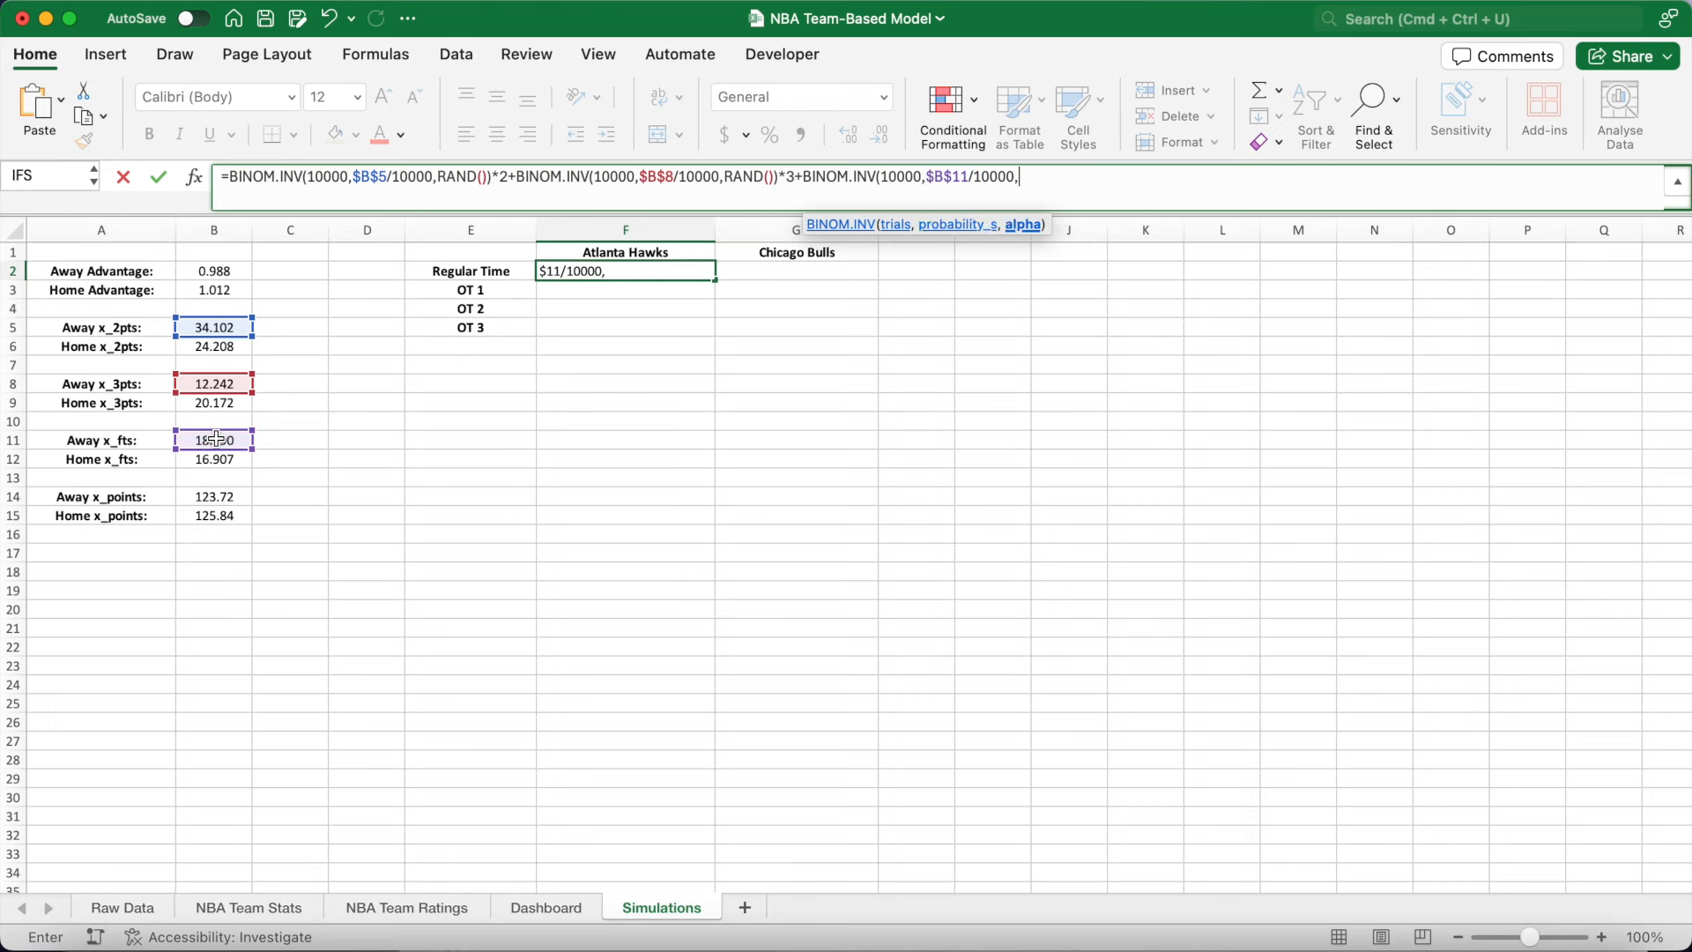
{"action": "type", "text": ",RAND())"}
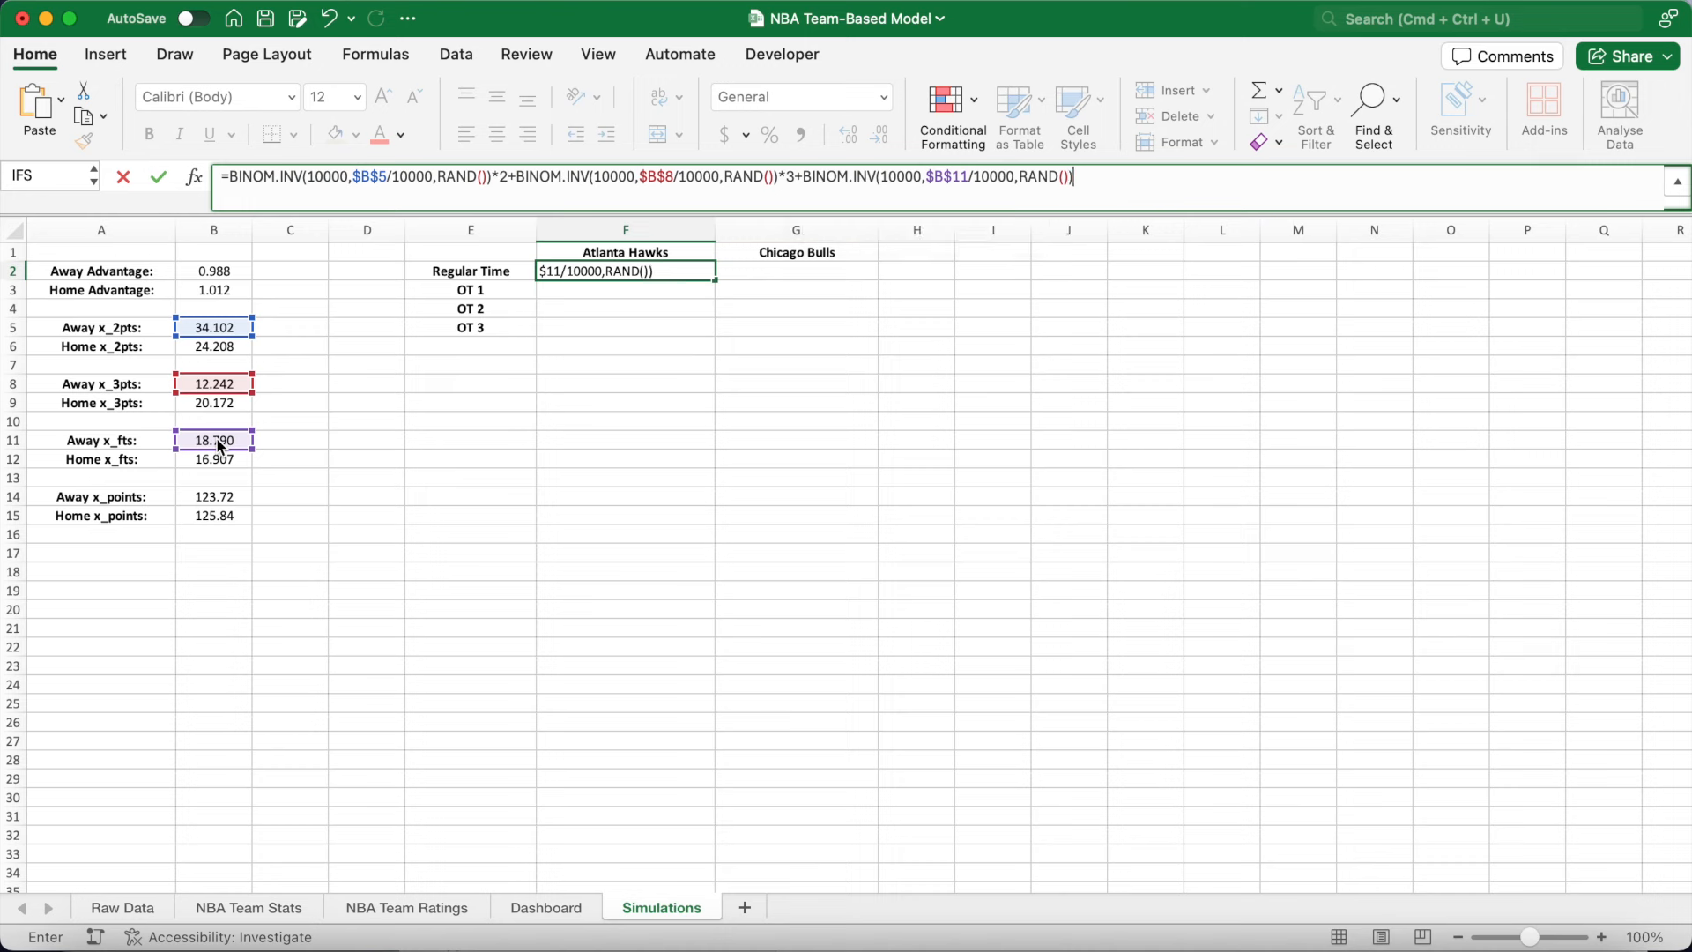
{"action": "key", "text": "Return"}
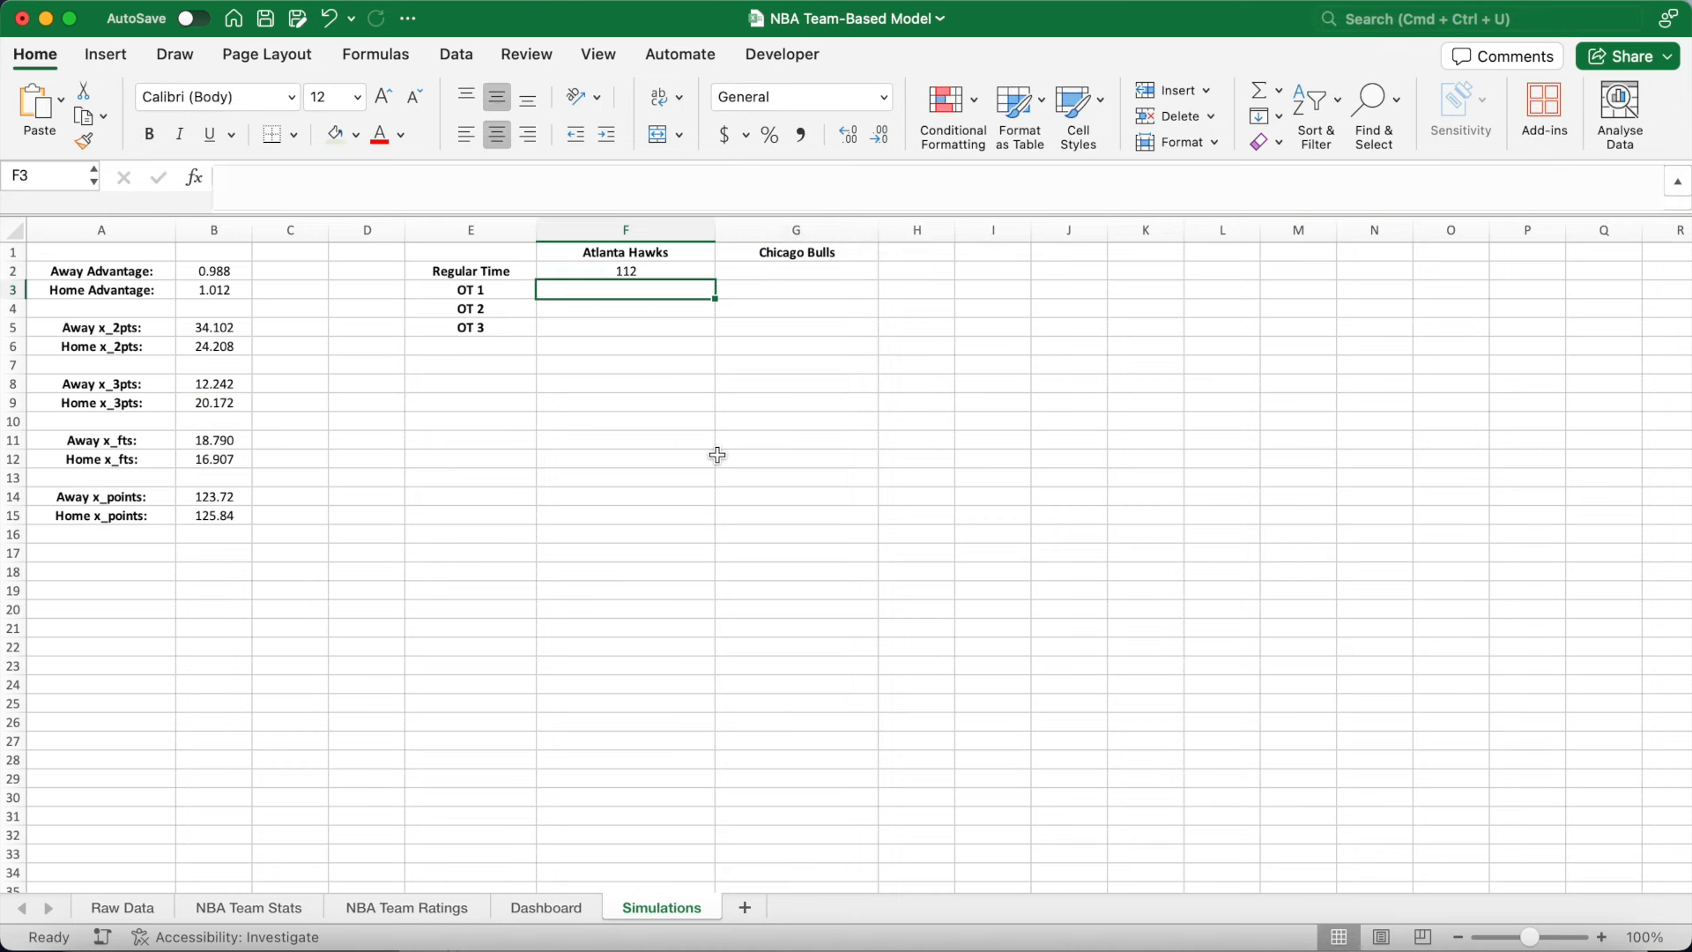
Review the F2 formula and recalculate the sheet by clearing the empty cell F6 to check the simulated Hawks score.
{"action": "left_click", "coordinate": [689, 266]}
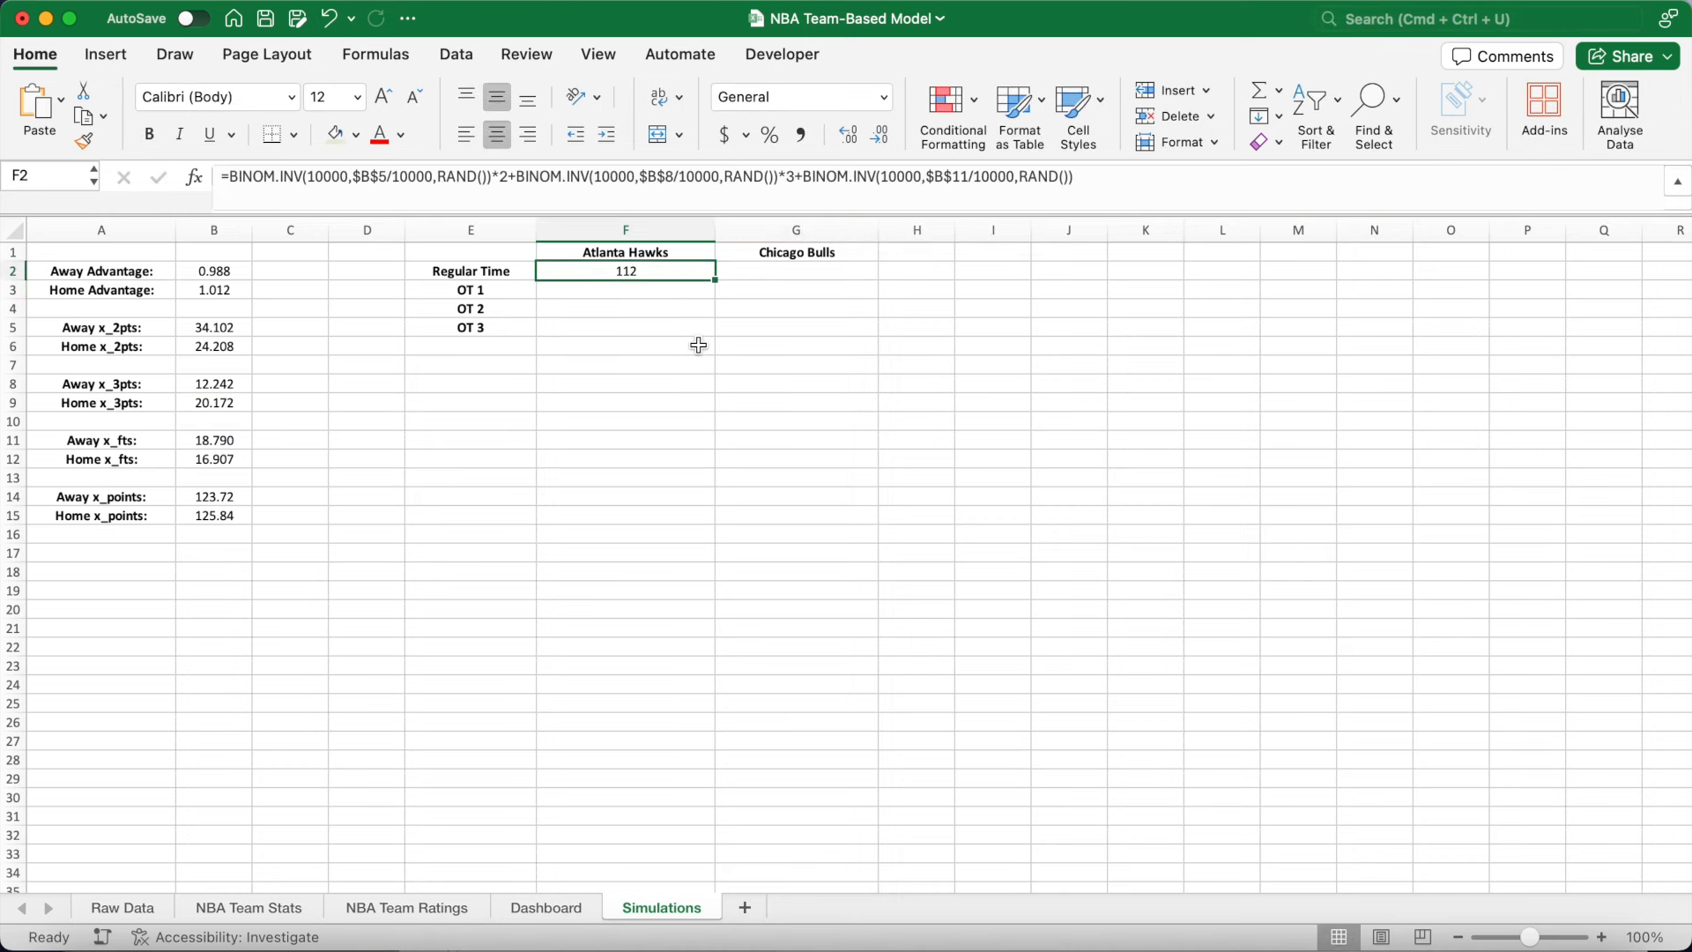
{"action": "left_click", "coordinate": [699, 345]}
{"action": "key", "text": "Delete"}
{"action": "key", "text": "Delete"}
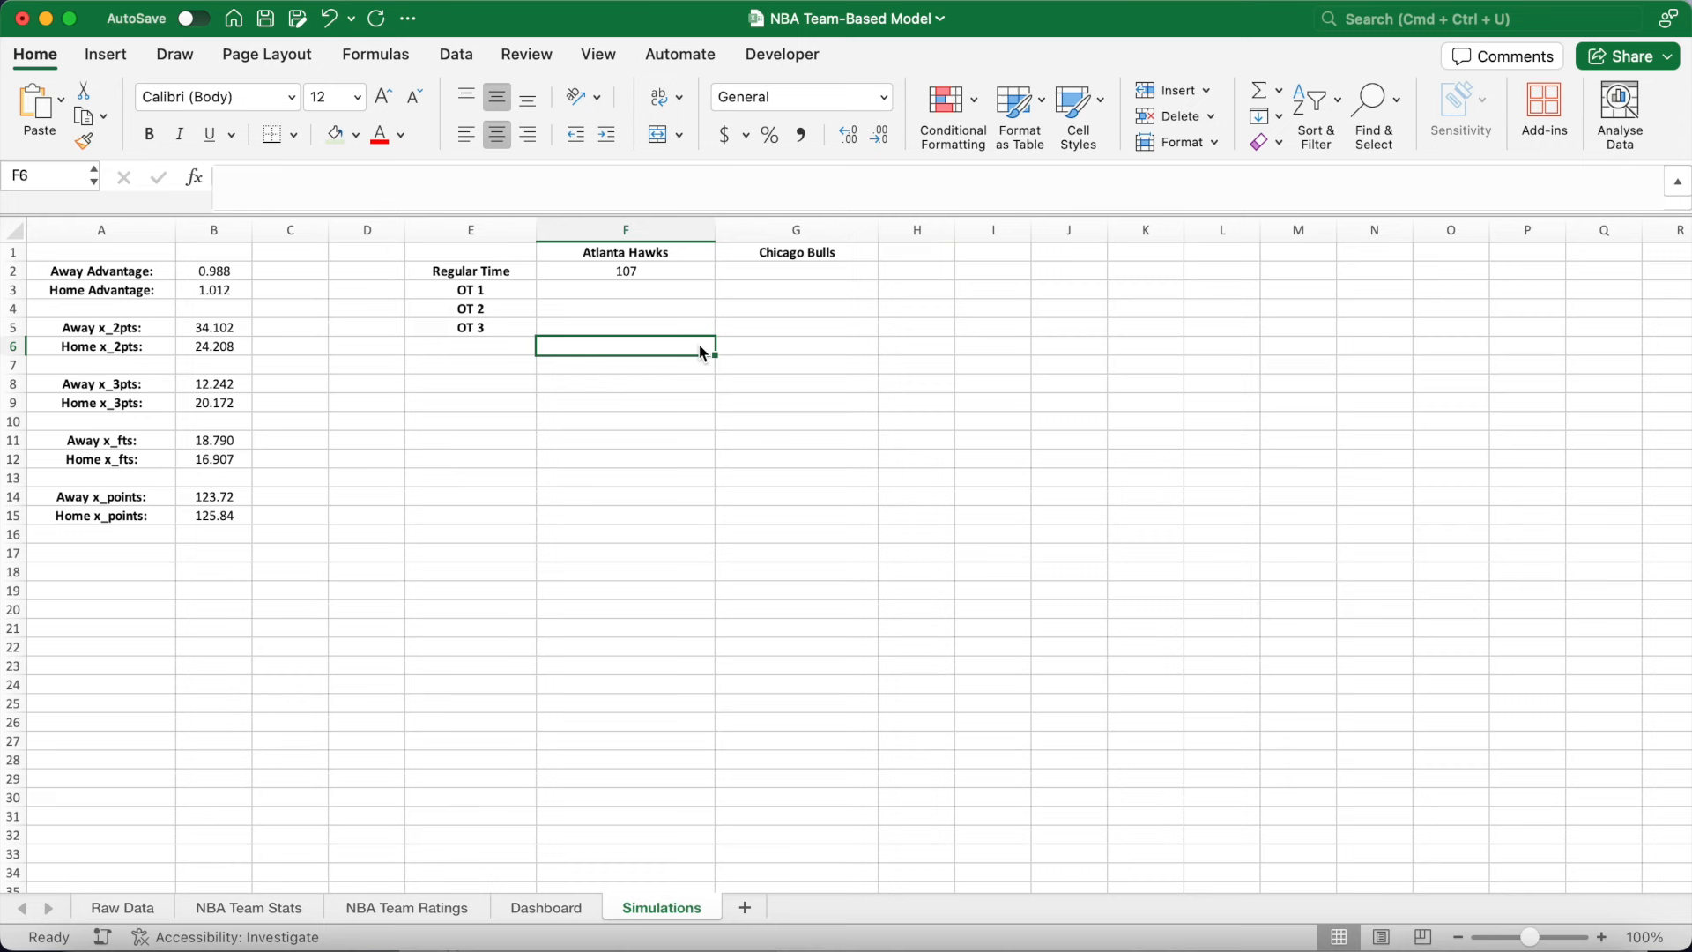
Fill the Regular Time simulation formula from F2 across to the Chicago Bulls cell G2.
{"action": "left_click", "coordinate": [675, 273]}
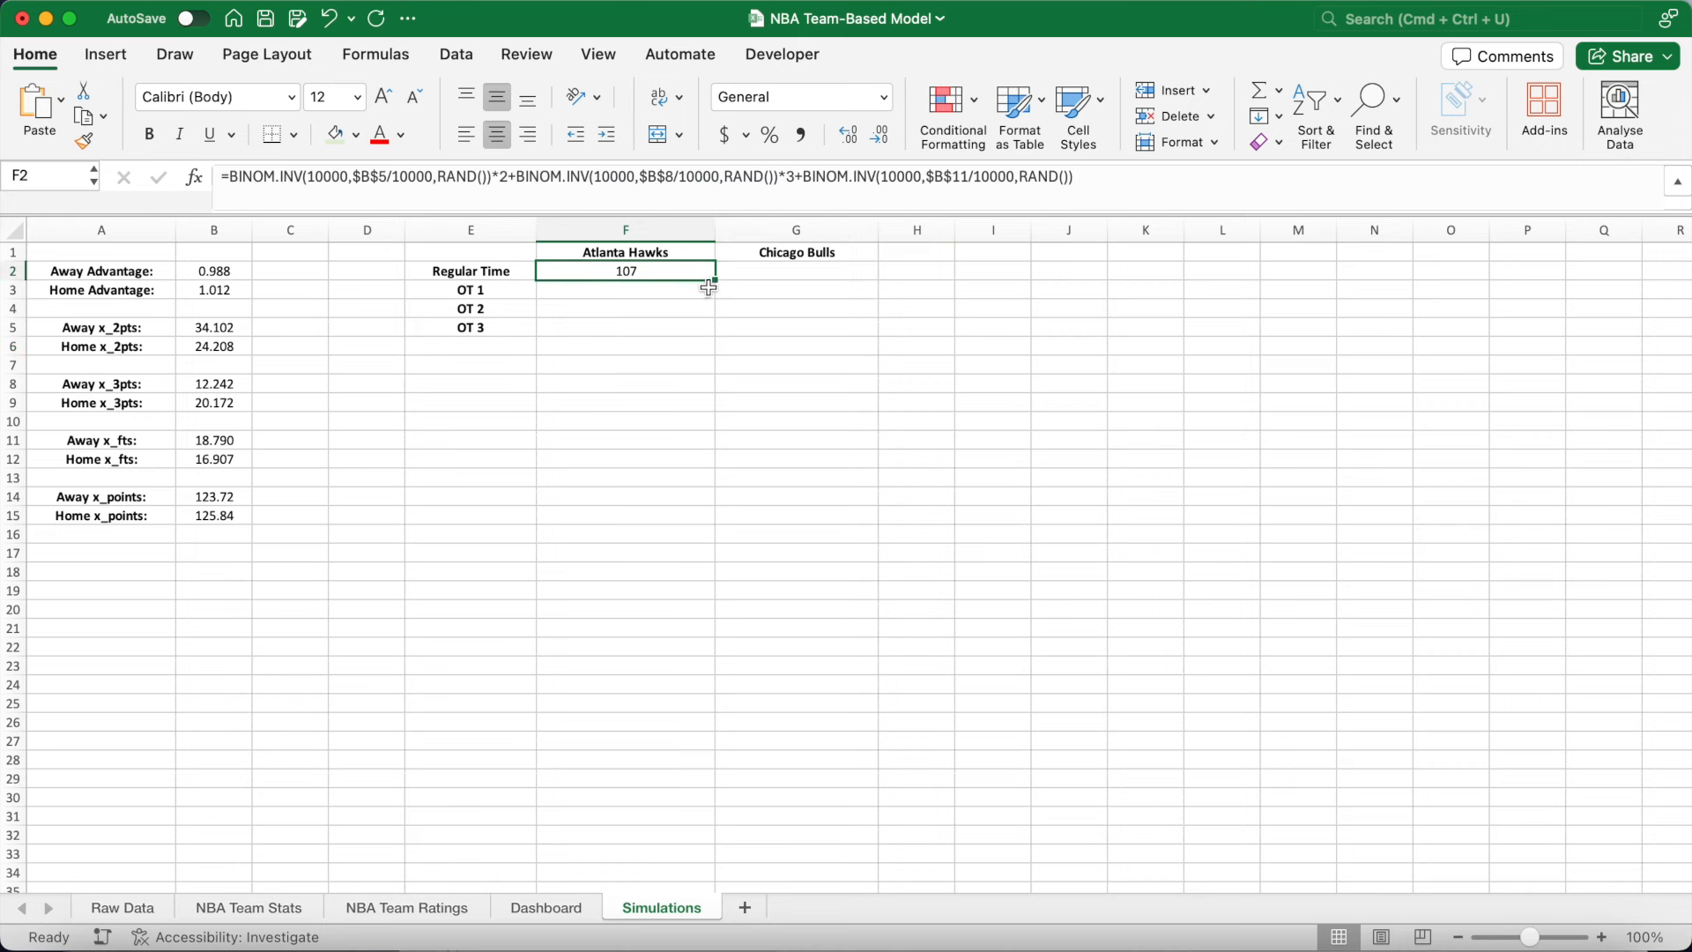
{"action": "left_click_drag", "start_coordinate": [714, 278], "coordinate": [811, 275]}
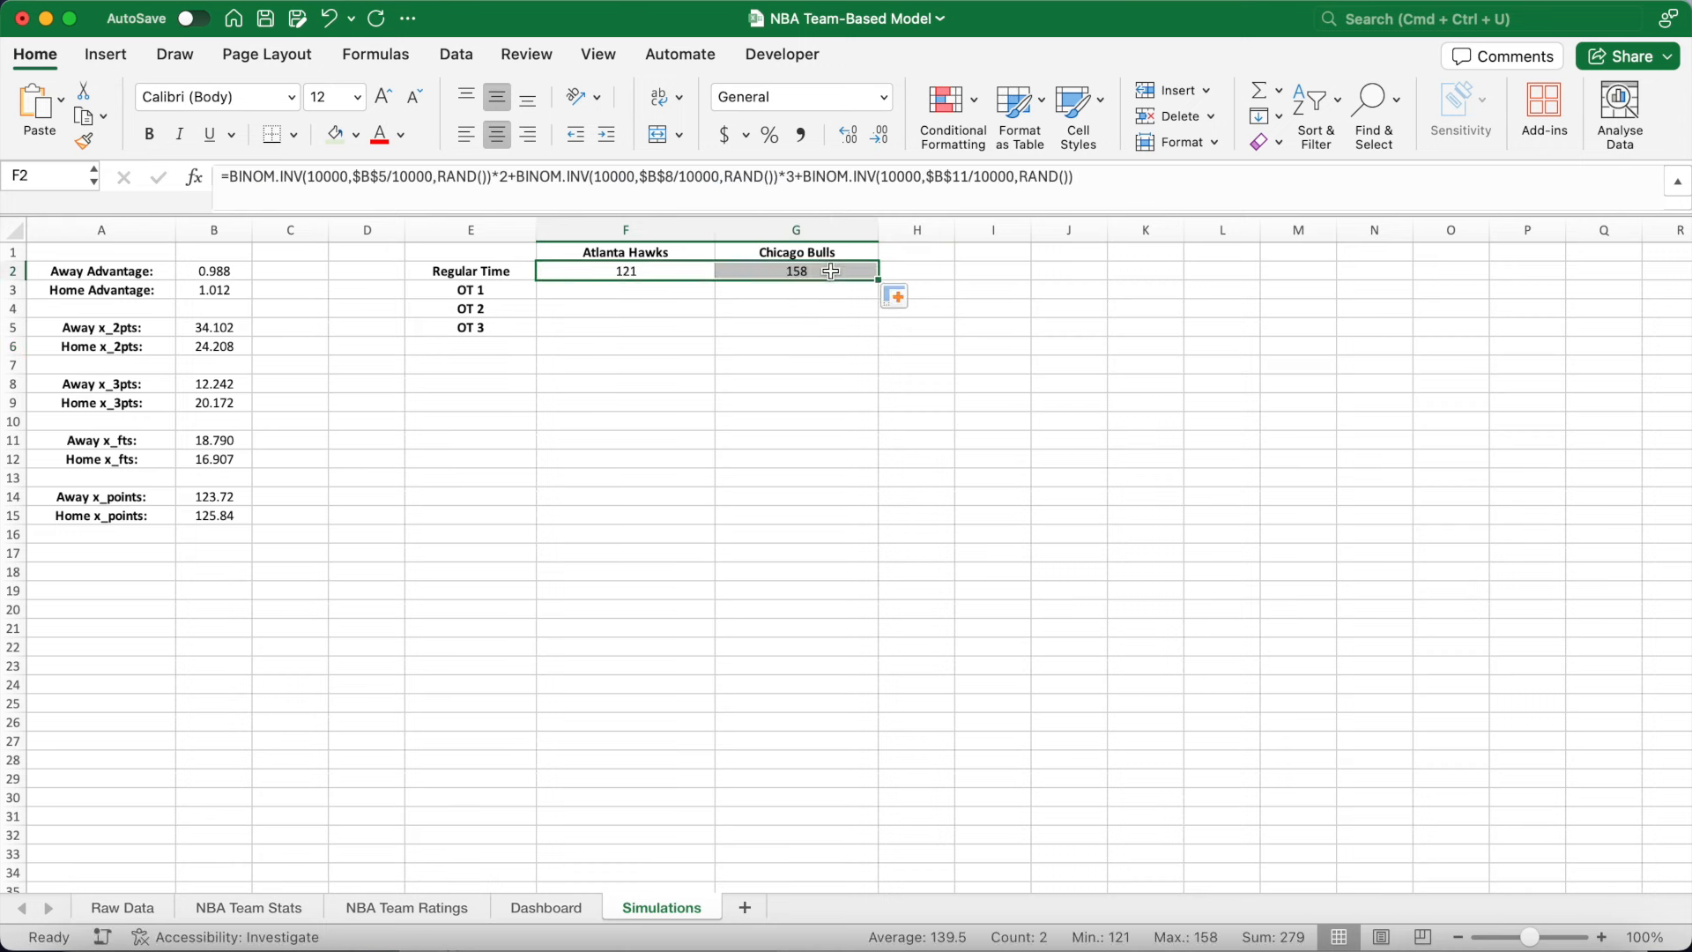
Change the Chicago Bulls formula in G2 to reference home values $B$6, $B$9 and $B$12, and check both Regular Time cells.
{"action": "left_click", "coordinate": [830, 273]}
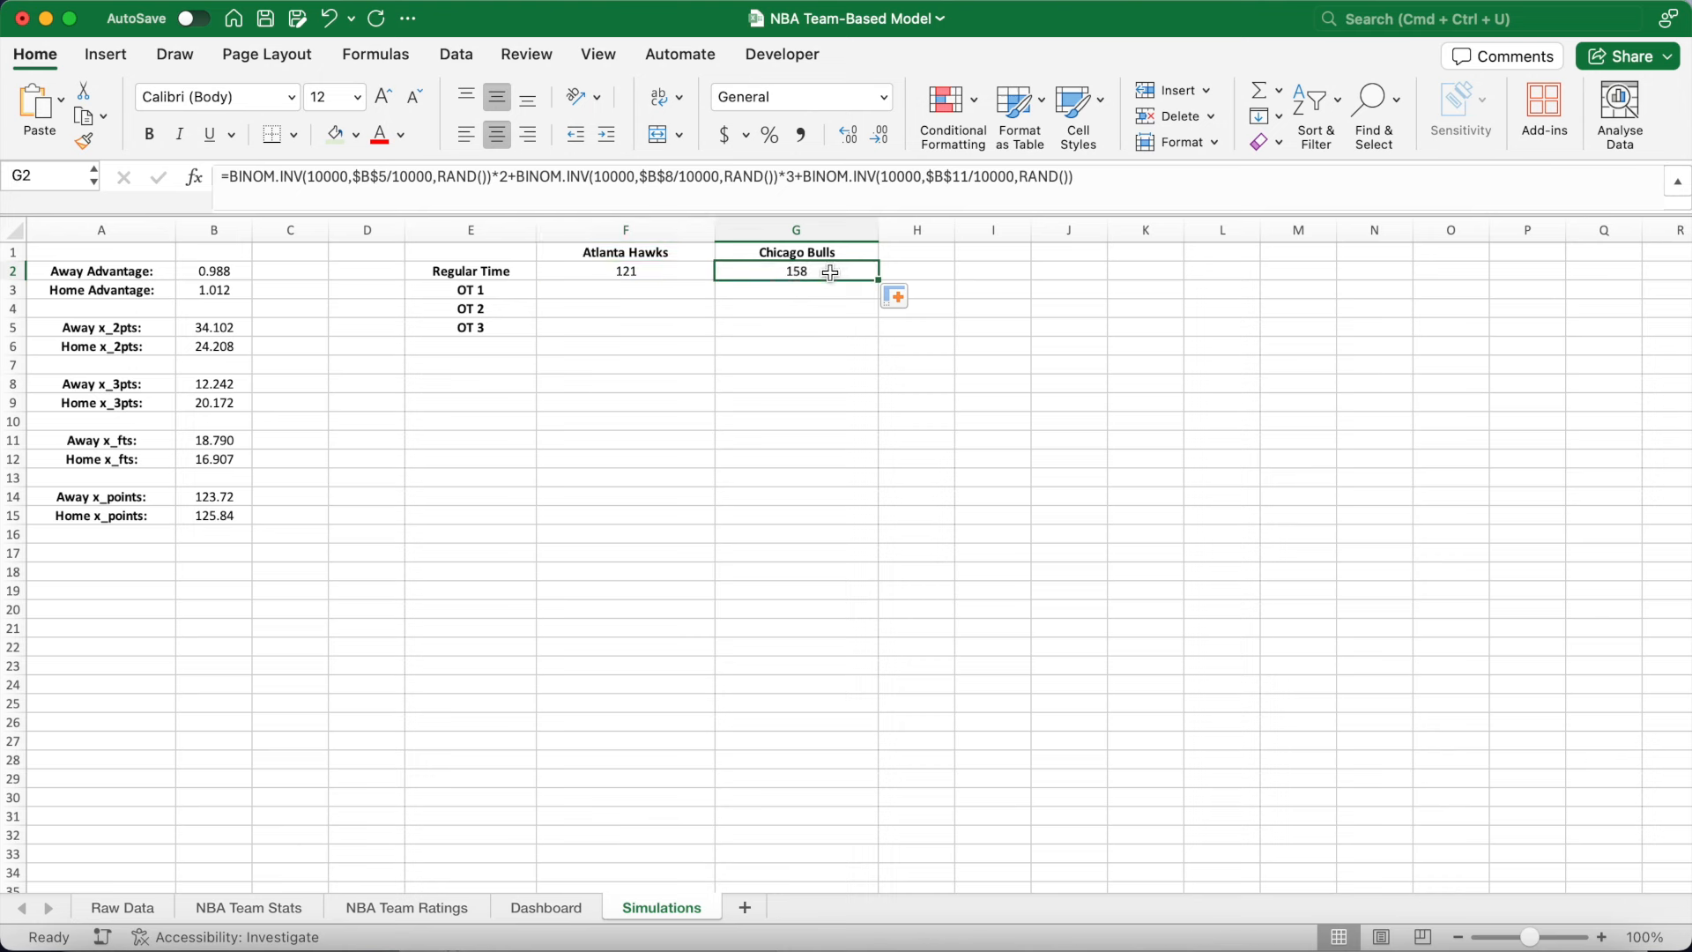
{"action": "key", "text": "Left"}
{"action": "key", "text": "Right"}
{"action": "double_click", "coordinate": [377, 179]}
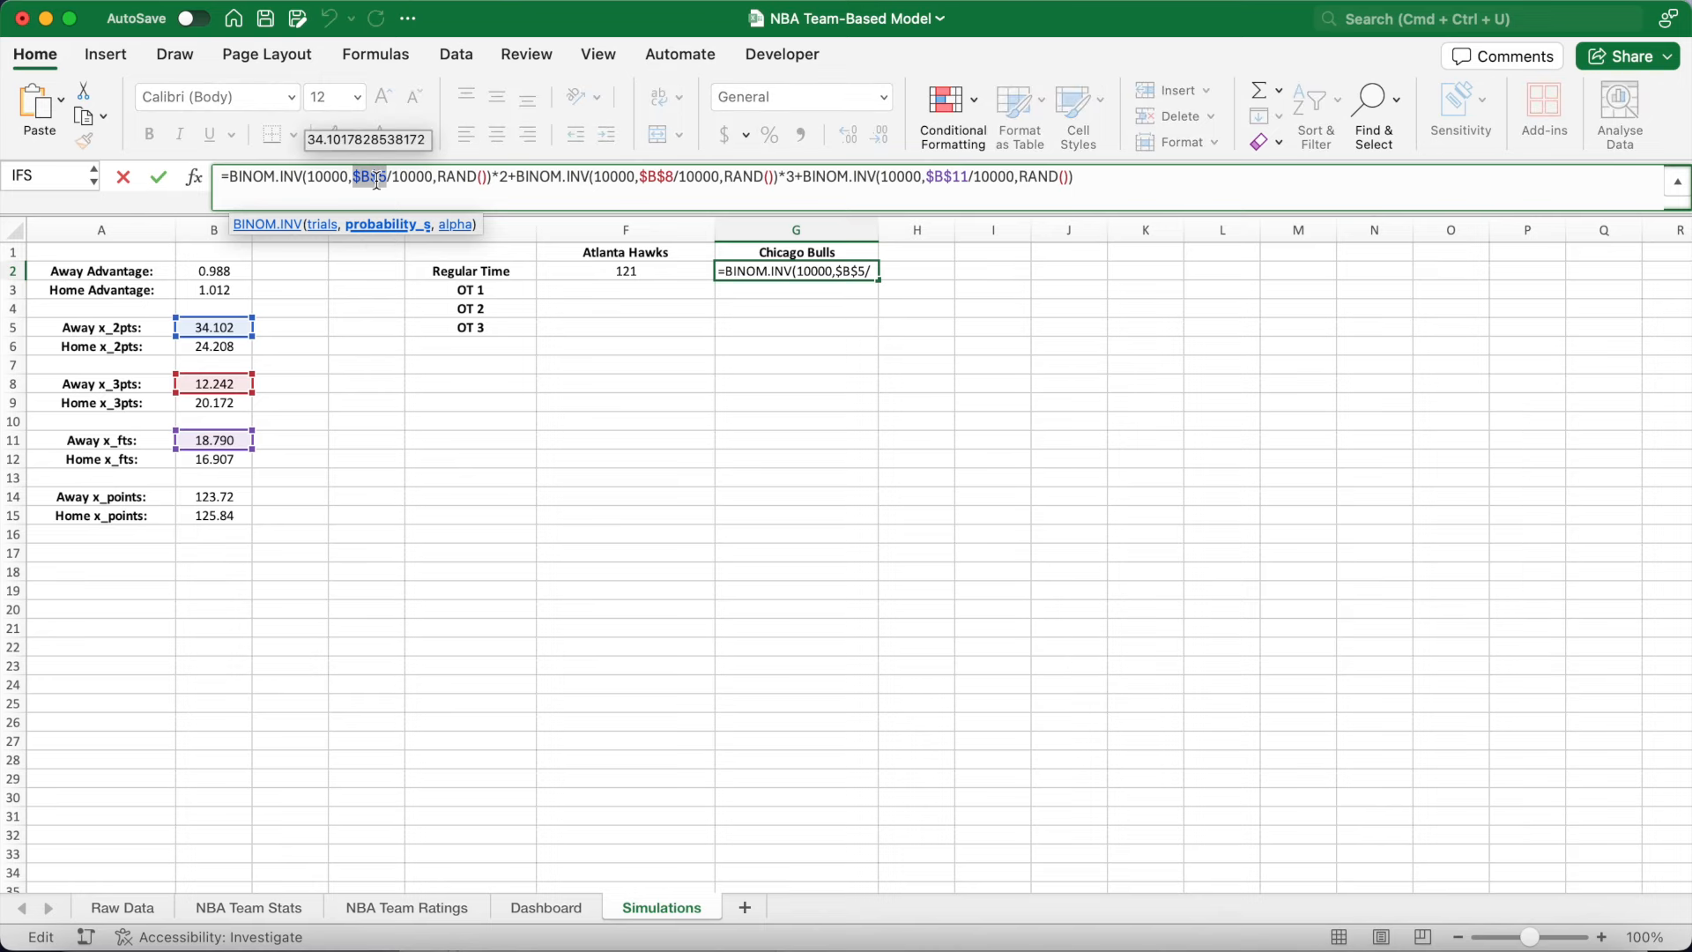
{"action": "left_click", "coordinate": [231, 346]}
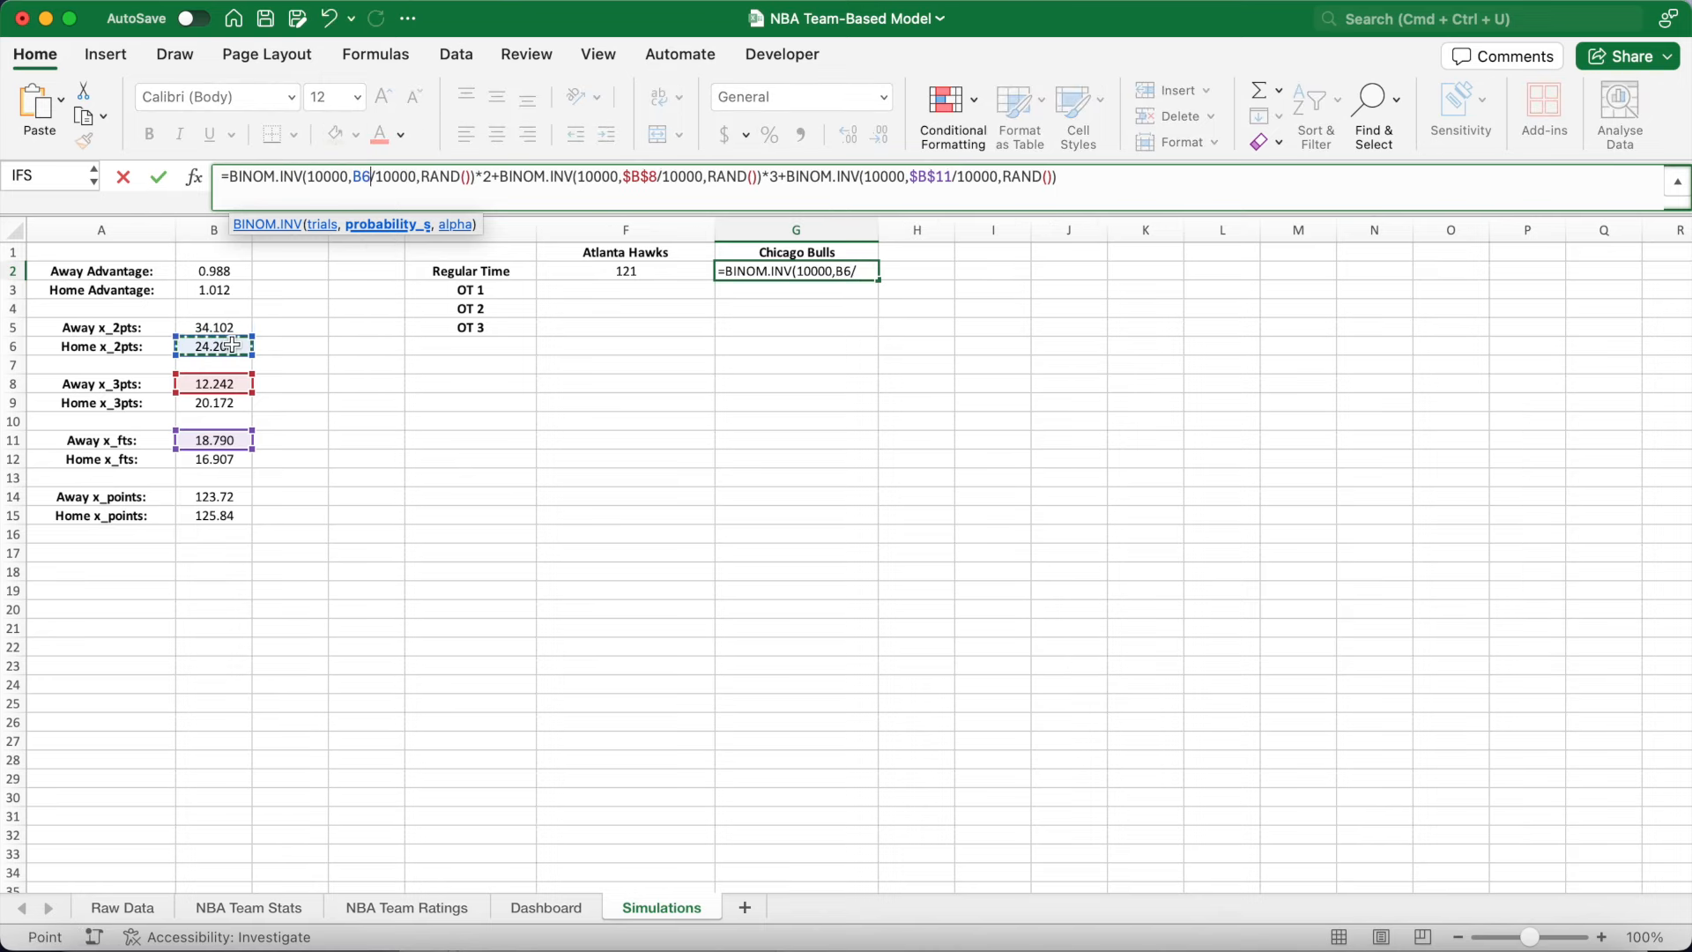
{"action": "double_click", "coordinate": [655, 179]}
{"action": "left_click", "coordinate": [224, 403]}
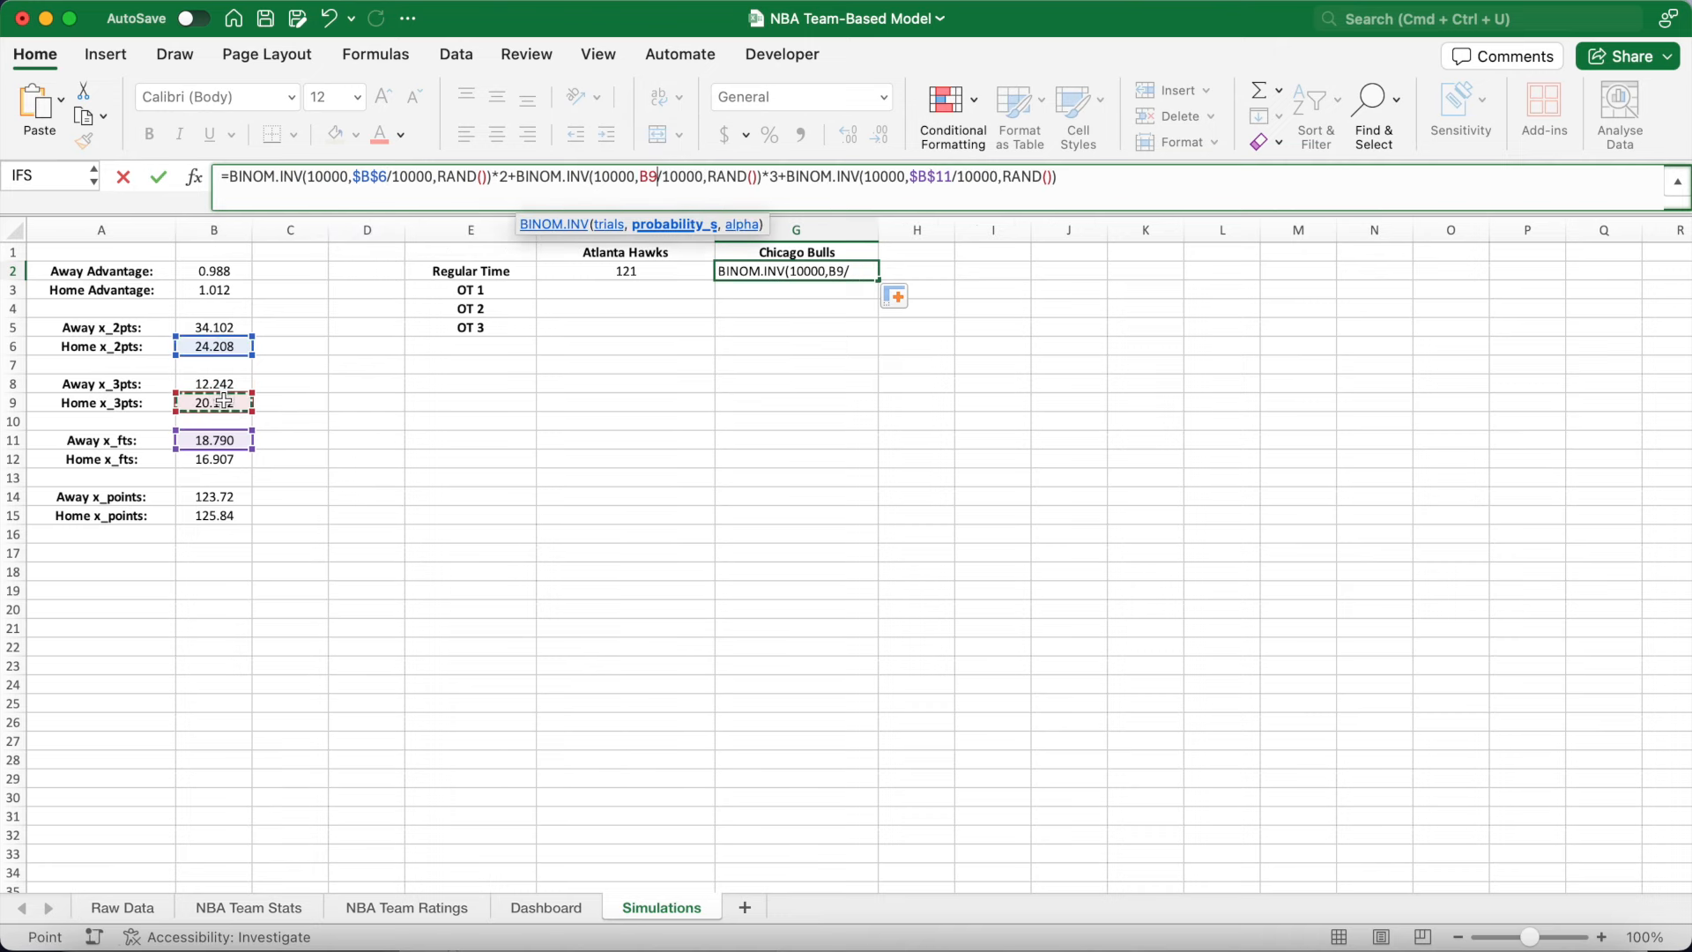
{"action": "double_click", "coordinate": [946, 177]}
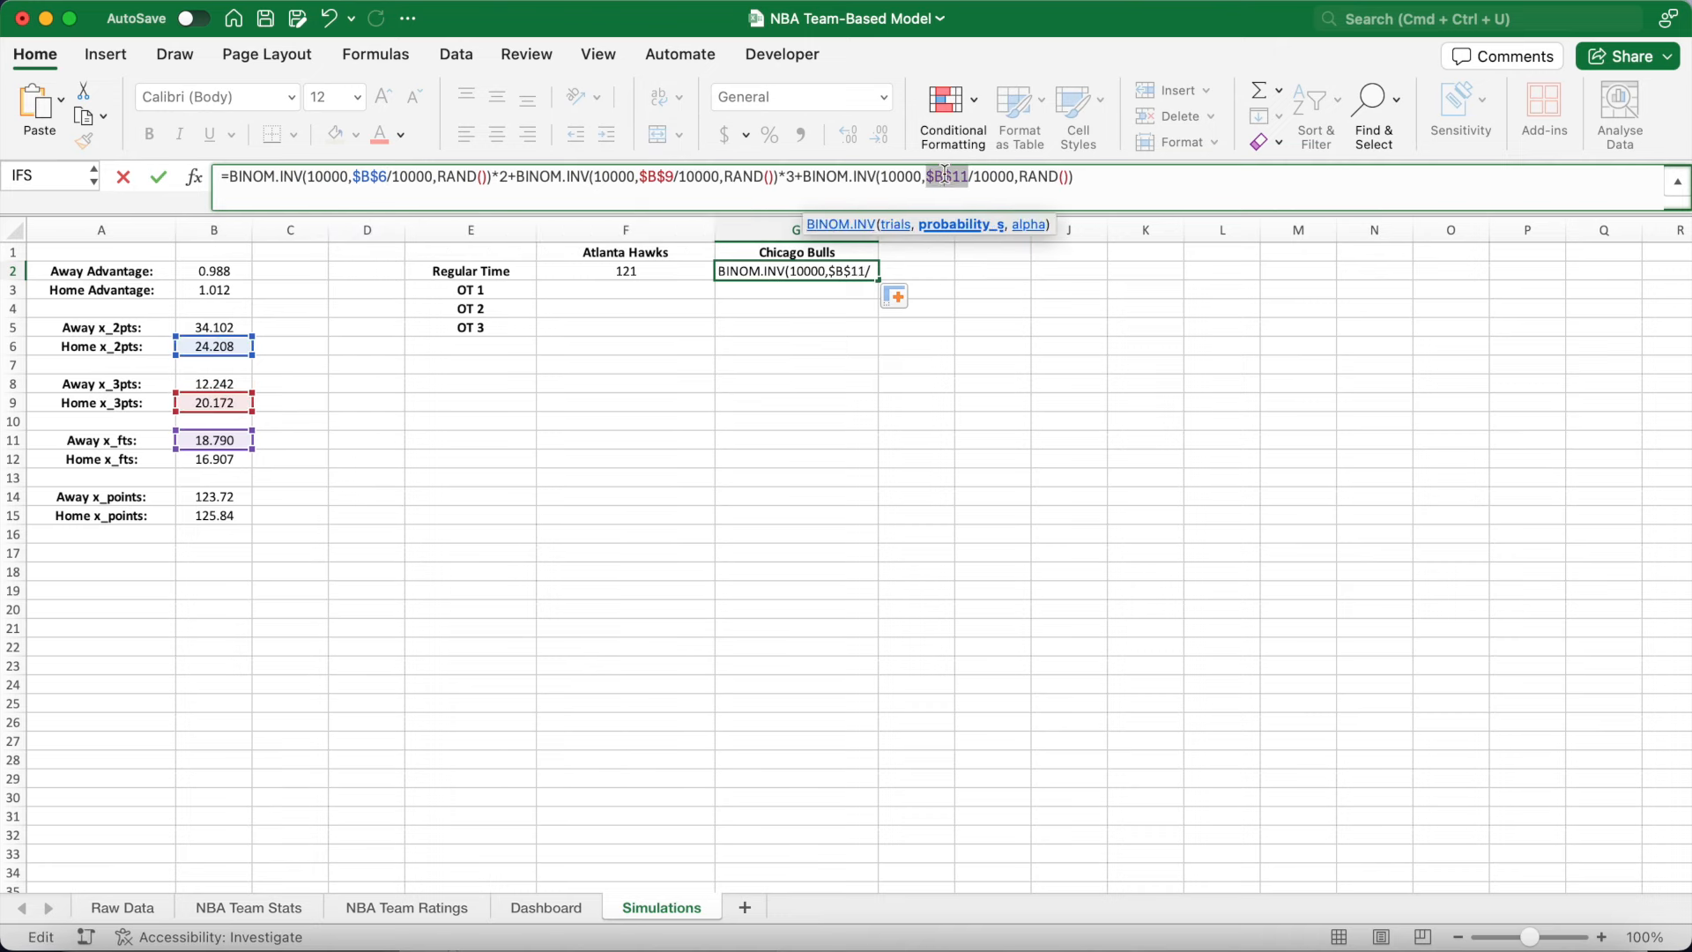
{"action": "left_click", "coordinate": [223, 462]}
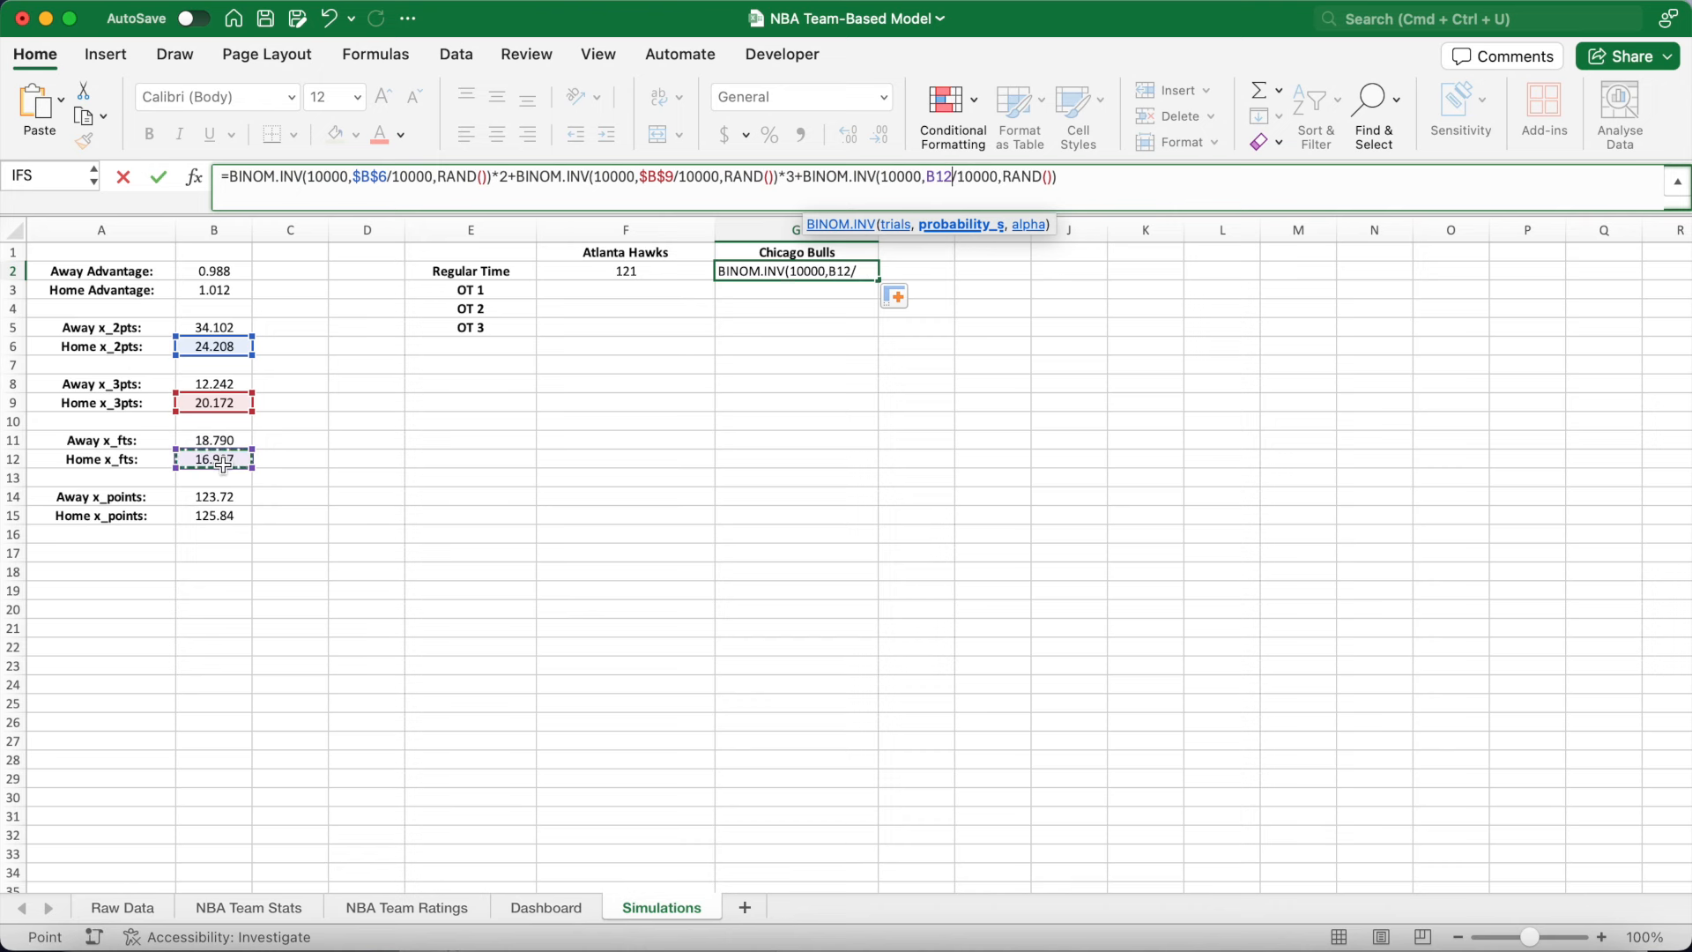
{"action": "key", "text": "Return"}
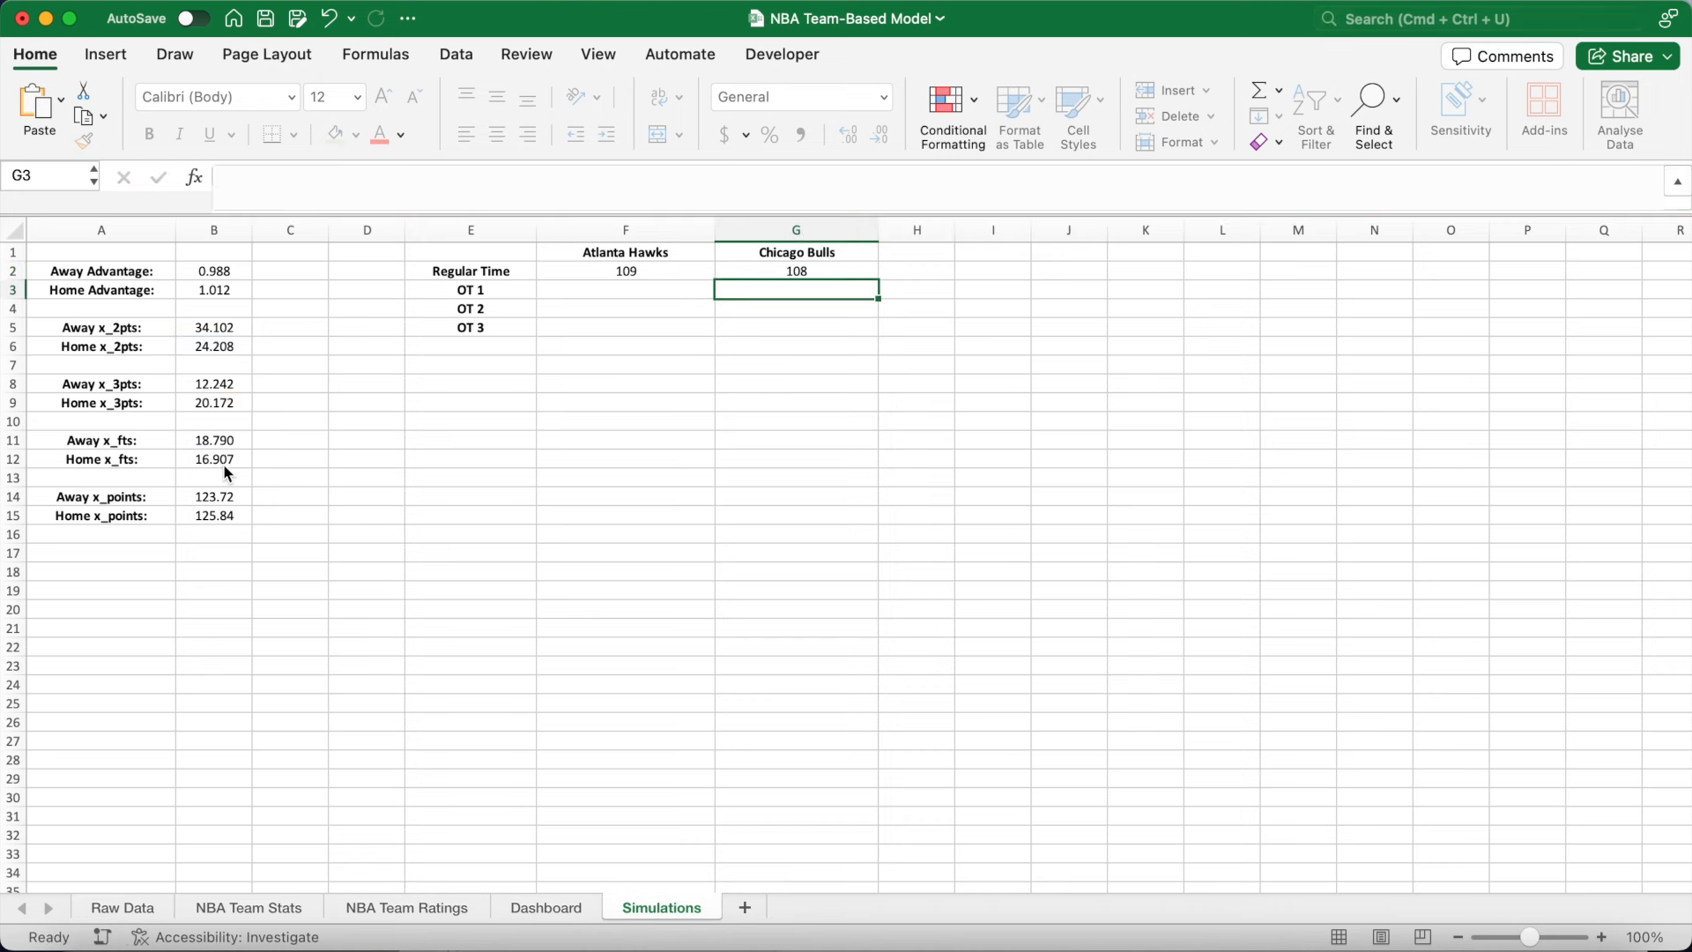
{"action": "left_click", "coordinate": [596, 275]}
{"action": "left_click", "coordinate": [780, 280]}
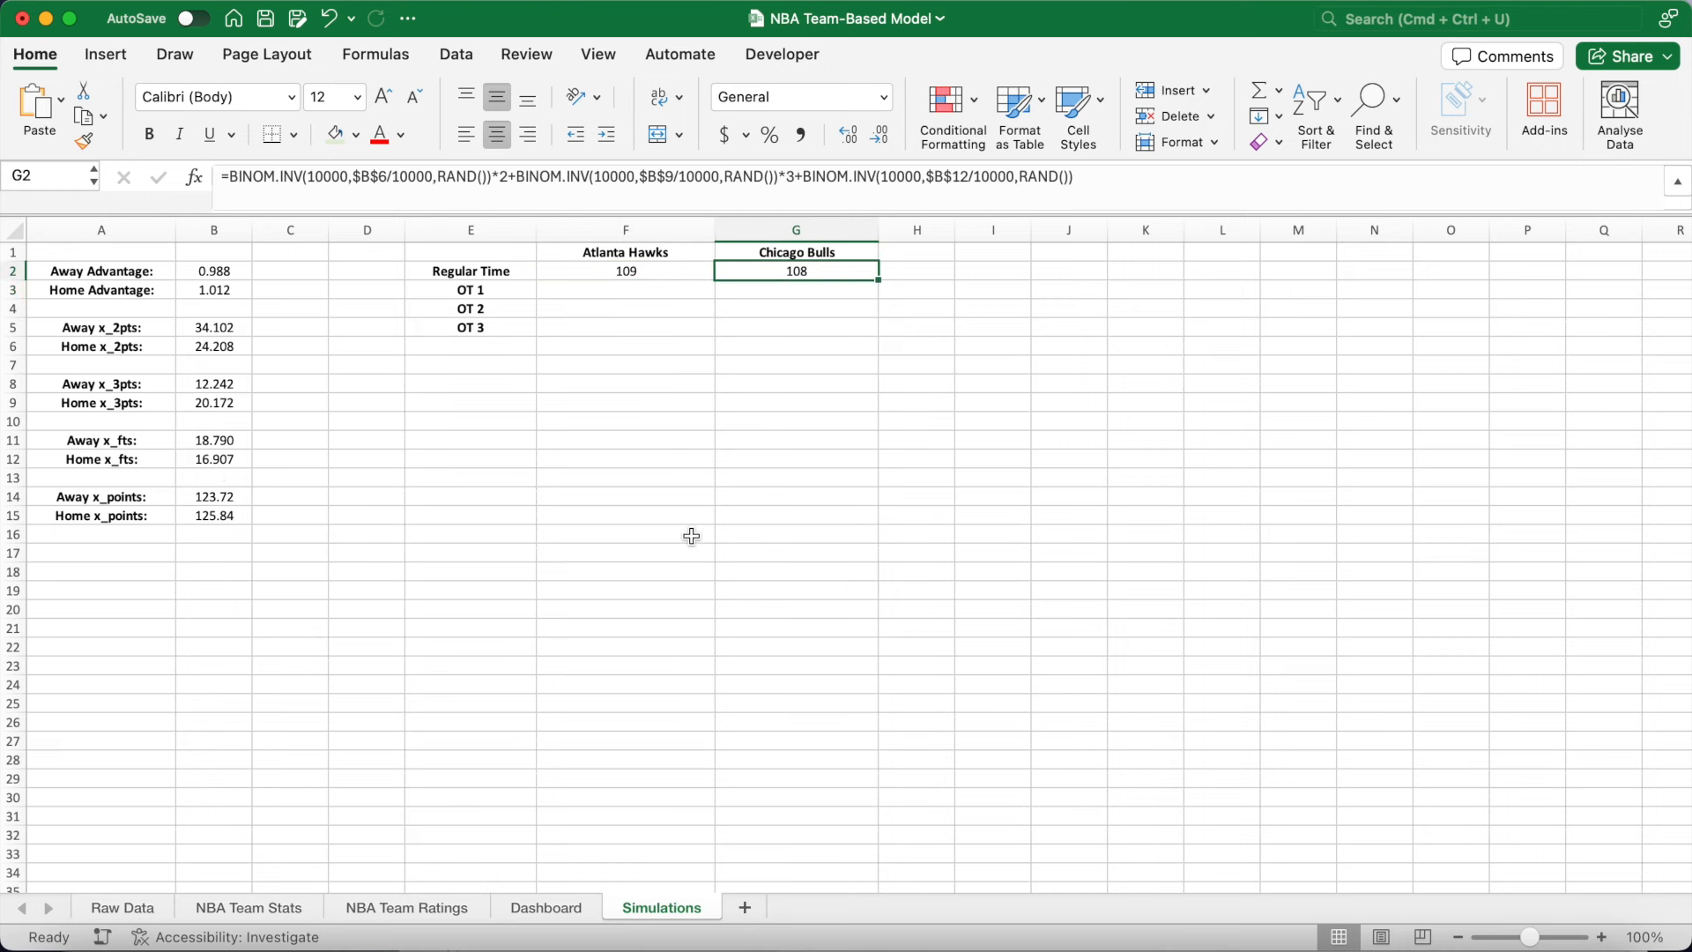
Start an IF formula in the Atlanta Hawks OT 1 cell F3 with the tie test $F2=$G2.
{"action": "left_click_drag", "start_coordinate": [589, 293], "coordinate": [800, 328]}
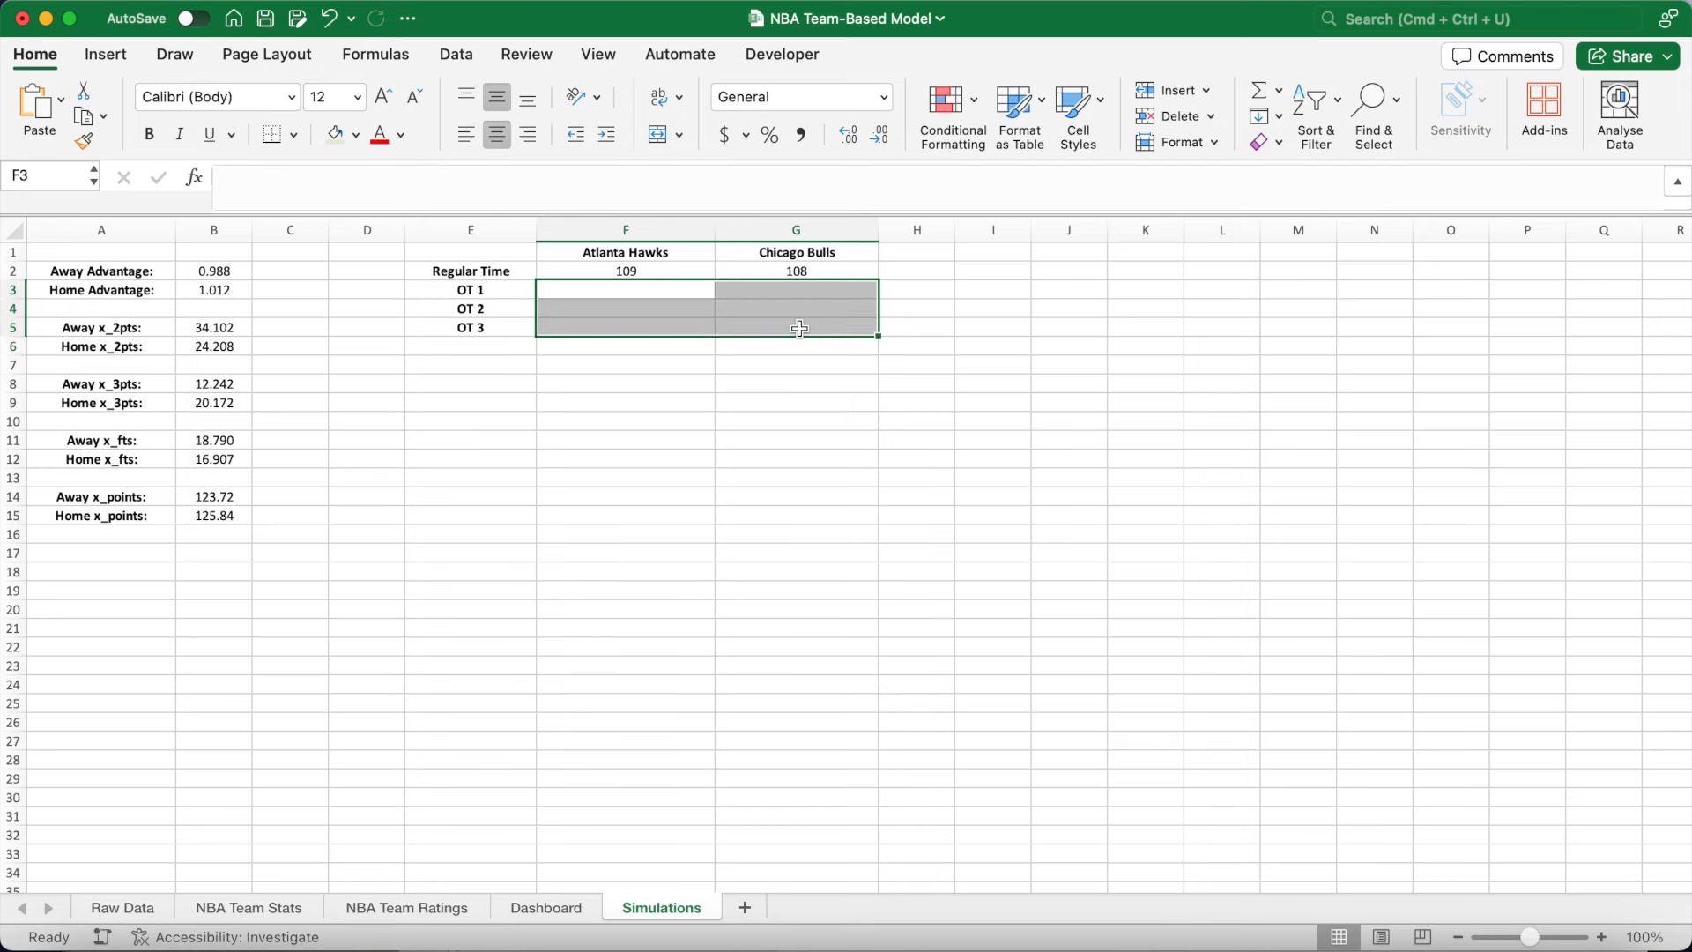
{"action": "left_click", "coordinate": [640, 296]}
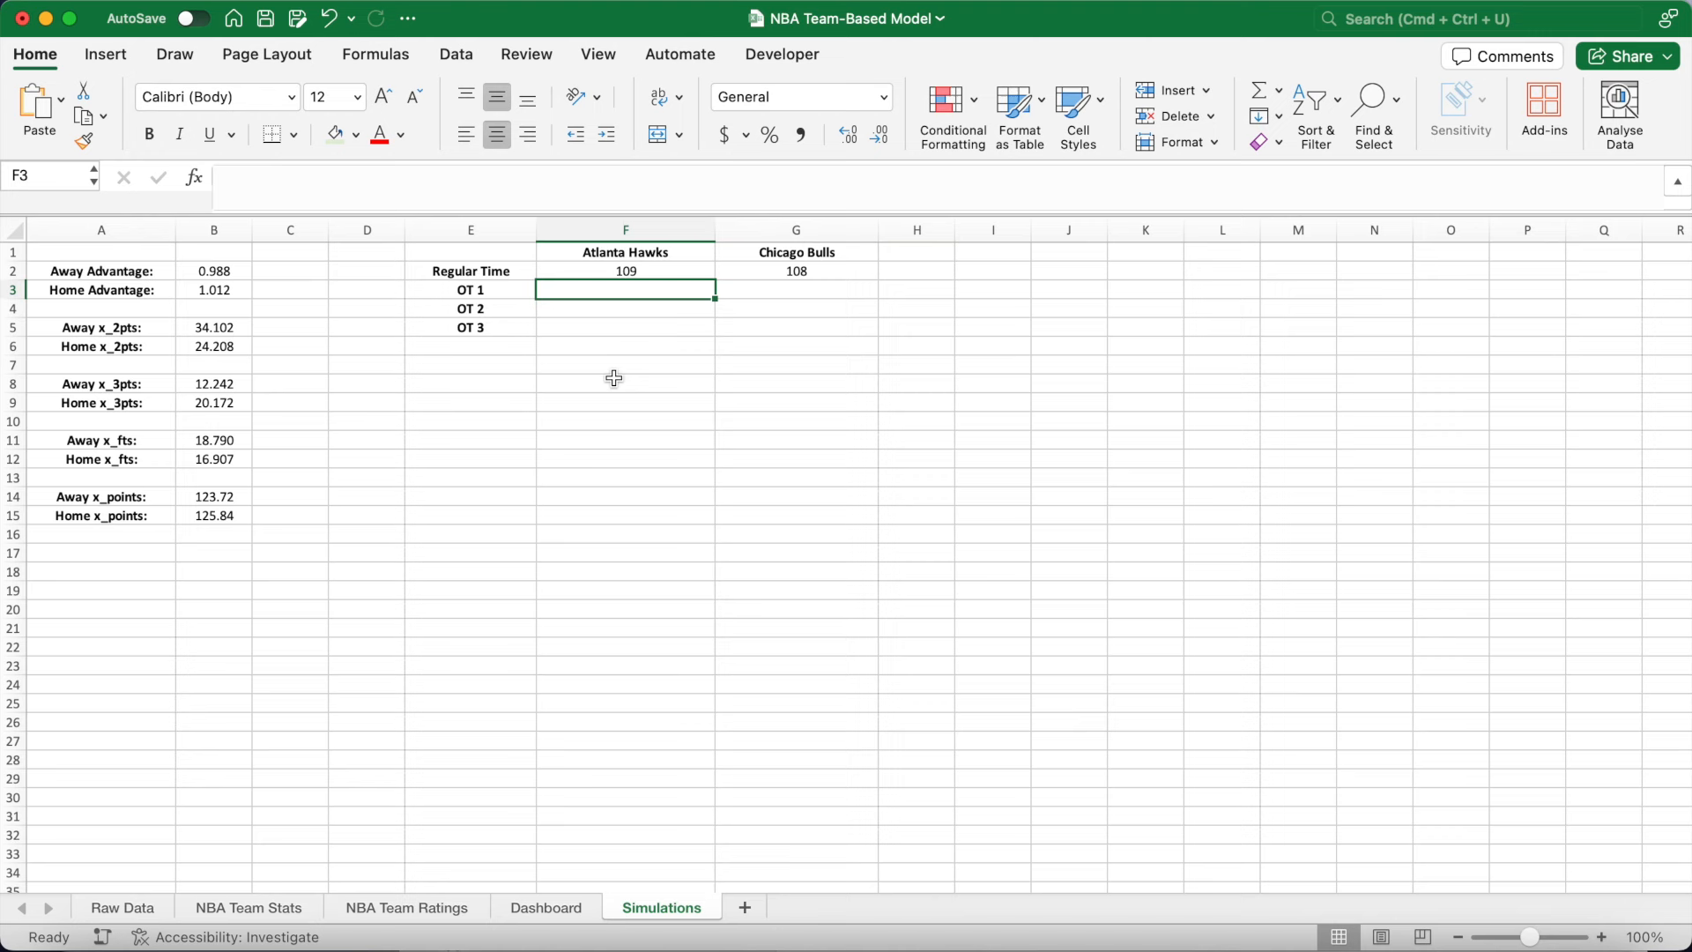
{"action": "left_click", "coordinate": [456, 191]}
{"action": "type", "text": "="}
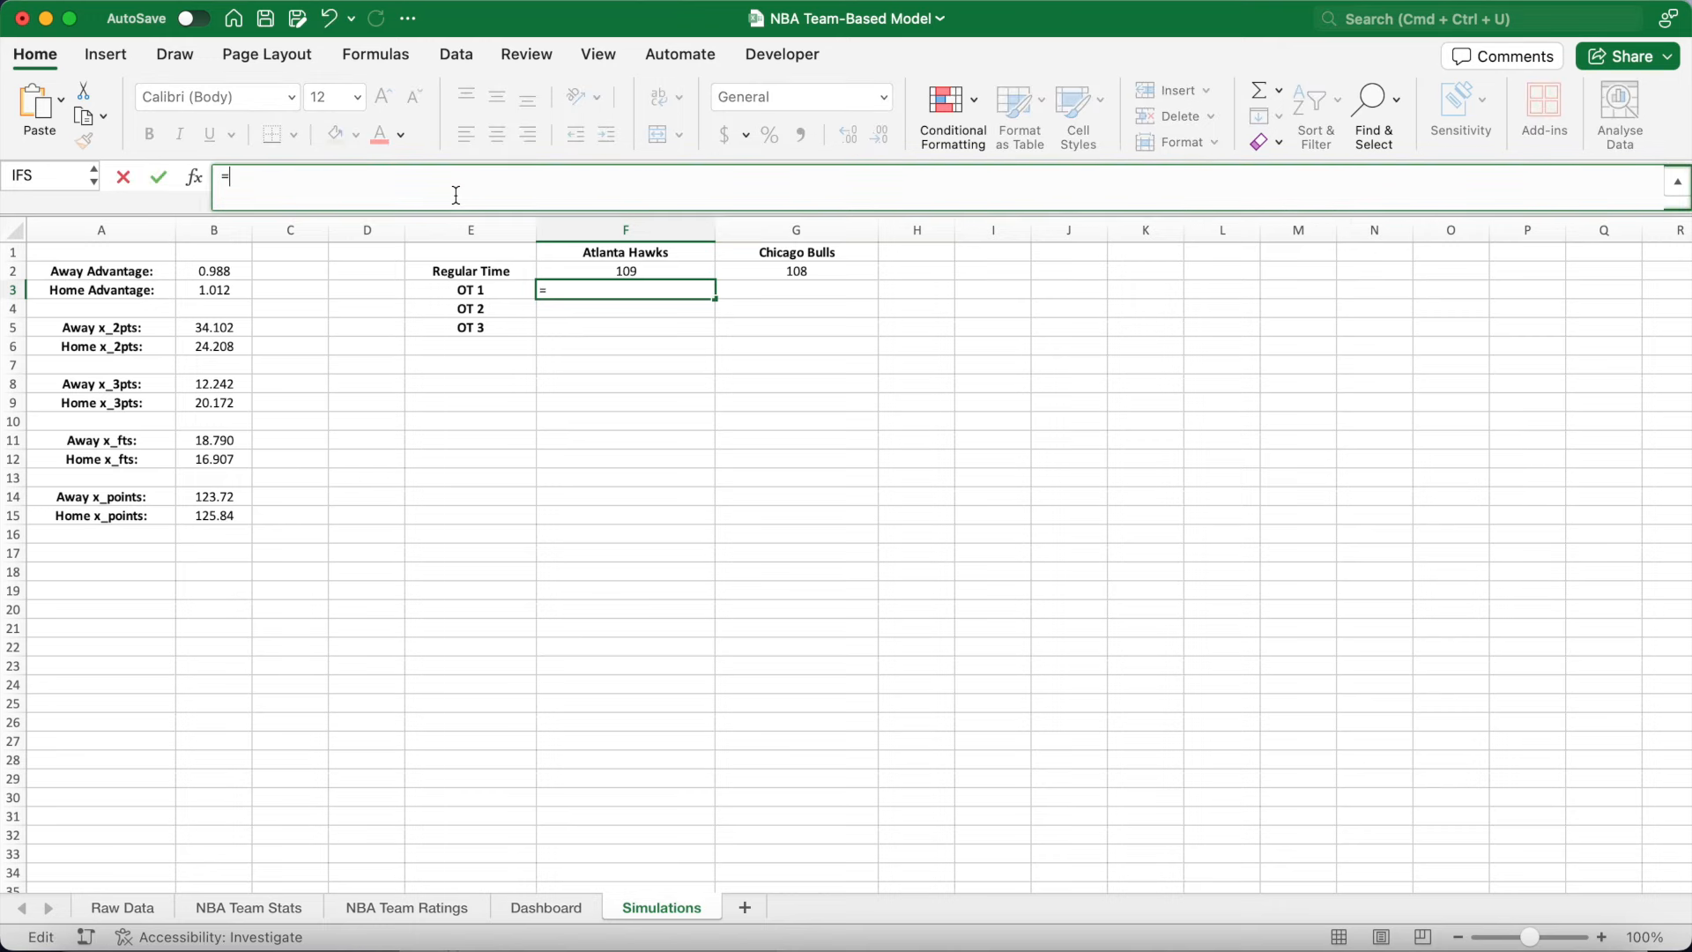
{"action": "type", "text": "IF($F"}
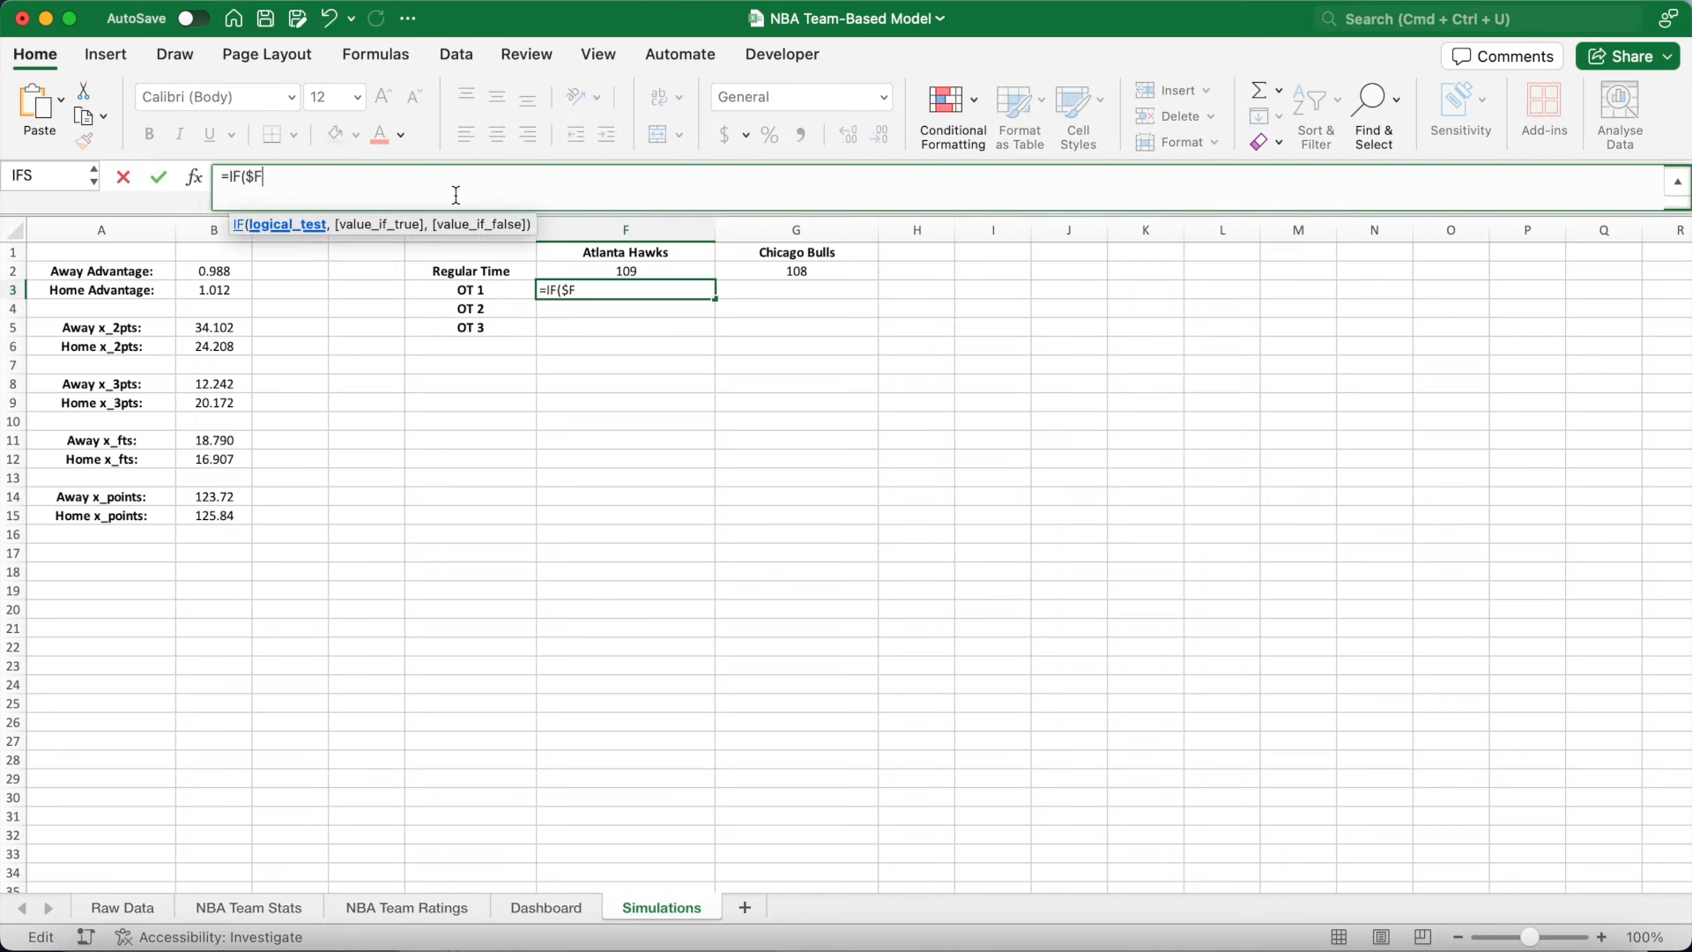
{"action": "type", "text": "2="}
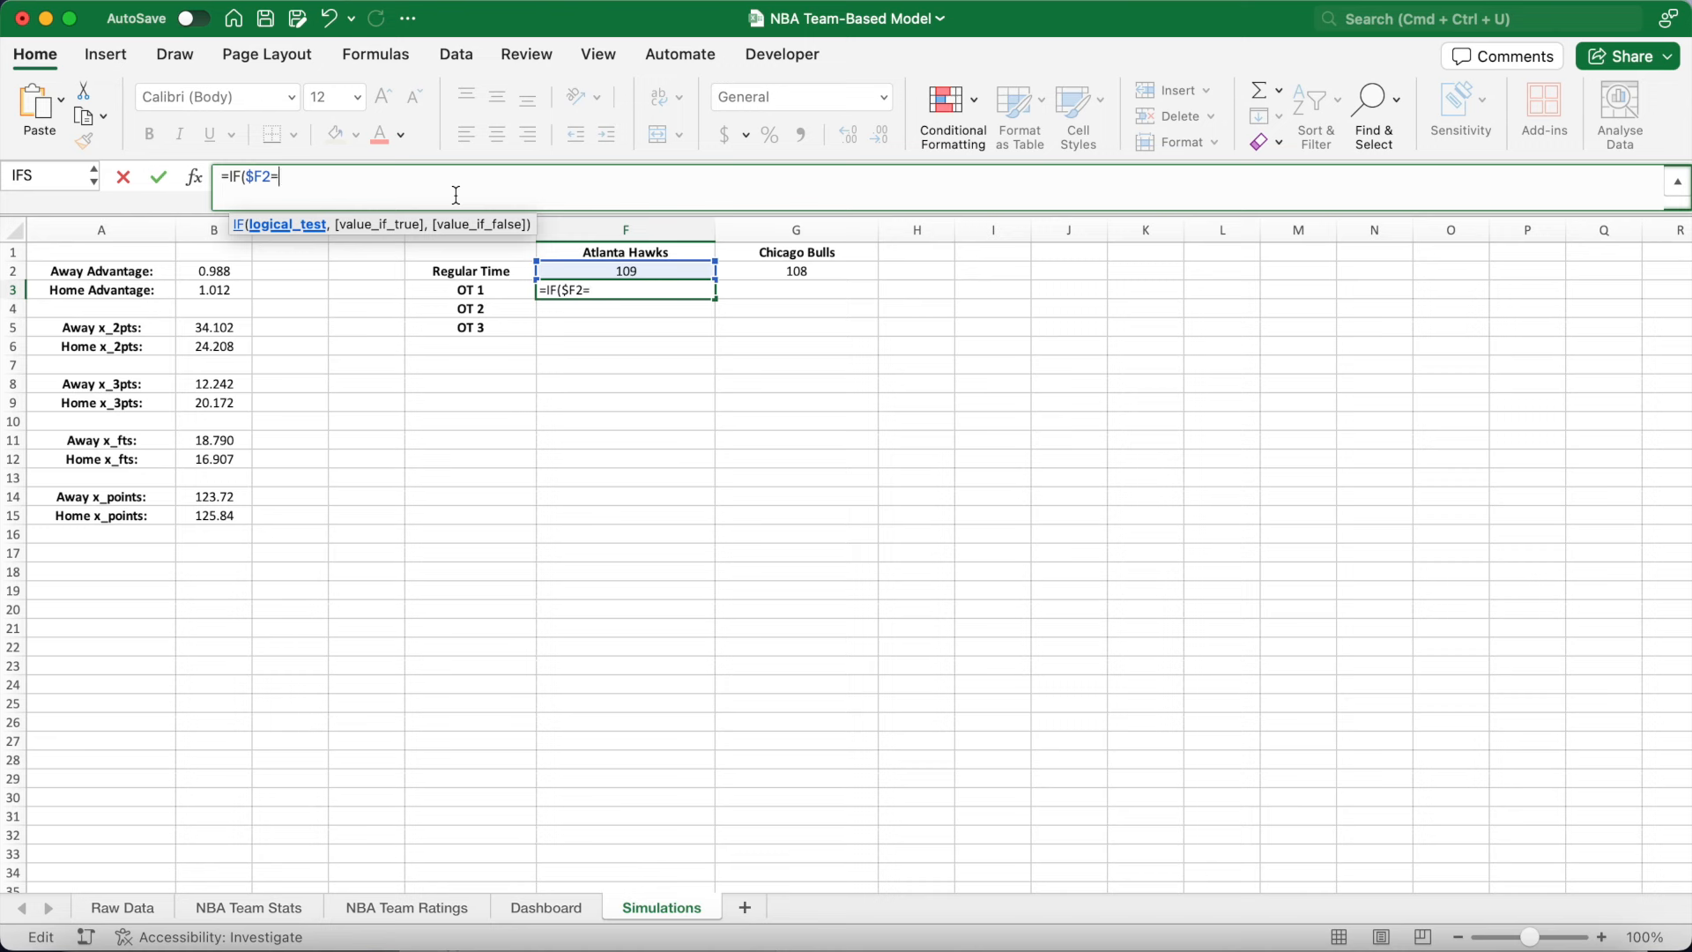
{"action": "type", "text": "$G2"}
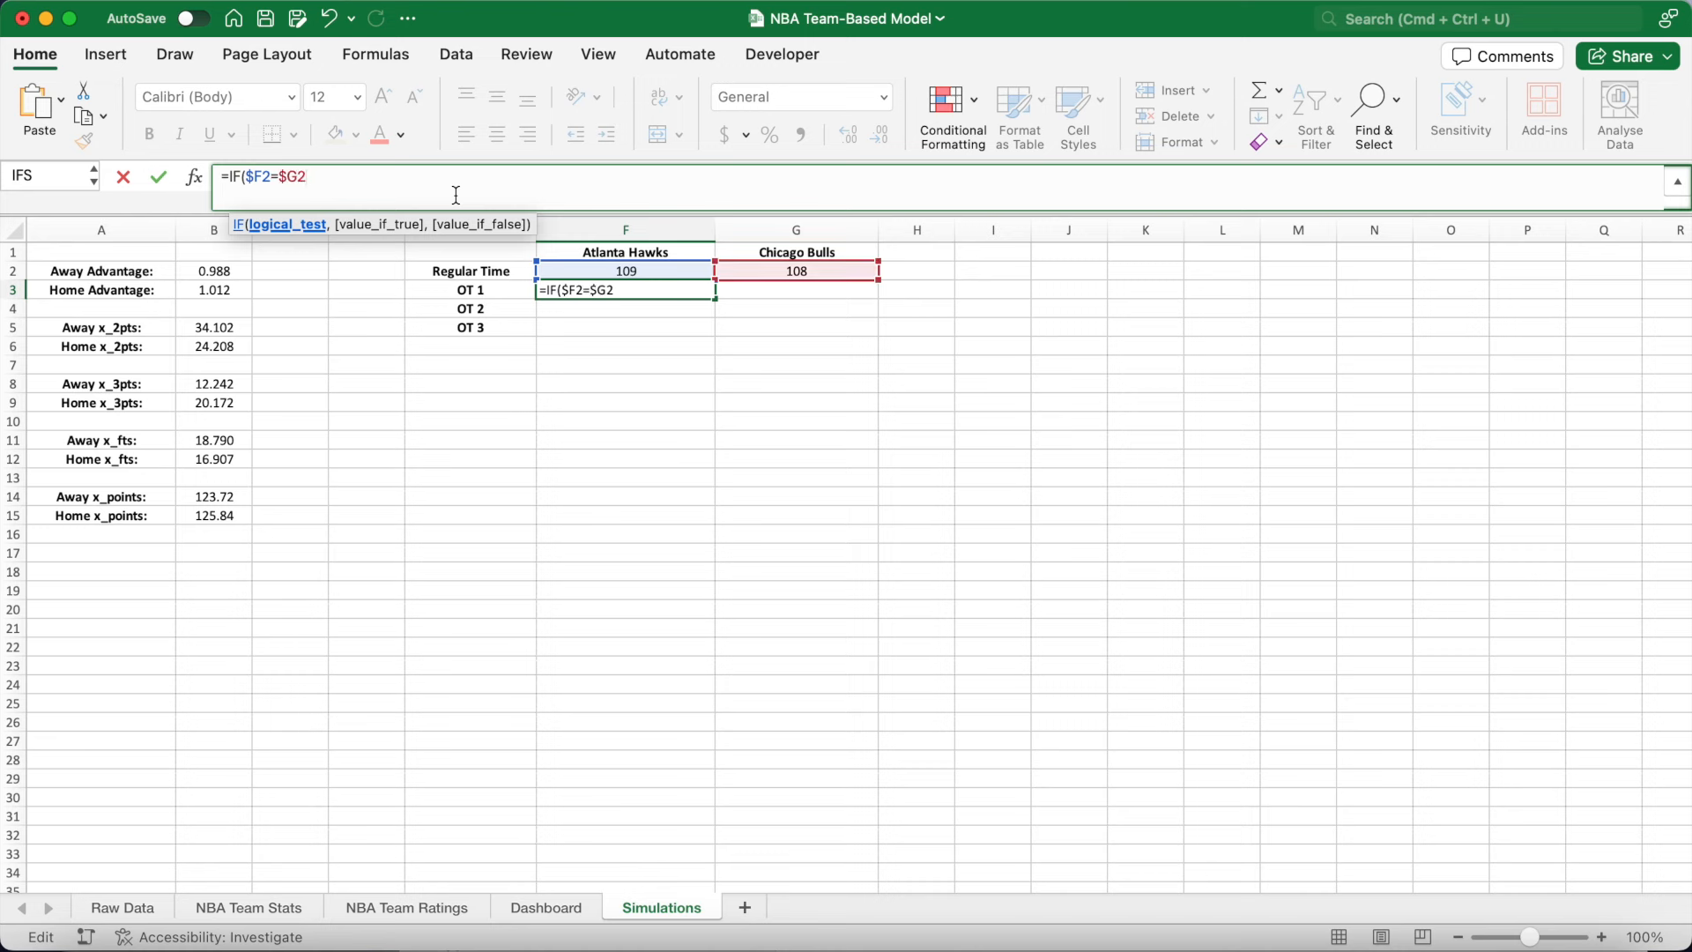
Add the overtime two-pointer term BINOM.INV(10000,(5/48)*$B$5/10000,RAND())*2 as the value if true in F3.
{"action": "type", "text": ",BINOM."}
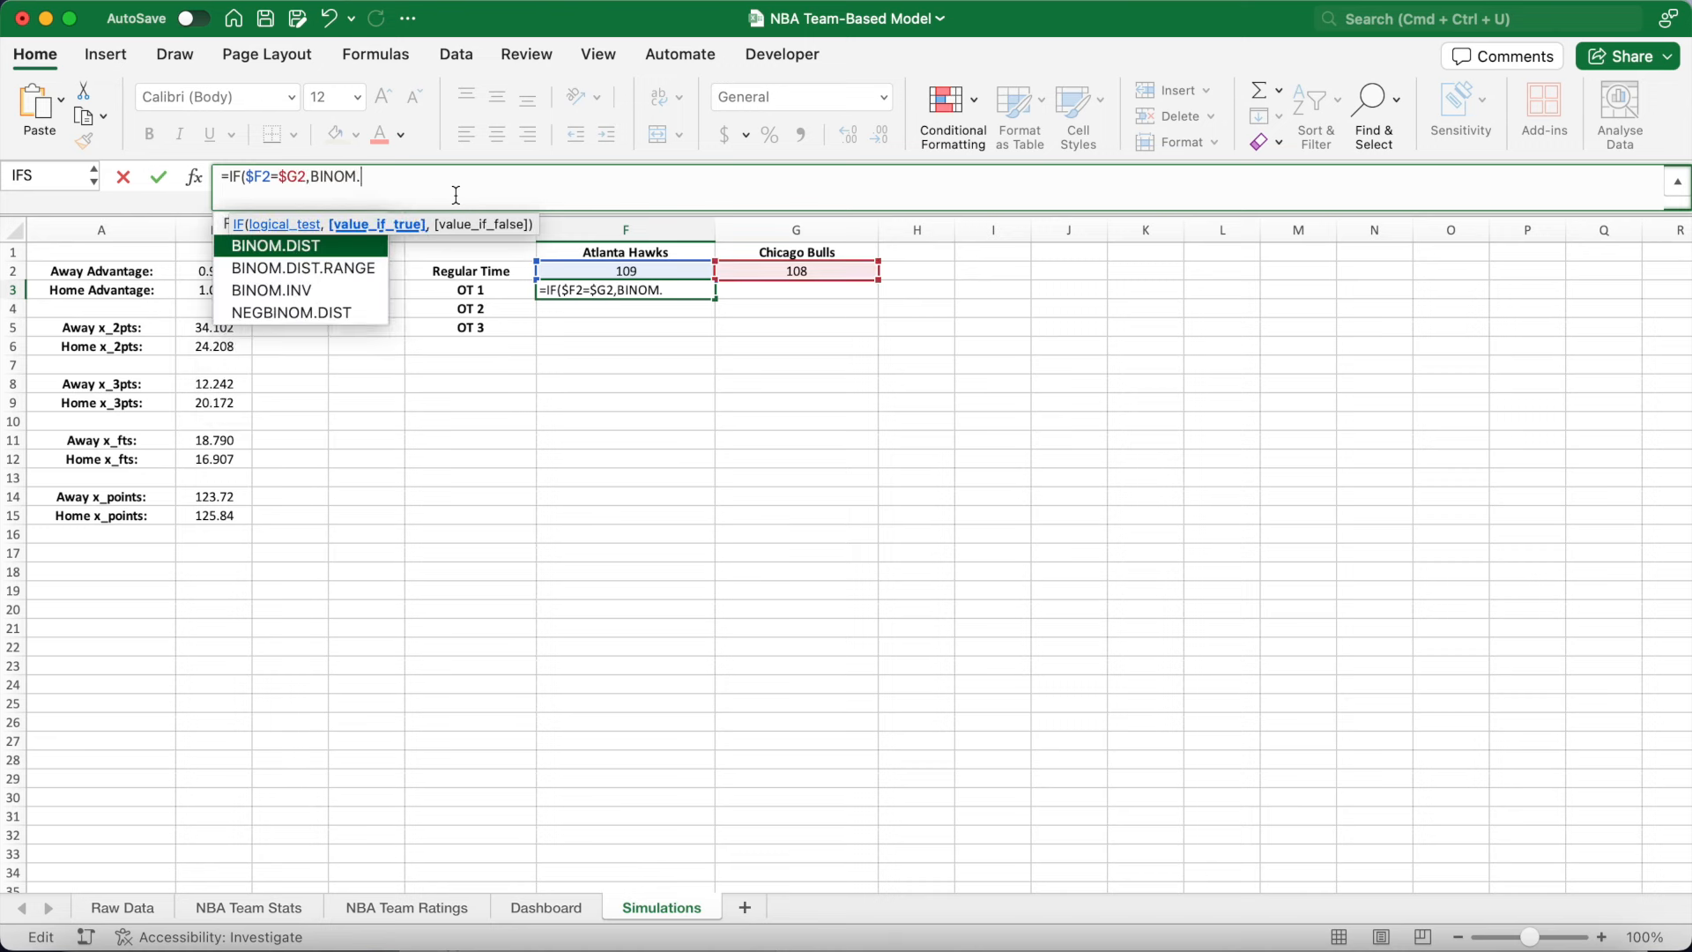
{"action": "type", "text": "INV(1"}
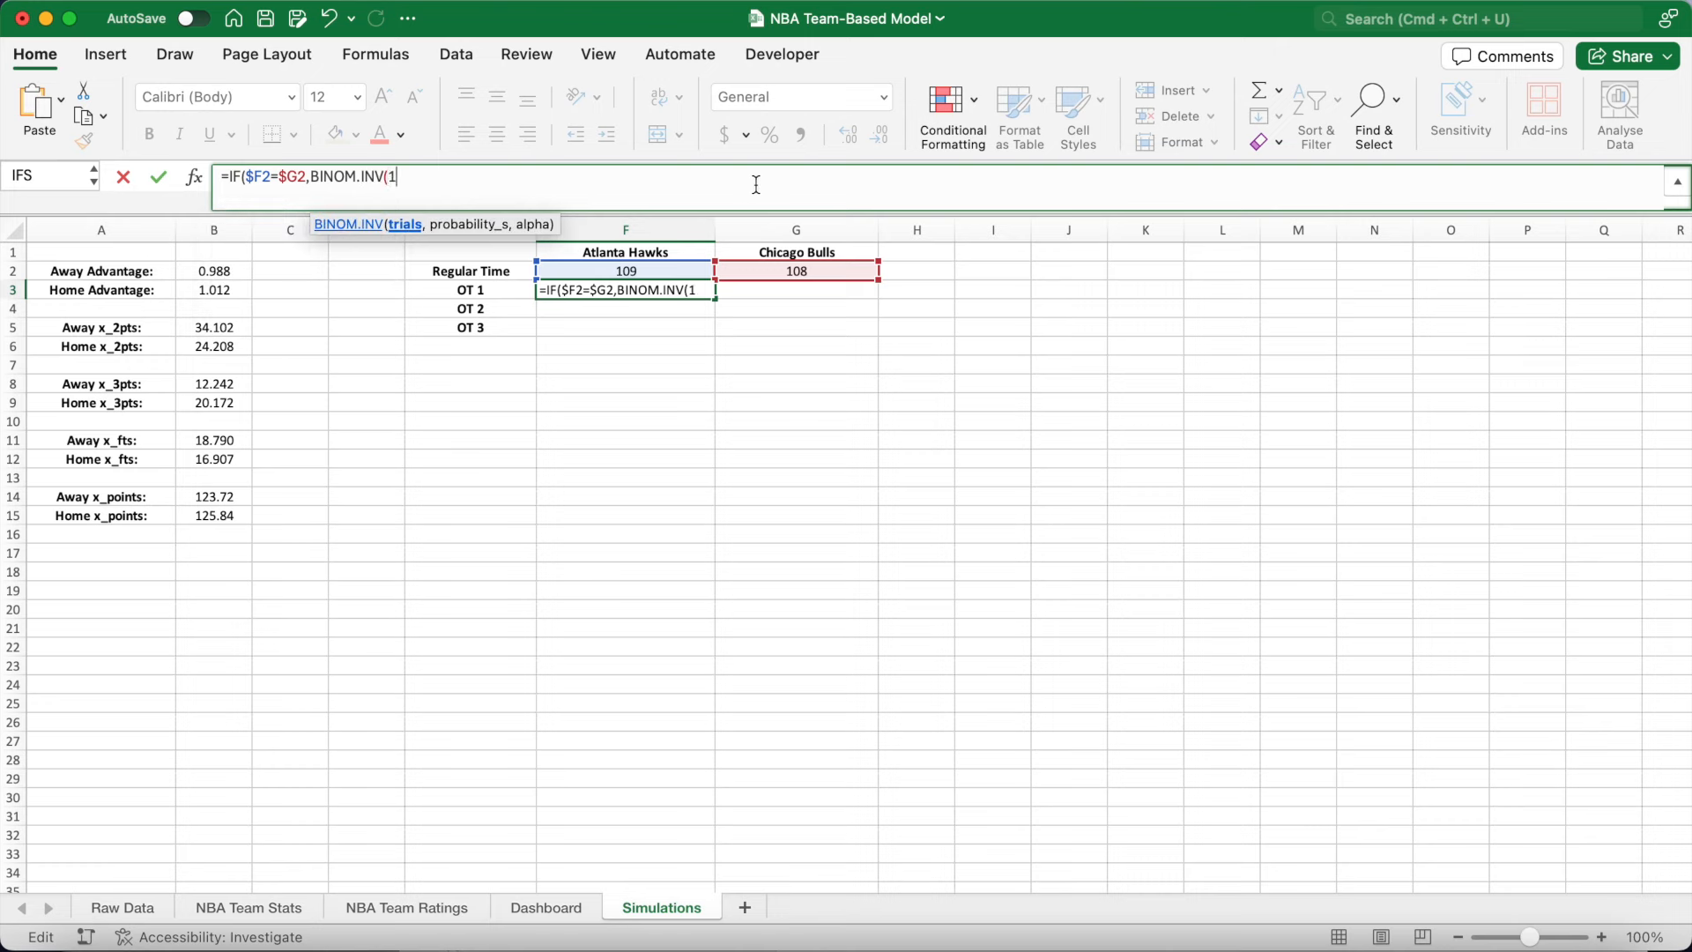
{"action": "type", "text": "0000,(5/48)*"}
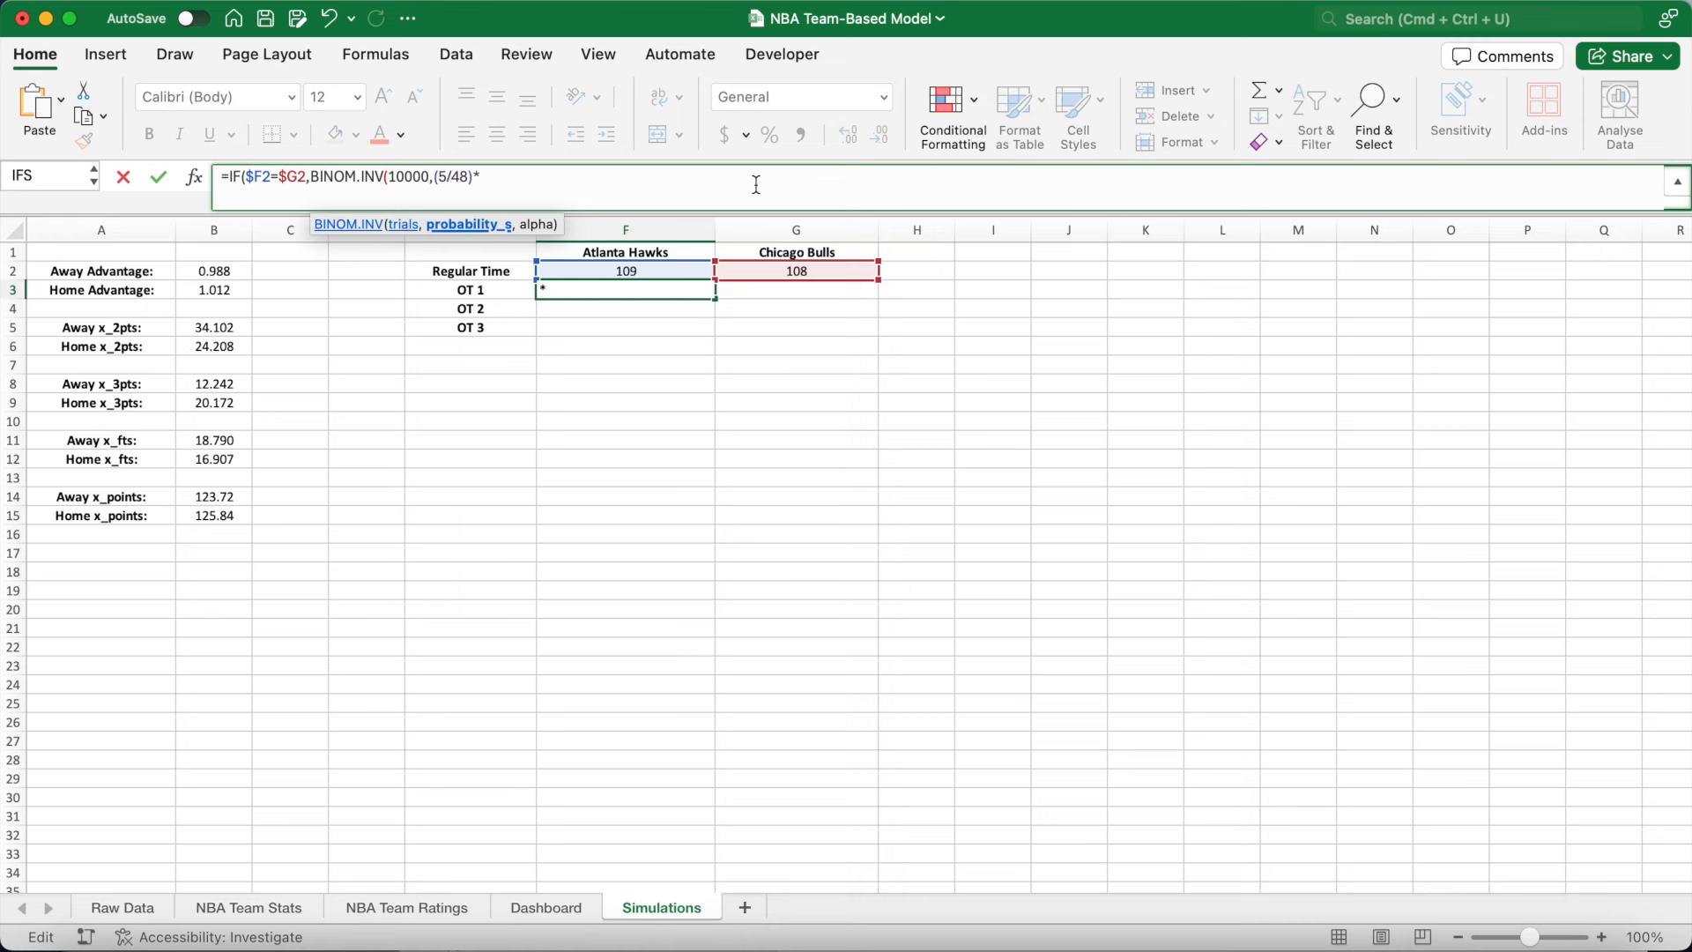
{"action": "left_click", "coordinate": [238, 329]}
{"action": "key", "text": "F4"}
{"action": "type", "text": "/10000,RAND()"}
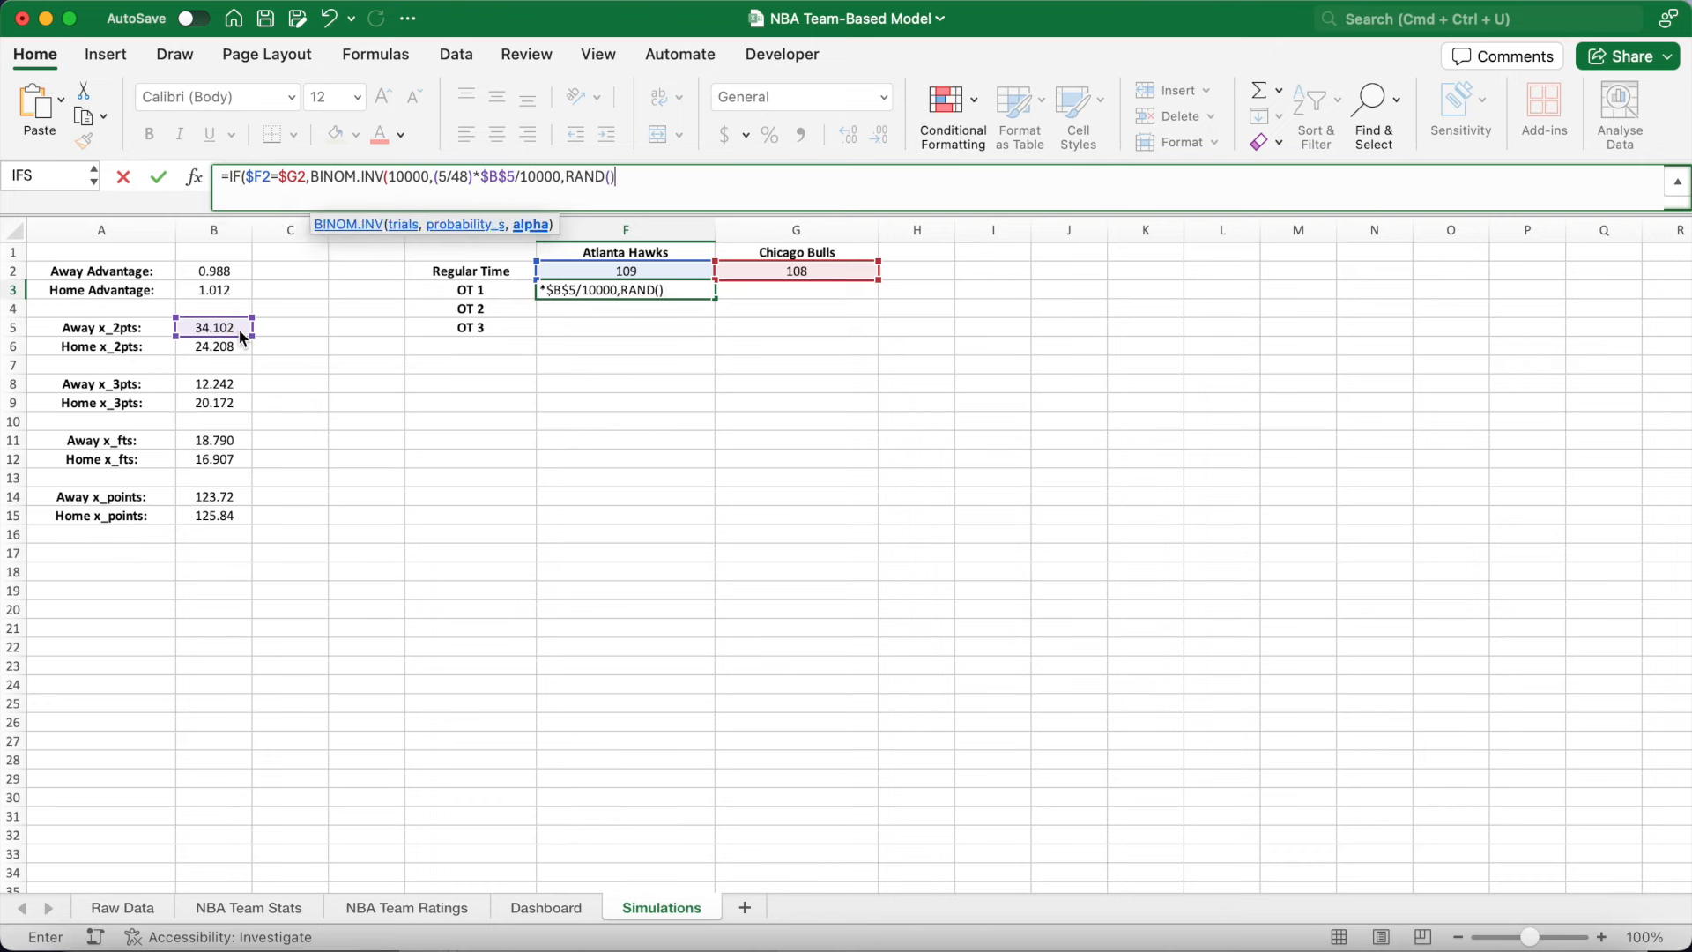
{"action": "type", "text": ")"}
{"action": "type", "text": "*2"}
Add the overtime three-pointer term BINOM.INV(10000,(5/48)*$B$8/10000,RAND())*3 to the F3 formula.
{"action": "type", "text": "+"}
{"action": "type", "text": "BINOM.INV("}
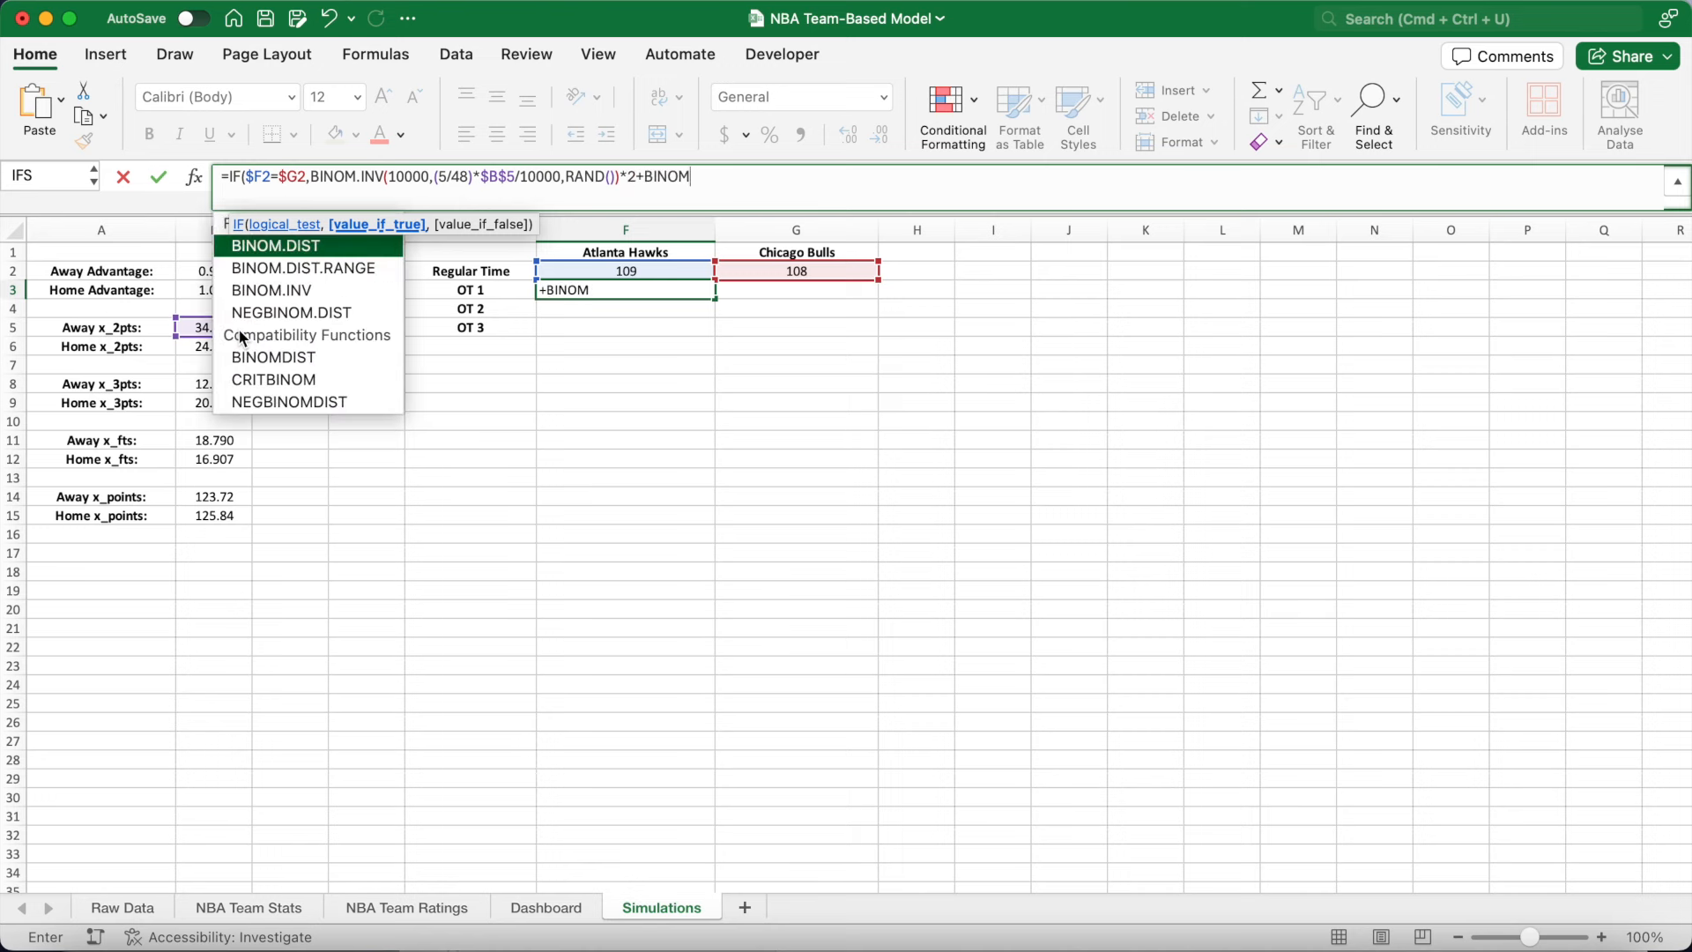
{"action": "type", "text": "10000"}
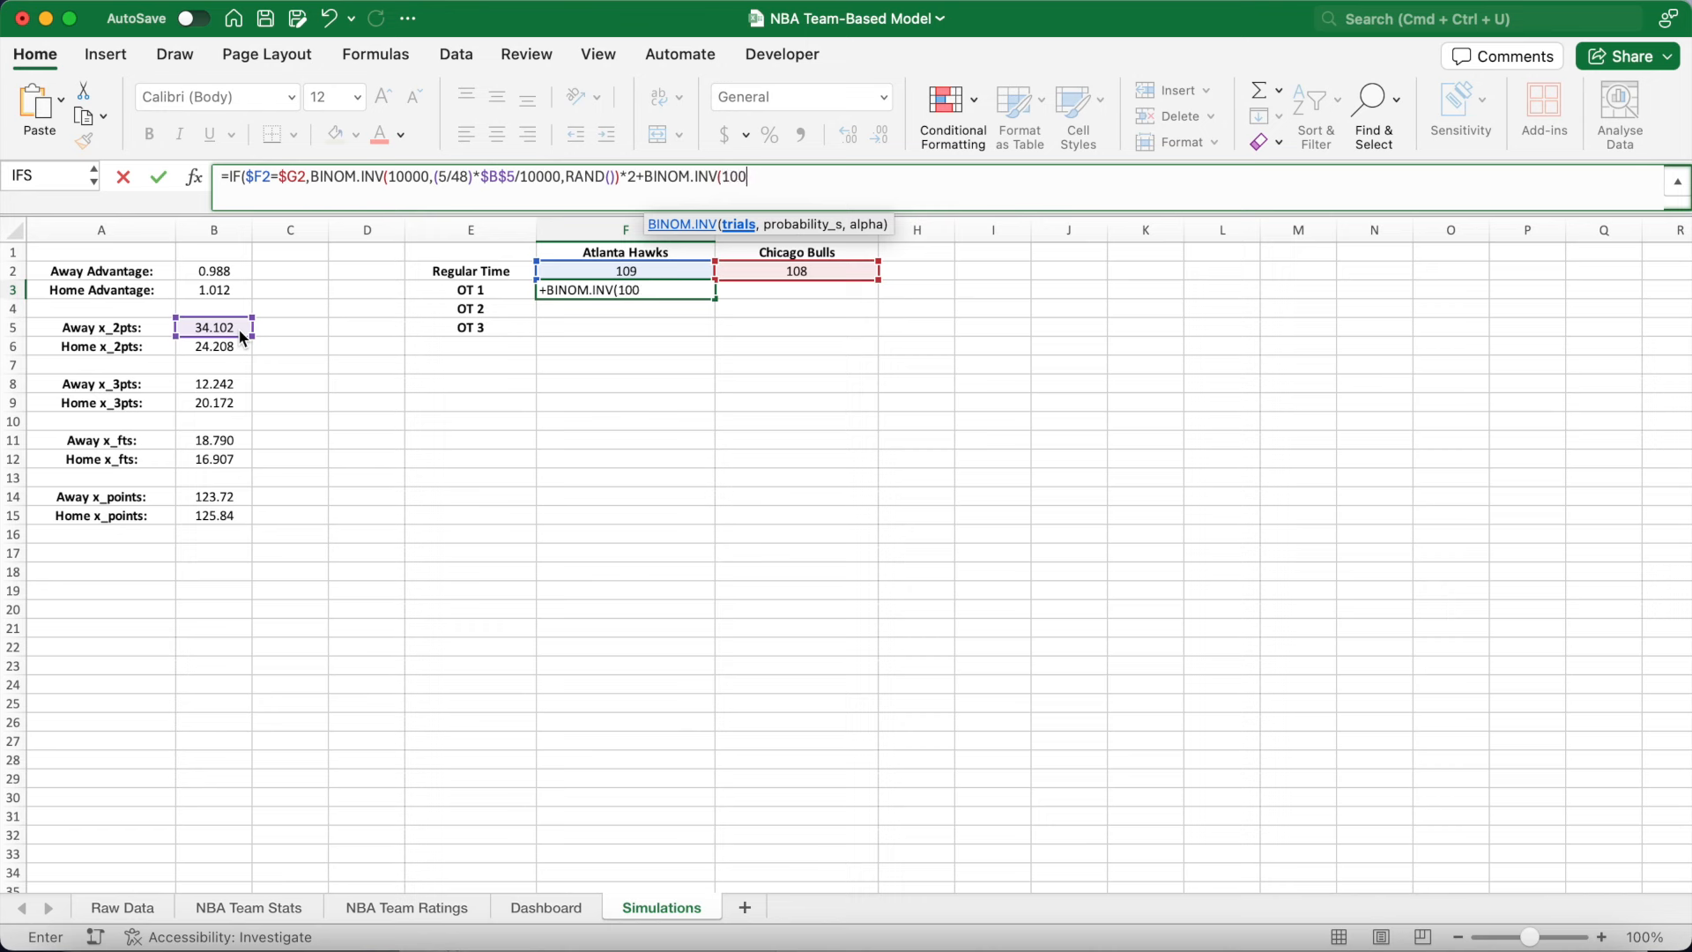
{"action": "type", "text": ",(5/48)*"}
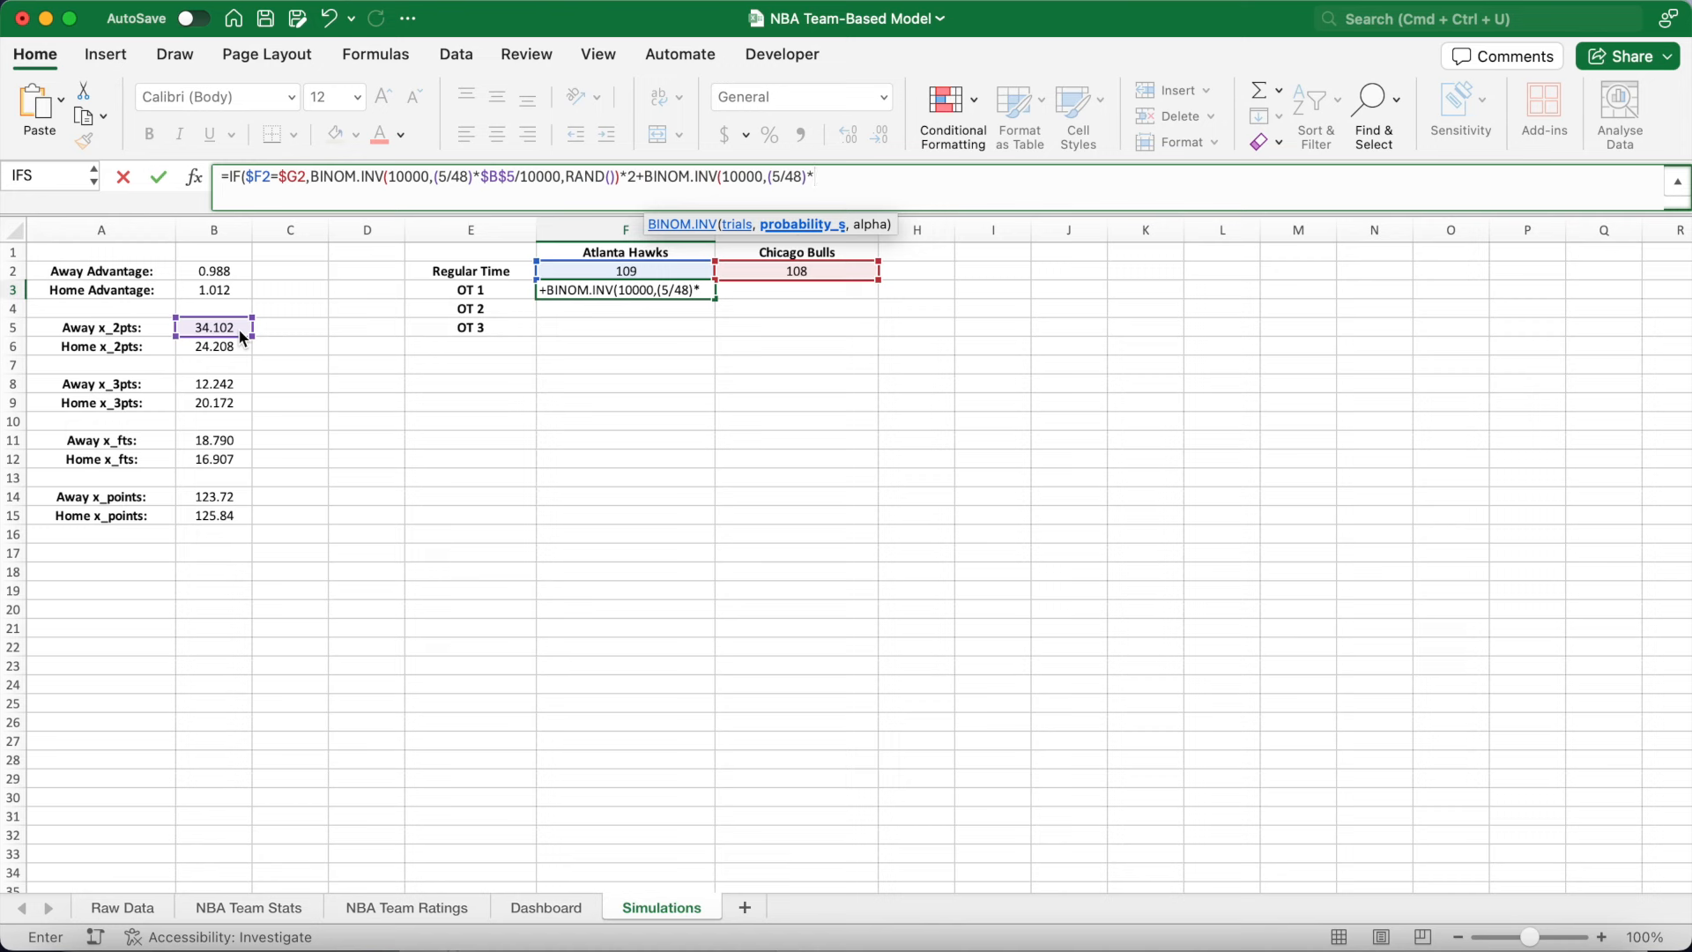
{"action": "left_click", "coordinate": [223, 383]}
{"action": "key", "text": "F4"}
{"action": "type", "text": "/10000"}
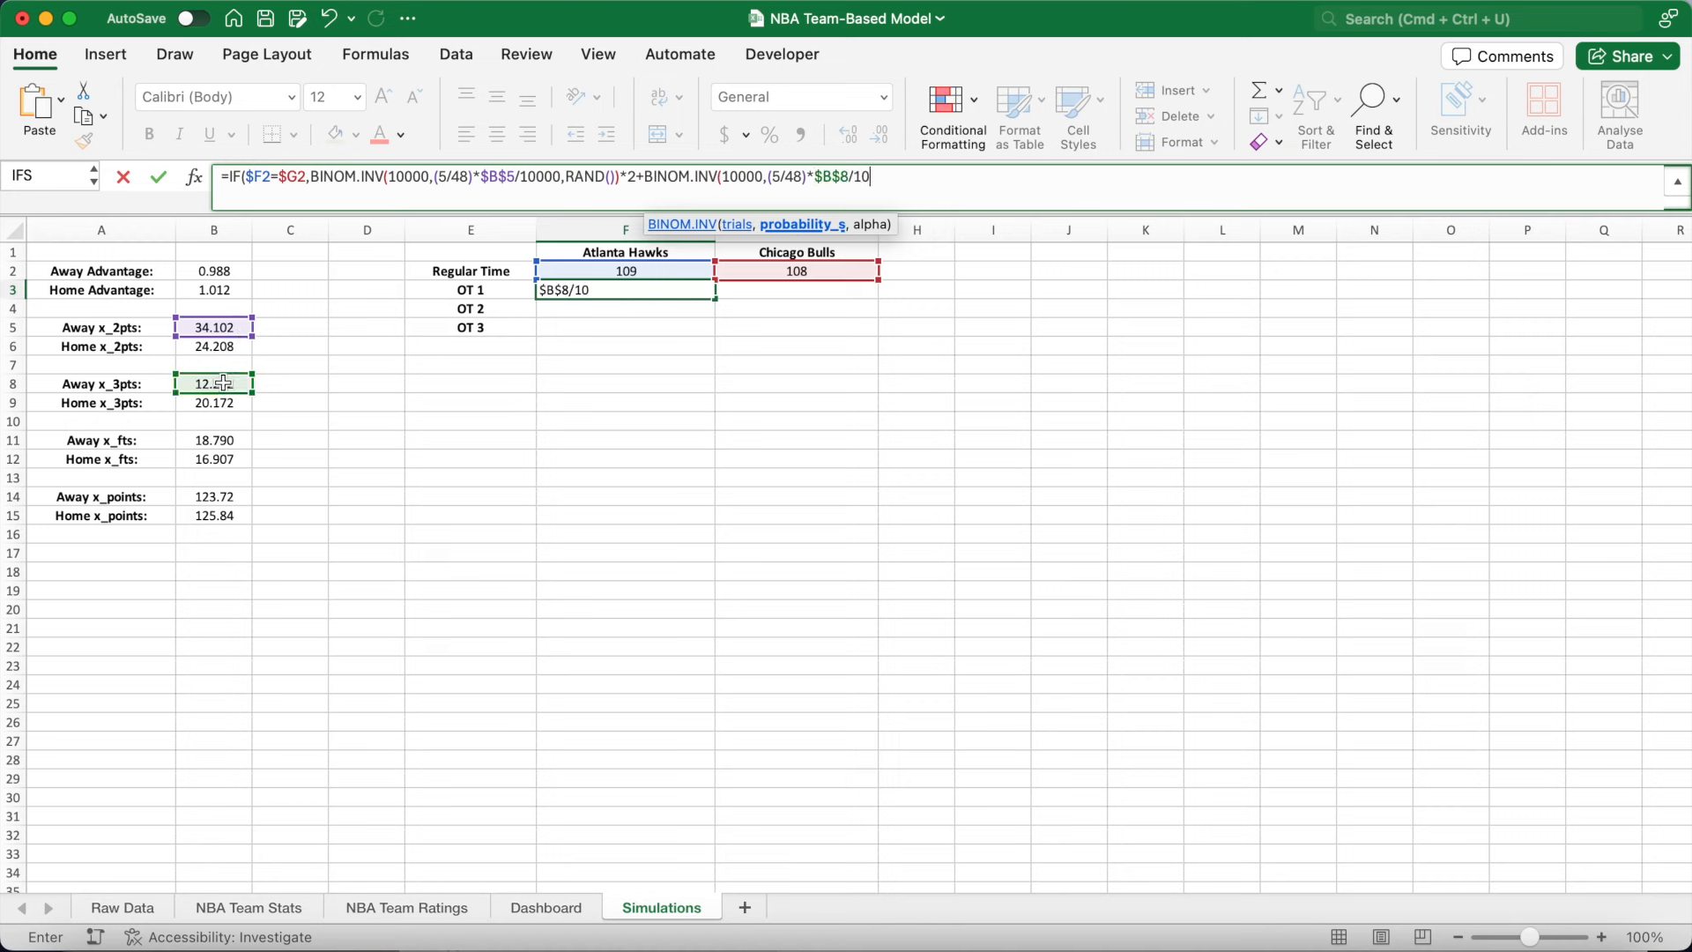
{"action": "type", "text": ",RAND())"}
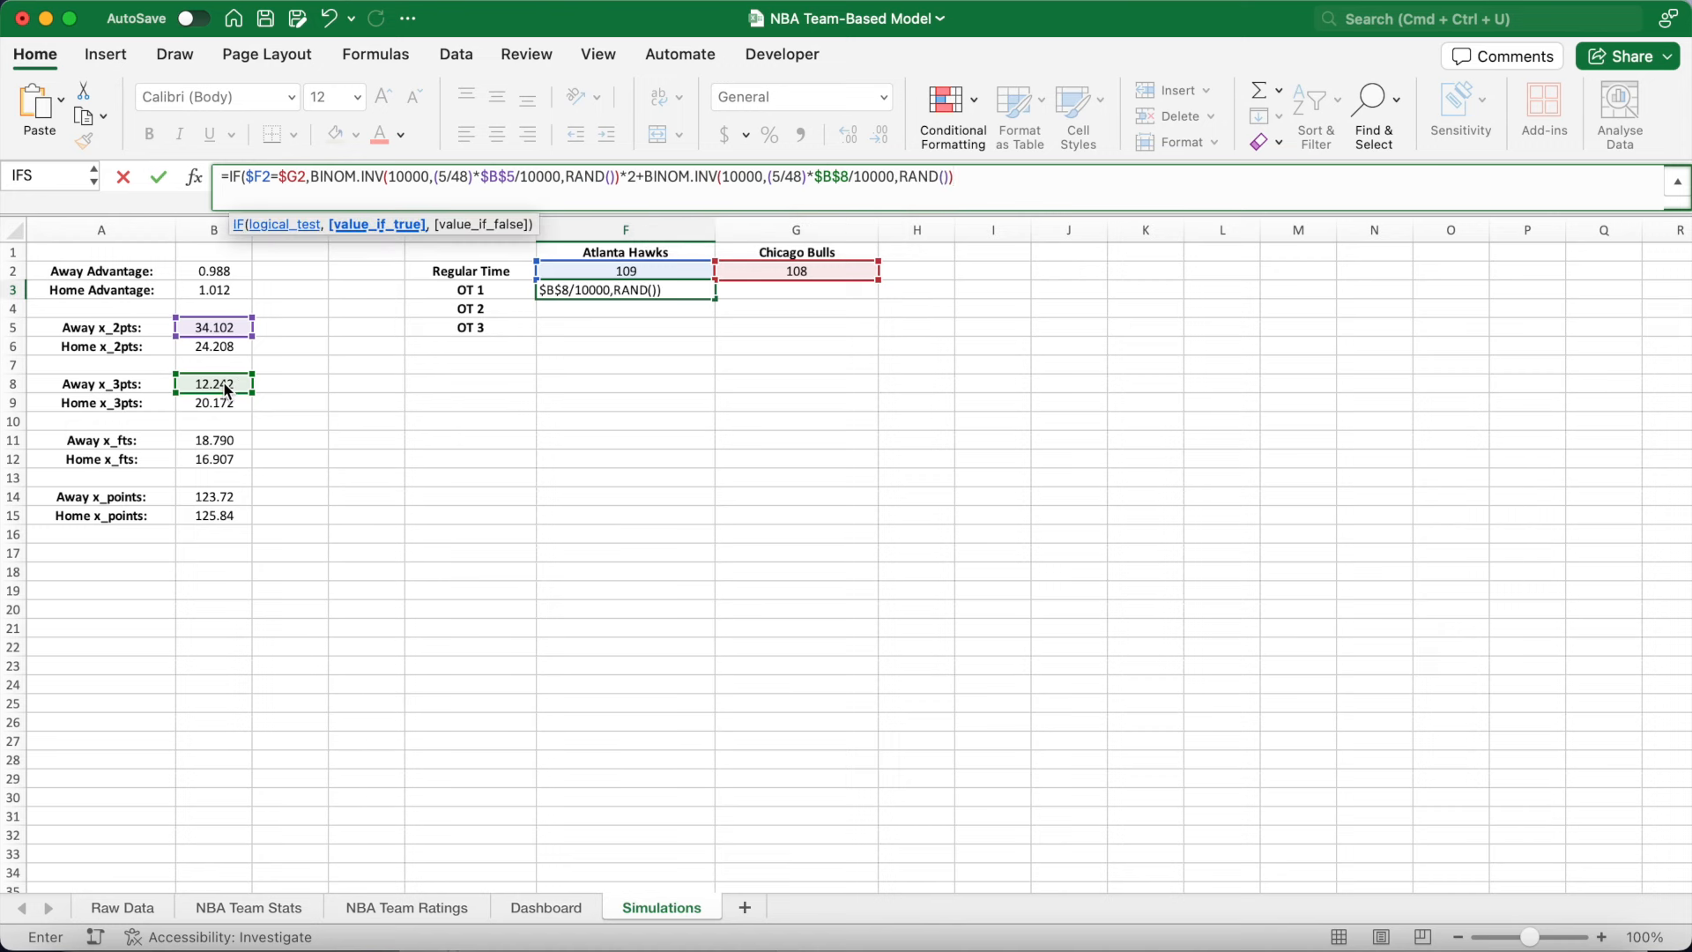
{"action": "type", "text": "*3"}
Add the overtime free-throw term BINOM.INV(10000,(5/48)*$B$11/10000,RAND()) to the F3 formula.
{"action": "type", "text": "+BINOM.INV"}
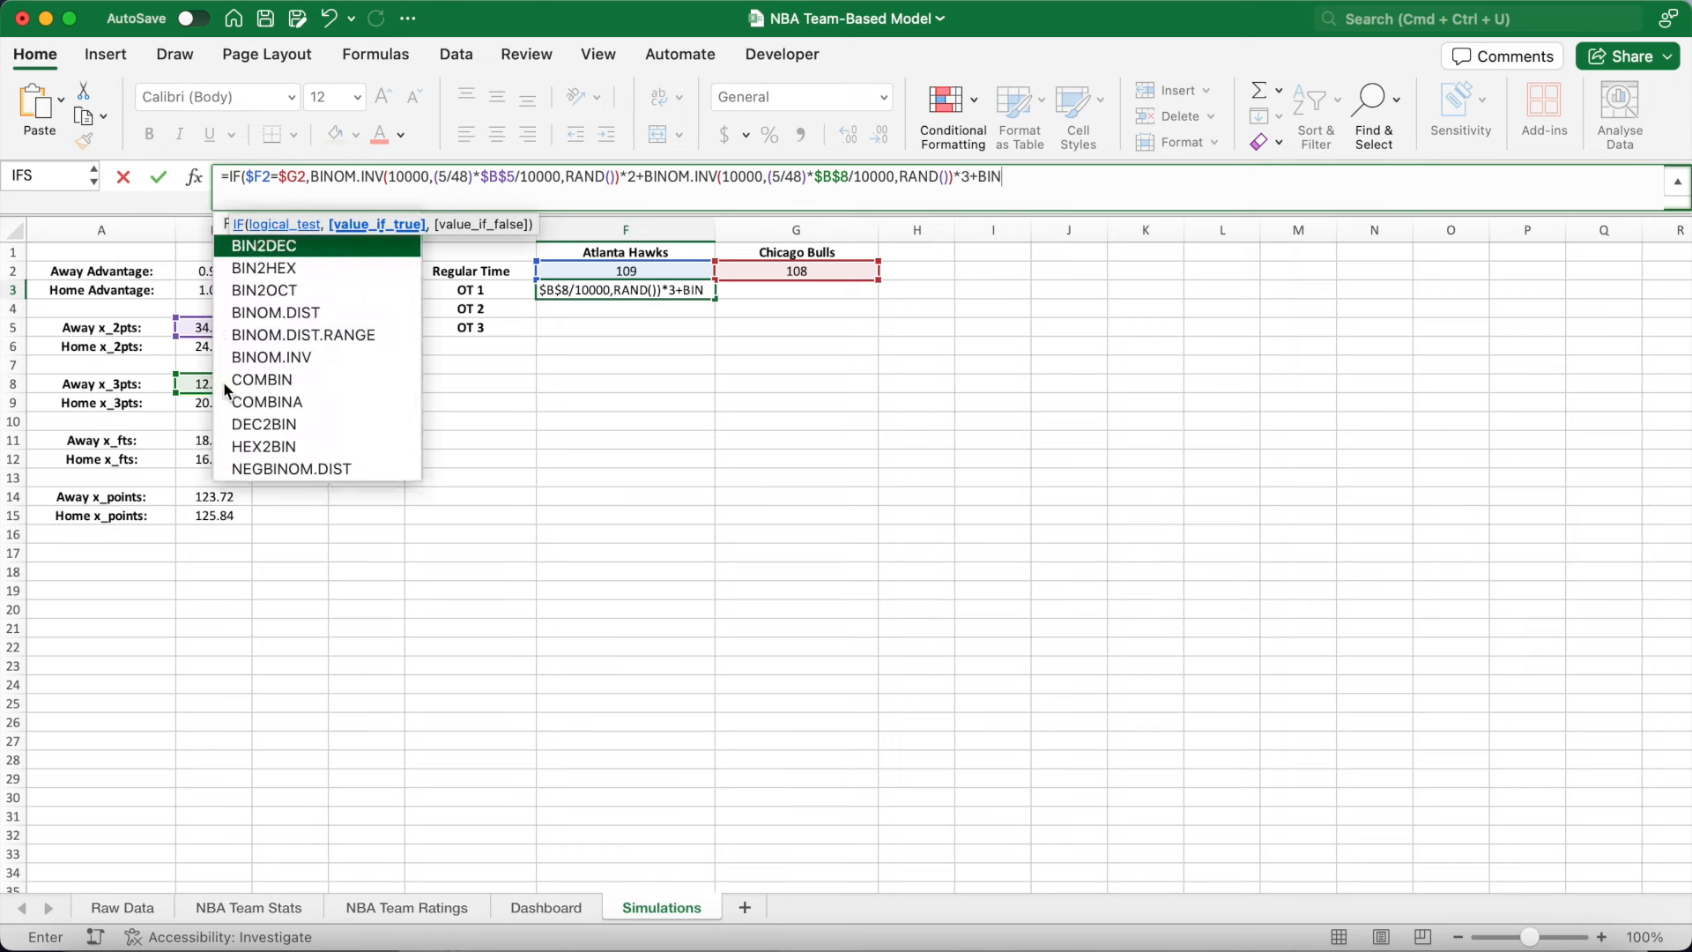
{"action": "type", "text": "(10000"}
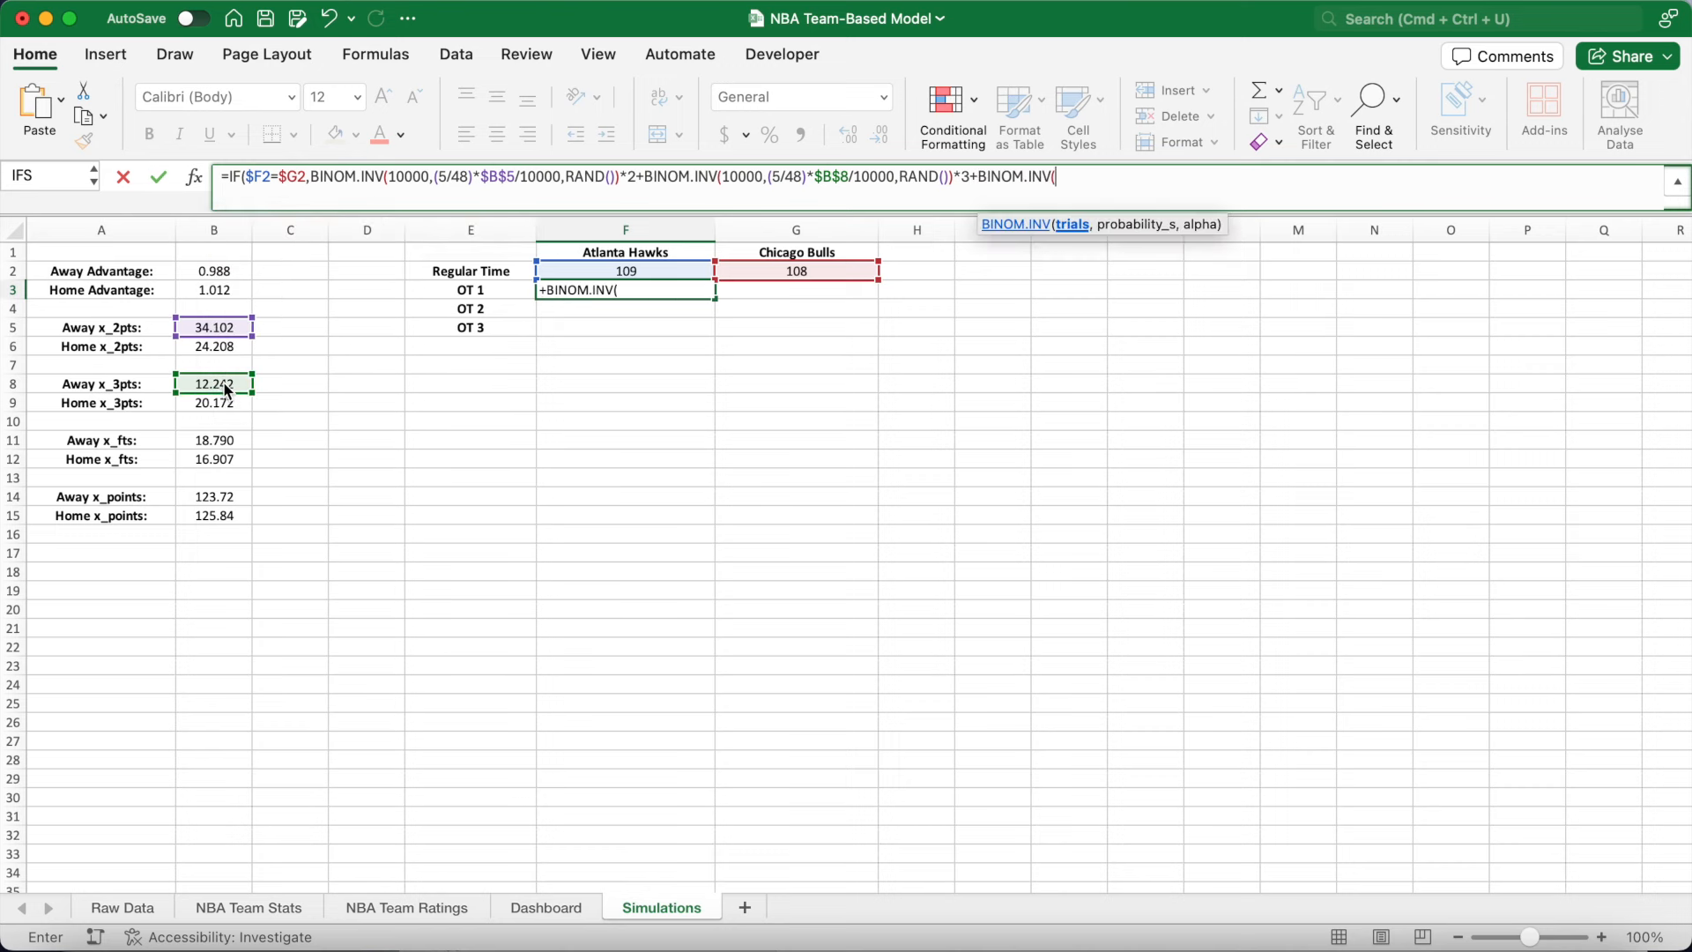
{"action": "type", "text": ","}
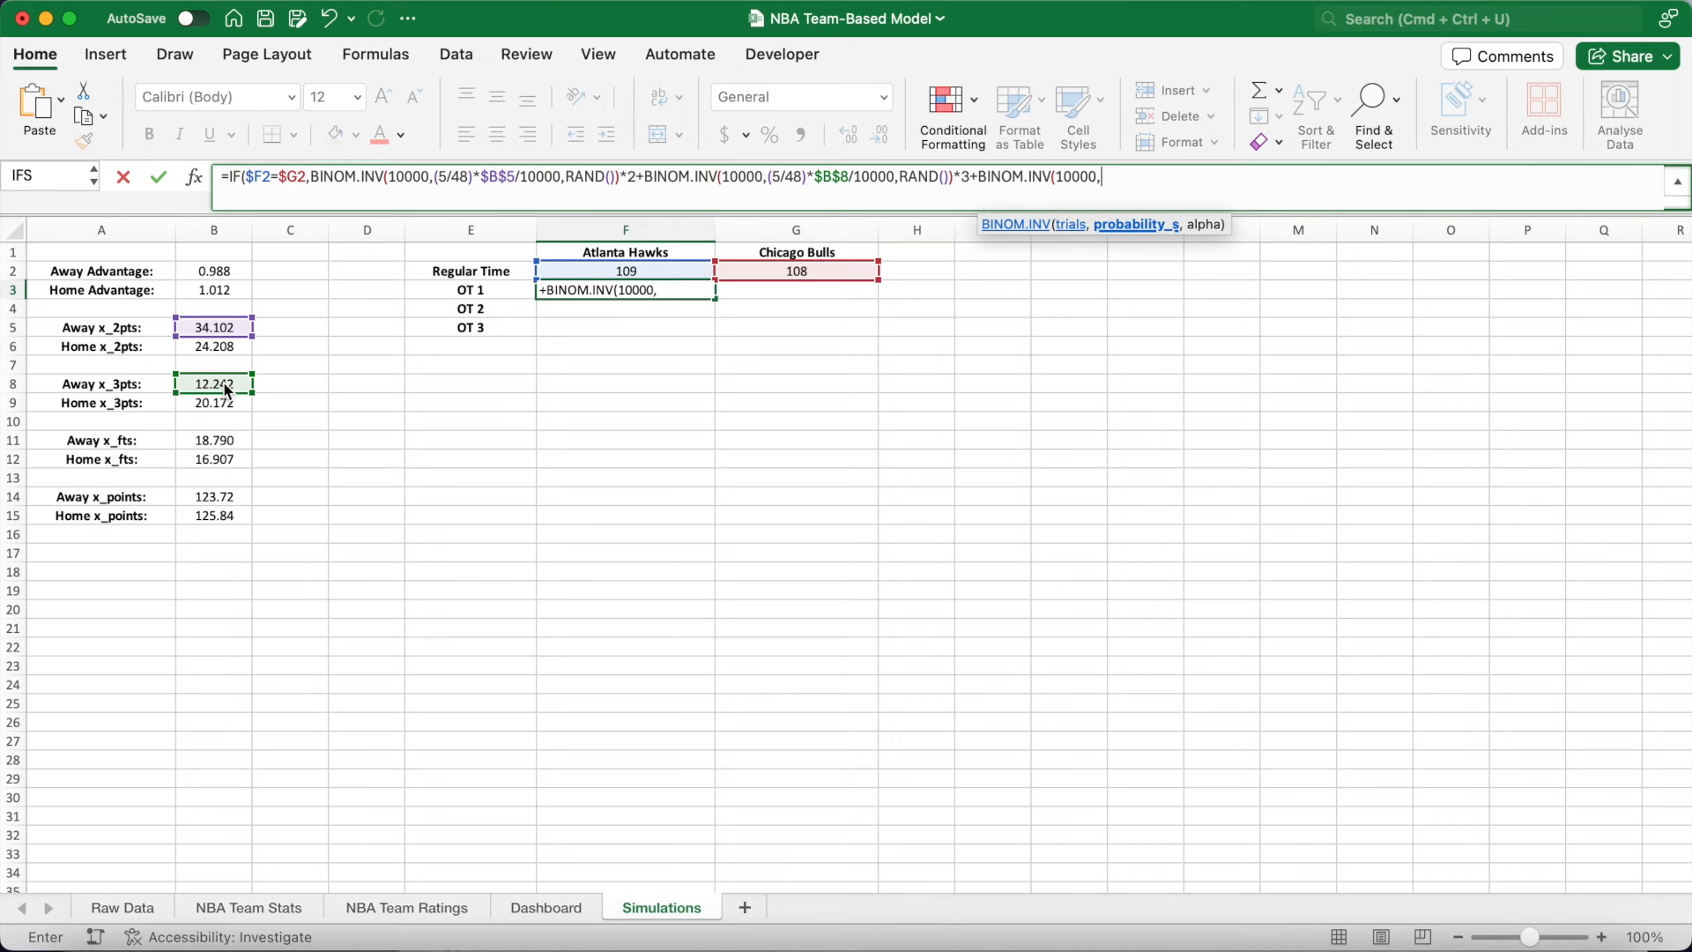
{"action": "type", "text": "(5/48)*"}
{"action": "left_click", "coordinate": [225, 439]}
{"action": "key", "text": "F4"}
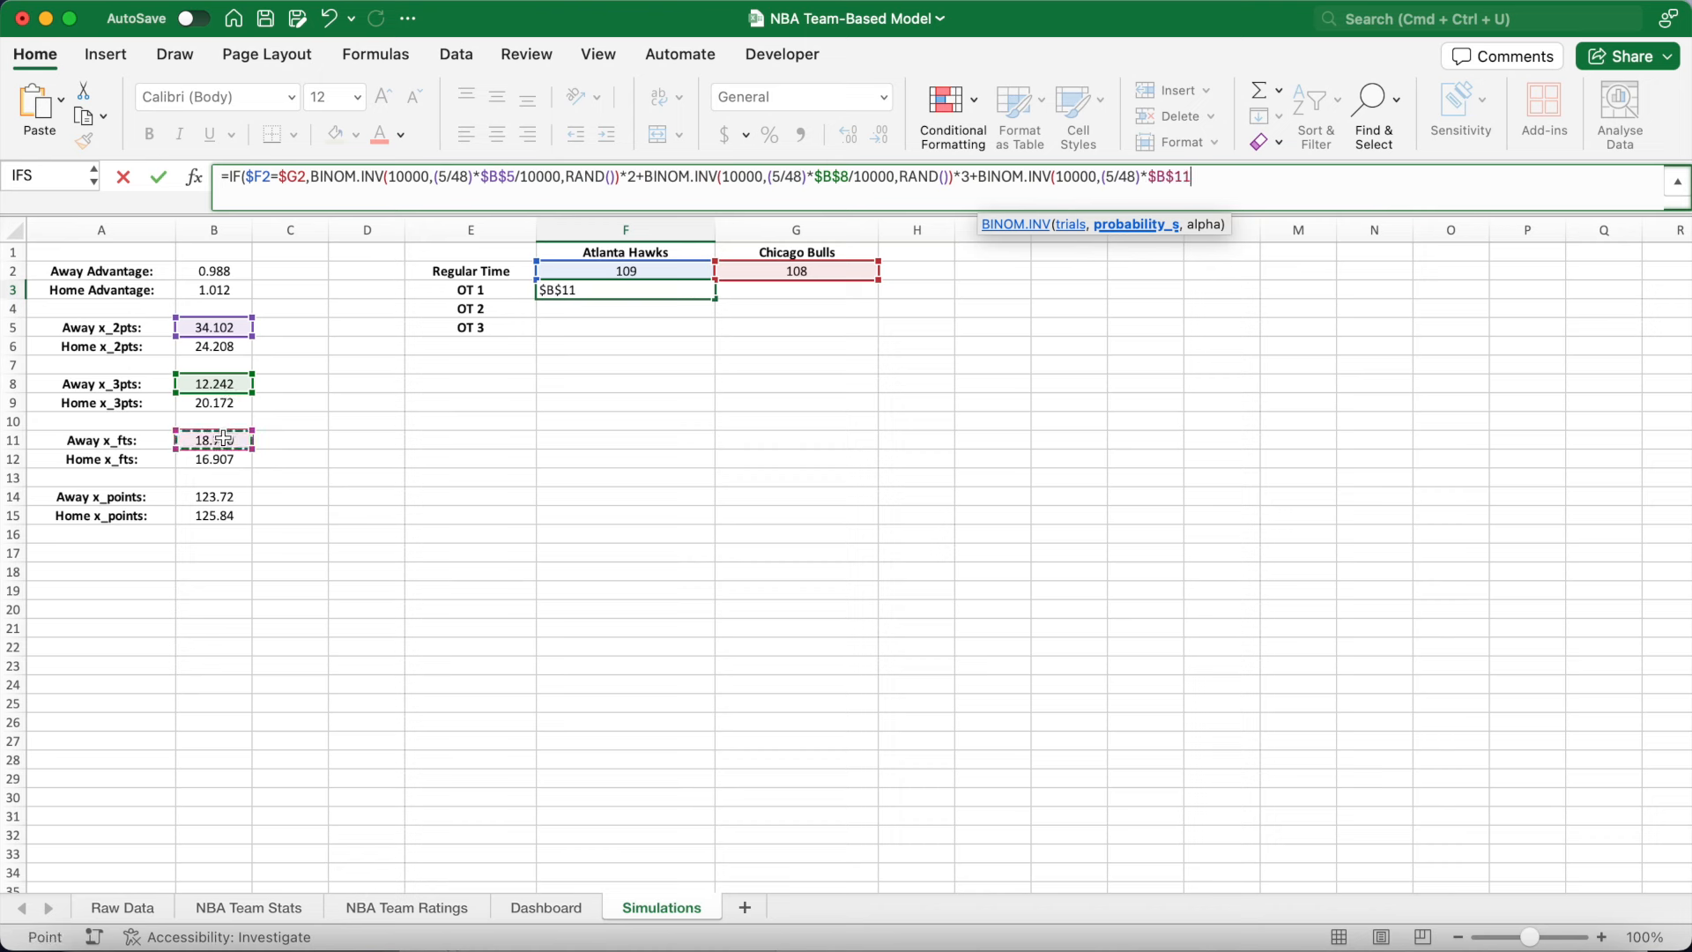
{"action": "type", "text": "/10000,RAND()"}
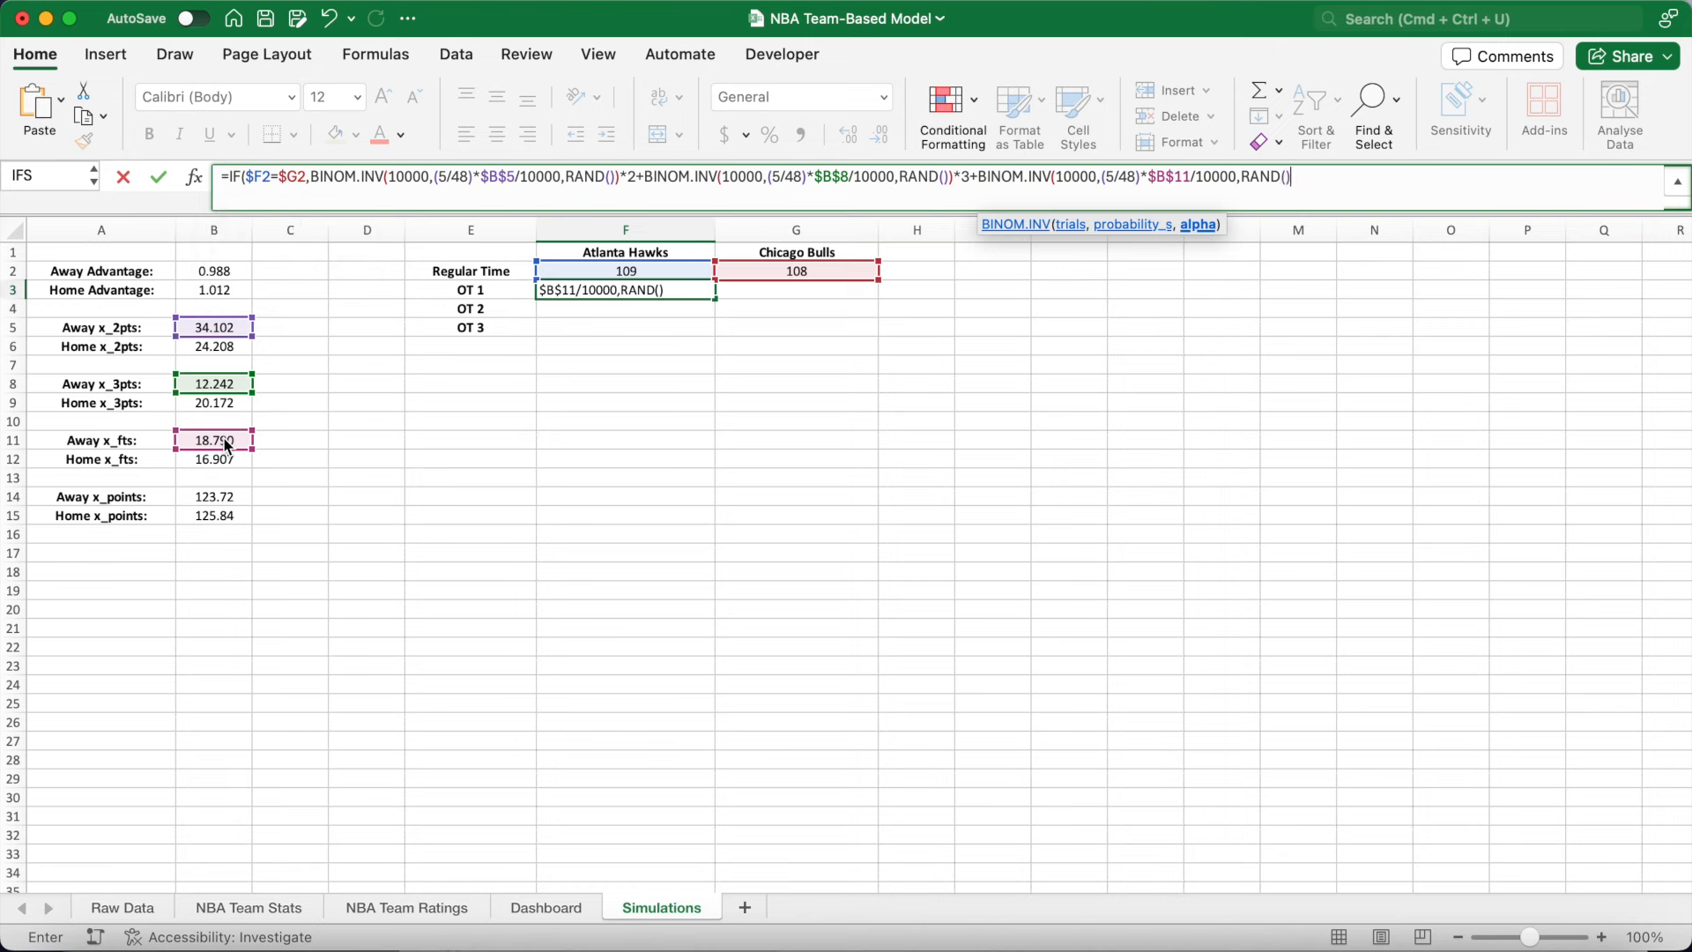
Add F2 to the overtime points, set F2 as the value if false, and enter the F3 formula.
{"action": "type", "text": ")+F2"}
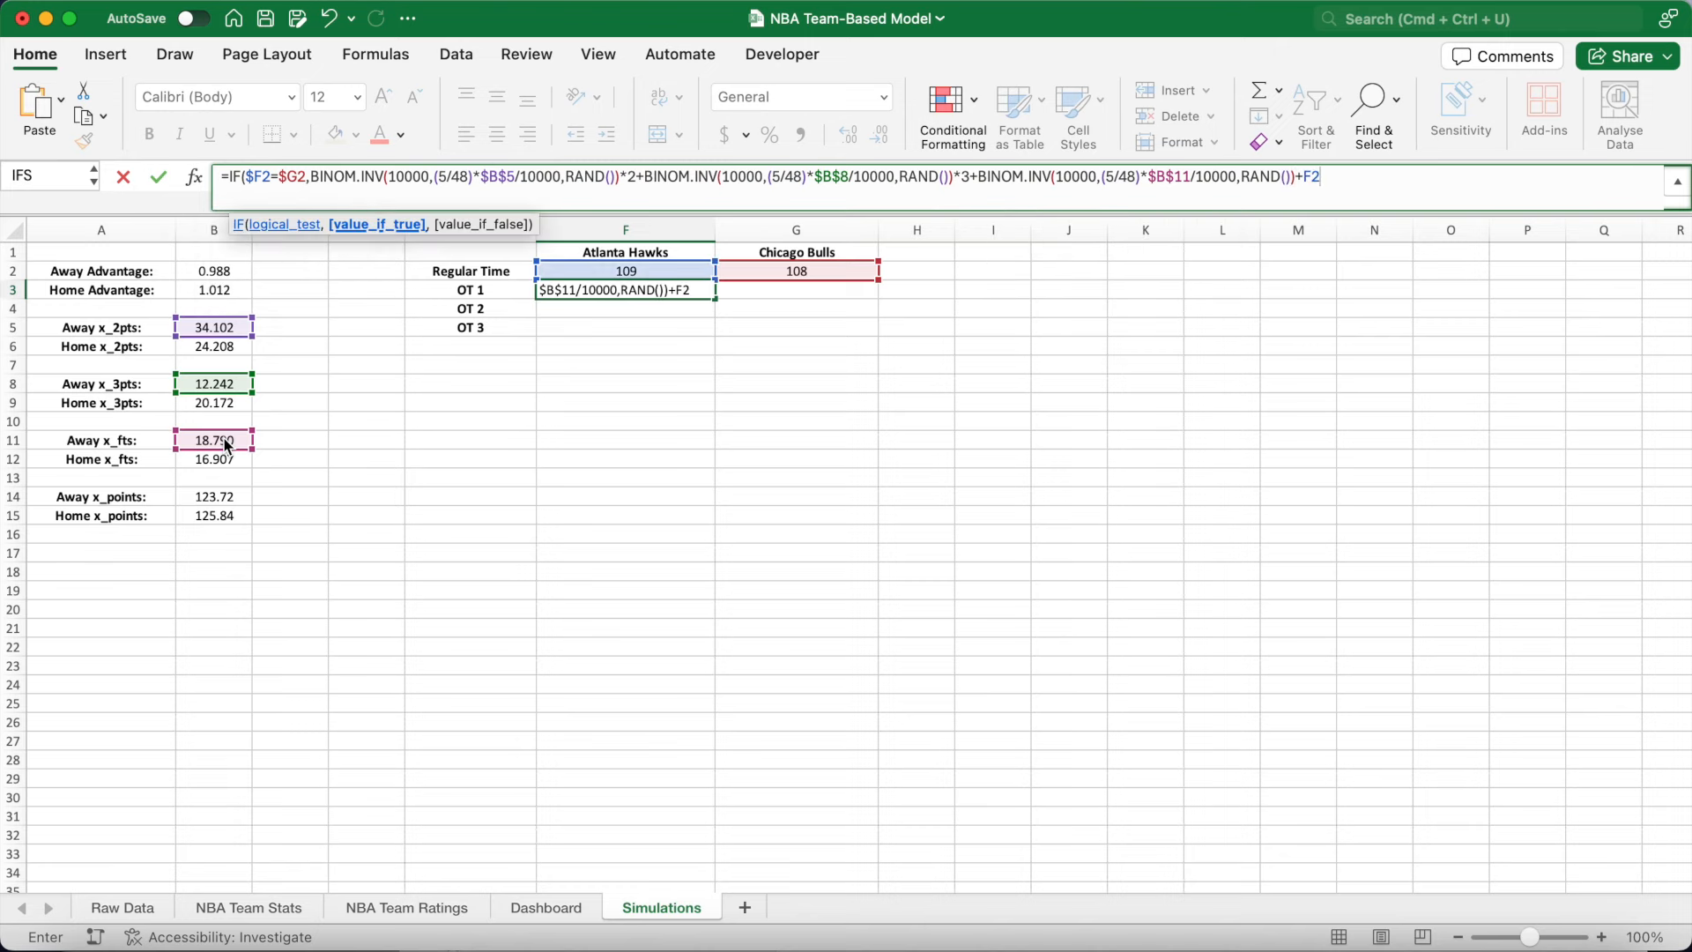
{"action": "type", "text": ",F2"}
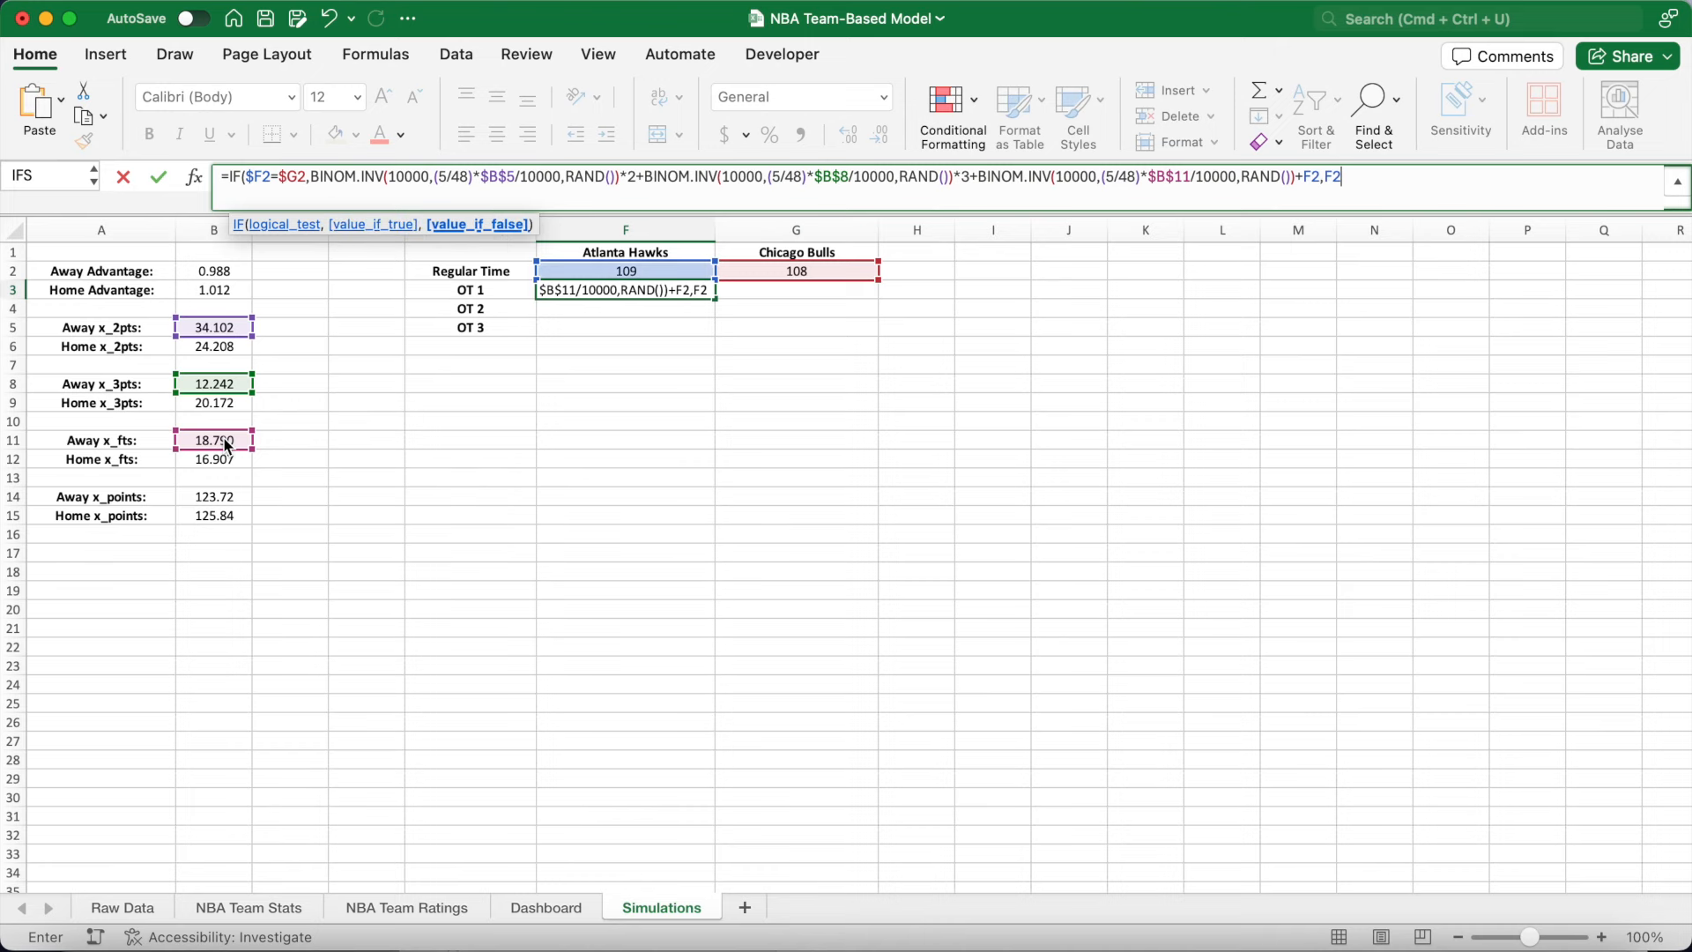
{"action": "type", "text": ")"}
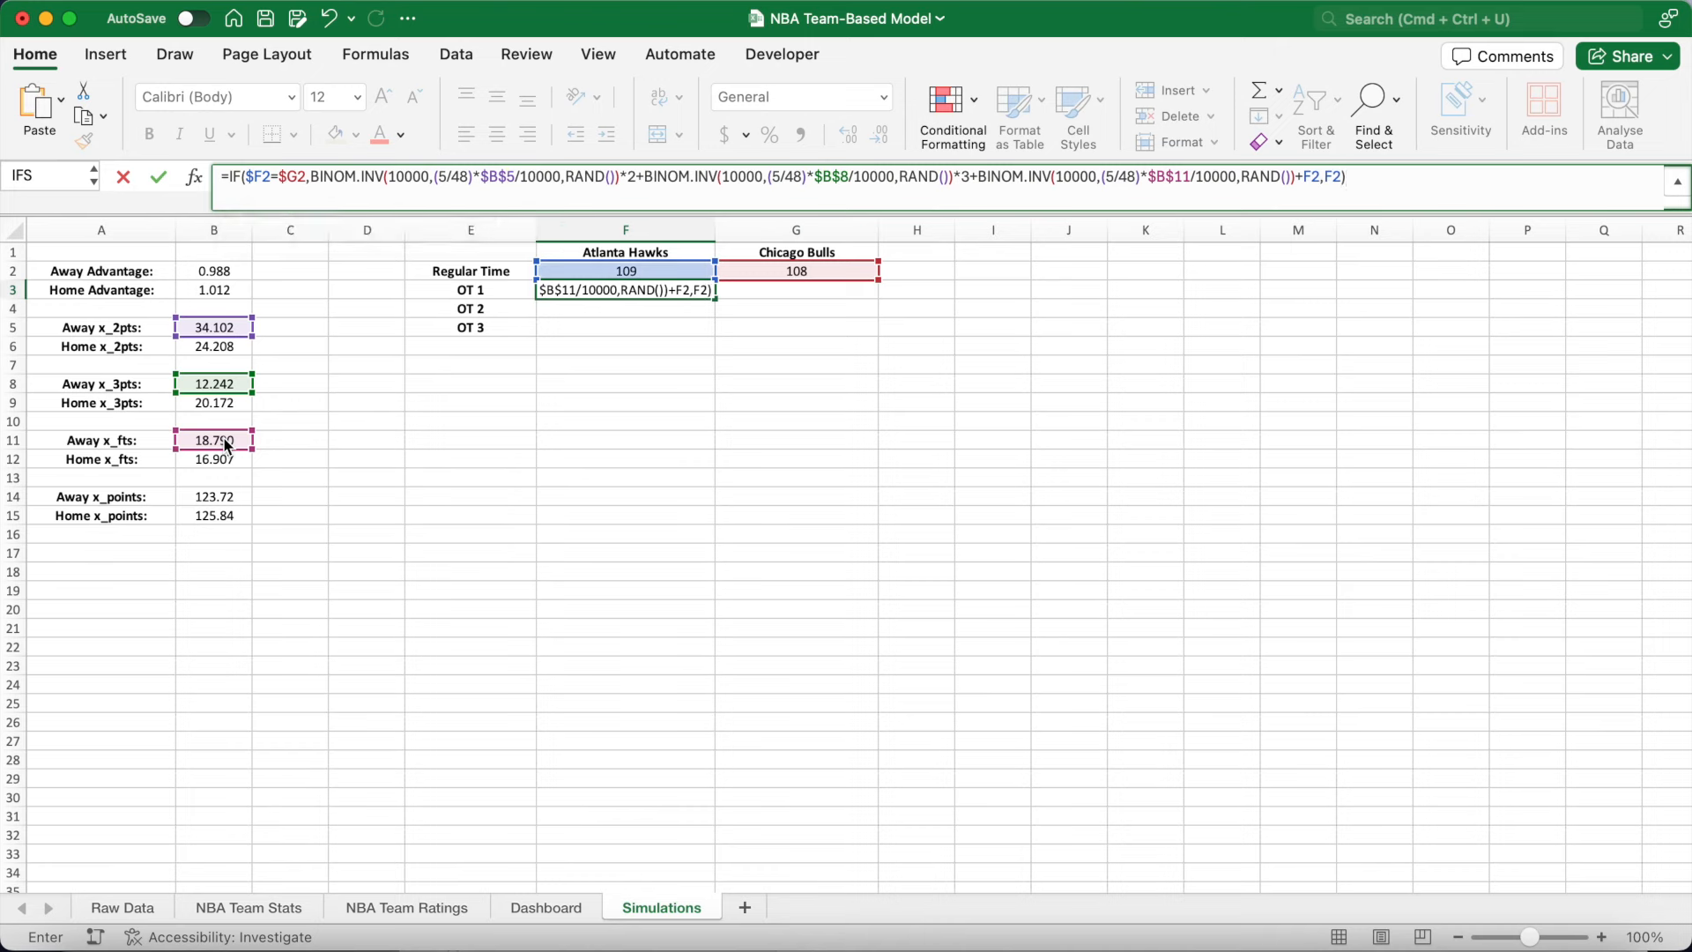
{"action": "key", "text": "Return"}
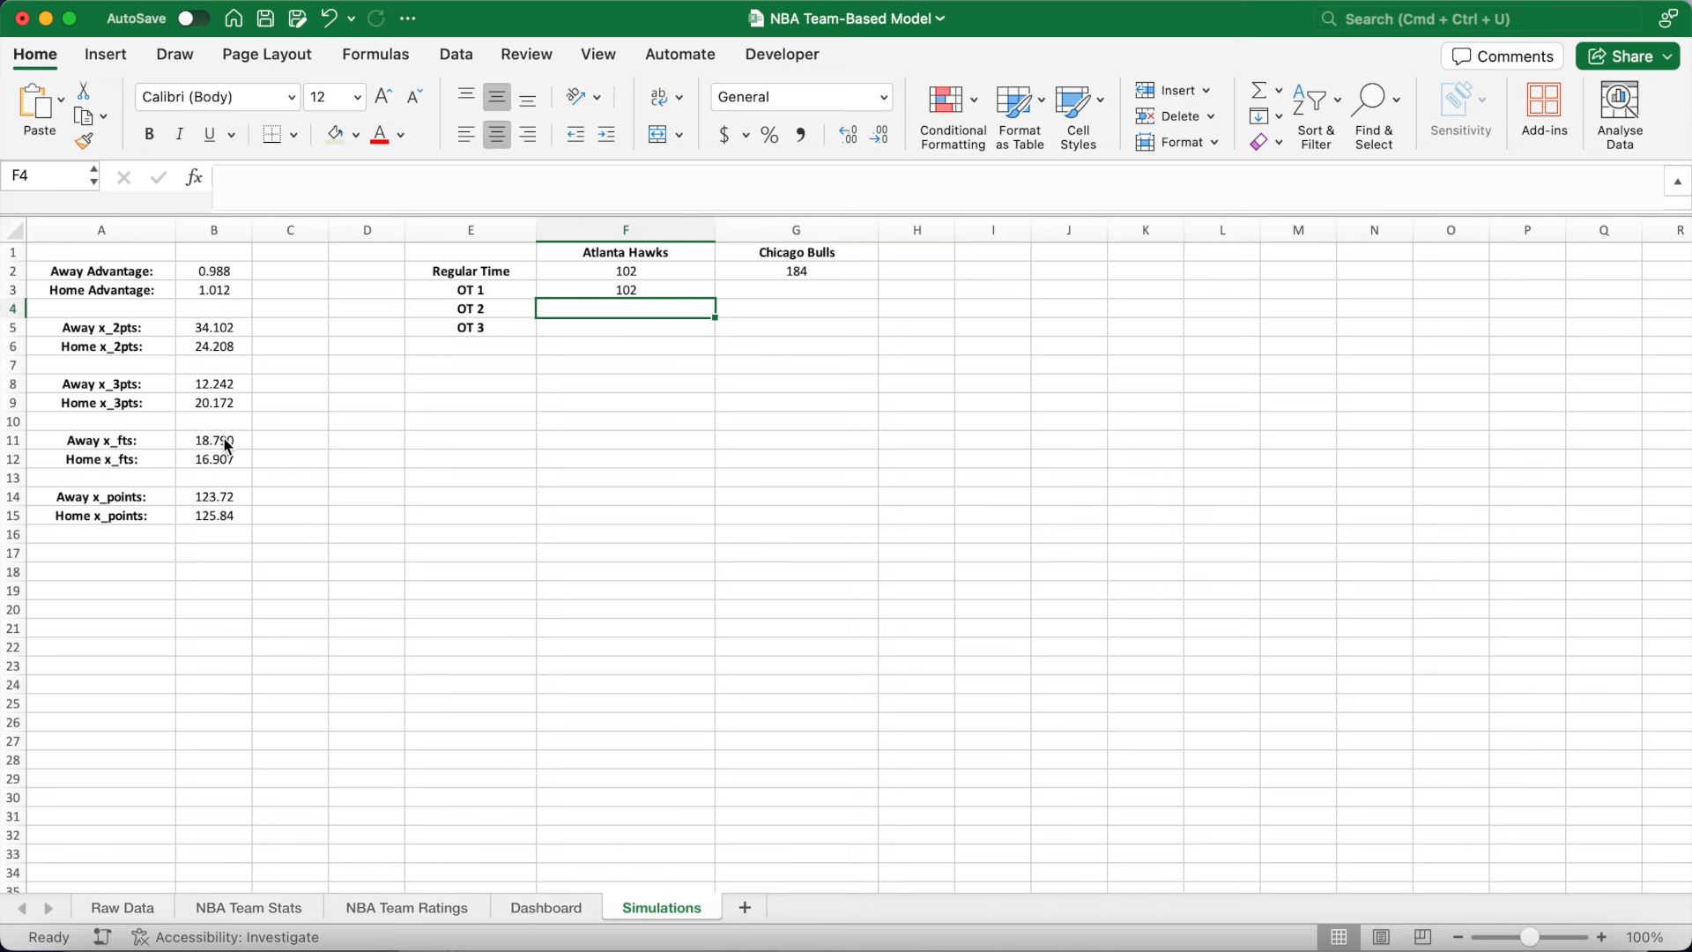
Fill the OT 1 formula from F3 through G5 for both teams and all three overtimes, and check the copied formulas.
{"action": "left_click", "coordinate": [667, 294]}
{"action": "left_click_drag", "start_coordinate": [716, 302], "coordinate": [880, 336]}
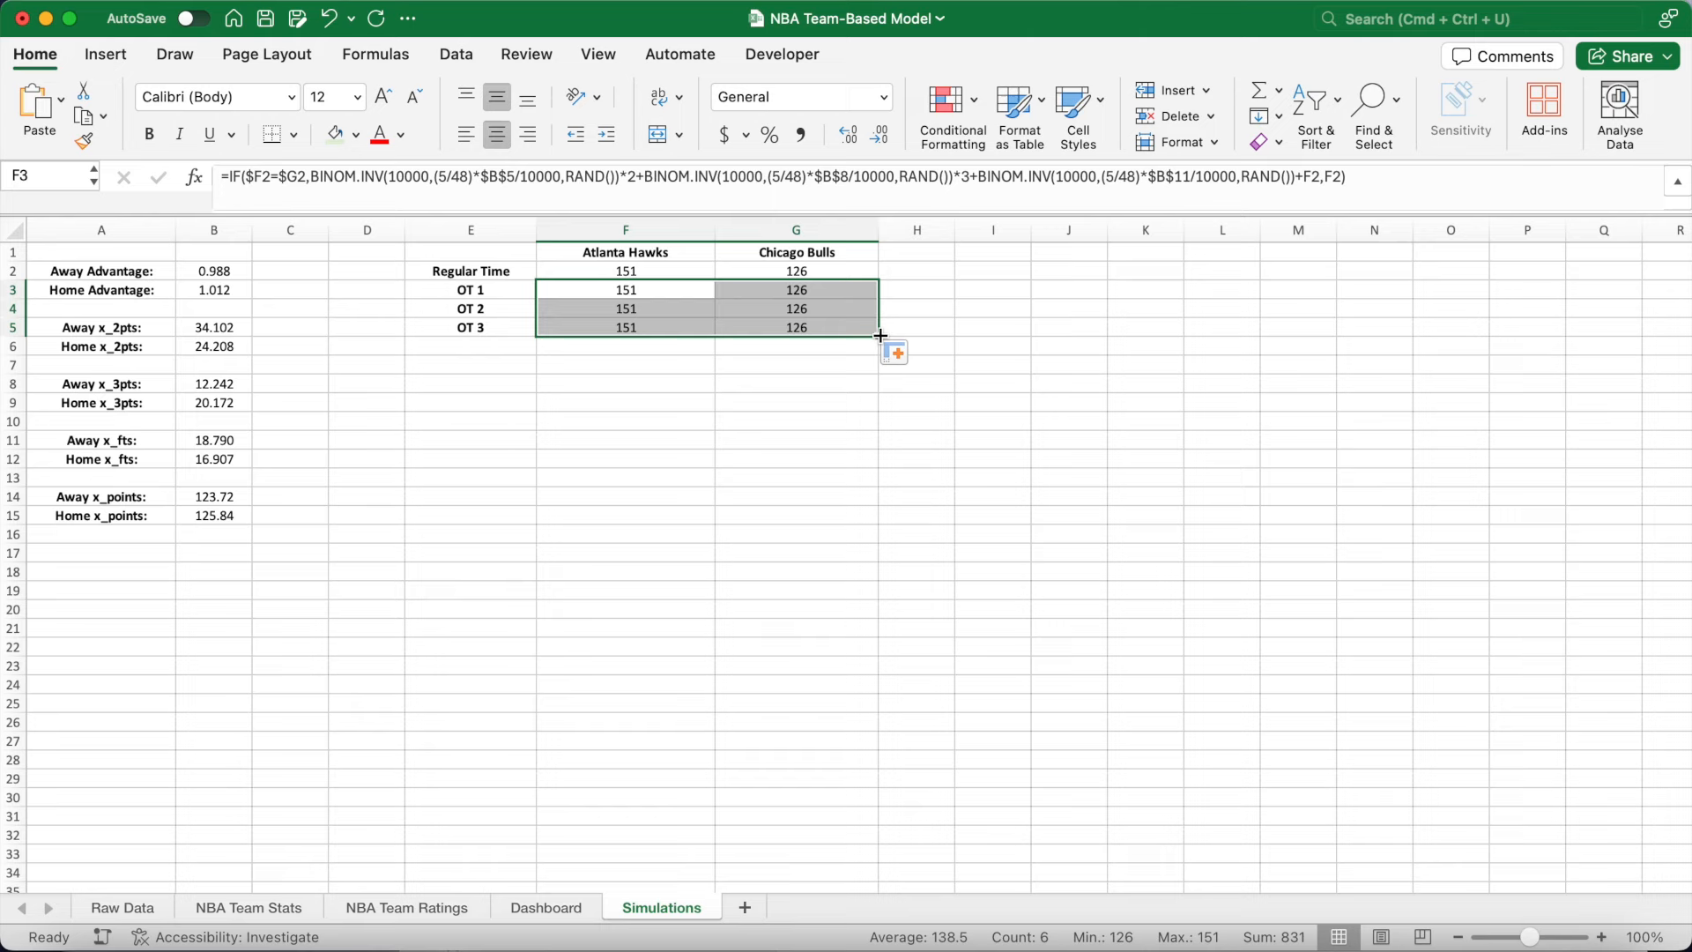
{"action": "left_click", "coordinate": [650, 329]}
{"action": "left_click", "coordinate": [809, 328]}
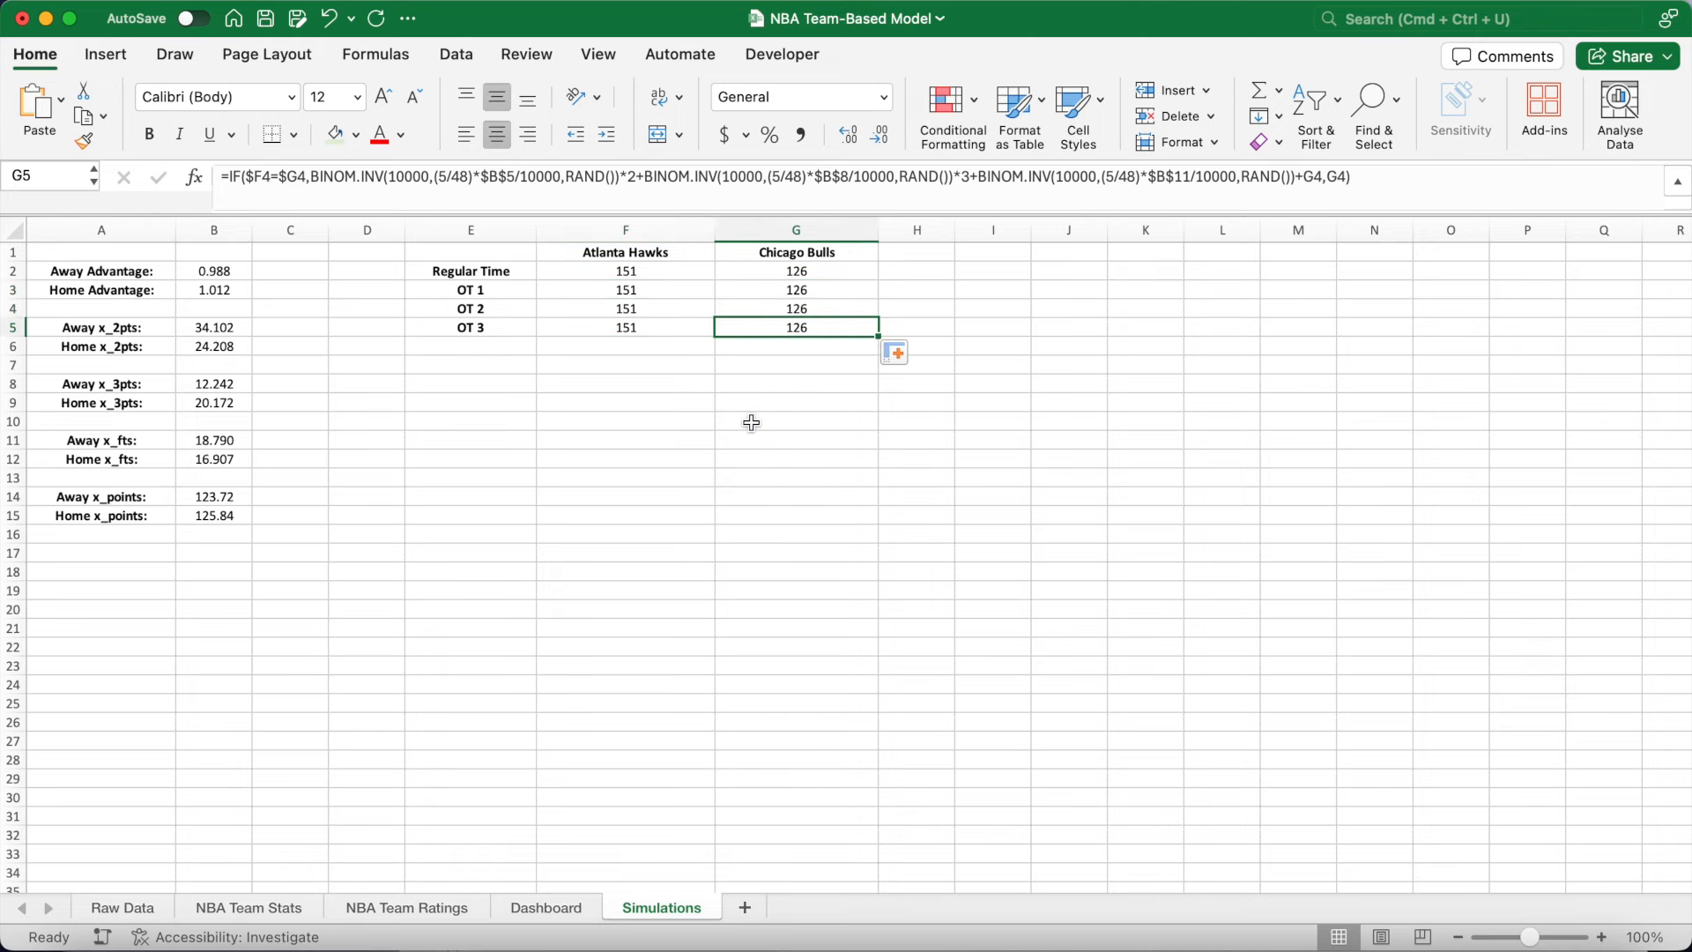
{"action": "left_click_drag", "start_coordinate": [646, 270], "coordinate": [794, 293]}
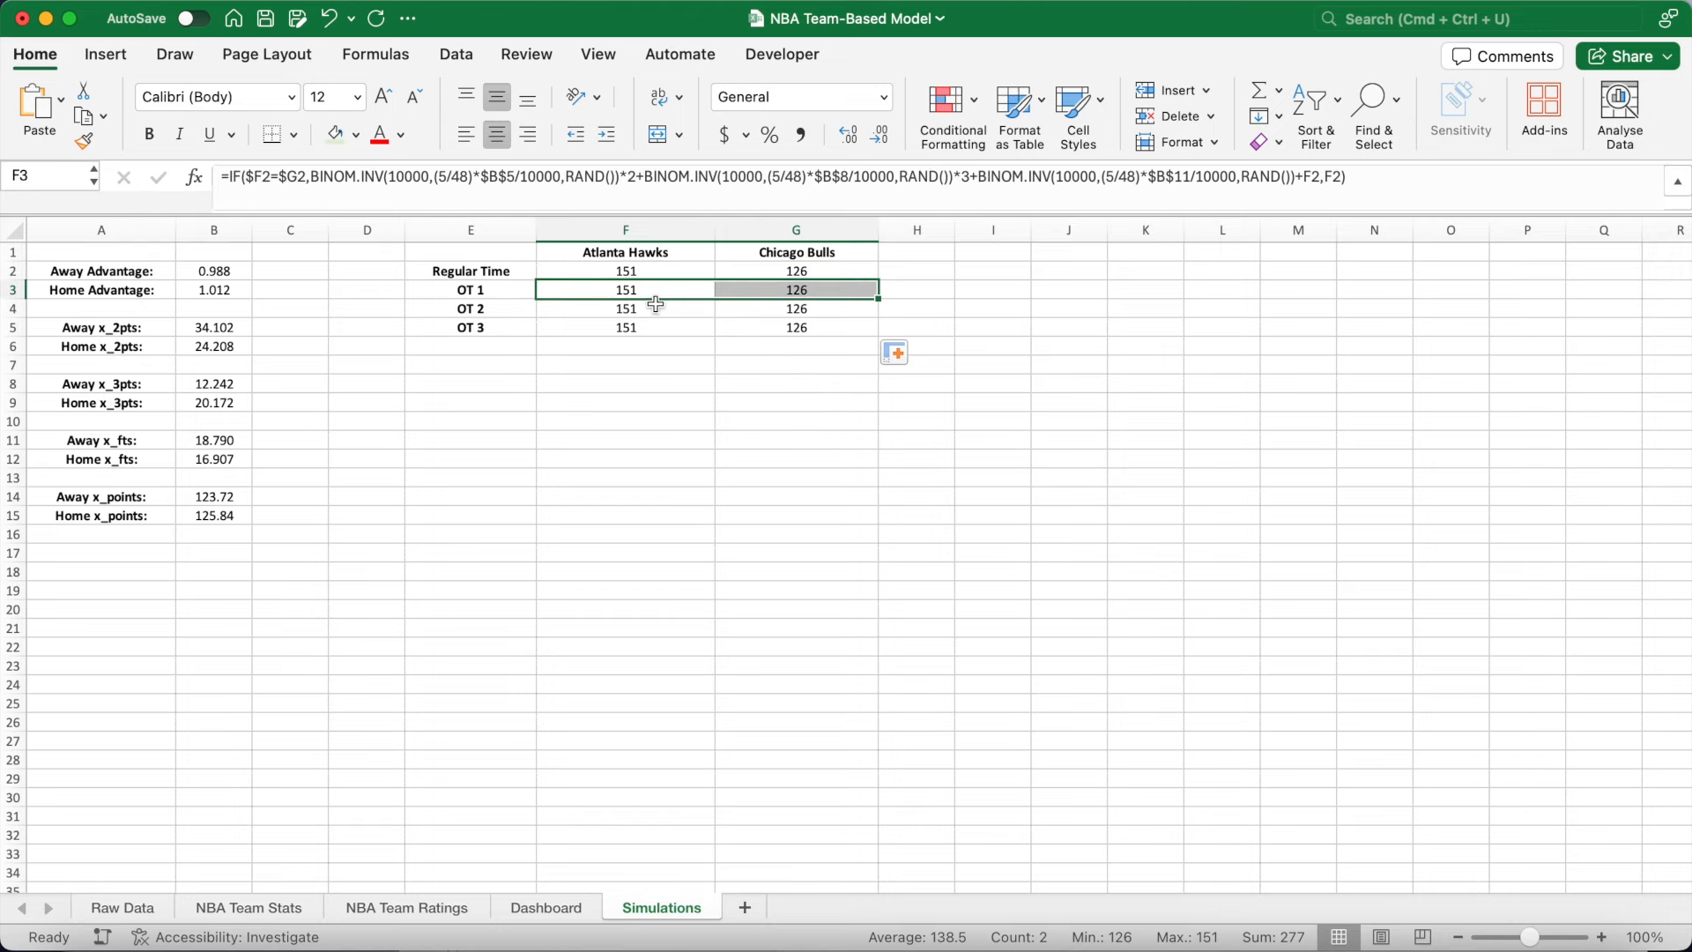
Check the copied overtime formulas in the OT 2 and OT 3 rows, and shrink the formula bar to one line.
{"action": "left_click_drag", "start_coordinate": [655, 305], "coordinate": [832, 305]}
{"action": "left_click_drag", "start_coordinate": [680, 328], "coordinate": [806, 326]}
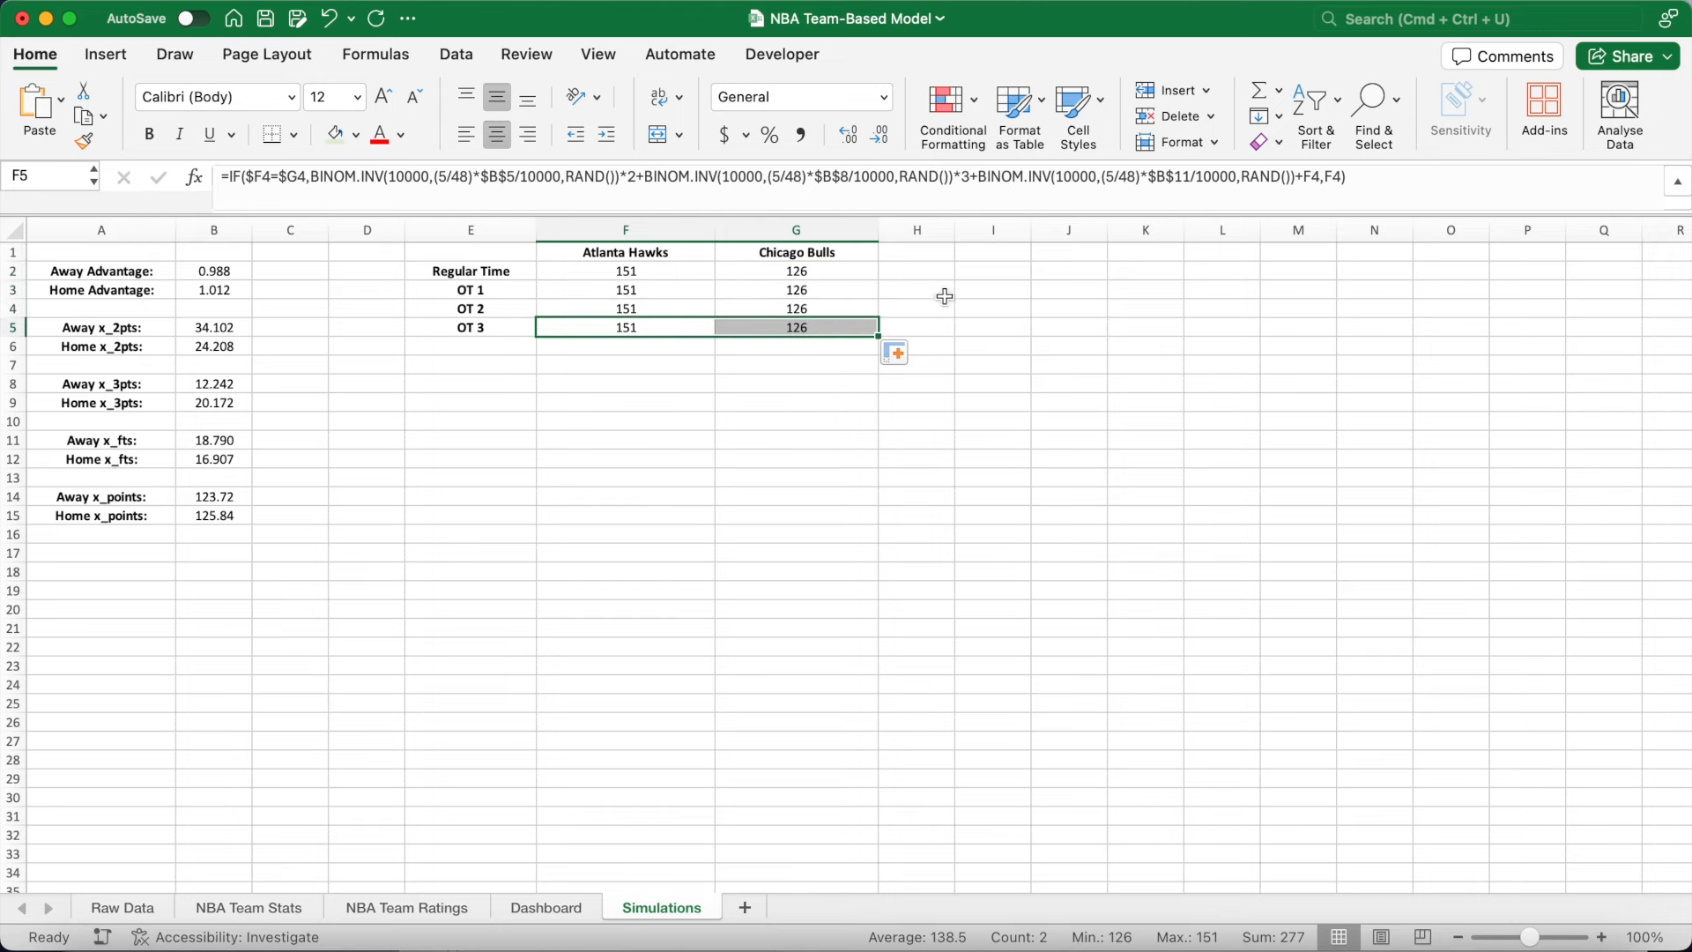
{"action": "left_click", "coordinate": [995, 279]}
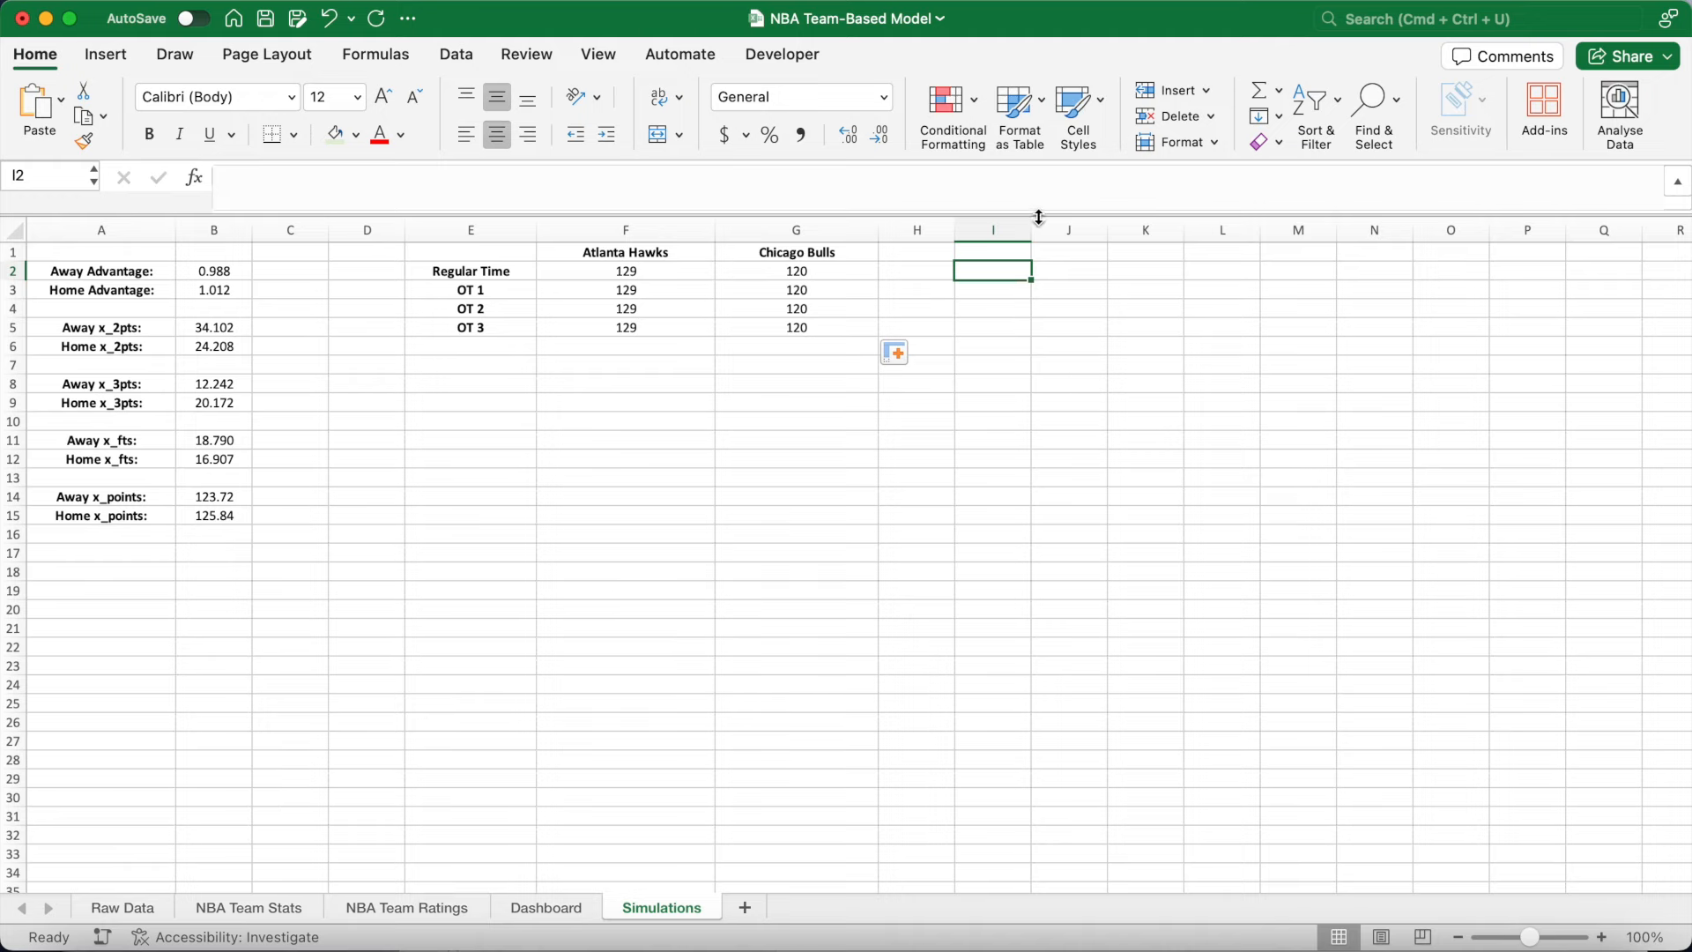
{"action": "left_click_drag", "start_coordinate": [1039, 216], "coordinate": [1039, 188]}
Link J1 to the away team name in F1 and K1 to the home team name in G1, widening both columns to fit.
{"action": "left_click", "coordinate": [1069, 229]}
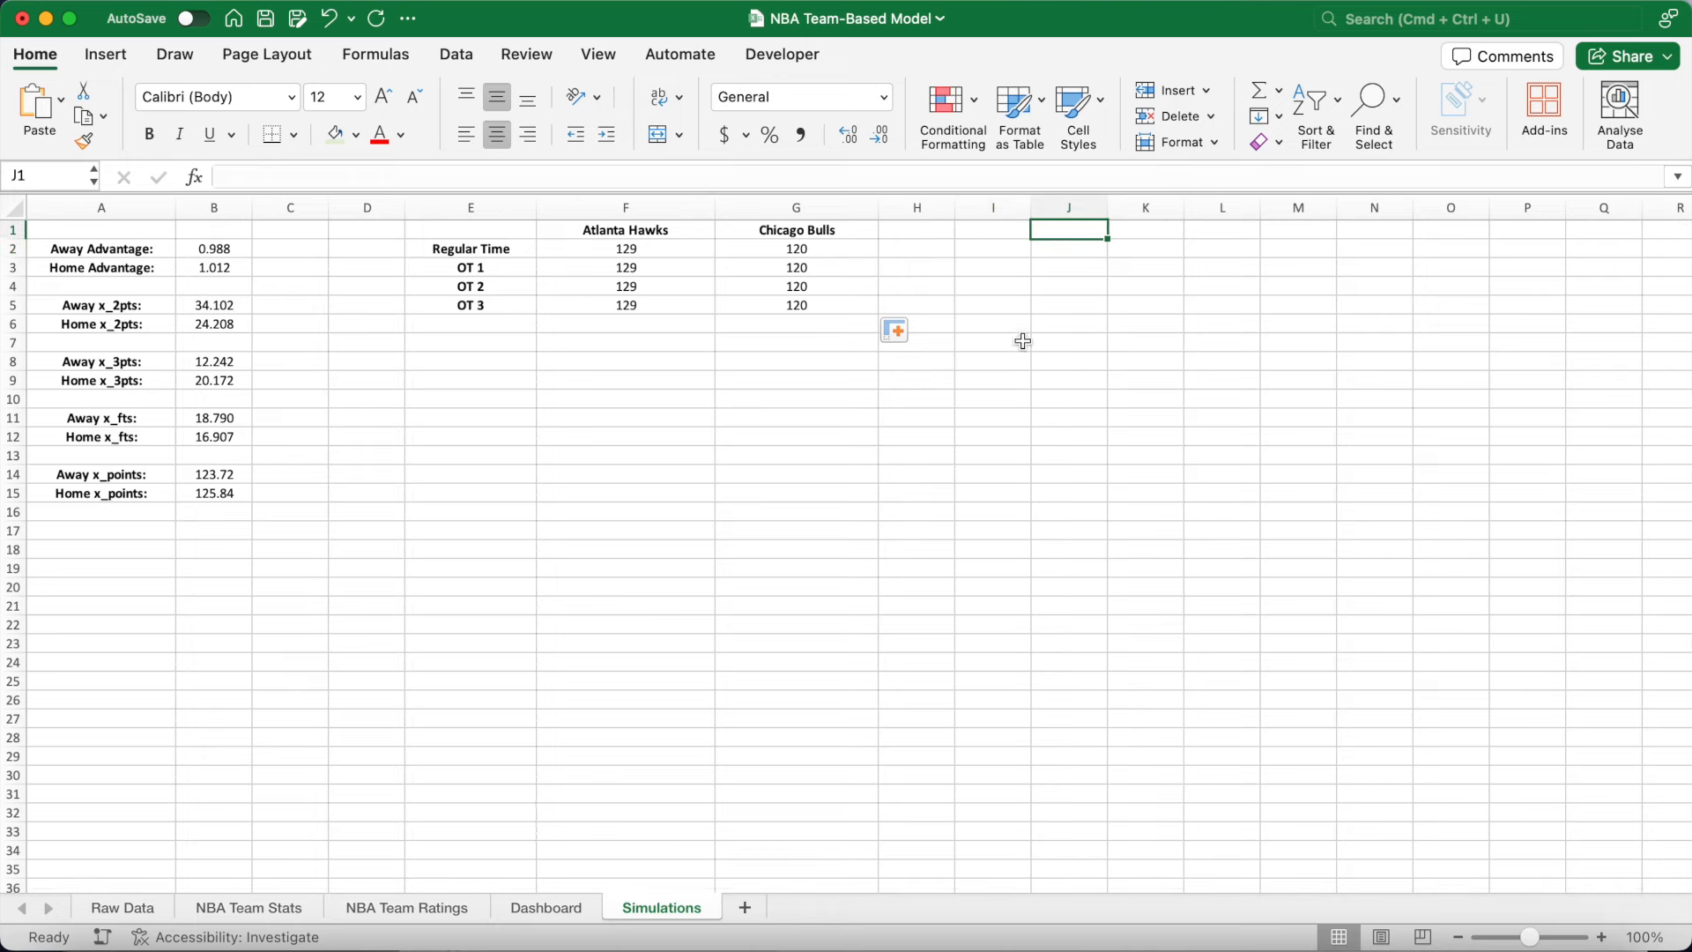
{"action": "type", "text": "="}
{"action": "left_click", "coordinate": [696, 228]}
{"action": "key", "text": "Return"}
{"action": "left_click_drag", "start_coordinate": [1108, 208], "coordinate": [1186, 208]}
{"action": "left_click", "coordinate": [1228, 228]}
{"action": "type", "text": "="}
{"action": "left_click", "coordinate": [848, 235]}
{"action": "key", "text": "Return"}
{"action": "left_click_drag", "start_coordinate": [1264, 208], "coordinate": [1360, 208]}
Bold the team names in J1:K1 and enter a bold Trials label in I2.
{"action": "left_click_drag", "start_coordinate": [1187, 211], "coordinate": [1250, 225]}
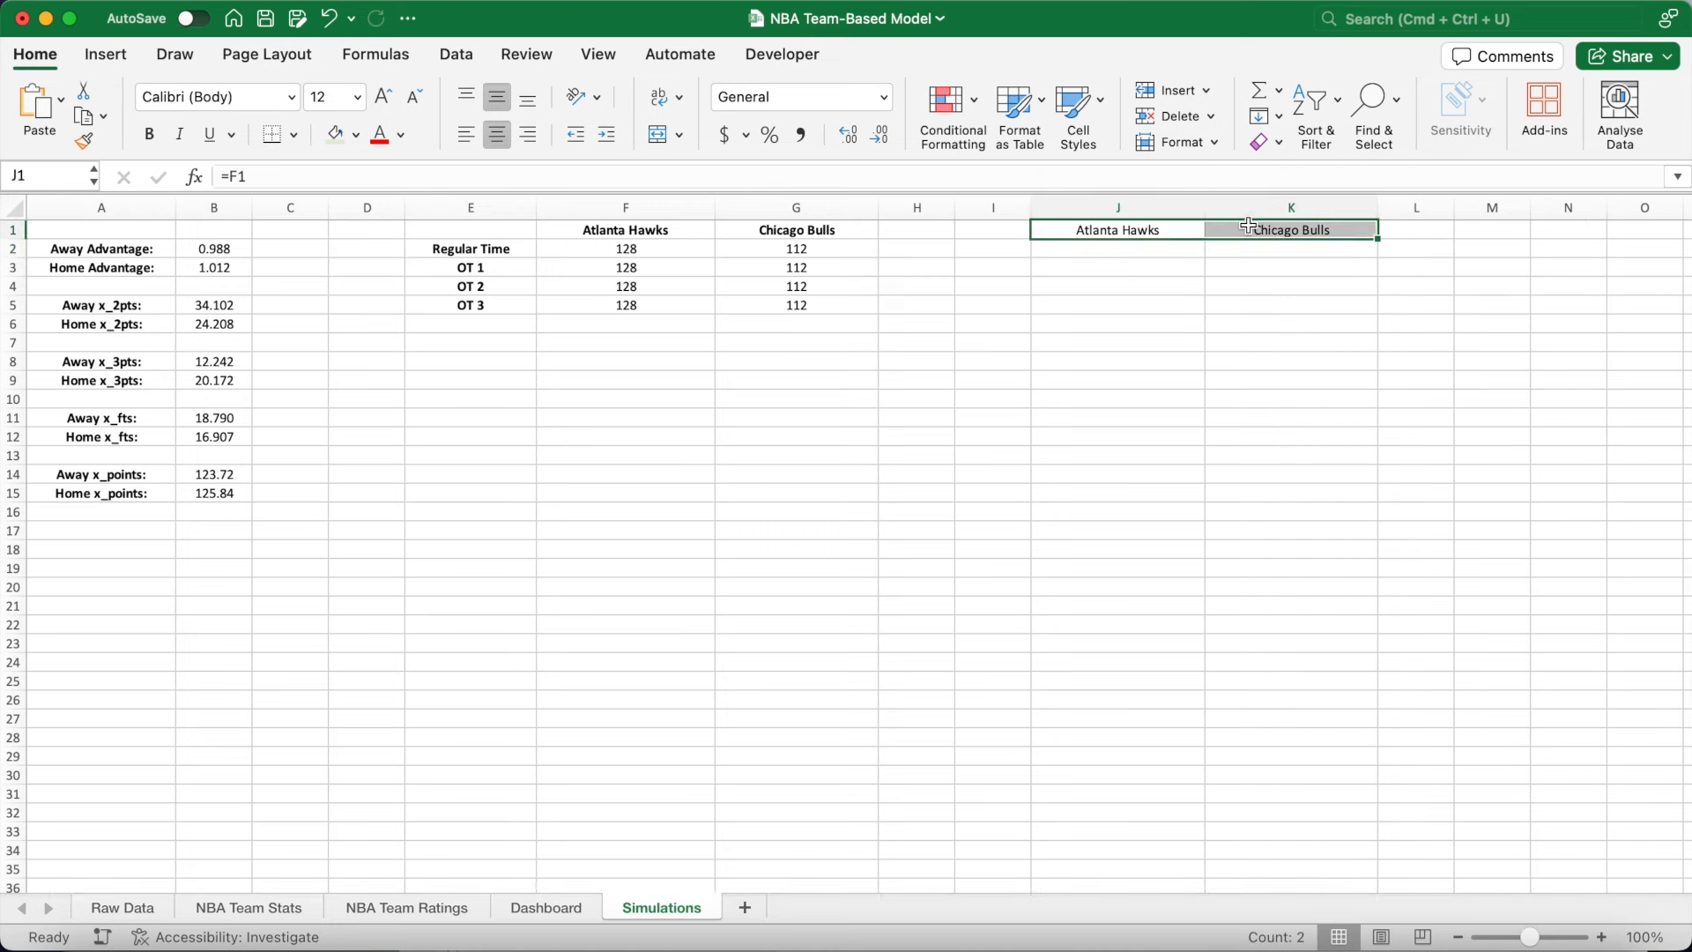
{"action": "key", "text": "super+b"}
{"action": "left_click", "coordinate": [1001, 250]}
{"action": "key", "text": "super+b"}
{"action": "type", "text": "Trials"}
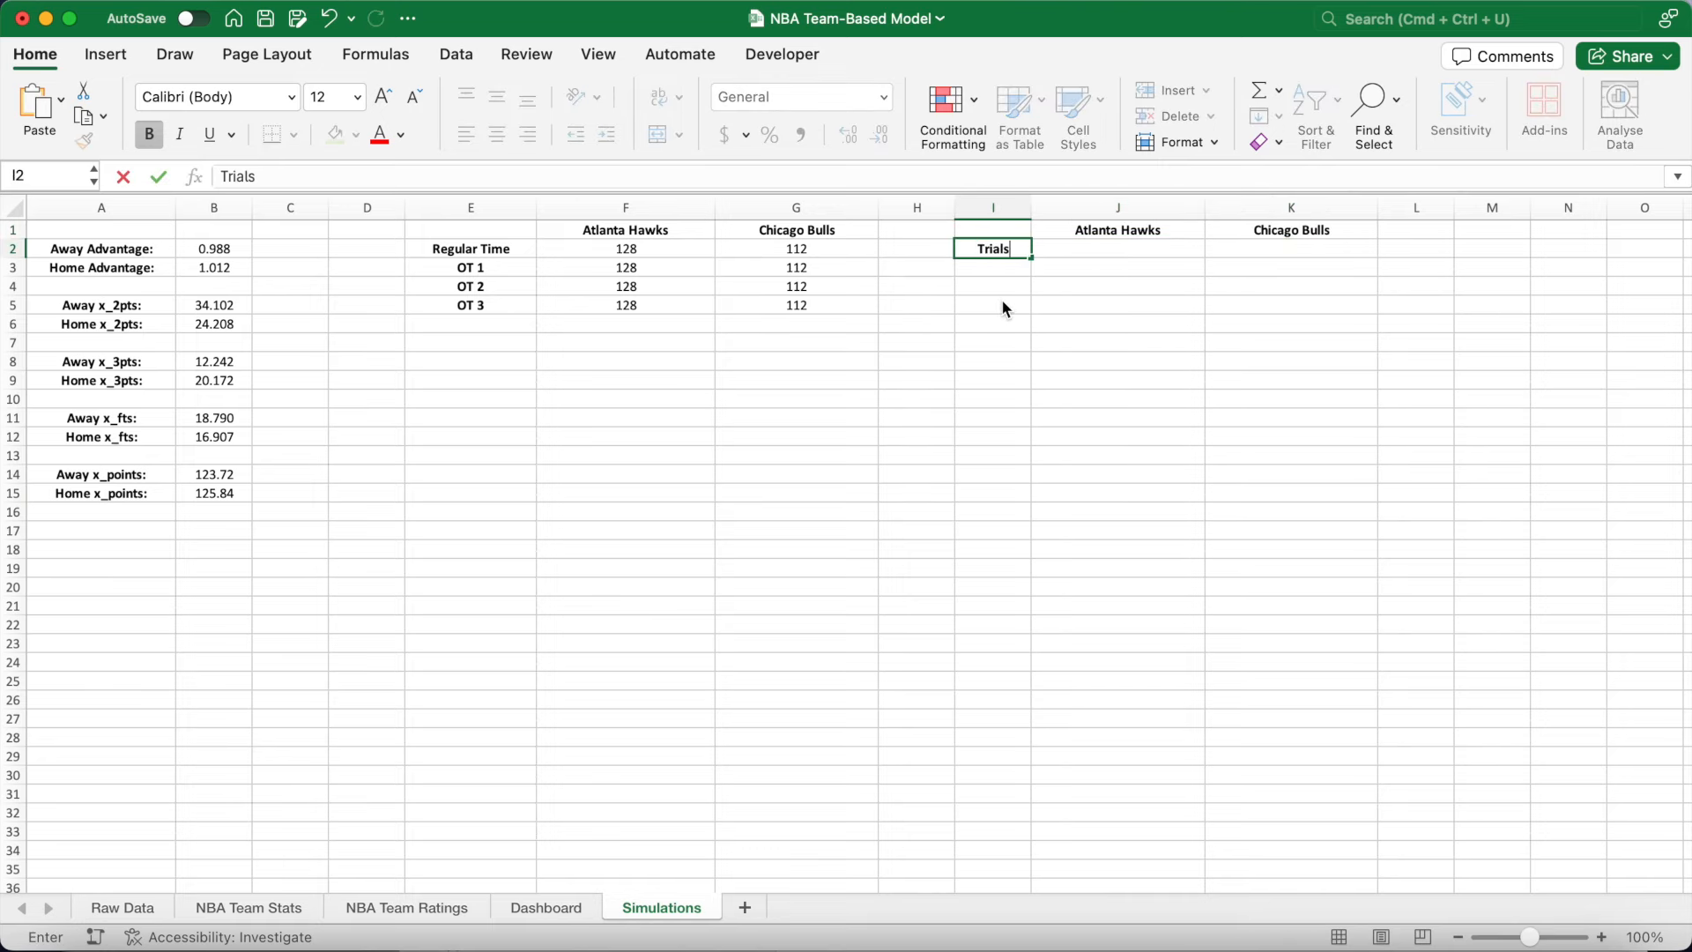
{"action": "key", "text": "Return"}
Number the trials from I3 down with =SEQUENCE(2500).
{"action": "type", "text": "=SEQU"}
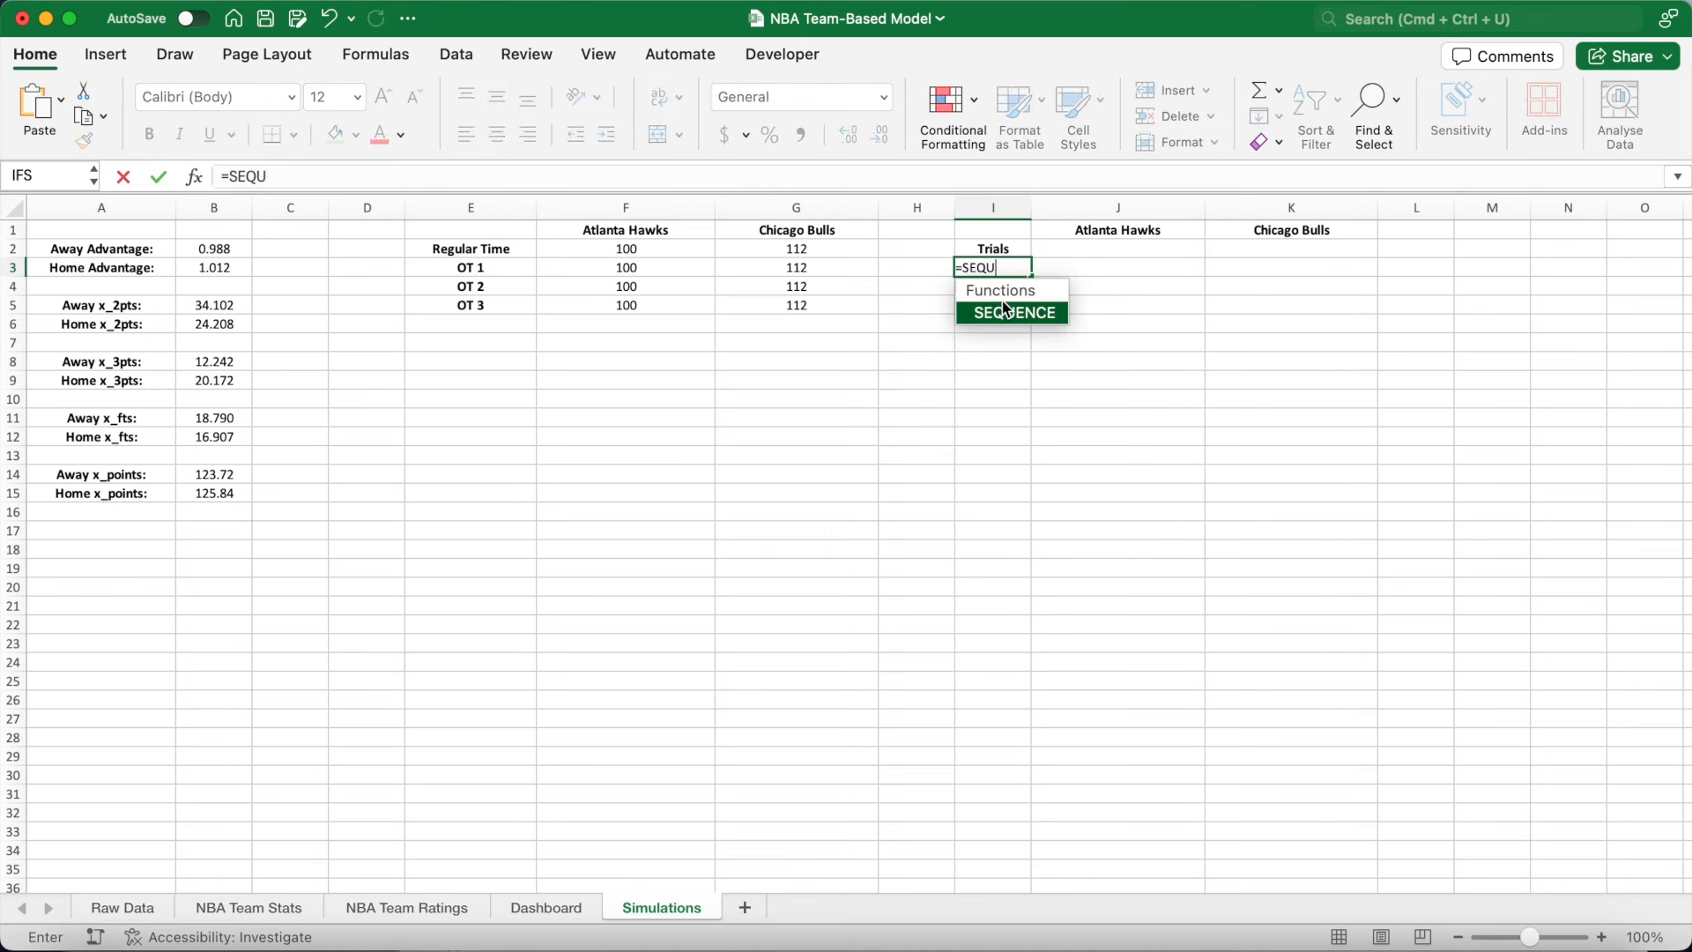
{"action": "double_click", "coordinate": [1004, 308]}
{"action": "type", "text": "2500)"}
{"action": "key", "text": "Return"}
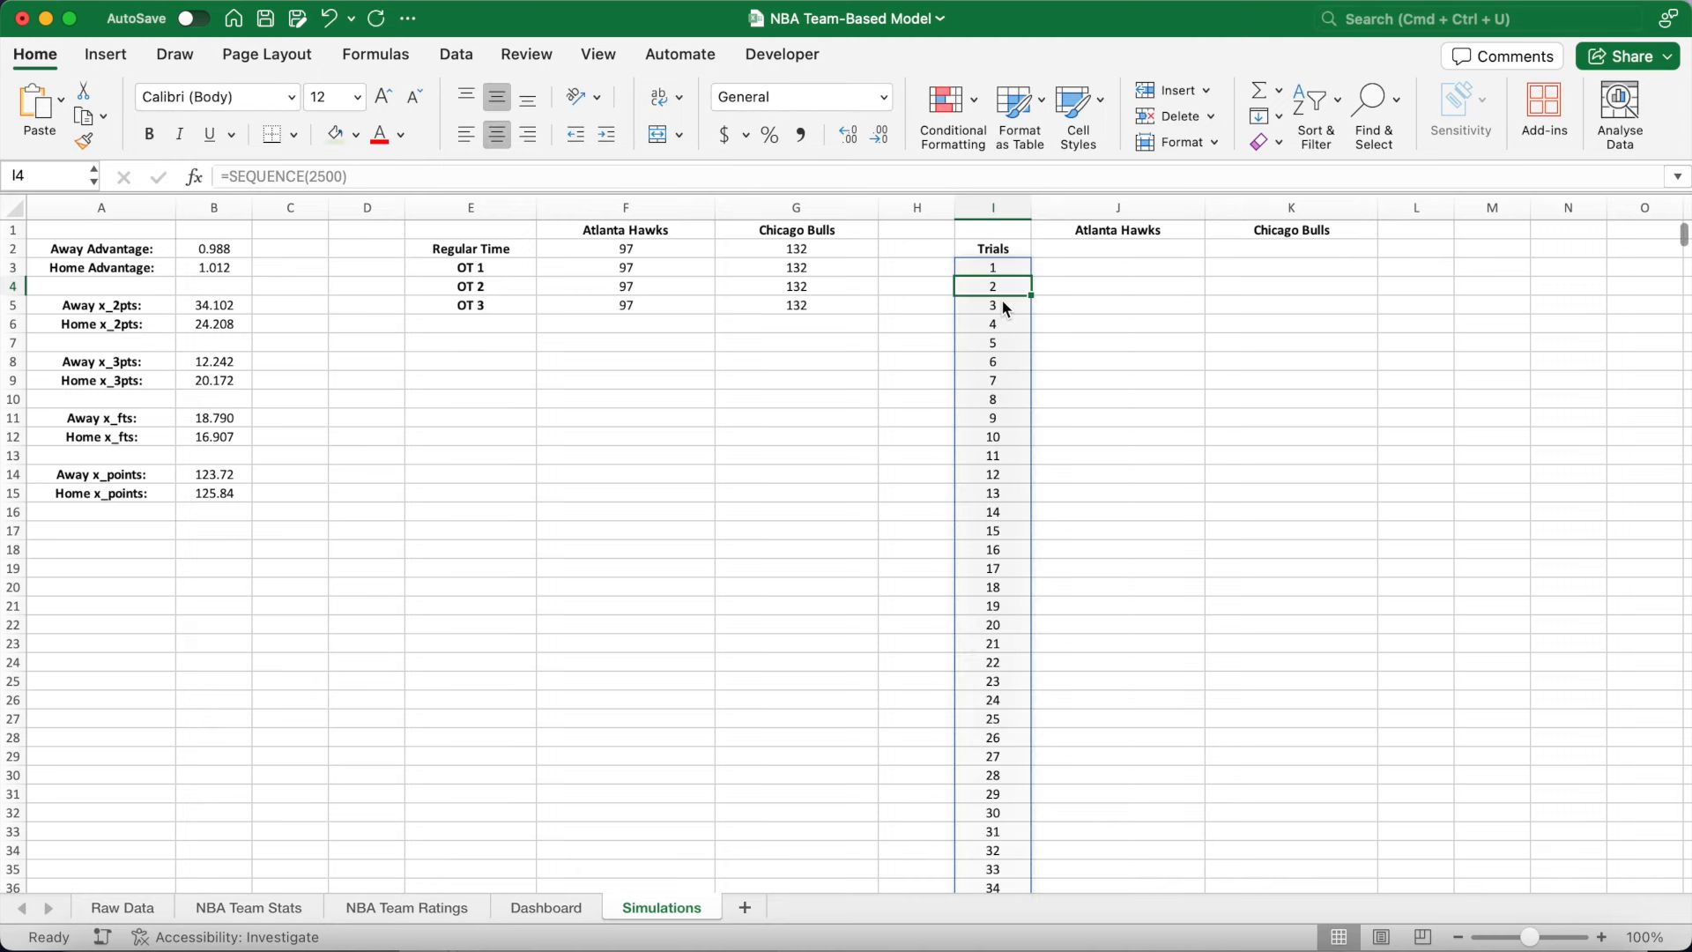
Link J2 and K2 to the teams' OT 3 scores in F5 and G5.
{"action": "left_click", "coordinate": [1080, 254]}
{"action": "type", "text": "="}
{"action": "left_click", "coordinate": [665, 307]}
{"action": "key", "text": "Return"}
{"action": "left_click", "coordinate": [1253, 250]}
{"action": "type", "text": "="}
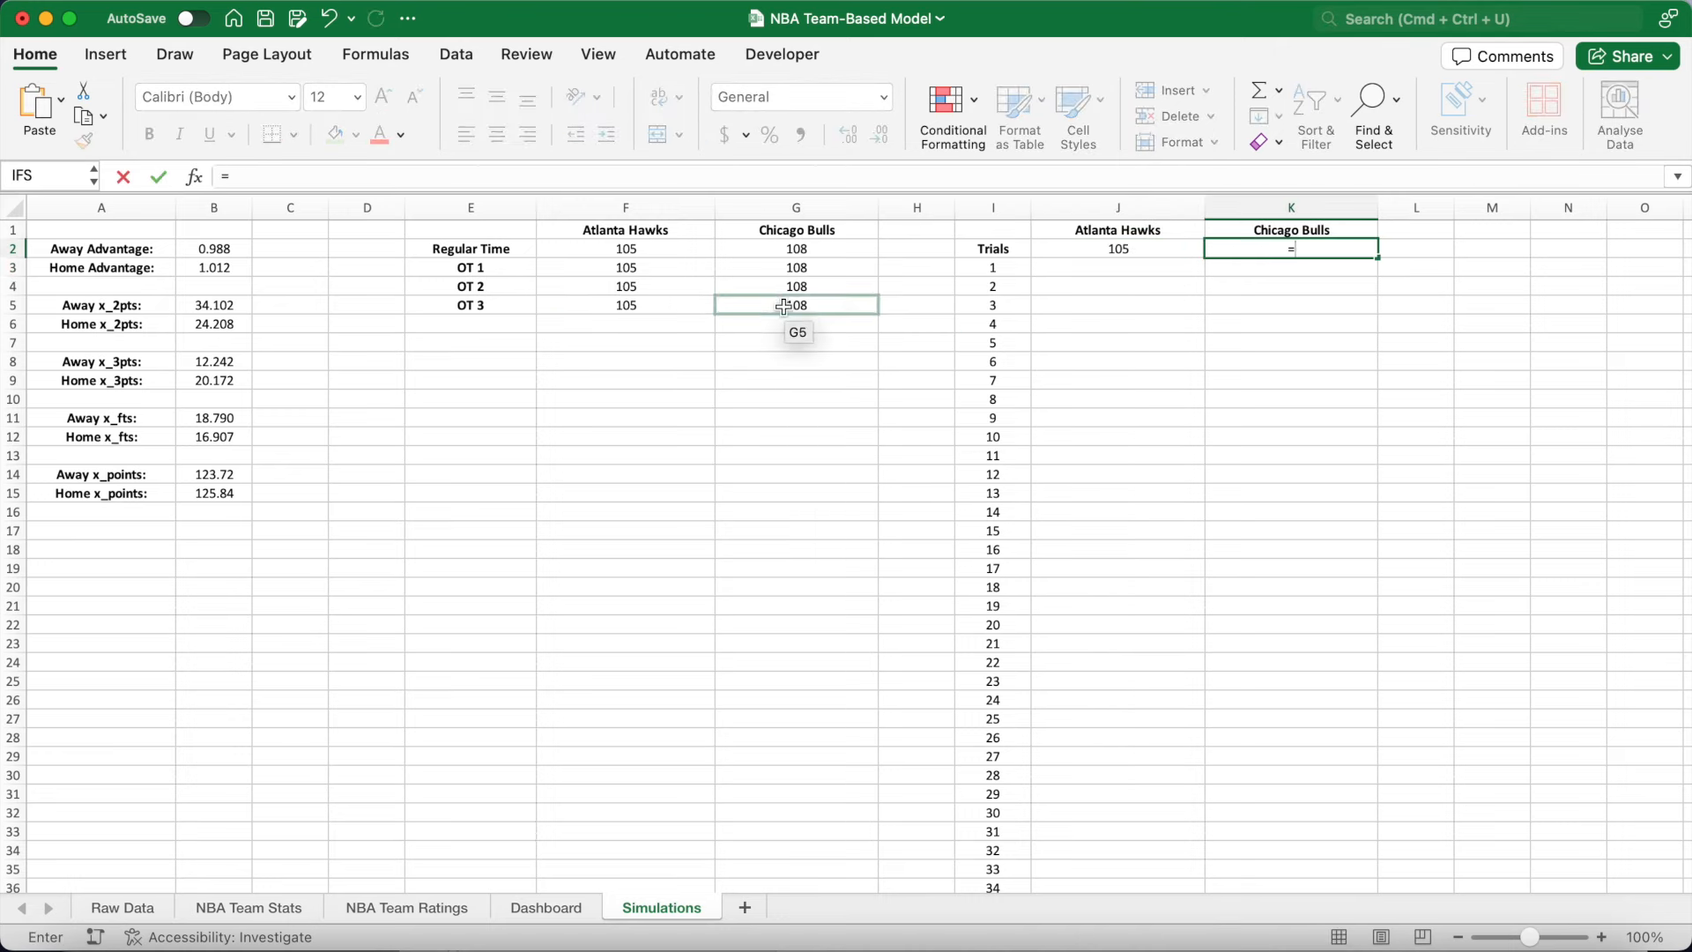
{"action": "left_click", "coordinate": [785, 305]}
{"action": "key", "text": "Return"}
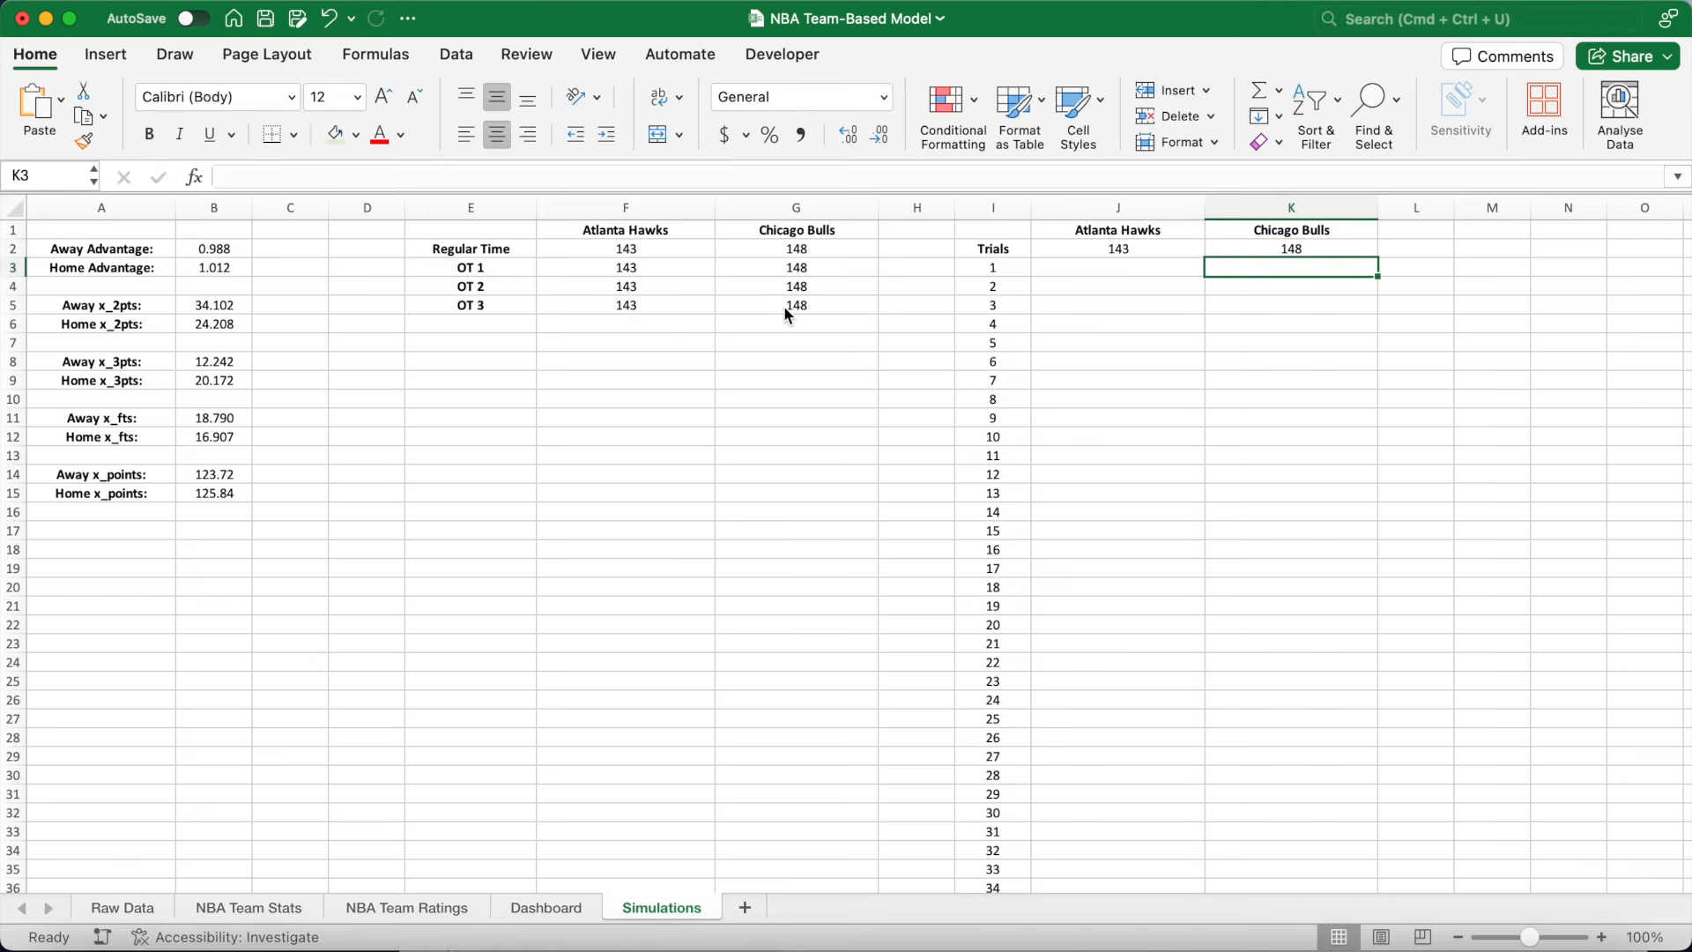
Create a what-if data table over I2:K2502 with the empty cell N4 as the column input cell.
{"action": "left_click", "coordinate": [976, 253]}
{"action": "key", "text": "shift+Right"}
{"action": "key", "text": "shift+Right"}
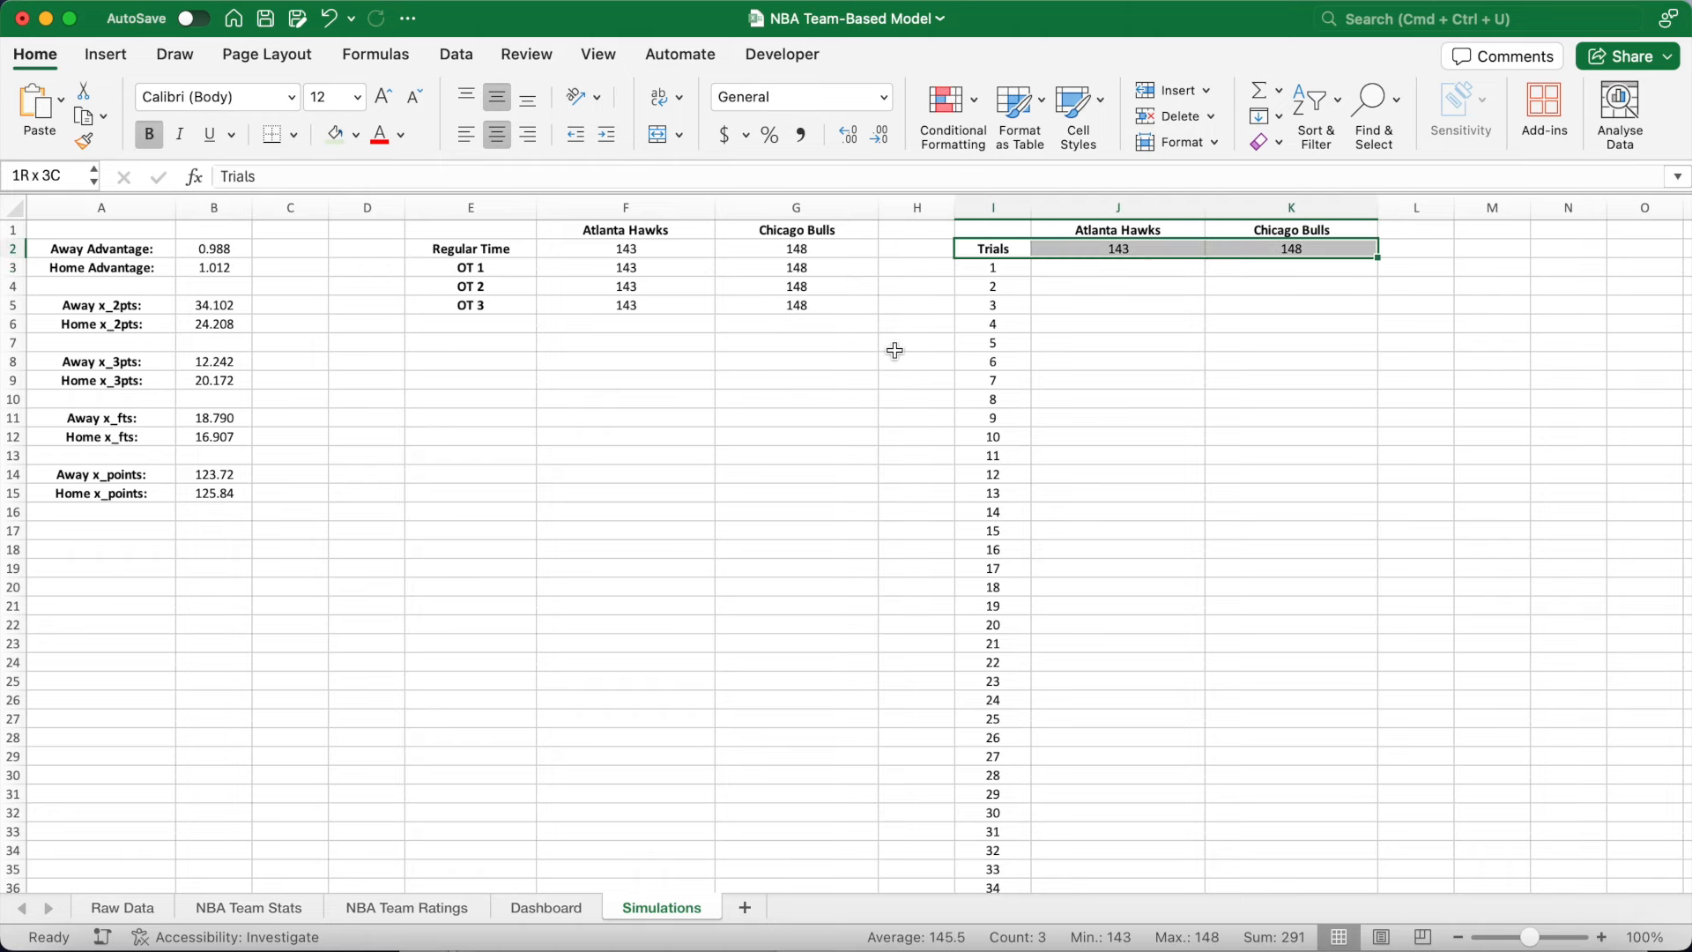
{"action": "key", "text": "ctrl+shift+Down"}
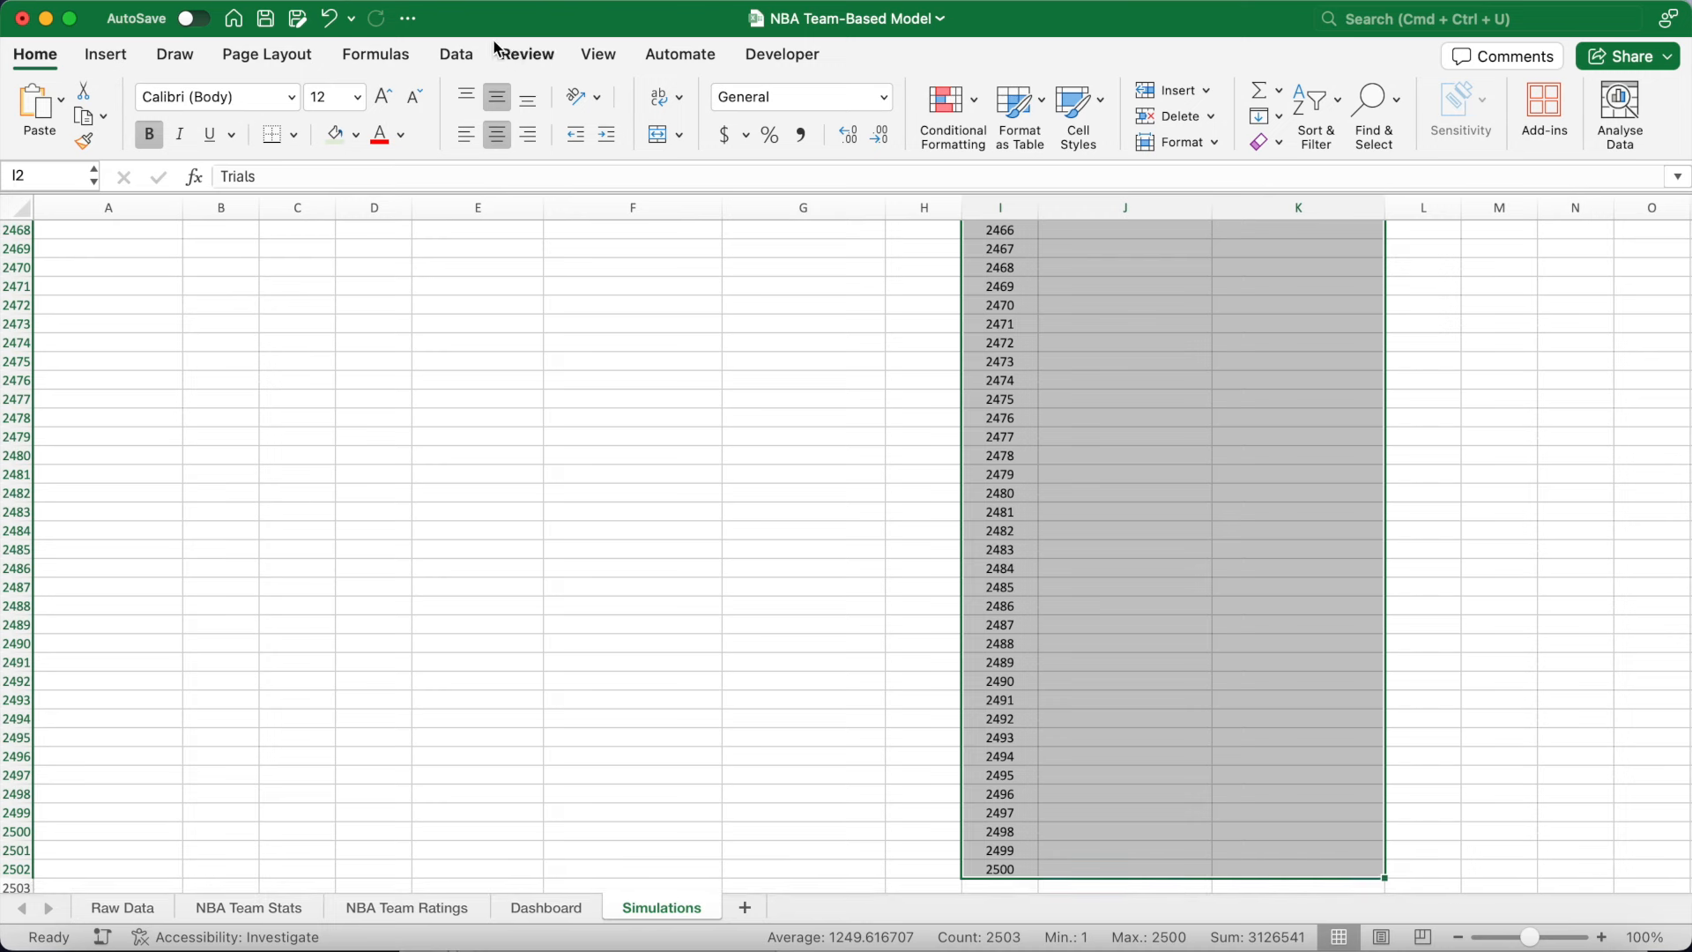
{"action": "left_click", "coordinate": [455, 54]}
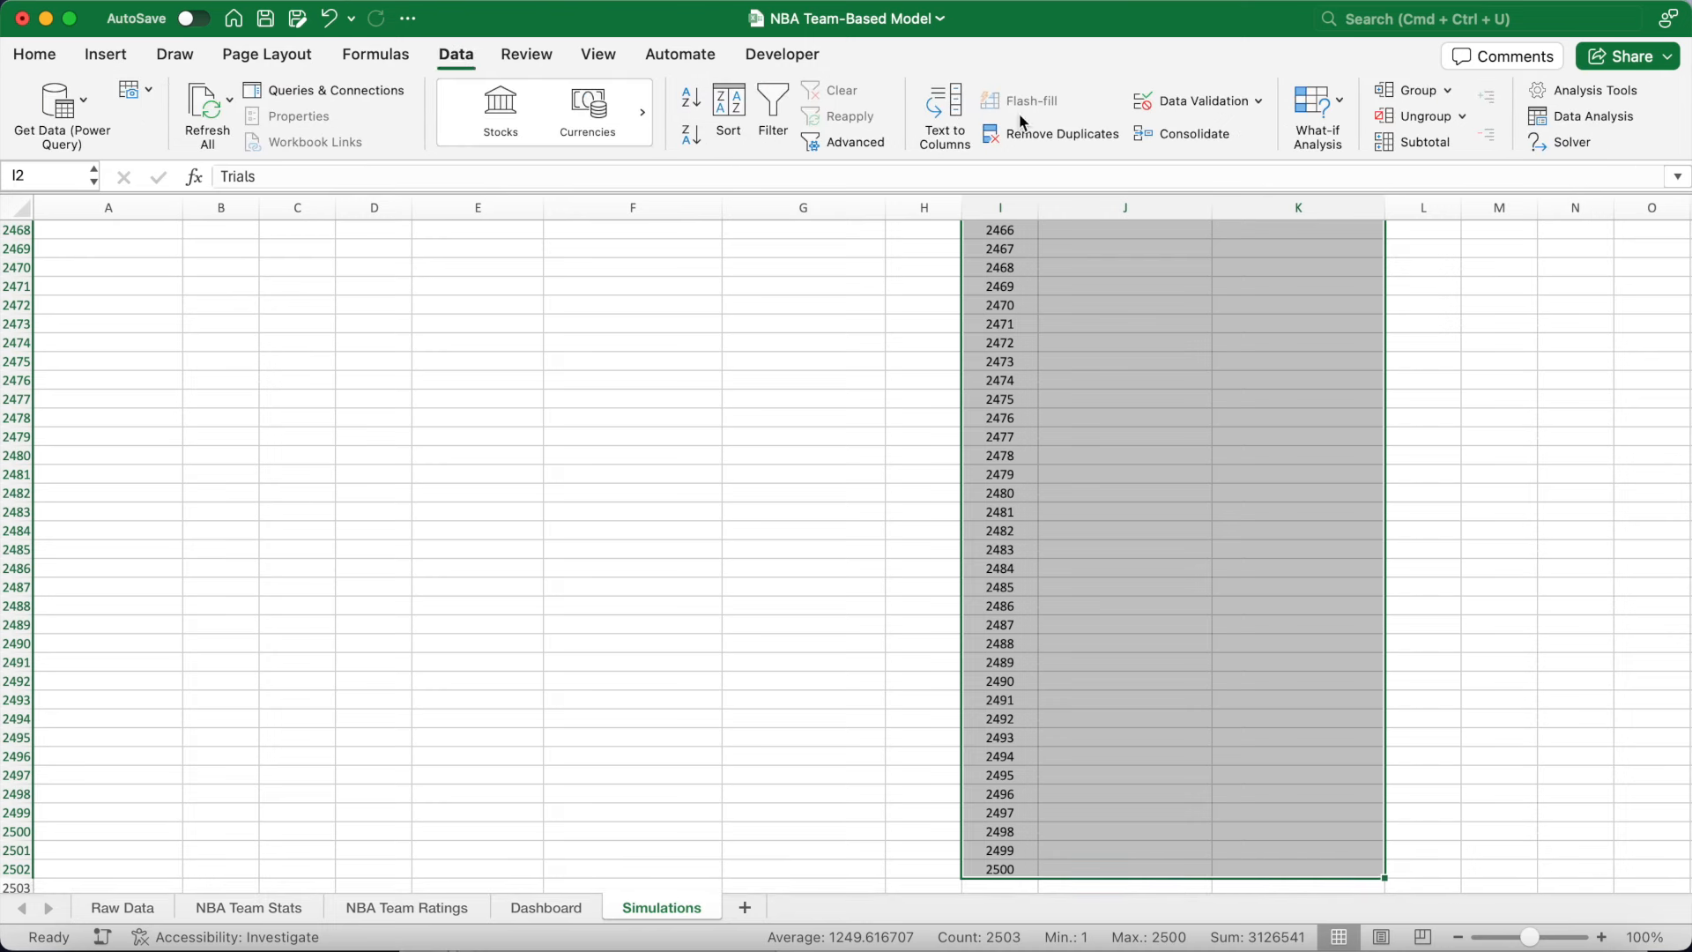
{"action": "left_click", "coordinate": [1339, 98]}
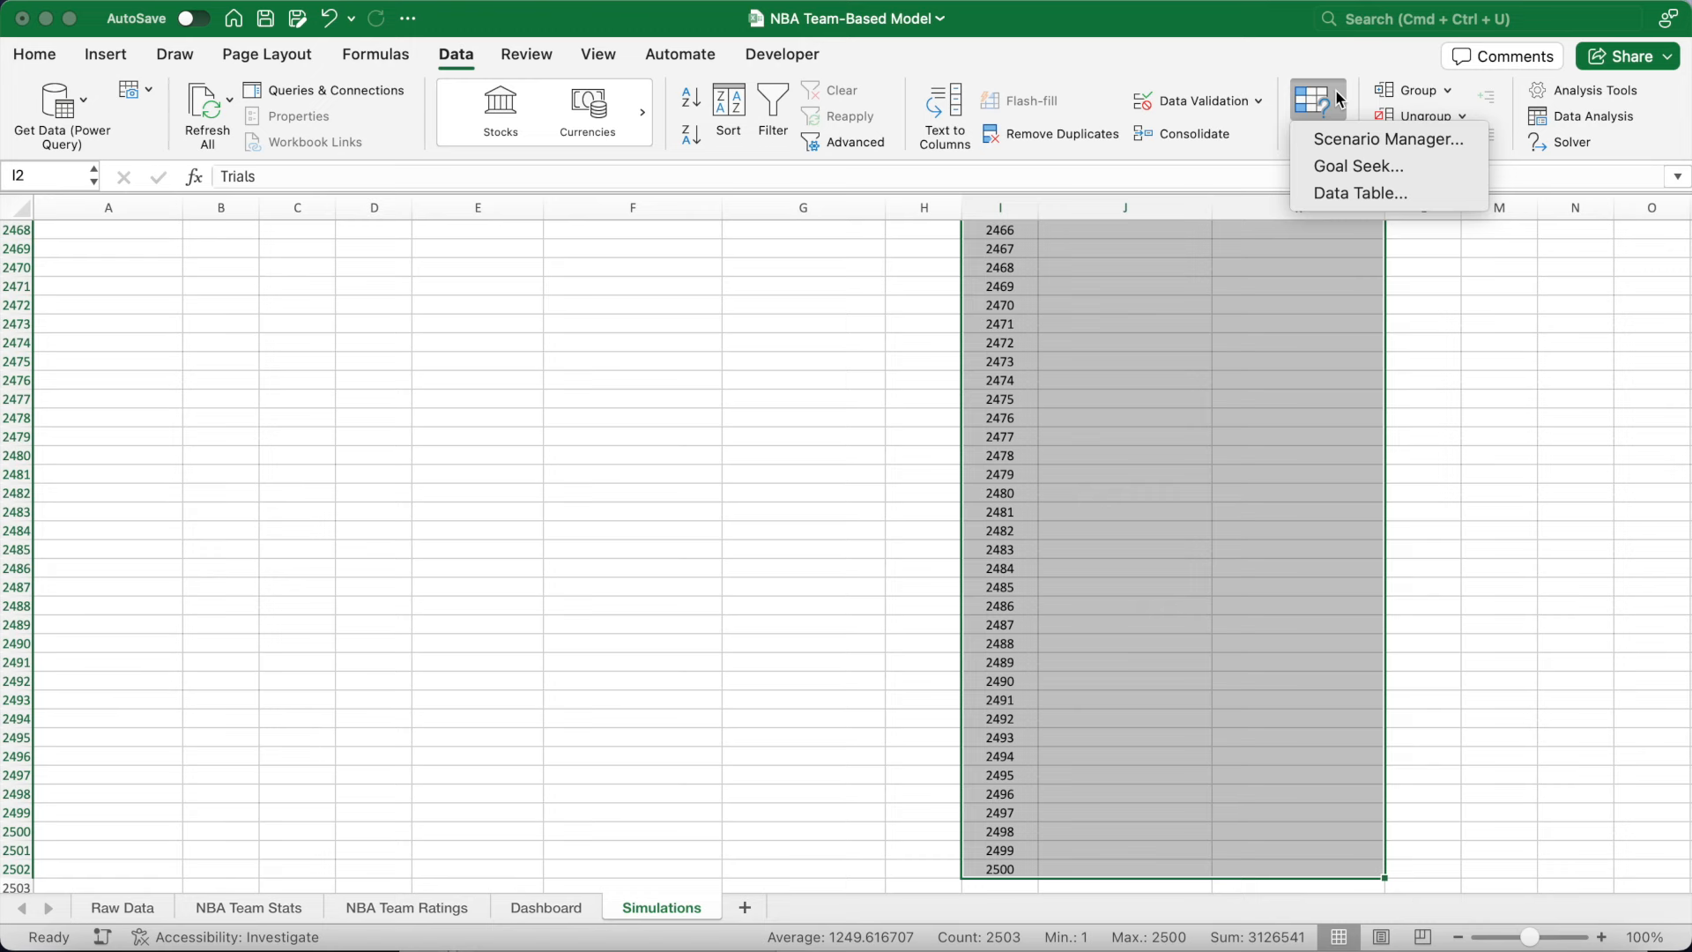
{"action": "left_click", "coordinate": [1408, 193]}
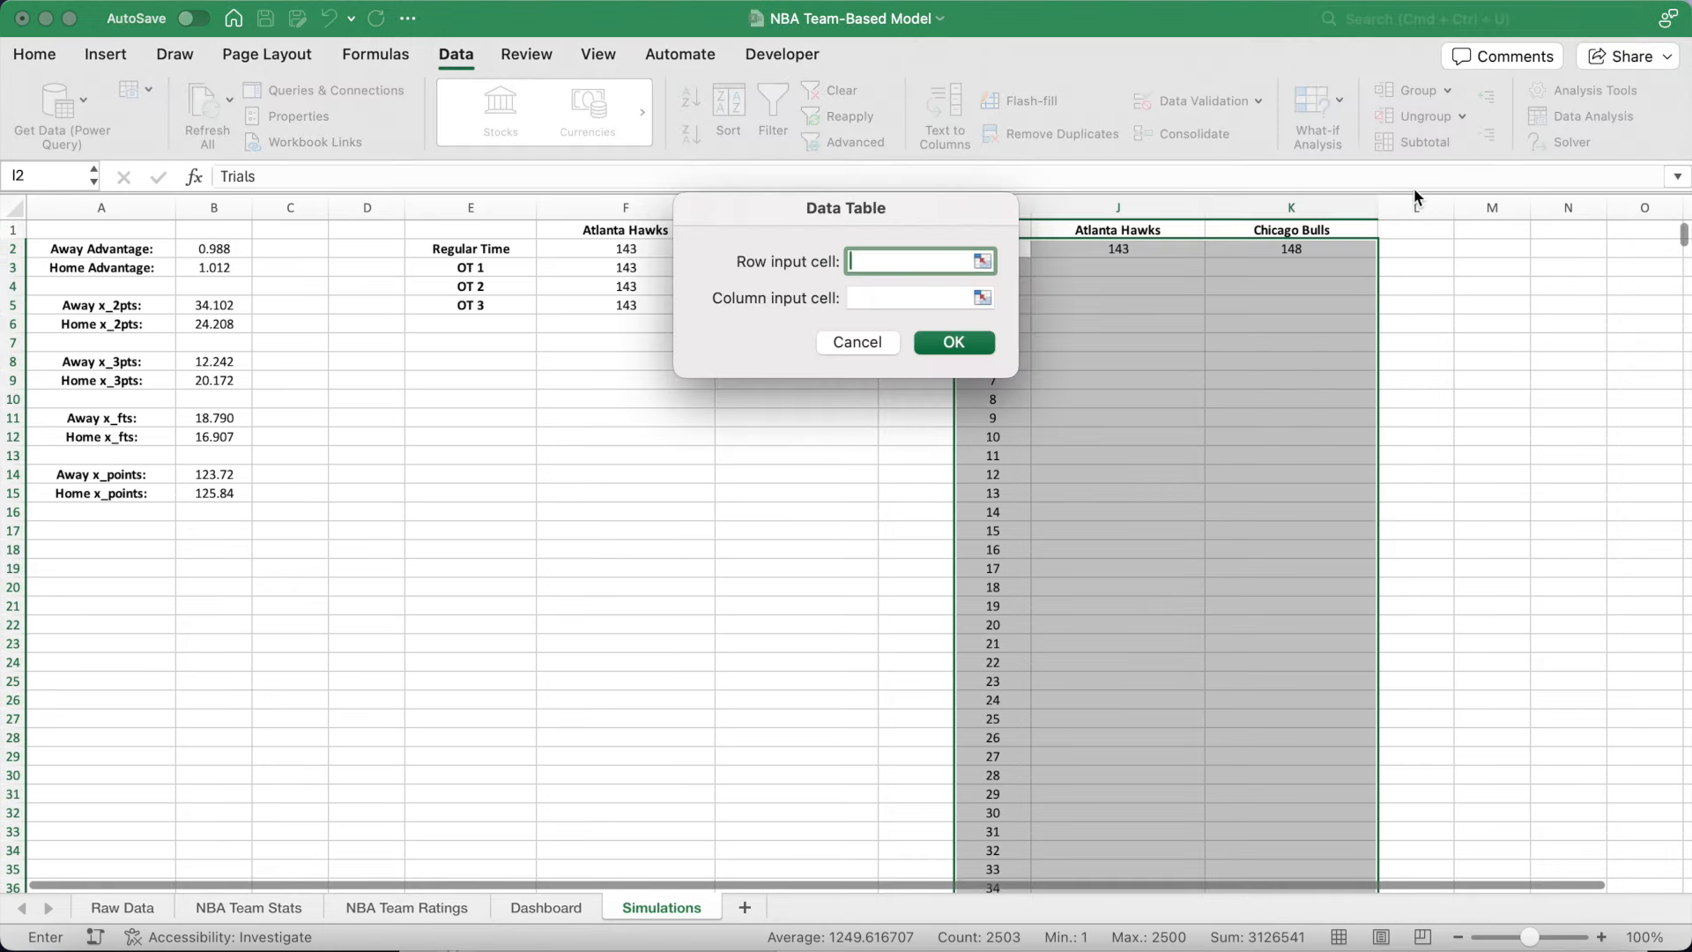
{"action": "left_click", "coordinate": [927, 300]}
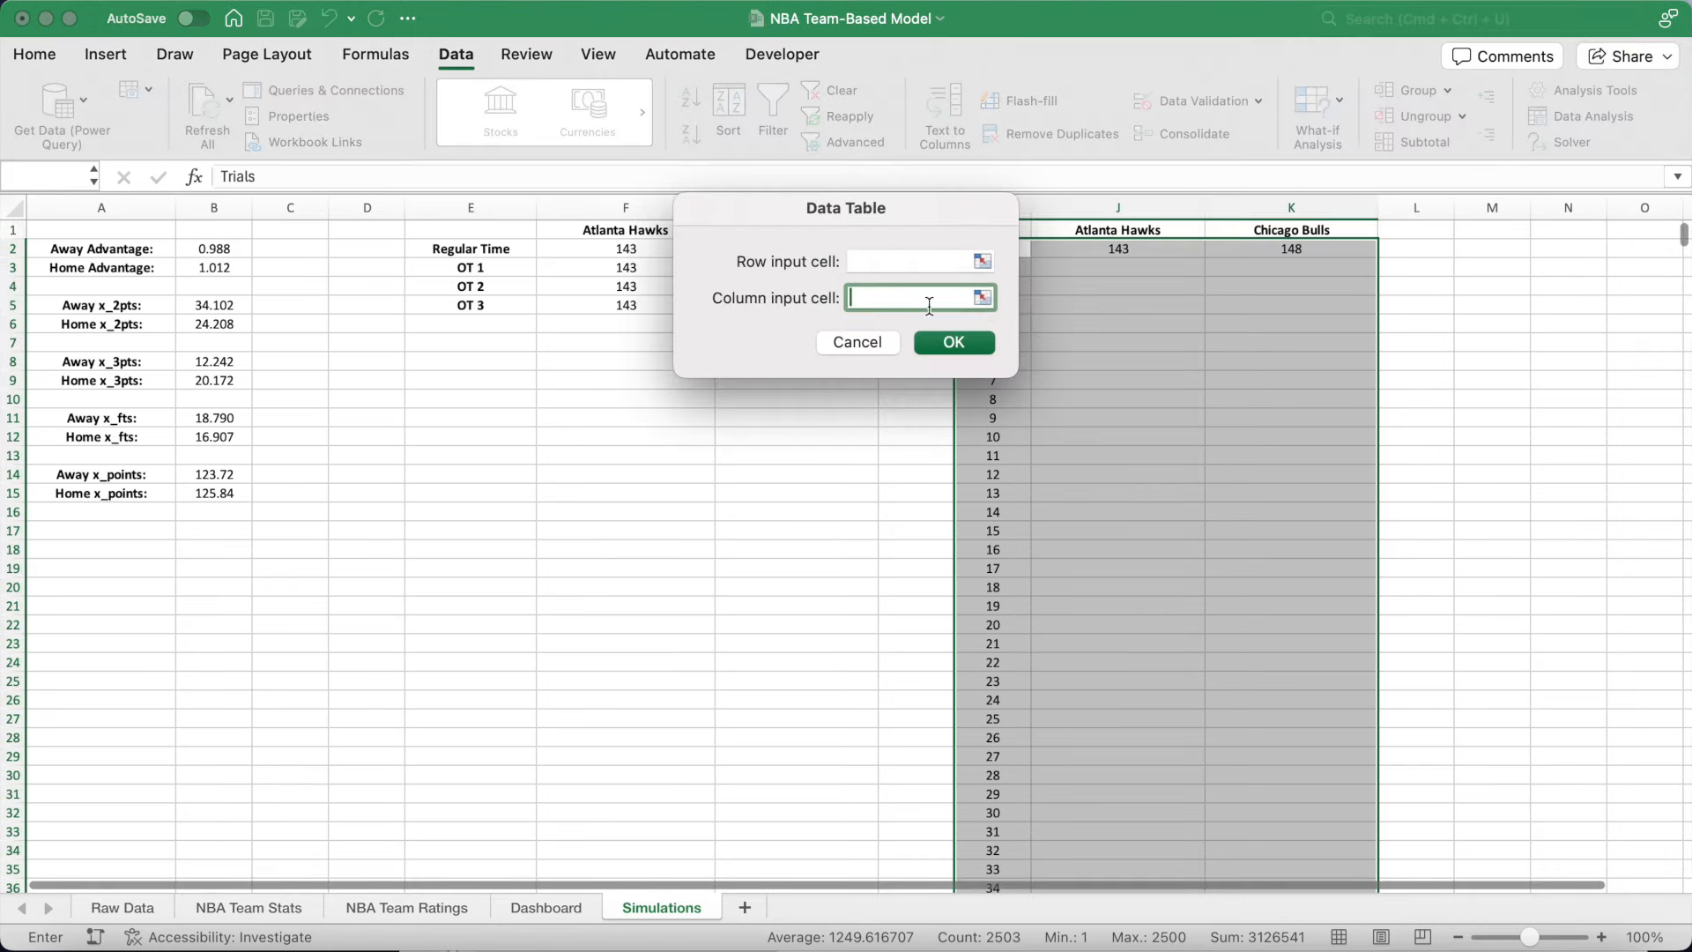
{"action": "left_click", "coordinate": [1568, 285]}
{"action": "left_click", "coordinate": [956, 343]}
Look through the rows of the trials table to check that simulated scores fill in for both teams.
{"action": "mouse_move", "coordinate": [1536, 400]}
{"action": "left_mouse_down"}
{"action": "mouse_move", "coordinate": [1551, 890]}
{"action": "mouse_move", "coordinate": [1553, 405]}
{"action": "left_mouse_up"}
{"action": "scroll", "coordinate": [1556, 407], "scroll_direction": "down", "scroll_amount": 15}
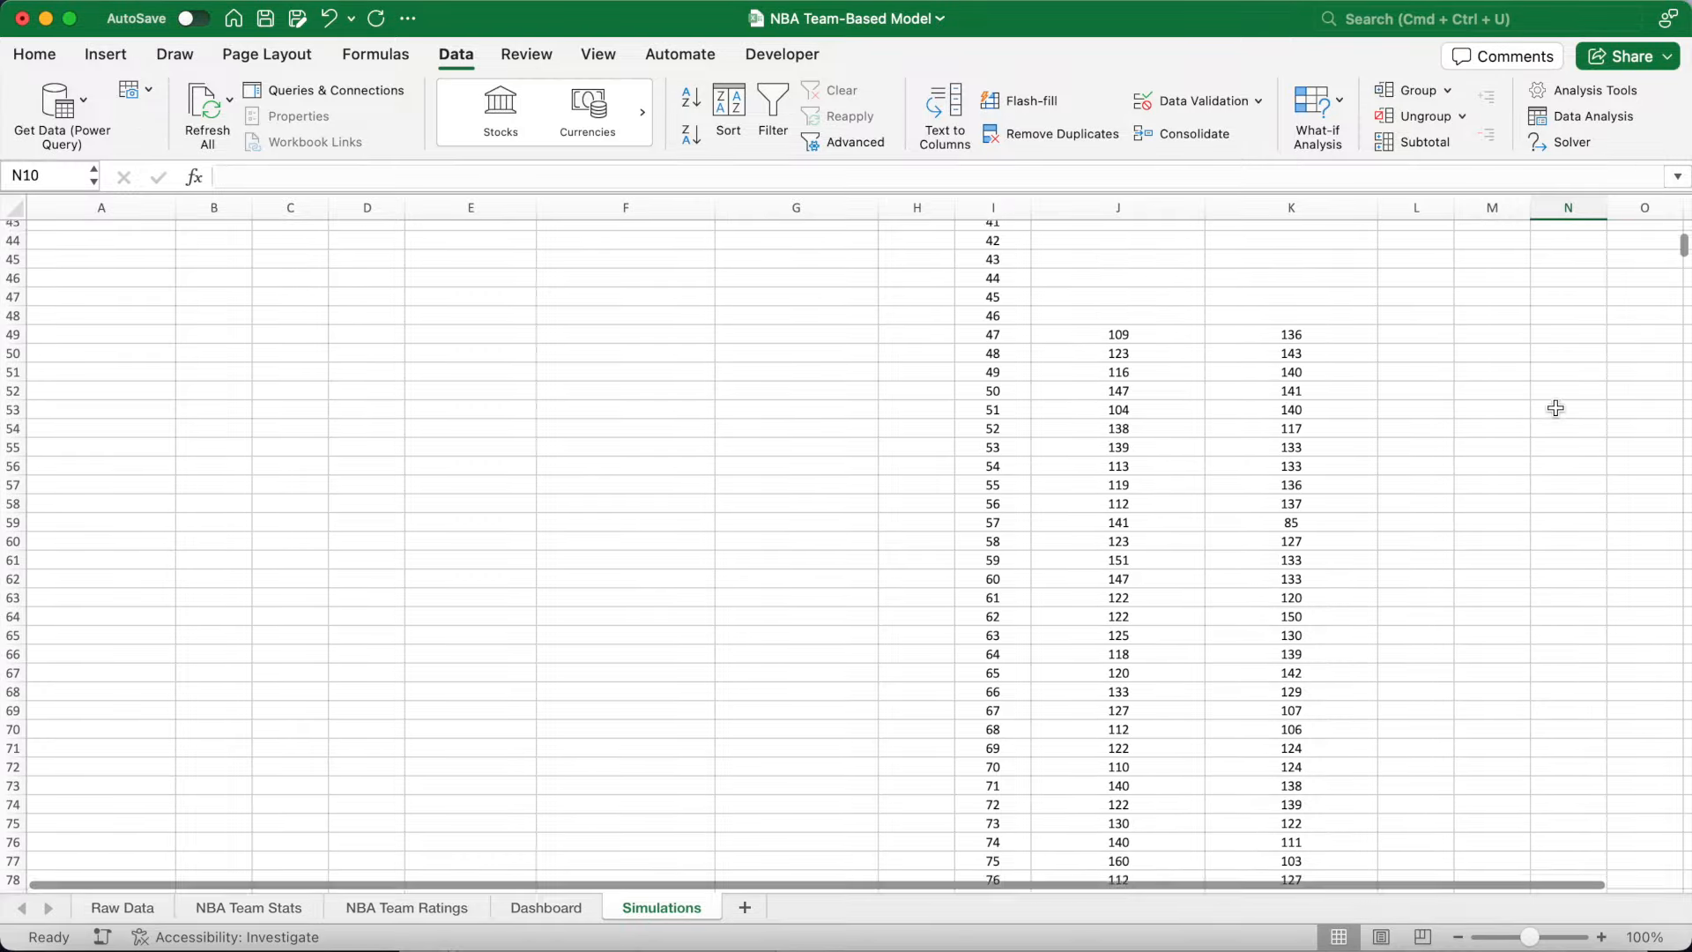
{"action": "scroll", "coordinate": [1556, 407], "scroll_direction": "down", "scroll_amount": 1}
{"action": "scroll", "coordinate": [1555, 407], "scroll_direction": "up", "scroll_amount": 9}
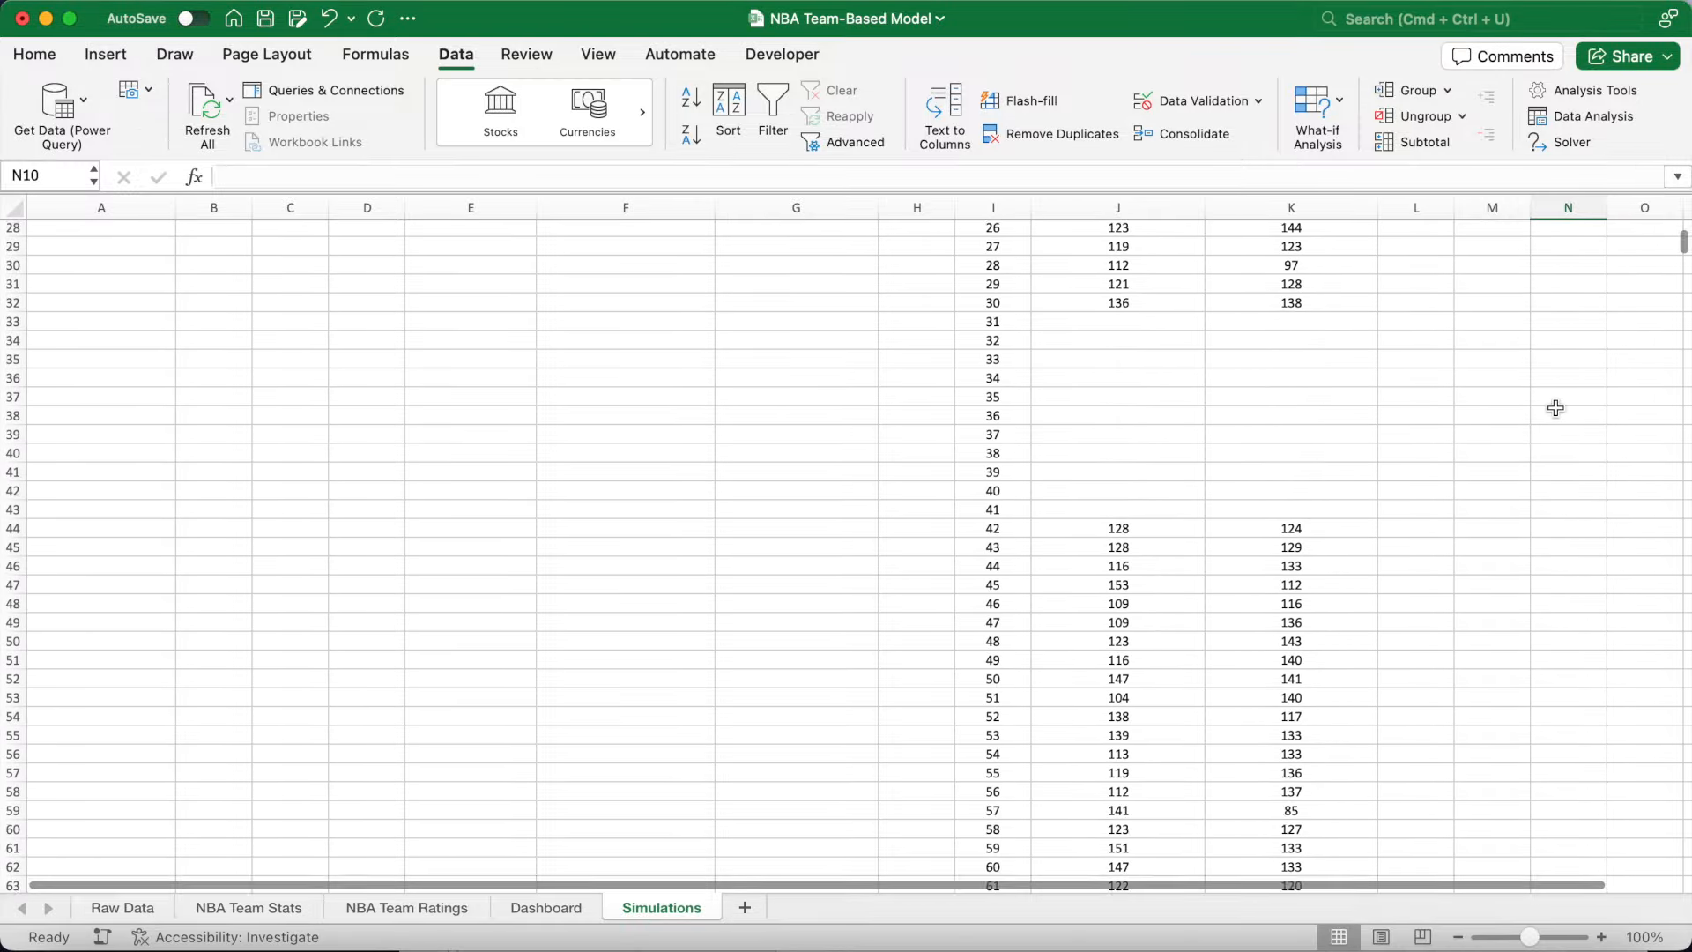
{"action": "scroll", "coordinate": [1555, 407], "scroll_direction": "up", "scroll_amount": 5}
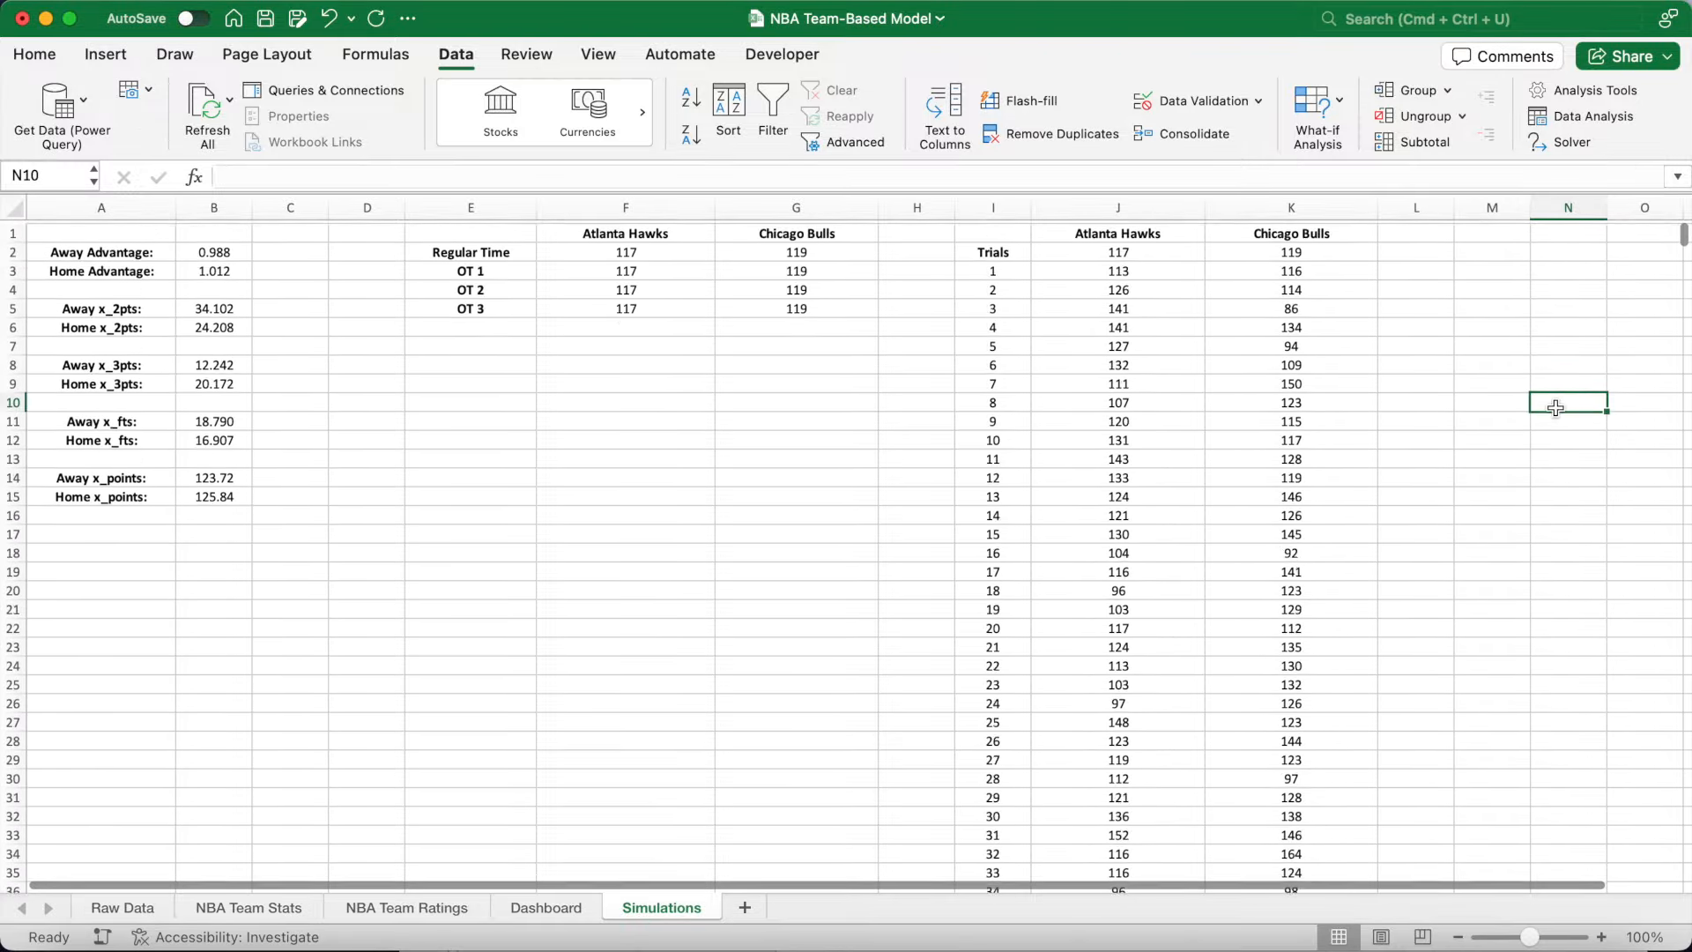
{"action": "scroll", "coordinate": [1556, 407], "scroll_direction": "up", "scroll_amount": 1}
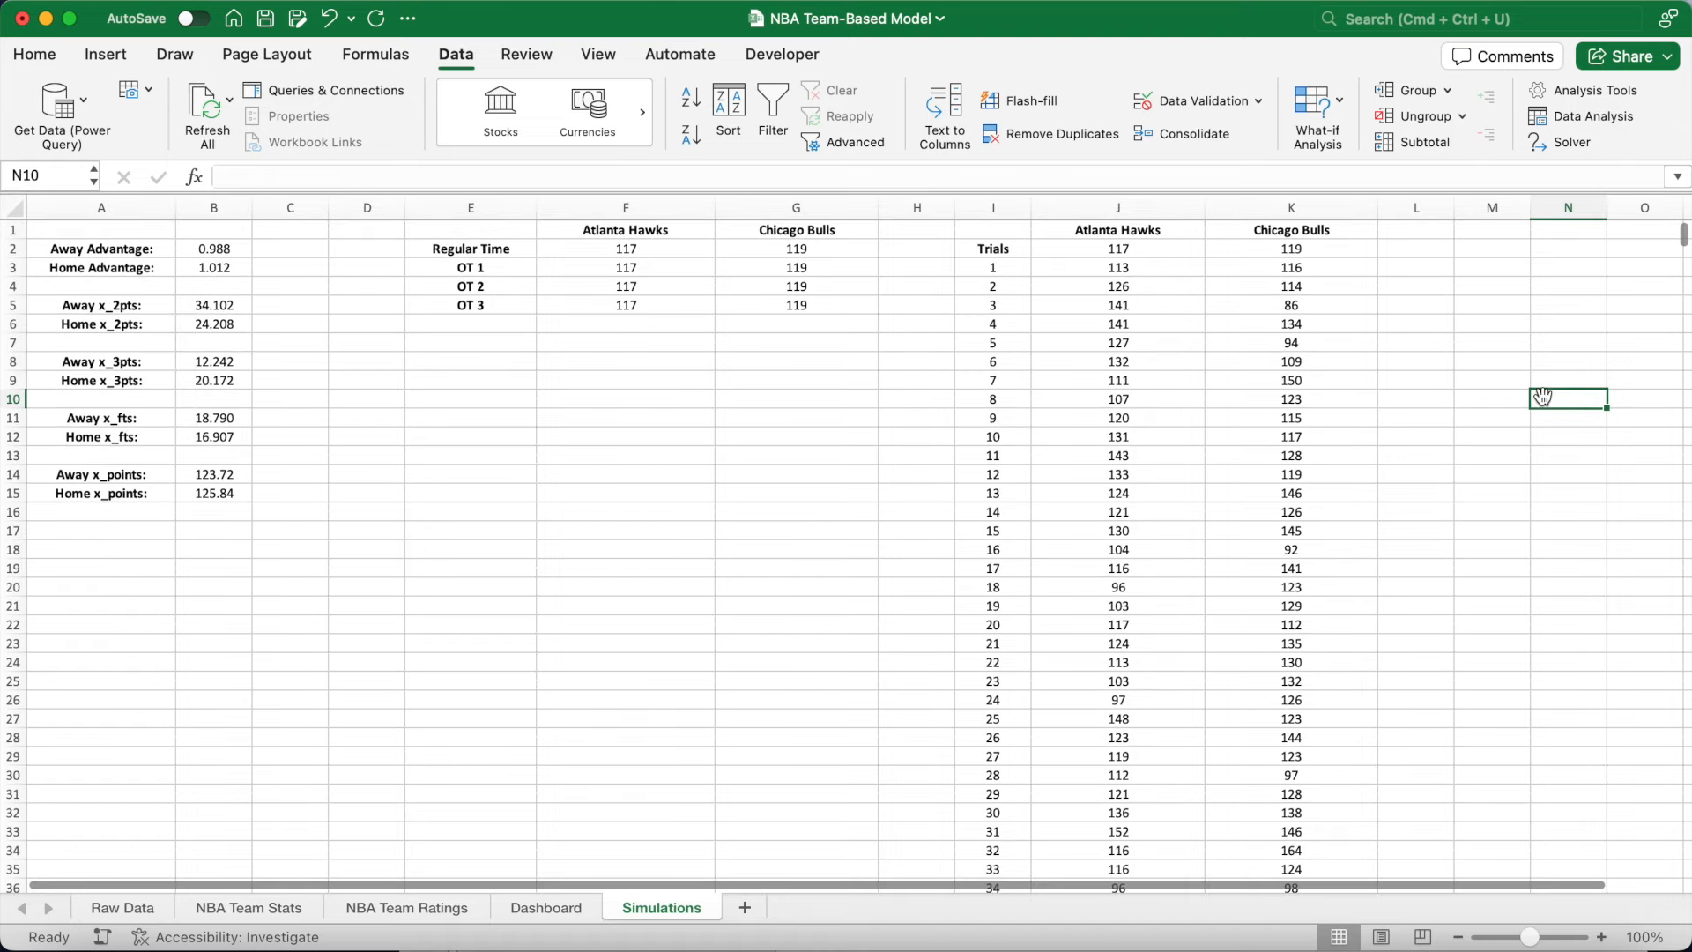
Compare the two teams' simulated scores trial by trial in the first eight rows of the table.
{"action": "left_click", "coordinate": [1149, 269]}
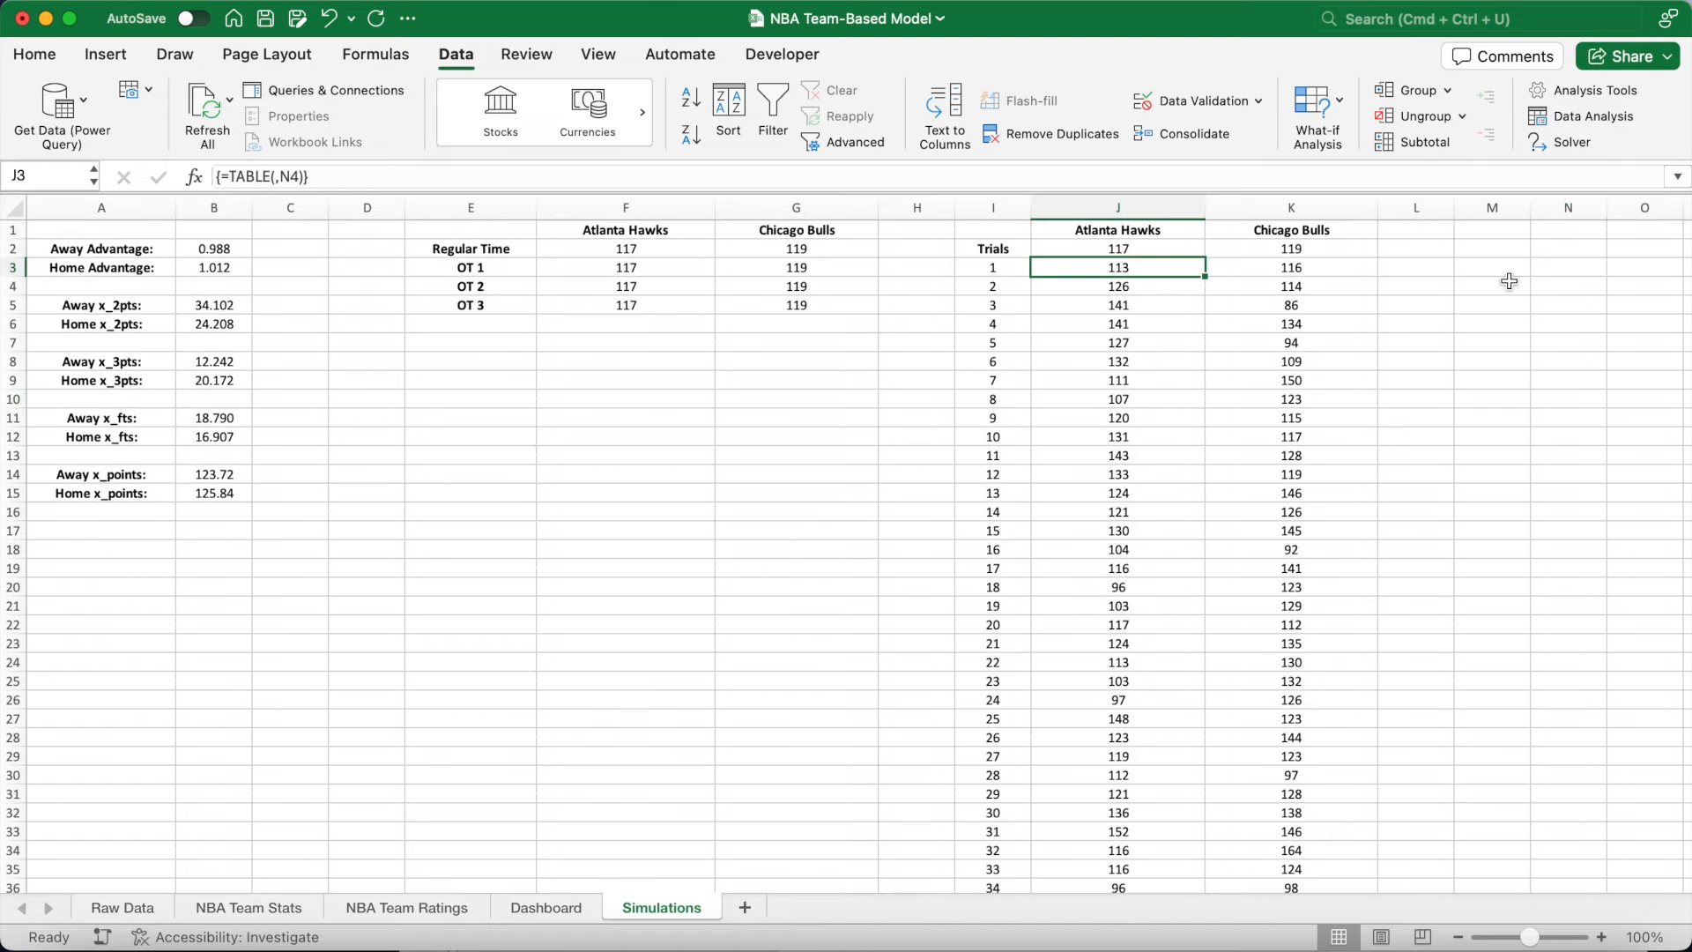
{"action": "key", "text": "Right"}
{"action": "key", "text": "Left"}
{"action": "key", "text": "Down"}
{"action": "key", "text": "Right"}
{"action": "key", "text": "Left"}
{"action": "key", "text": "Down"}
{"action": "key", "text": "Down"}
{"action": "key", "text": "Down"}
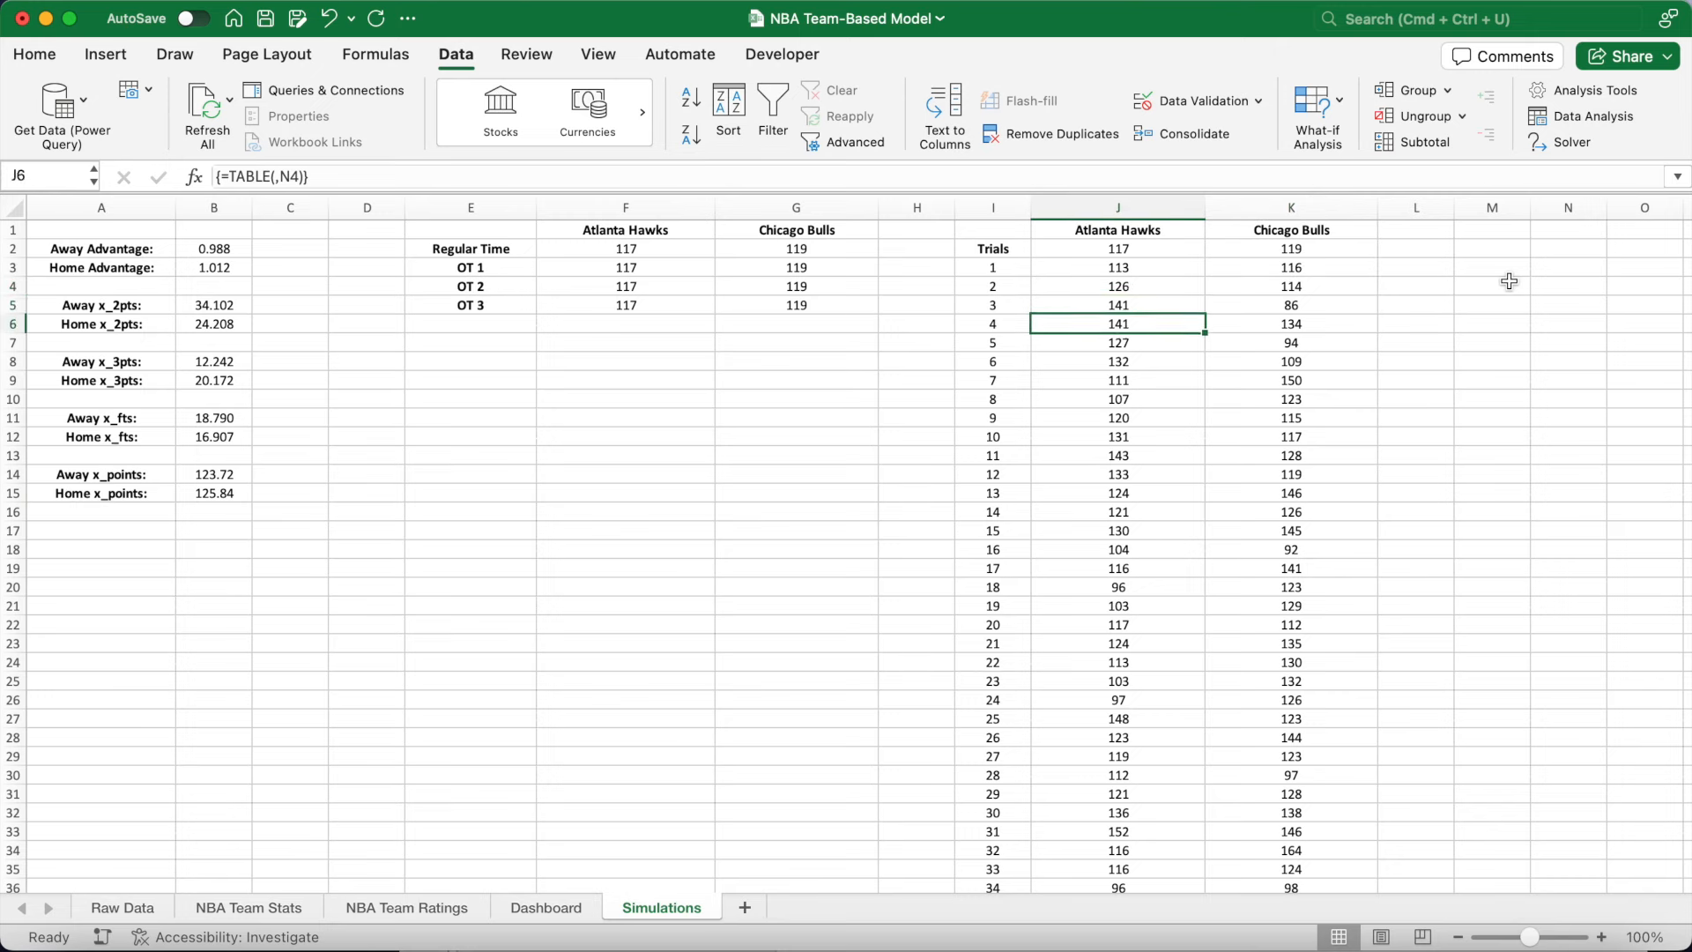
{"action": "key", "text": "Down"}
{"action": "key", "text": "Down"}
{"action": "key", "text": "Right"}
{"action": "key", "text": "Left"}
{"action": "key", "text": "Down"}
{"action": "key", "text": "Right"}
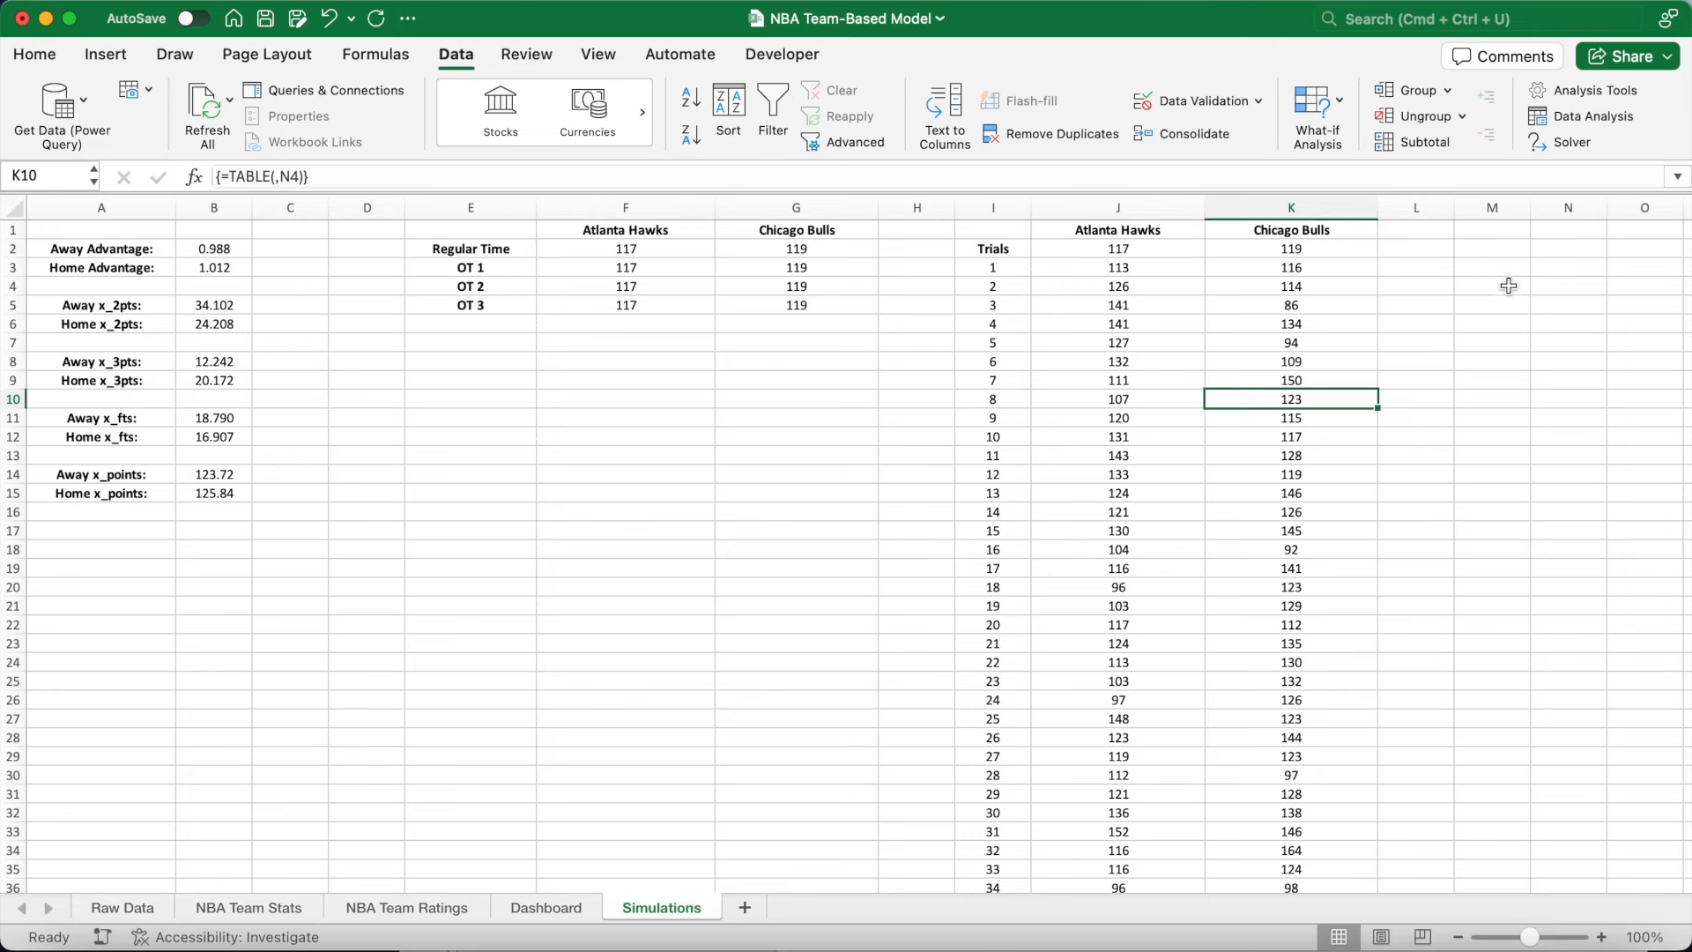
Recalculate the sheet twice to see new sets of simulated scores.
{"action": "left_click", "coordinate": [866, 410]}
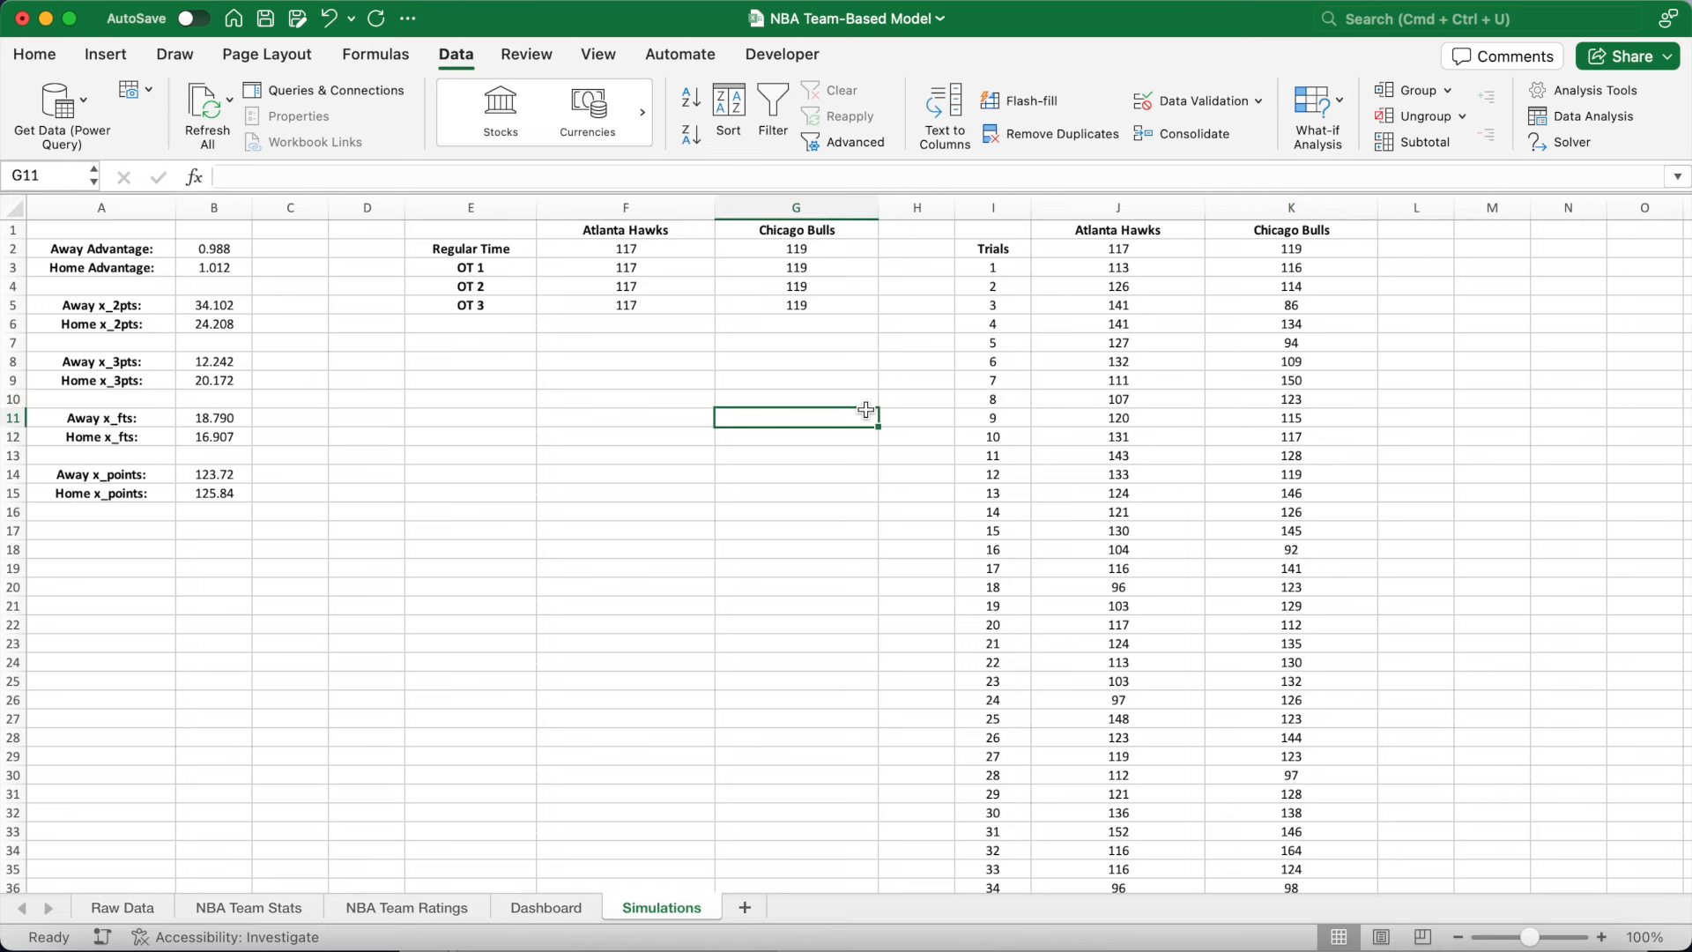
{"action": "key", "text": "F9"}
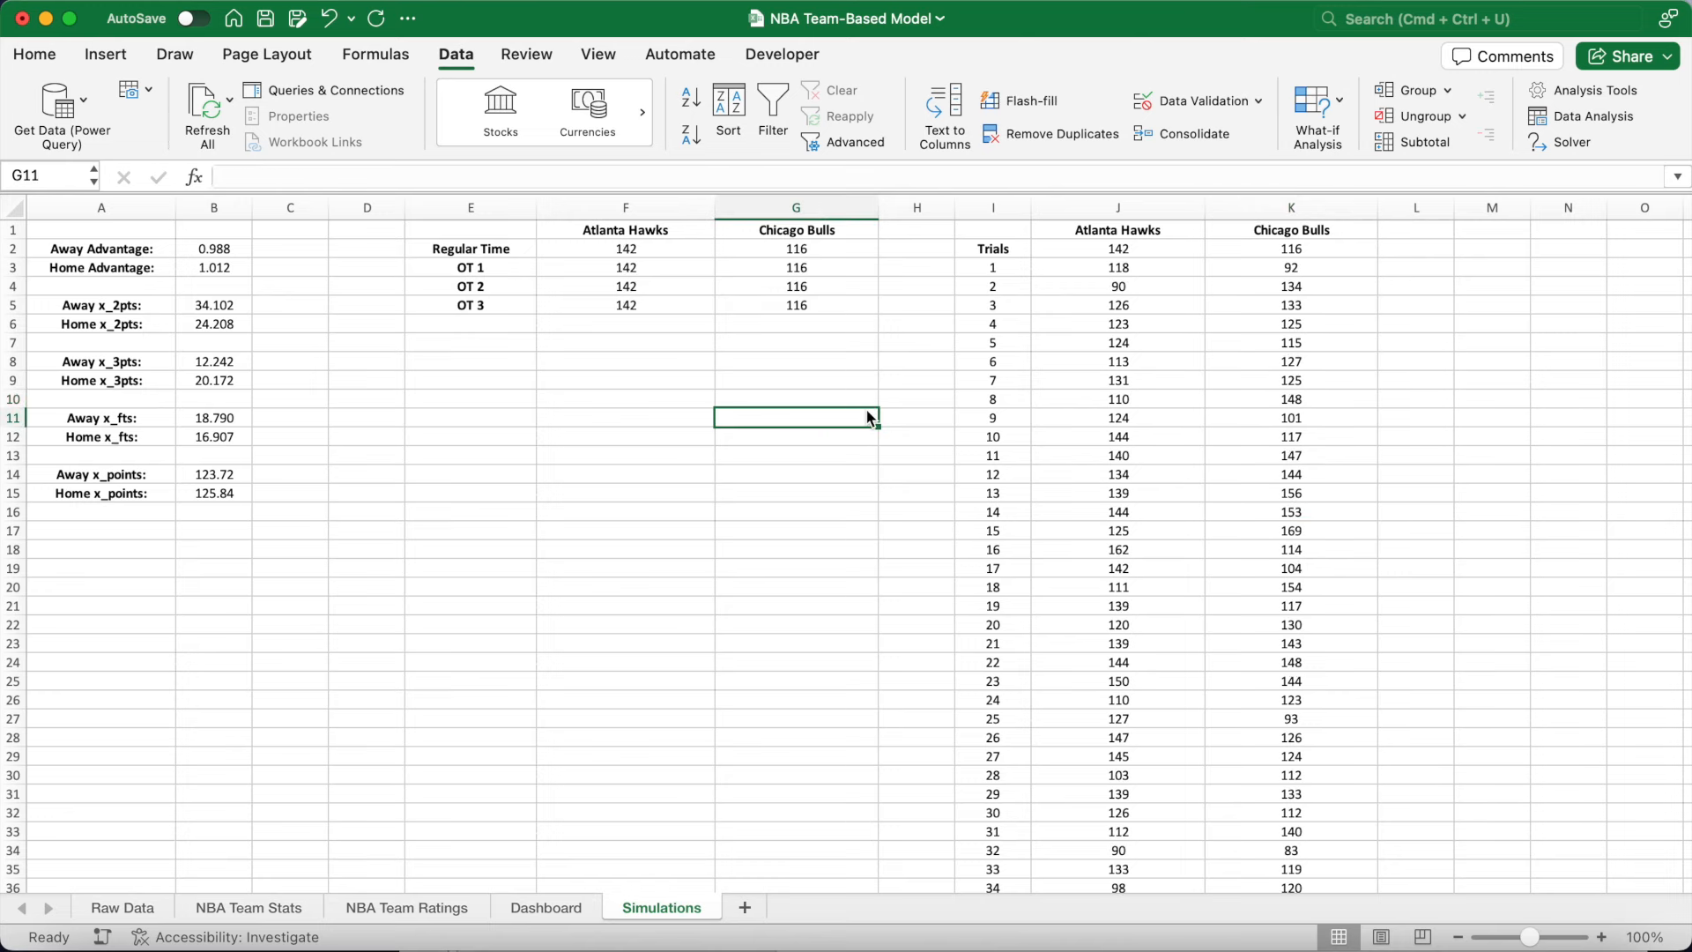
{"action": "key", "text": "F9"}
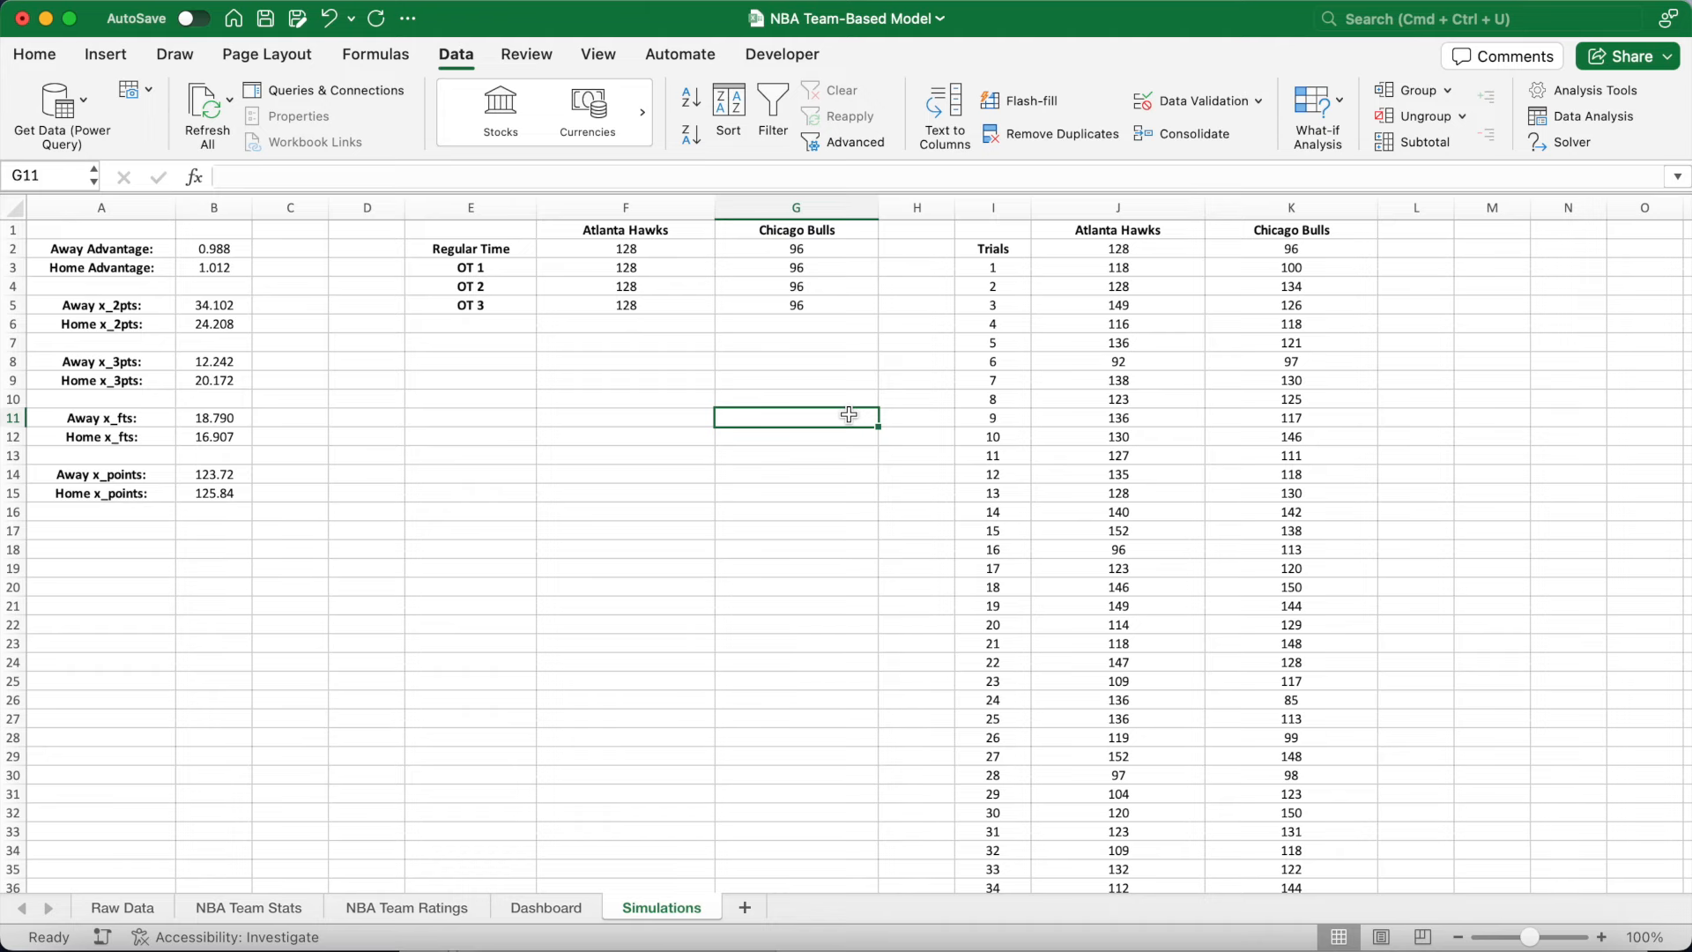
On the Dashboard sheet, link the away team's orange cell L2 to the expected away points with =Simulations!B14.
{"action": "left_click", "coordinate": [546, 908]}
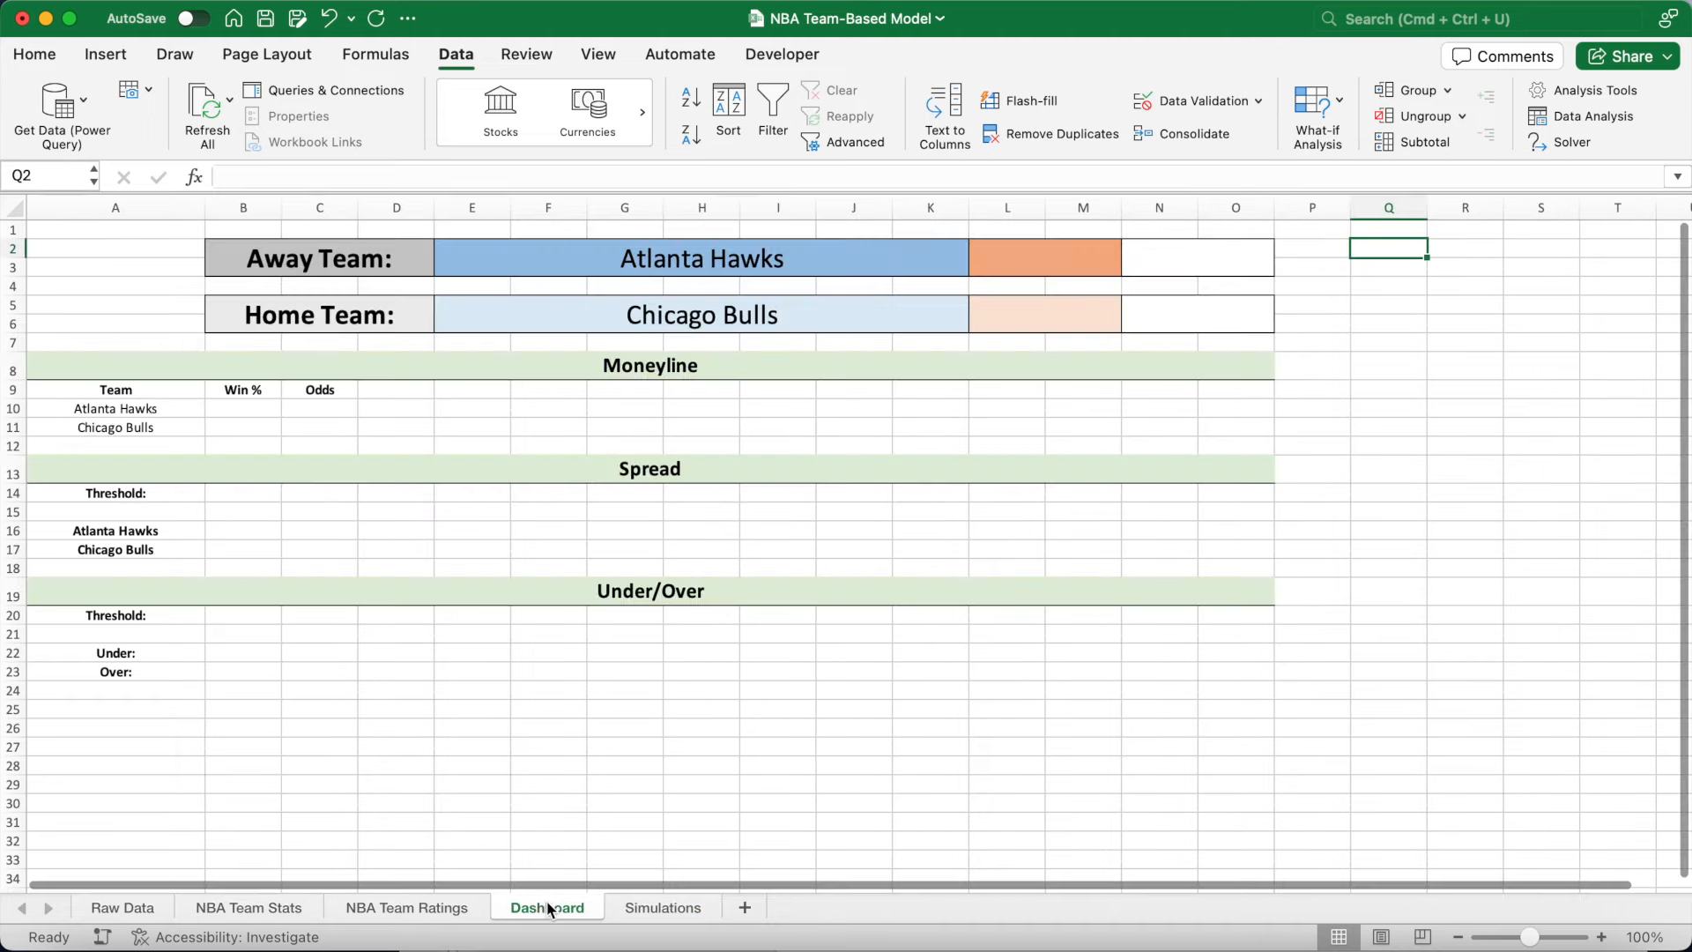
{"action": "left_click", "coordinate": [975, 262]}
{"action": "left_click", "coordinate": [881, 176]}
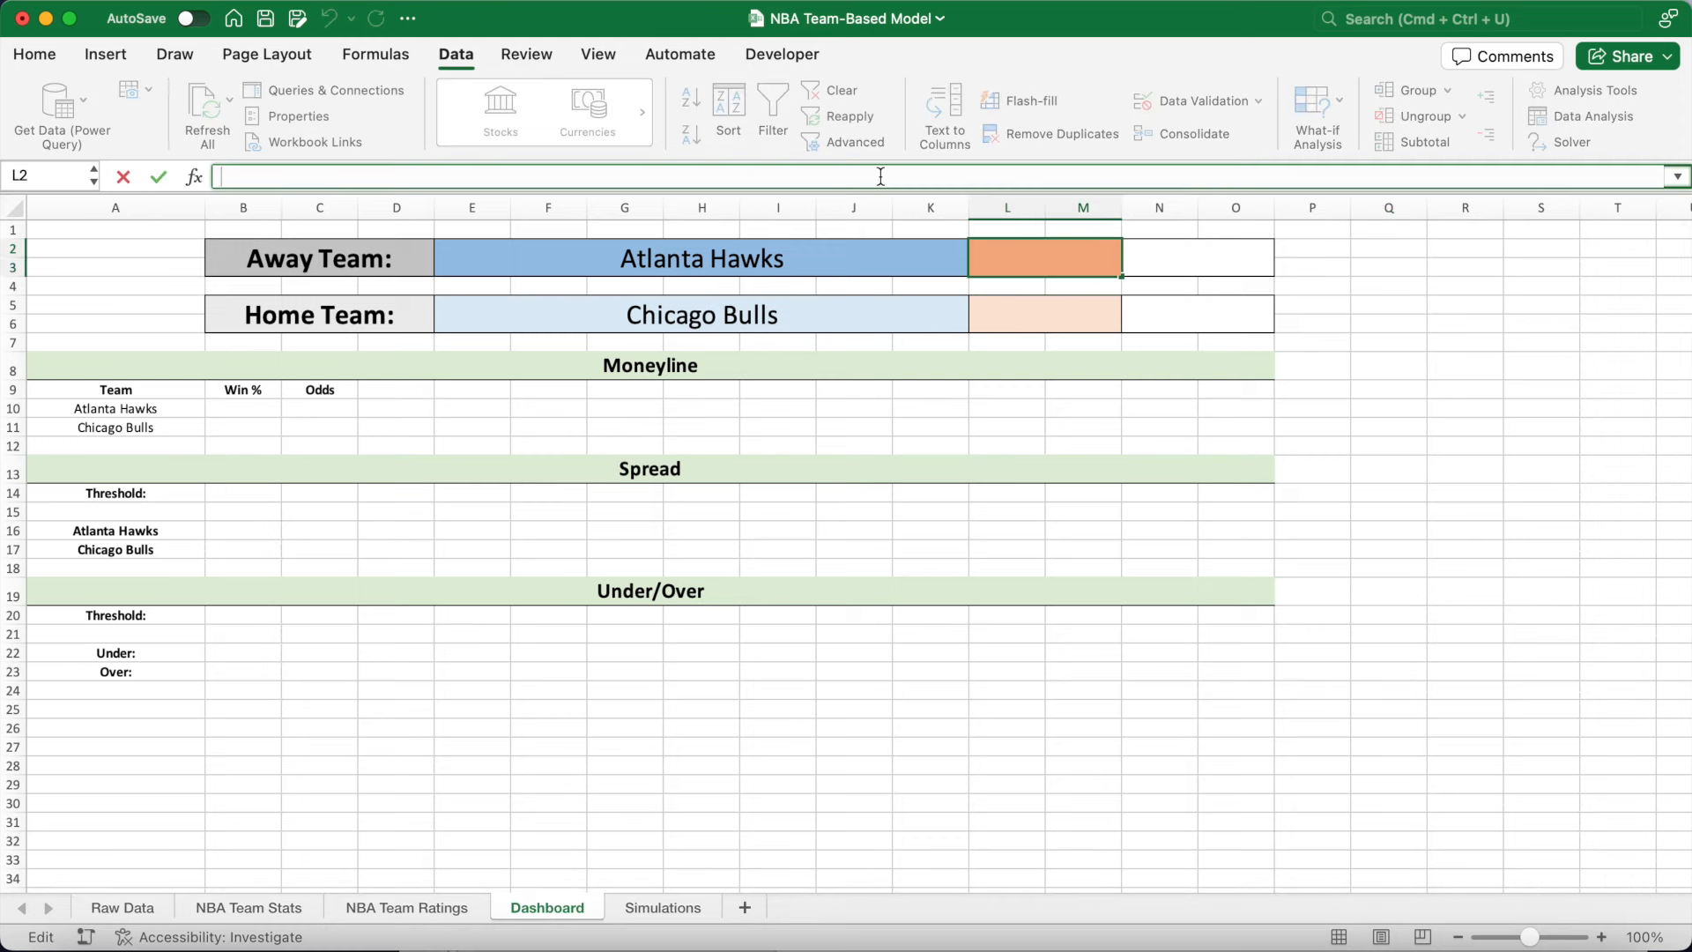
{"action": "type", "text": "="}
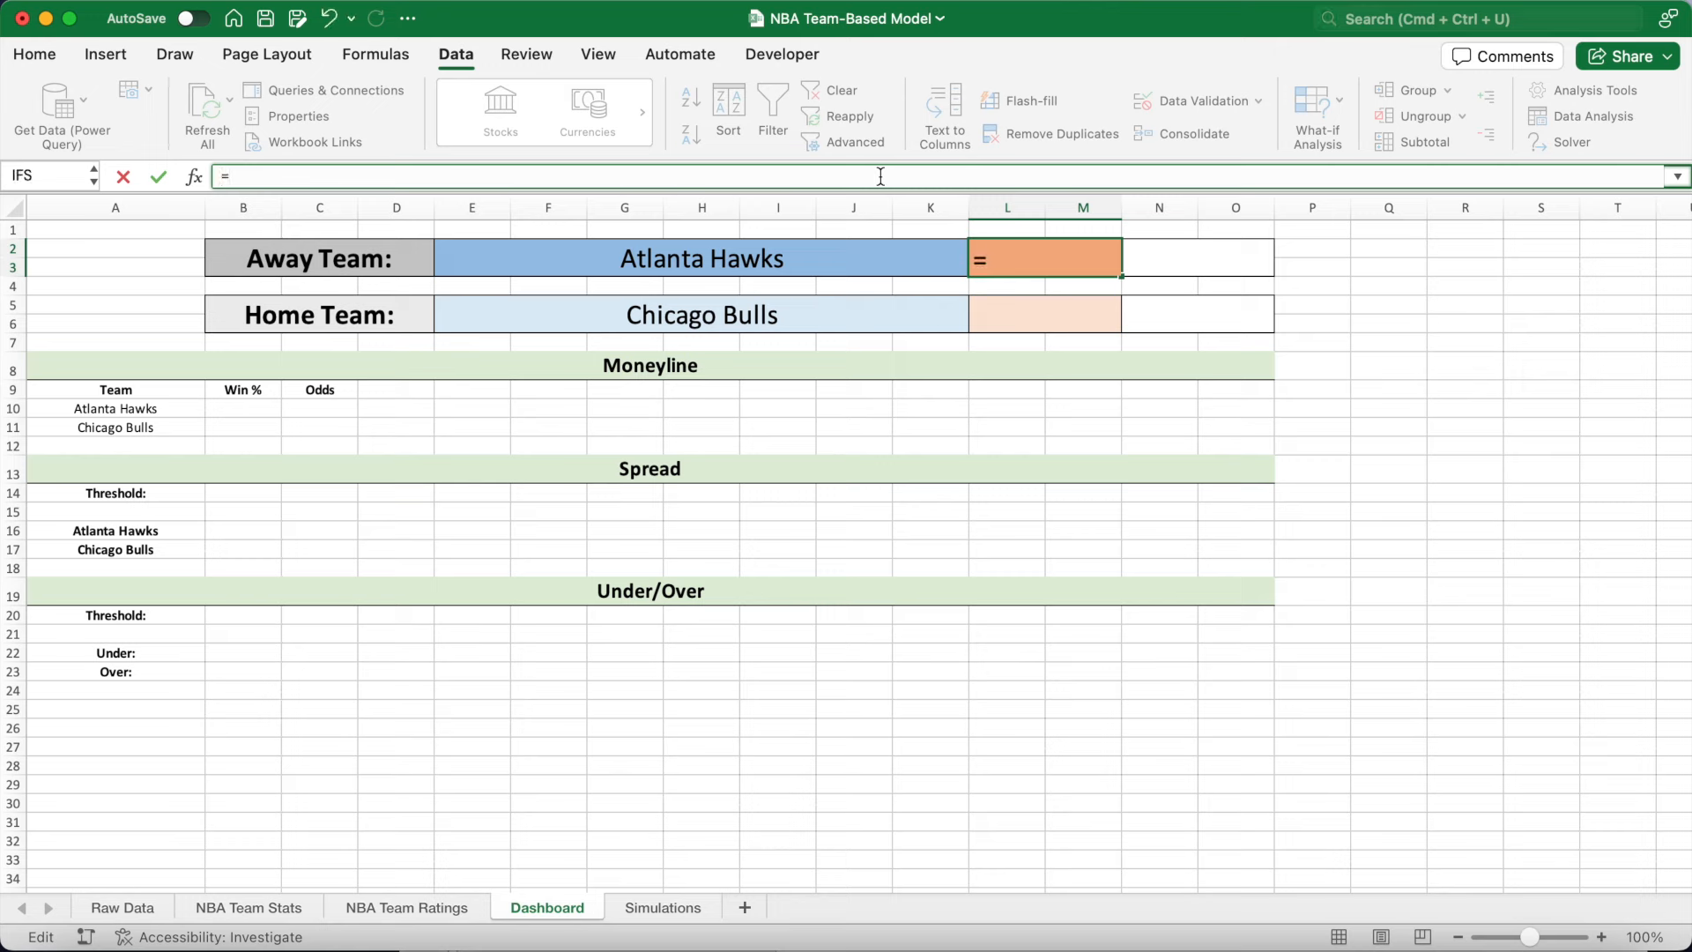
{"action": "left_click", "coordinate": [643, 908]}
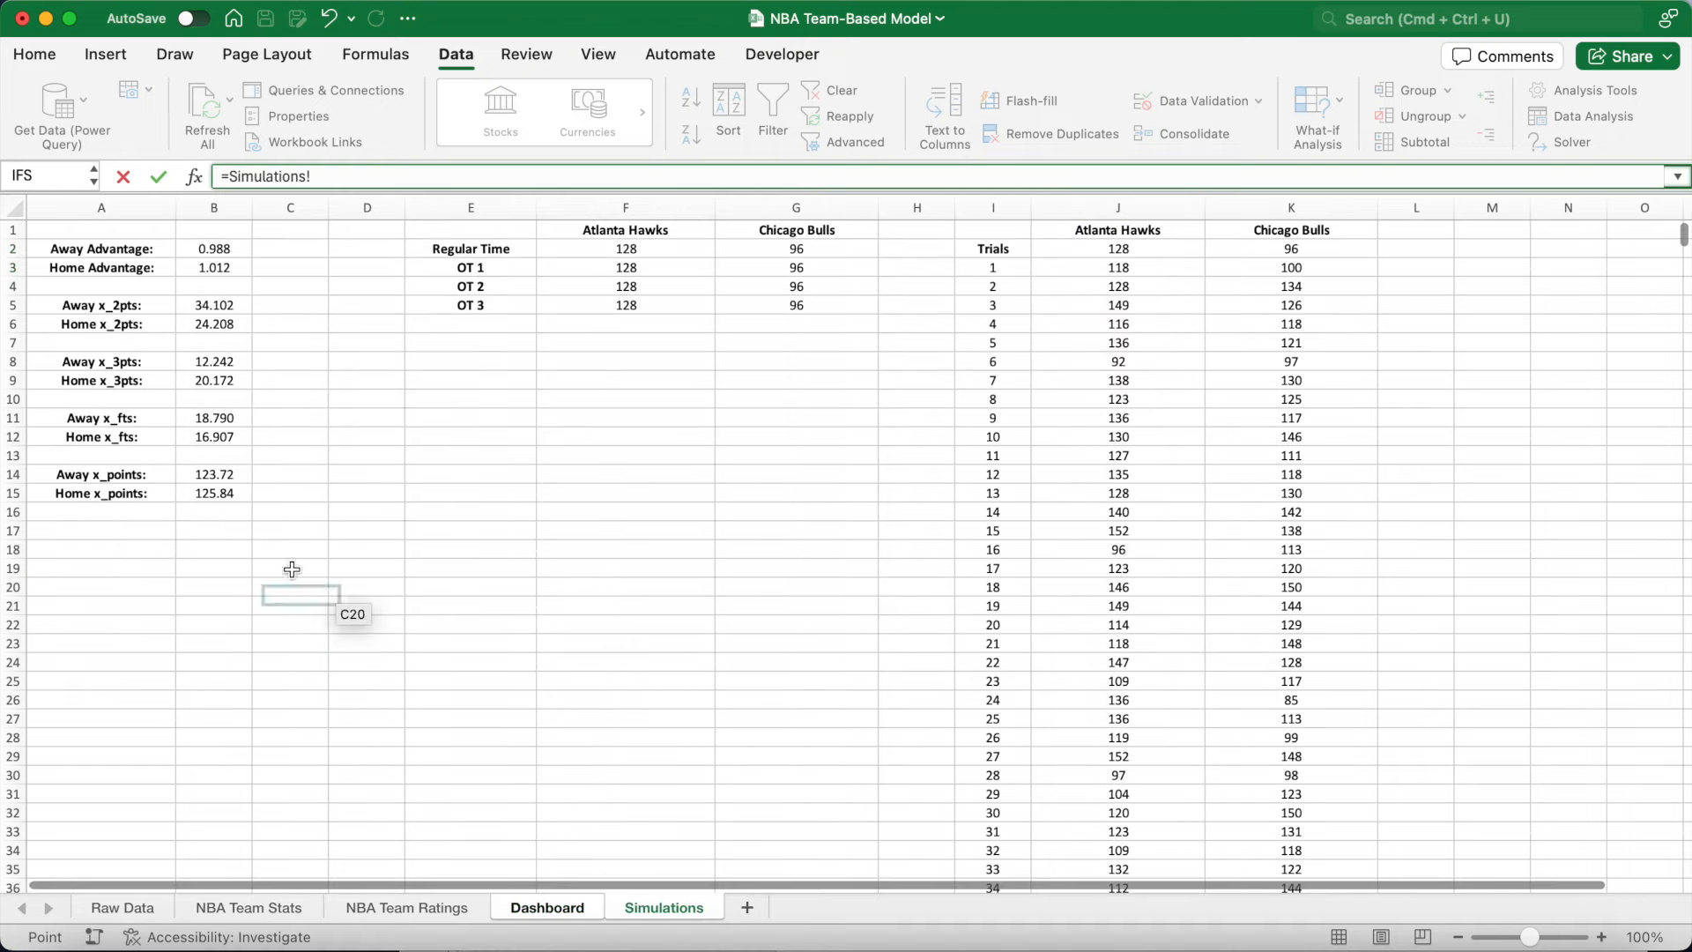
{"action": "left_click", "coordinate": [228, 481]}
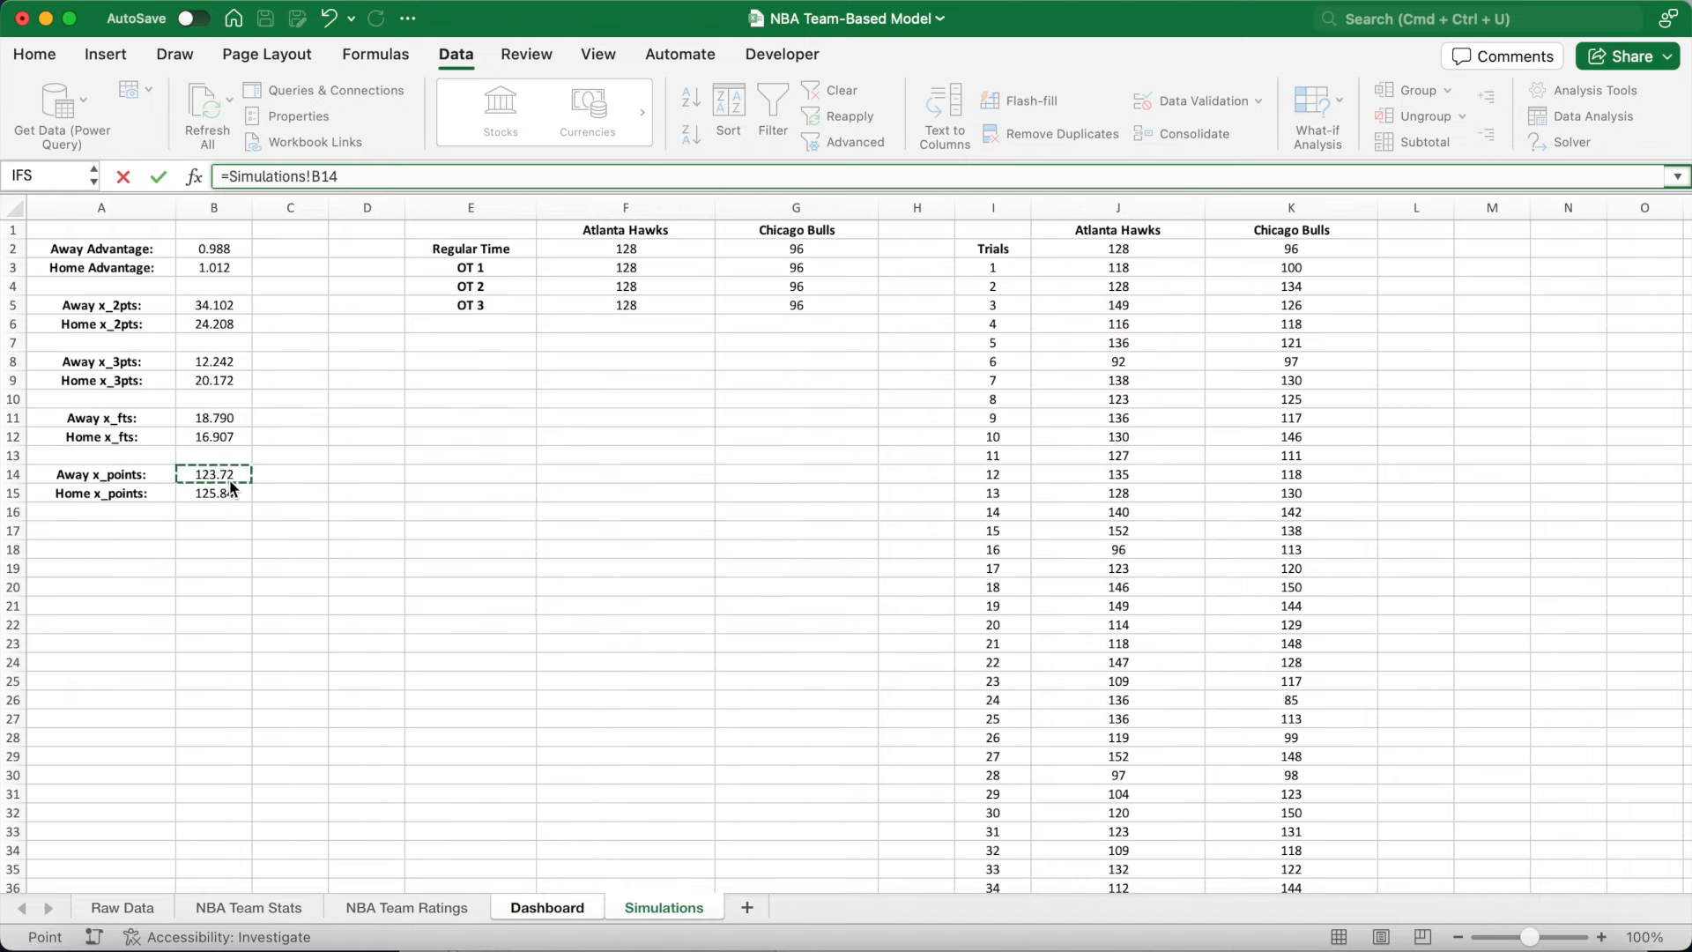
{"action": "key", "text": "Return"}
Link the home team's cell L5 to the expected home points with =Simulations!B15, and select both points cells.
{"action": "type", "text": "="}
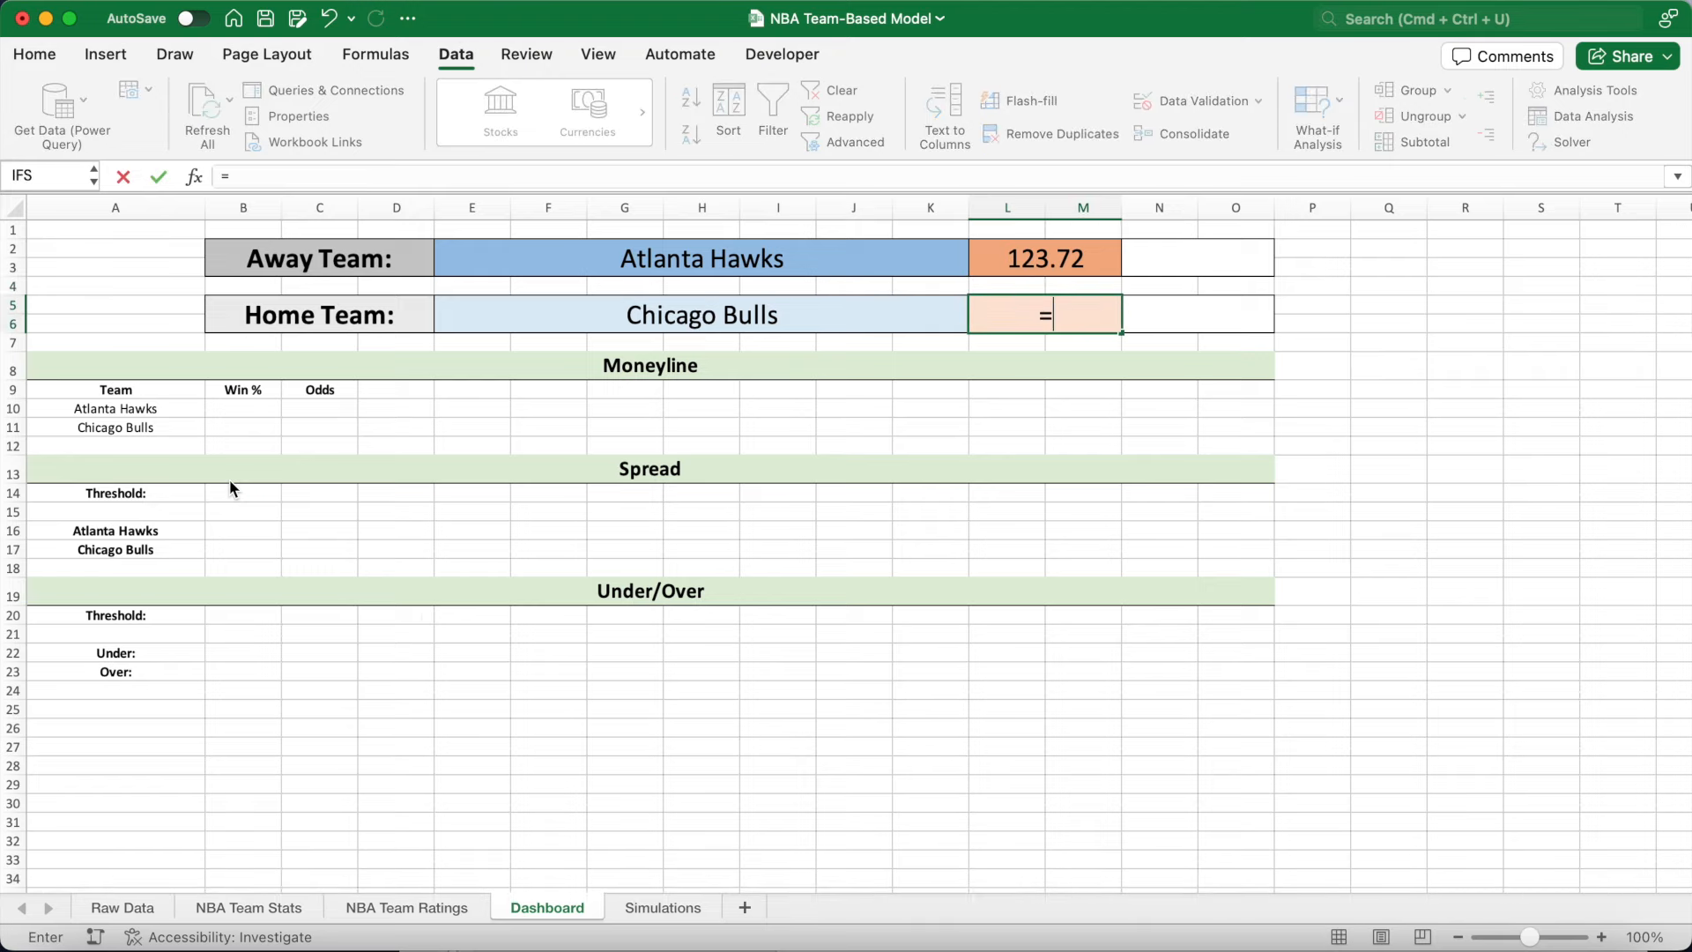
{"action": "left_click", "coordinate": [652, 907]}
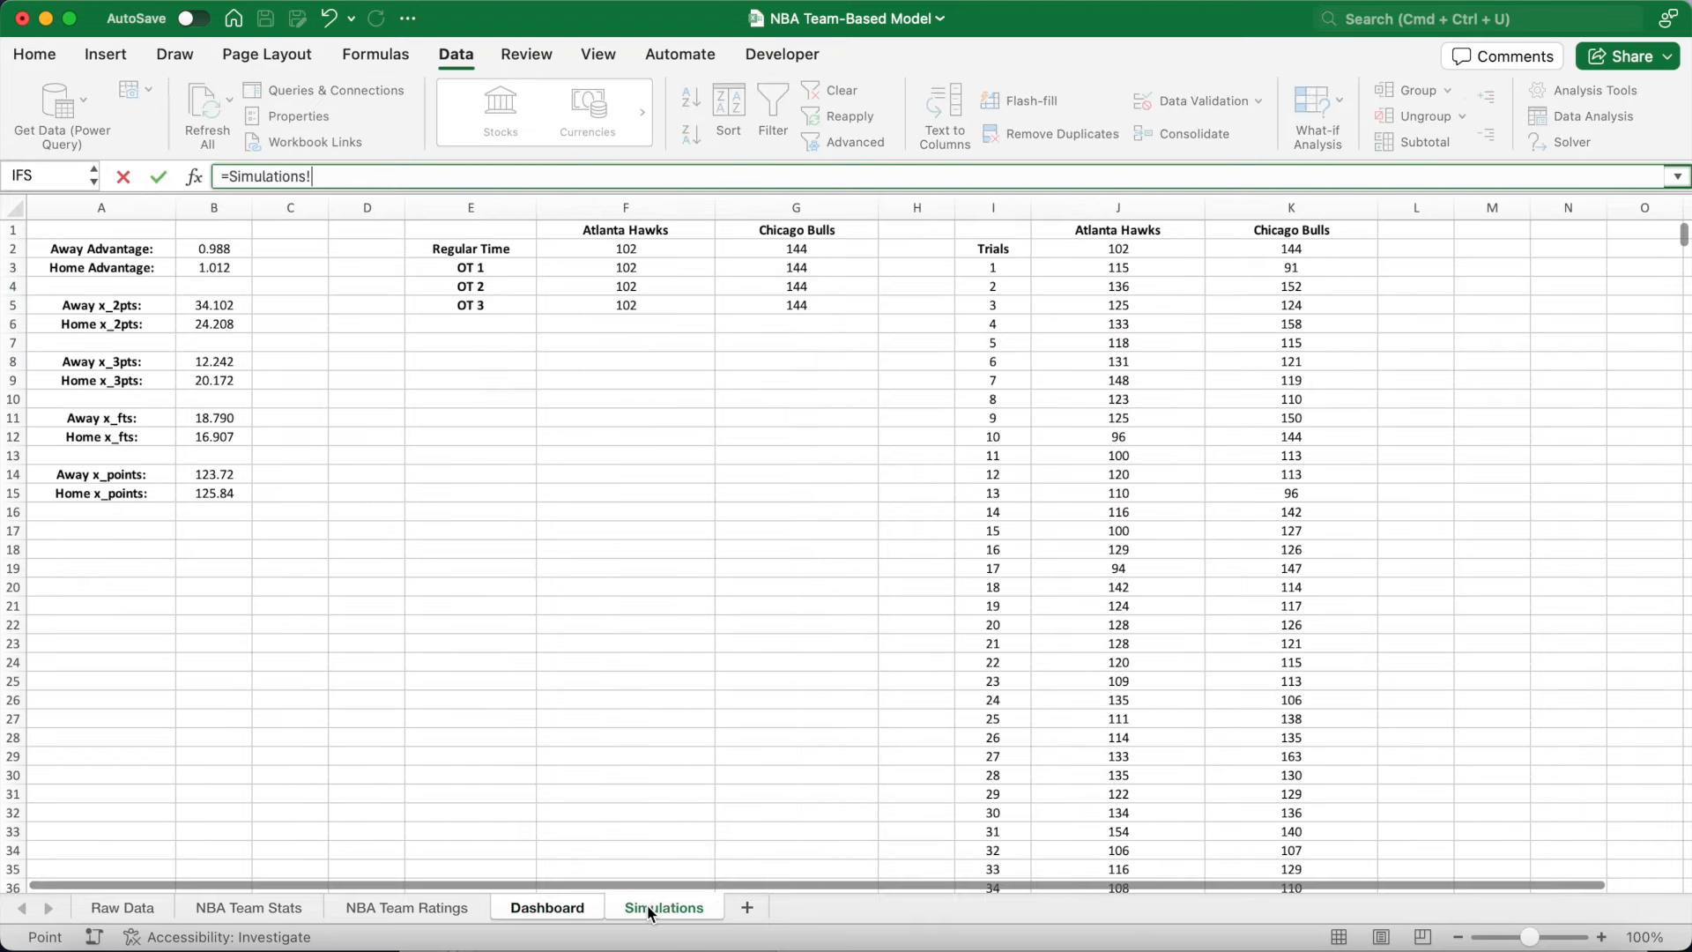
{"action": "left_click", "coordinate": [236, 494]}
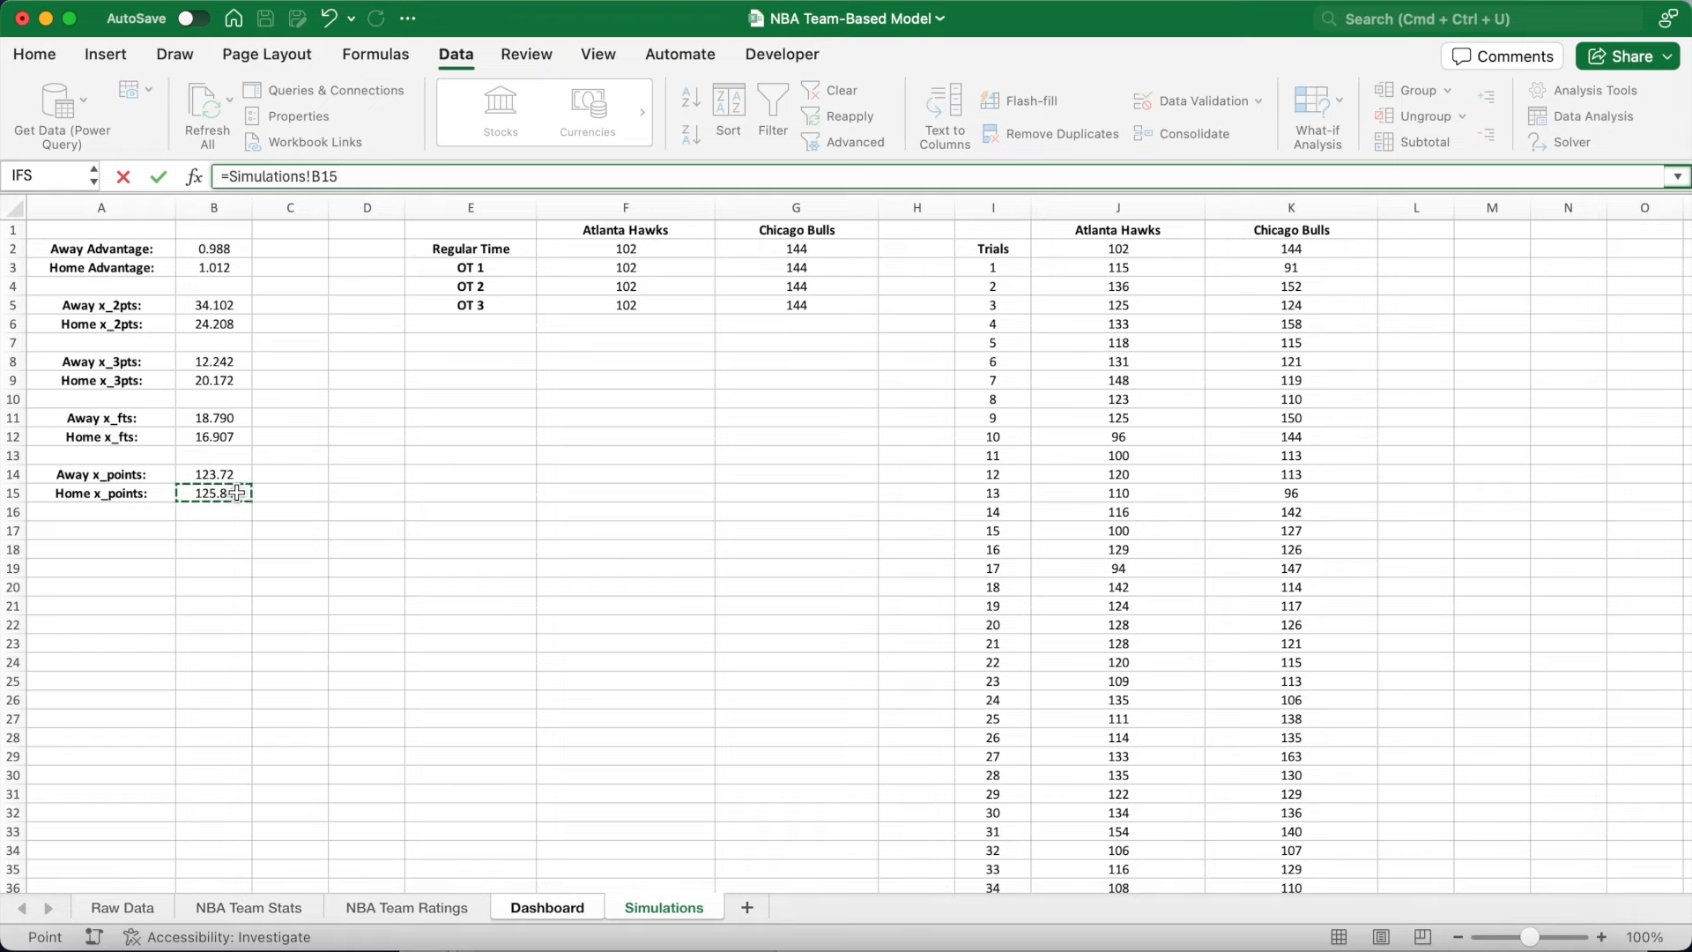
{"action": "key", "text": "Return"}
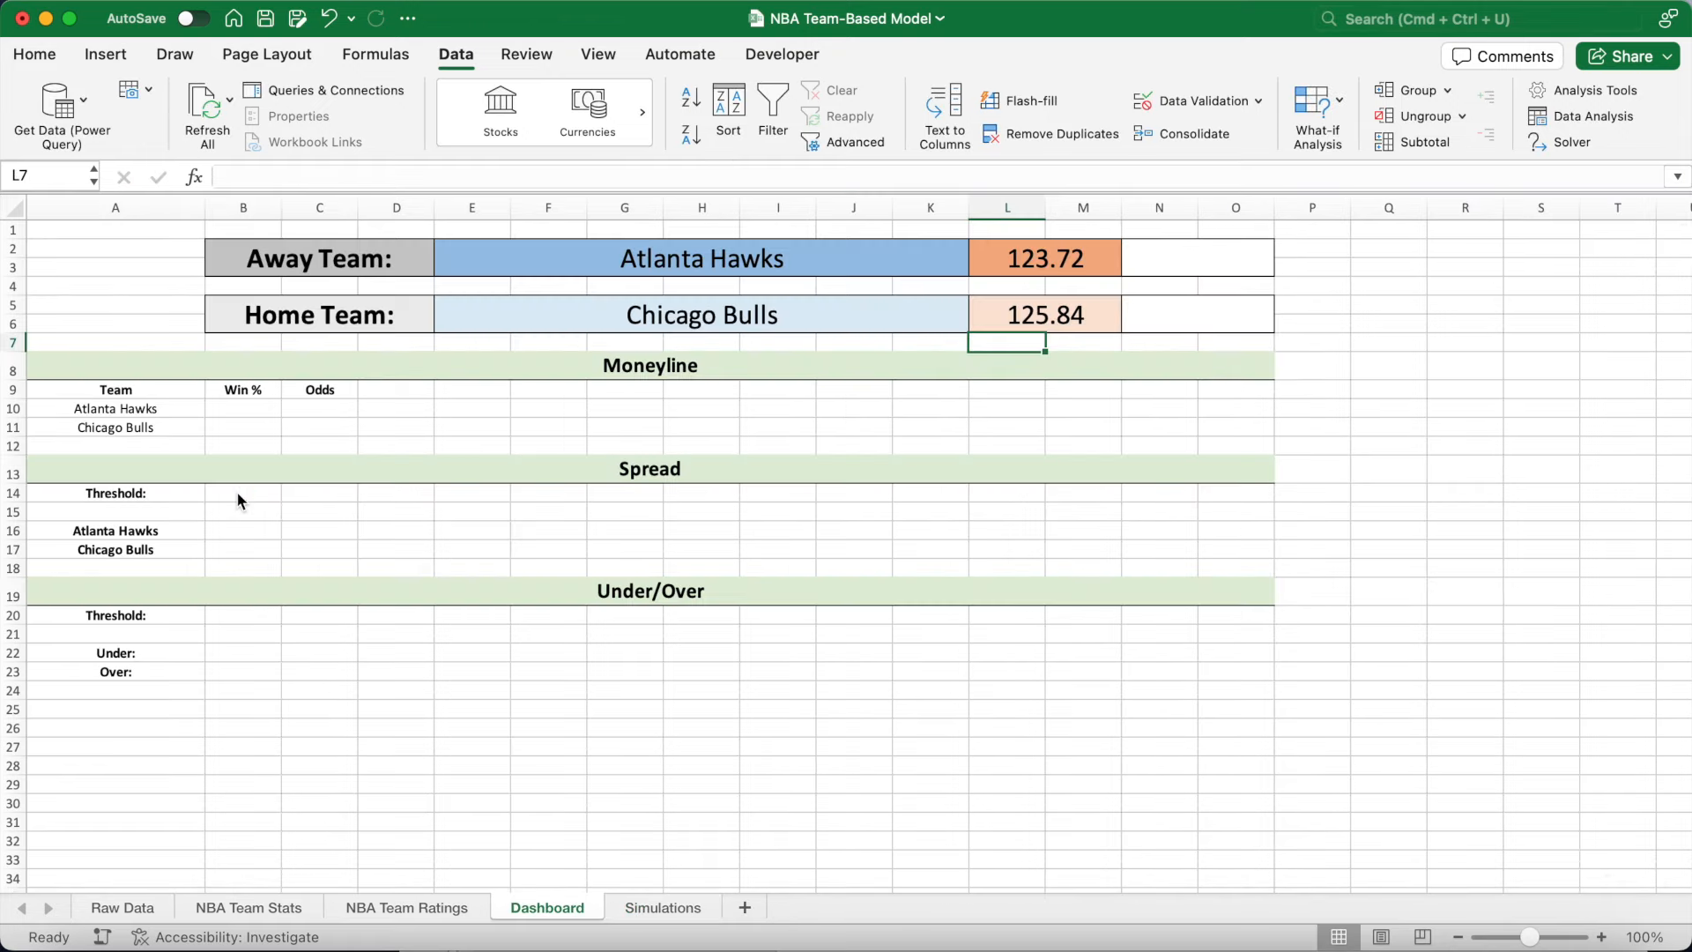
{"action": "left_click_drag", "start_coordinate": [1014, 257], "coordinate": [1018, 306]}
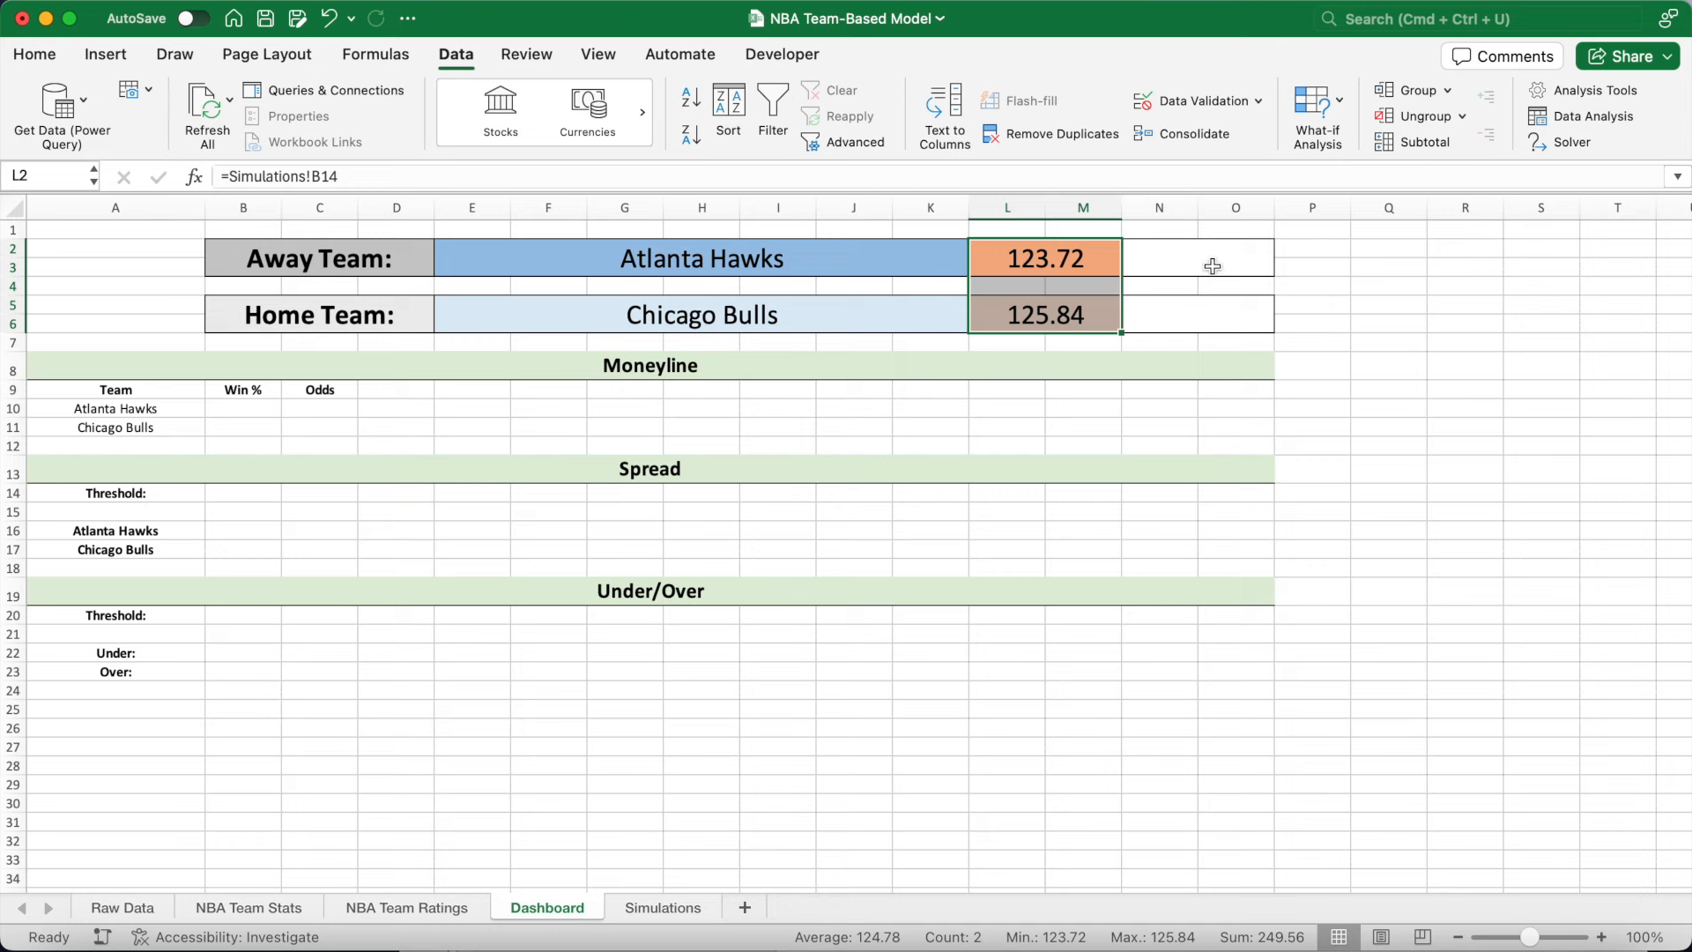
In the away team's cell N2, start a win-count formula with =SUMPRODUCT(--(Simulations!J3:J2502>, using all simulated away scores.
{"action": "left_click_drag", "start_coordinate": [1213, 266], "coordinate": [1206, 319]}
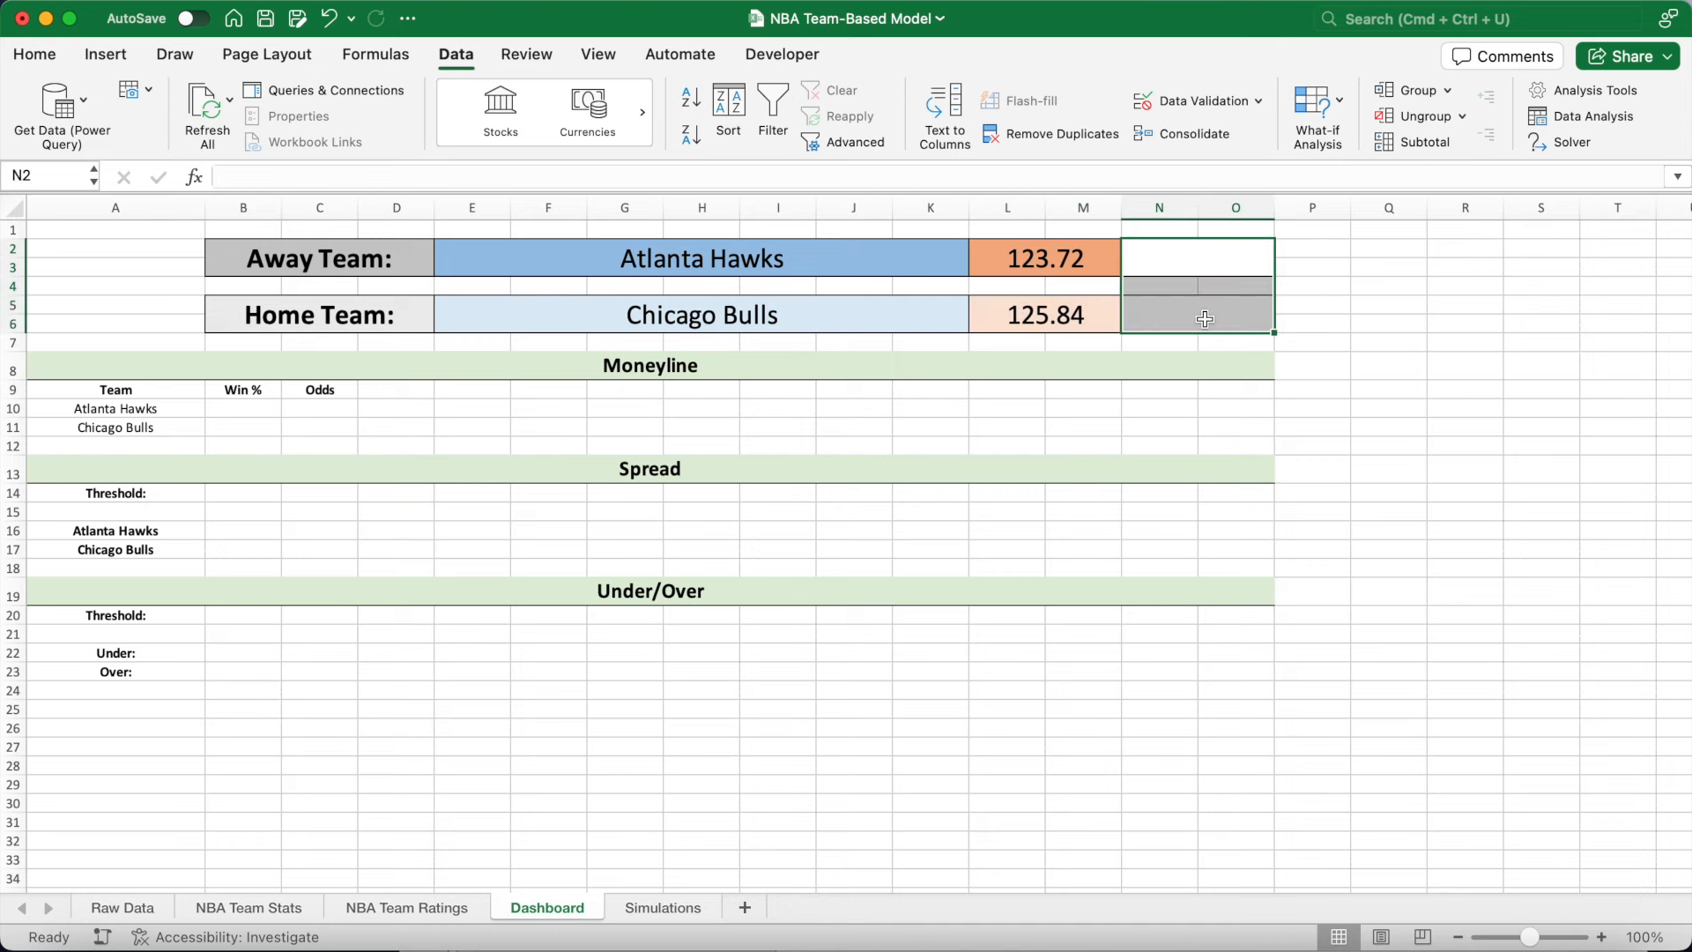
{"action": "left_click", "coordinate": [1208, 264]}
{"action": "left_click", "coordinate": [1090, 176]}
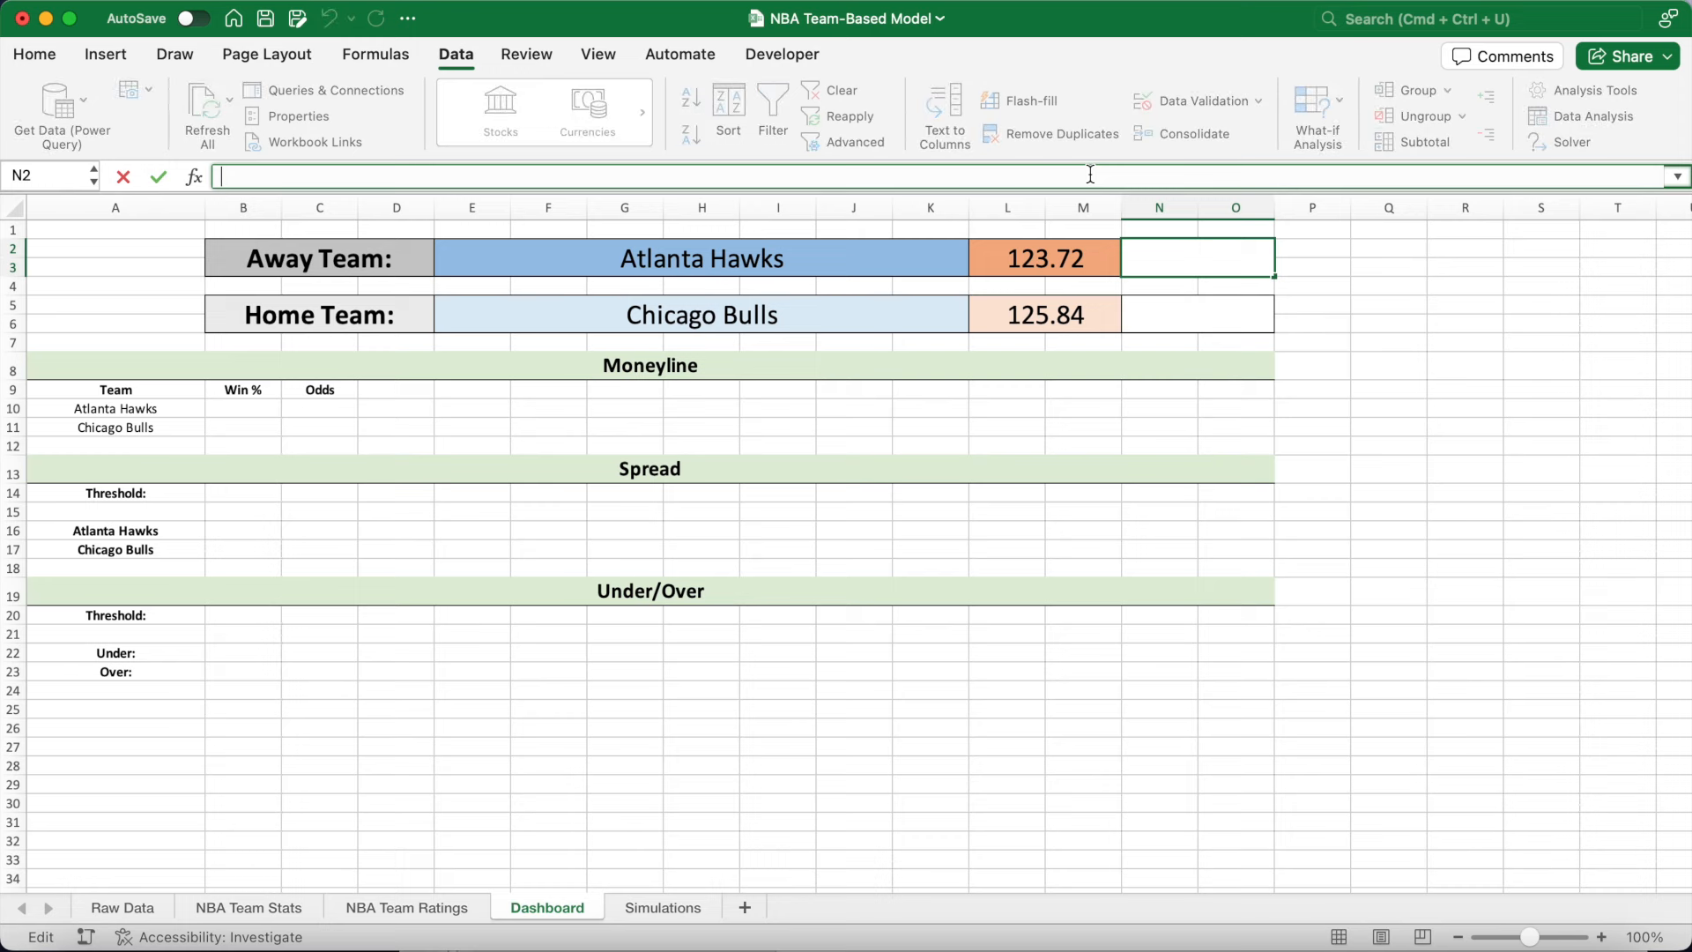
{"action": "type", "text": "="}
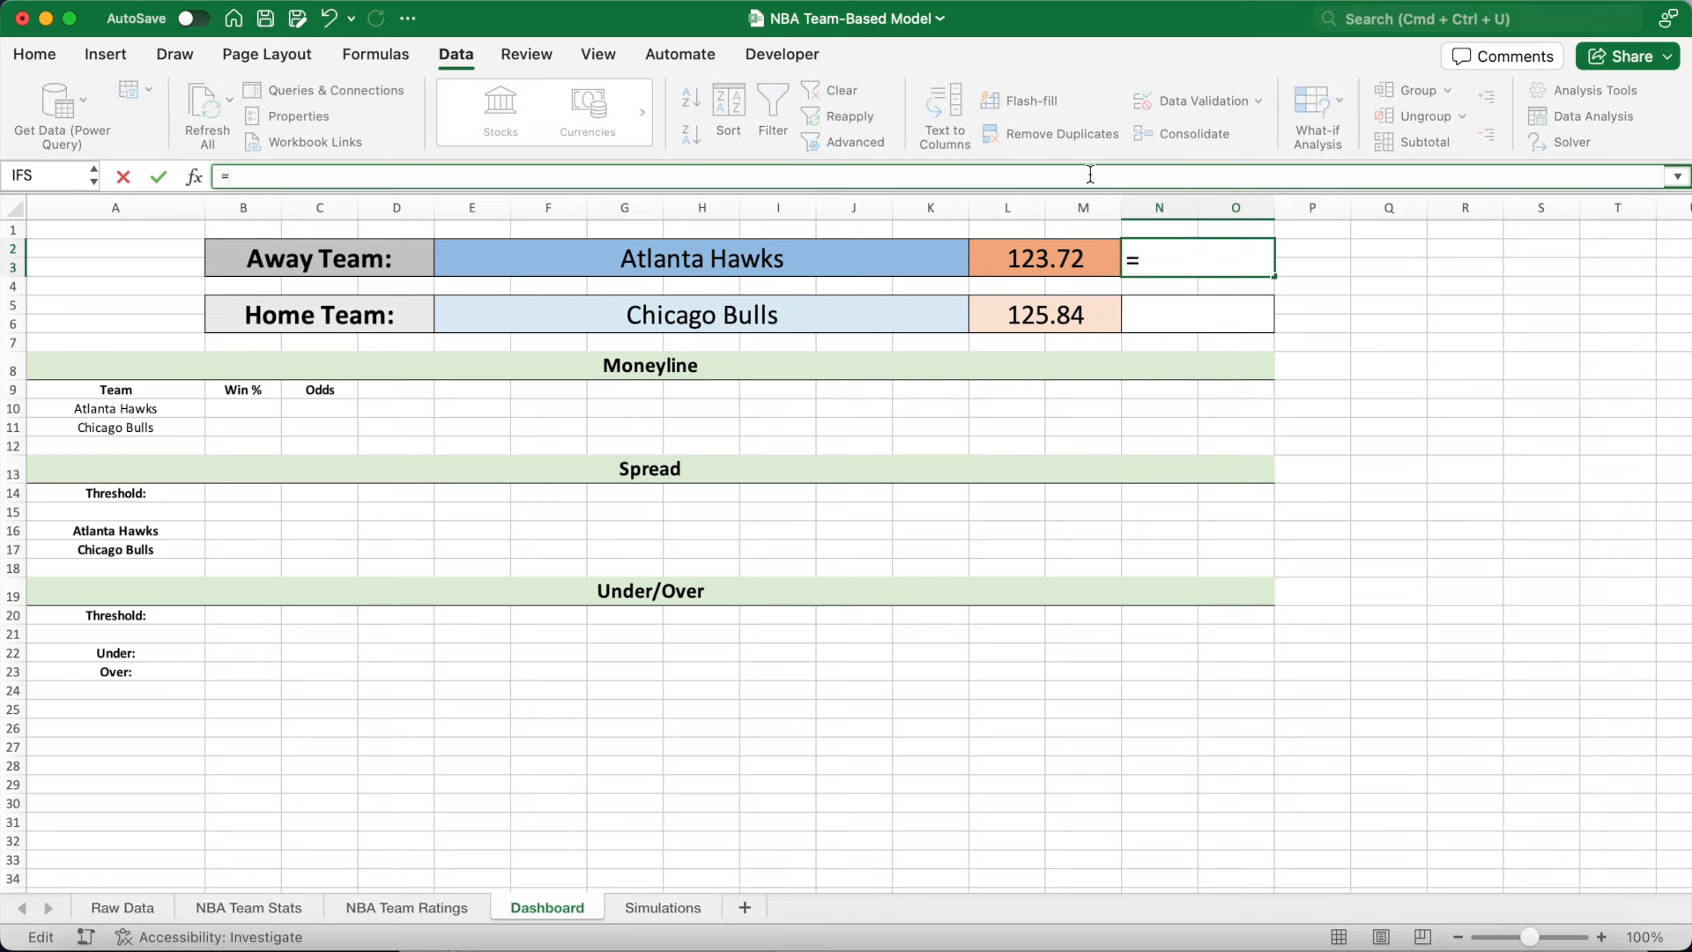
{"action": "type", "text": "SUMPRODUC"}
{"action": "type", "text": "T"}
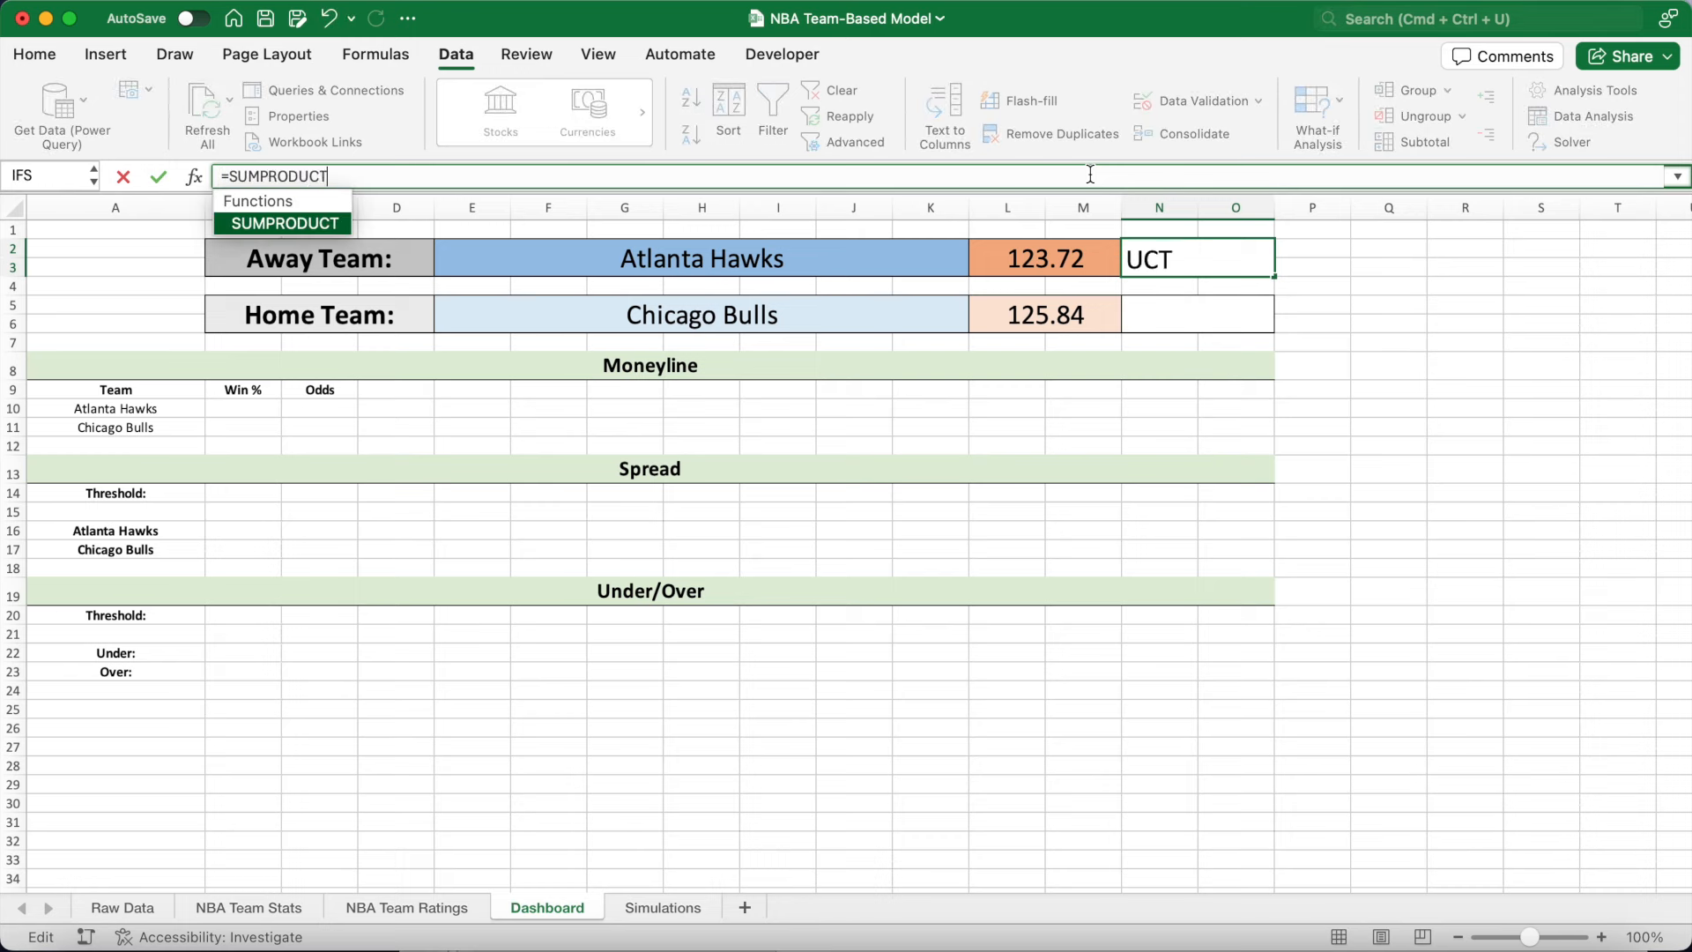
{"action": "type", "text": "(--"}
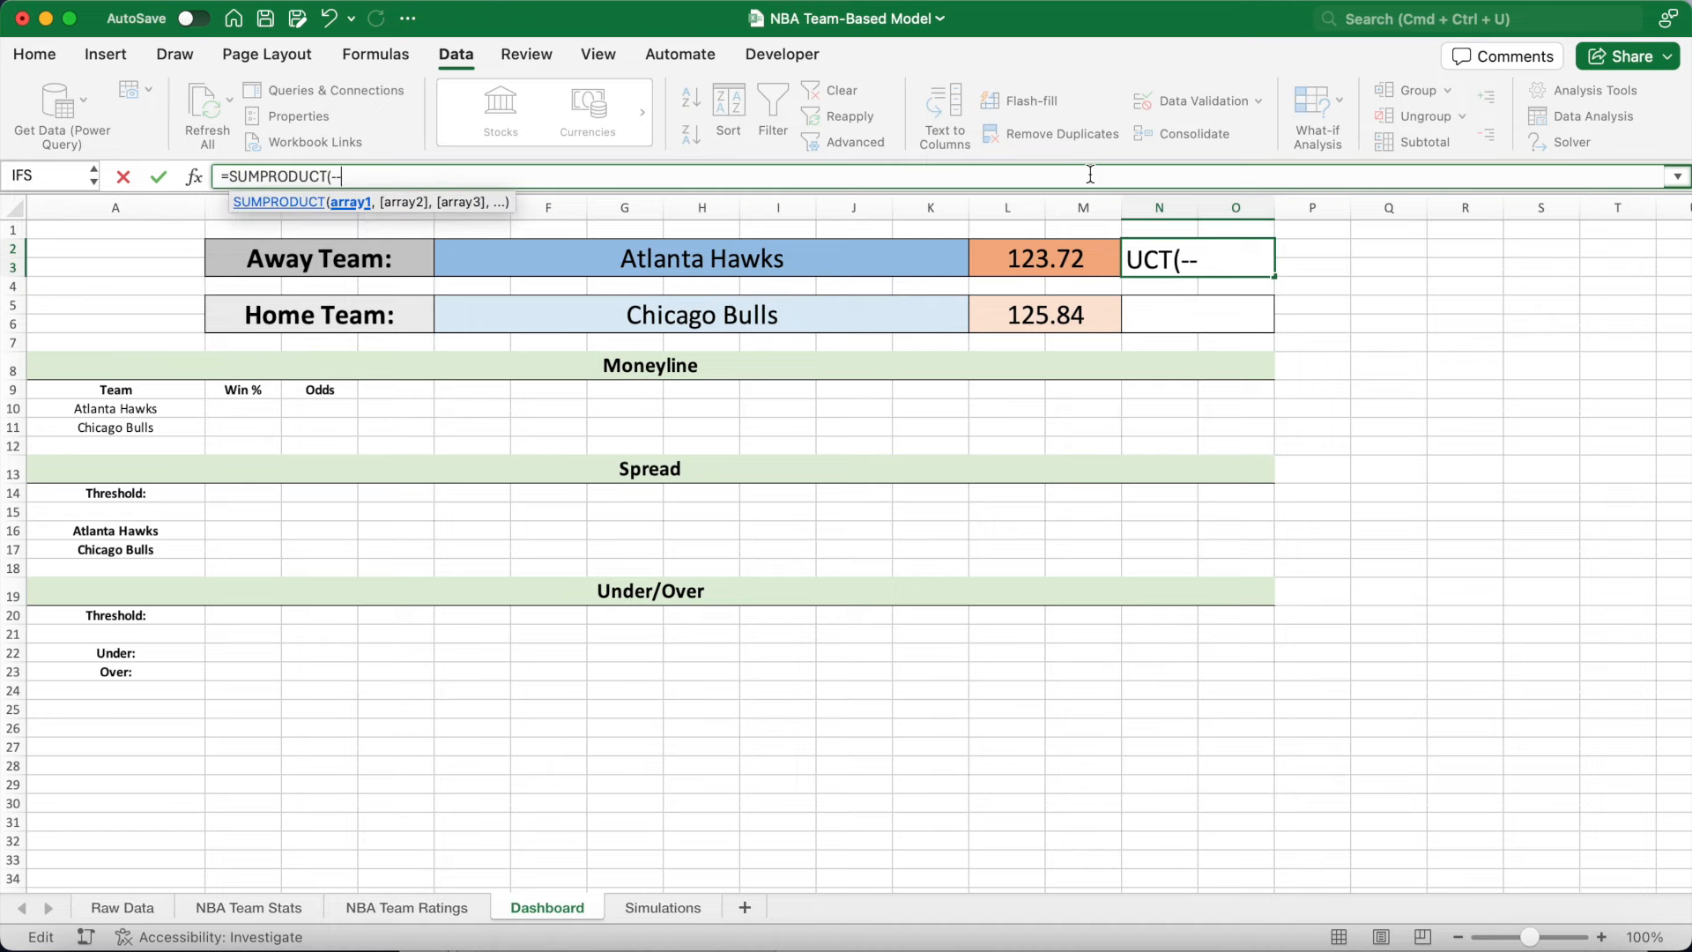
{"action": "type", "text": "("}
{"action": "left_click", "coordinate": [675, 909]}
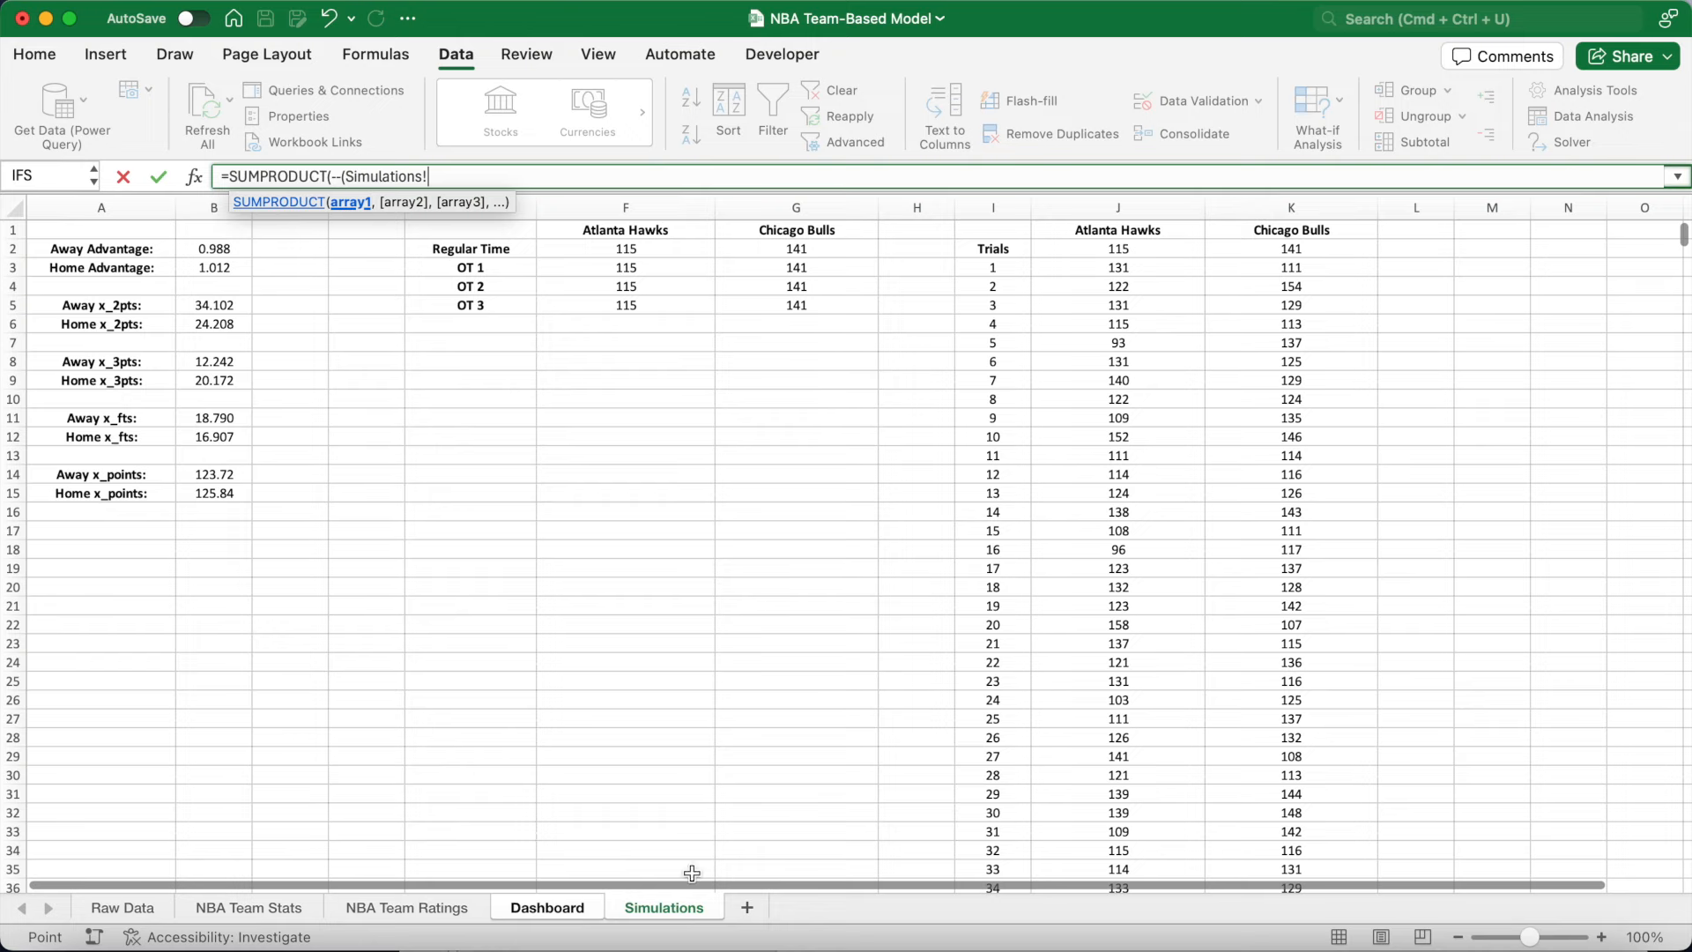
{"action": "left_click", "coordinate": [1119, 265]}
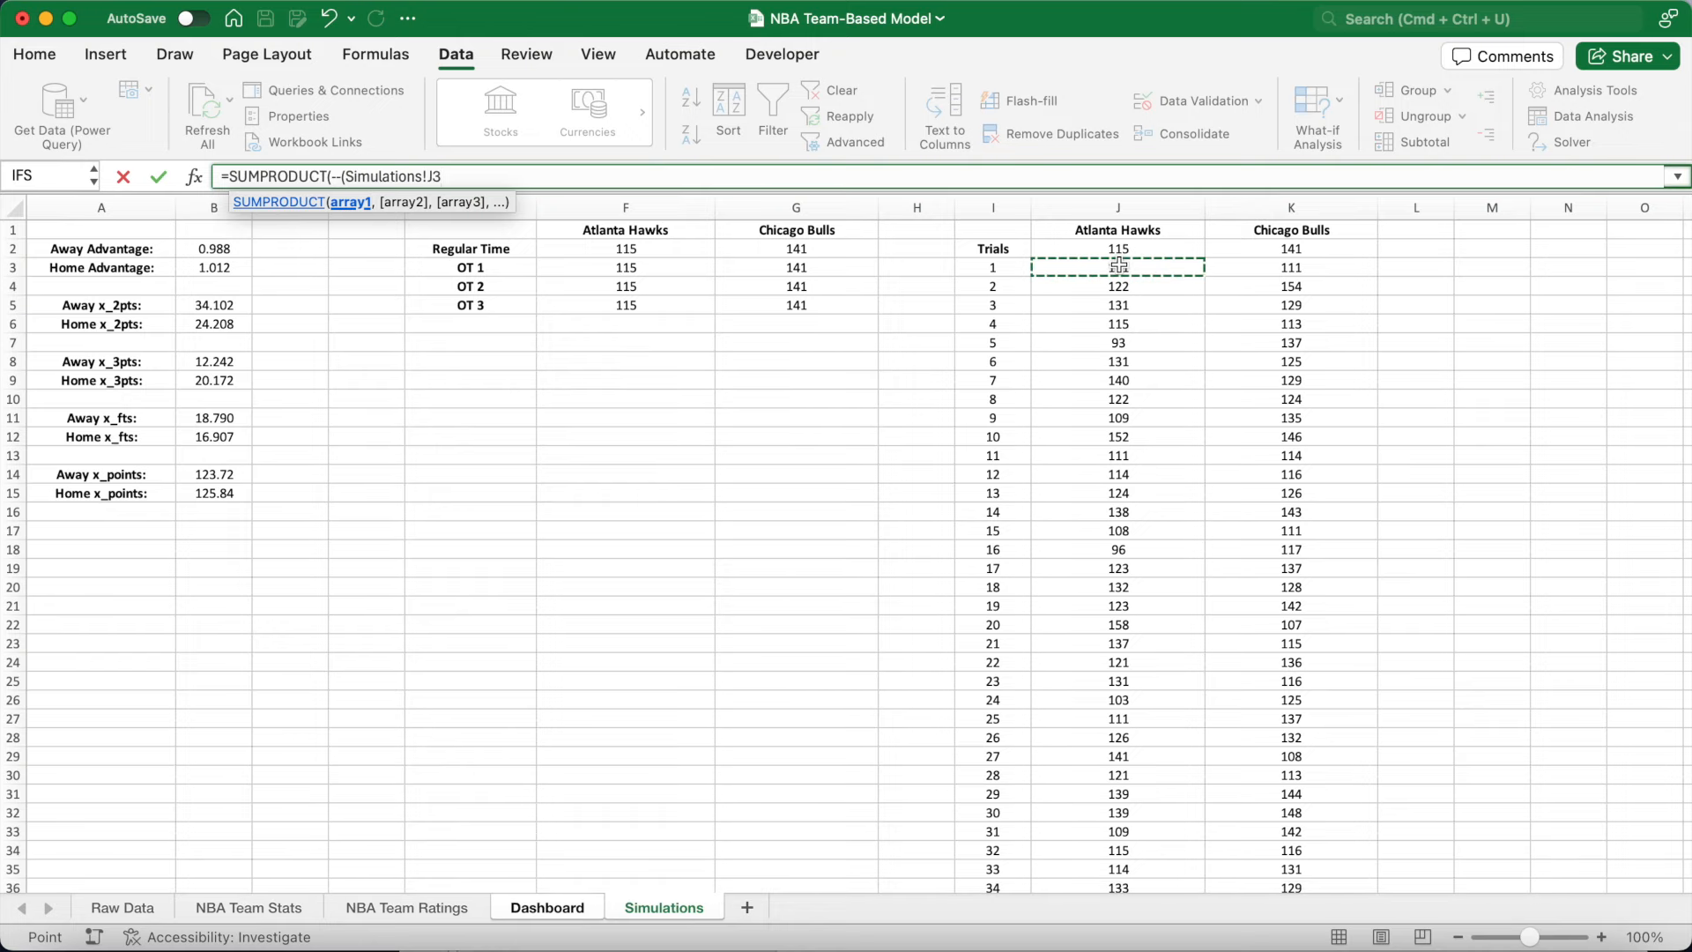
{"action": "key", "text": "ctrl+shift+Down"}
{"action": "type", "text": ">"}
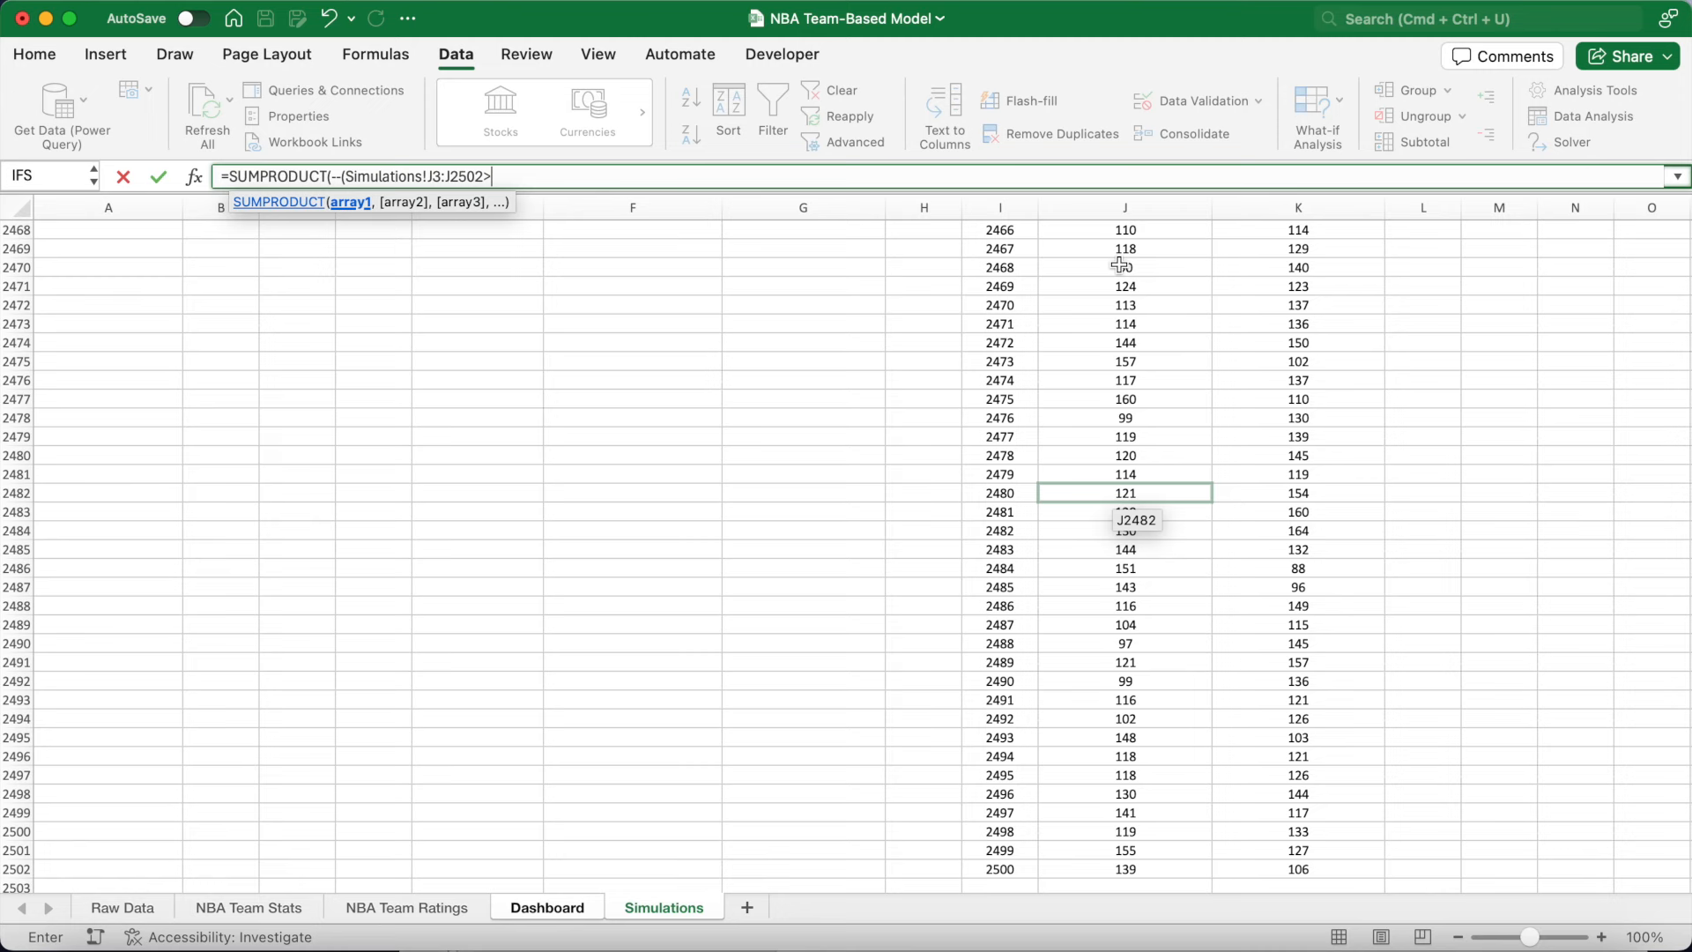
Complete the N2 formula by comparing against the simulated home scores in Simulations!K3:K2502, close both brackets and enter it.
{"action": "scroll", "coordinate": [1428, 449], "scroll_direction": "up", "scroll_amount": 10}
{"action": "left_click_drag", "start_coordinate": [1683, 860], "coordinate": [1684, 231]}
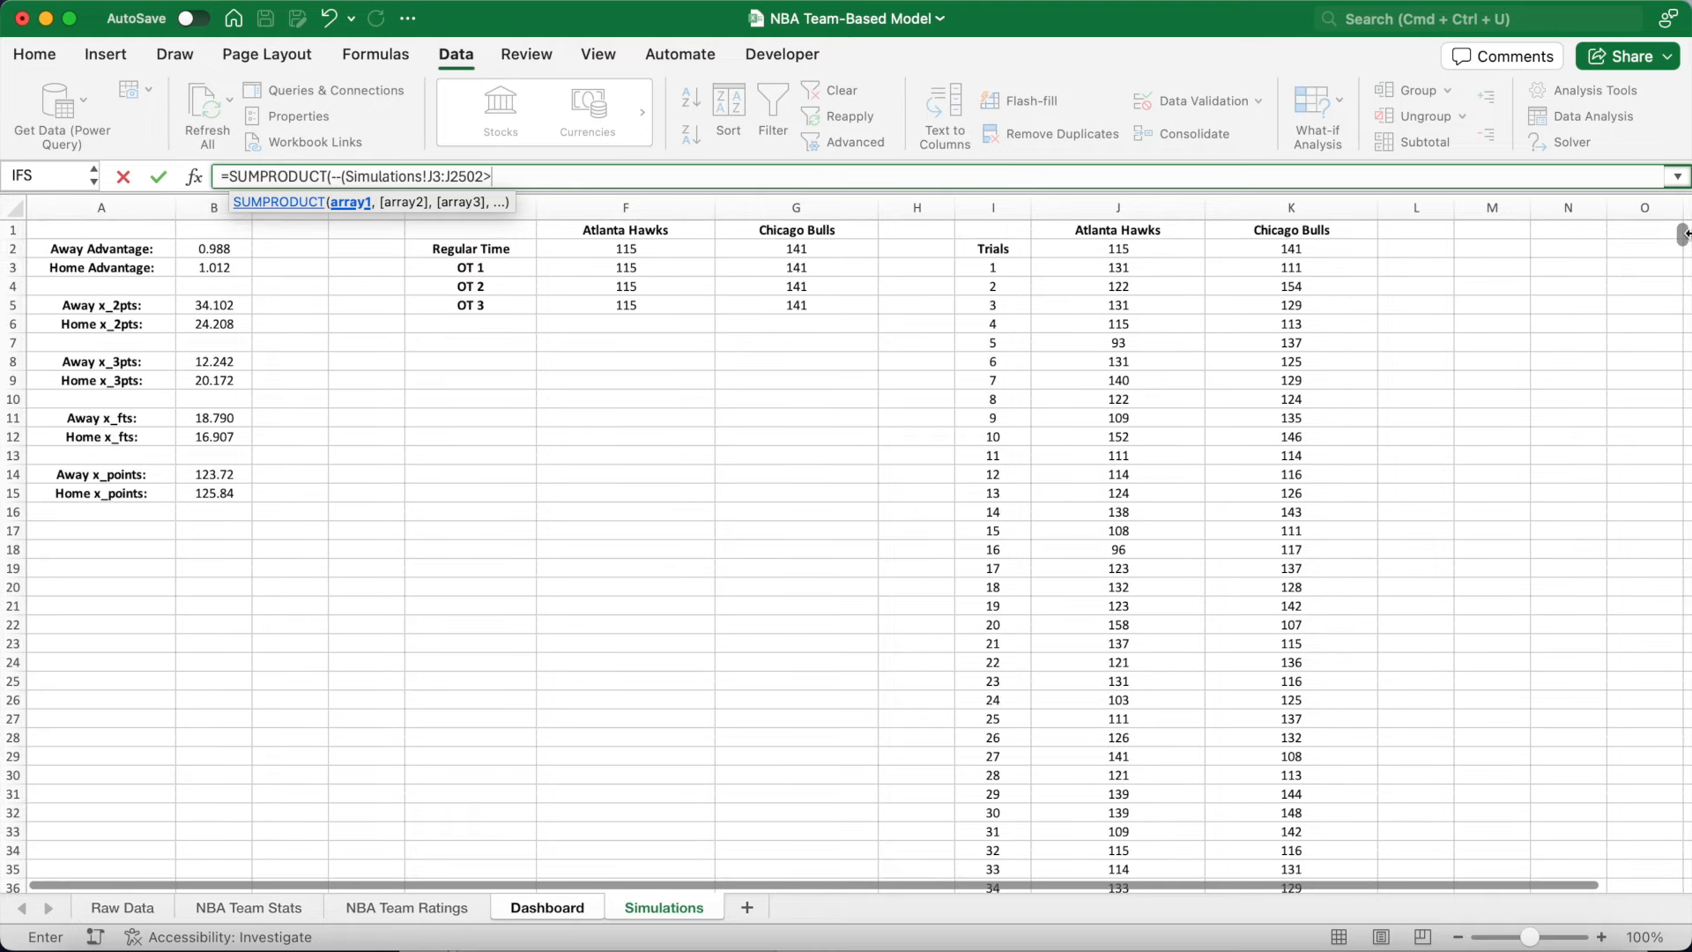
{"action": "left_click", "coordinate": [1344, 265]}
{"action": "key", "text": "super+shift+Down"}
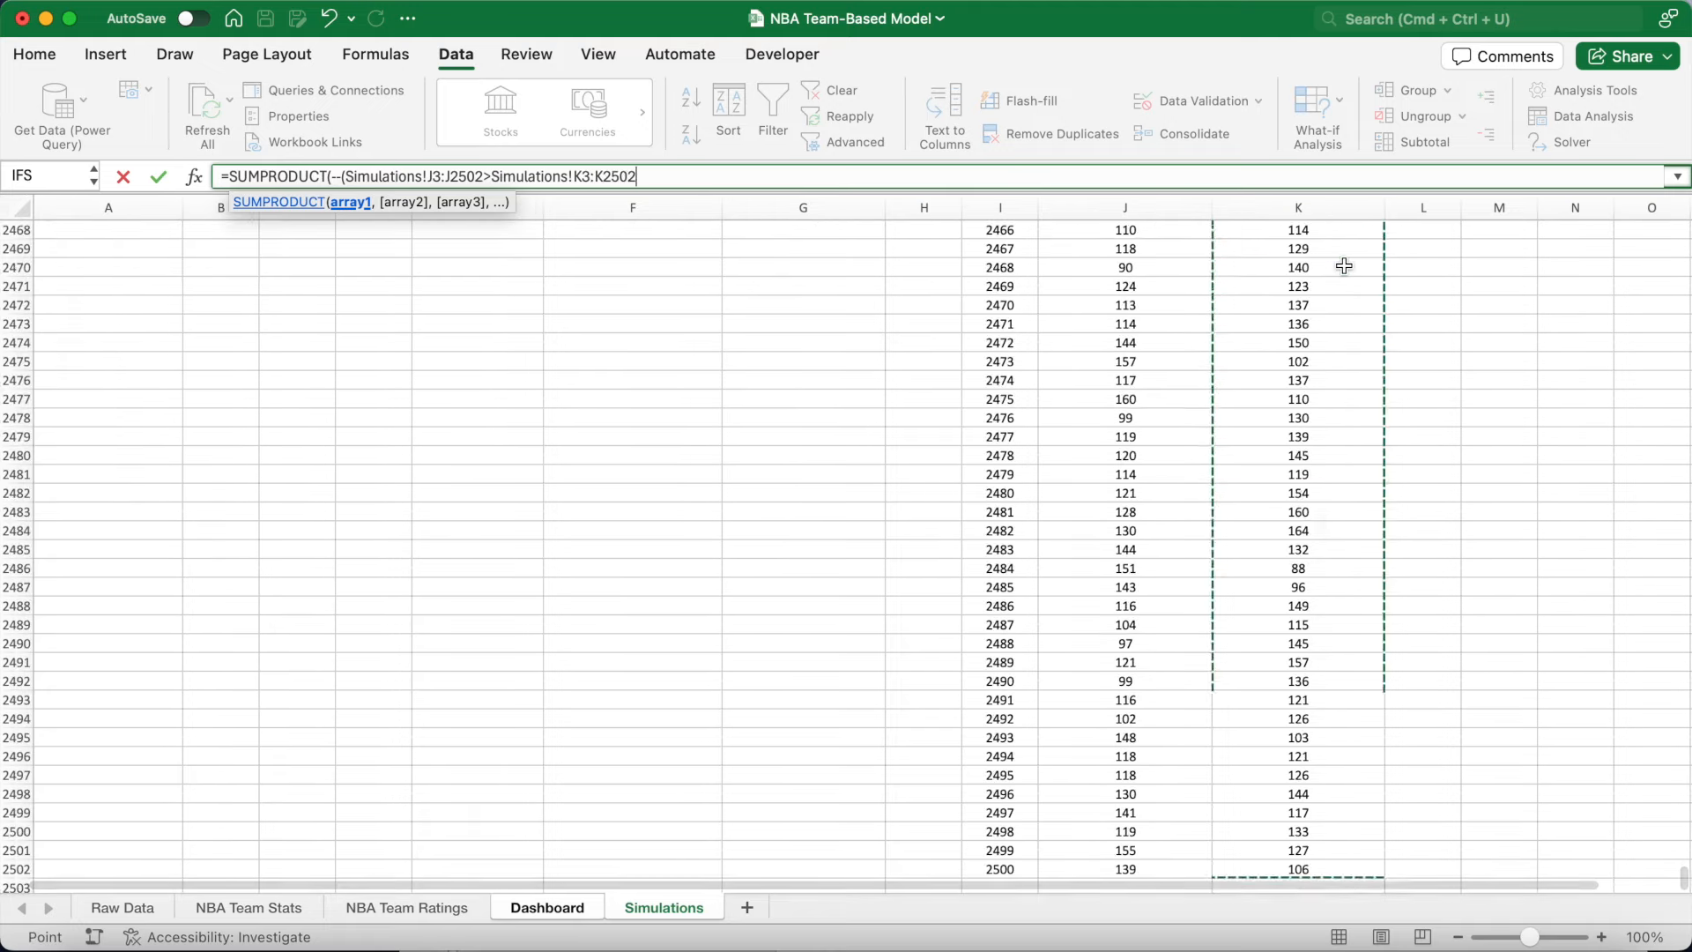
{"action": "type", "text": "))"}
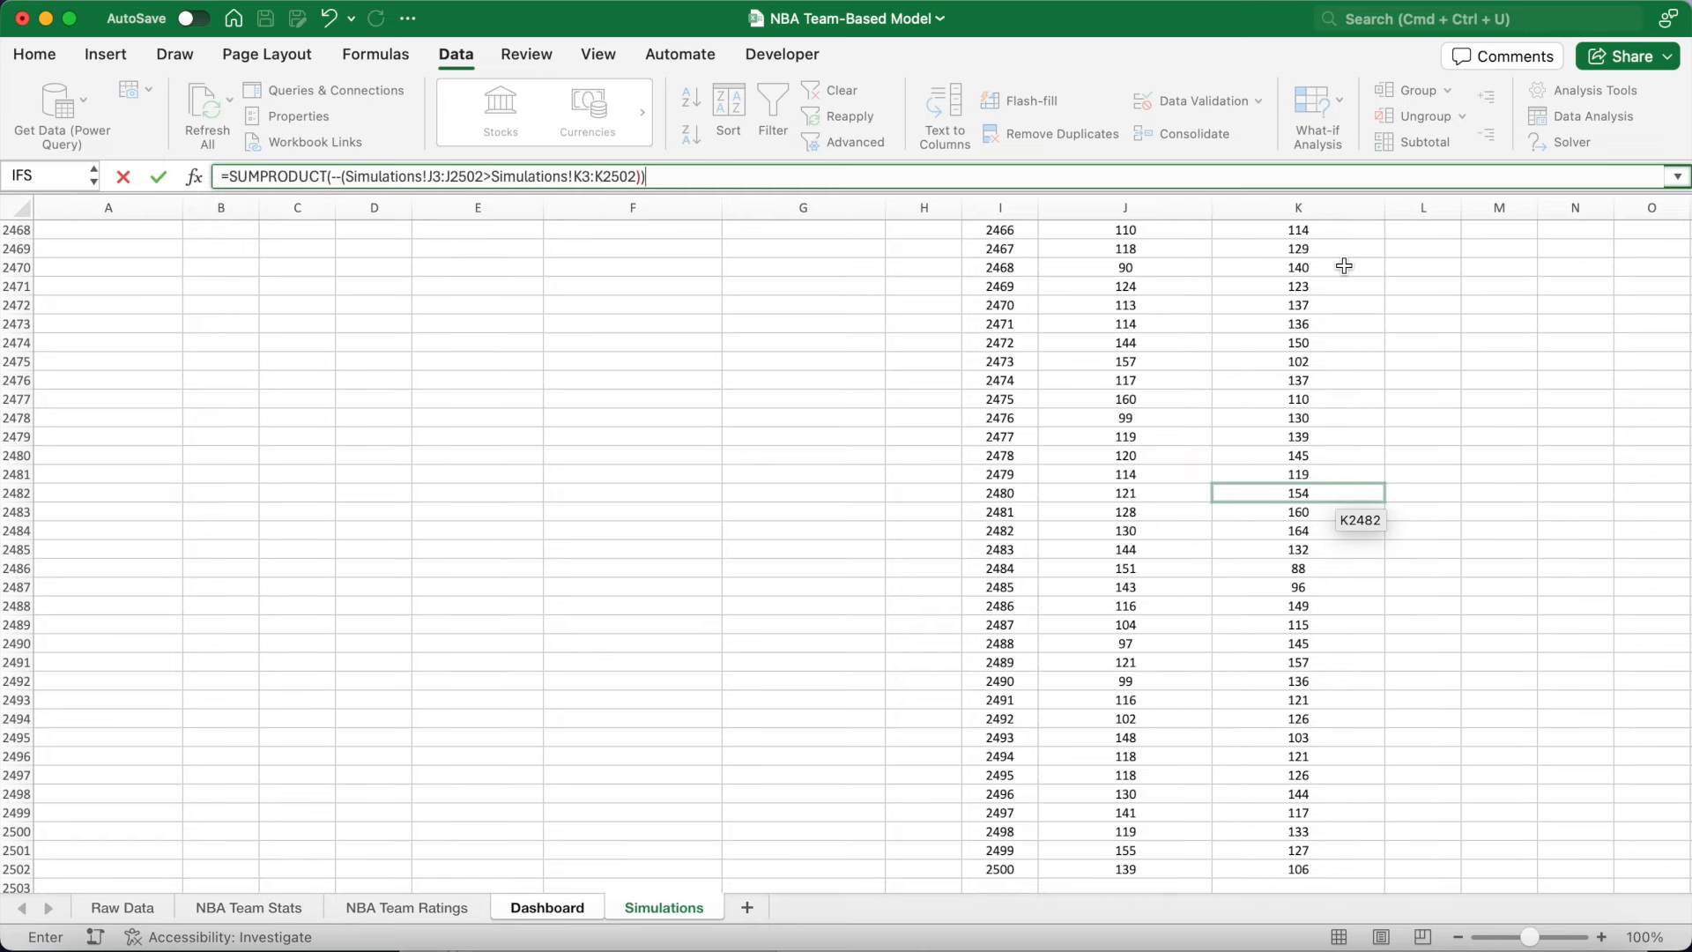
{"action": "key", "text": "Return"}
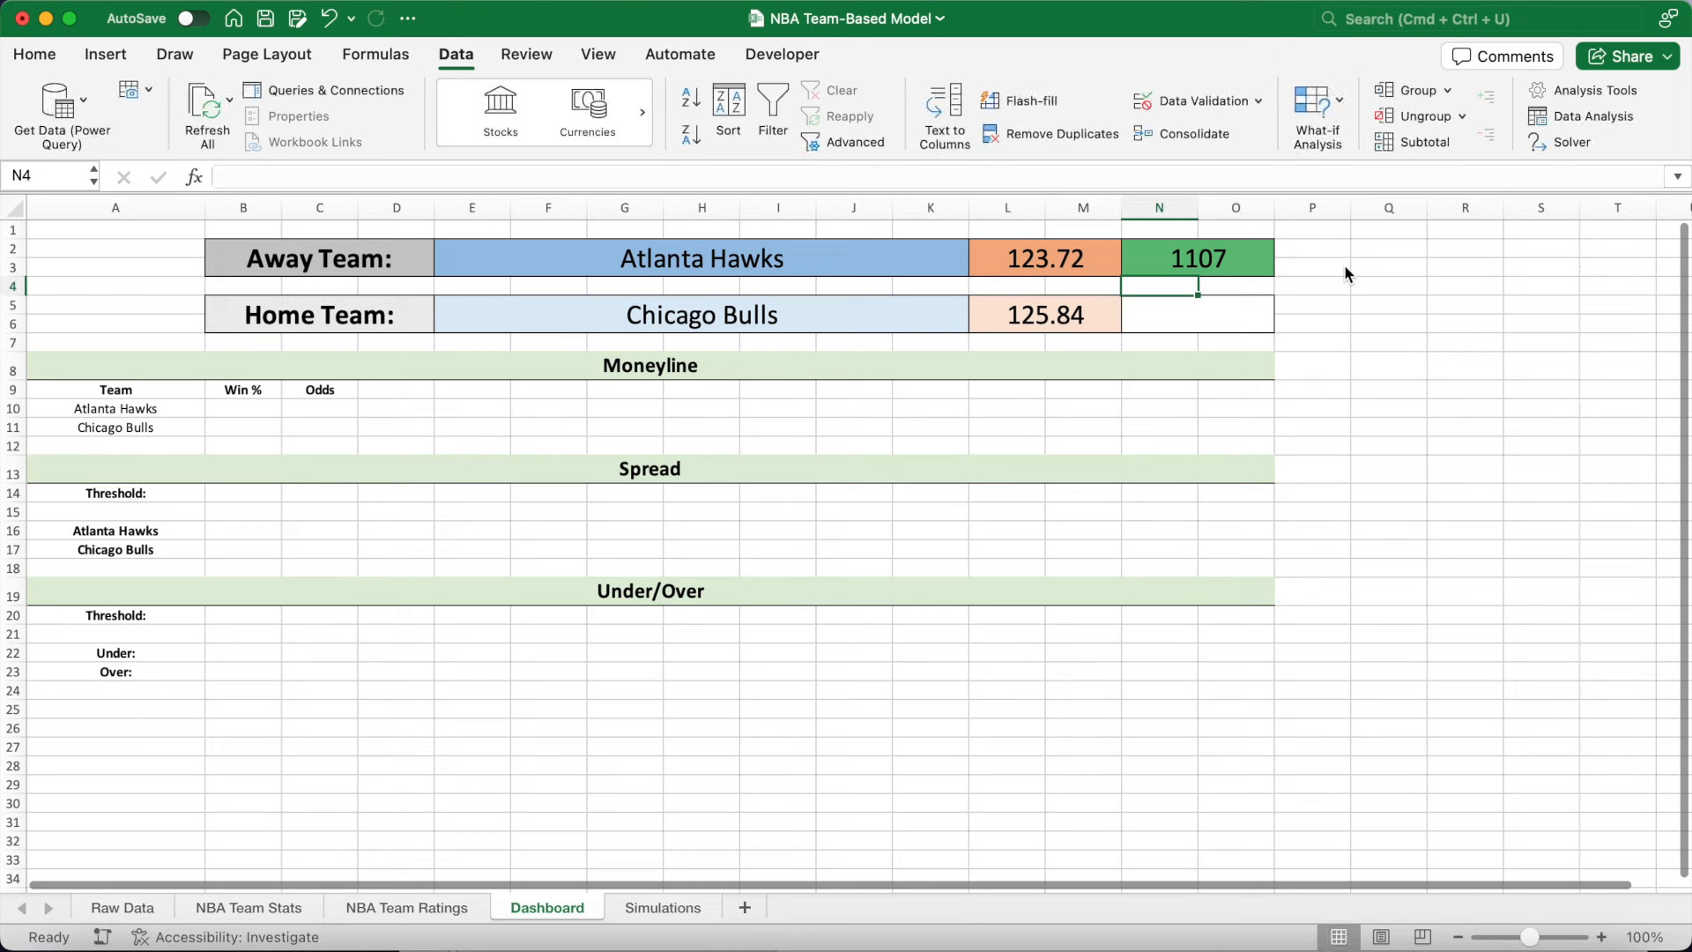
Divide the away team's win-count formula in N2 by 2500 to turn it into a win probability.
{"action": "left_click", "coordinate": [716, 177]}
{"action": "type", "text": "/2500"}
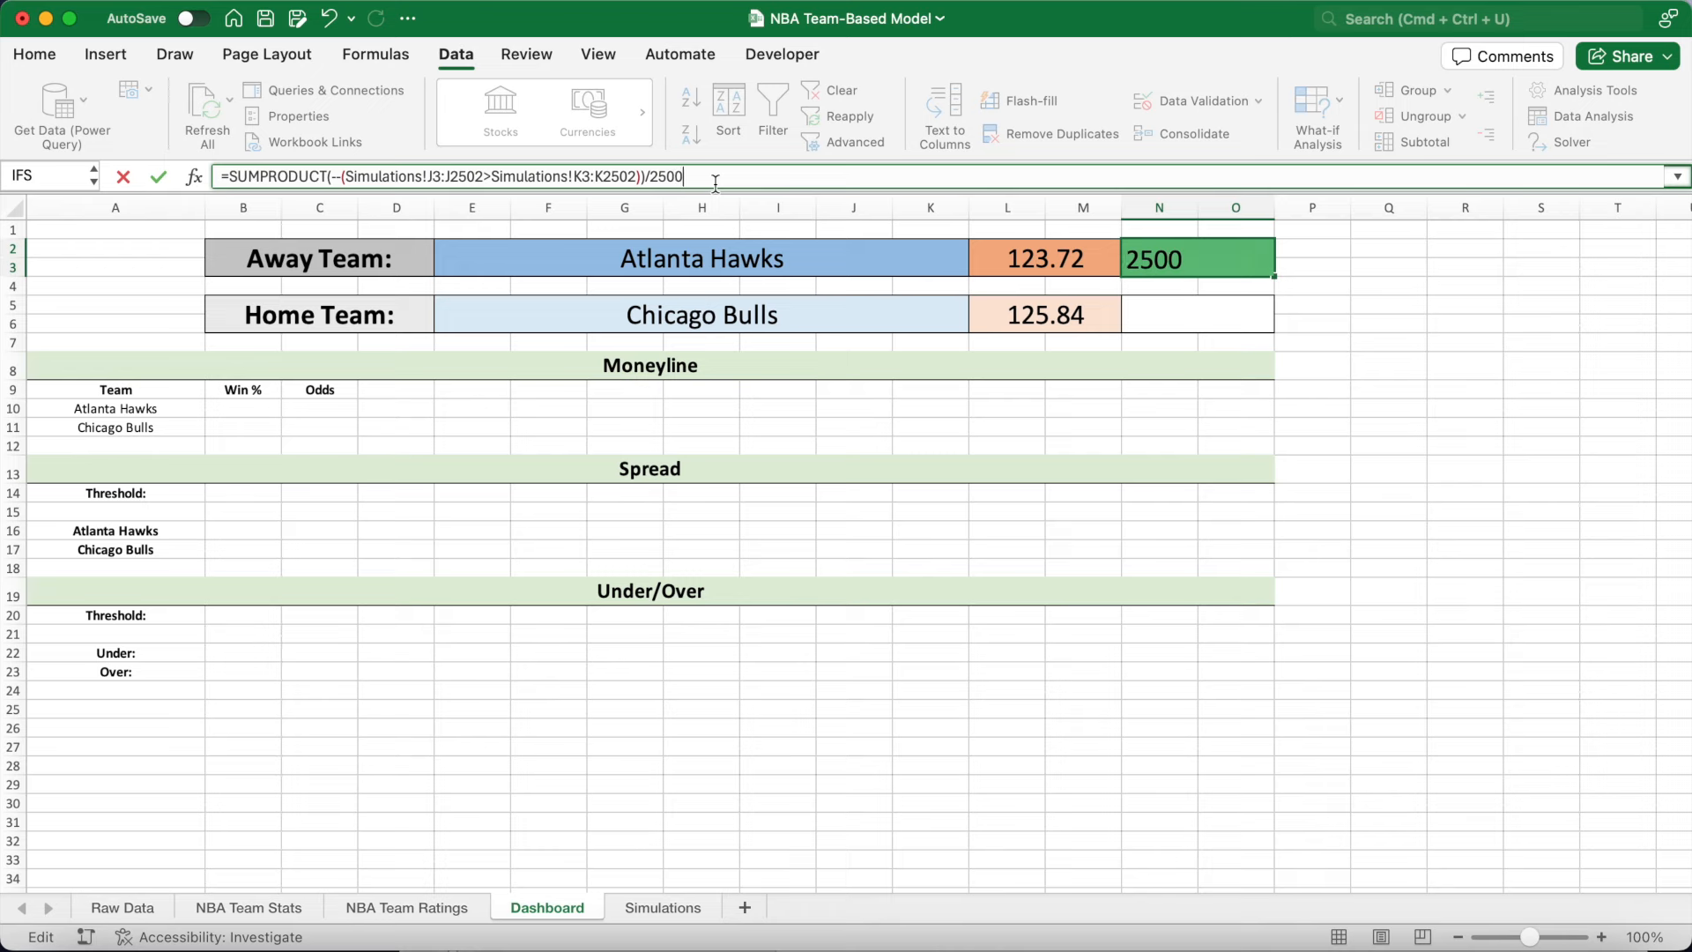
{"action": "key", "text": "Return"}
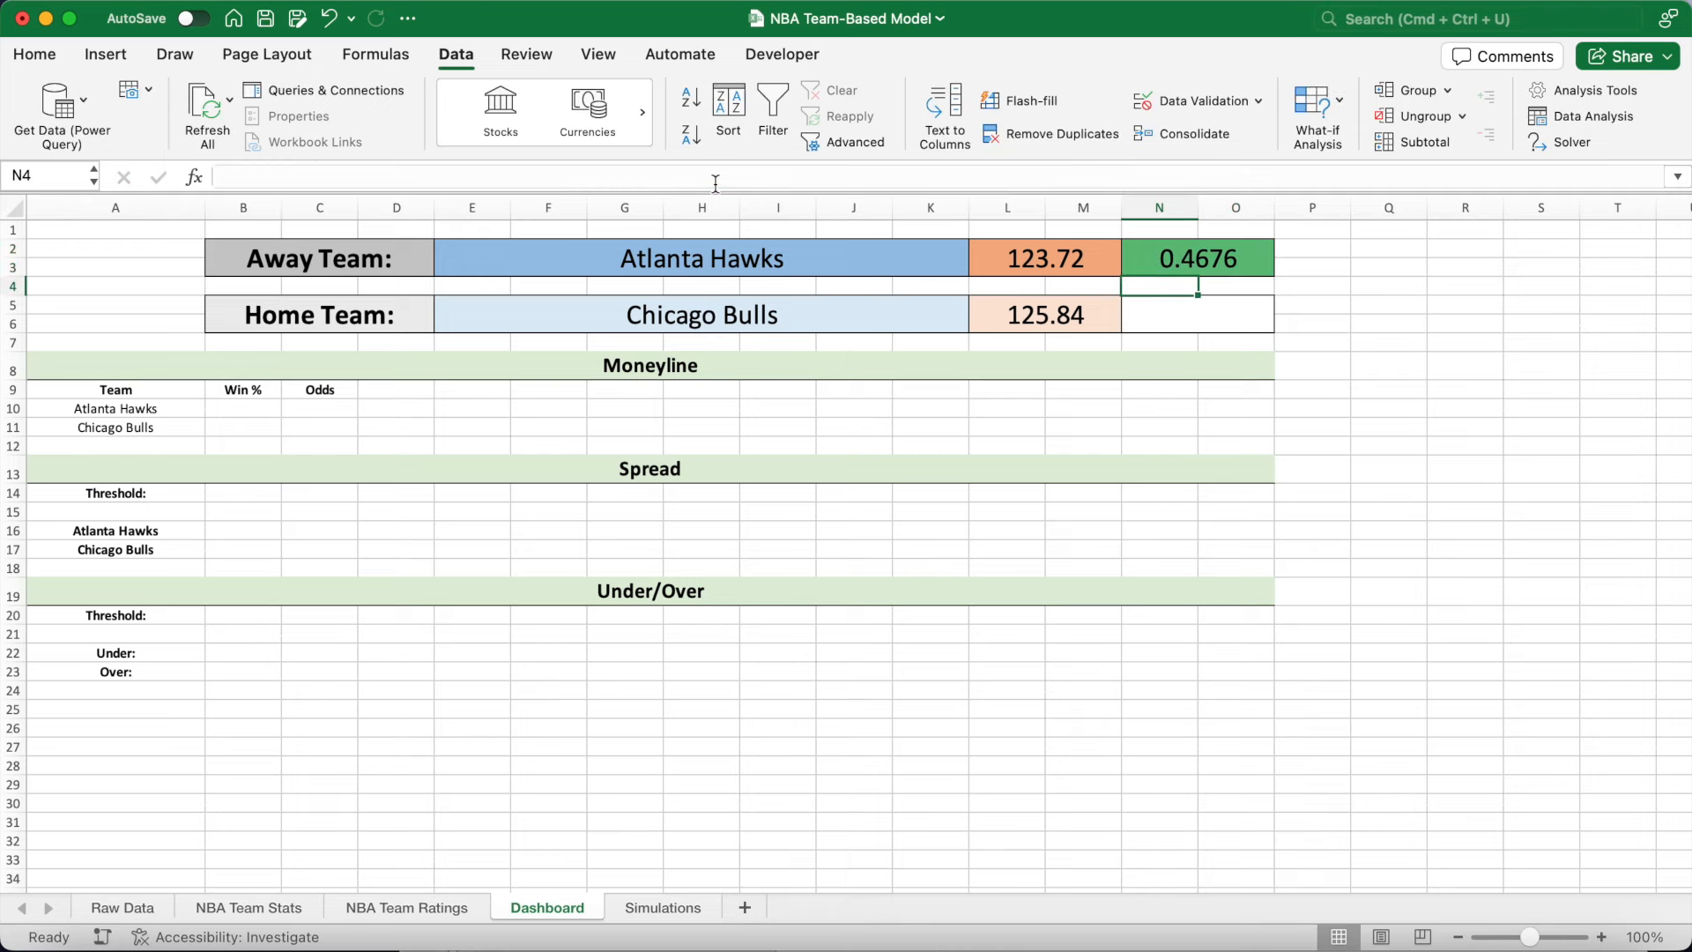
Format the away and home win probability cells N2 and N5 as percentages with two decimal places.
{"action": "key", "text": "Up"}
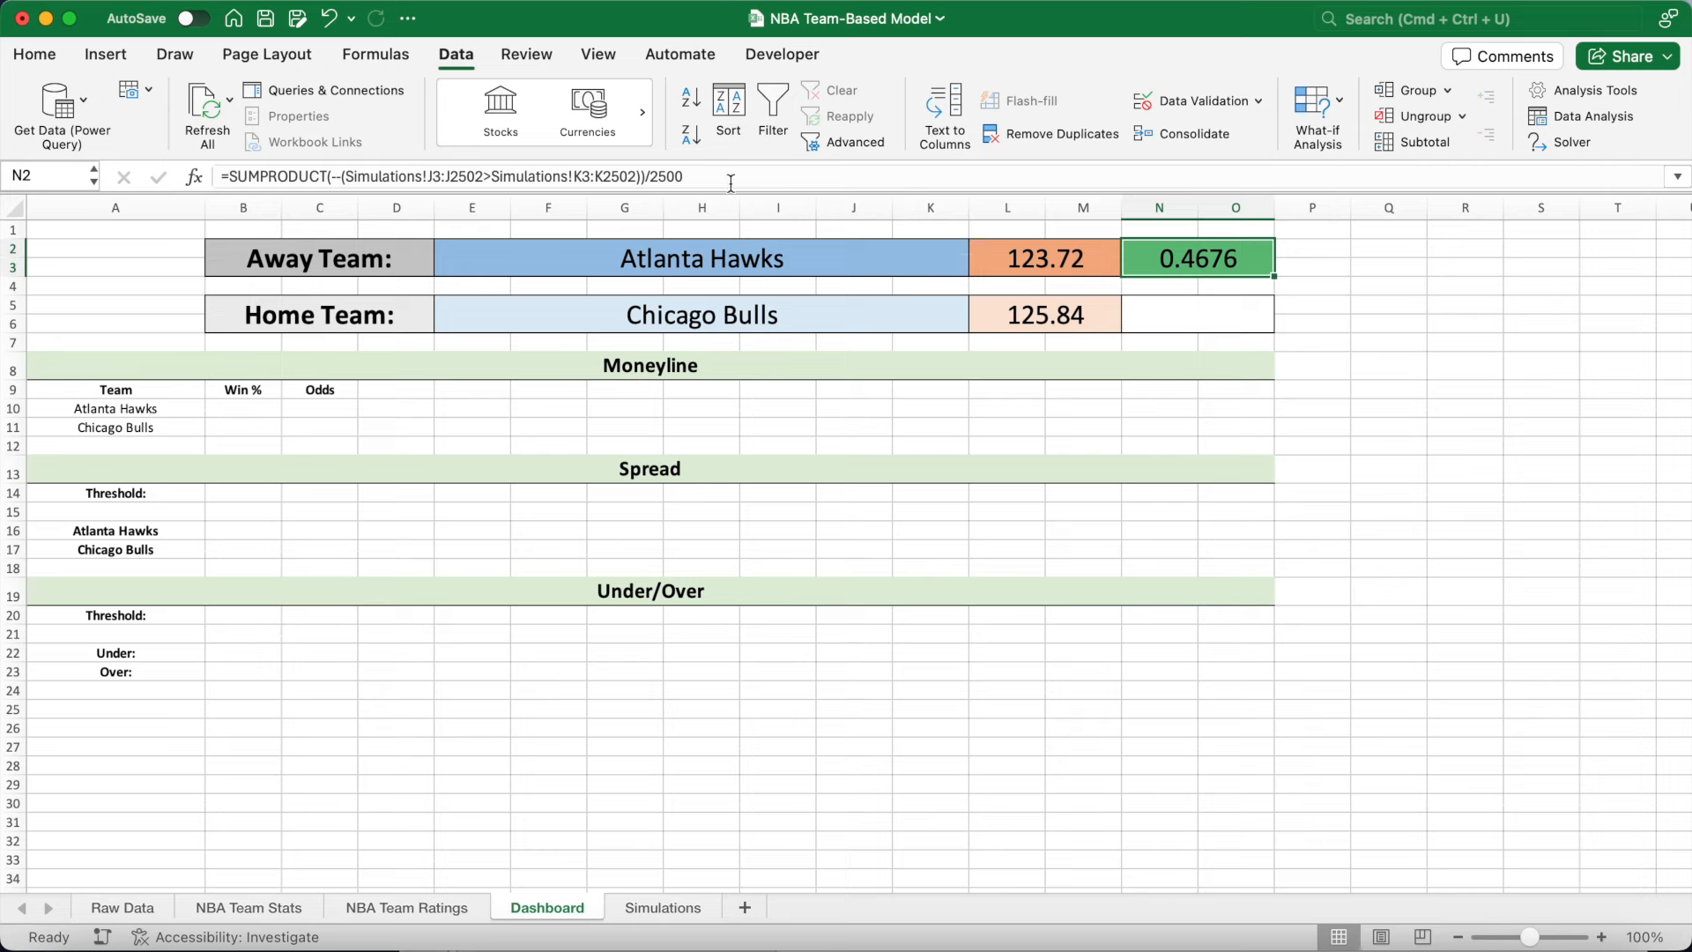
{"action": "left_click", "coordinate": [42, 56]}
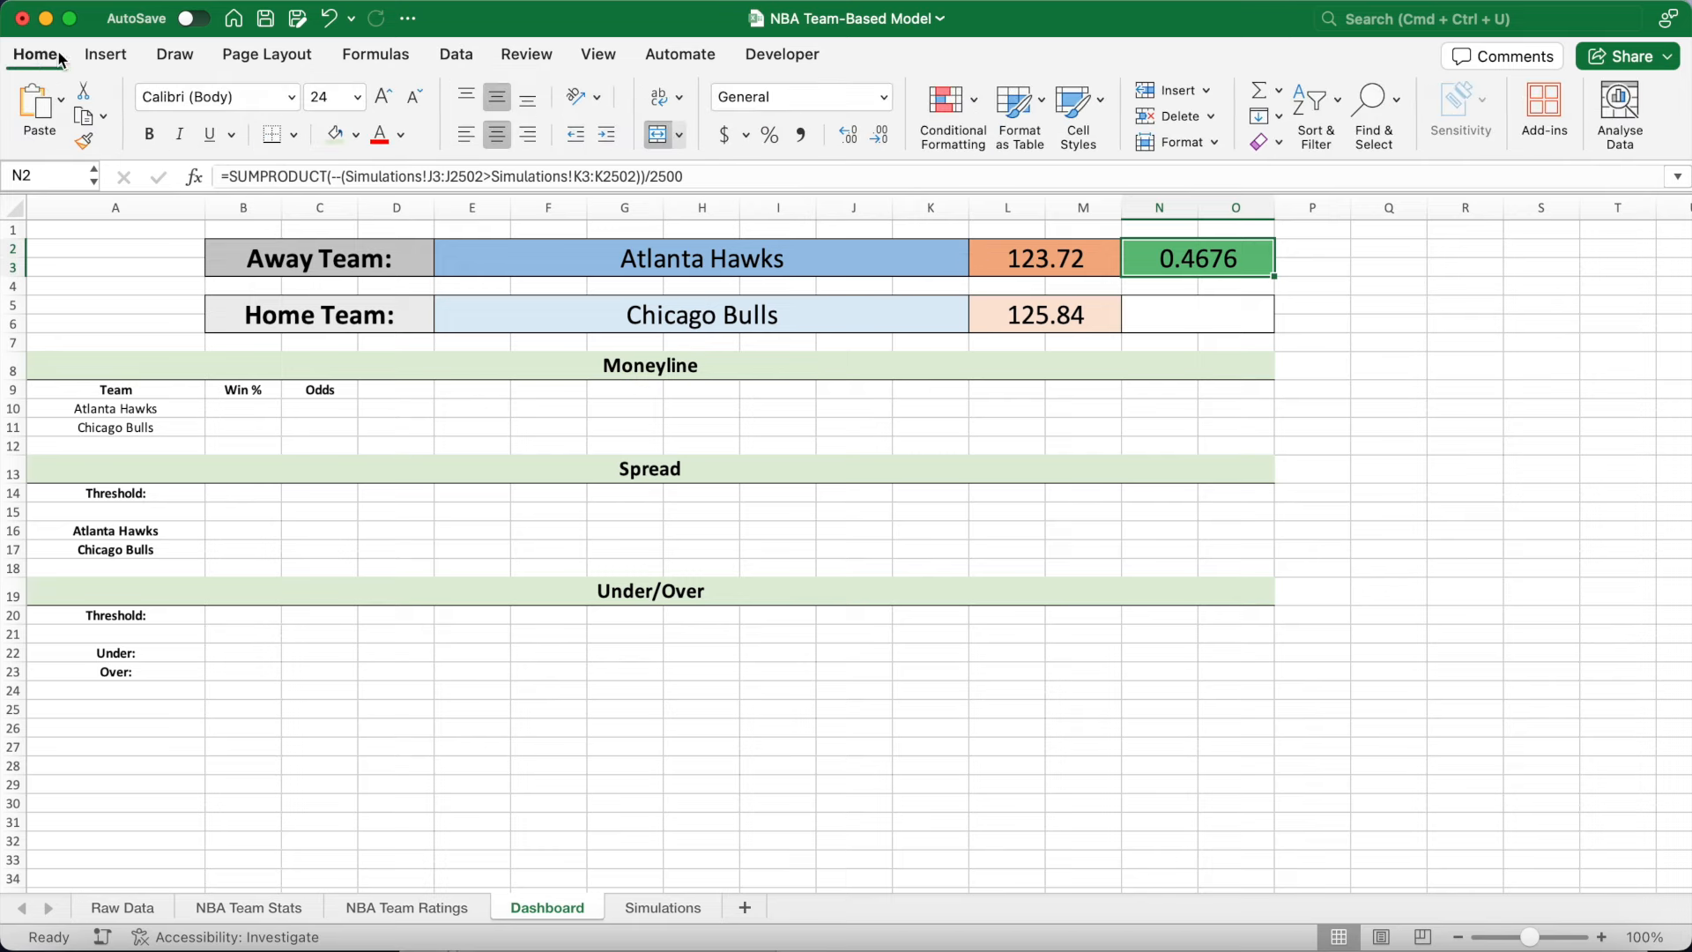
{"action": "left_click", "coordinate": [1187, 311]}
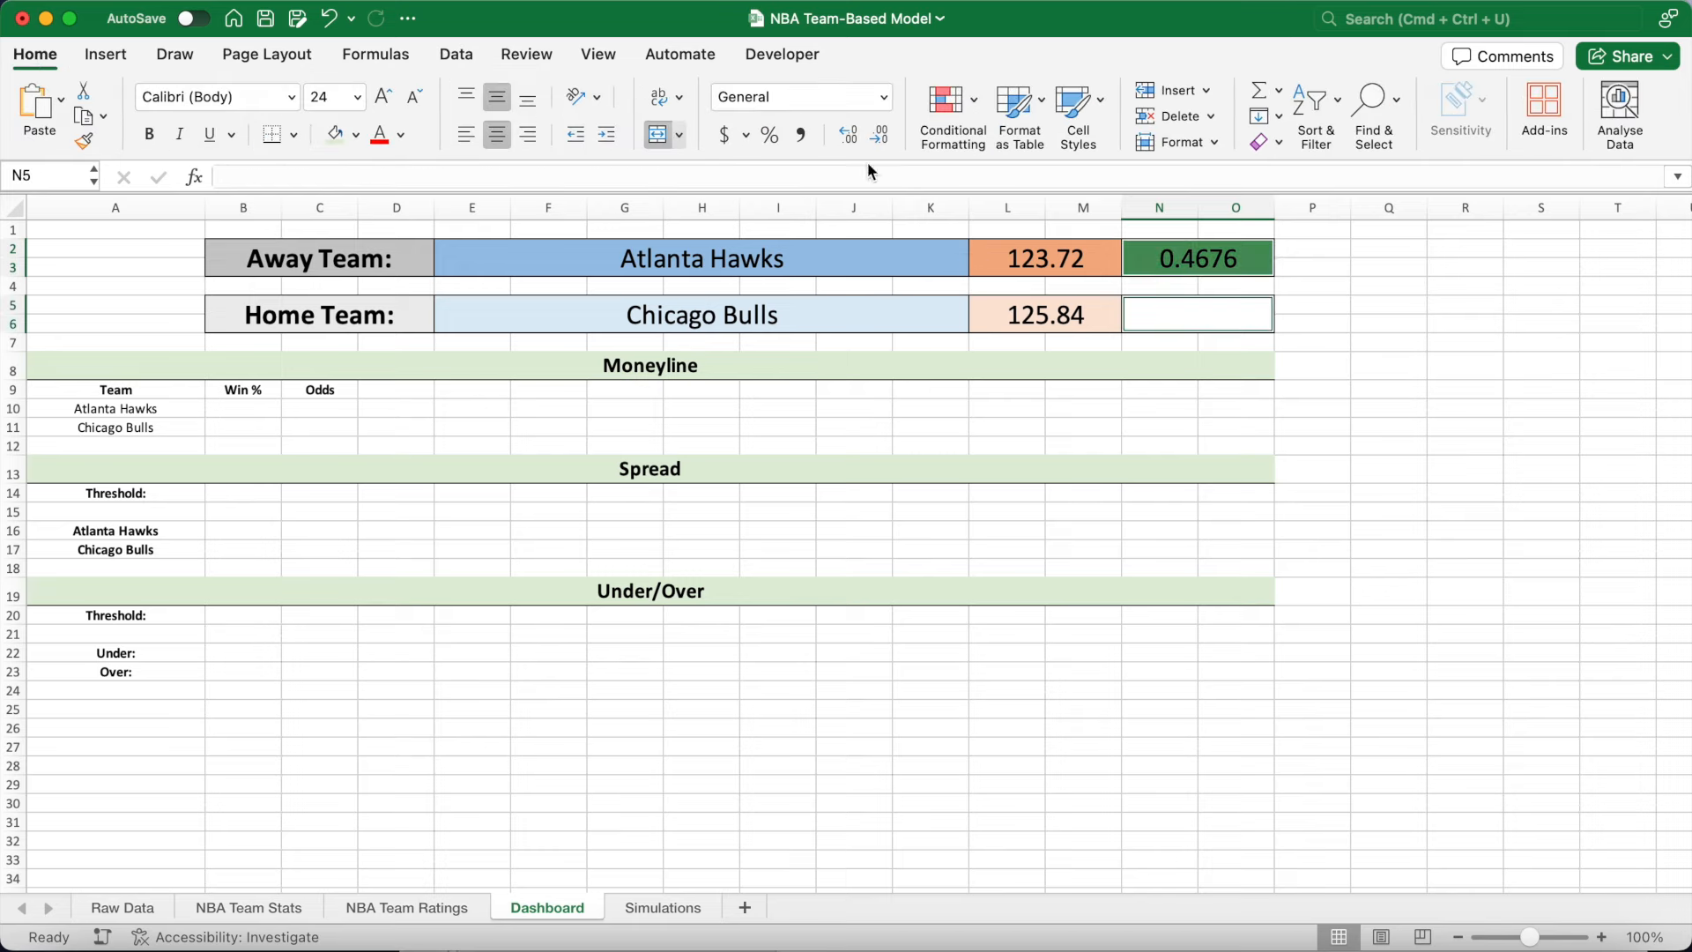
{"action": "left_click", "coordinate": [773, 134]}
{"action": "left_click", "coordinate": [847, 139]}
{"action": "left_click", "coordinate": [848, 139]}
Reuse the N2 formula in the home team's cell N5 with the comparison reversed: =SUMPRODUCT(--(Simulations!J3:J2502<Simulations!K3:K2502))/2500.
{"action": "left_click", "coordinate": [1195, 264]}
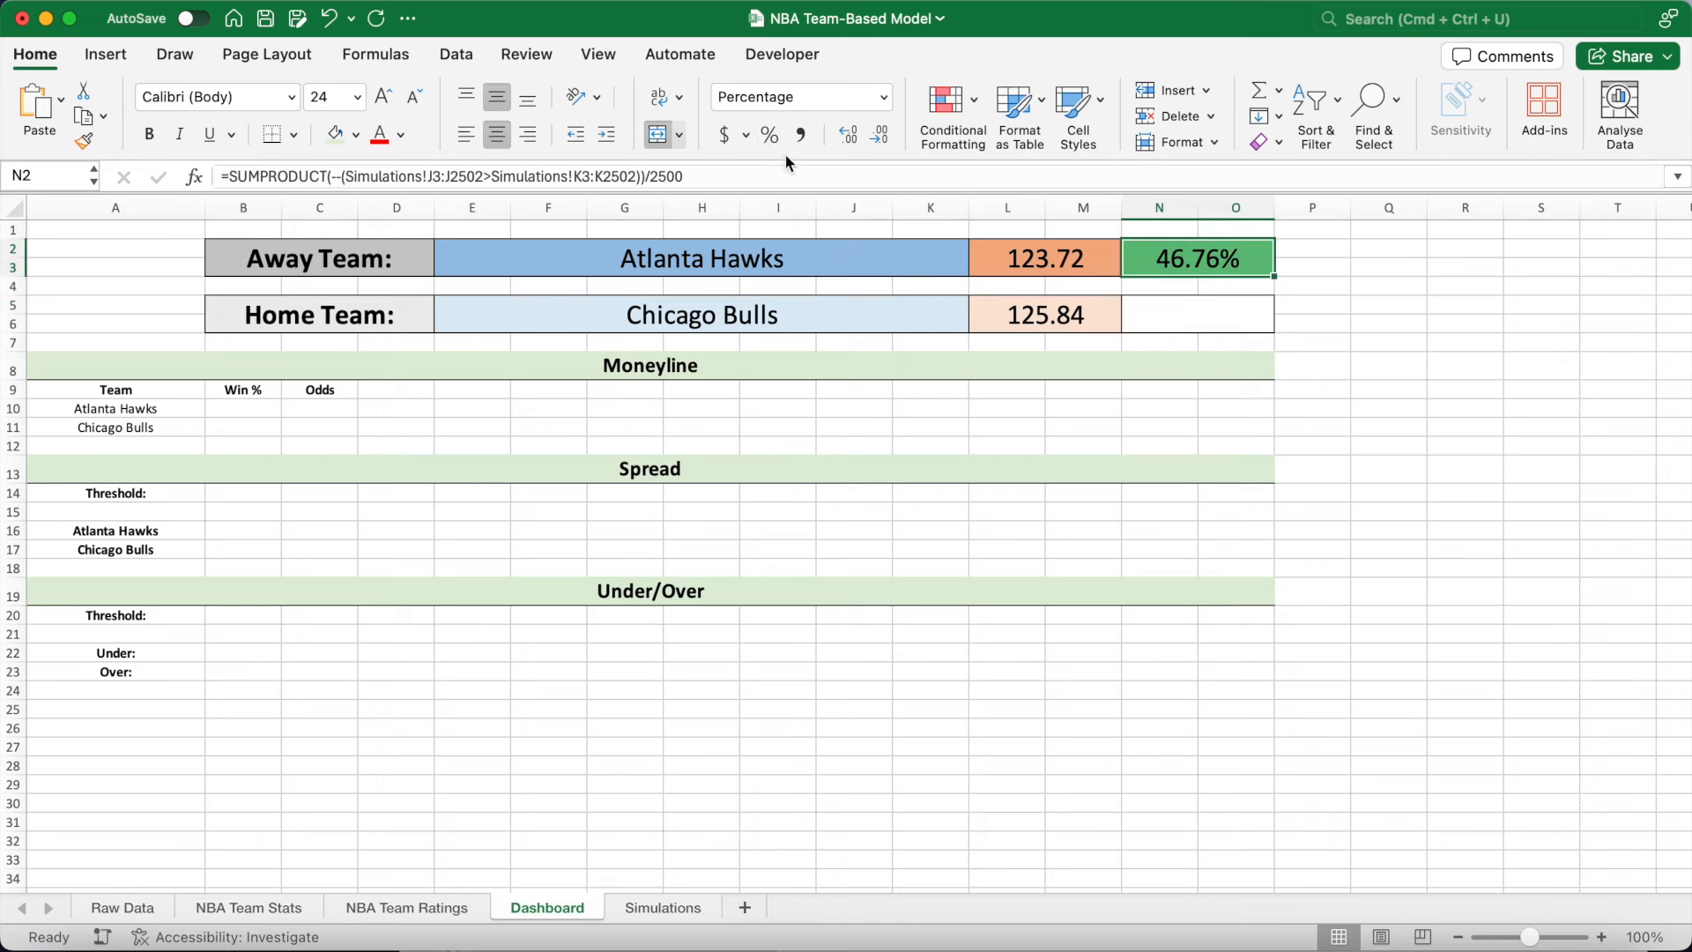
{"action": "left_click_drag", "start_coordinate": [743, 176], "coordinate": [185, 181]}
{"action": "key", "text": "super+c"}
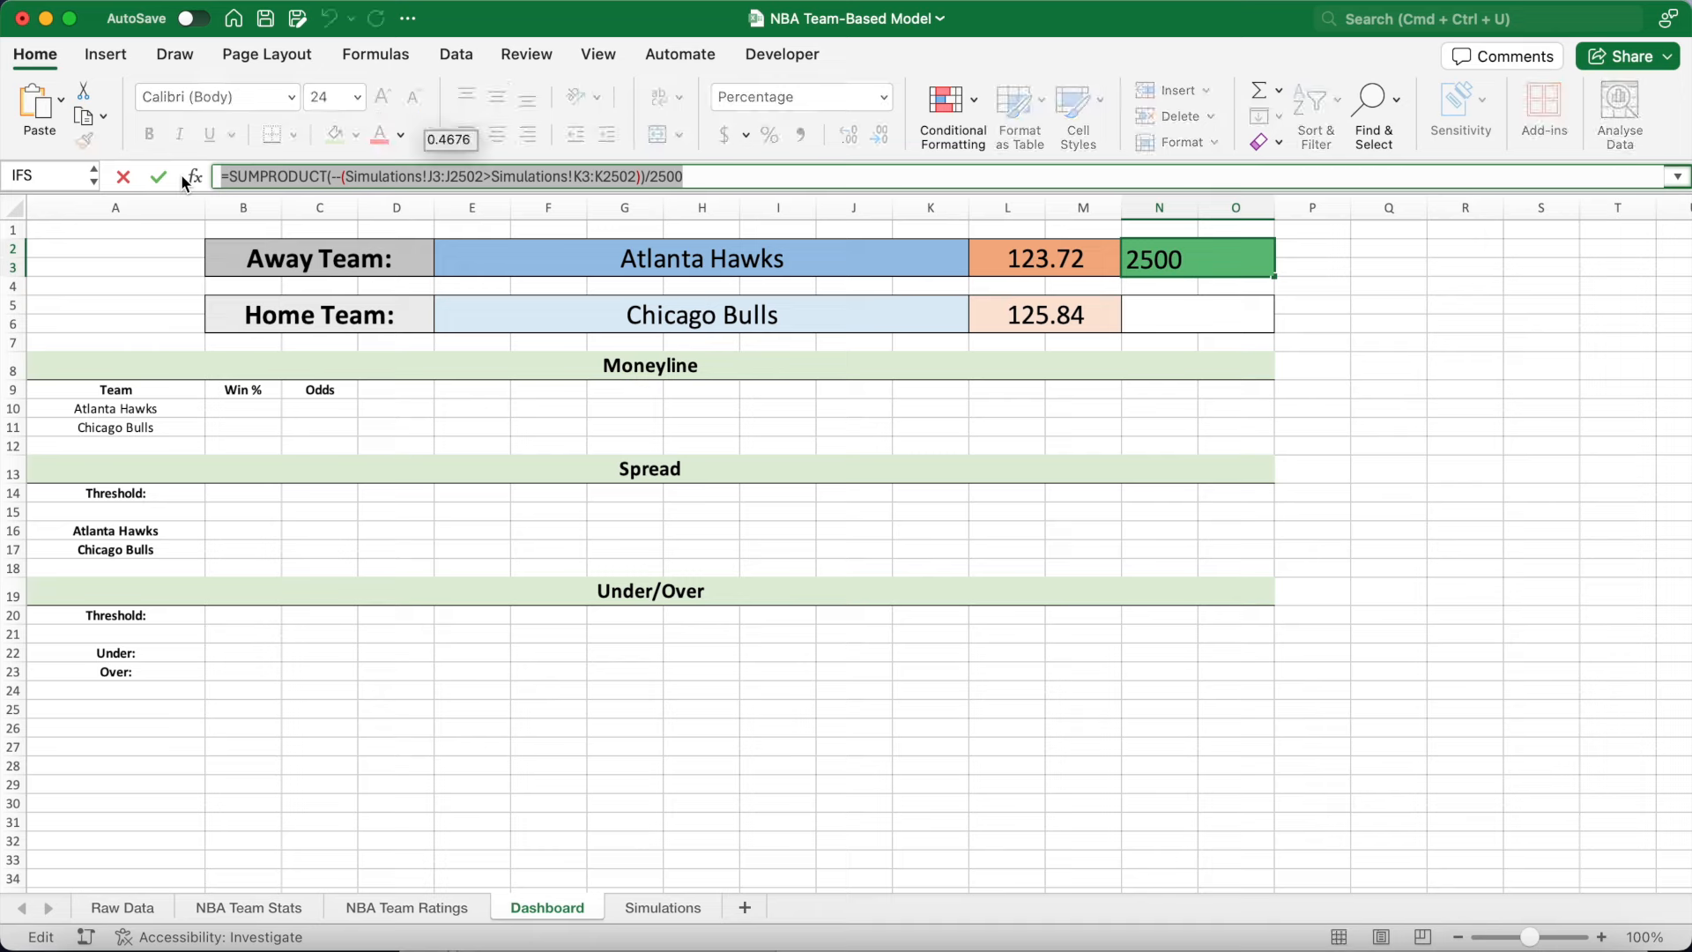
{"action": "key", "text": "Return"}
{"action": "left_click", "coordinate": [244, 177]}
{"action": "key", "text": "super+v"}
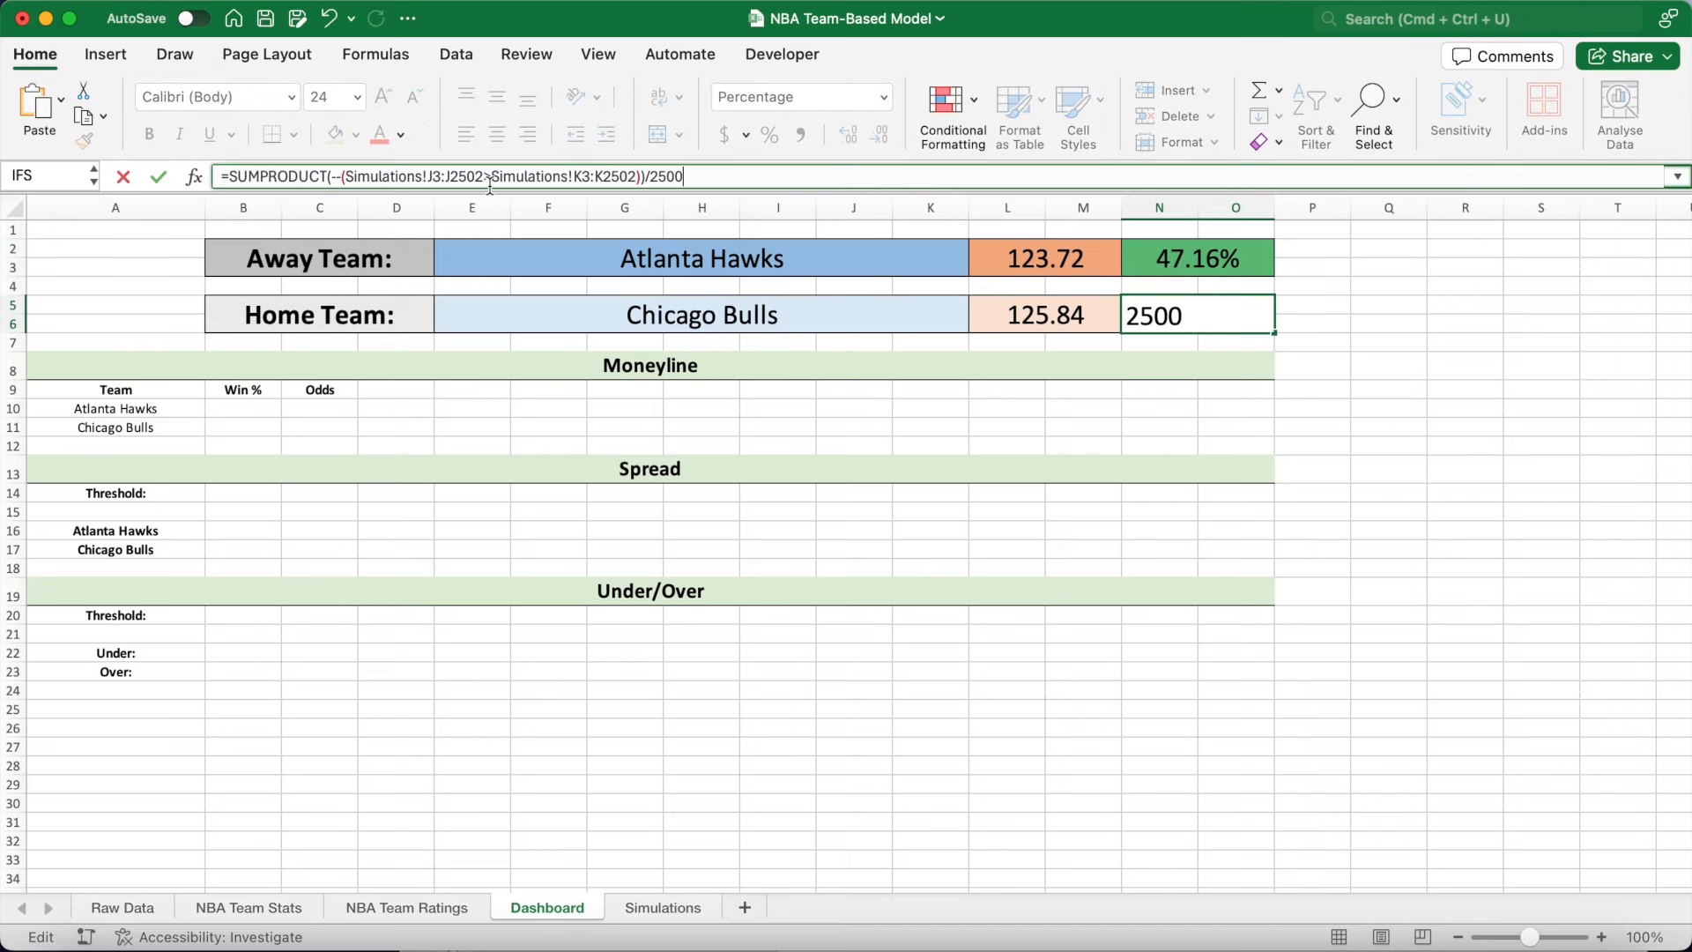
{"action": "double_click", "coordinate": [487, 176]}
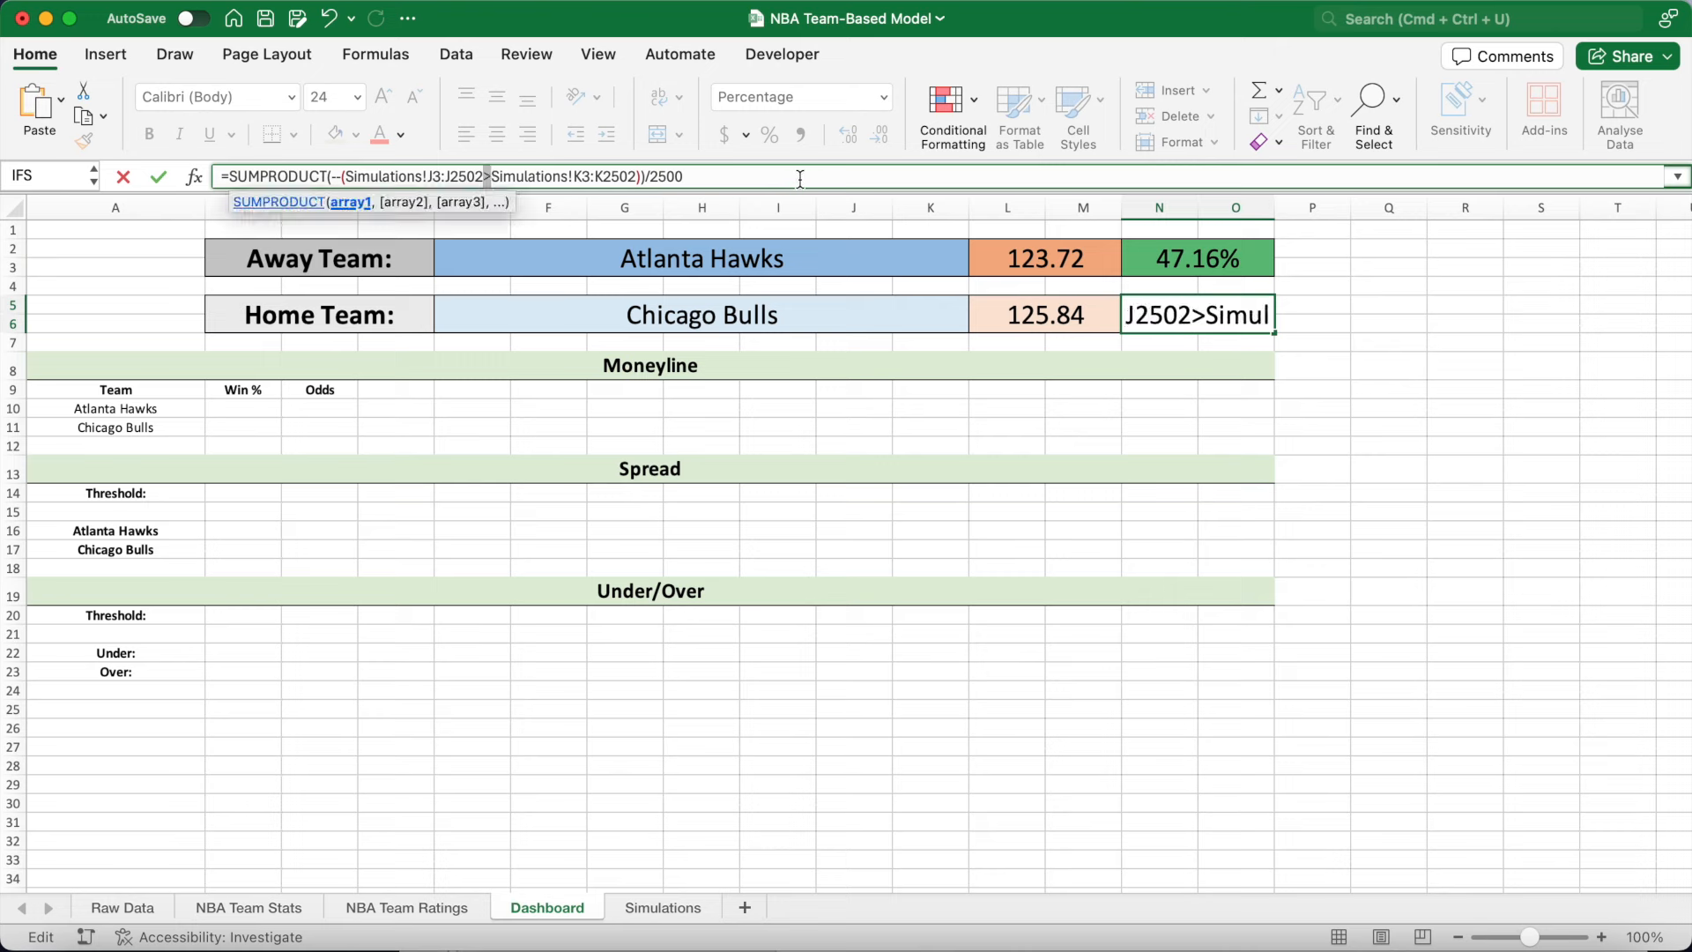
{"action": "key", "text": "BackSpace"}
{"action": "type", "text": "<"}
{"action": "key", "text": "Return"}
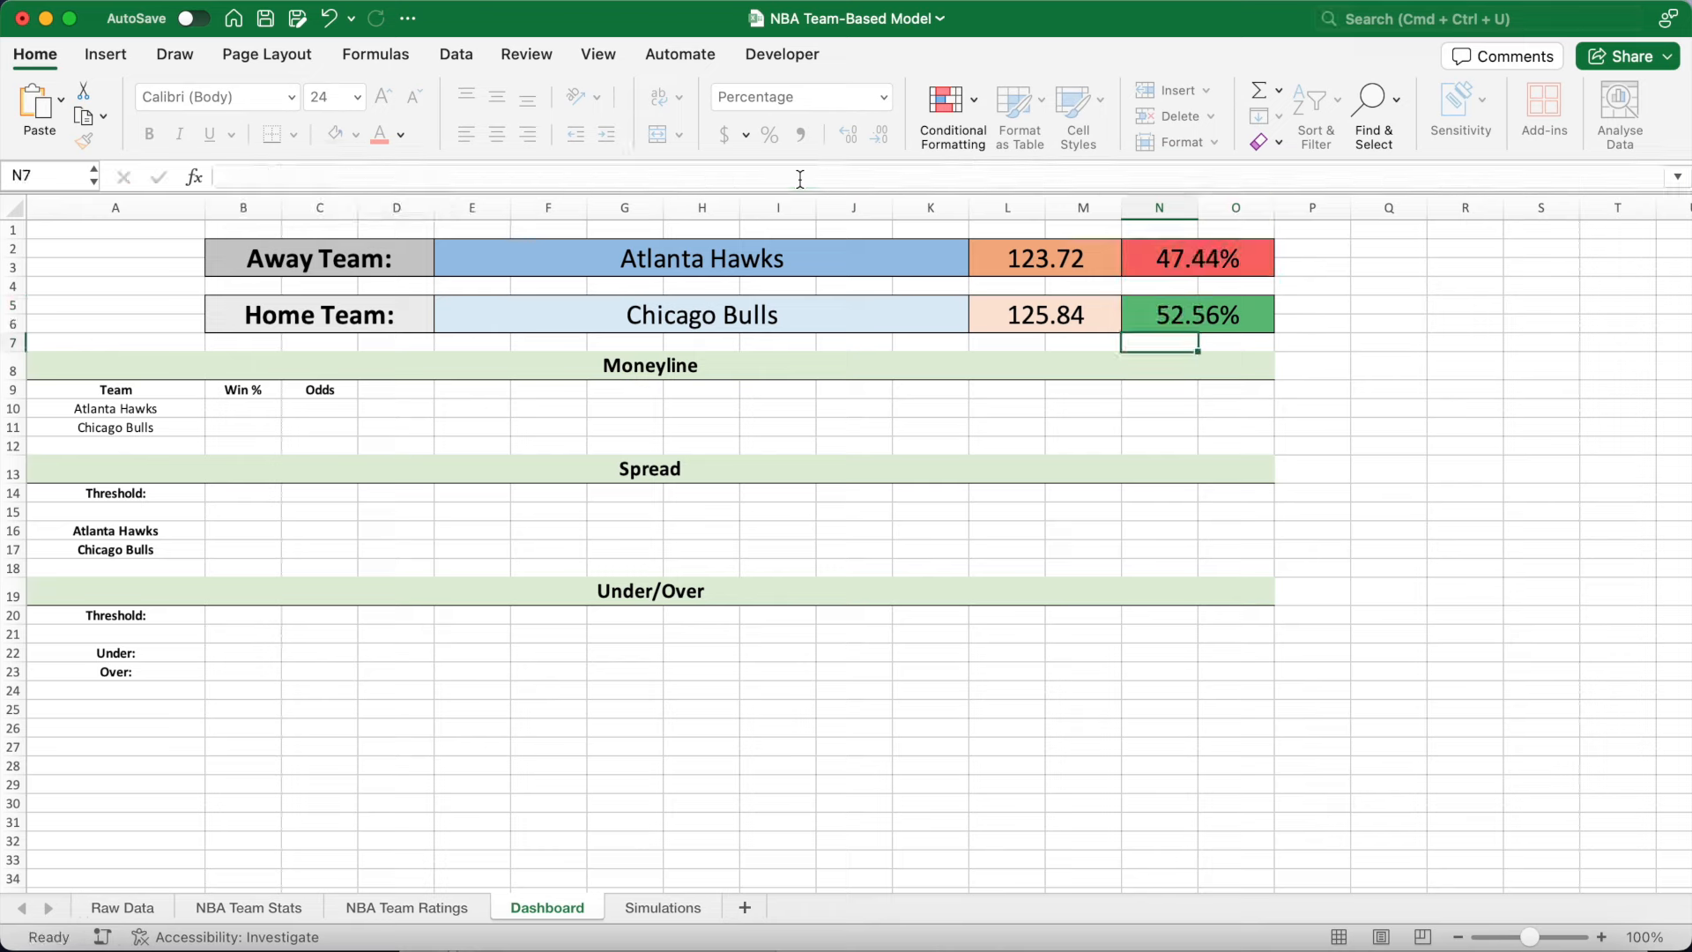
Check the sum of the two win percentages in N2 and N5, recalculate the simulations once and check it again.
{"action": "left_click", "coordinate": [1192, 261]}
{"action": "left_click_drag", "start_coordinate": [1191, 260], "coordinate": [1192, 319]}
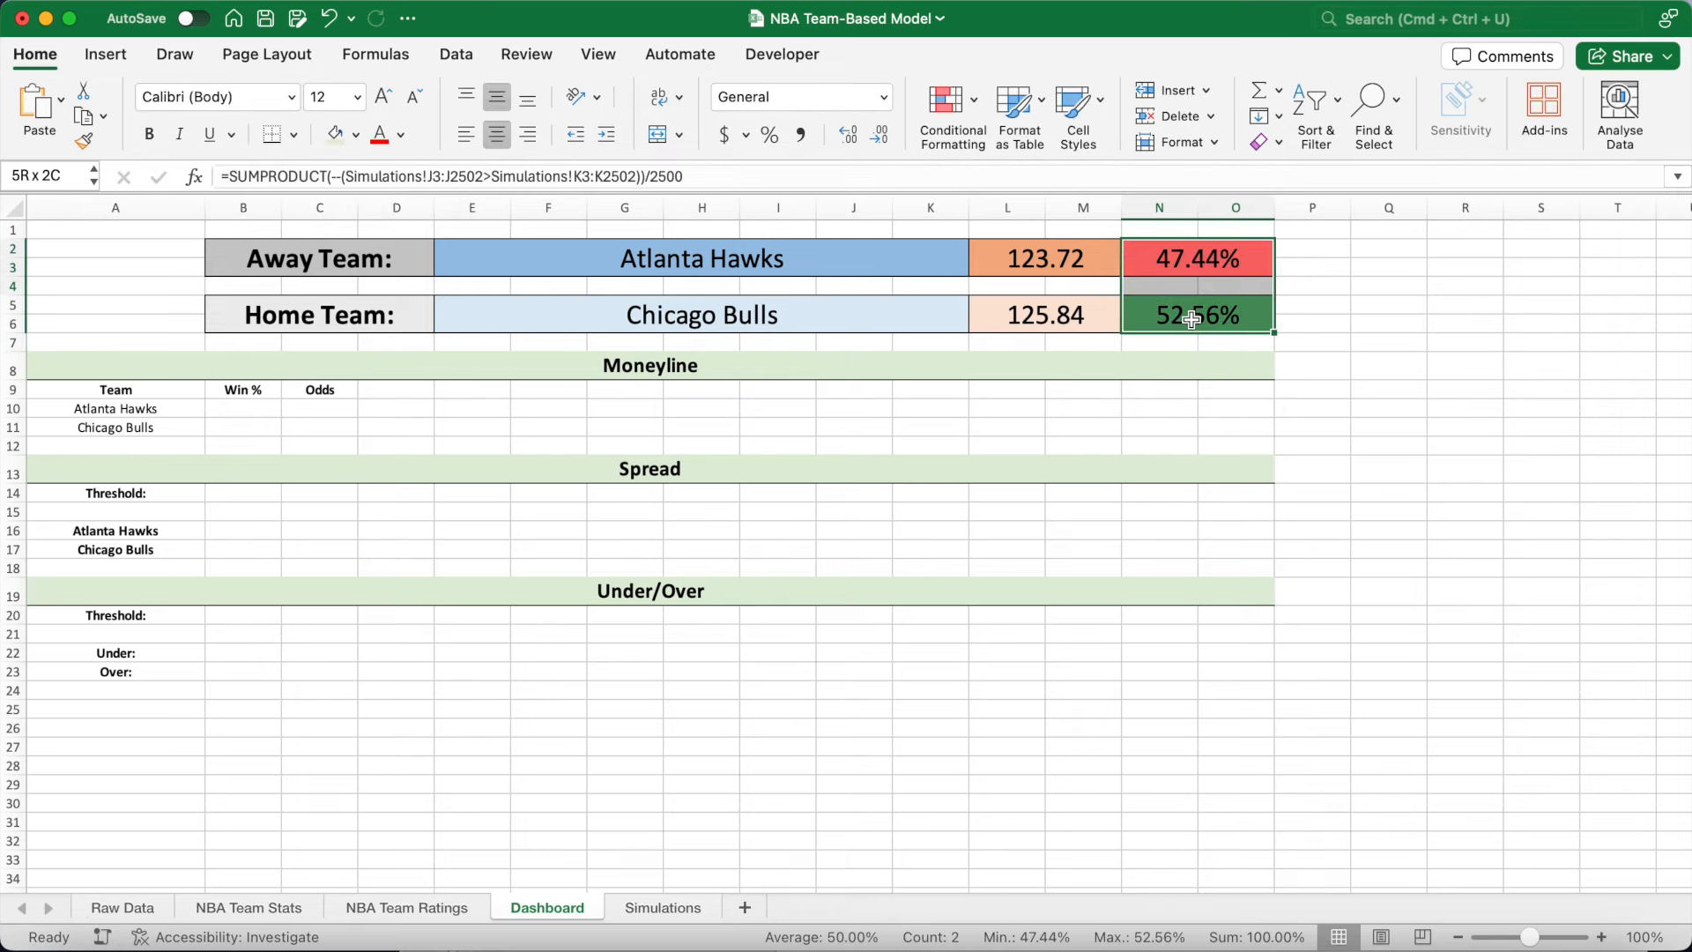
{"action": "left_click", "coordinate": [1335, 291]}
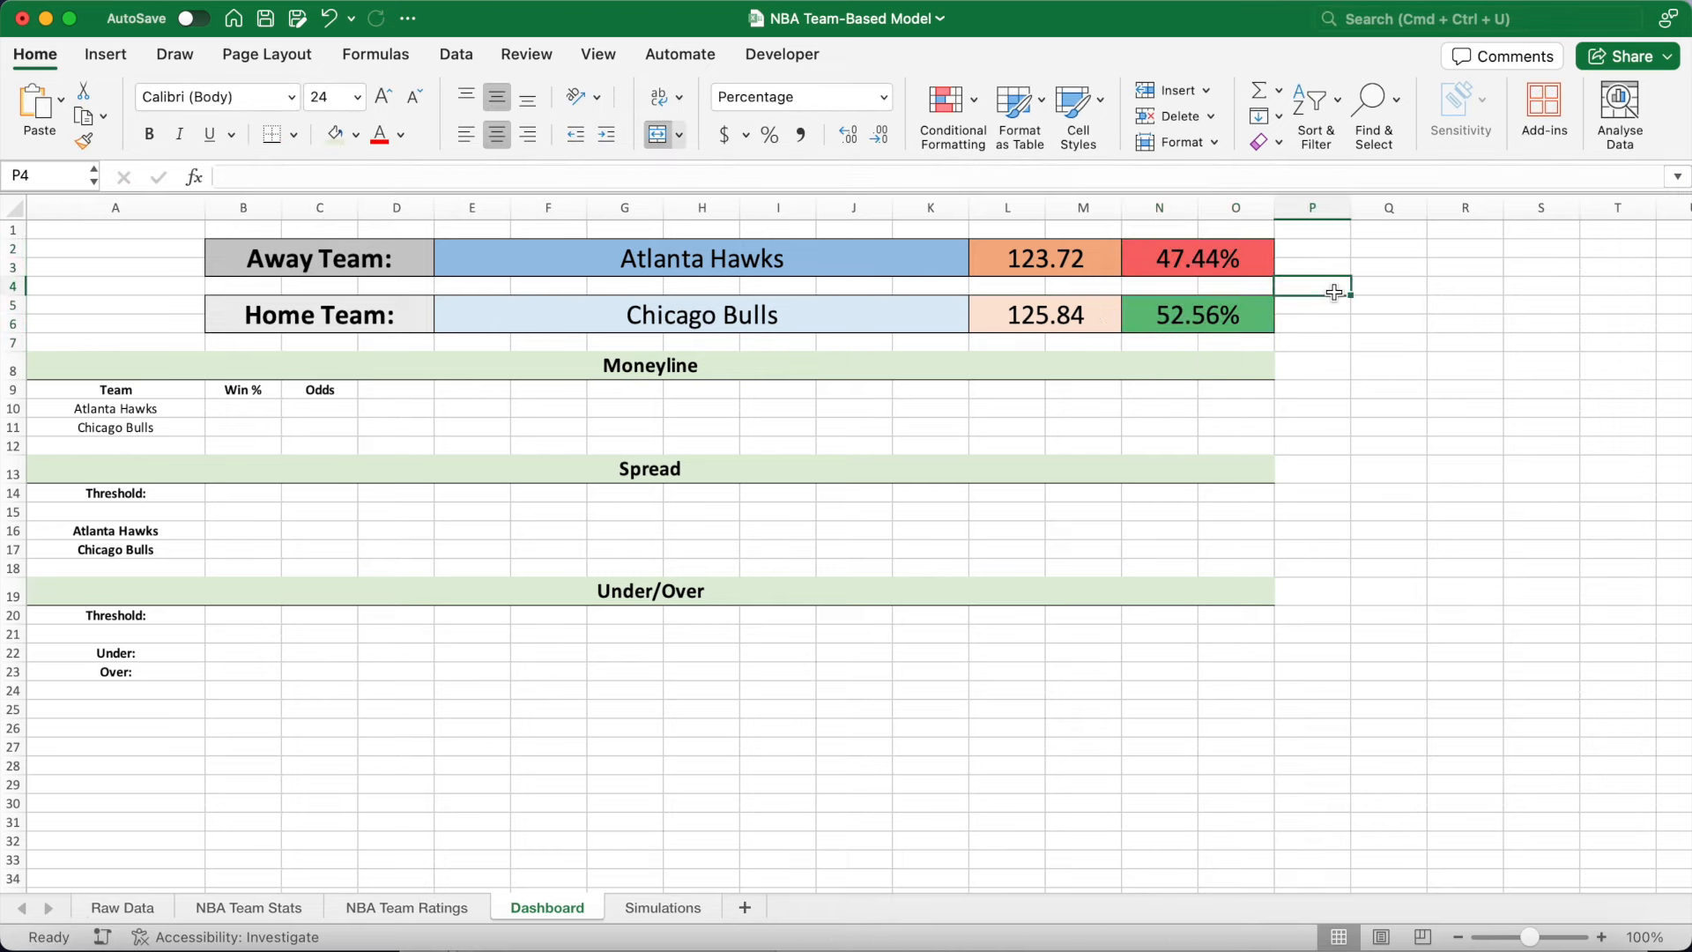
{"action": "key", "text": "Delete"}
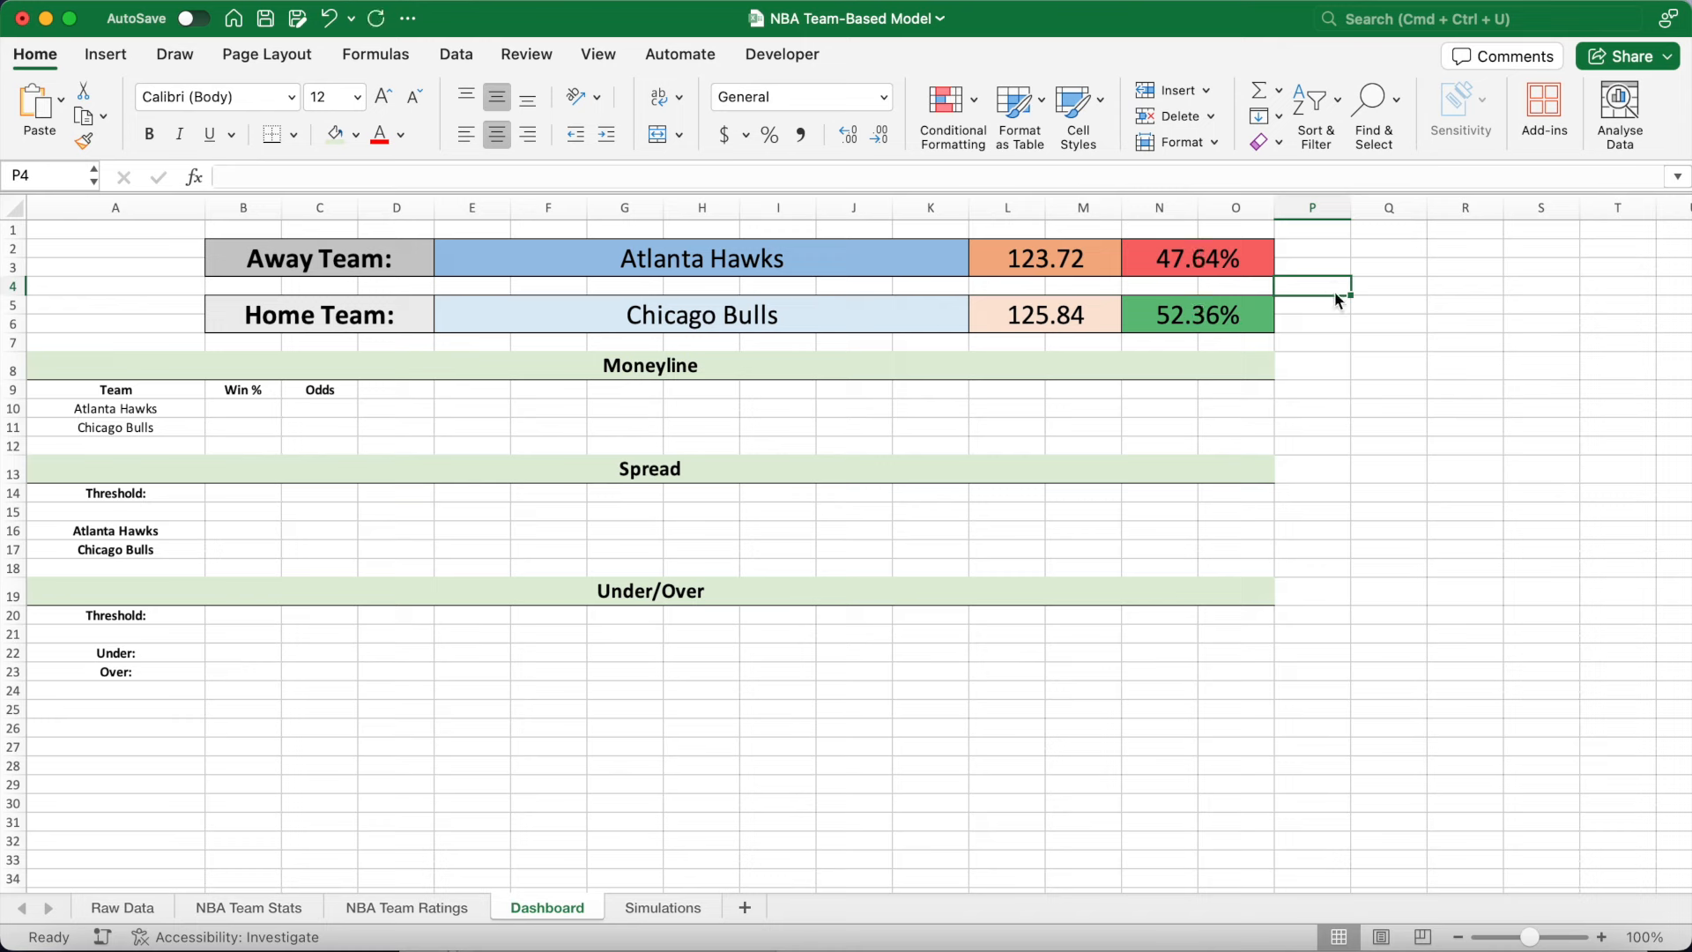
{"action": "left_click_drag", "start_coordinate": [1191, 261], "coordinate": [1194, 319]}
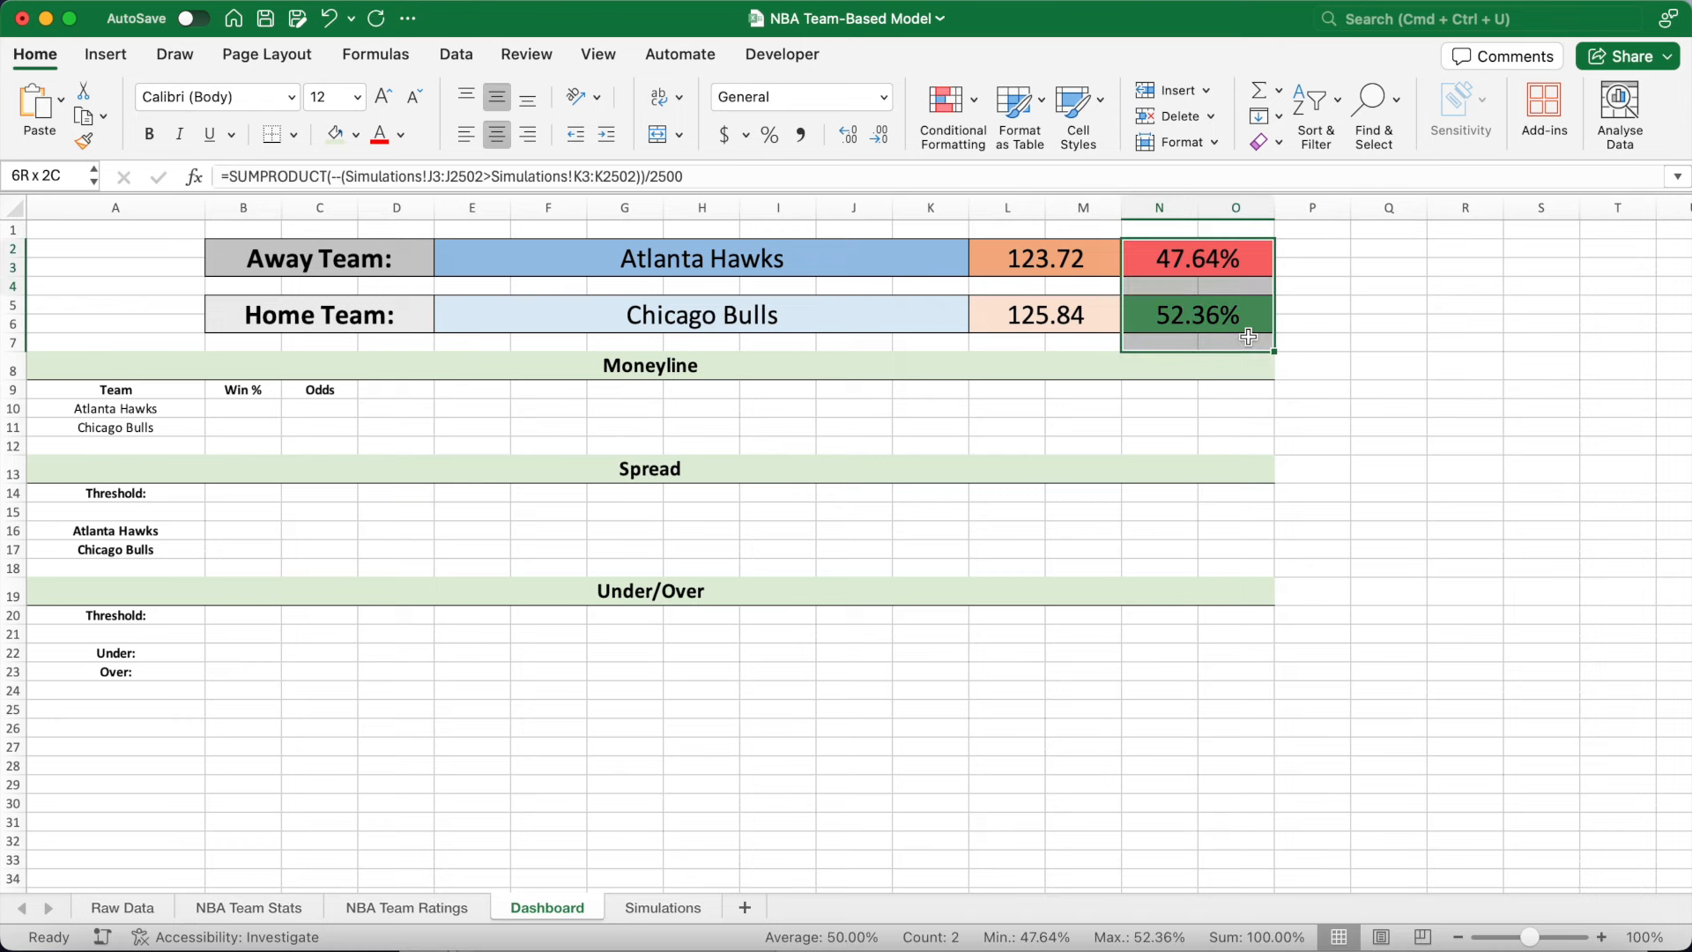
{"action": "left_click", "coordinate": [1331, 288]}
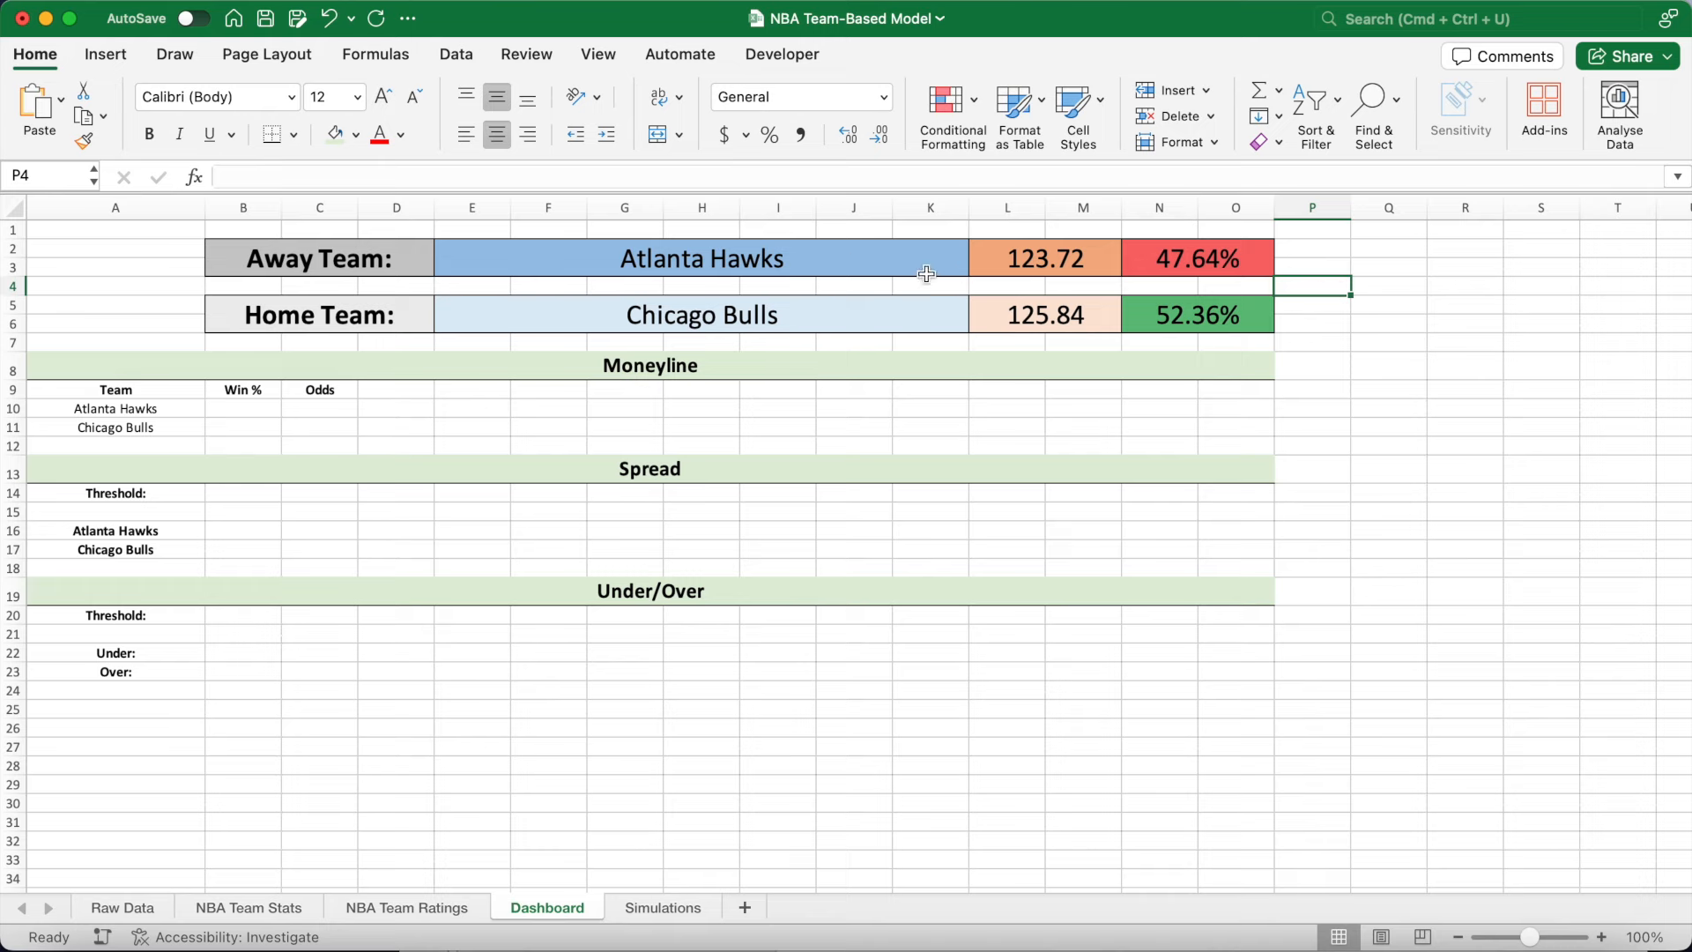
Change the matchup to Portland Trail Blazers as the away team and Houston Rockets as the home team.
{"action": "left_click", "coordinate": [841, 258]}
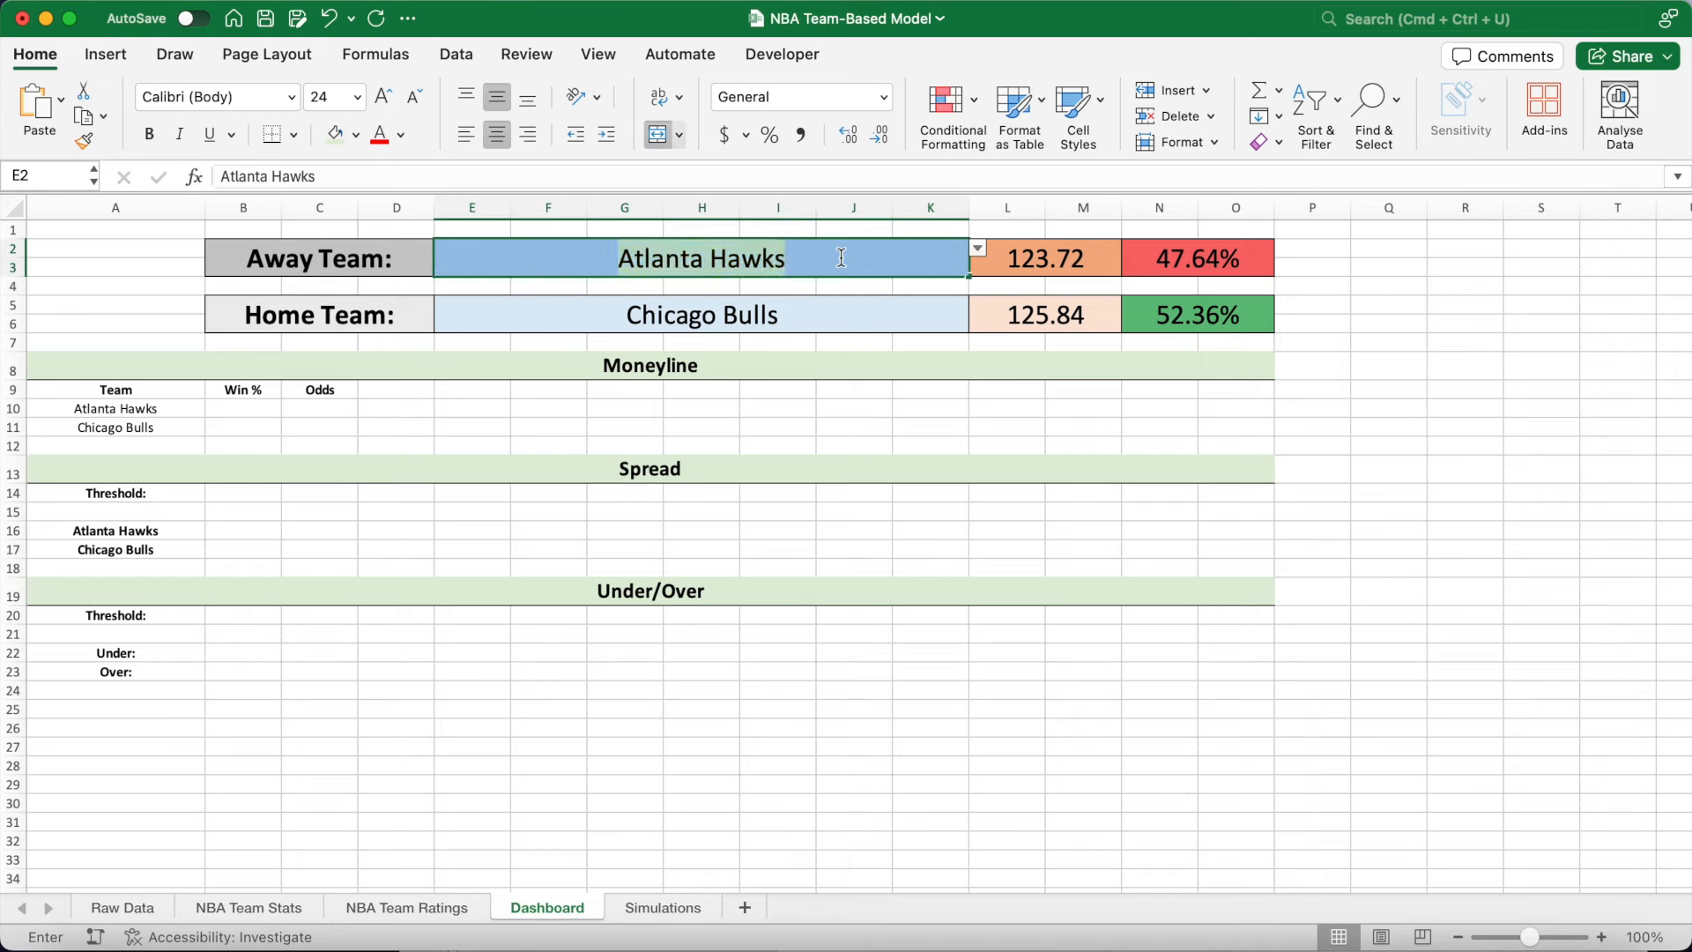
{"action": "type", "text": "Por"}
{"action": "key", "text": "Return"}
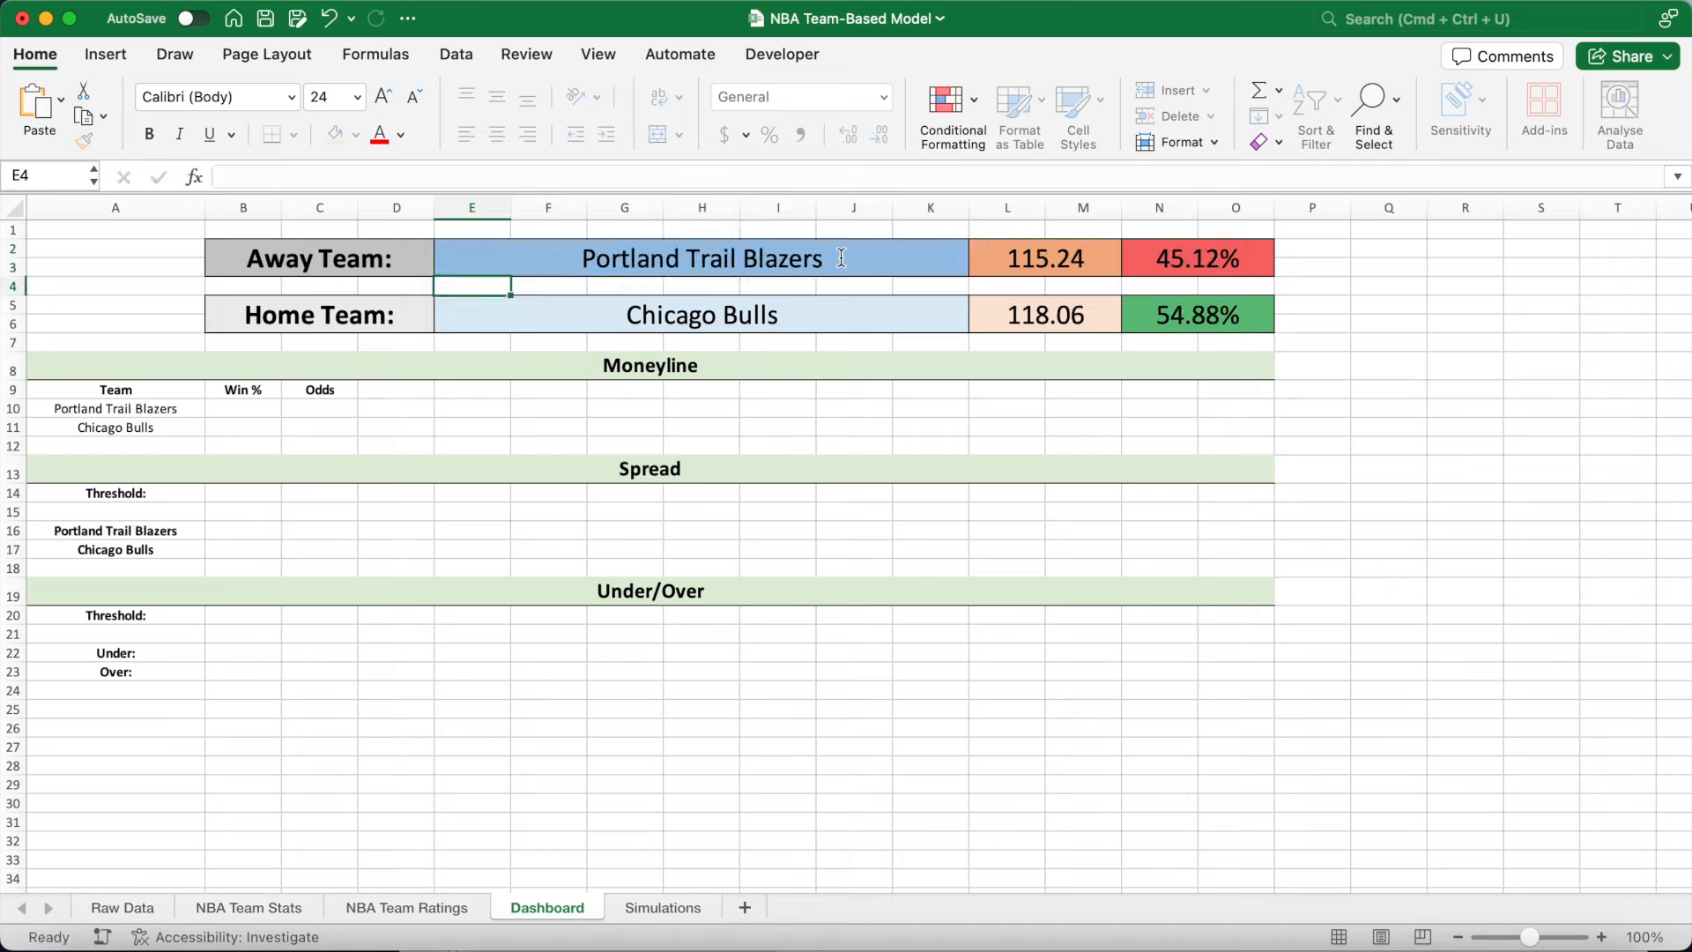
{"action": "key", "text": "Down"}
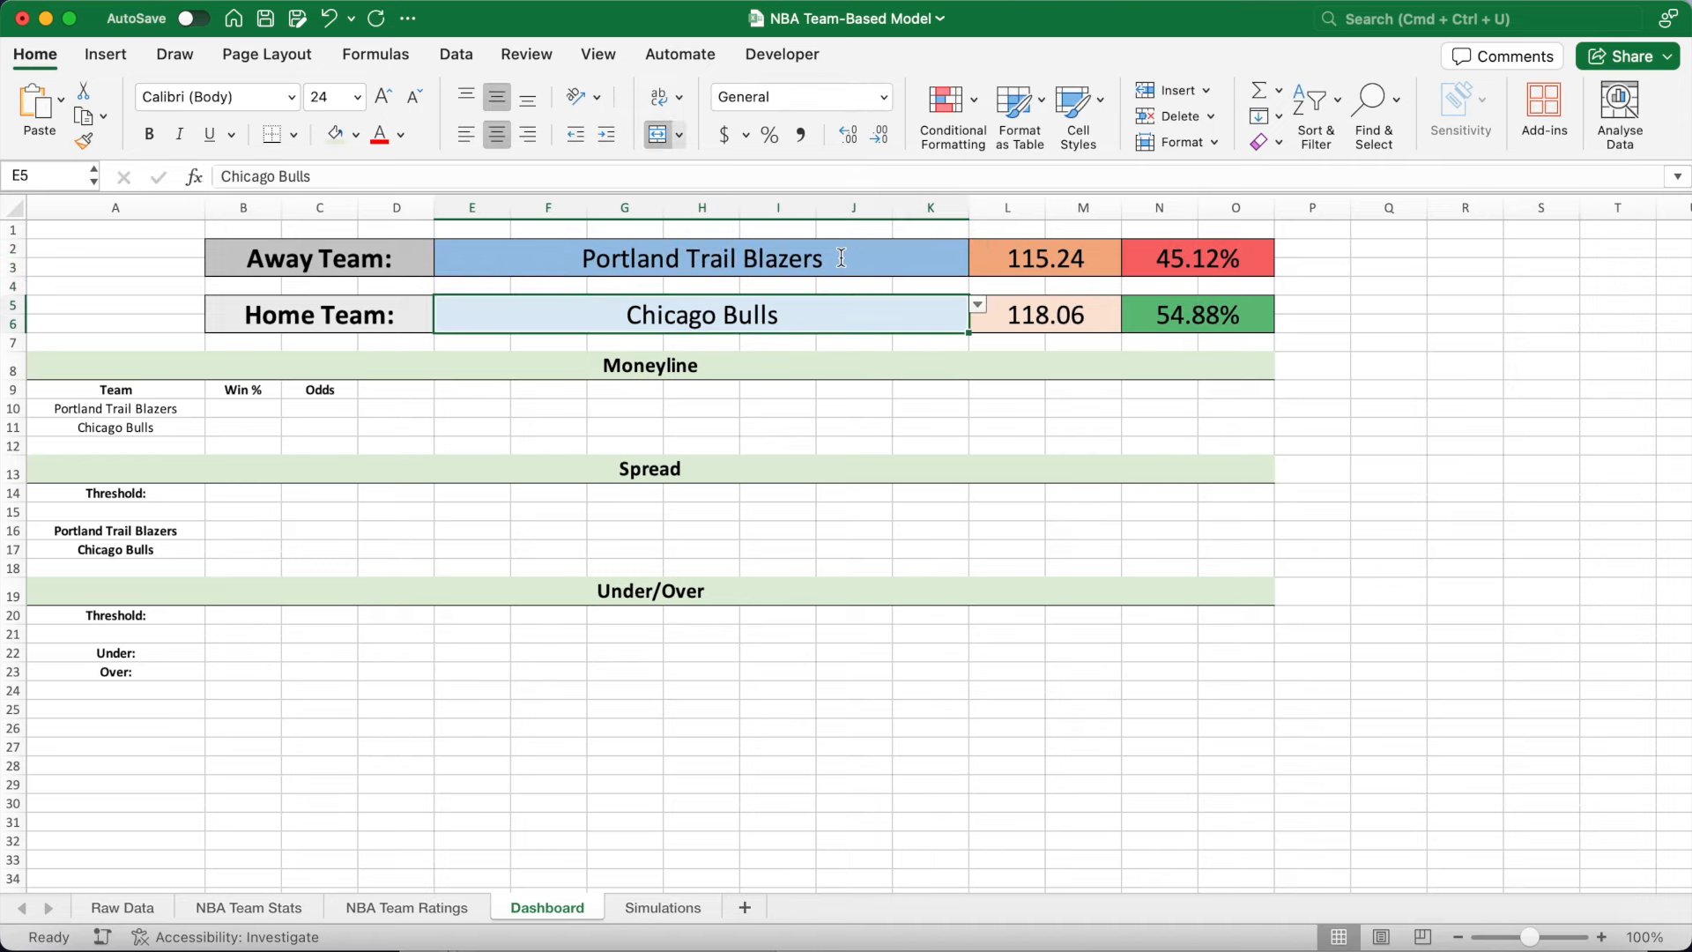
{"action": "type", "text": "Hou"}
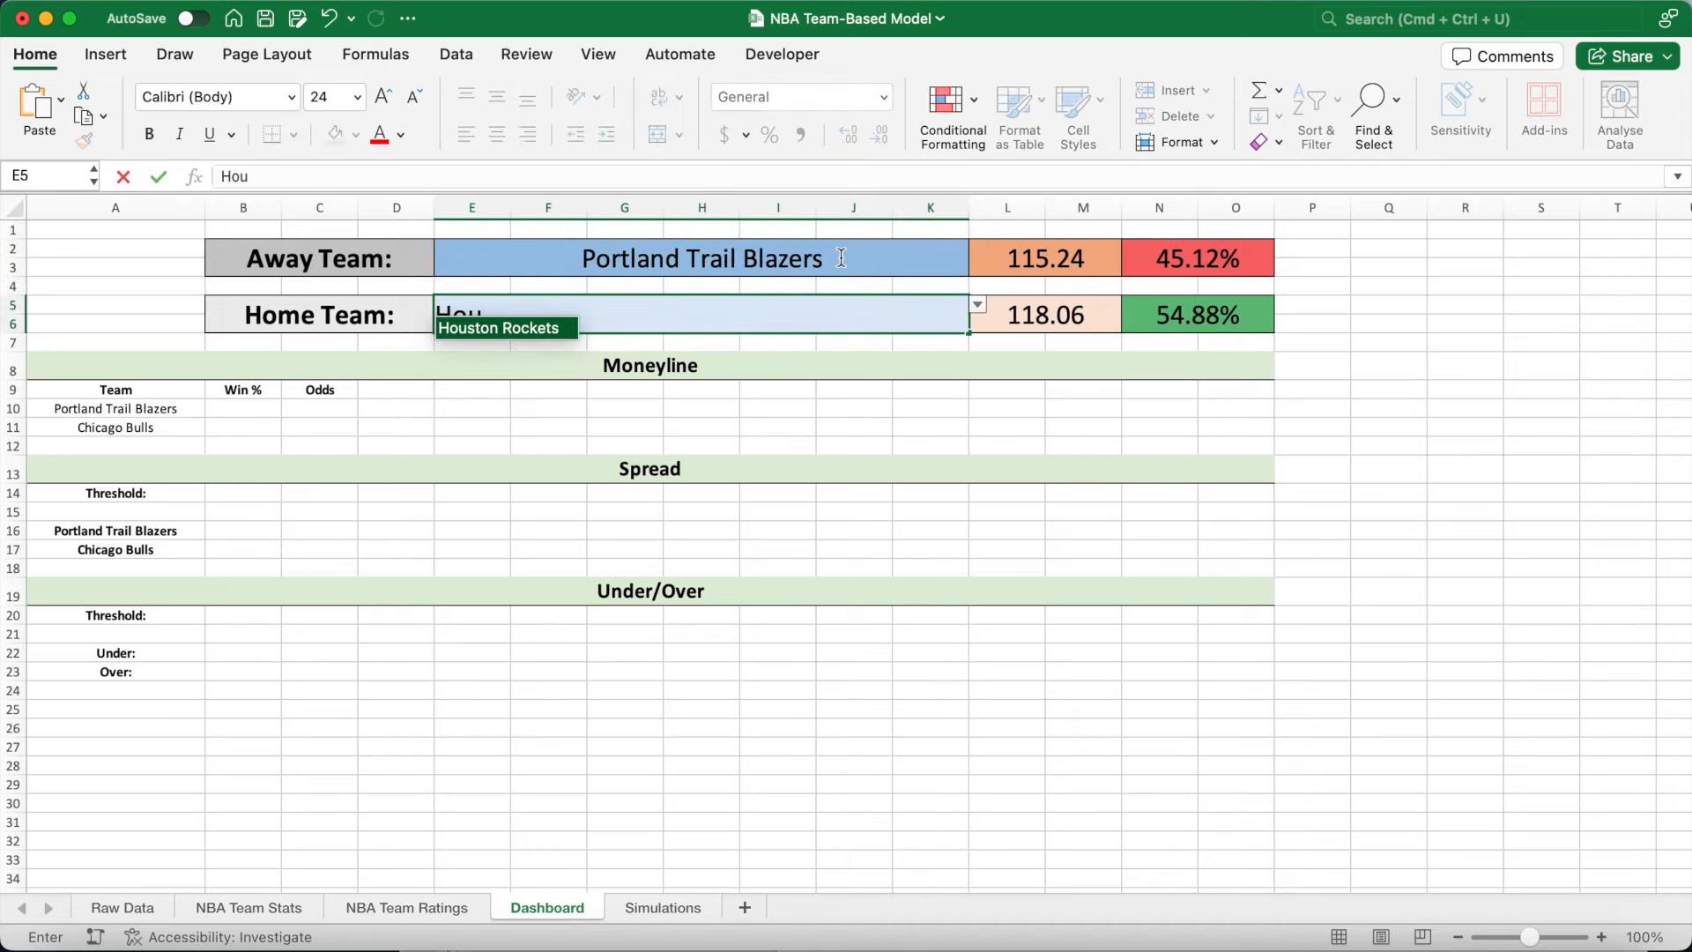
{"action": "key", "text": "Return"}
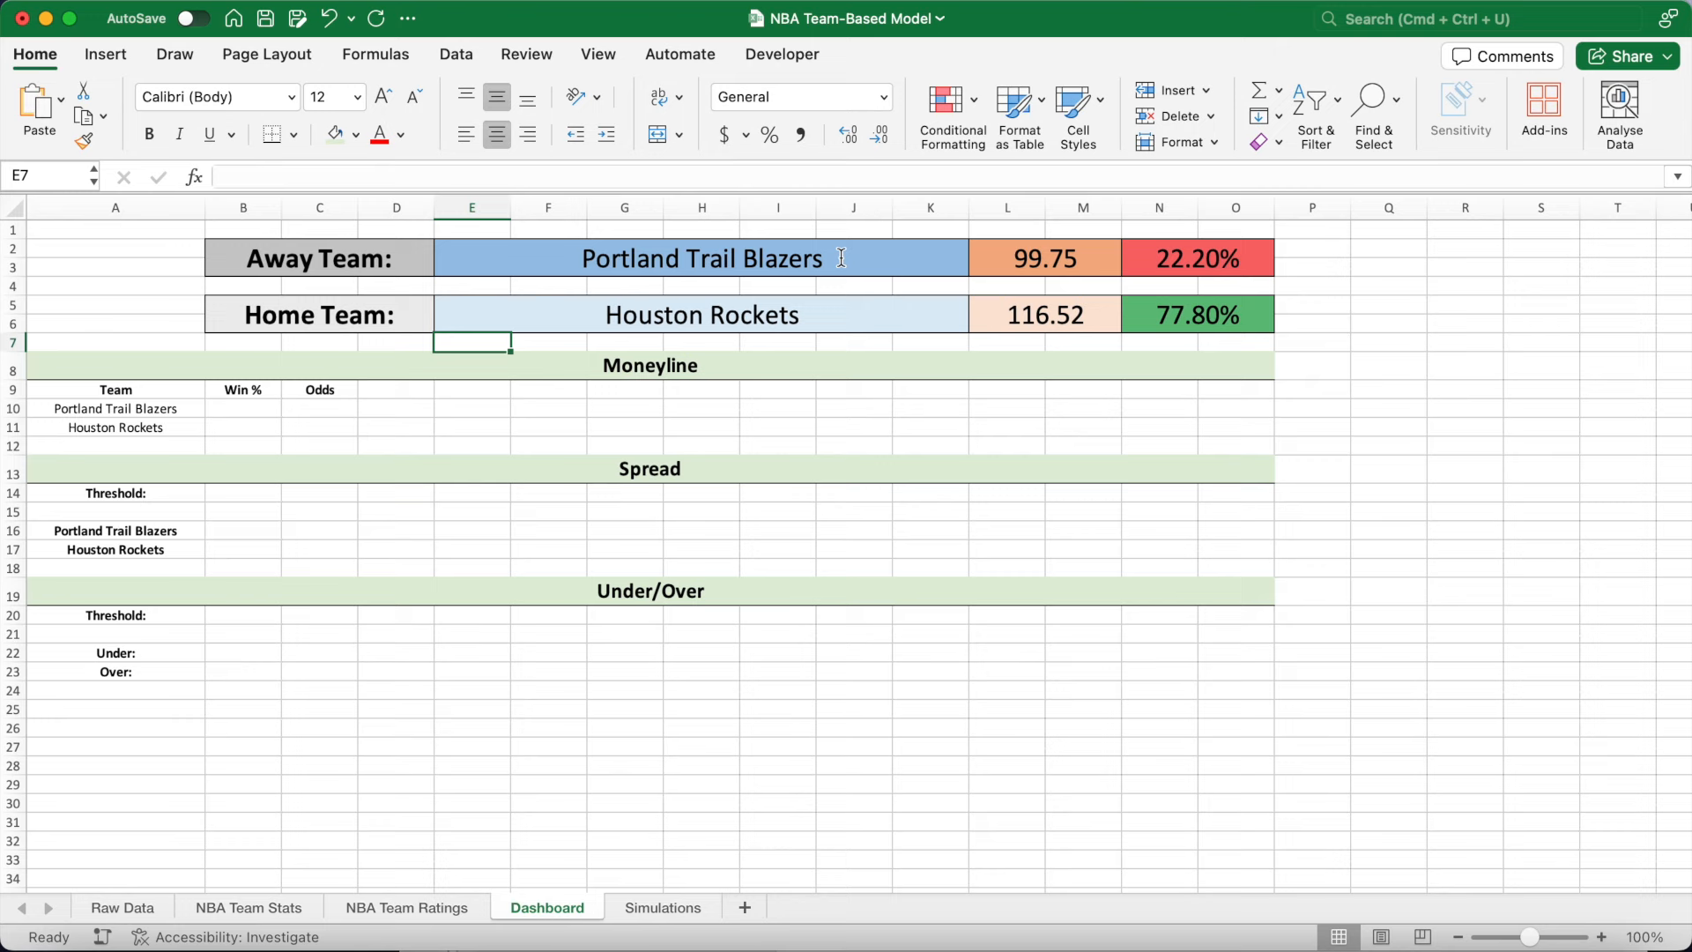
Link the Moneyline Win % cells to the matchup probabilities: =N2 in B10 for the away team and =N5 in B11 for the home team.
{"action": "left_click", "coordinate": [260, 408]}
{"action": "type", "text": "="}
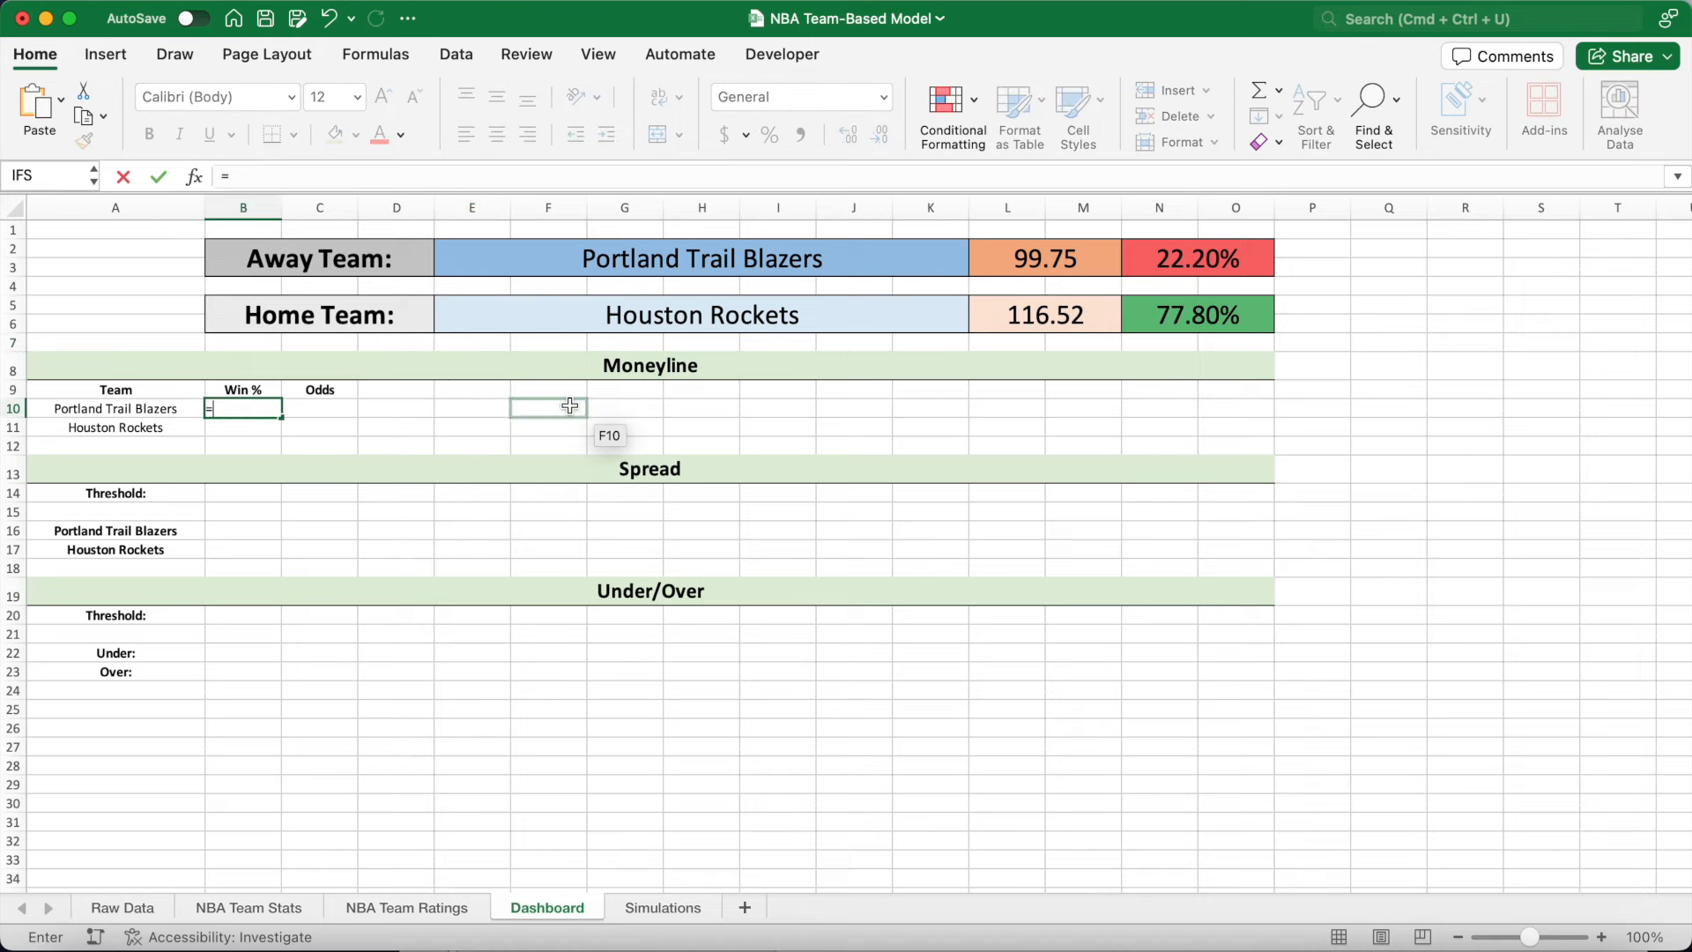
{"action": "left_click", "coordinate": [1139, 257]}
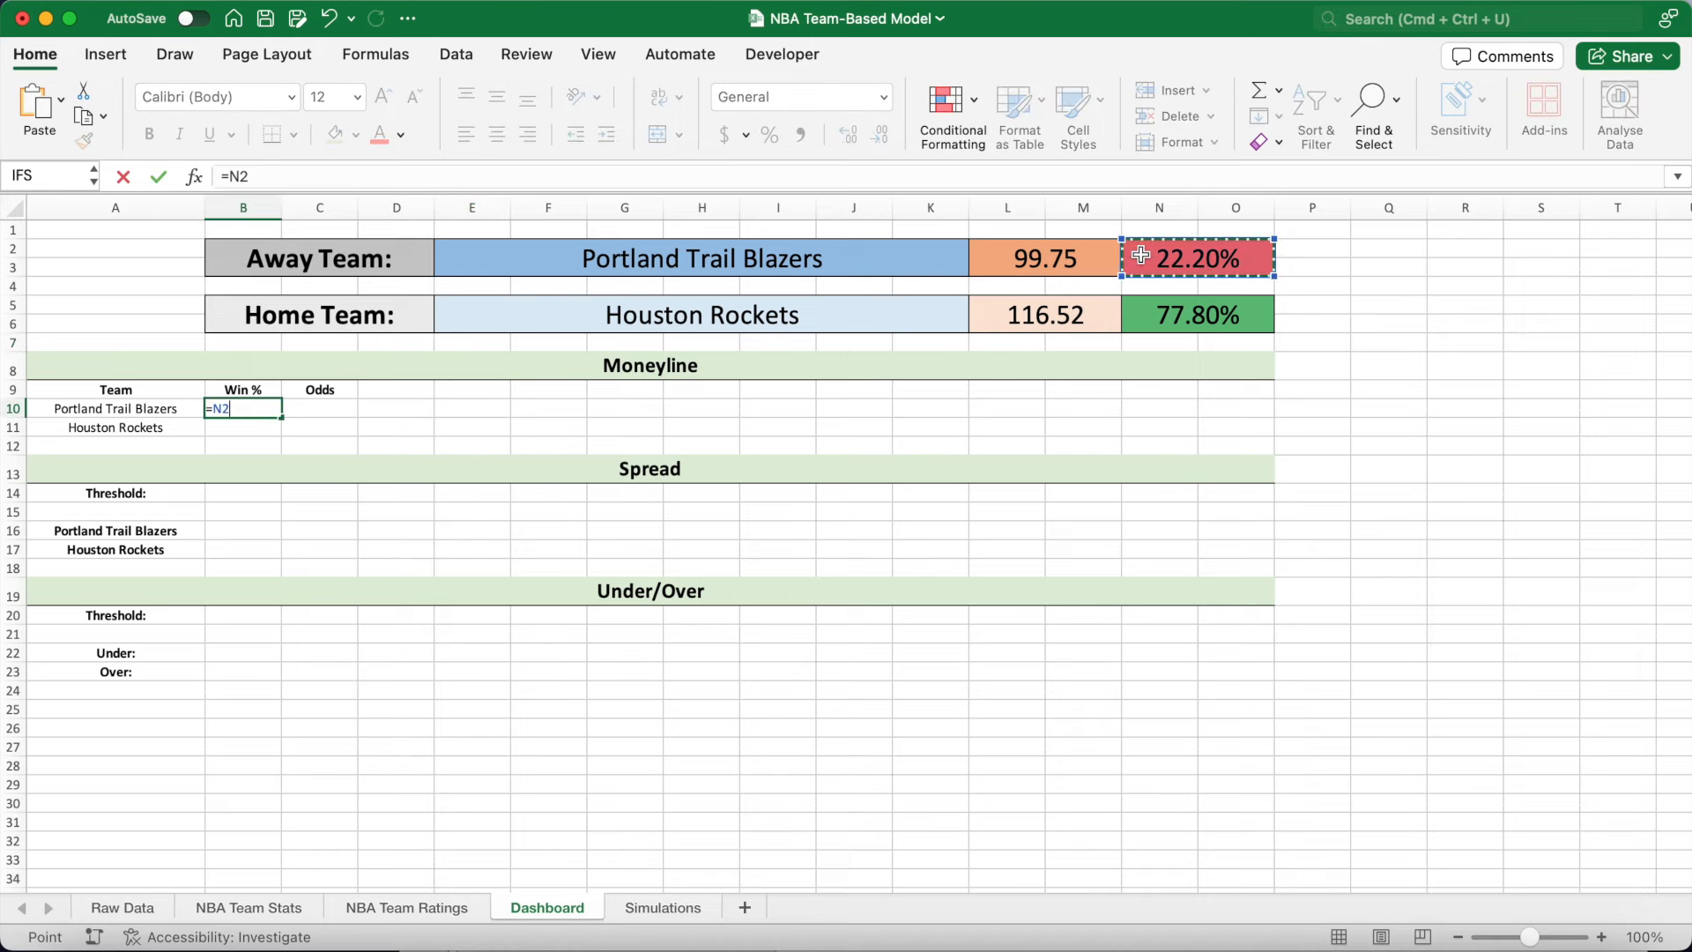
{"action": "key", "text": "Return"}
{"action": "type", "text": "="}
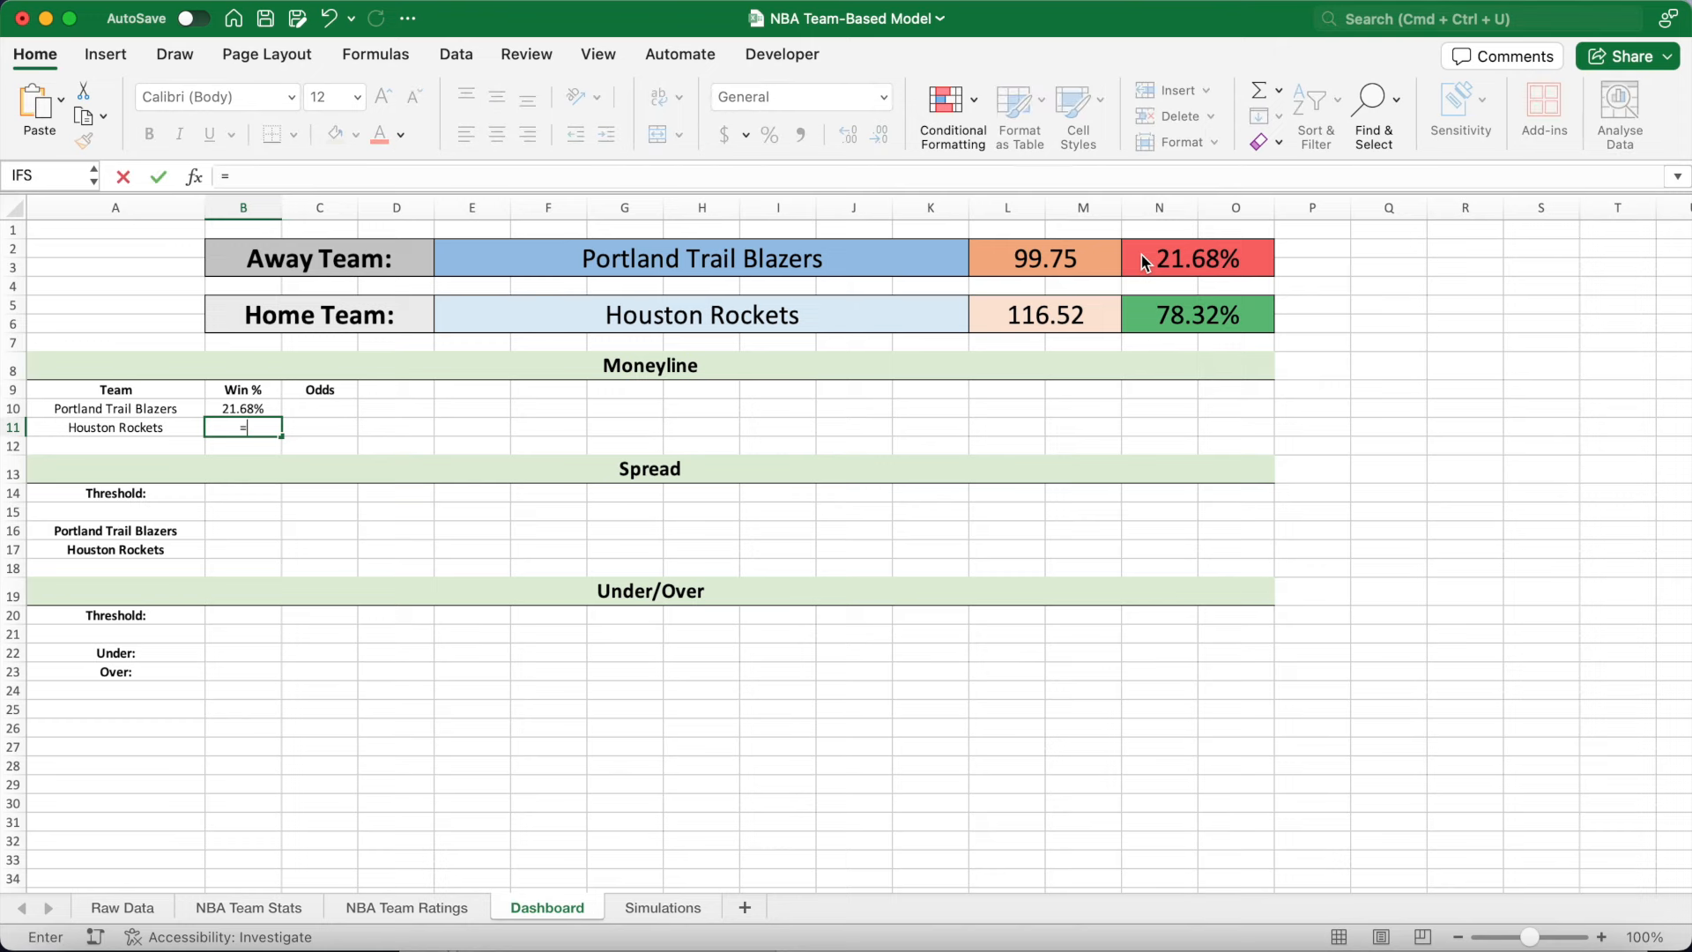
{"action": "left_click", "coordinate": [1151, 310]}
{"action": "key", "text": "Return"}
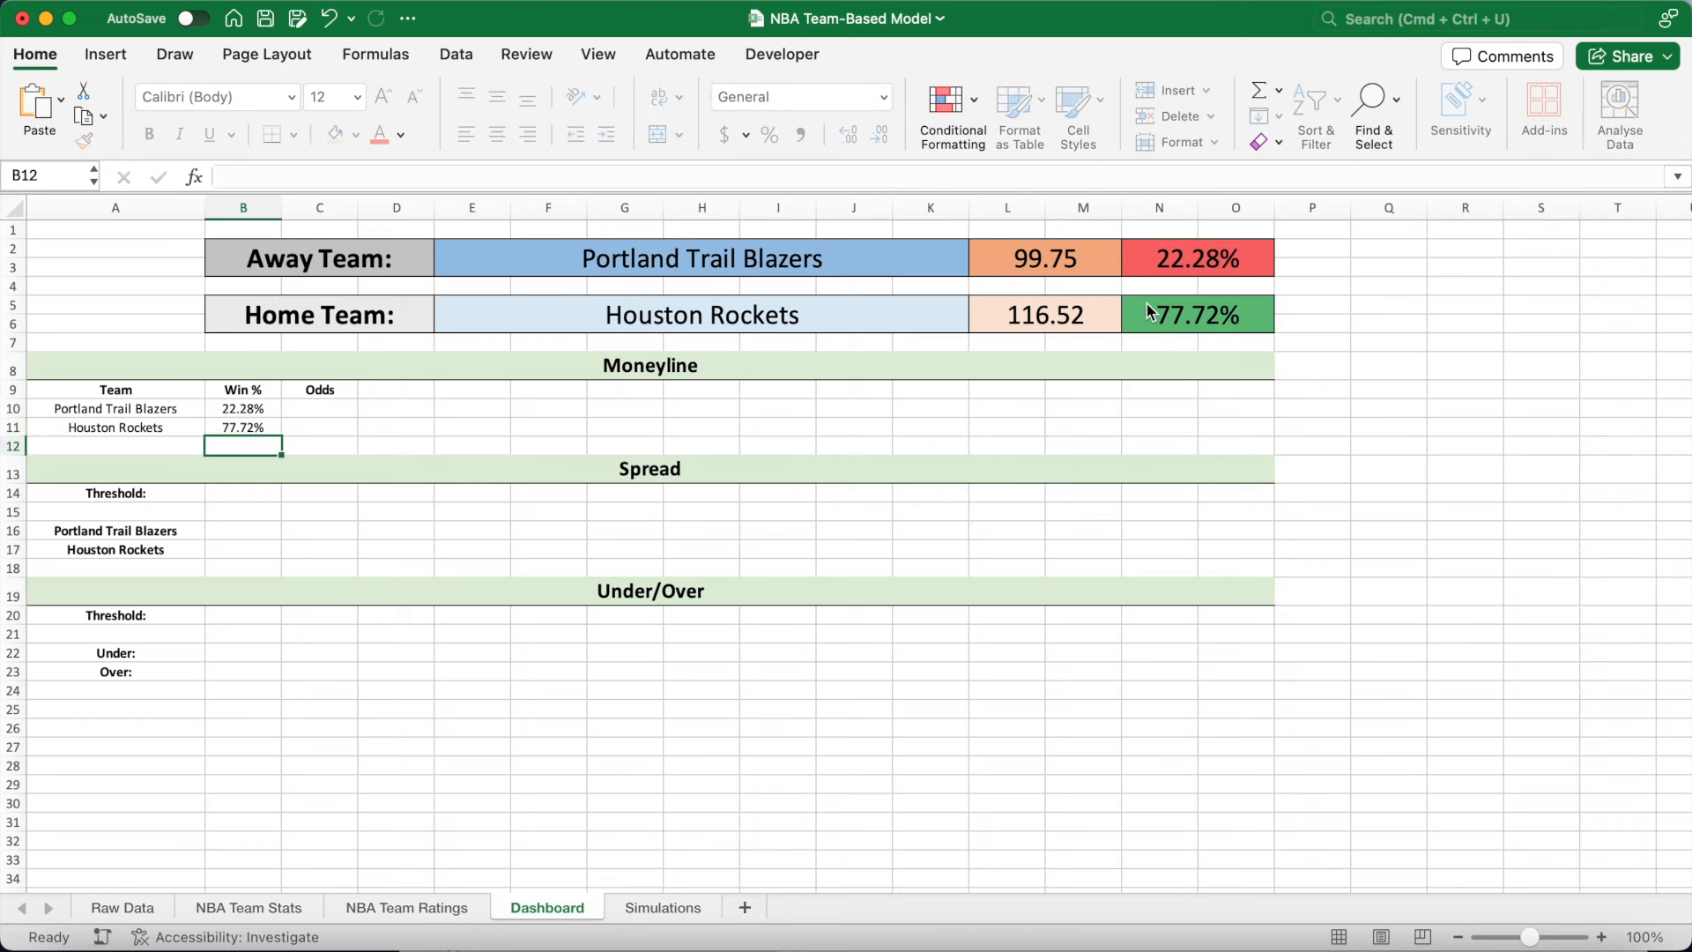
Create a bold "Odds:" label in merged cells Q2:R3 with font size 24 and a grey fill.
{"action": "left_click_drag", "start_coordinate": [325, 408], "coordinate": [329, 425]}
{"action": "left_click", "coordinate": [326, 408]}
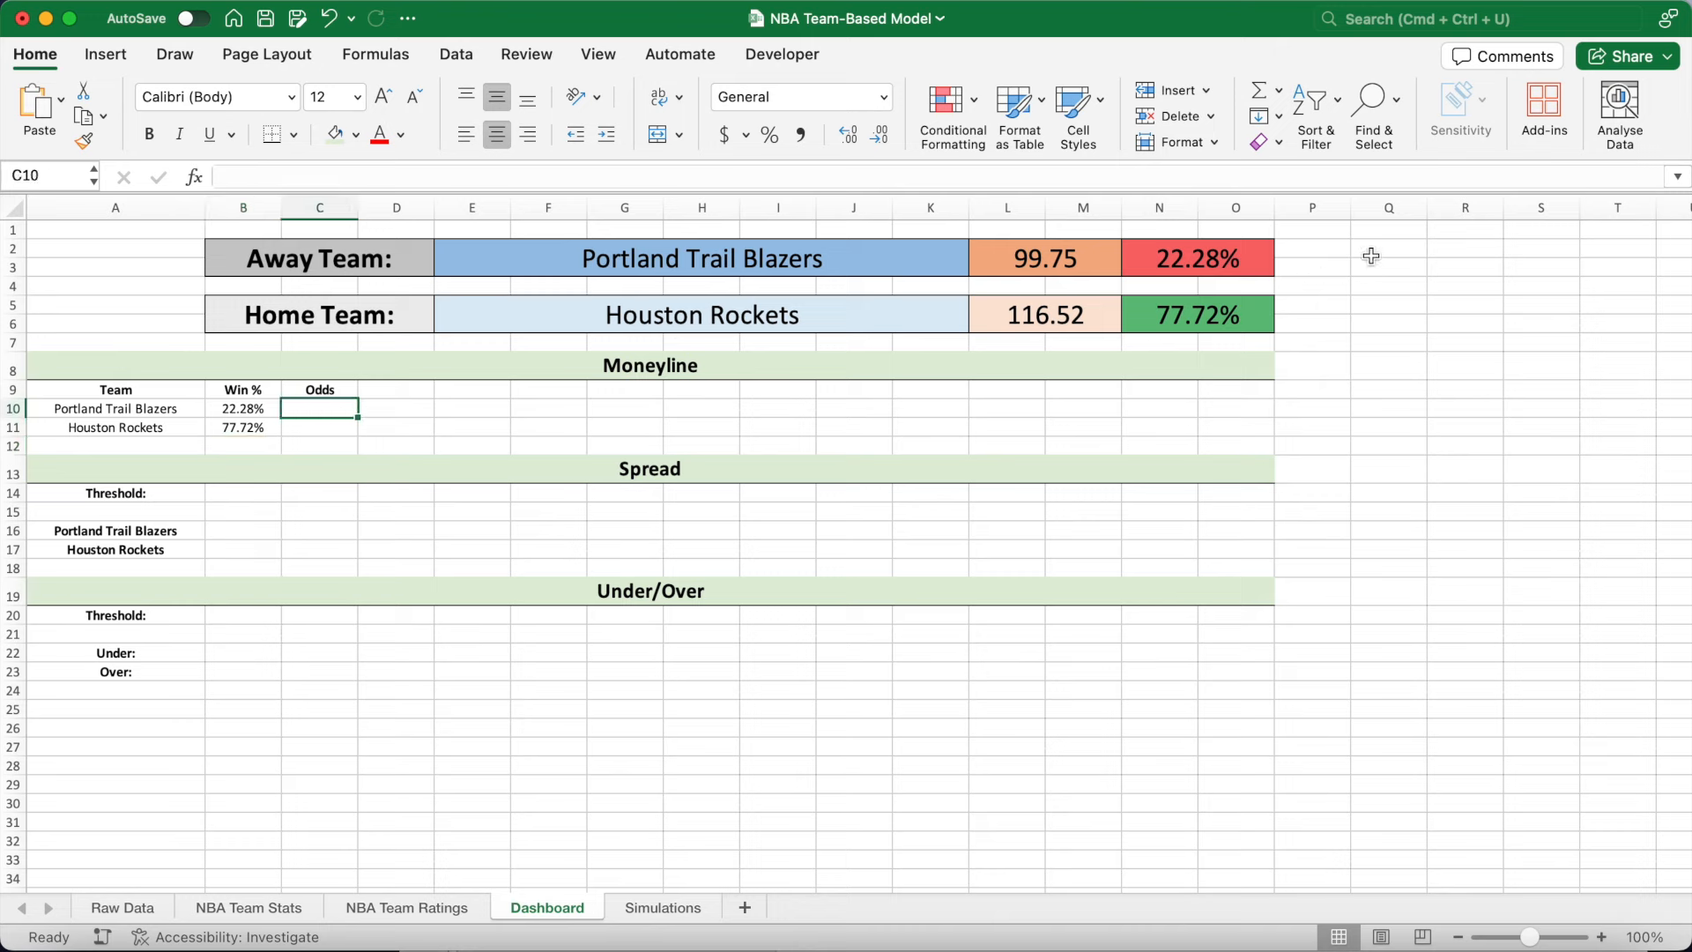
{"action": "left_click_drag", "start_coordinate": [1371, 249], "coordinate": [1455, 268]}
{"action": "left_click", "coordinate": [657, 134]}
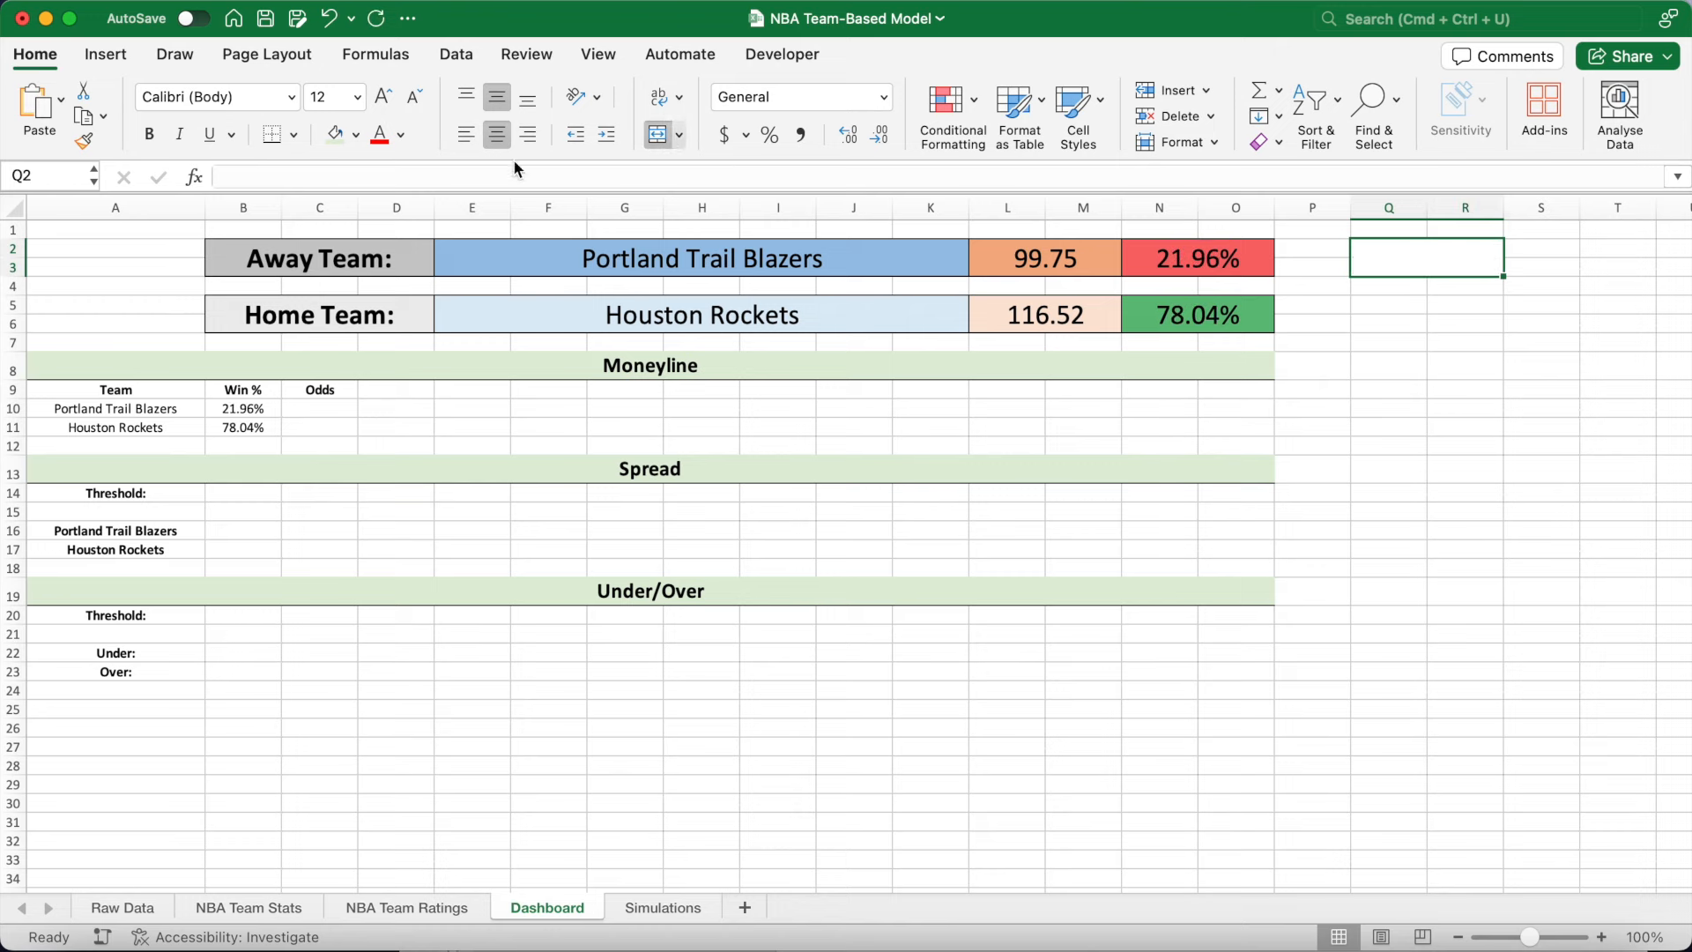
{"action": "left_click", "coordinate": [357, 97]}
{"action": "left_click", "coordinate": [343, 393]}
{"action": "left_click", "coordinate": [357, 136]}
{"action": "left_click", "coordinate": [469, 300]}
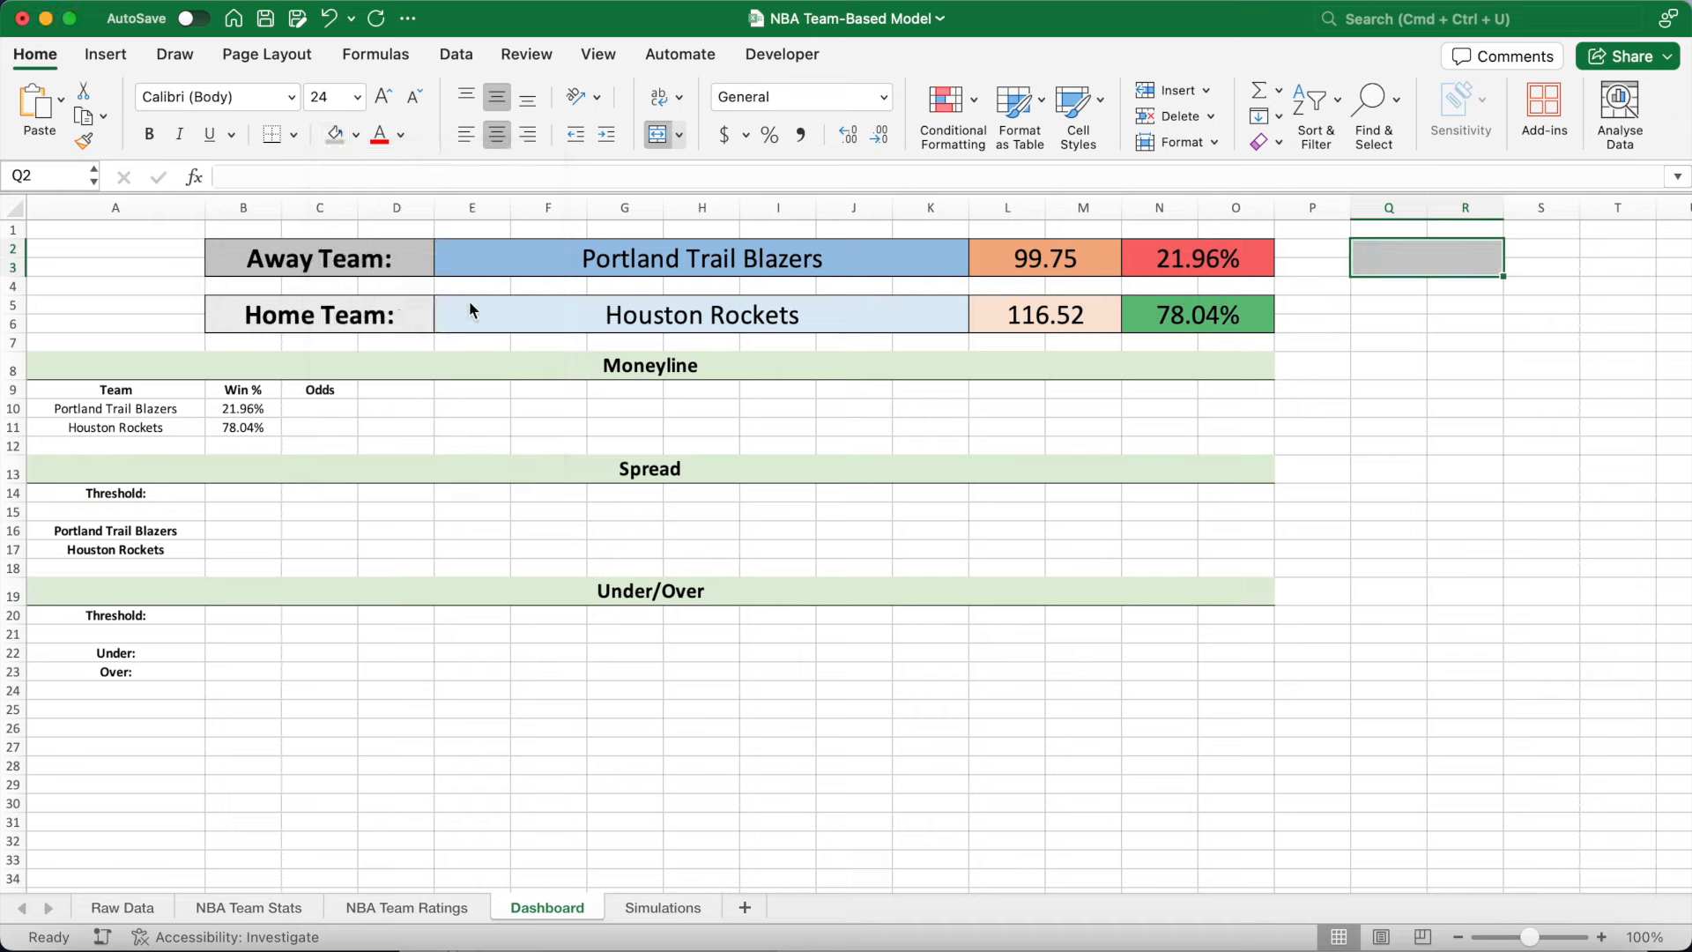
{"action": "type", "text": "Odds:"}
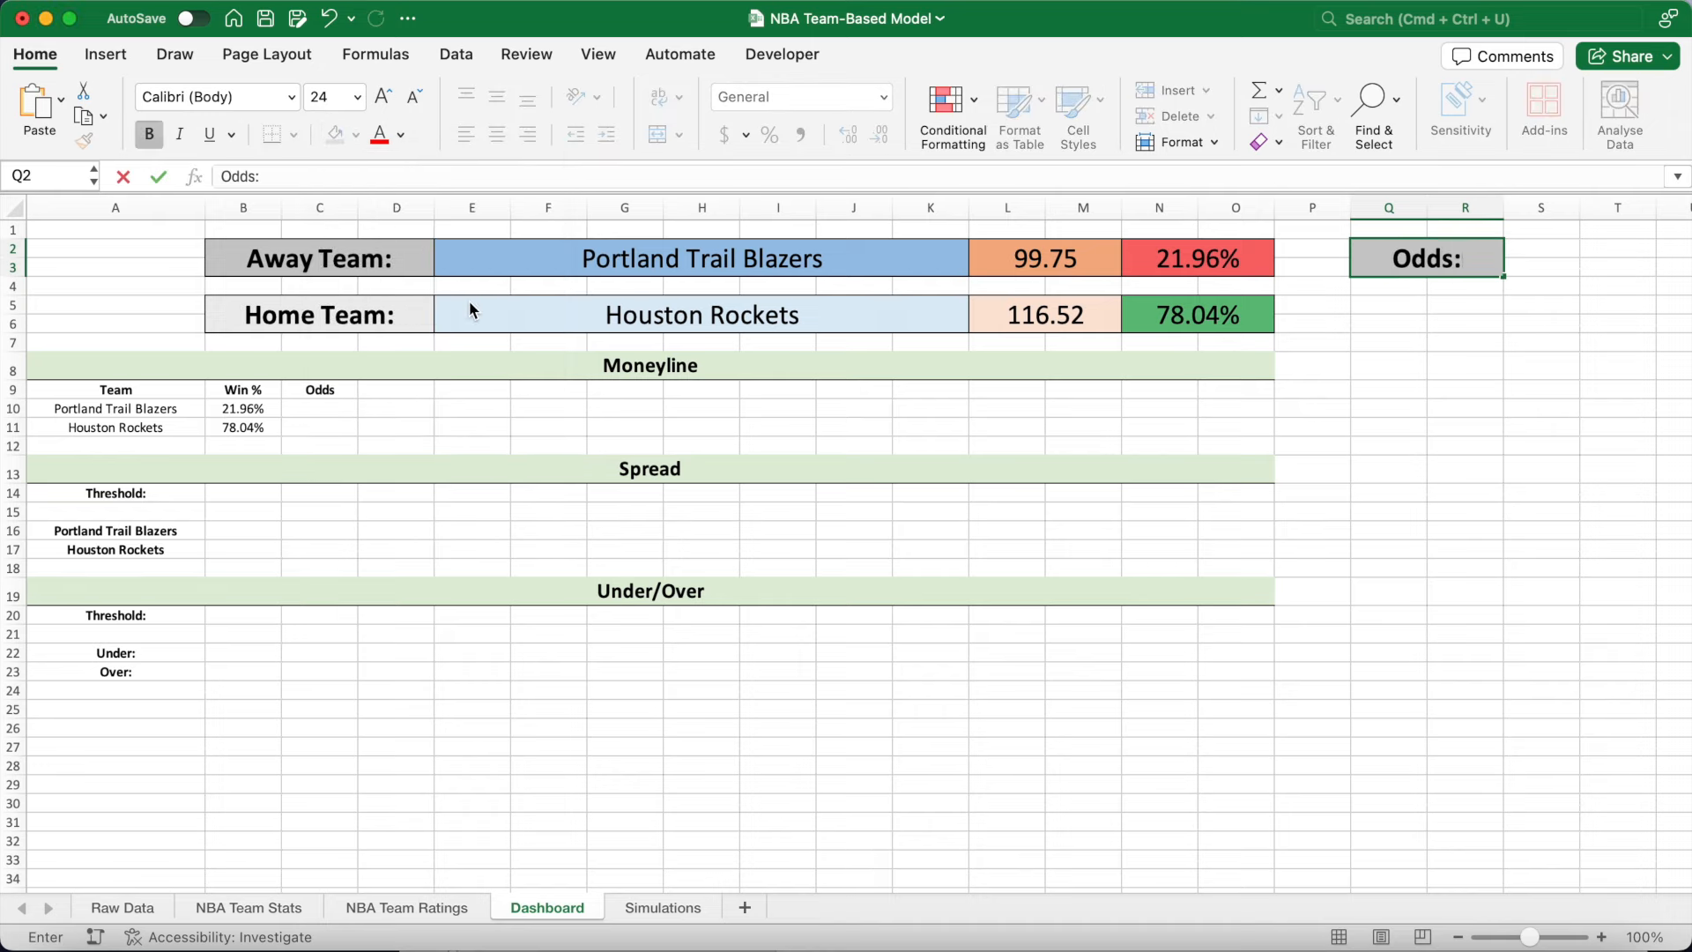
{"action": "key", "text": "Tab"}
Copy the Odds label's formatting to S2:T3, give that cell a lighter grey fill and clear its text.
{"action": "left_click", "coordinate": [1421, 258]}
{"action": "key", "text": "super+c"}
{"action": "left_click", "coordinate": [1560, 258]}
{"action": "key", "text": "super+v"}
{"action": "left_click", "coordinate": [356, 134]}
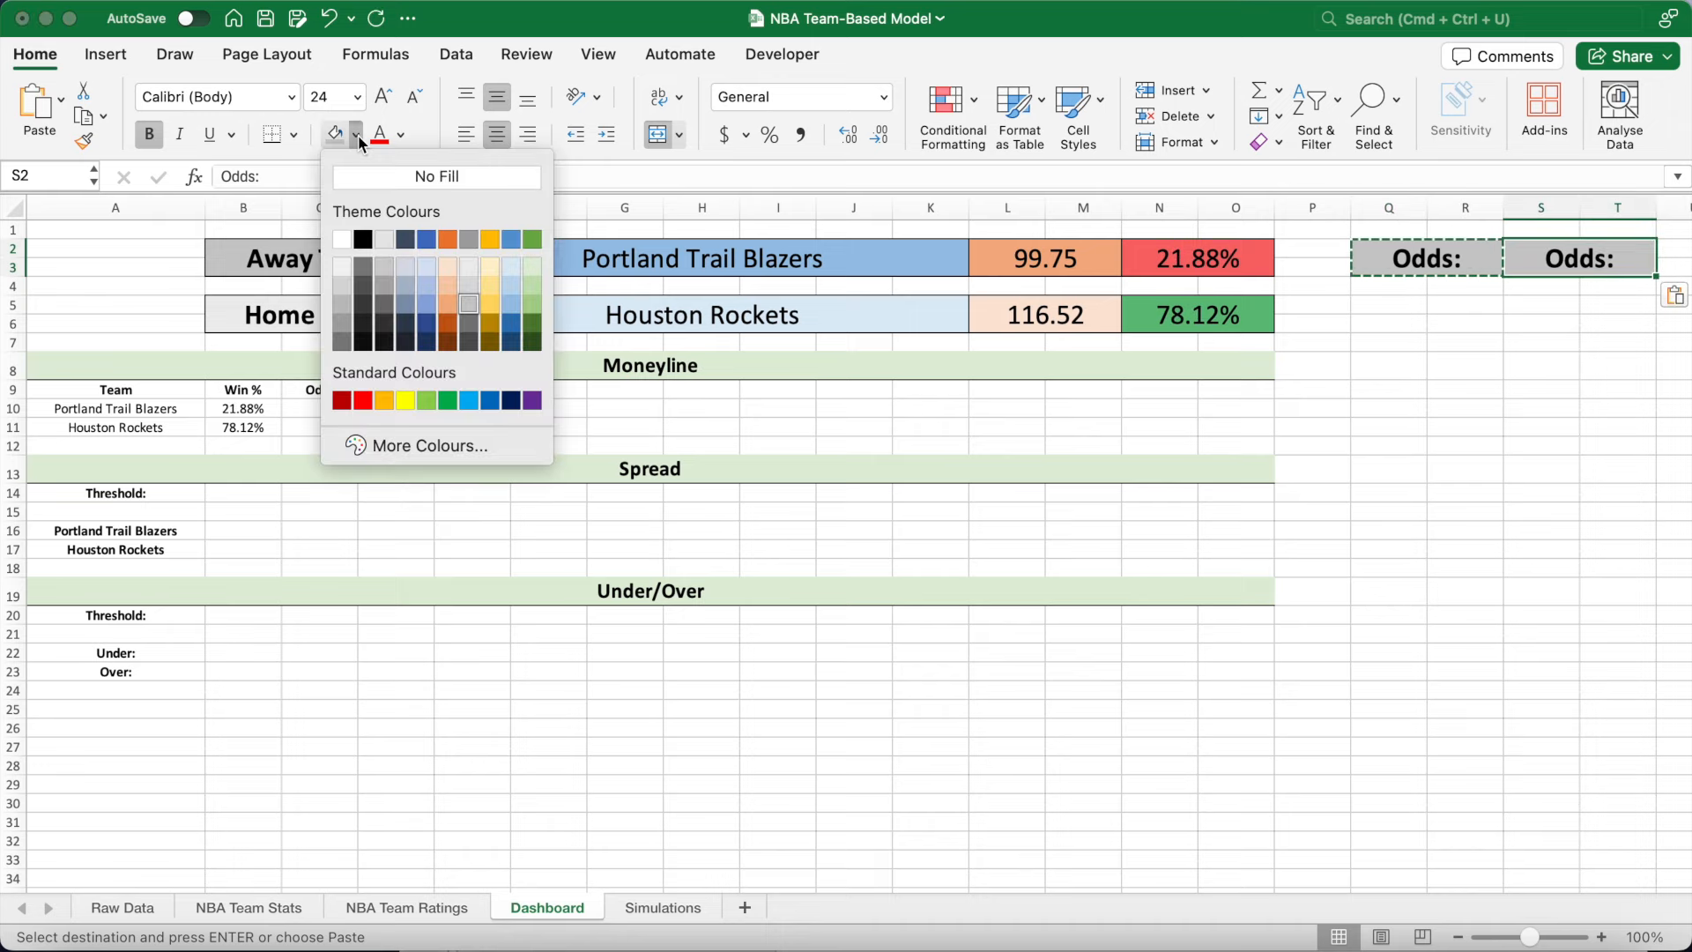
{"action": "left_click", "coordinate": [530, 261]}
{"action": "key", "text": "Delete"}
Add borders to the Odds label and the empty cell beside it, Q2:T3.
{"action": "left_click_drag", "start_coordinate": [1427, 258], "coordinate": [1551, 257]}
{"action": "left_click", "coordinate": [293, 134]}
{"action": "left_click", "coordinate": [348, 351]}
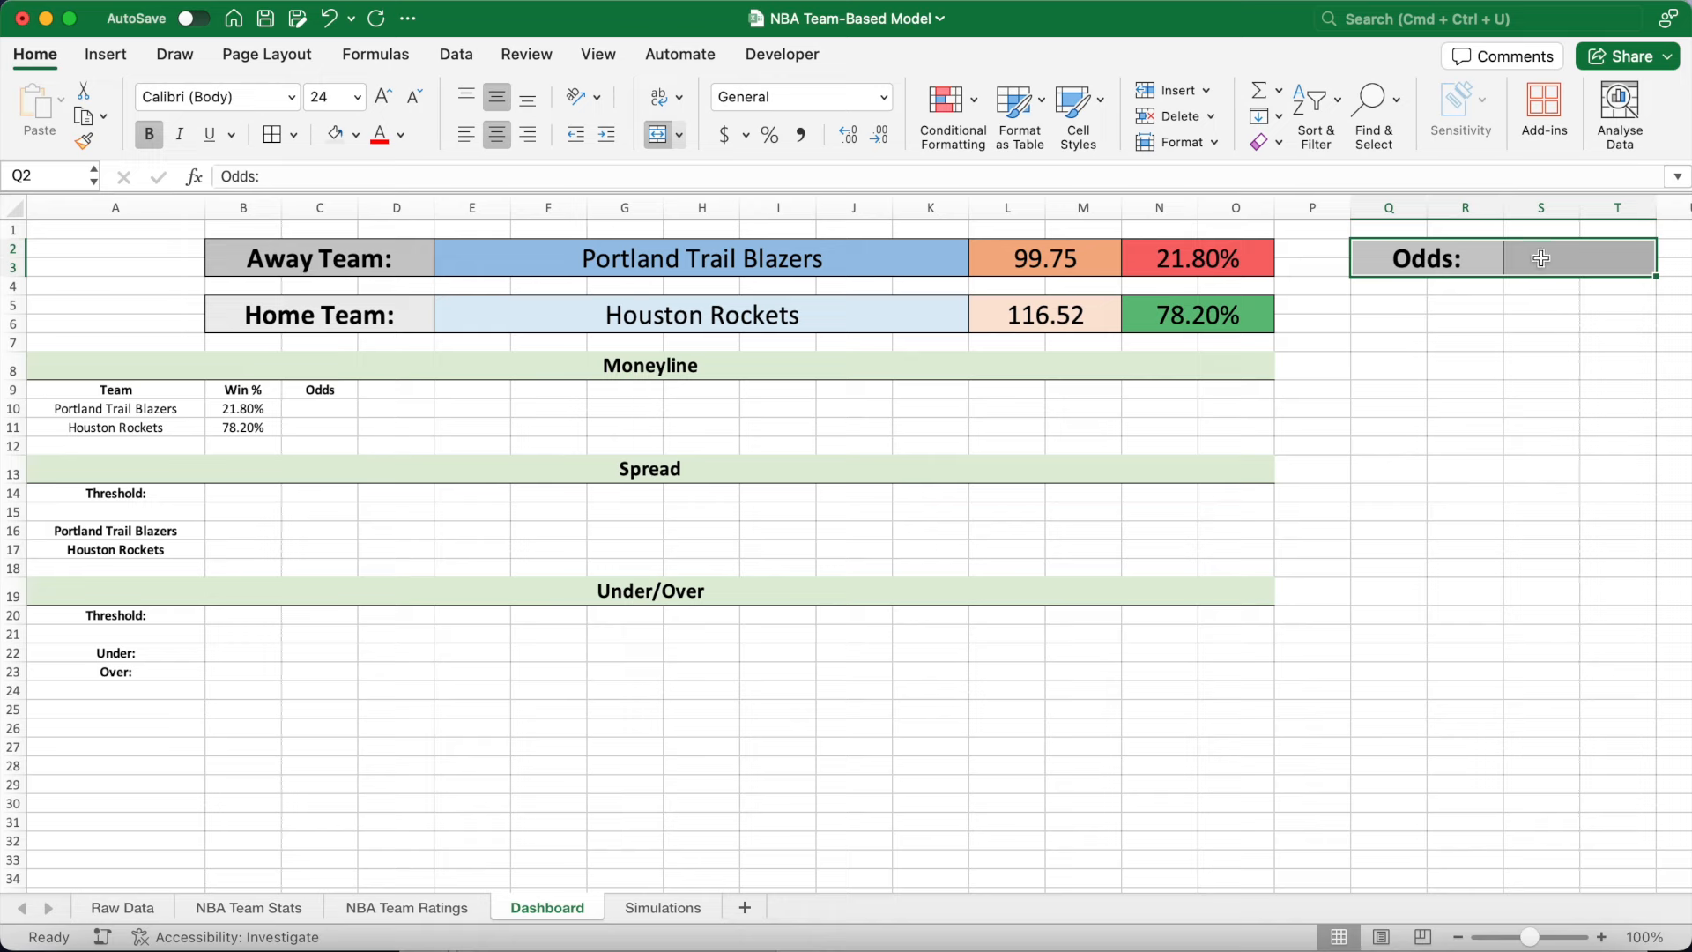
Apply list data validation to S2 with the source American,Decimal.
{"action": "left_click", "coordinate": [1540, 258]}
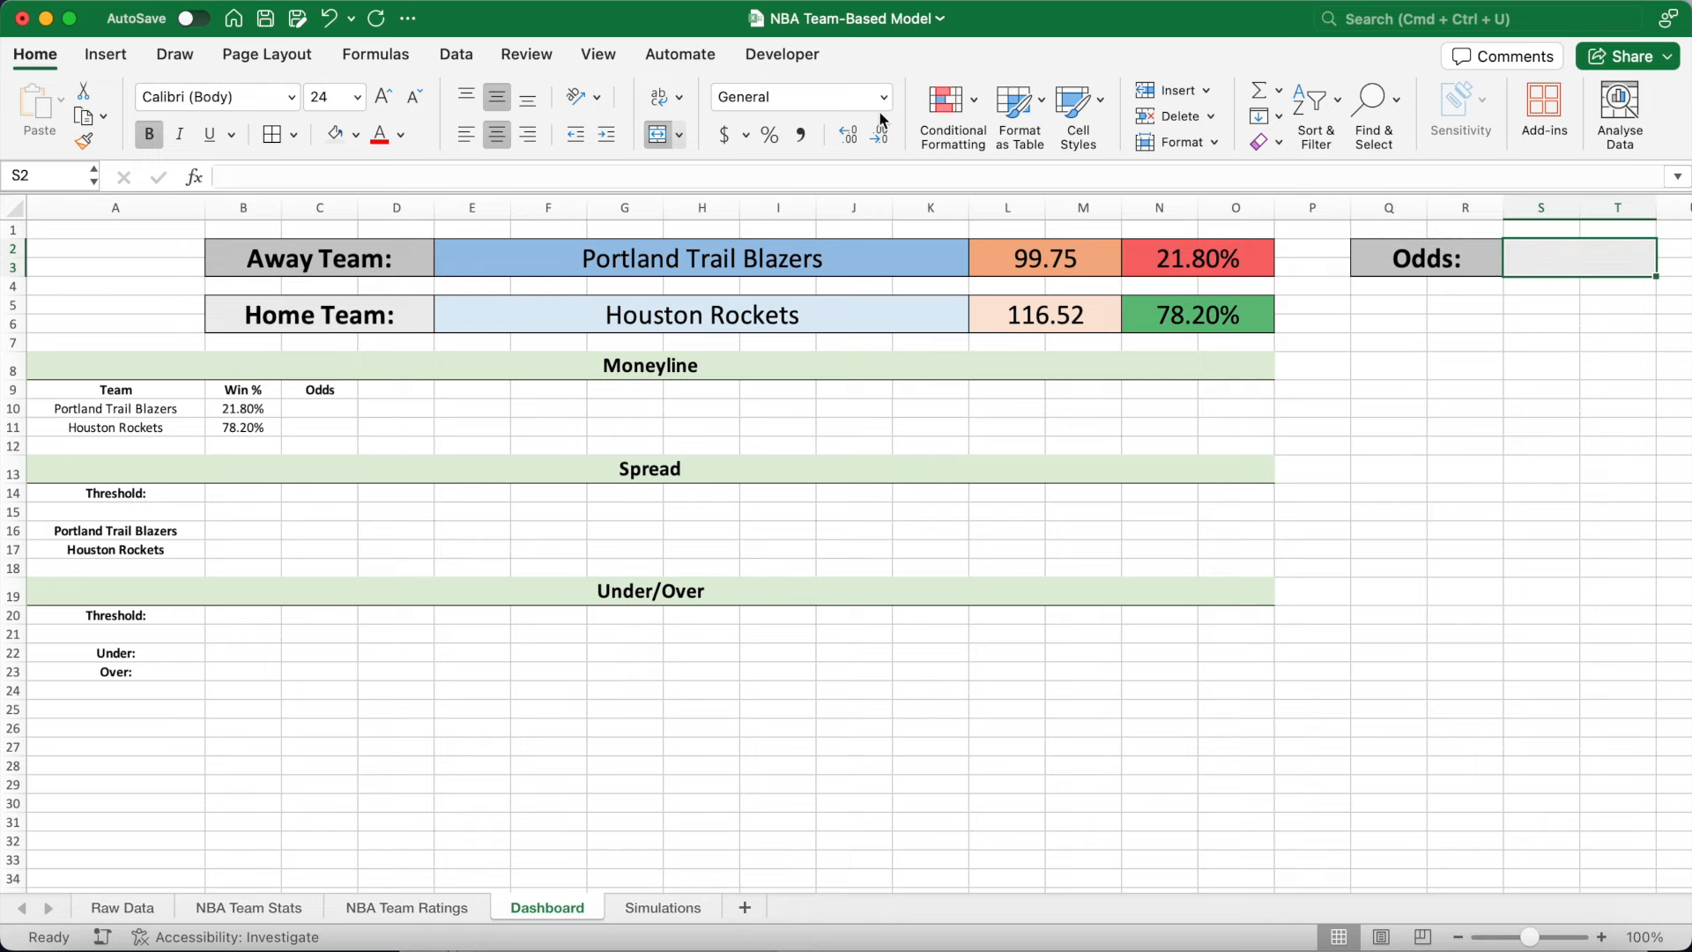
{"action": "left_click", "coordinate": [456, 58]}
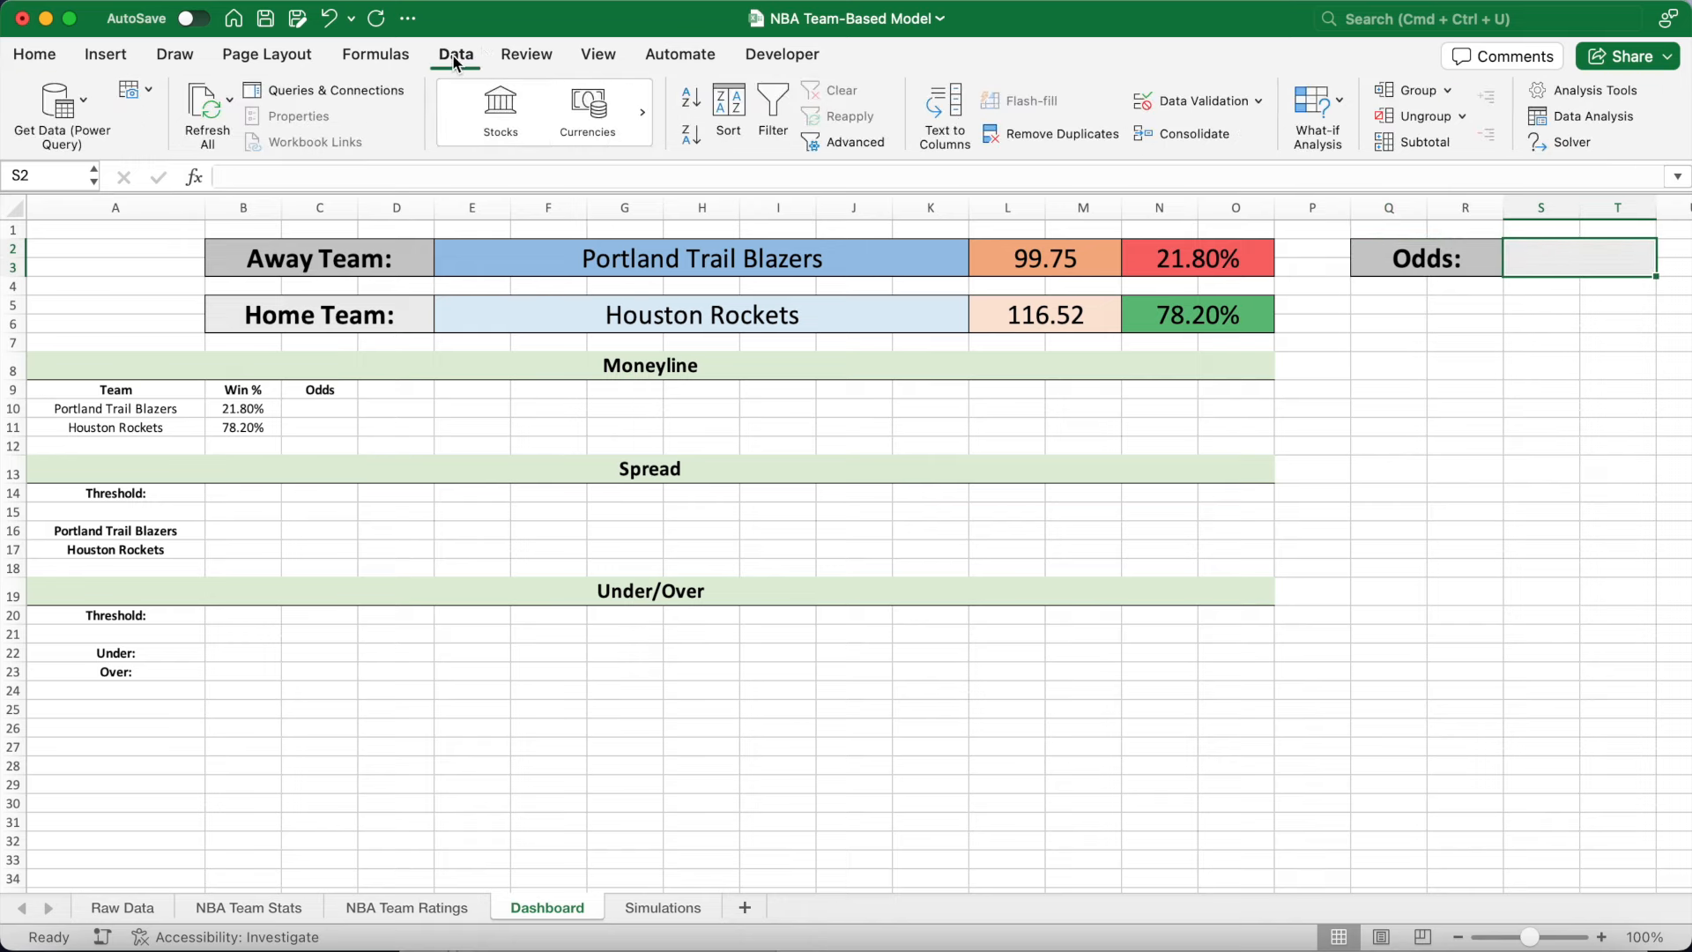
{"action": "left_click", "coordinate": [1215, 104]}
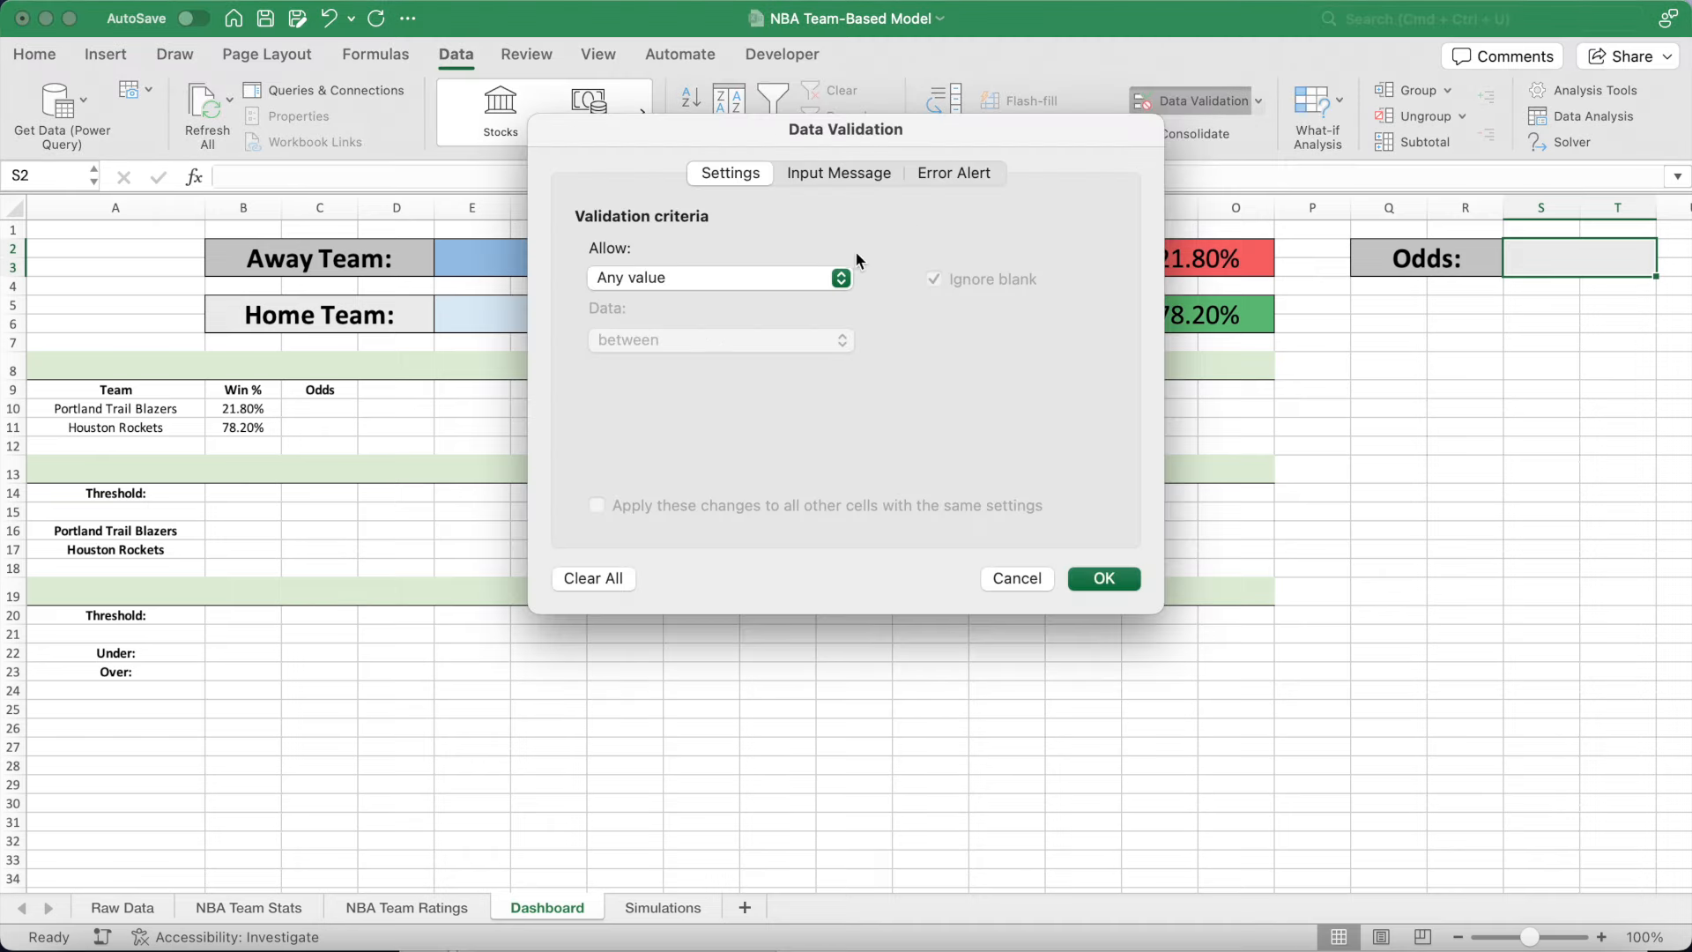
{"action": "left_click", "coordinate": [798, 280]}
{"action": "left_click", "coordinate": [781, 348]}
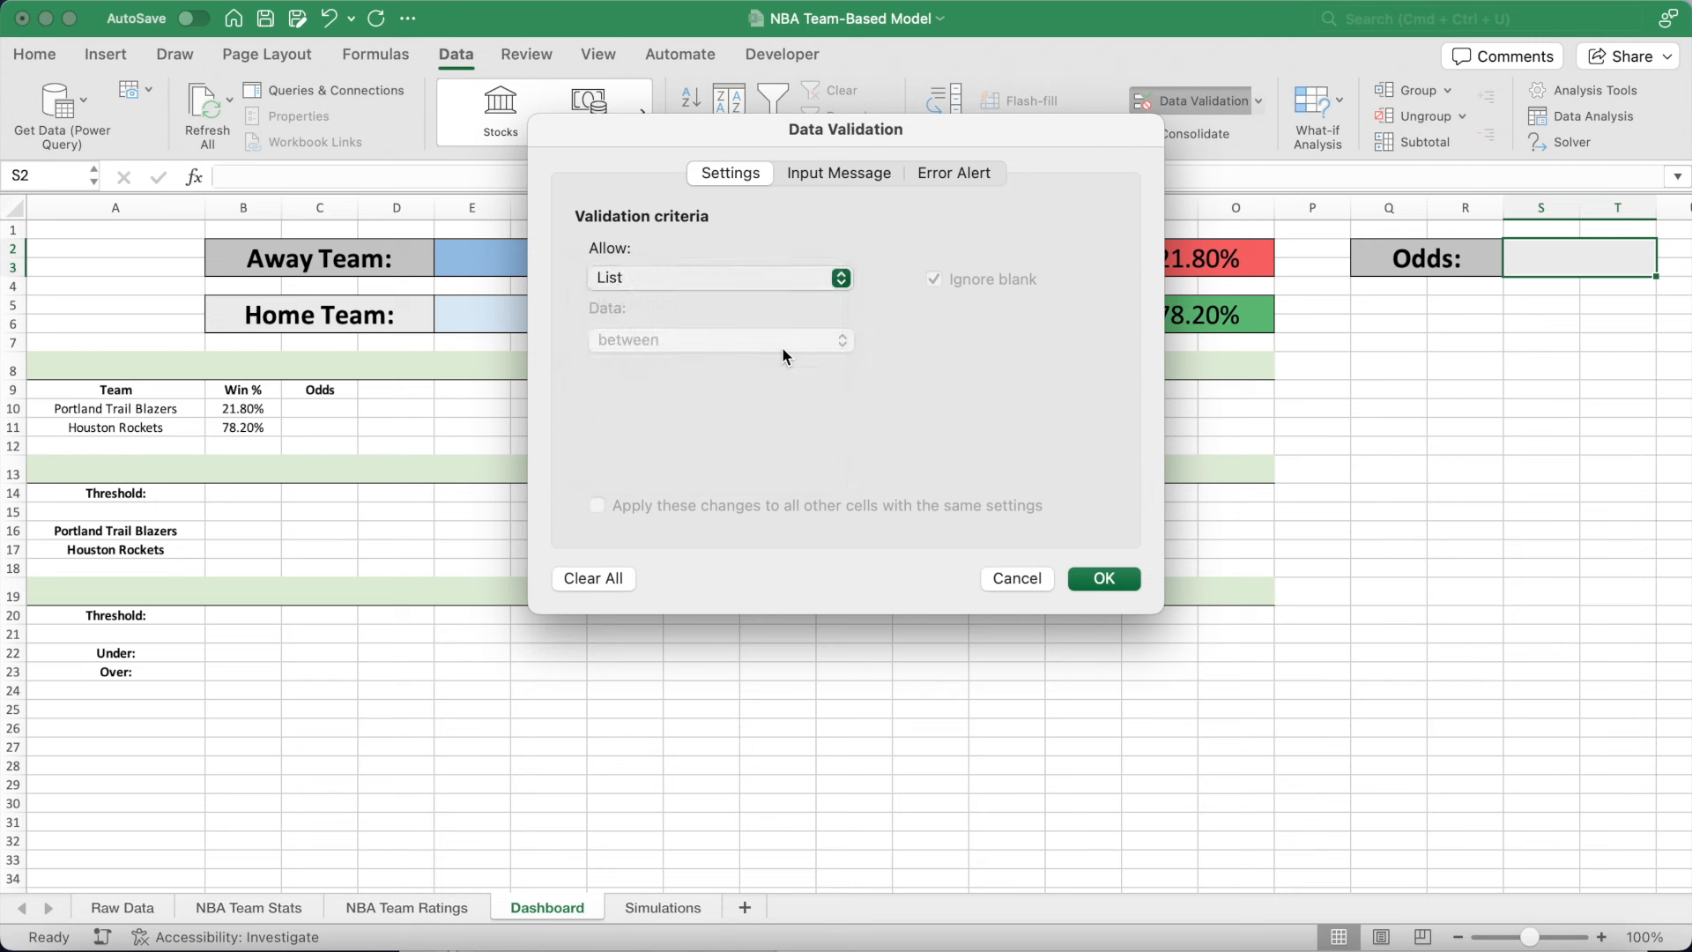
{"action": "left_click", "coordinate": [751, 406]}
{"action": "type", "text": "American,"}
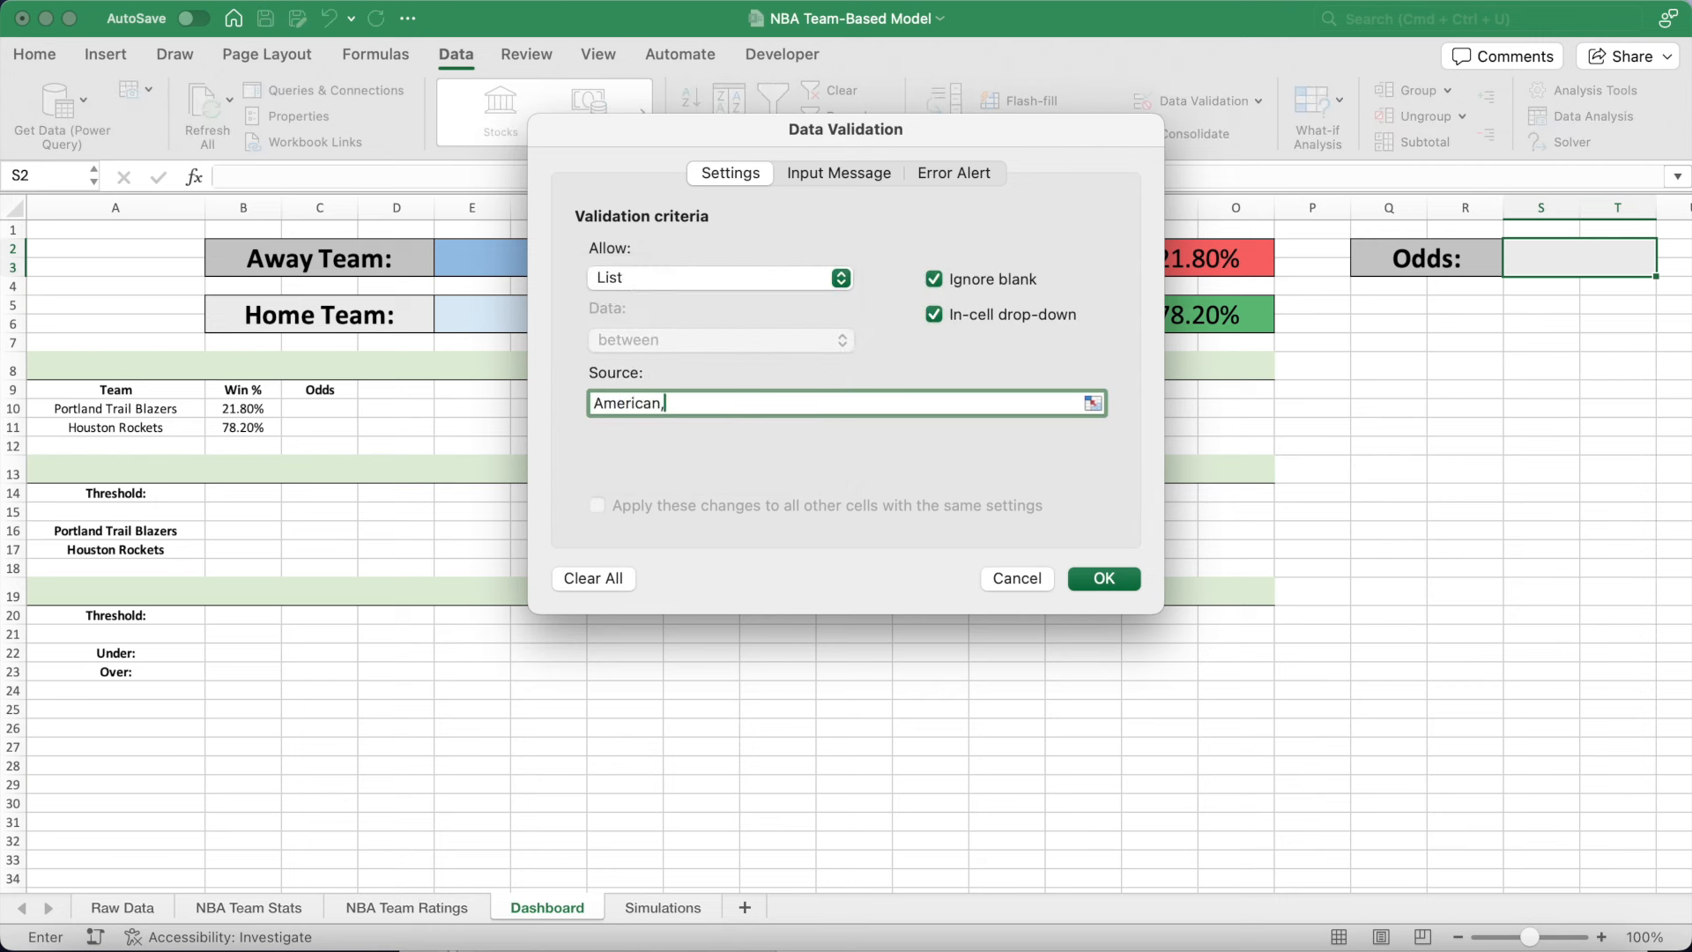
{"action": "type", "text": "Decimal"}
{"action": "left_click", "coordinate": [1094, 576]}
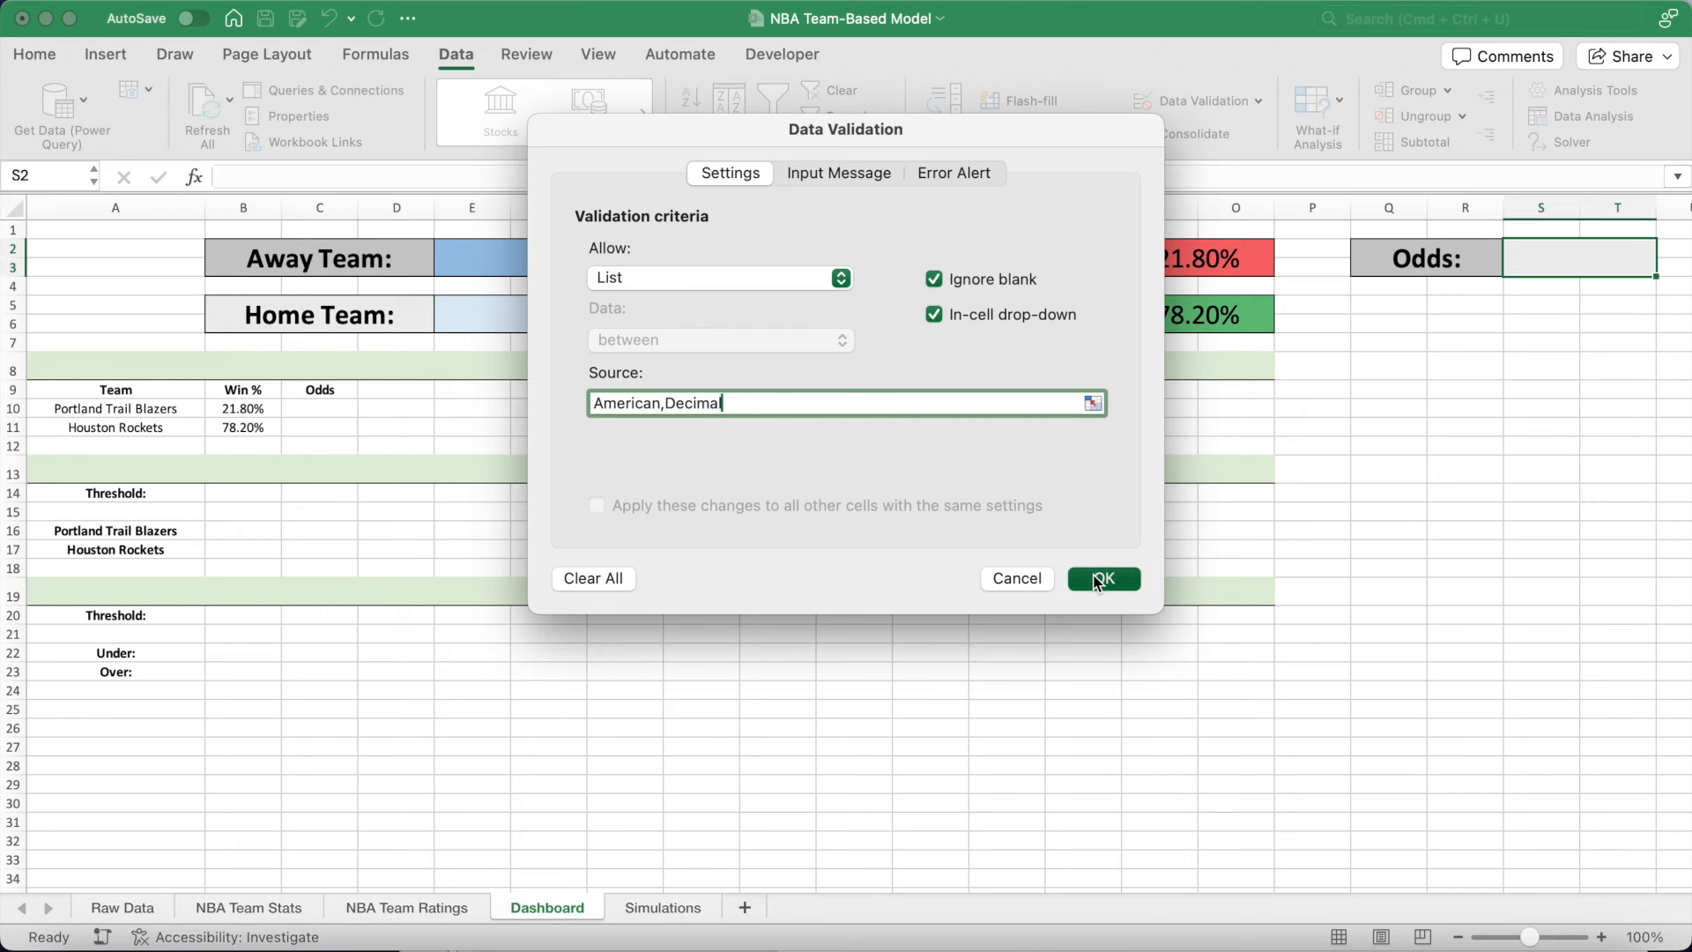
Choose American as the odds format in S2 and remove the bold from that cell.
{"action": "left_click", "coordinate": [1665, 249]}
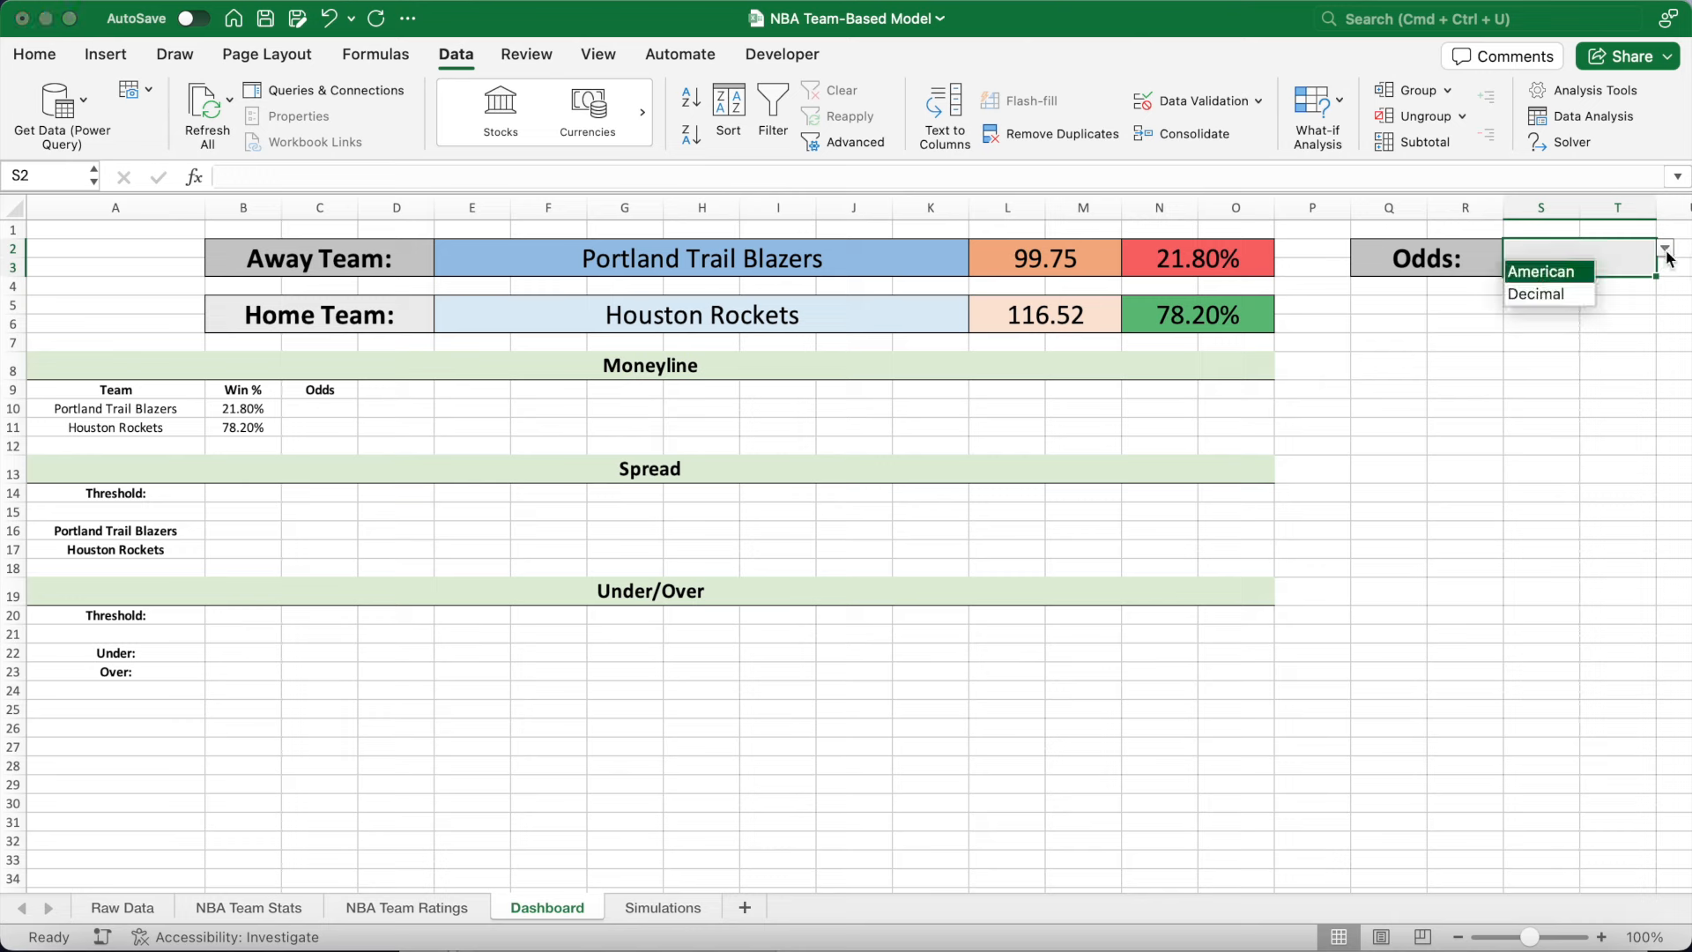
{"action": "left_click", "coordinate": [1570, 278]}
{"action": "key", "text": "super+b"}
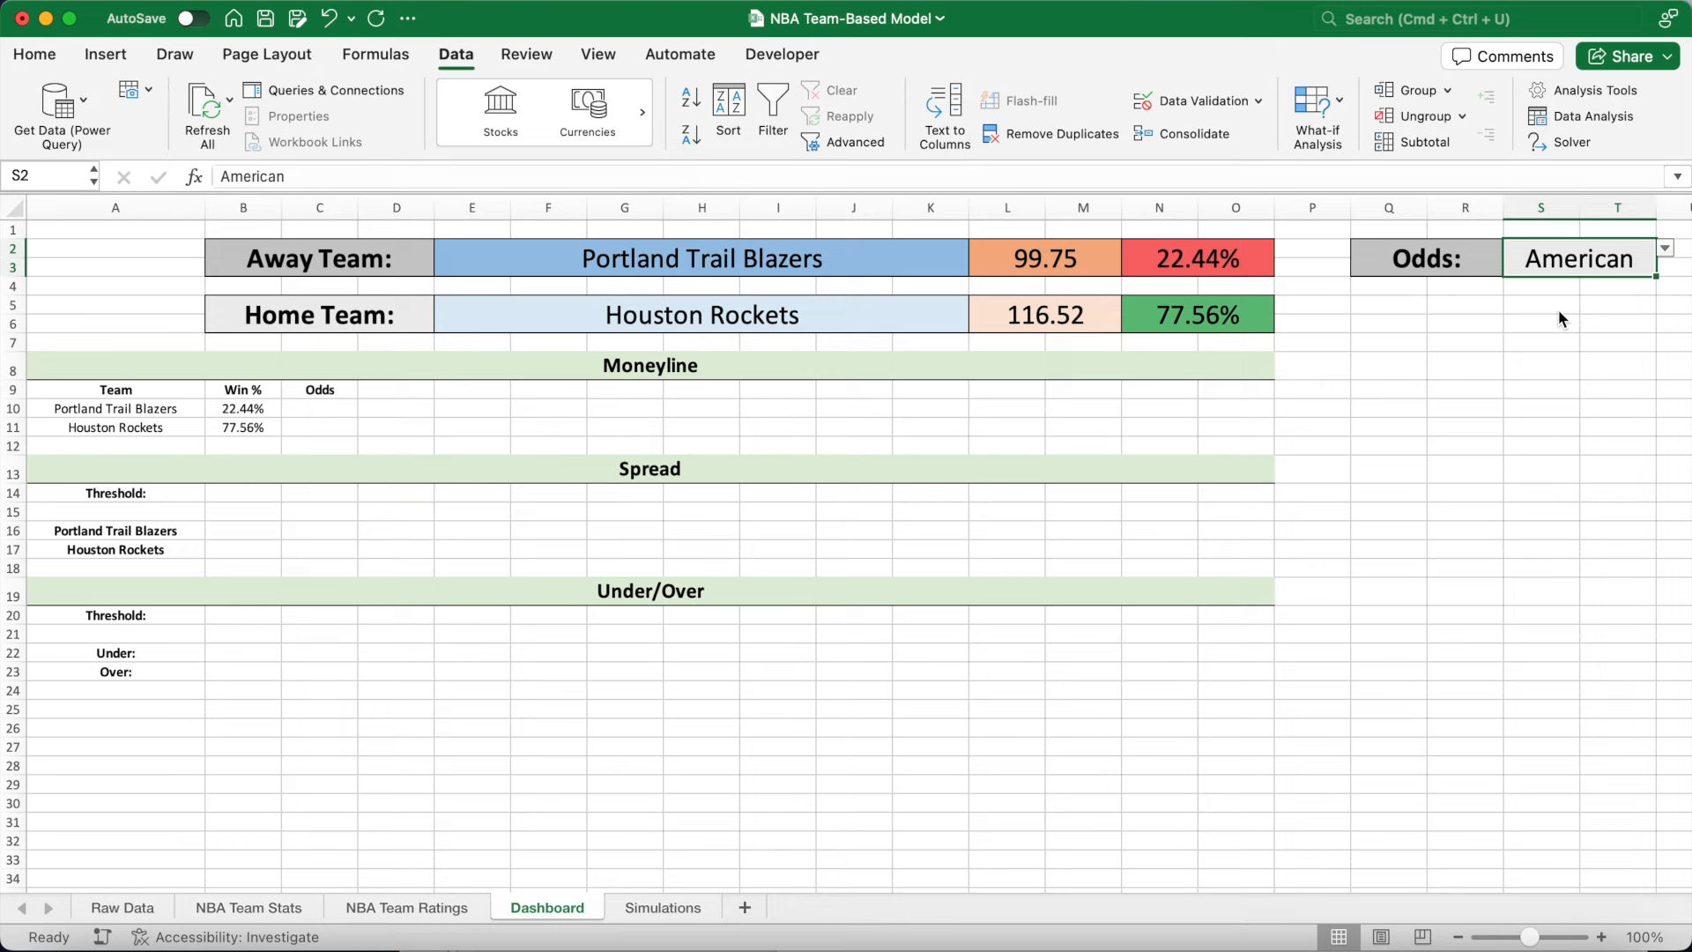
Start the away team's Moneyline odds formula in C10 with the odds format test =IF($S$2="American",.
{"action": "left_click", "coordinate": [344, 405]}
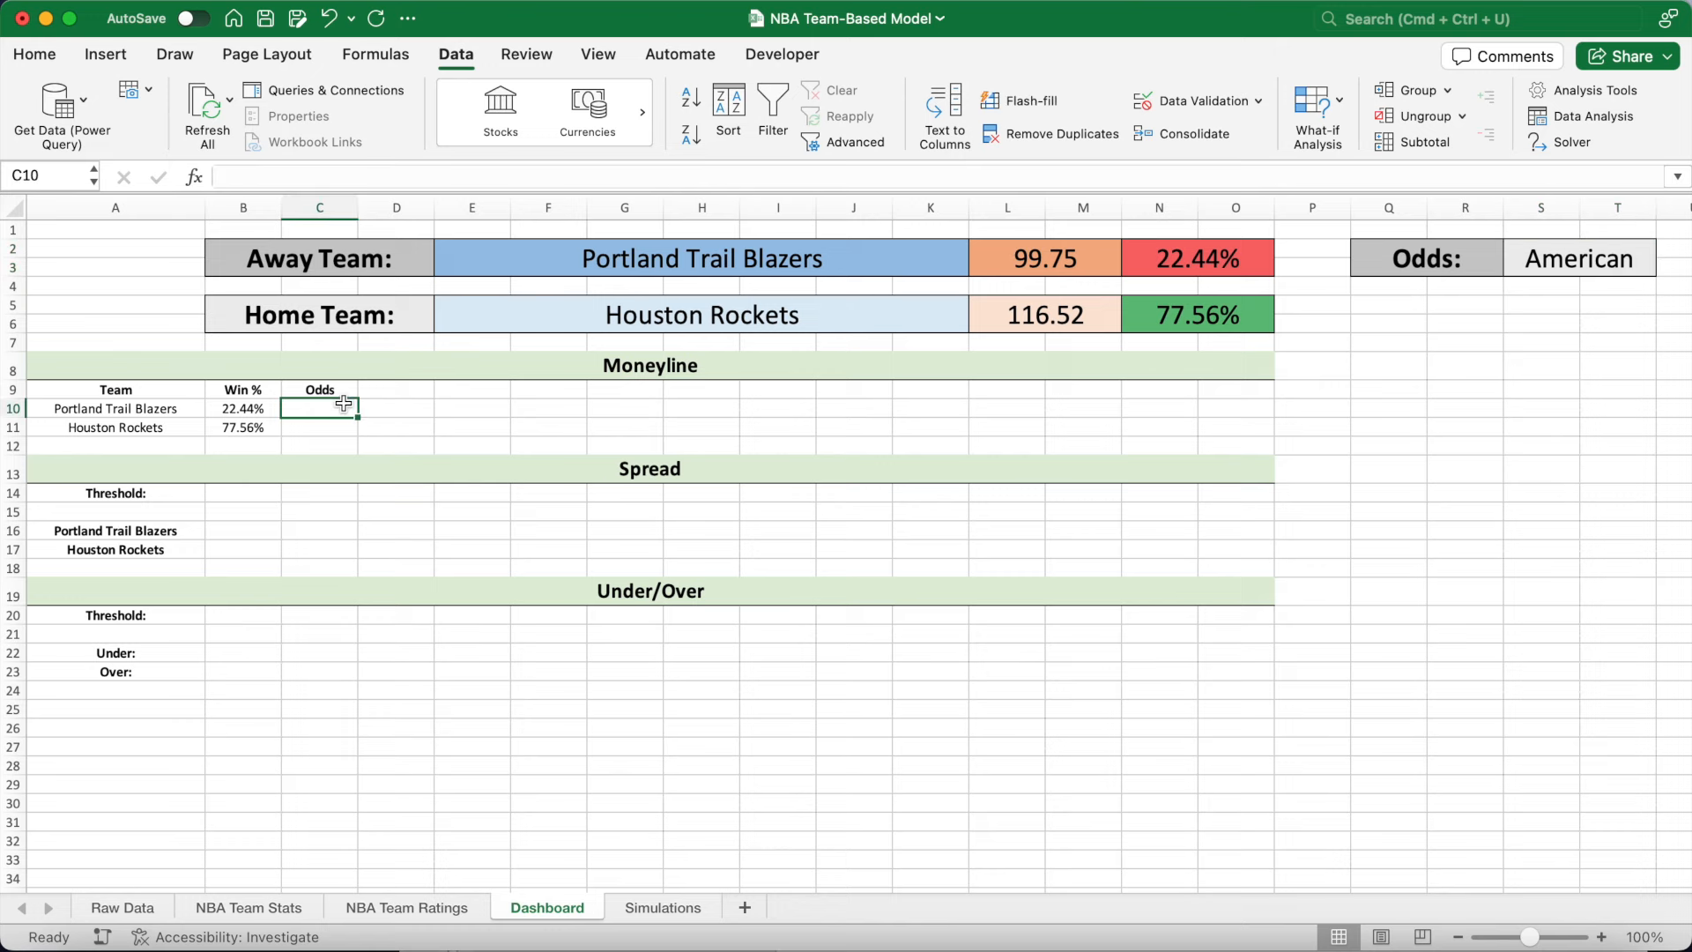
{"action": "left_click", "coordinate": [356, 176]}
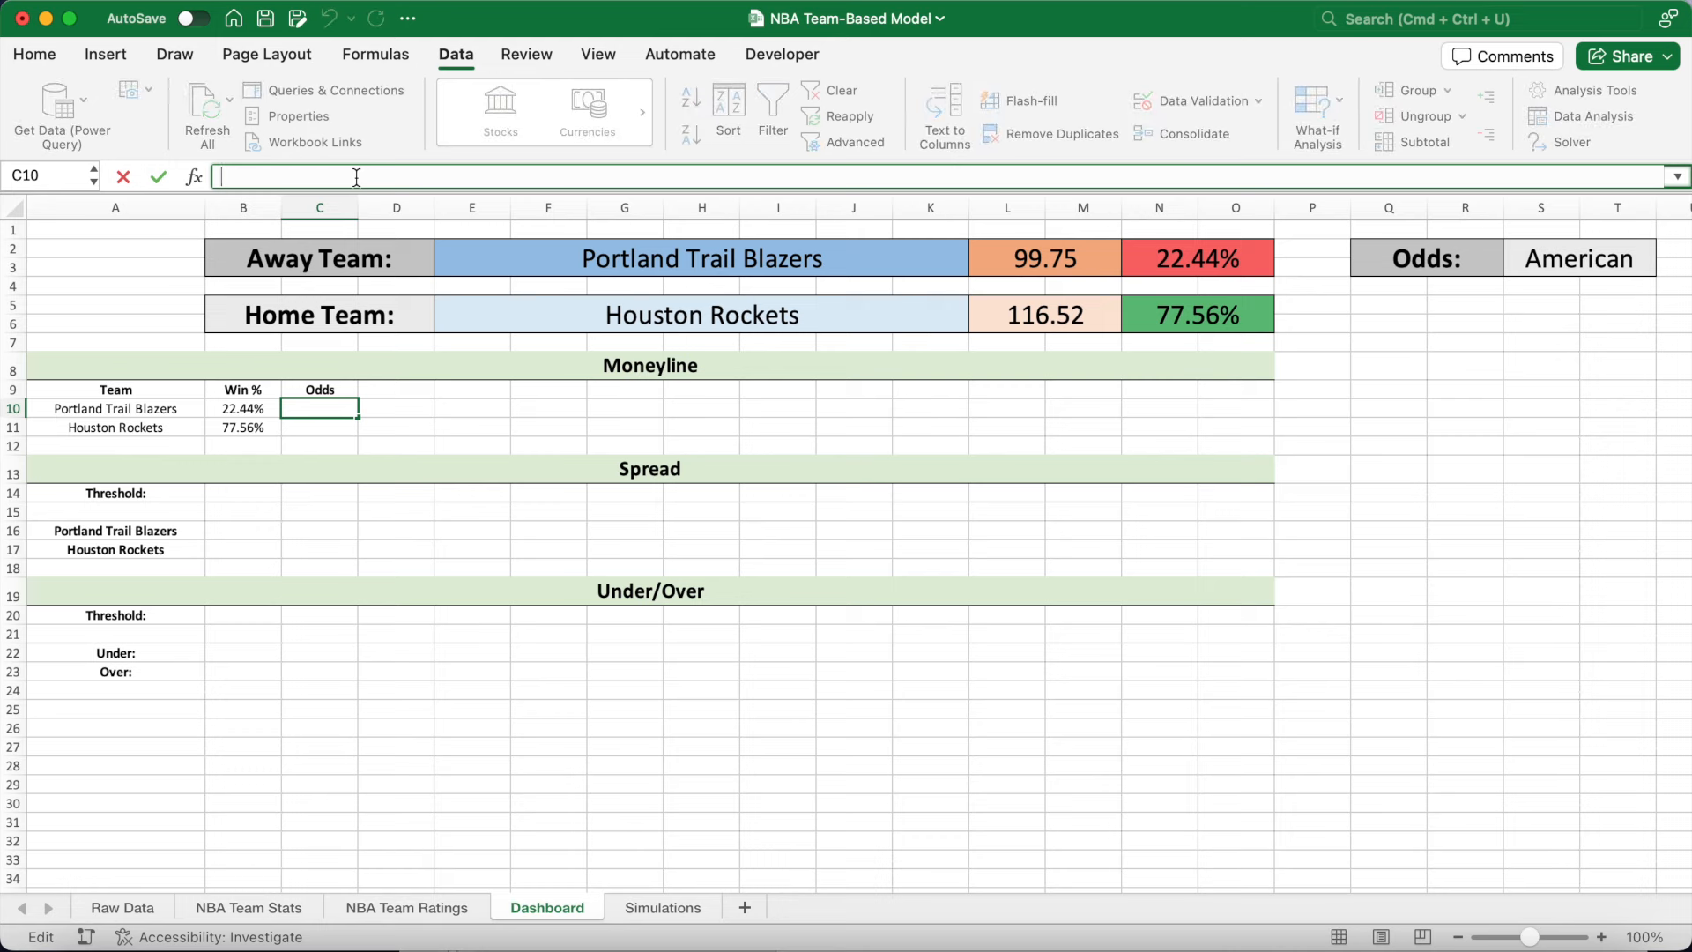
{"action": "type", "text": "=IF("}
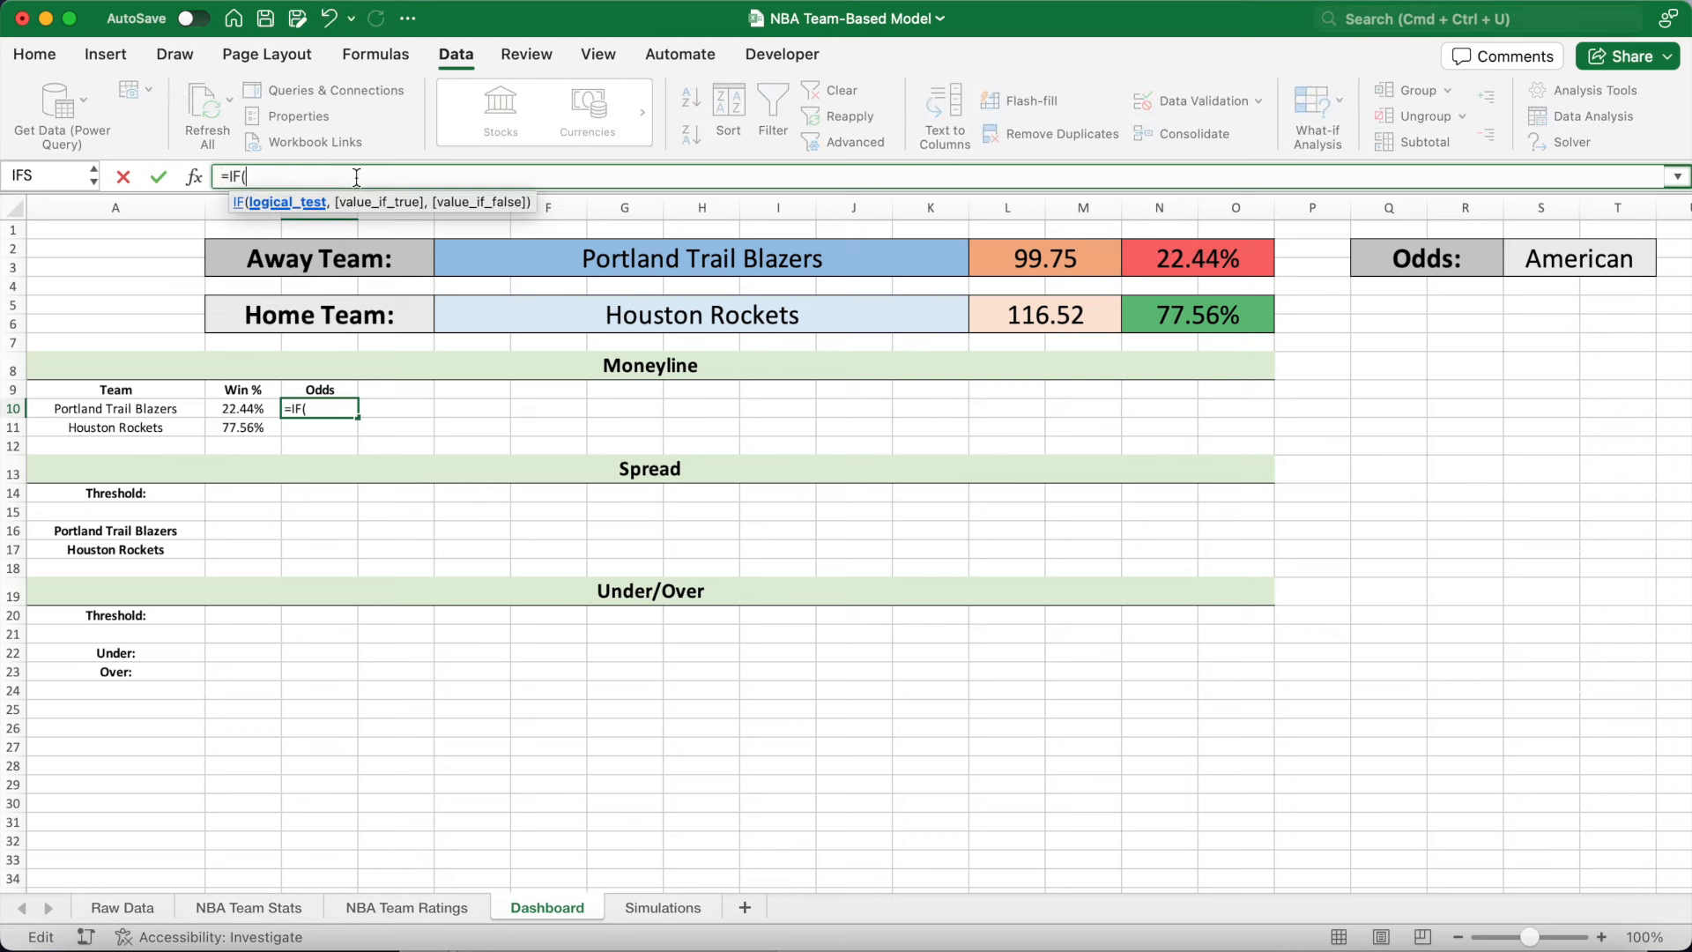
{"action": "type", "text": "S2"}
{"action": "key", "text": "F4"}
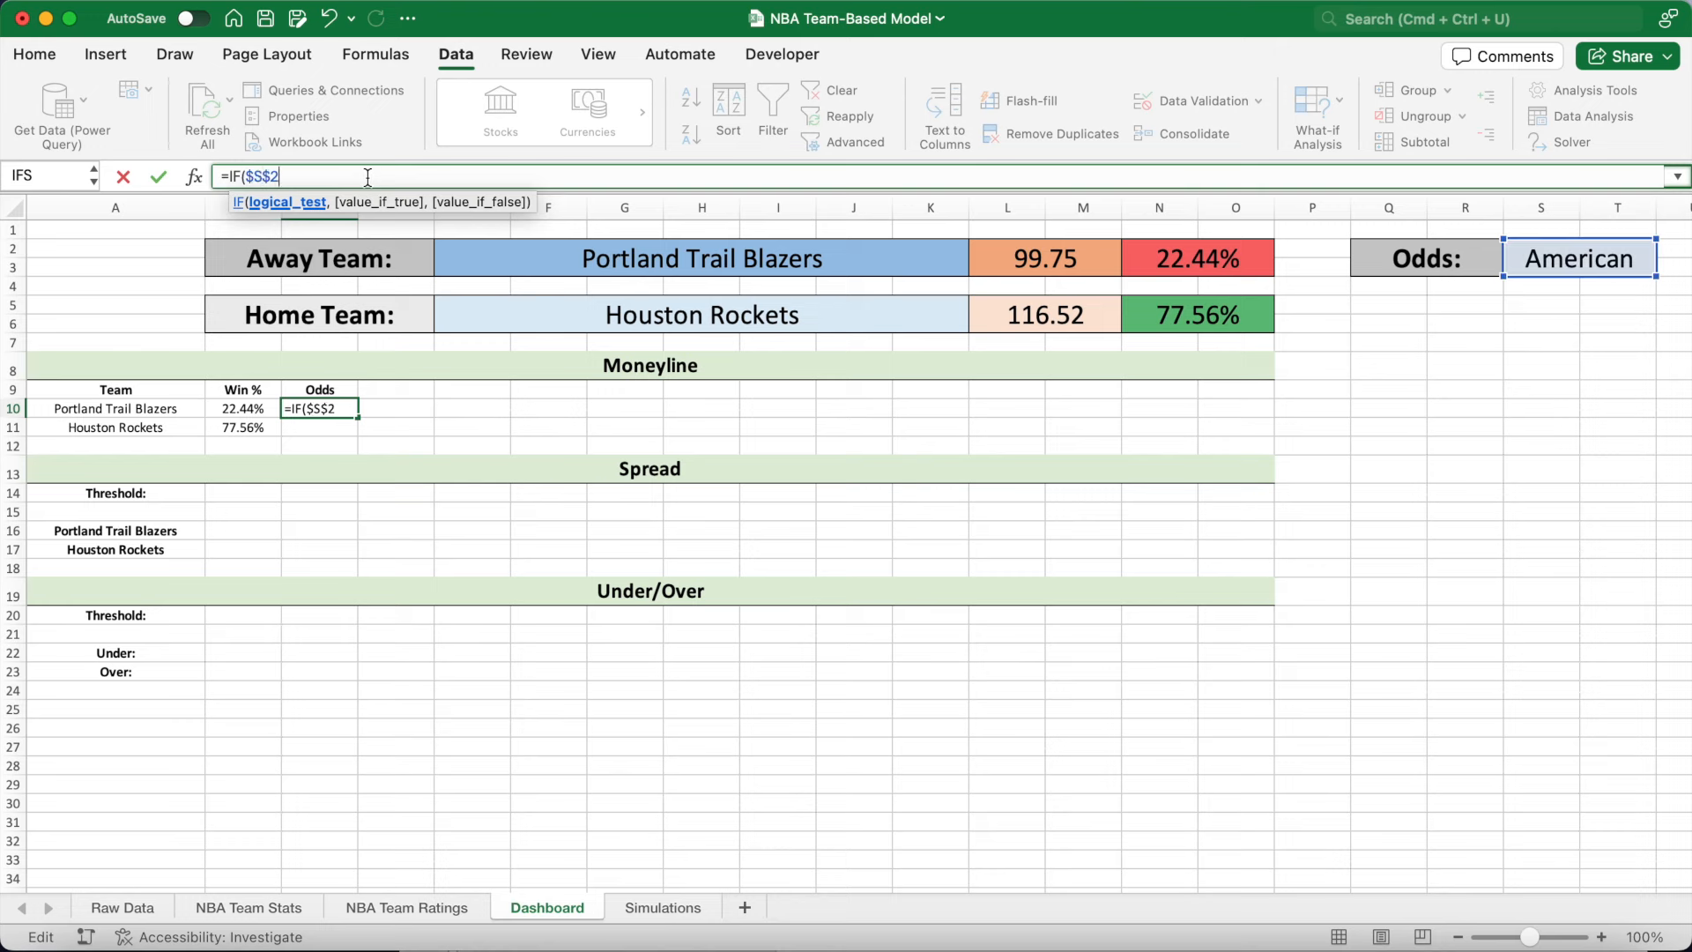
{"action": "type", "text": "=\"American\","}
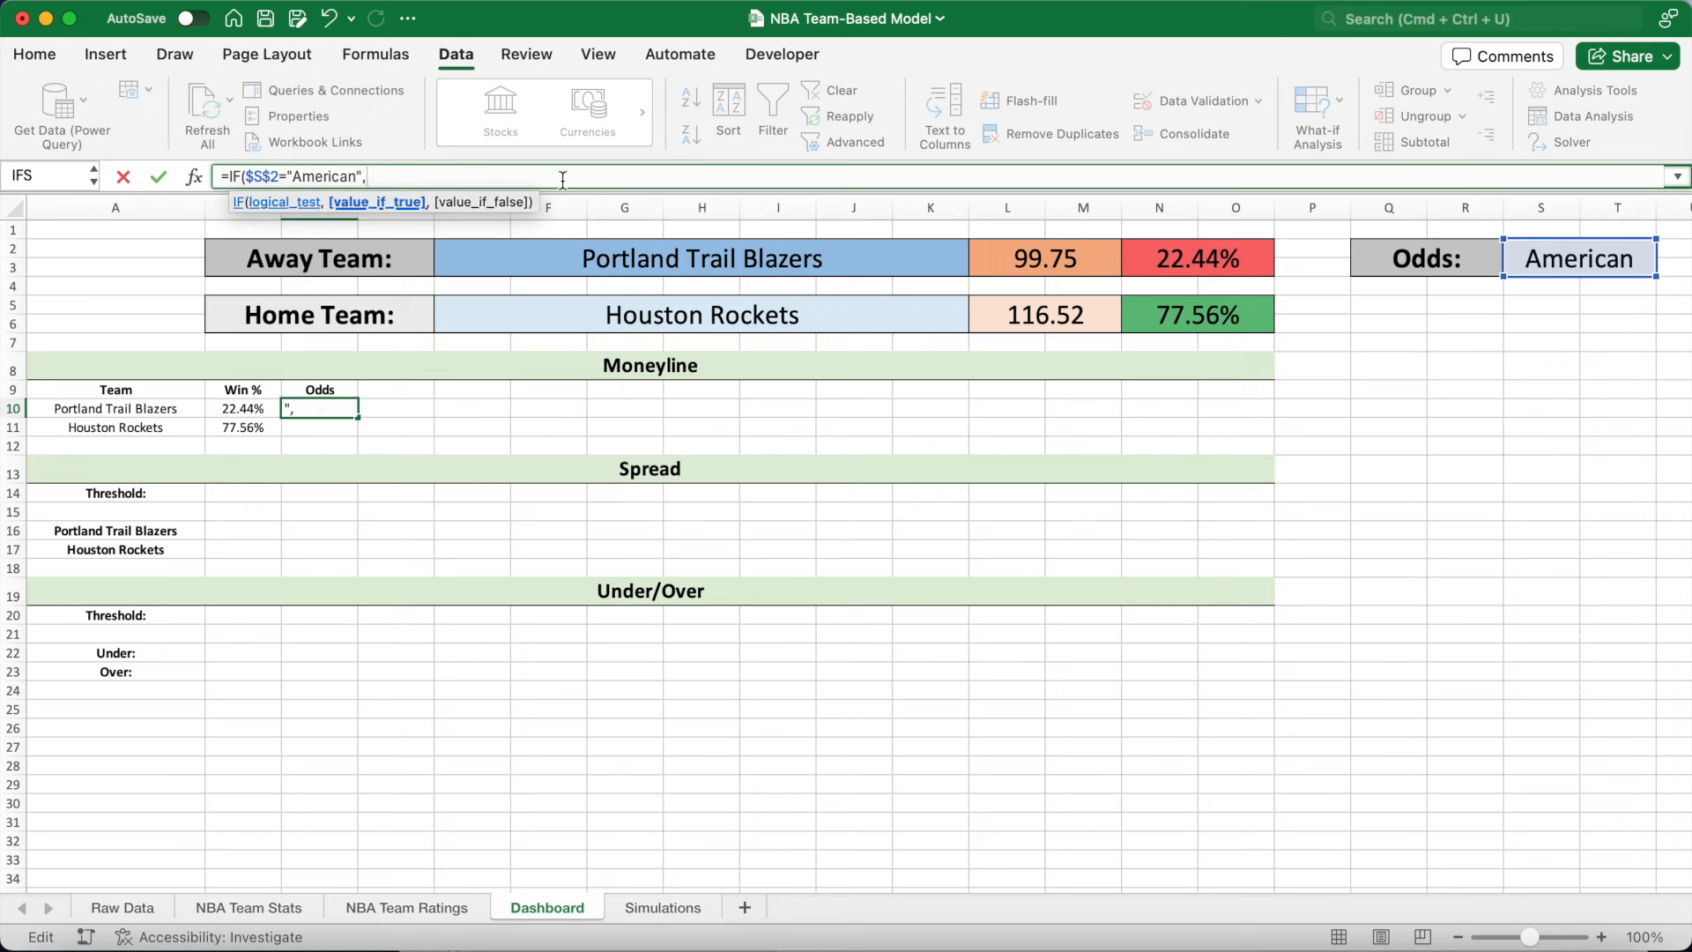
Extend the C10 formula with the underdog case IF(B10<=0.5,"+ "&ROUND(((1/B10)-1)*100,0),.
{"action": "type", "text": "IF("}
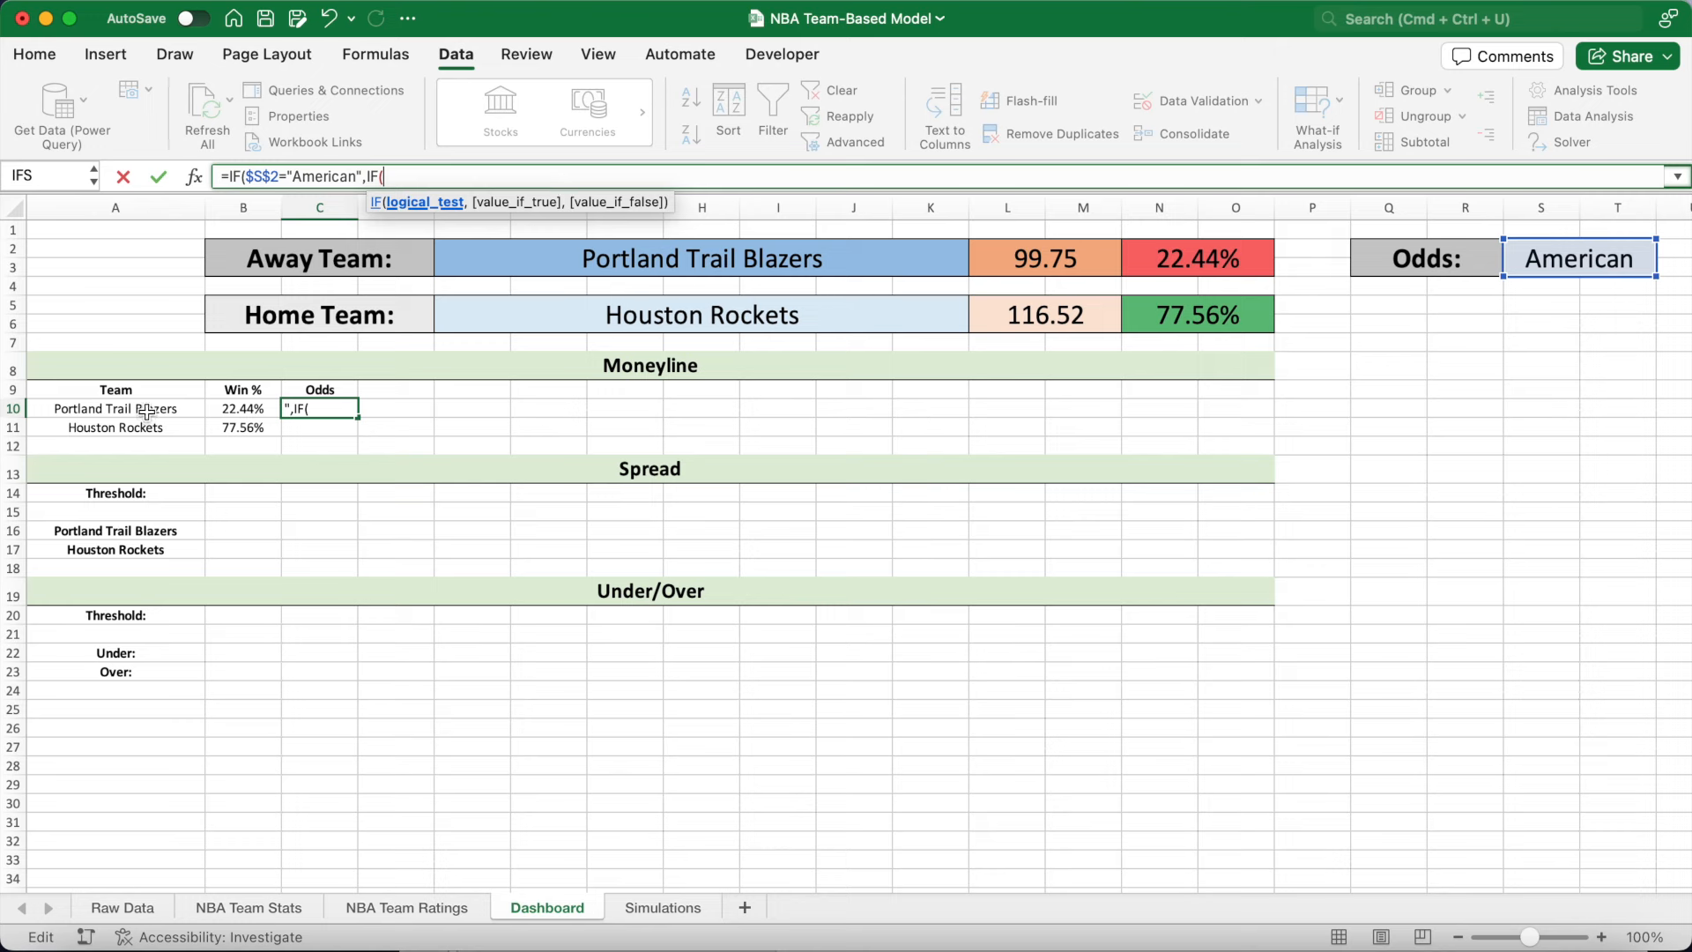
{"action": "left_click", "coordinate": [231, 410]}
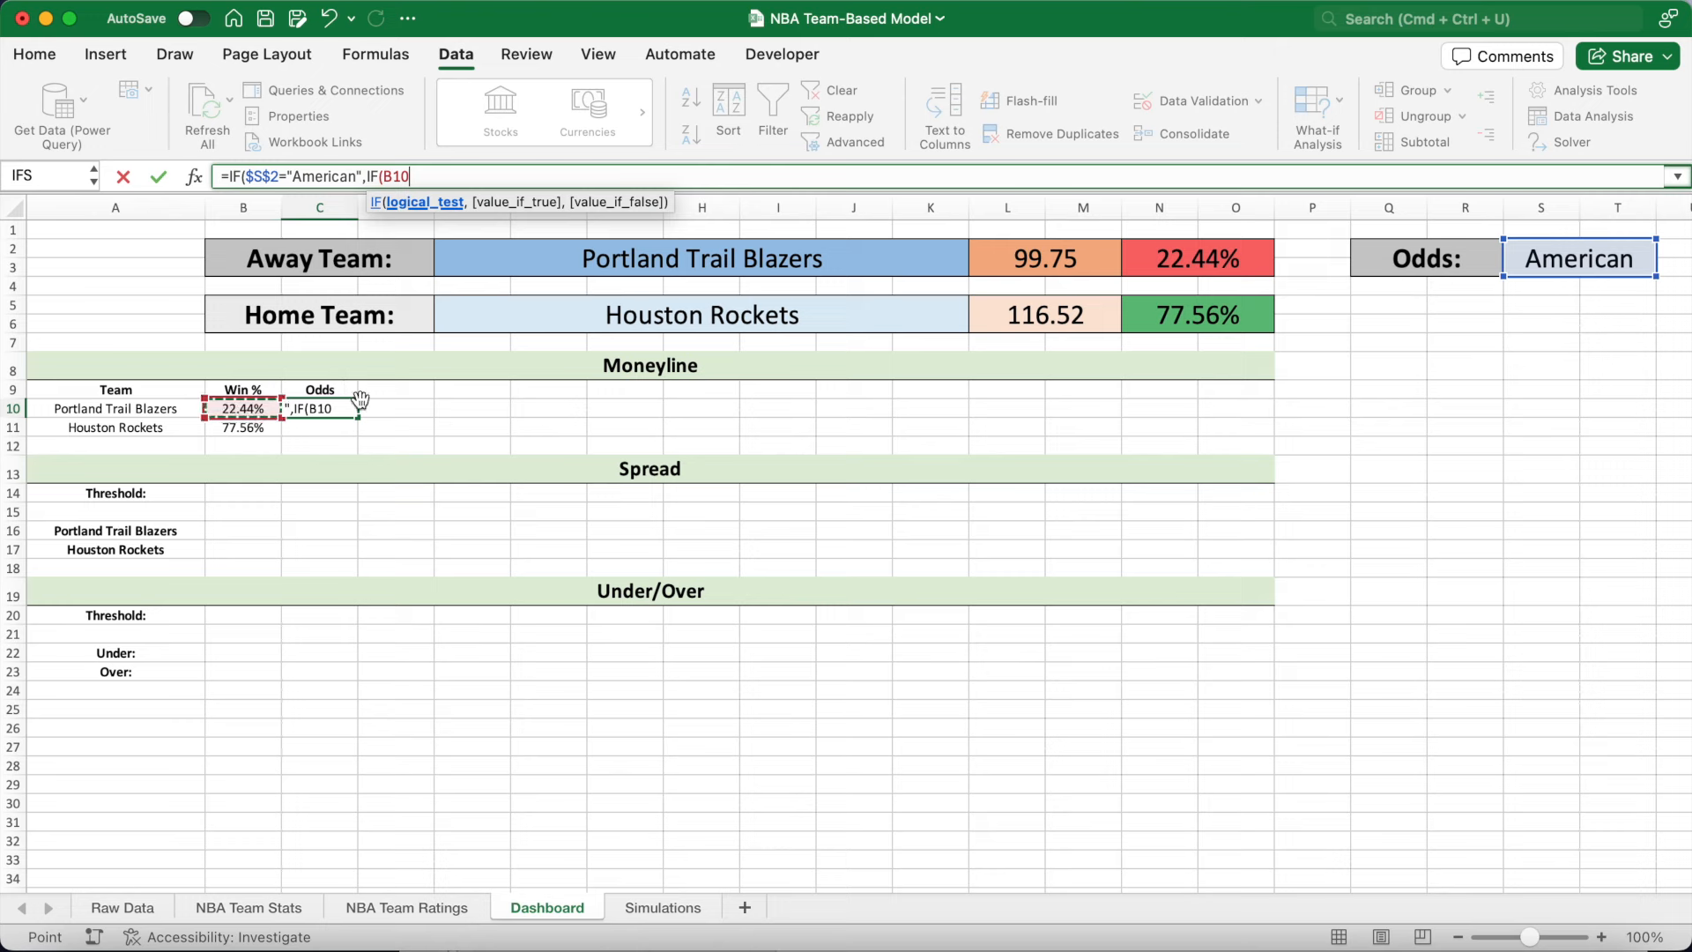
{"action": "type", "text": "<=0.5"}
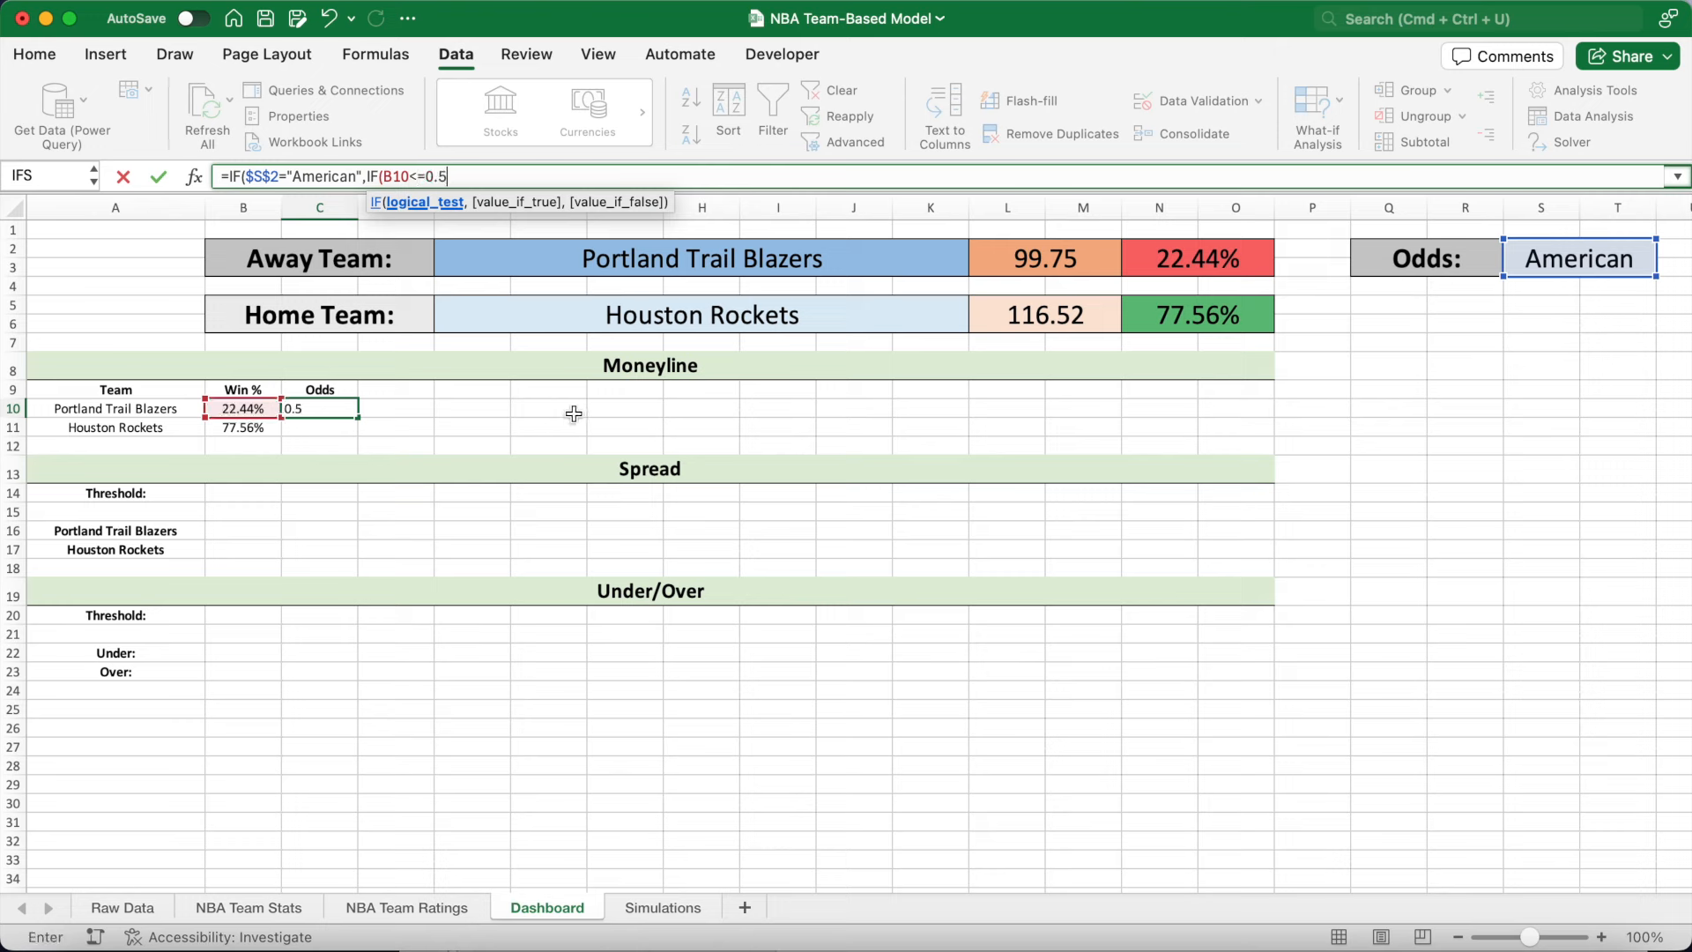
{"action": "type", "text": ","}
{"action": "type", "text": "\"+"}
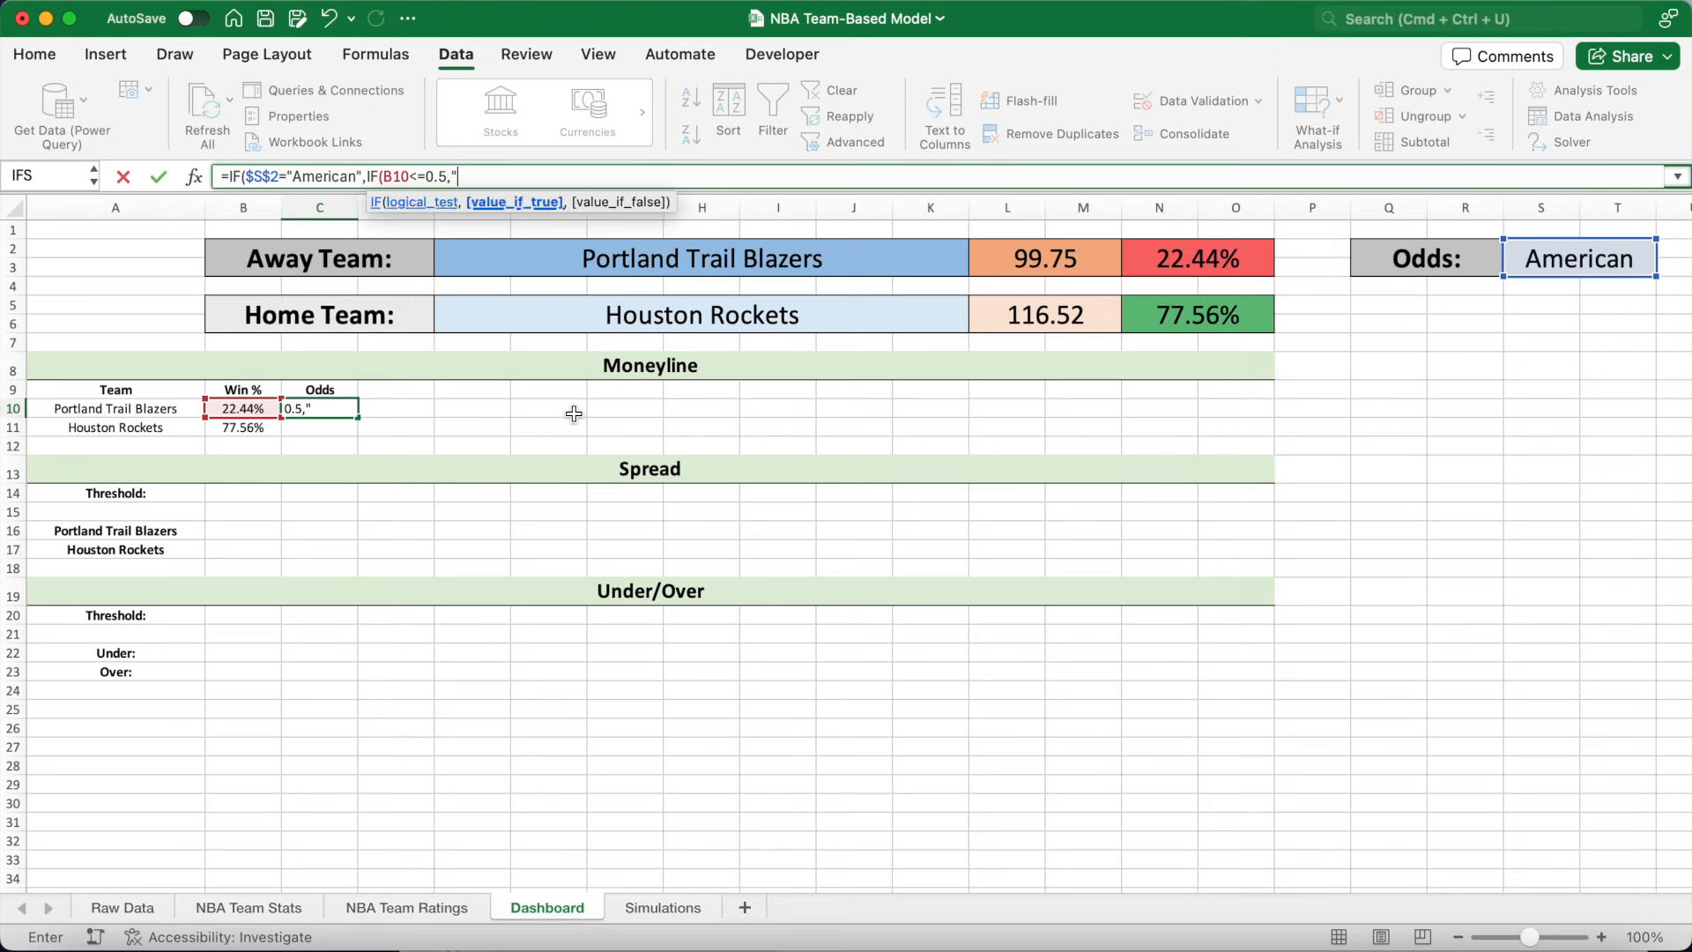
{"action": "type", "text": " \"&ROU"}
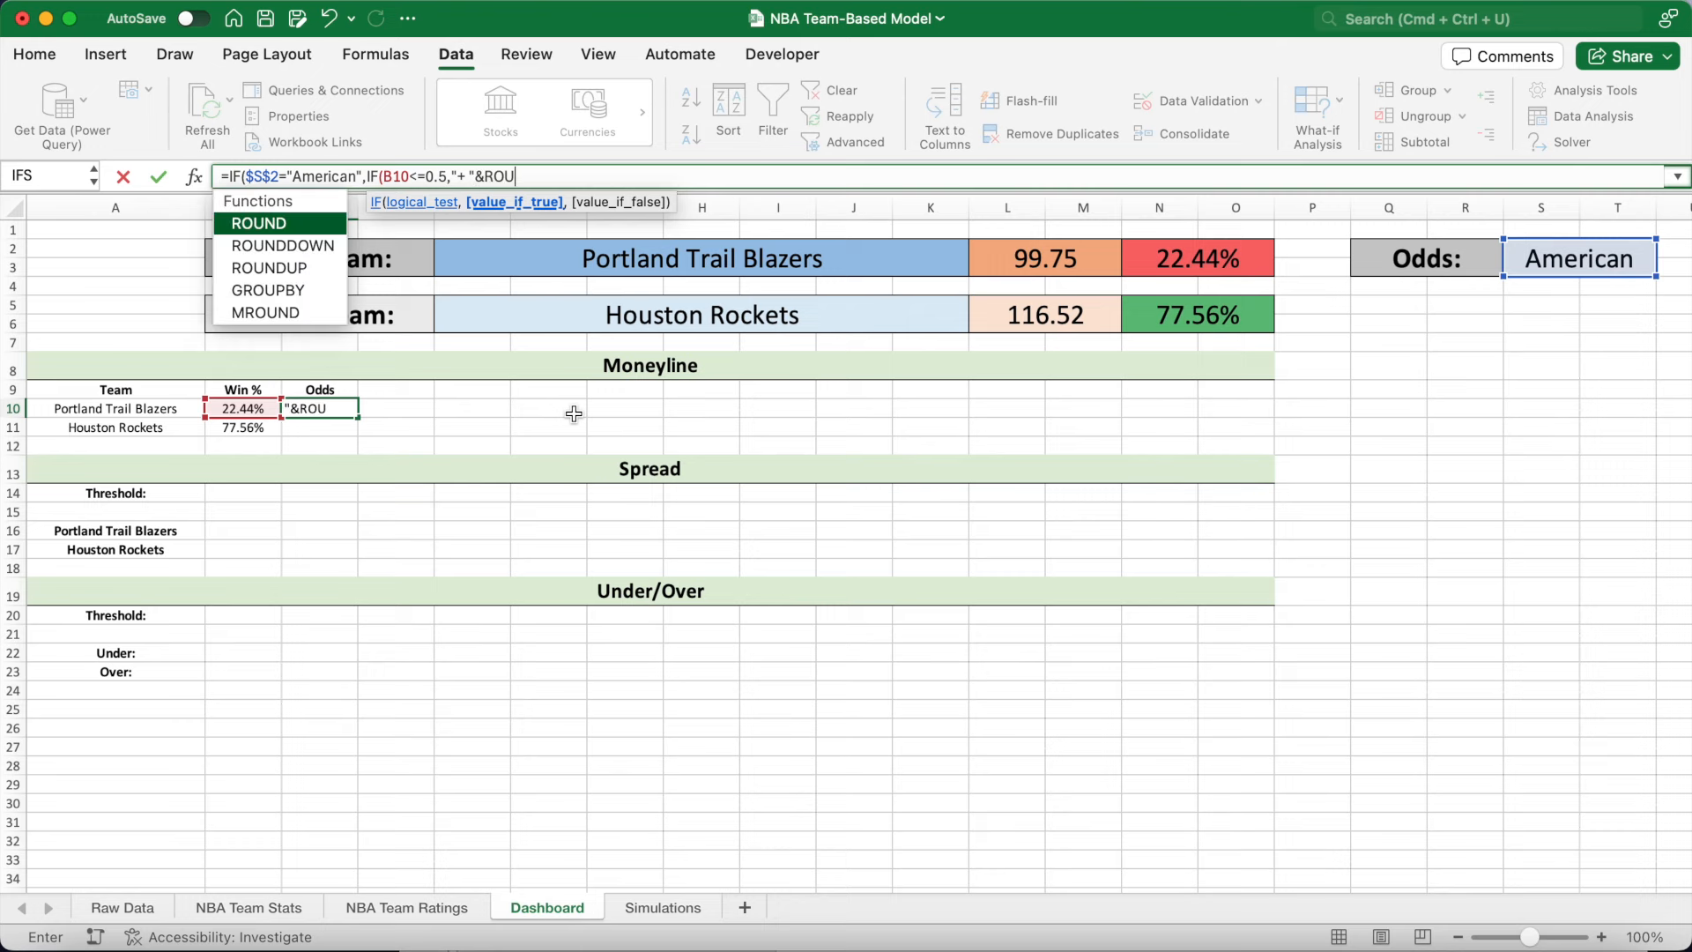
{"action": "type", "text": "ND((("}
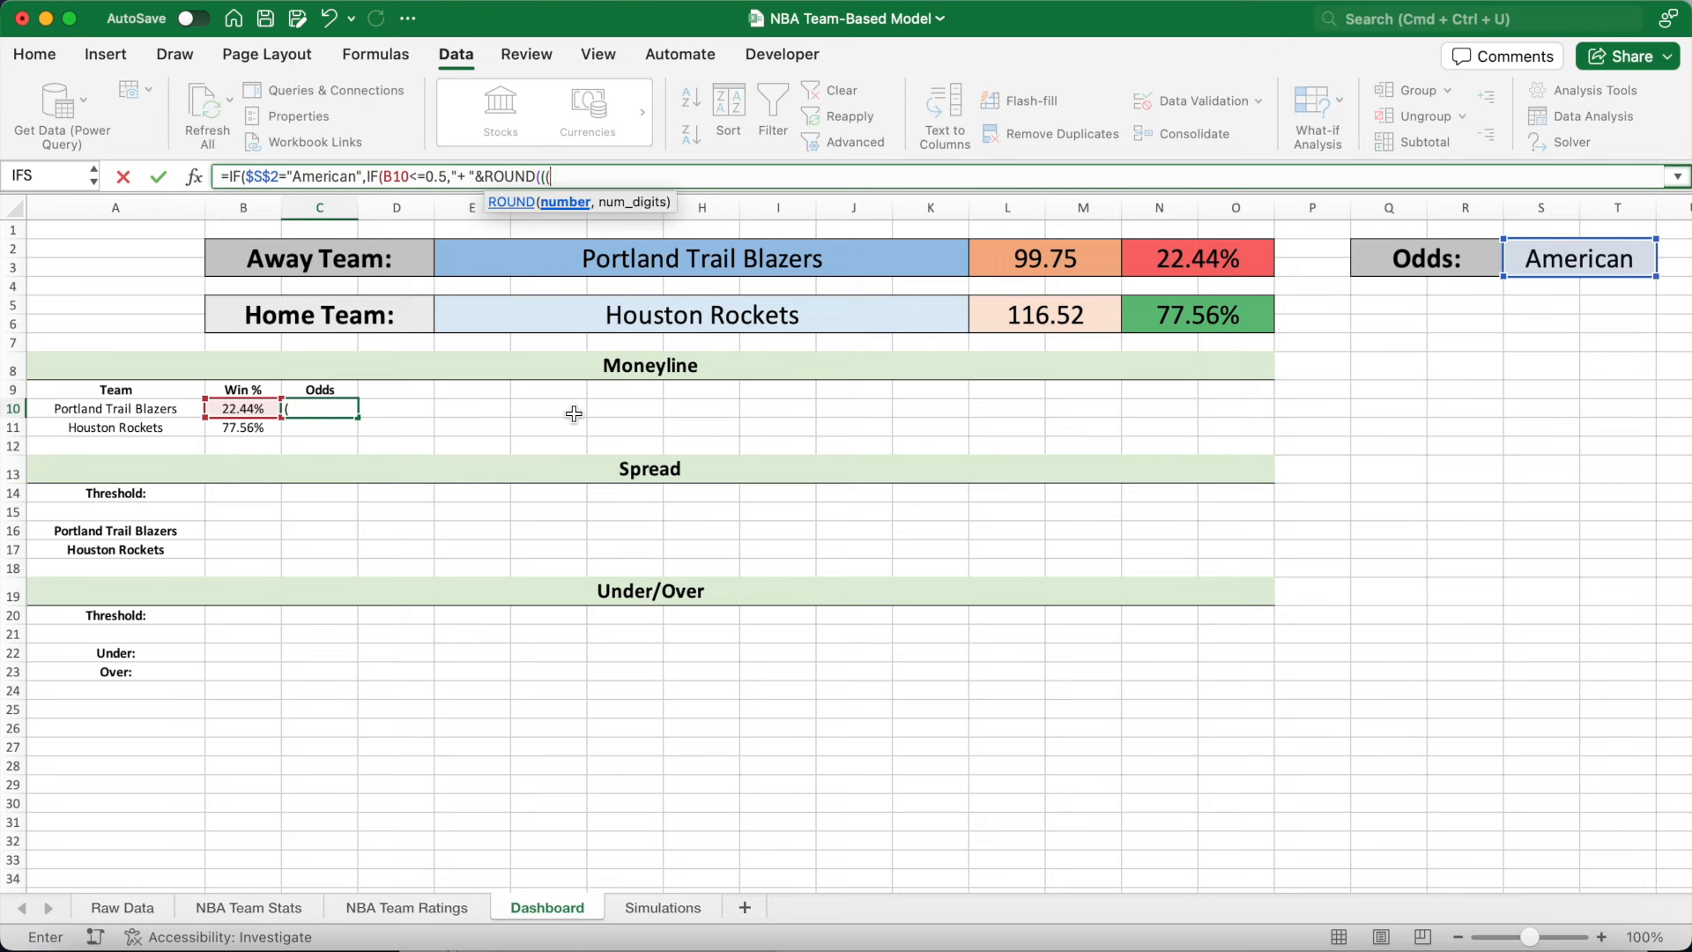
{"action": "type", "text": "1/B10"}
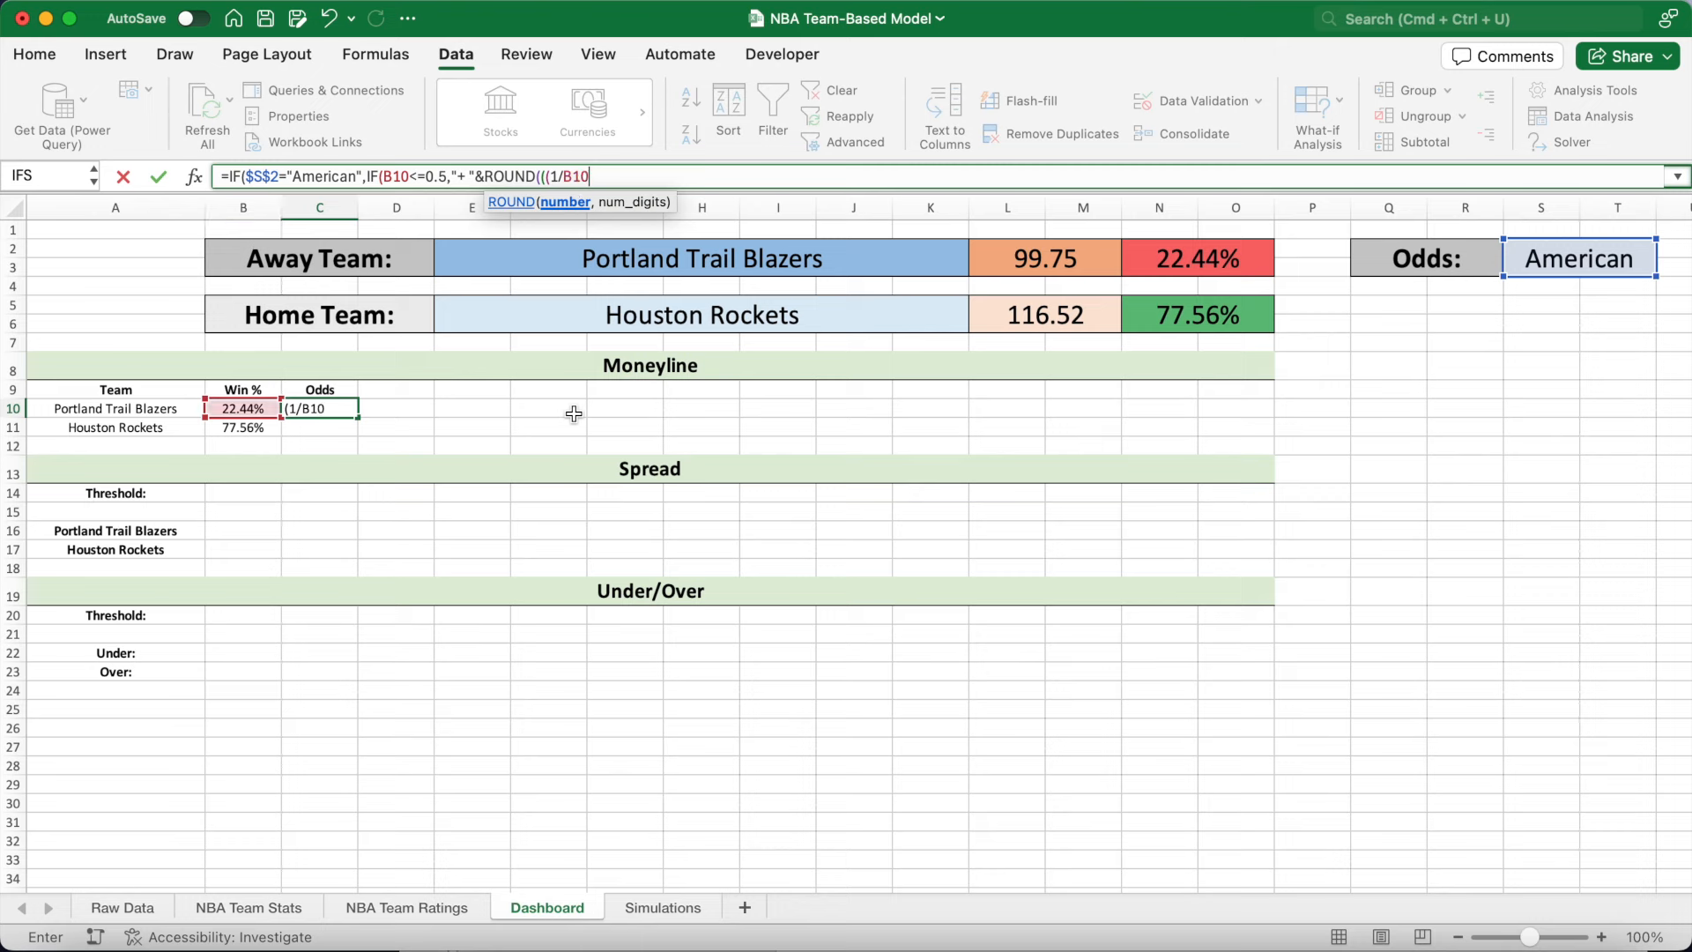
{"action": "type", "text": ")-1)*100,0"}
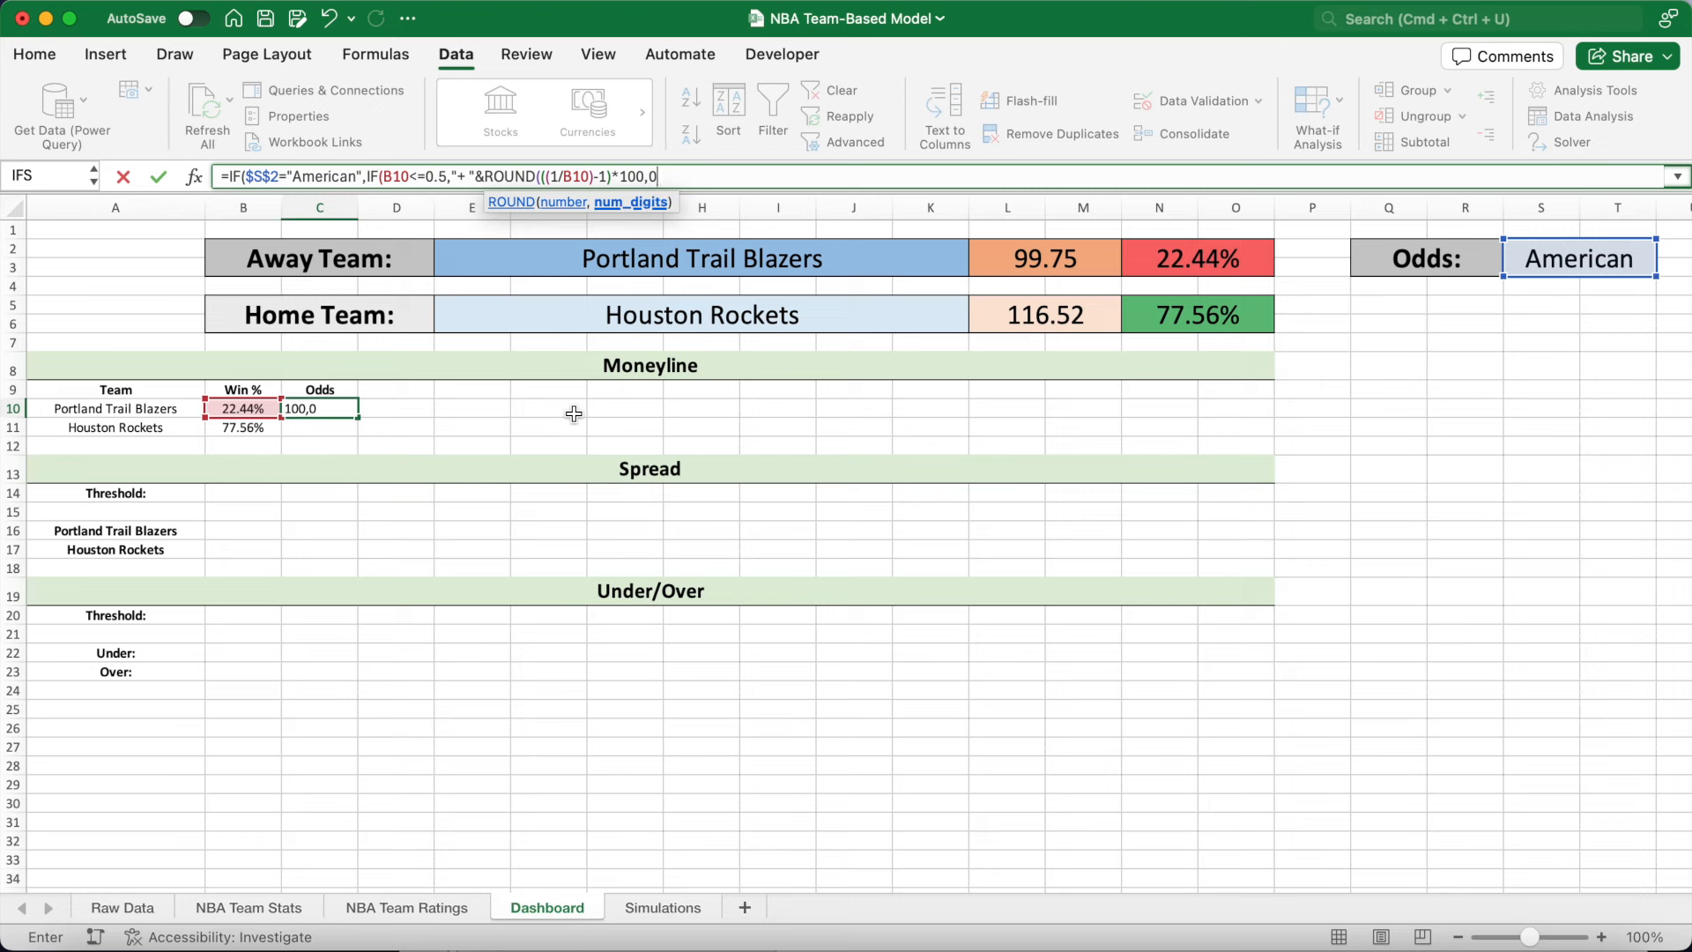
{"action": "type", "text": "),"}
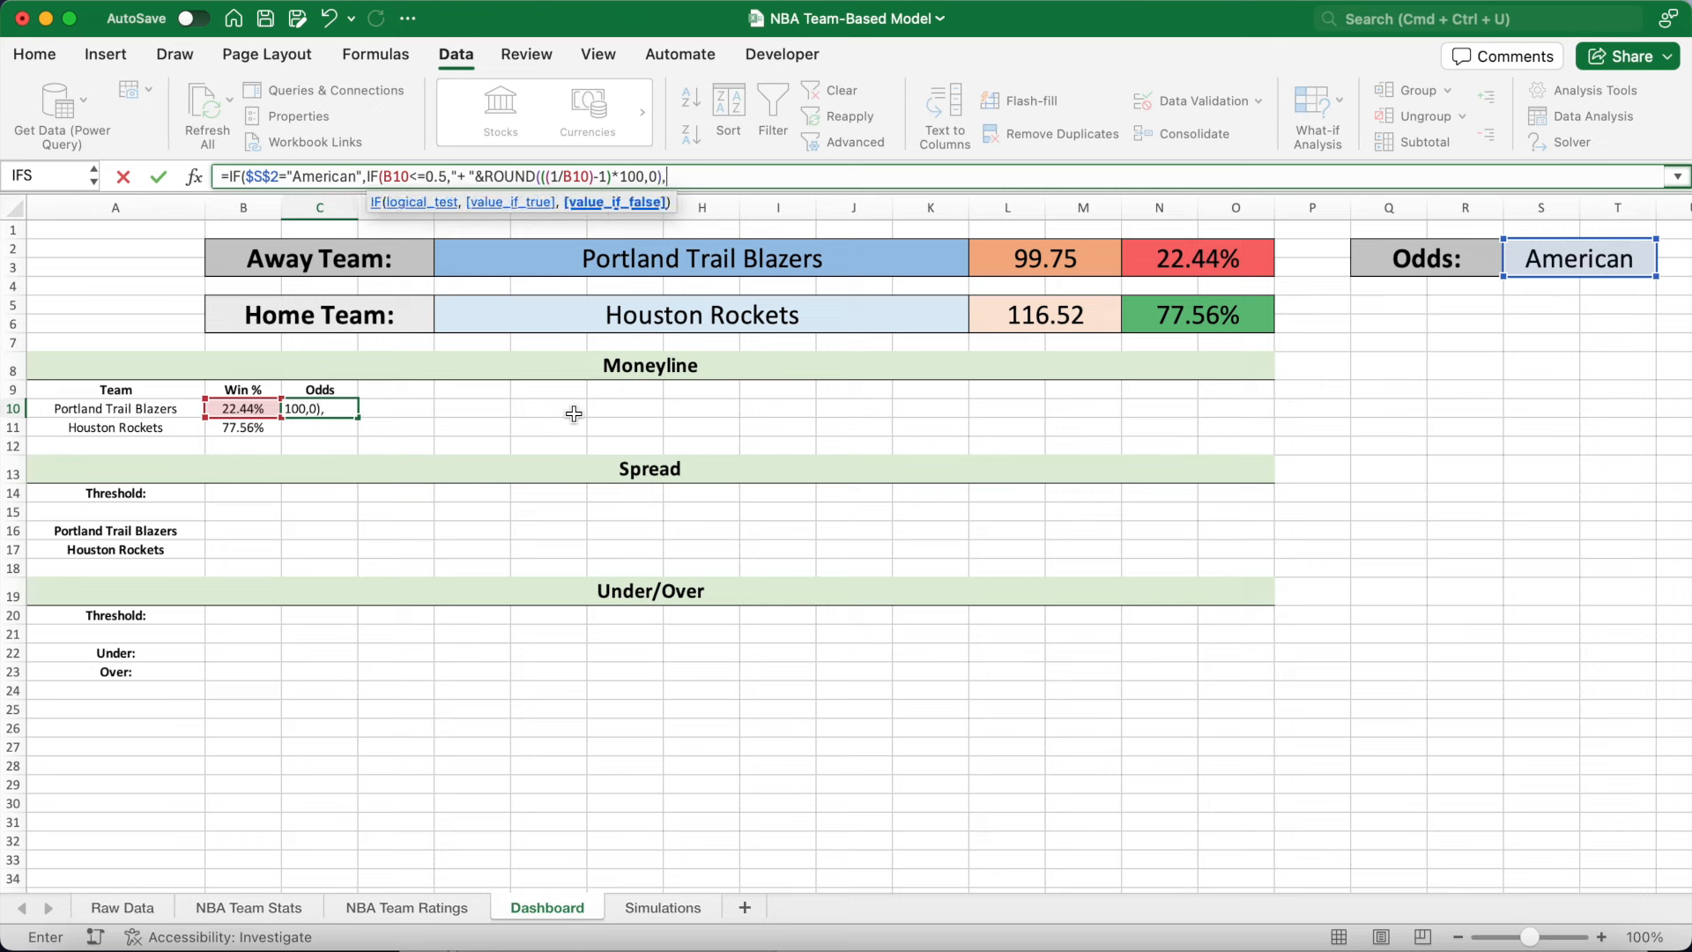
Complete the C10 odds formula with the favorite case "- "&-ROUND(-100/((1/B10)-1),0)) and the decimal fallback 1/B10.
{"action": "type", "text": "\"- \"&-ROUND("}
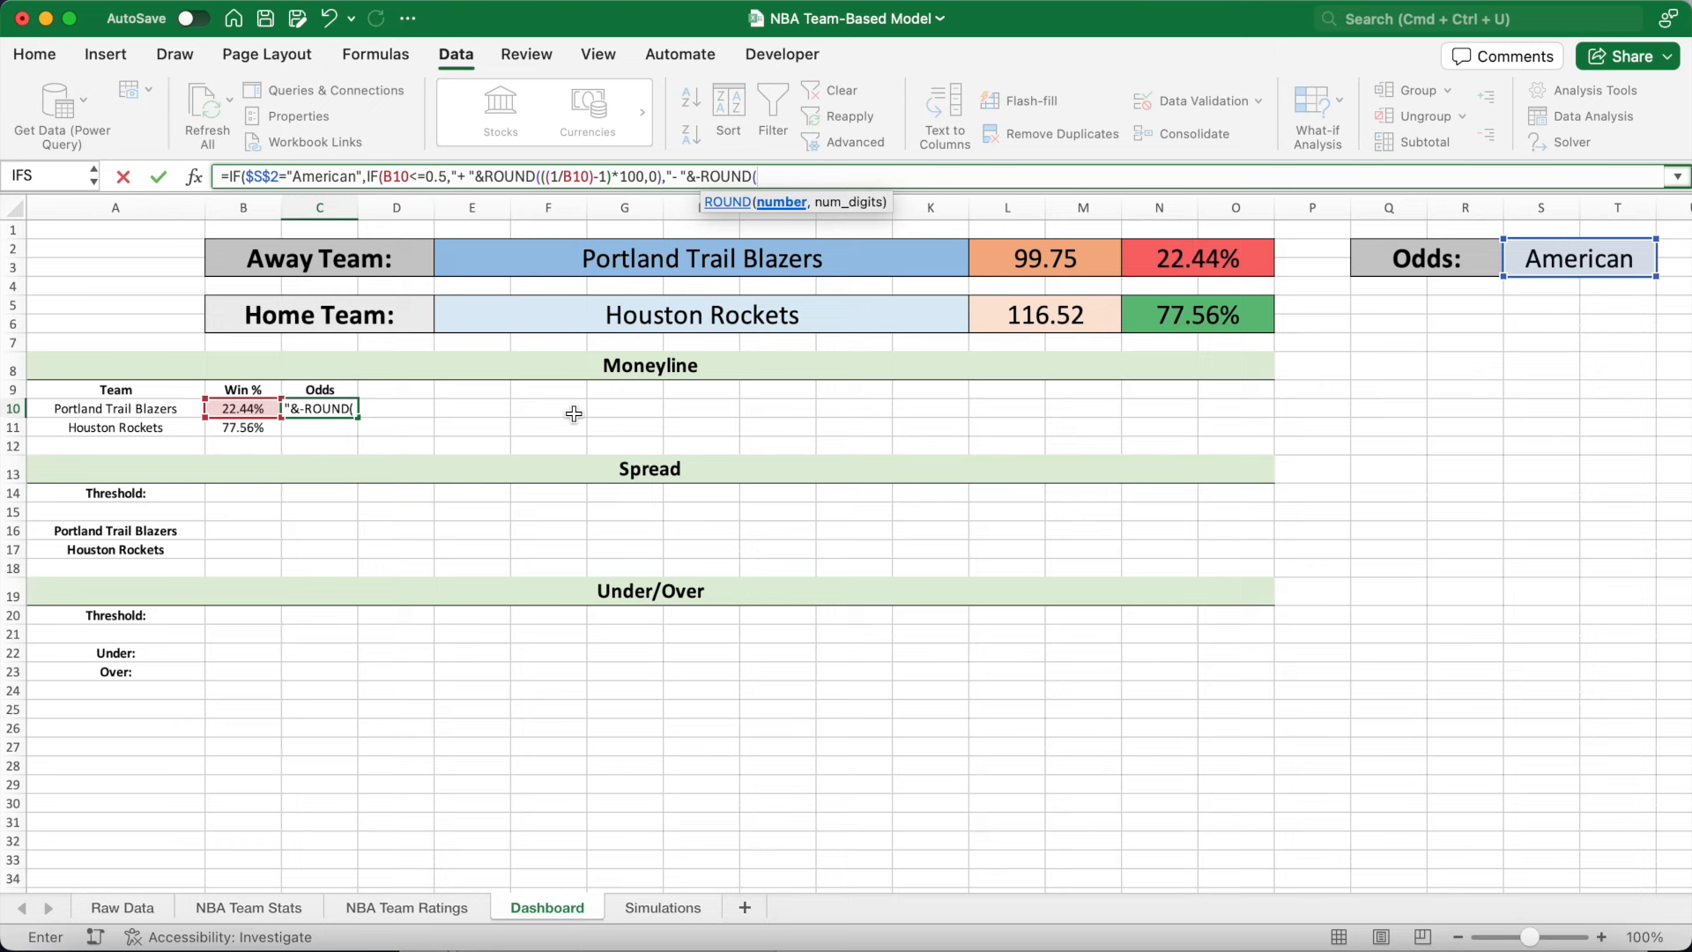
{"action": "type", "text": "-100/((1/B10"}
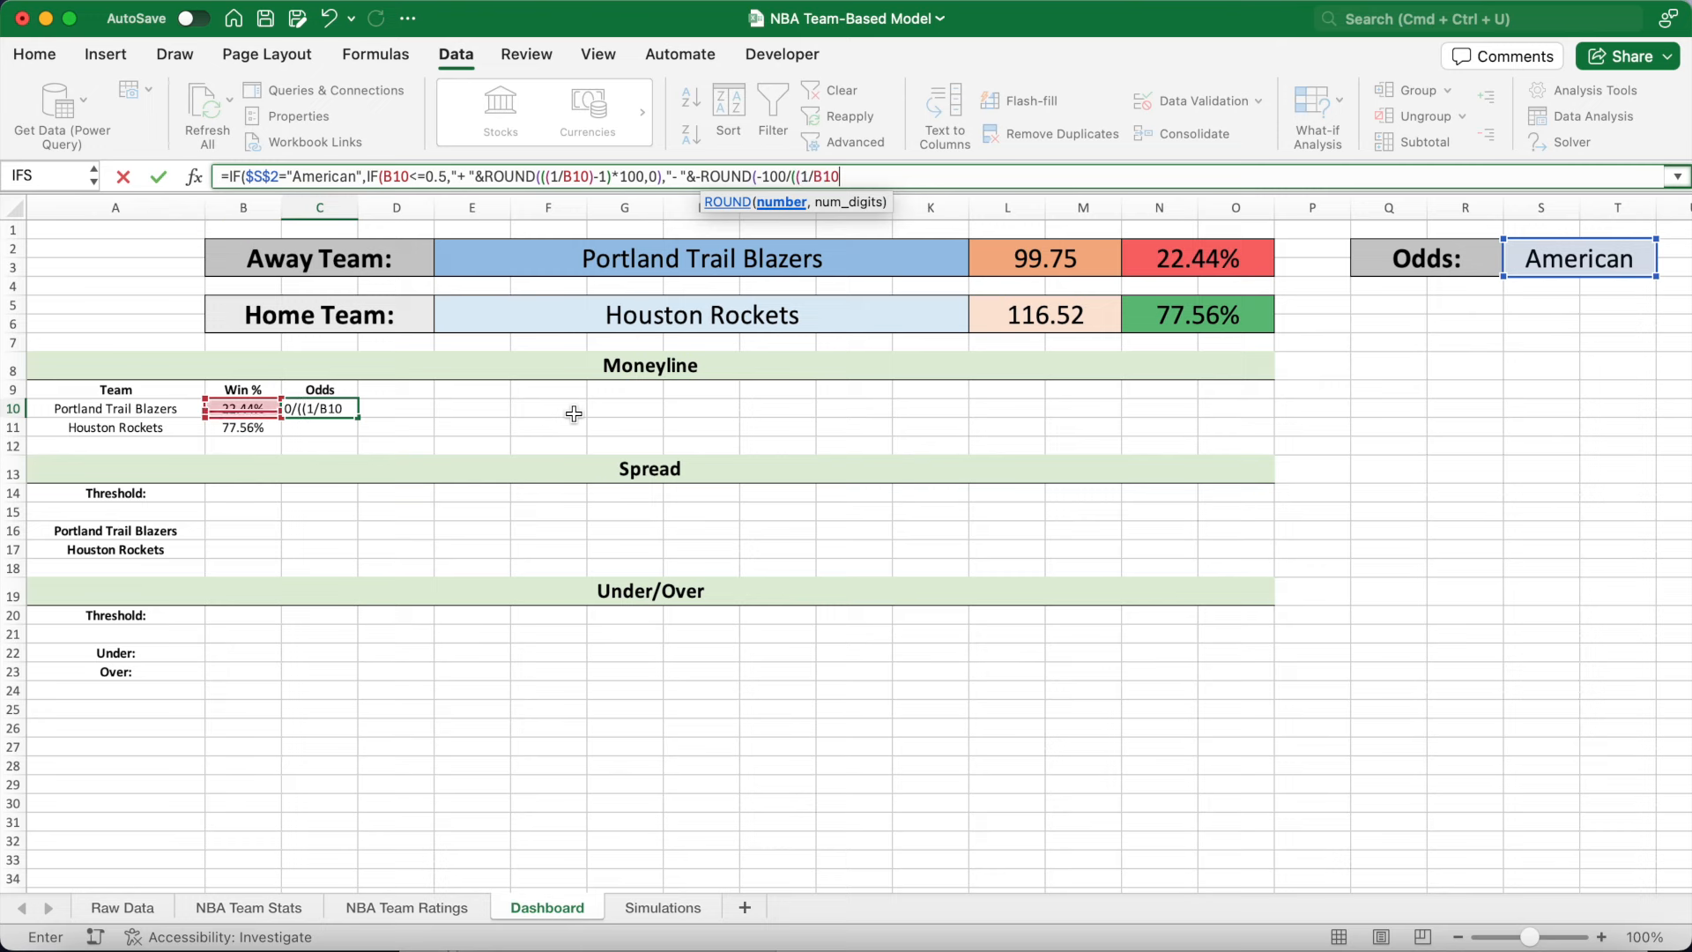
{"action": "type", "text": ")-1),0))"}
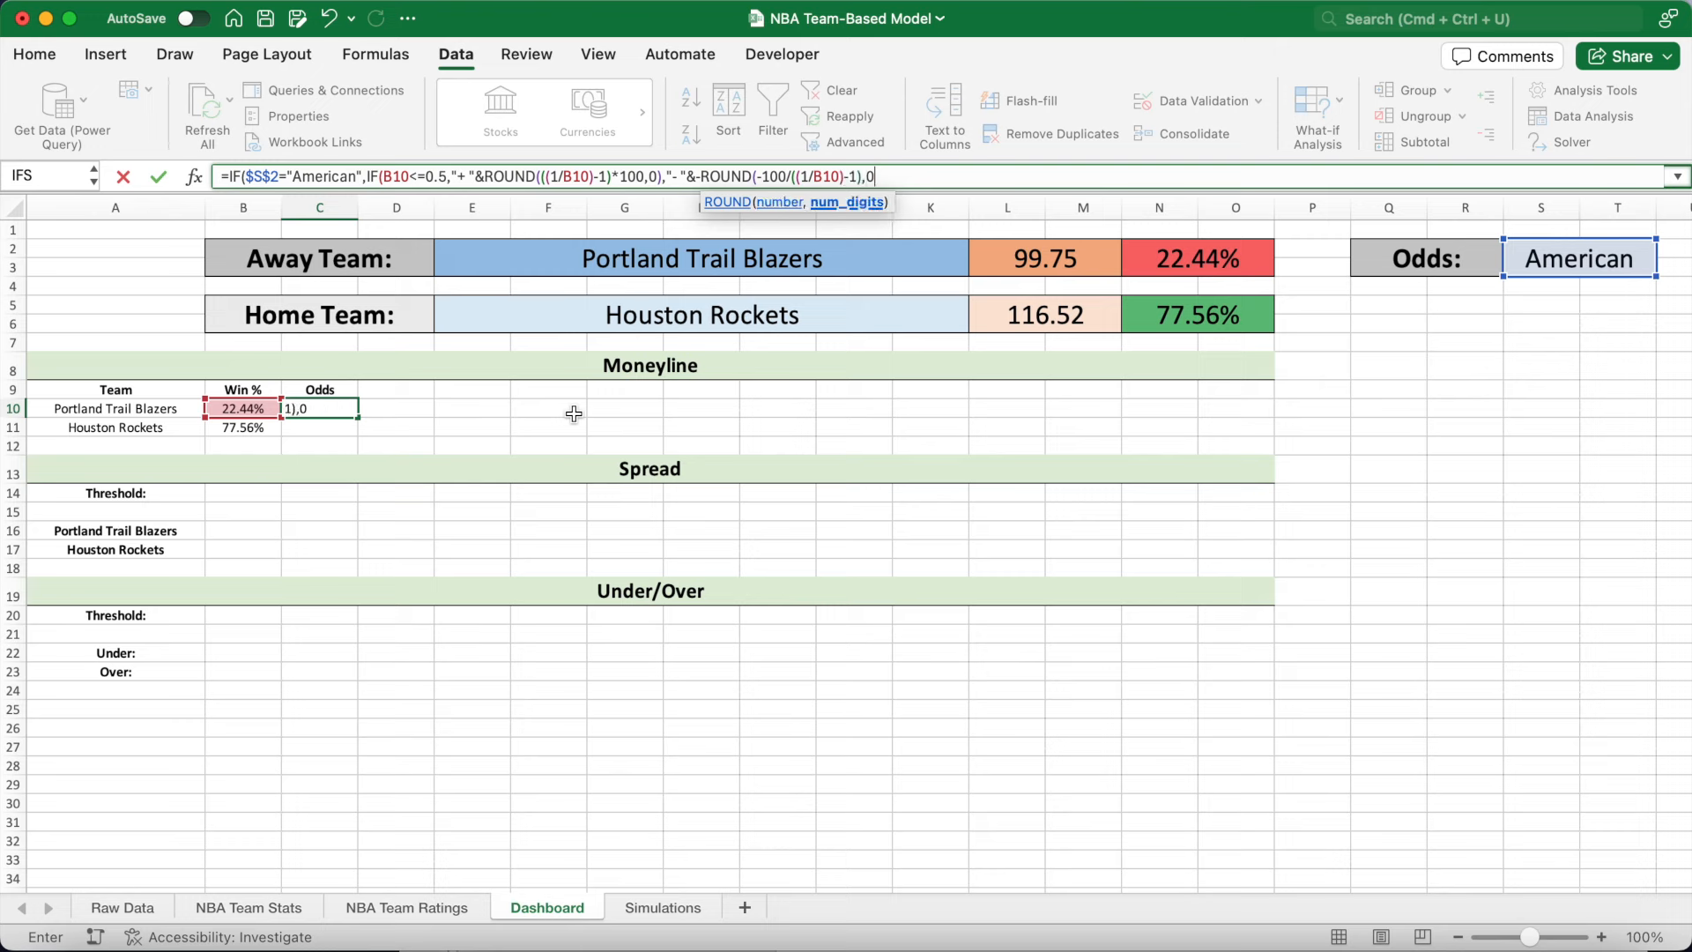
{"action": "type", "text": ",1/B10"}
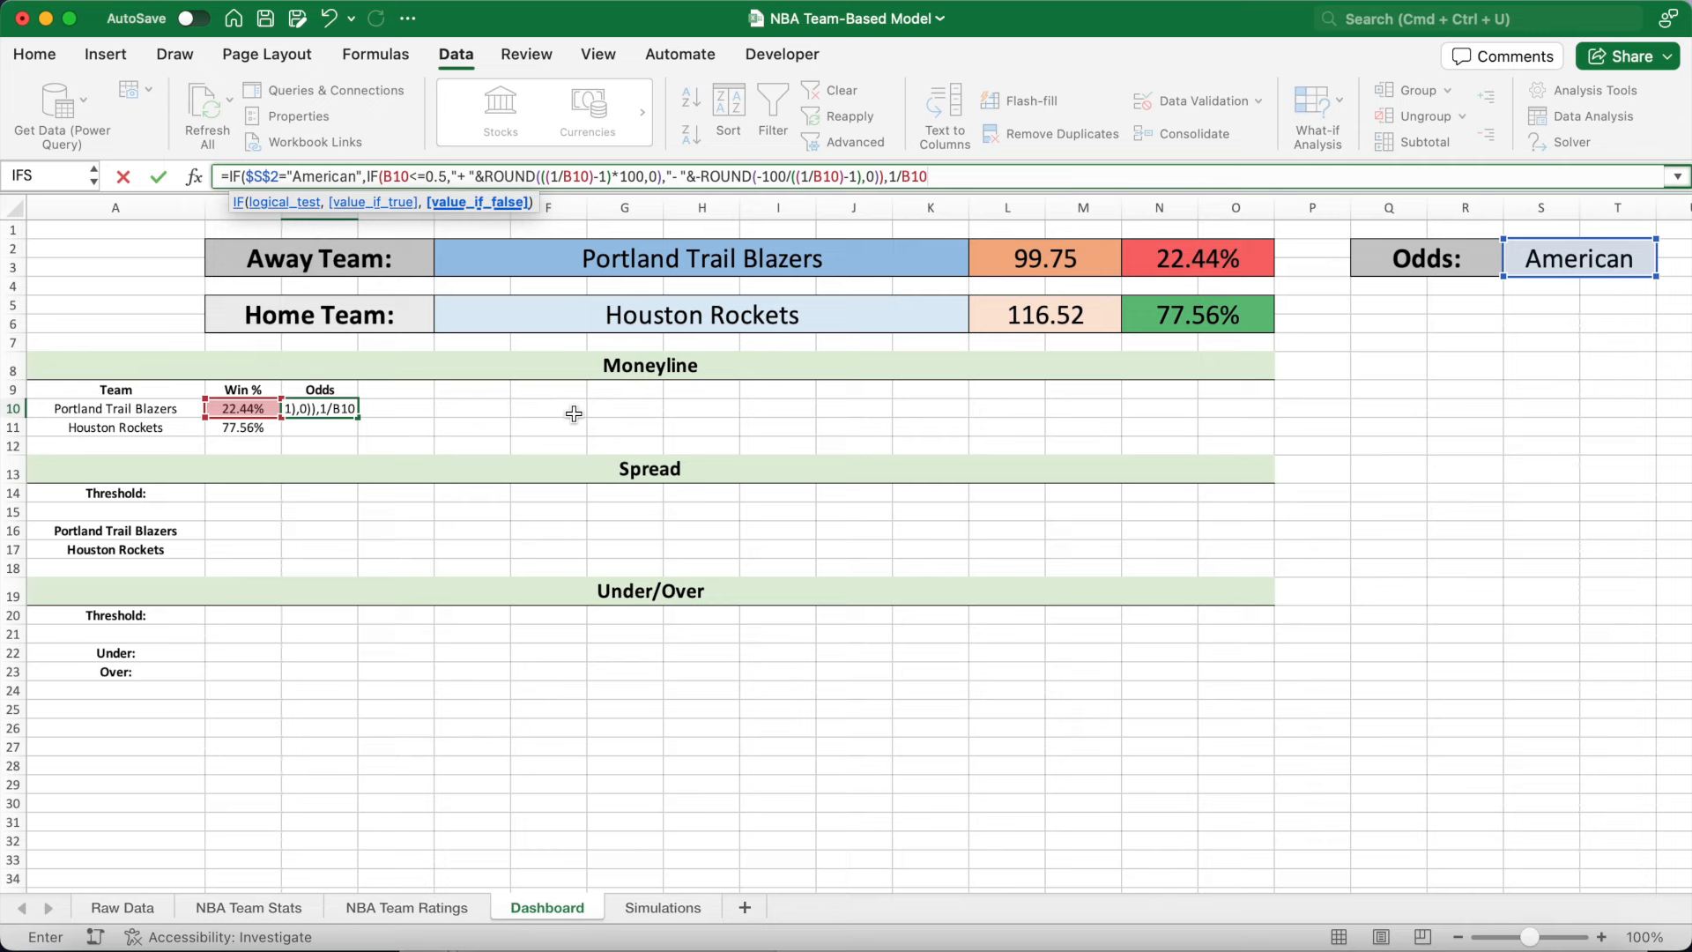
{"action": "type", "text": ")"}
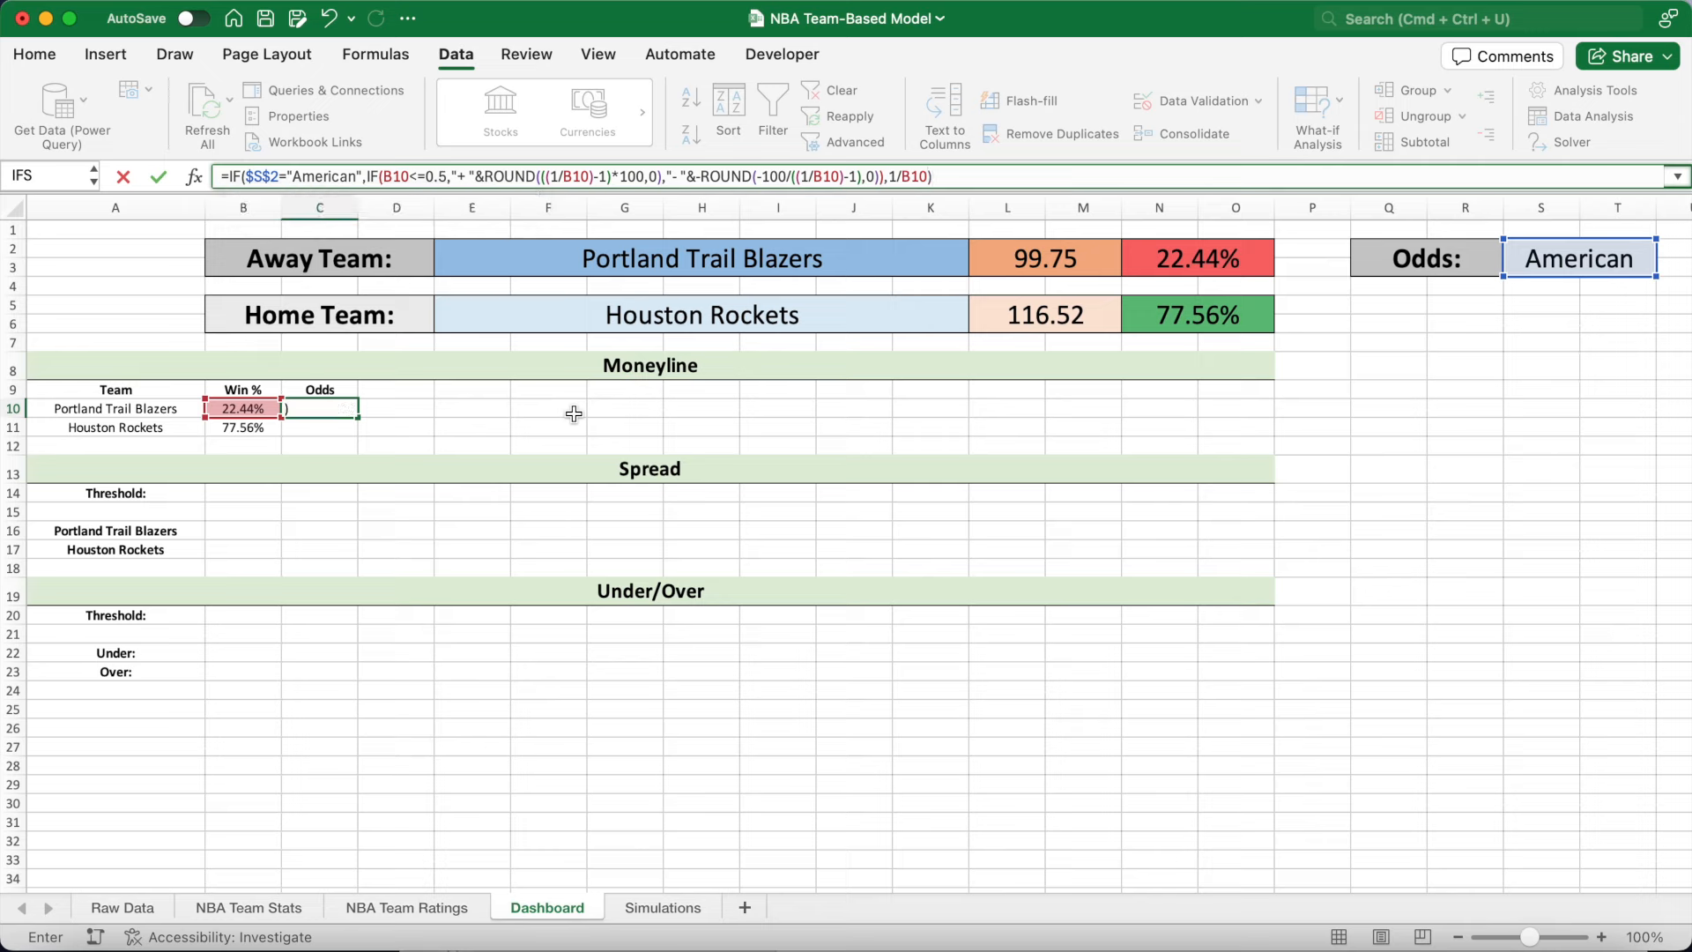
{"action": "key", "text": "Return"}
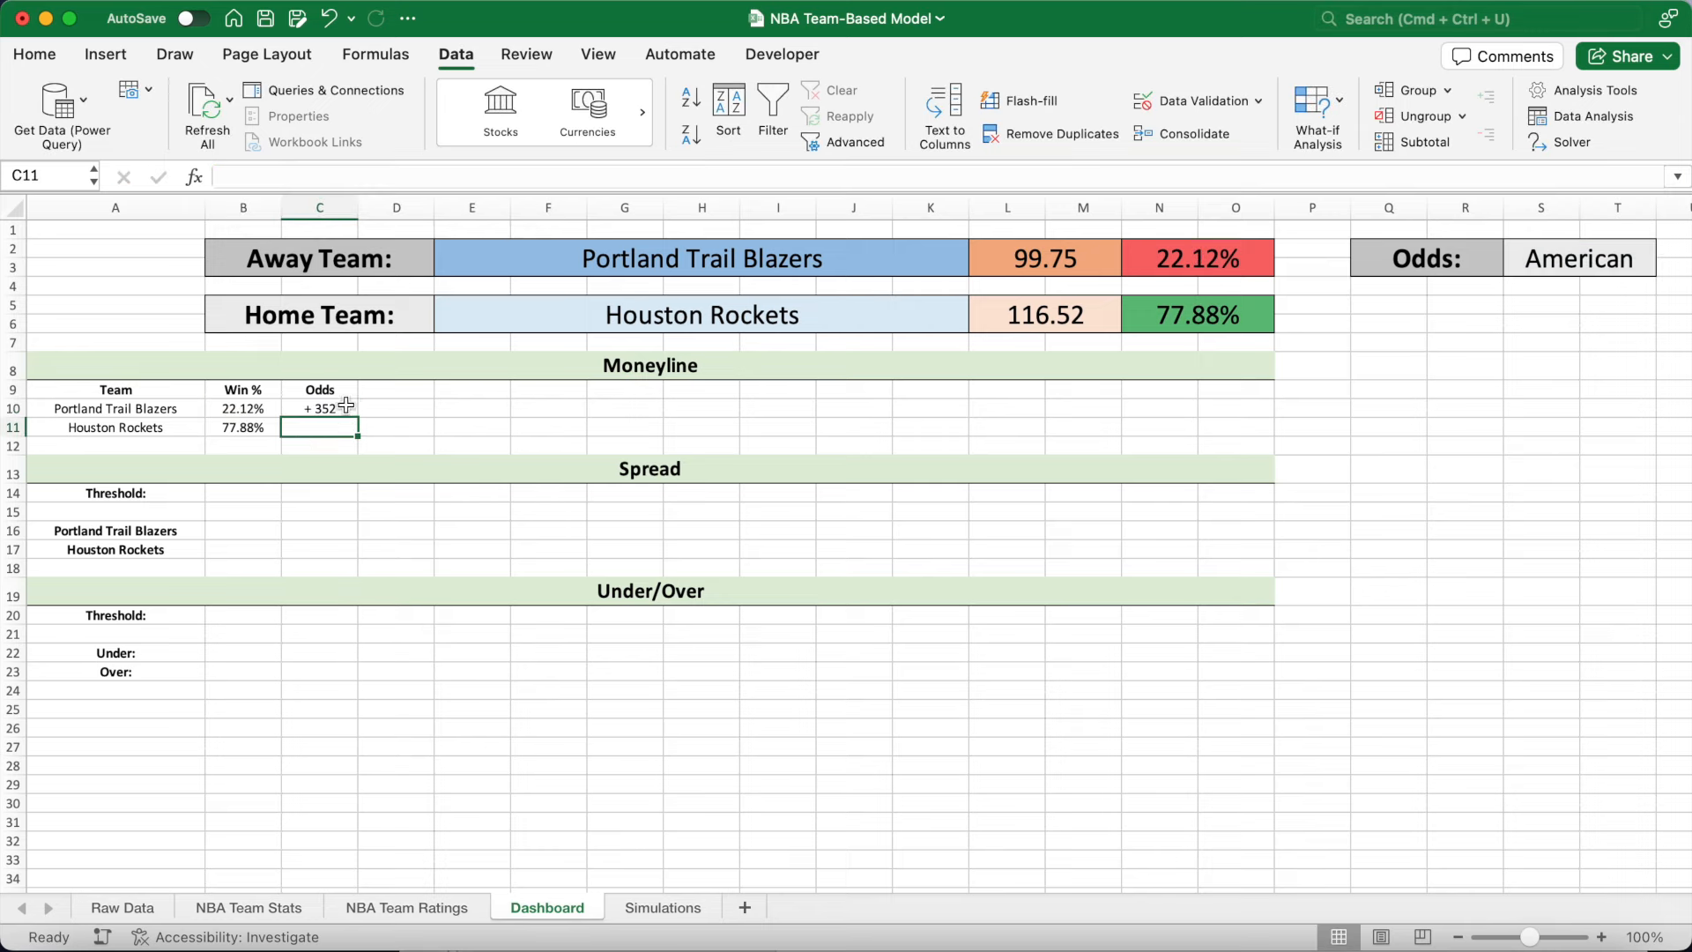
Copy the away team's Moneyline odds formula from C10 to the home team's odds cell C11.
{"action": "left_click", "coordinate": [346, 406]}
{"action": "key", "text": "super+c"}
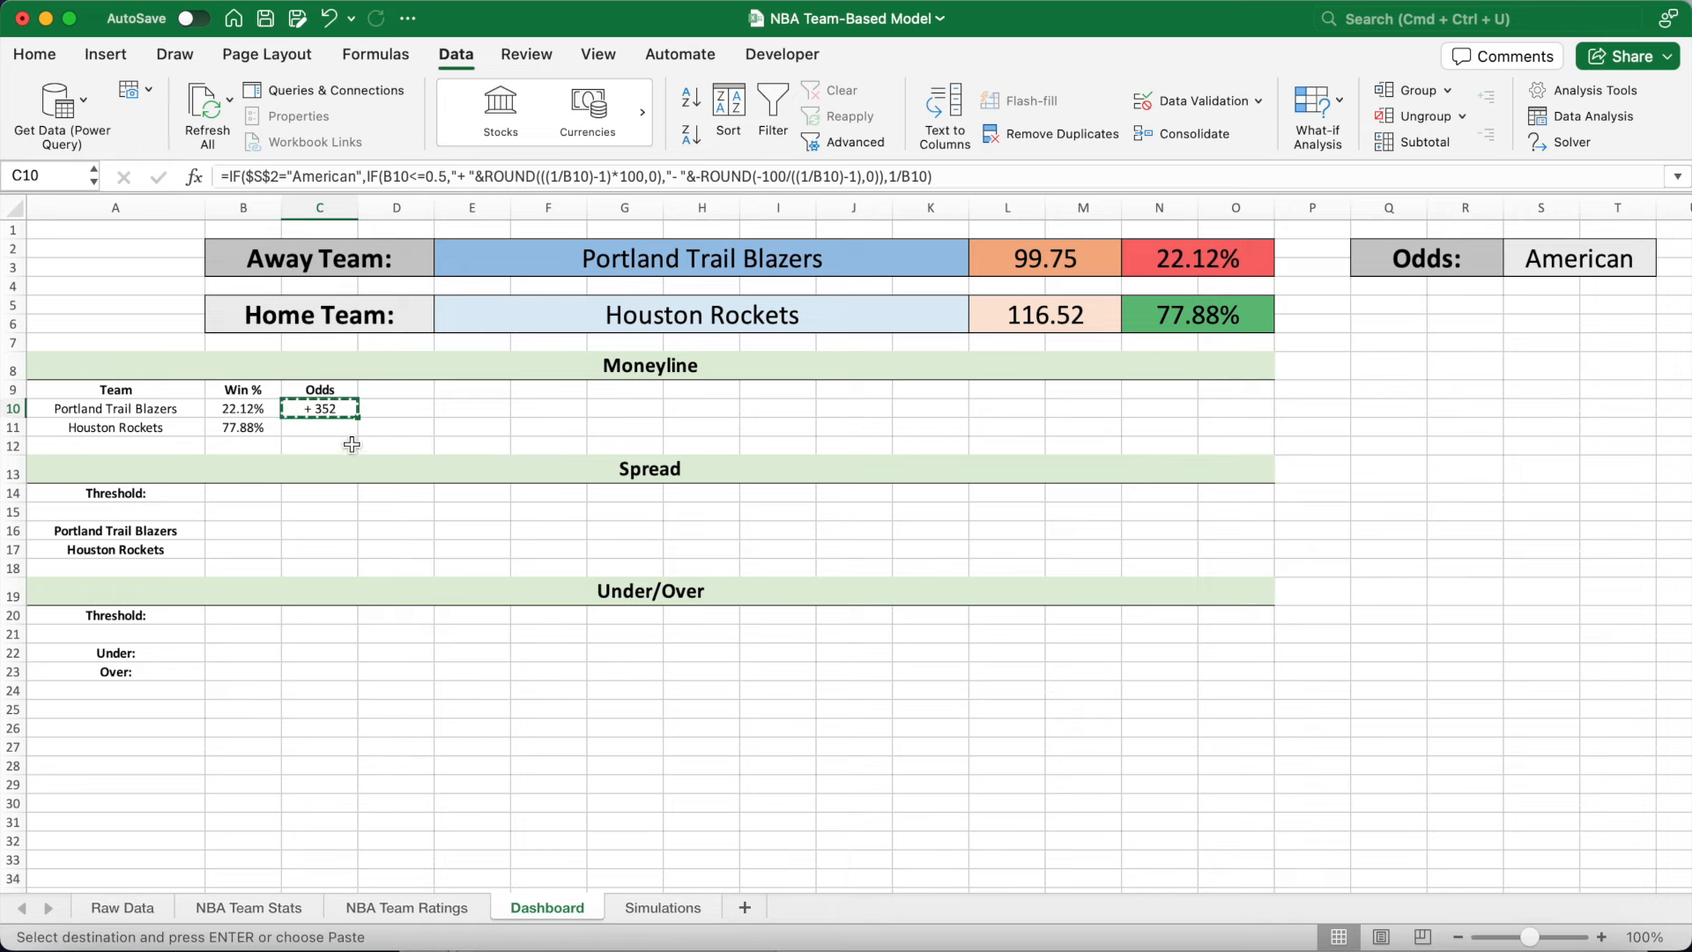
{"action": "left_click", "coordinate": [348, 428]}
{"action": "key", "text": "super+v"}
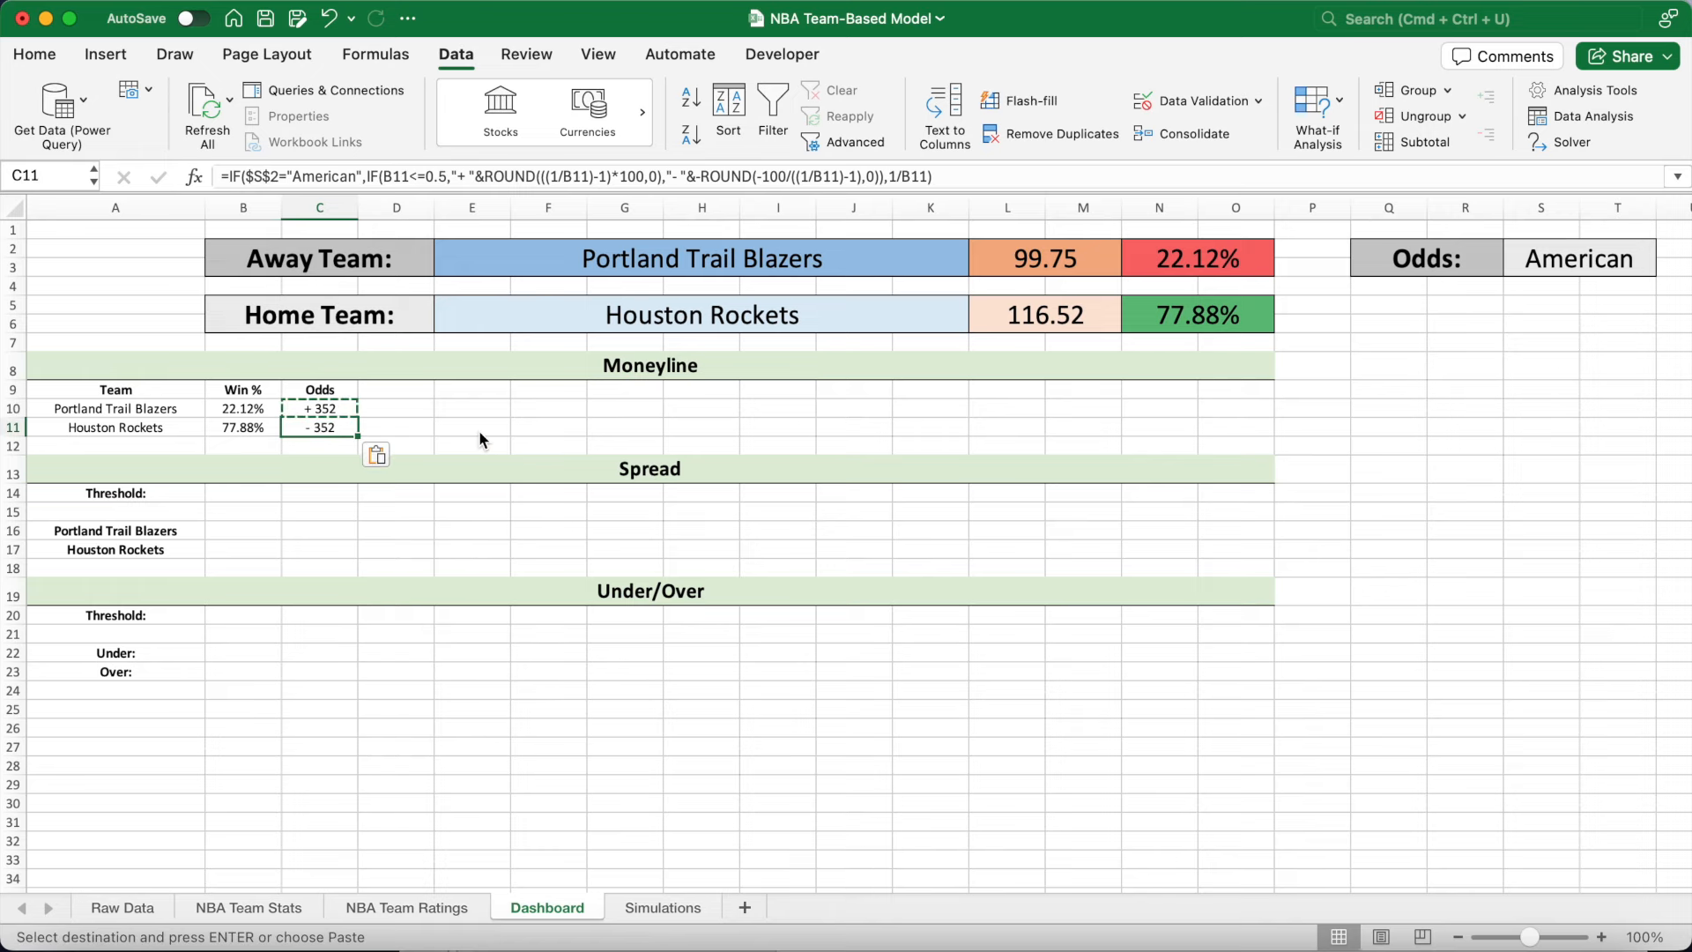
{"action": "left_click", "coordinate": [443, 420]}
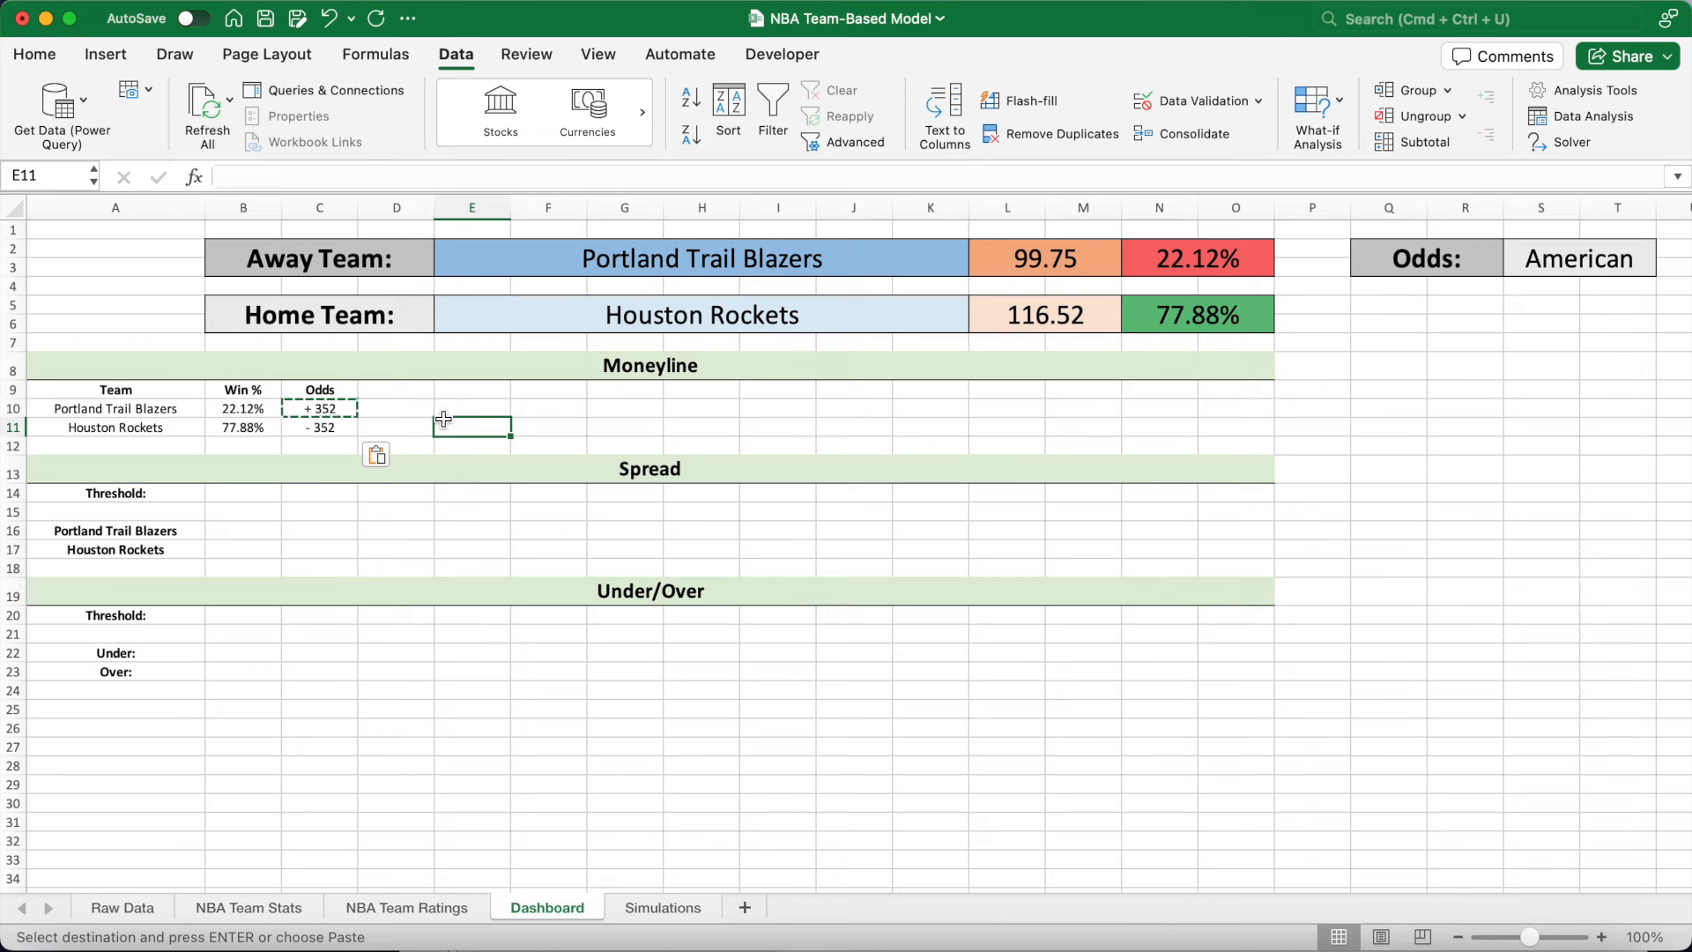
{"action": "key", "text": "Escape"}
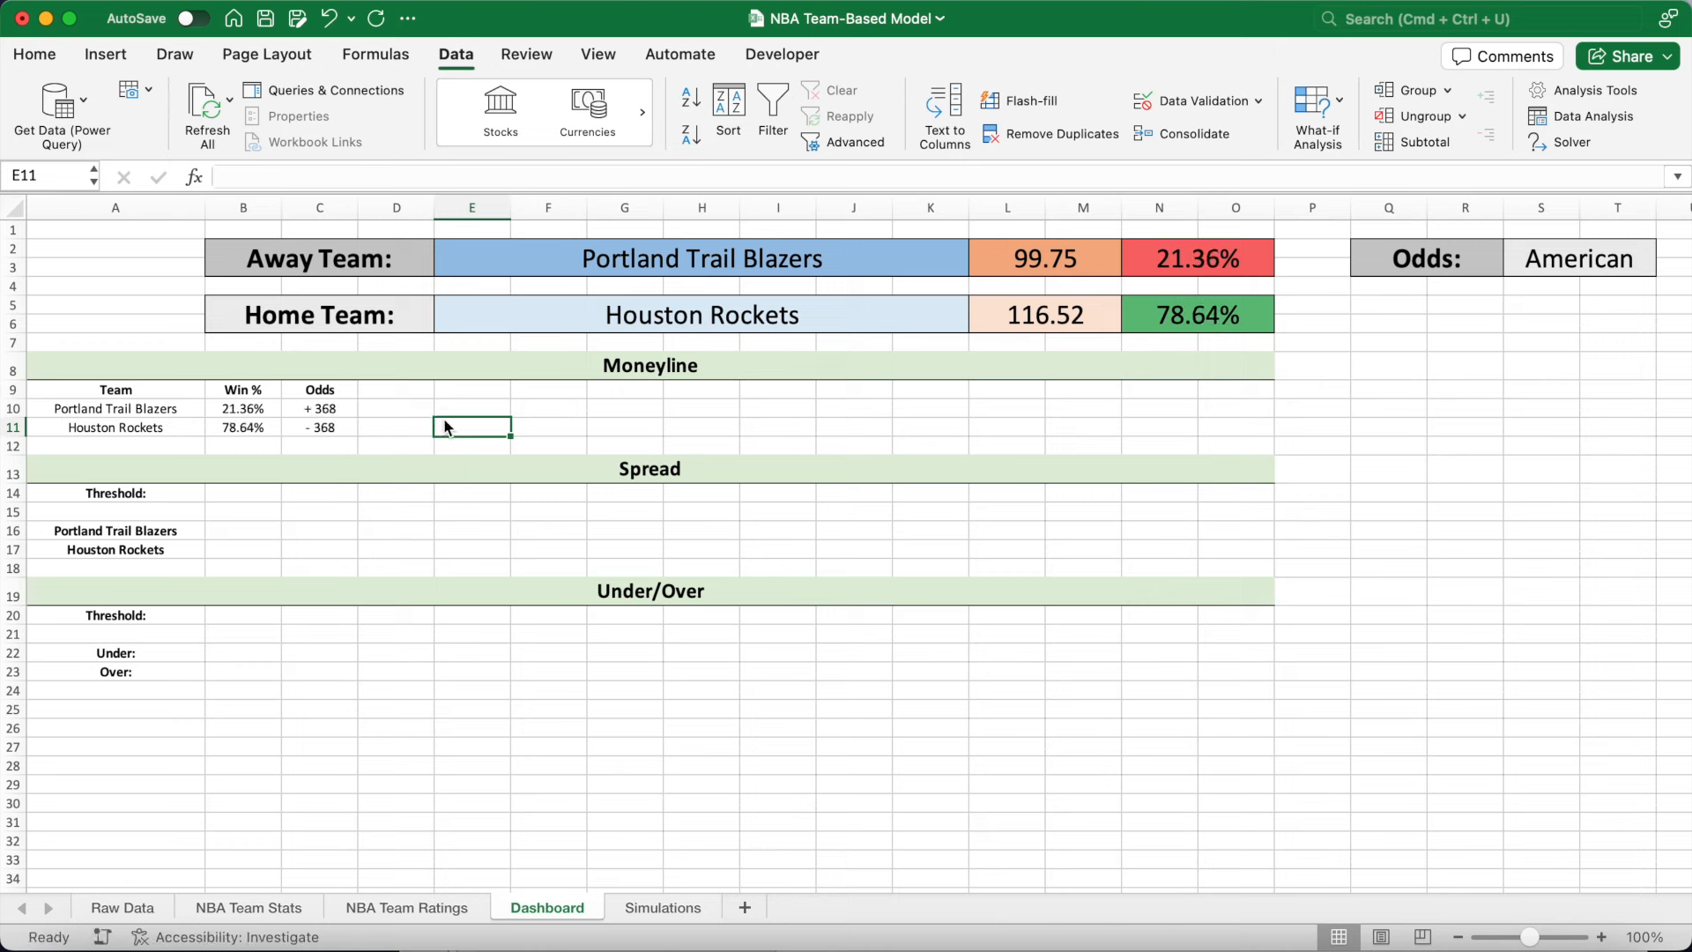
Set the Spread threshold in B14 to -16.5.
{"action": "left_click", "coordinate": [252, 500]}
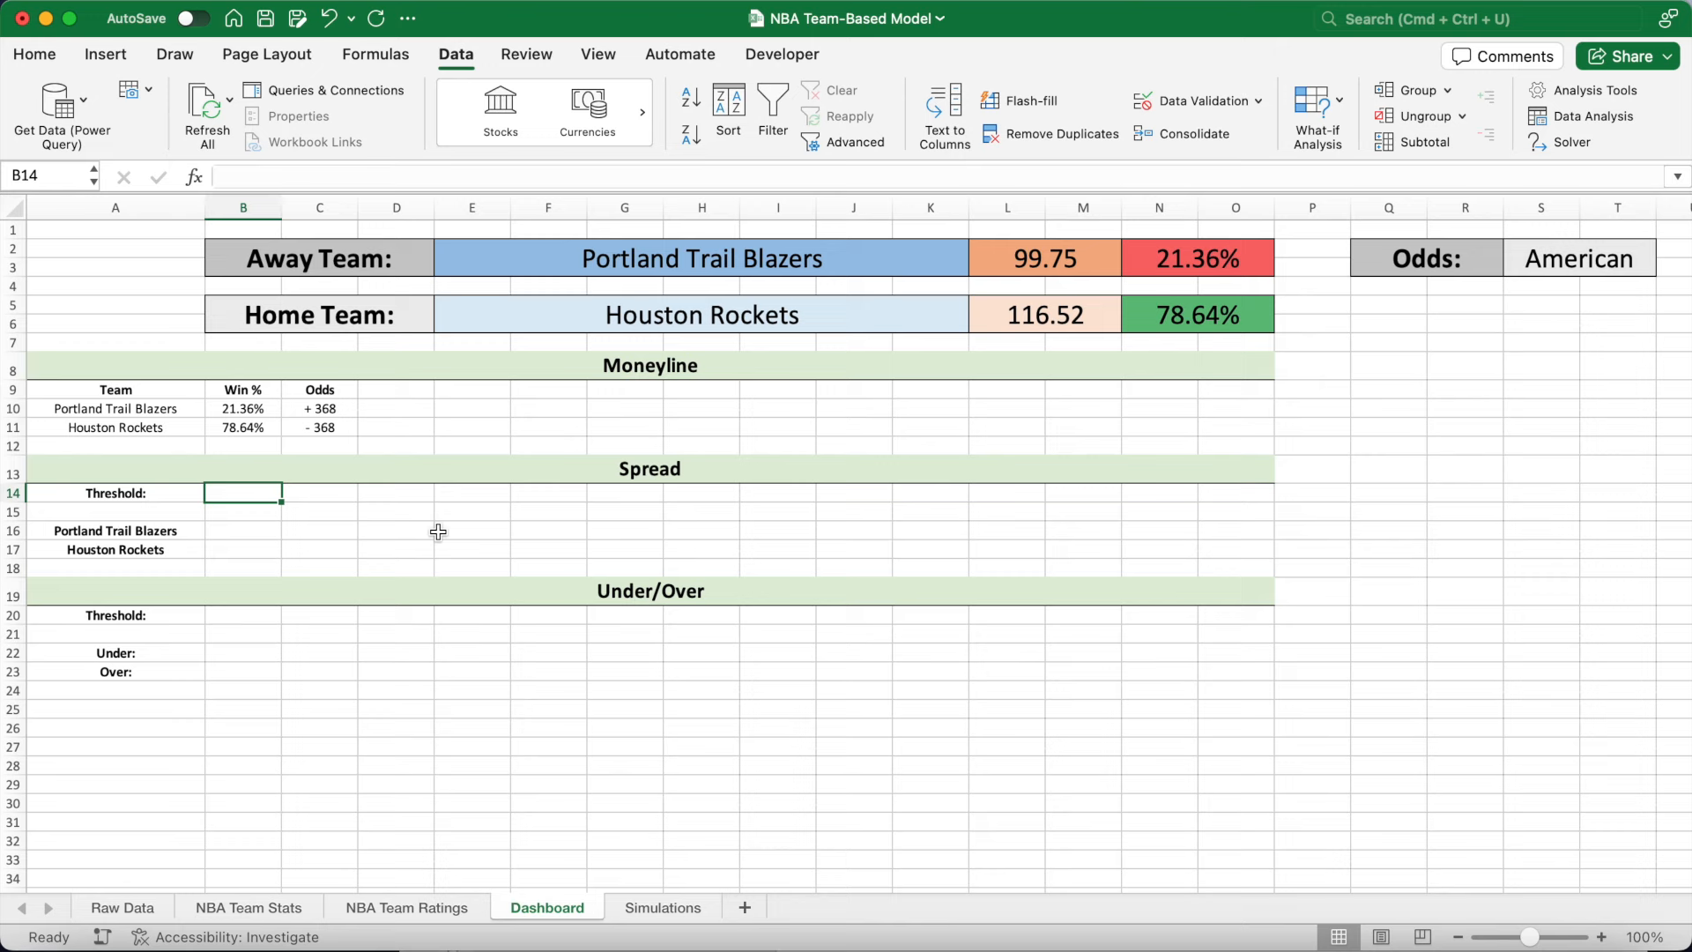
{"action": "type", "text": "-"}
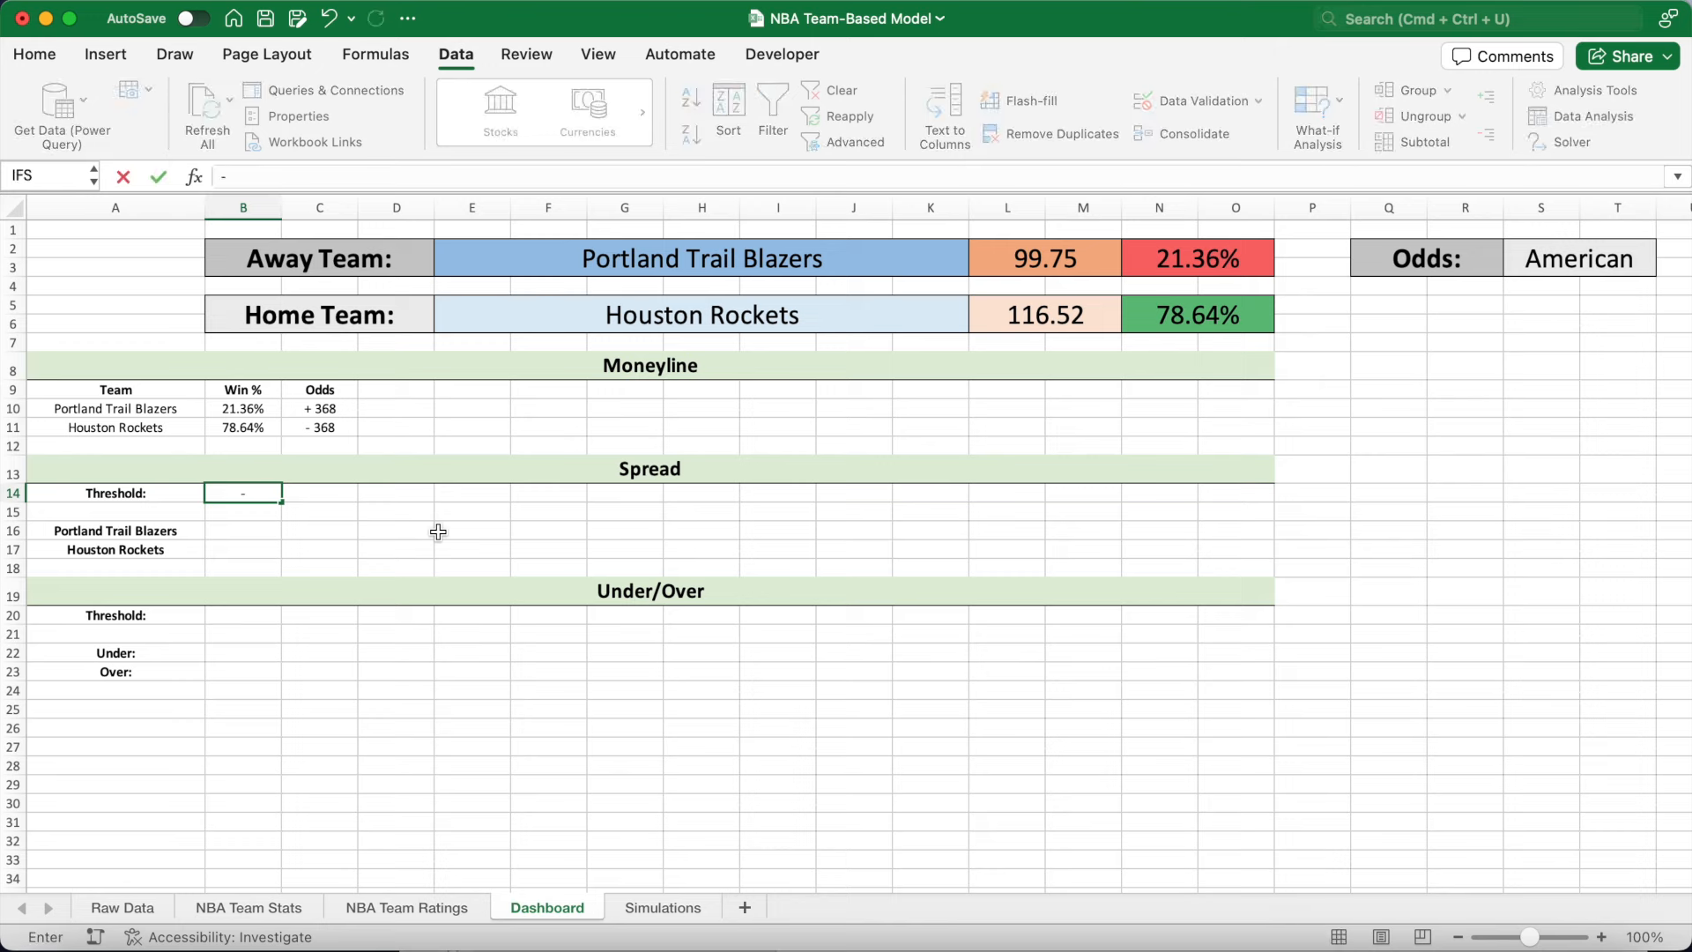
{"action": "type", "text": "16.5"}
{"action": "key", "text": "Return"}
{"action": "key", "text": "Return"}
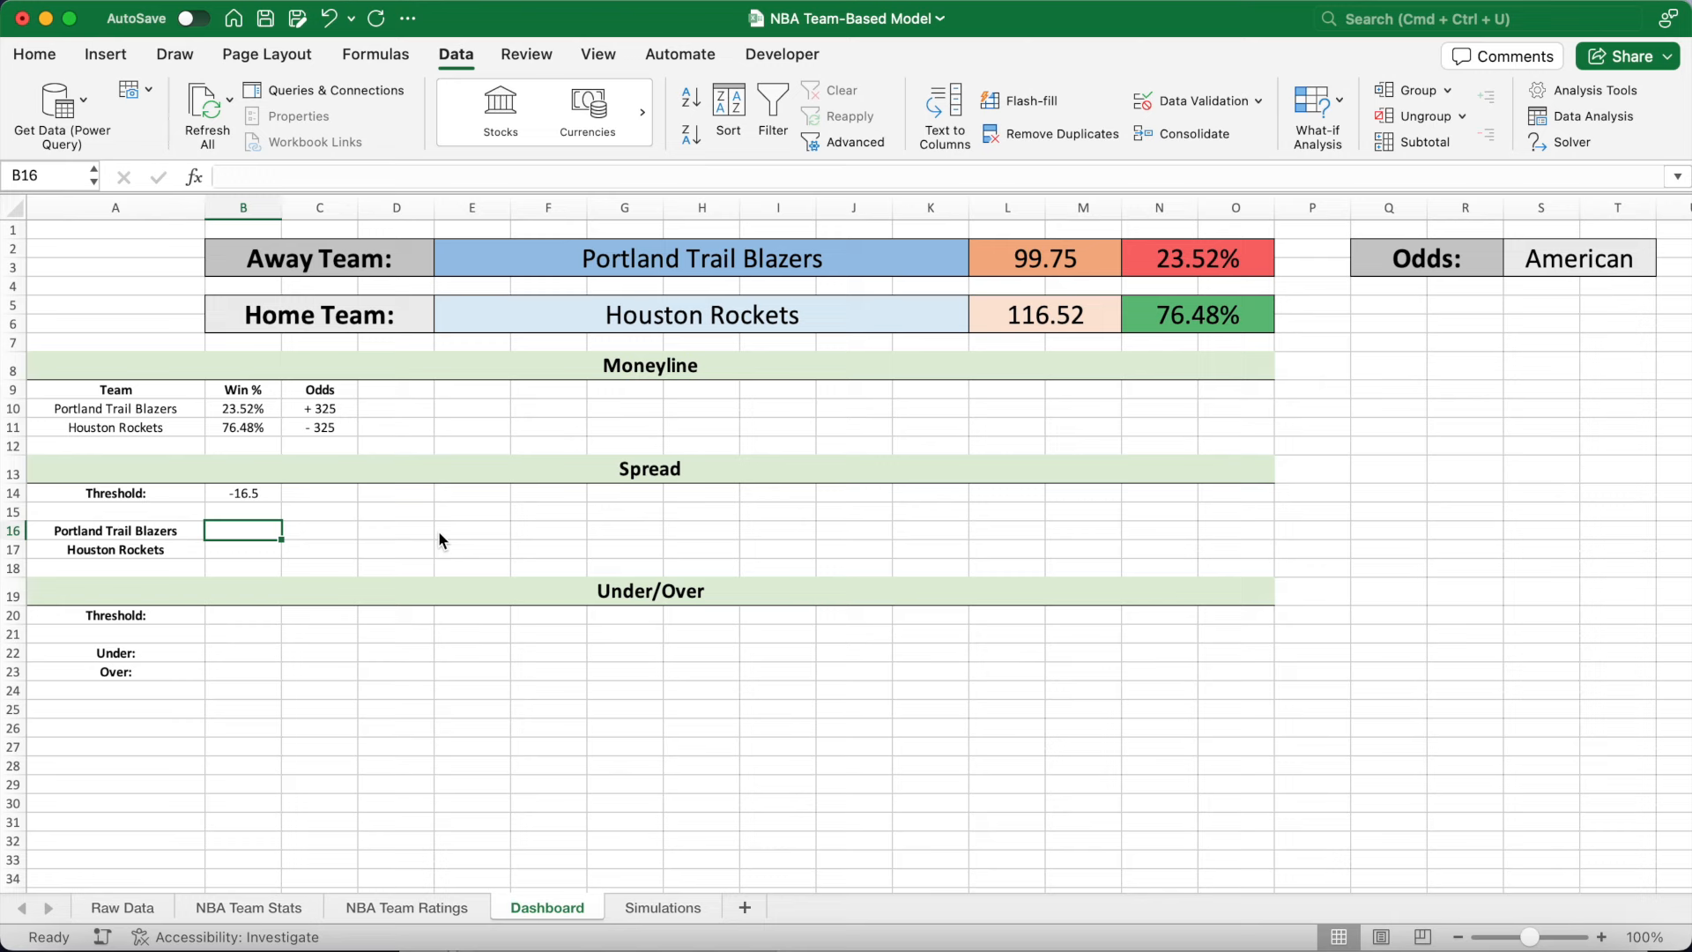
Start the away team's Spread formula in B16 with =SUMPRODUCT(--(Simulations!$J$3:$J$2502, covering all the away team's simulated scores.
{"action": "left_click", "coordinate": [361, 179]}
{"action": "type", "text": "="}
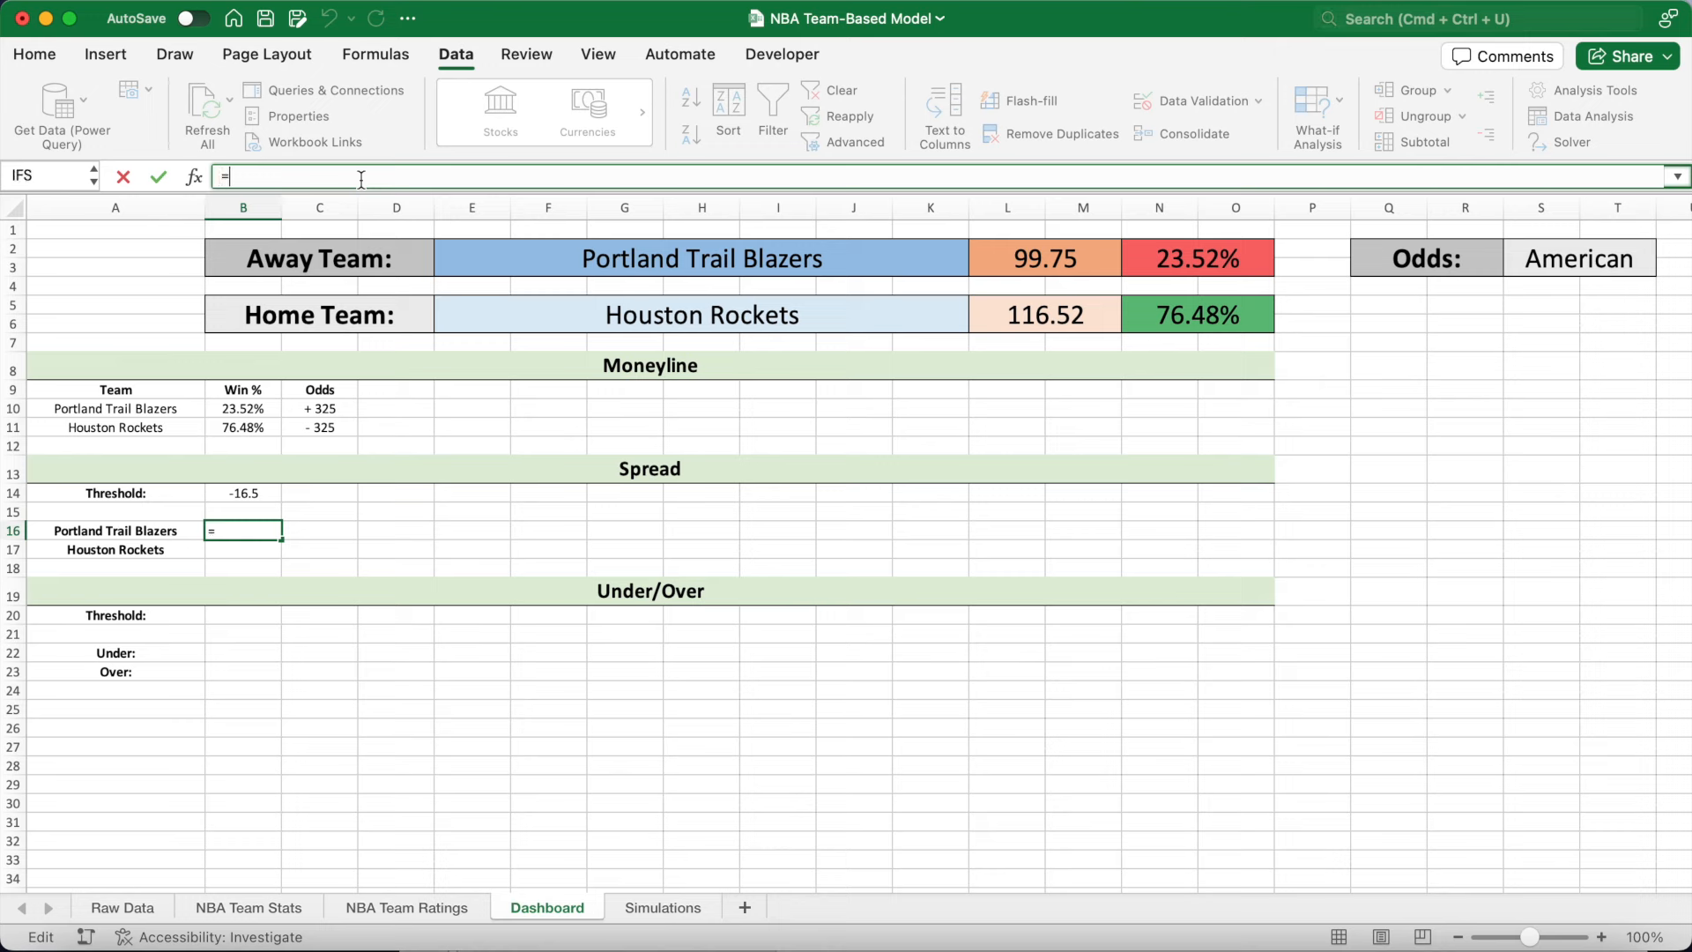
{"action": "type", "text": "SUMPRODUCT"}
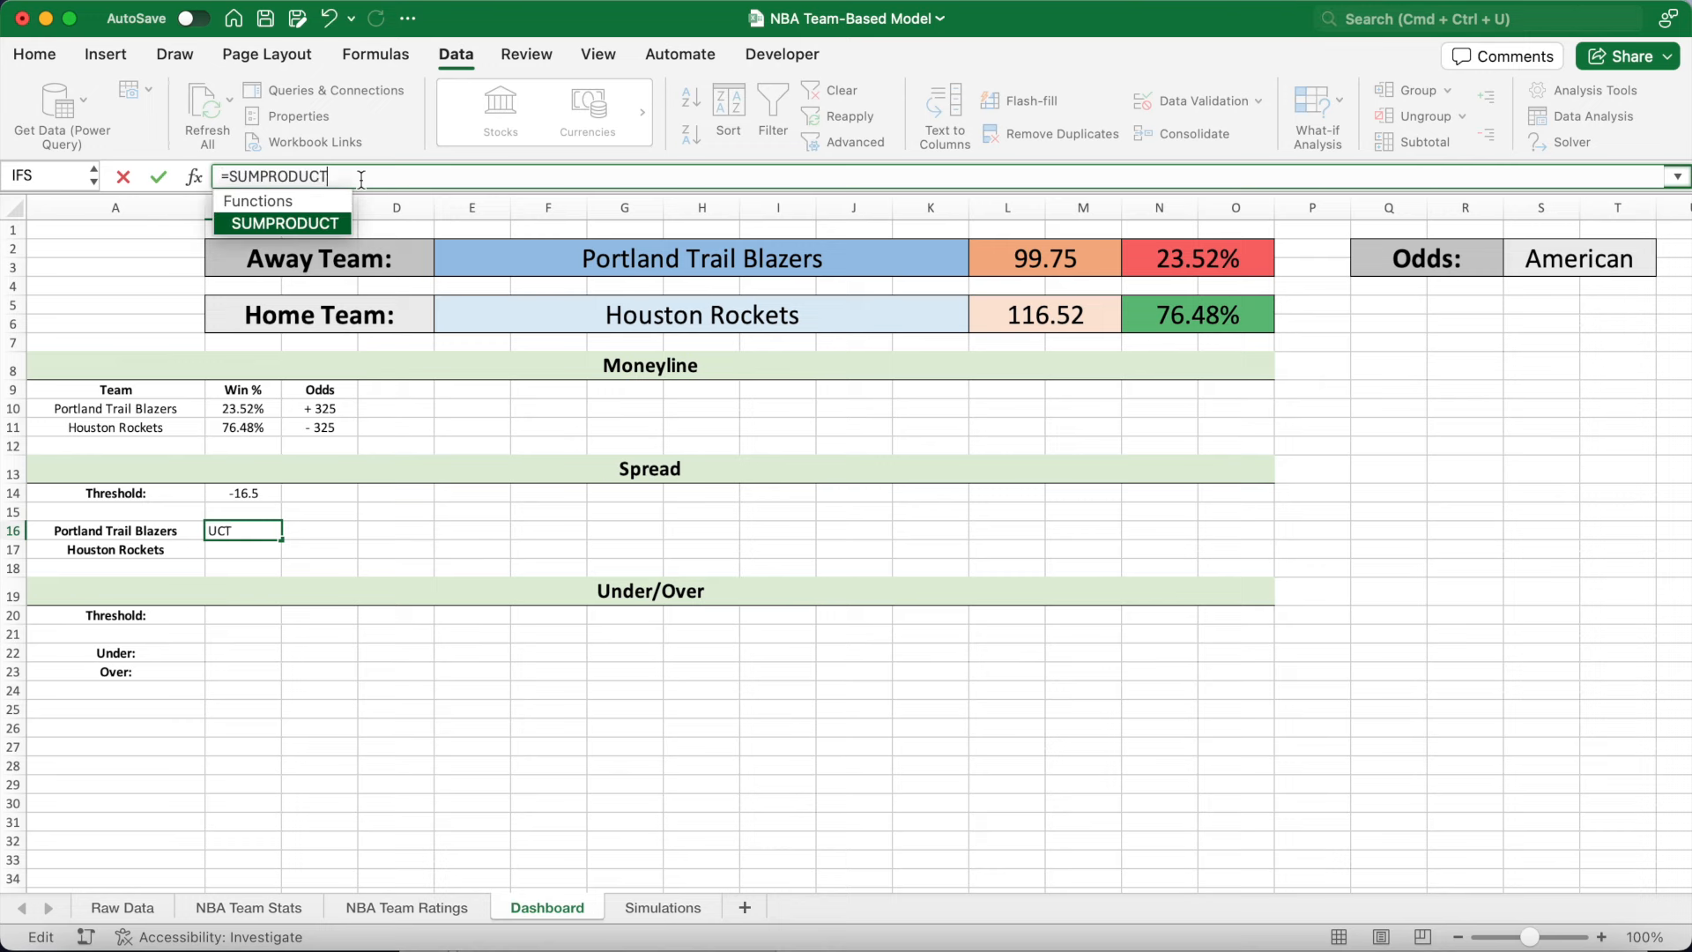
{"action": "type", "text": "(--("}
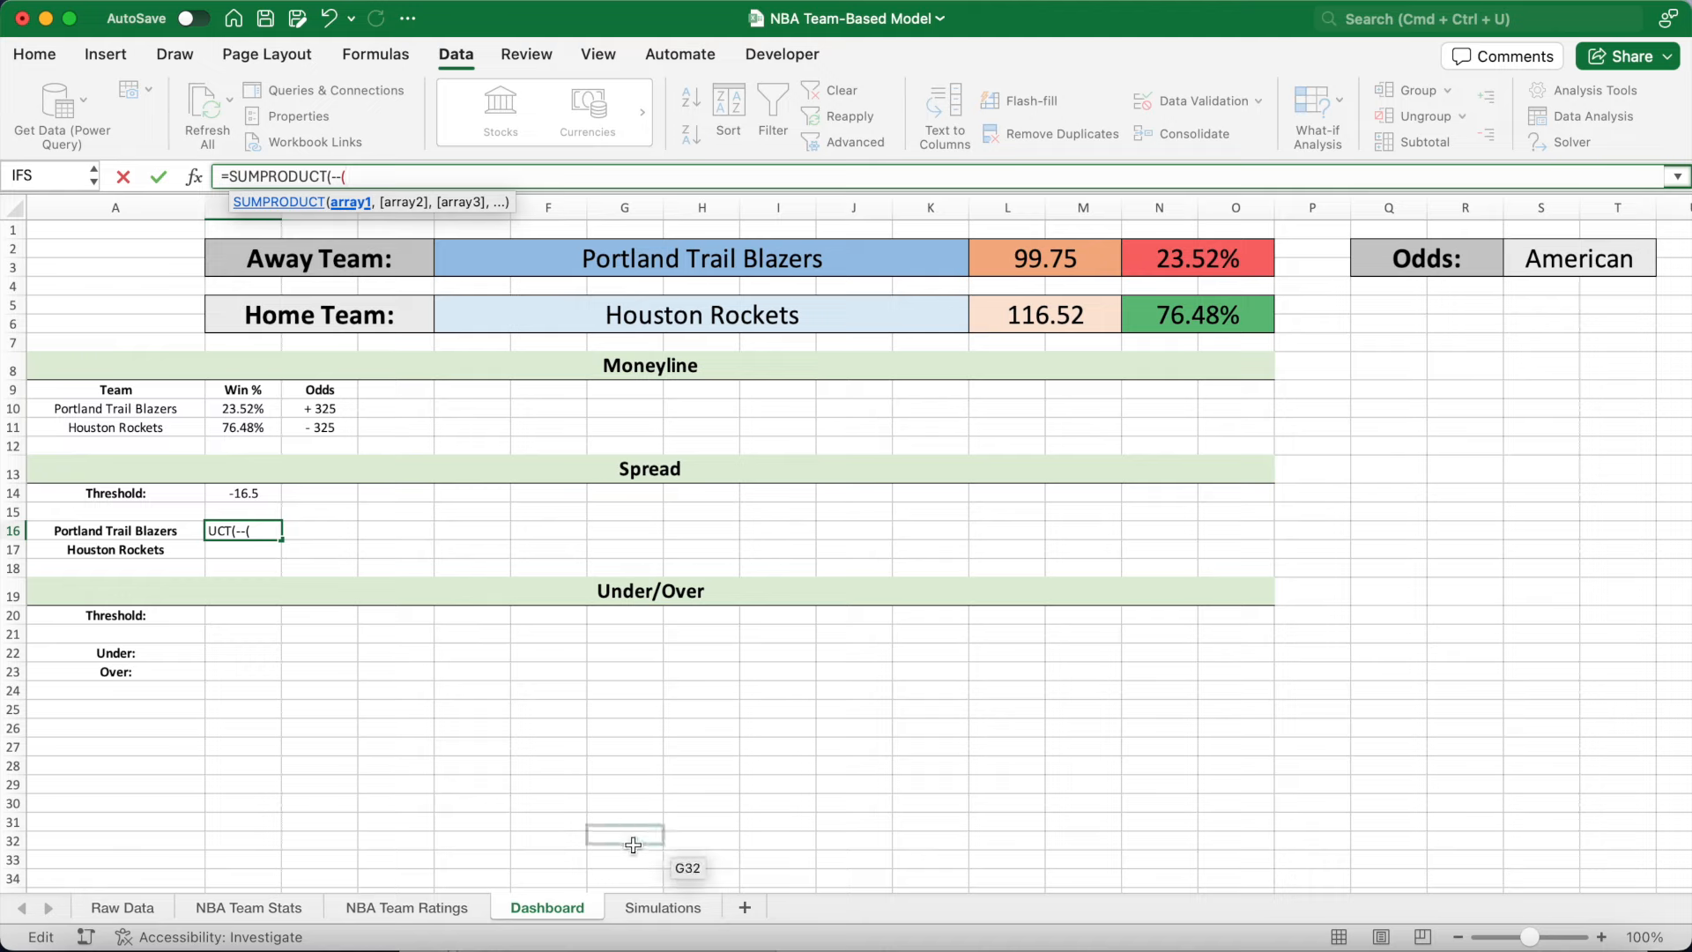
{"action": "left_click", "coordinate": [636, 900]}
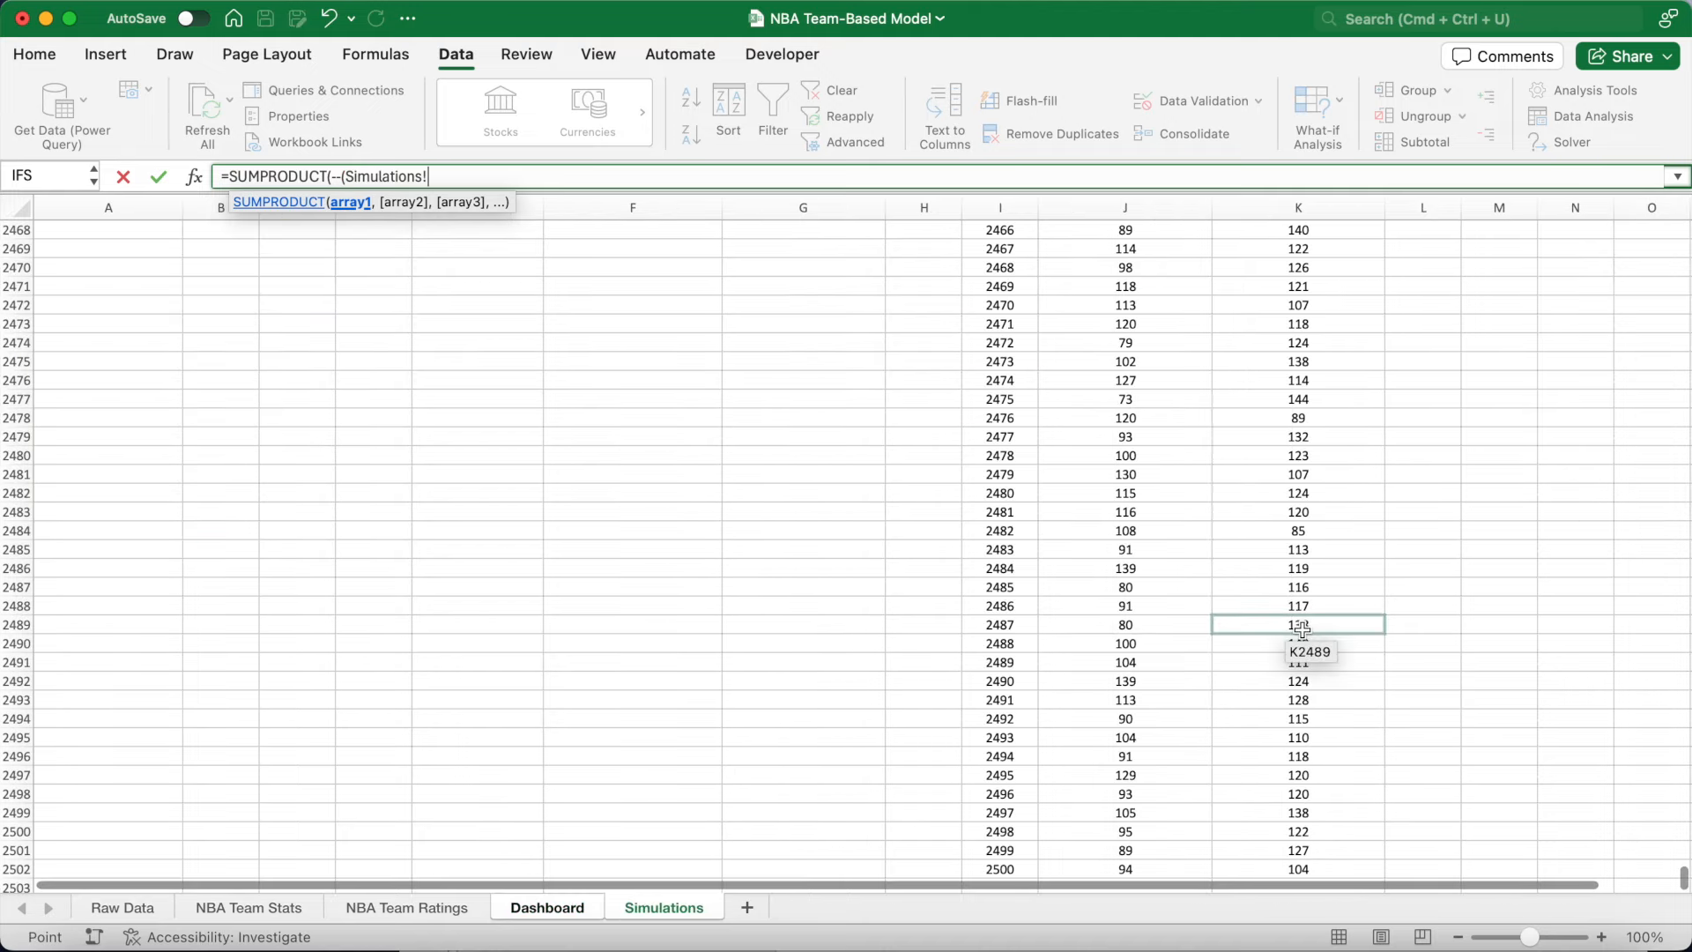
{"action": "left_click_drag", "start_coordinate": [1684, 872], "coordinate": [1683, 229]}
{"action": "left_click", "coordinate": [1176, 267]}
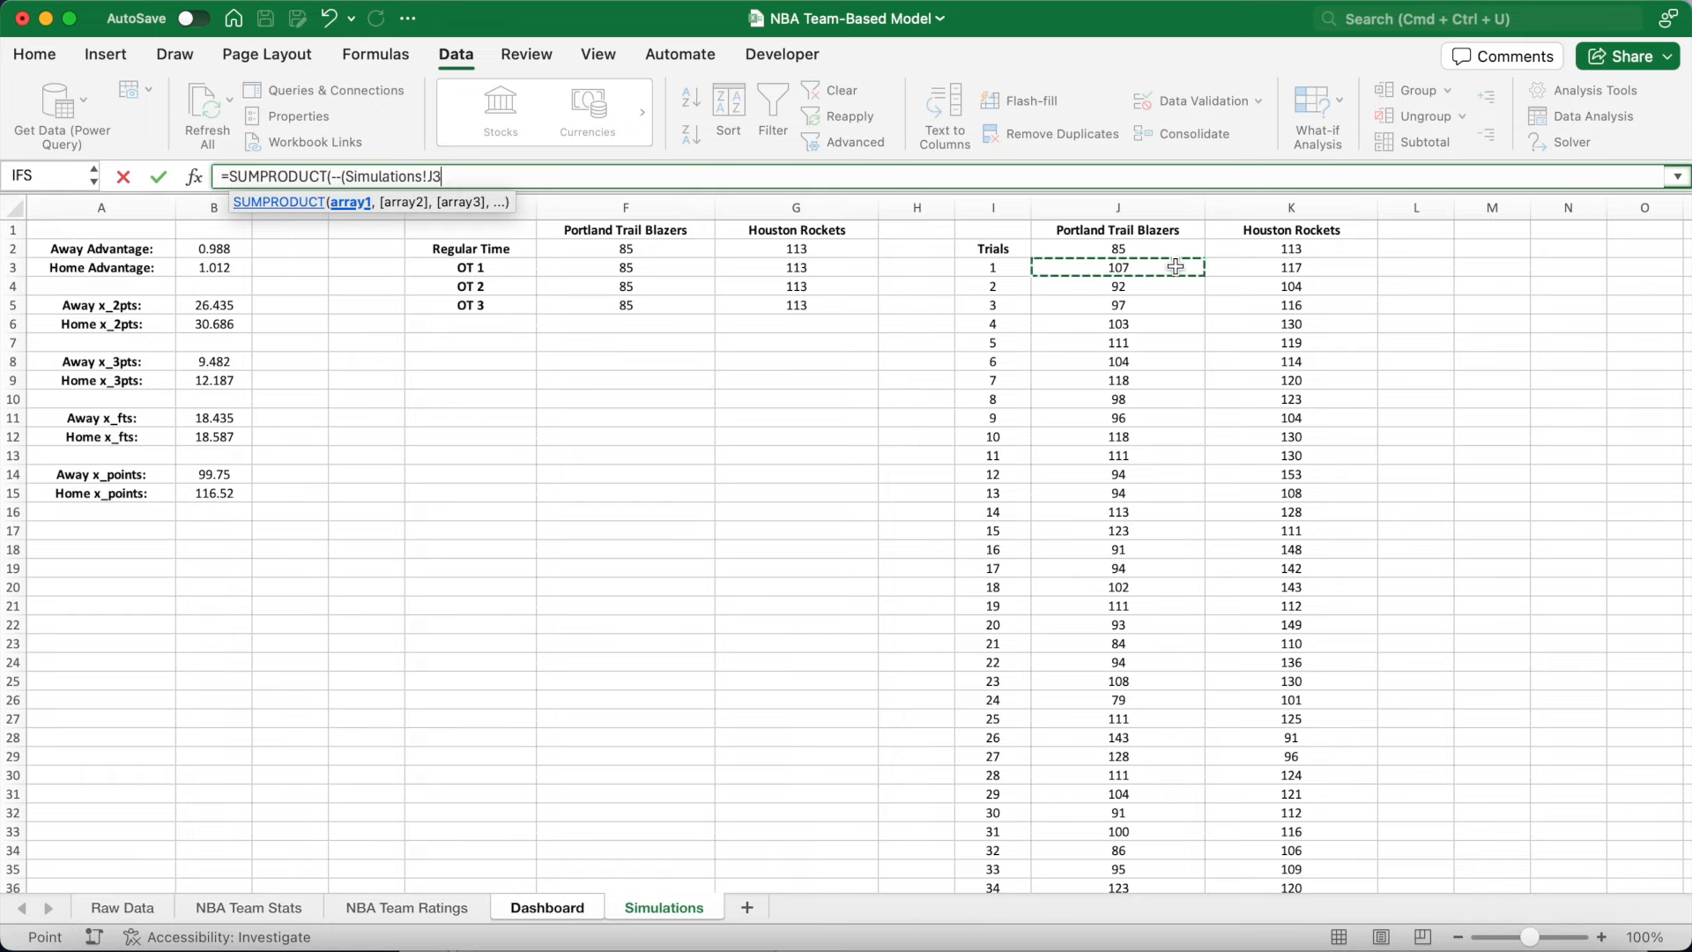
{"action": "key", "text": "ctrl+shift+Down"}
{"action": "key", "text": "F4"}
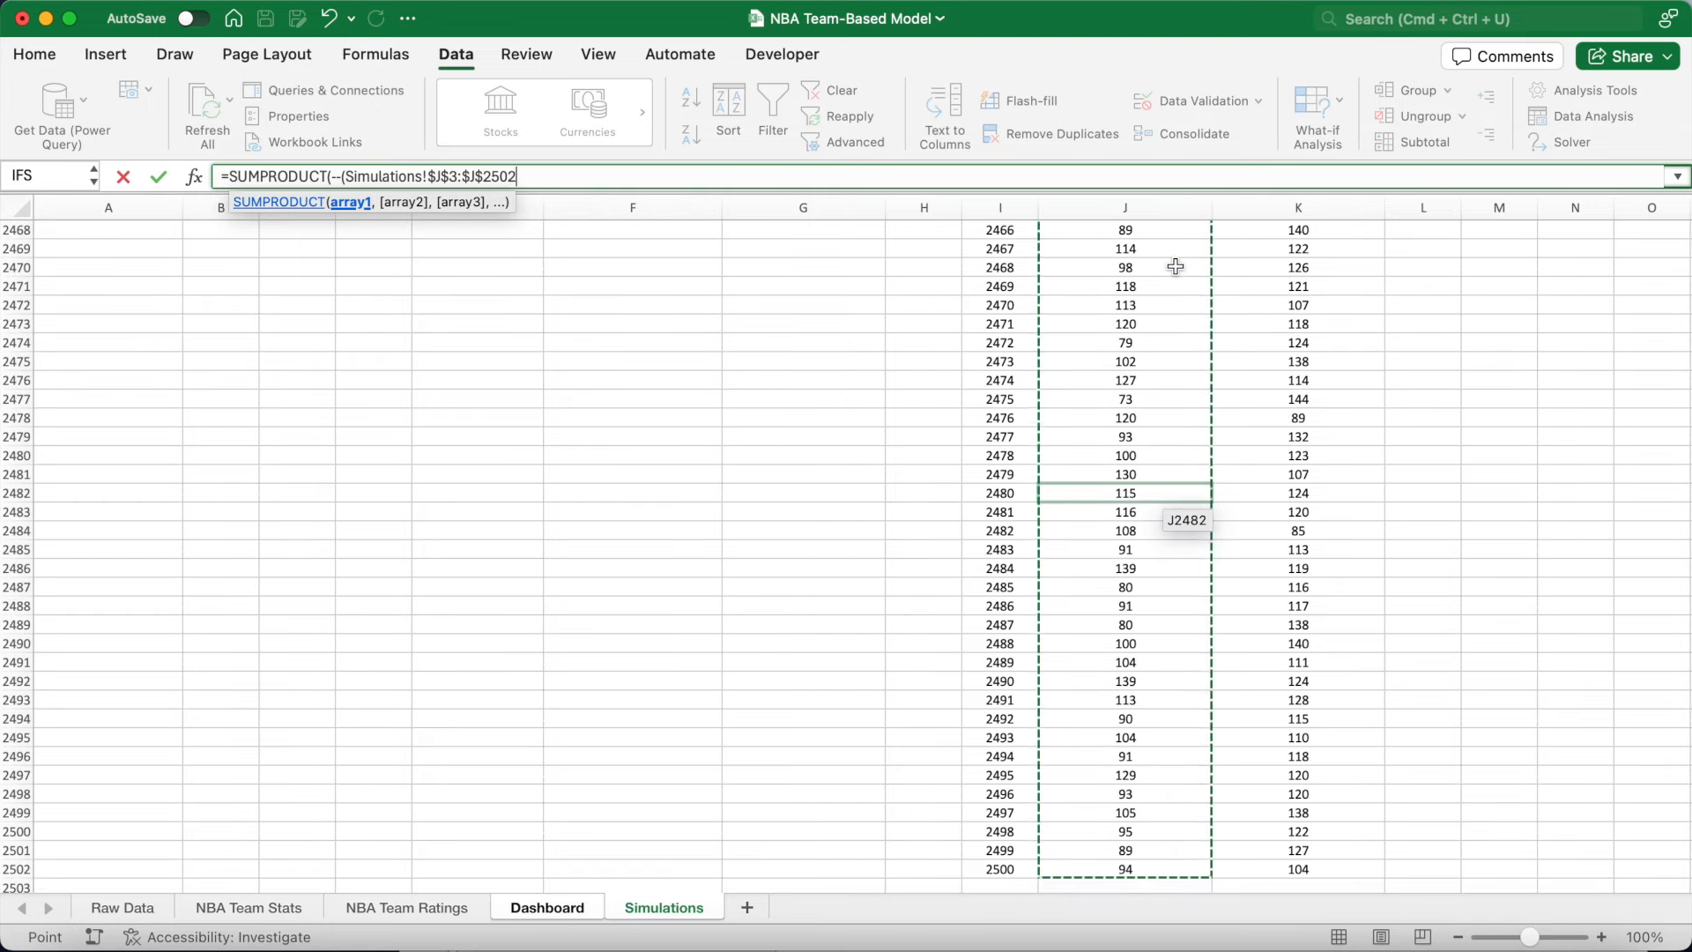
Extend the B16 formula by subtracting the threshold $B$14 and adding the greater-than comparison.
{"action": "type", "text": "-"}
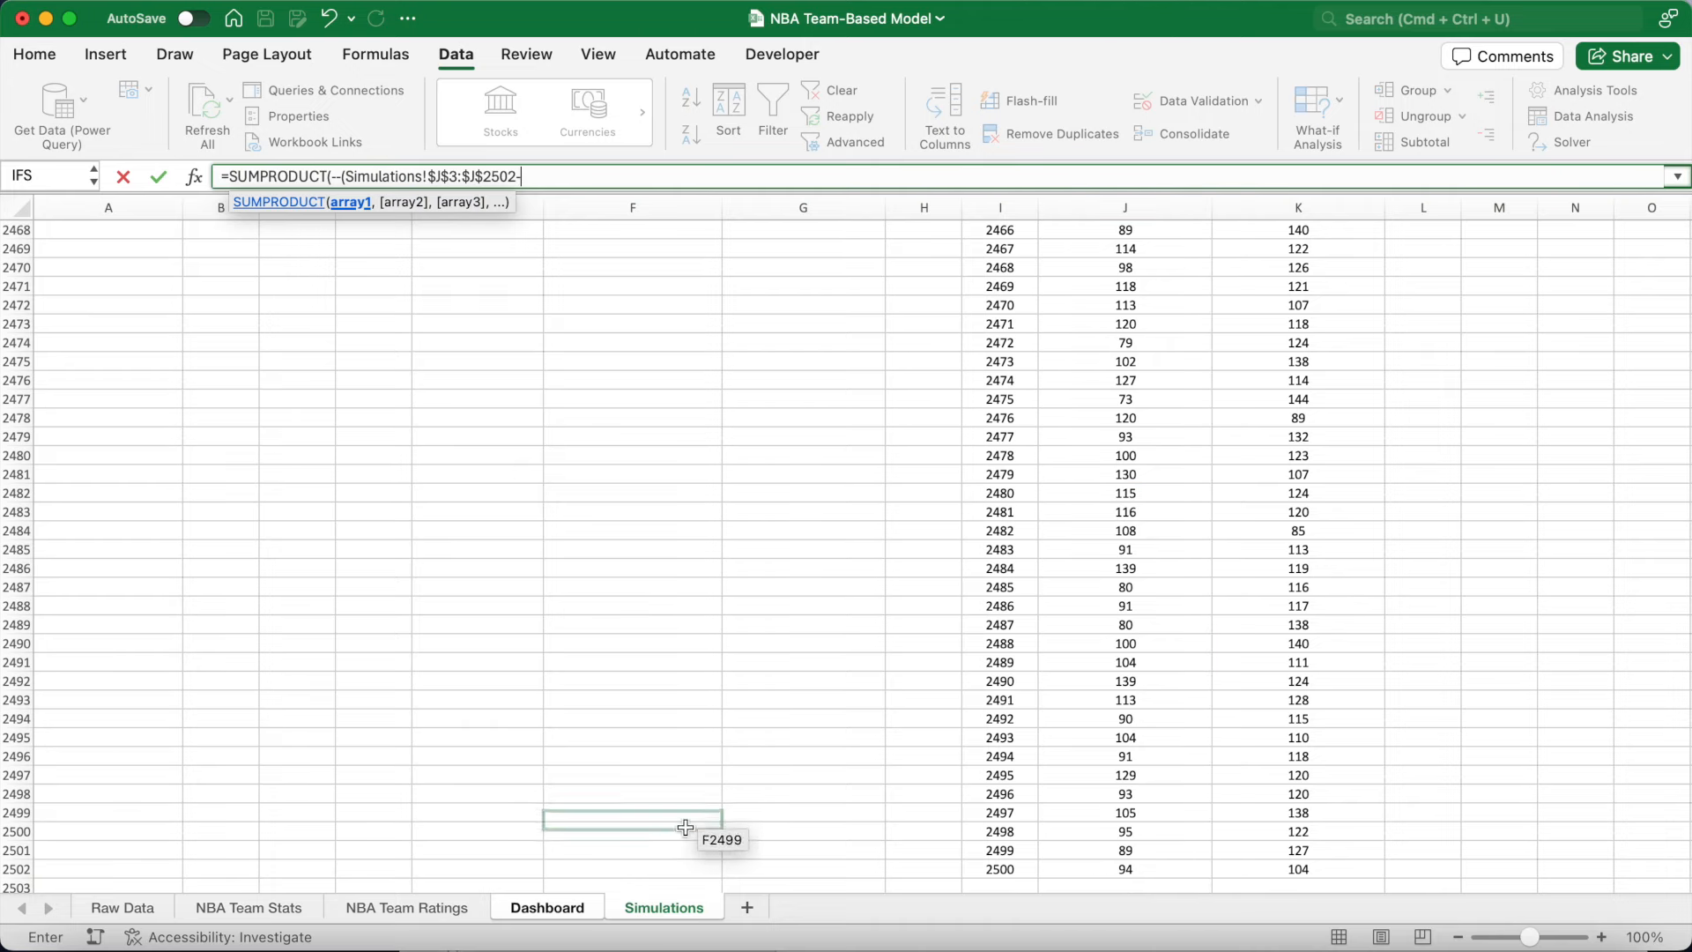
{"action": "left_click", "coordinate": [711, 909]}
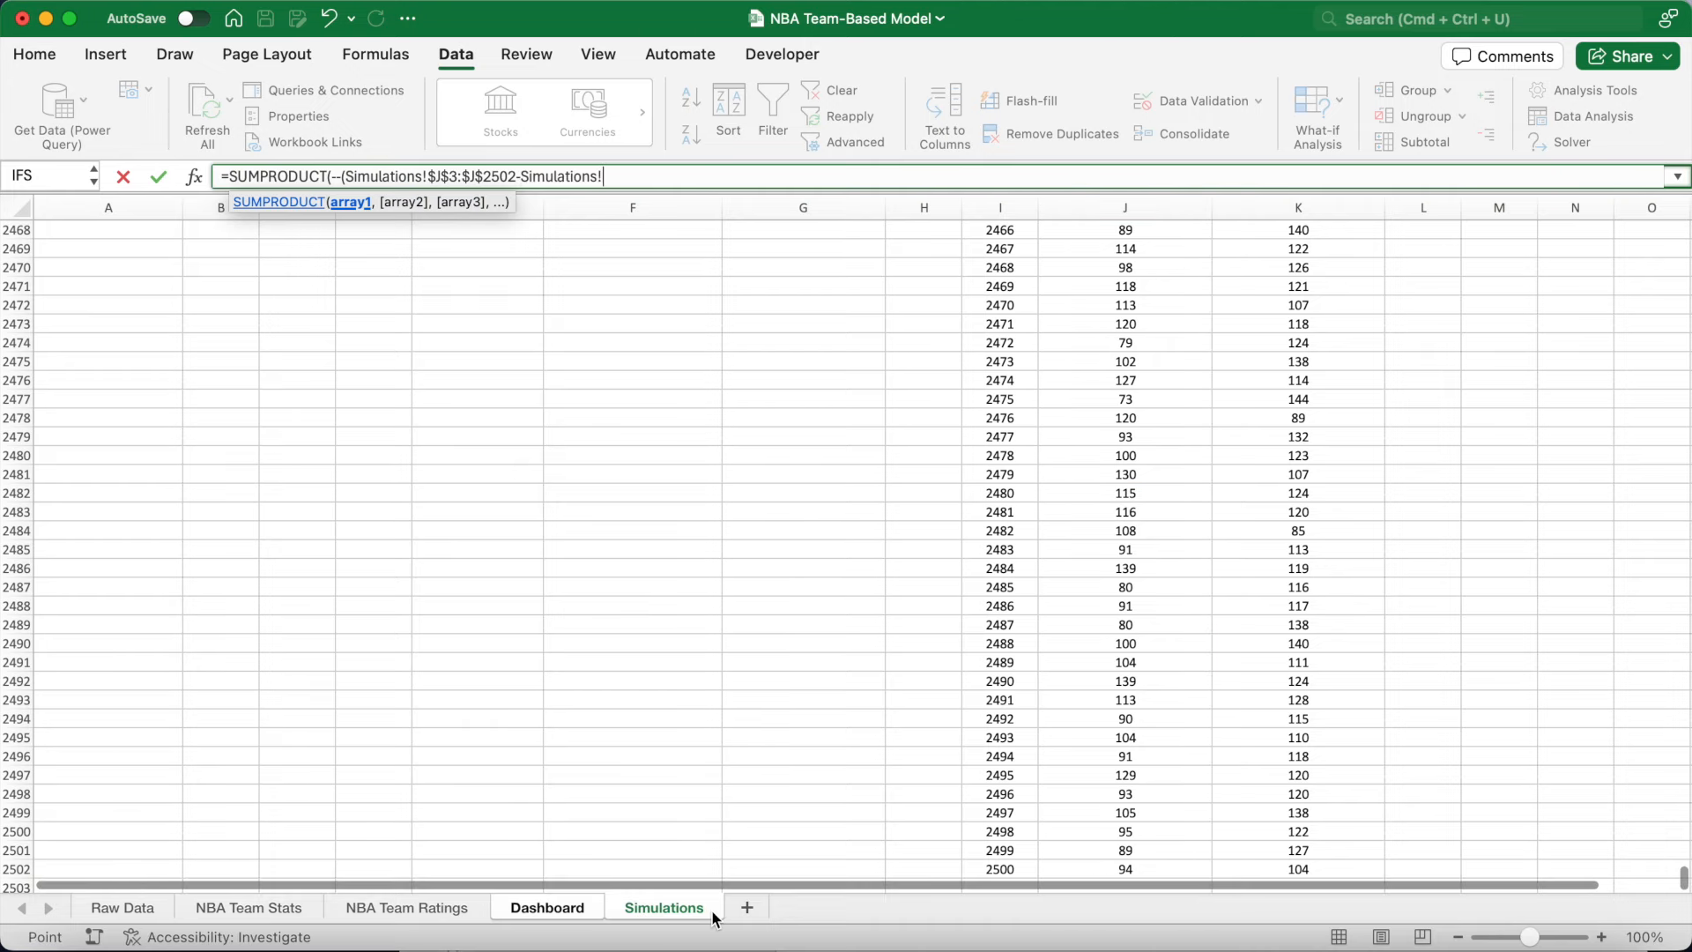
{"action": "left_click", "coordinate": [591, 911]}
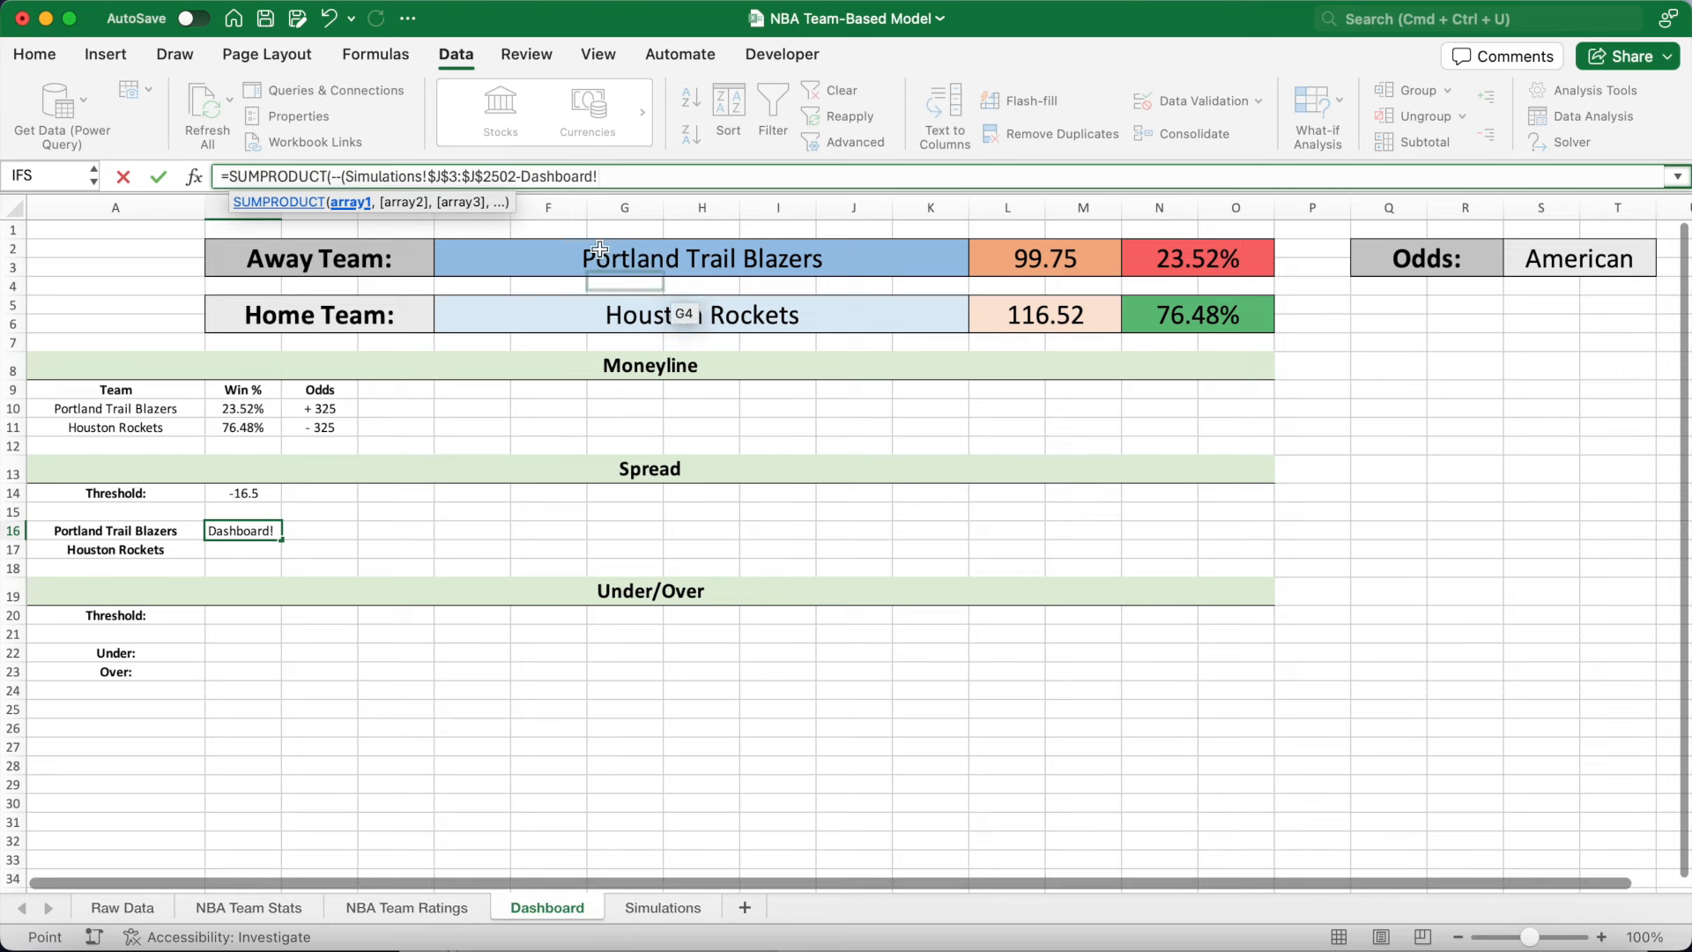
{"action": "left_click_drag", "start_coordinate": [598, 176], "coordinate": [525, 179]}
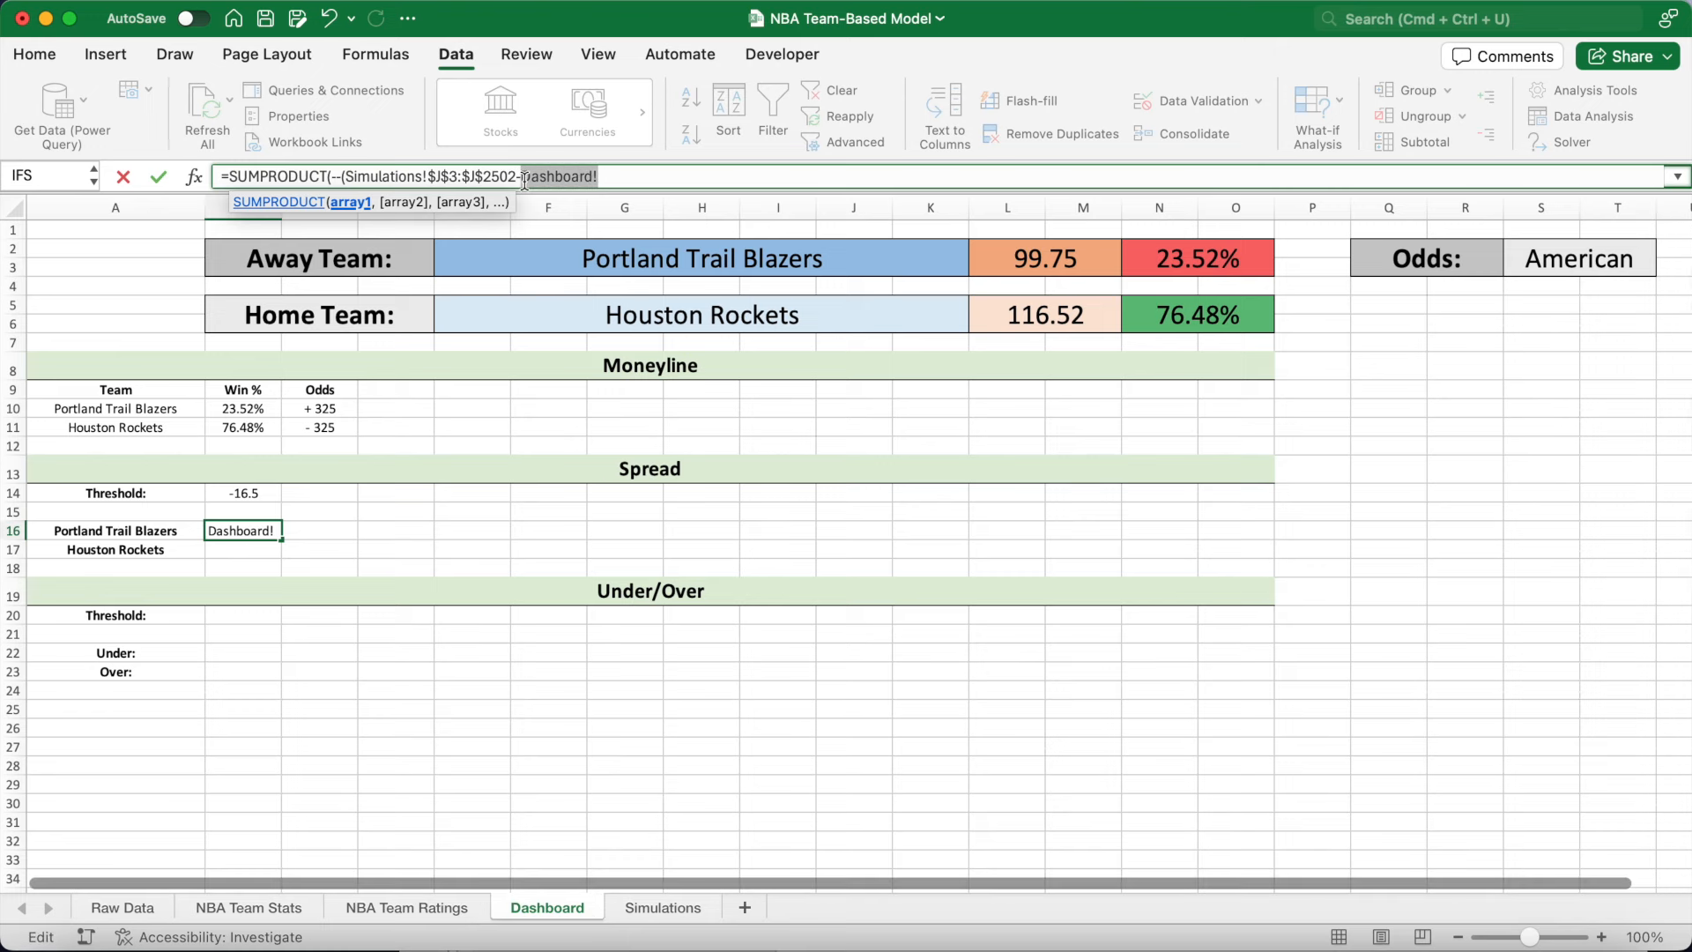
{"action": "type", "text": "B14"}
{"action": "key", "text": "F4"}
{"action": "type", "text": ">"}
Copy the Simulations!$J$3:$J$2502 reference after the greater-than sign in B16 and change its starting column to K.
{"action": "left_click_drag", "start_coordinate": [517, 178], "coordinate": [347, 182]}
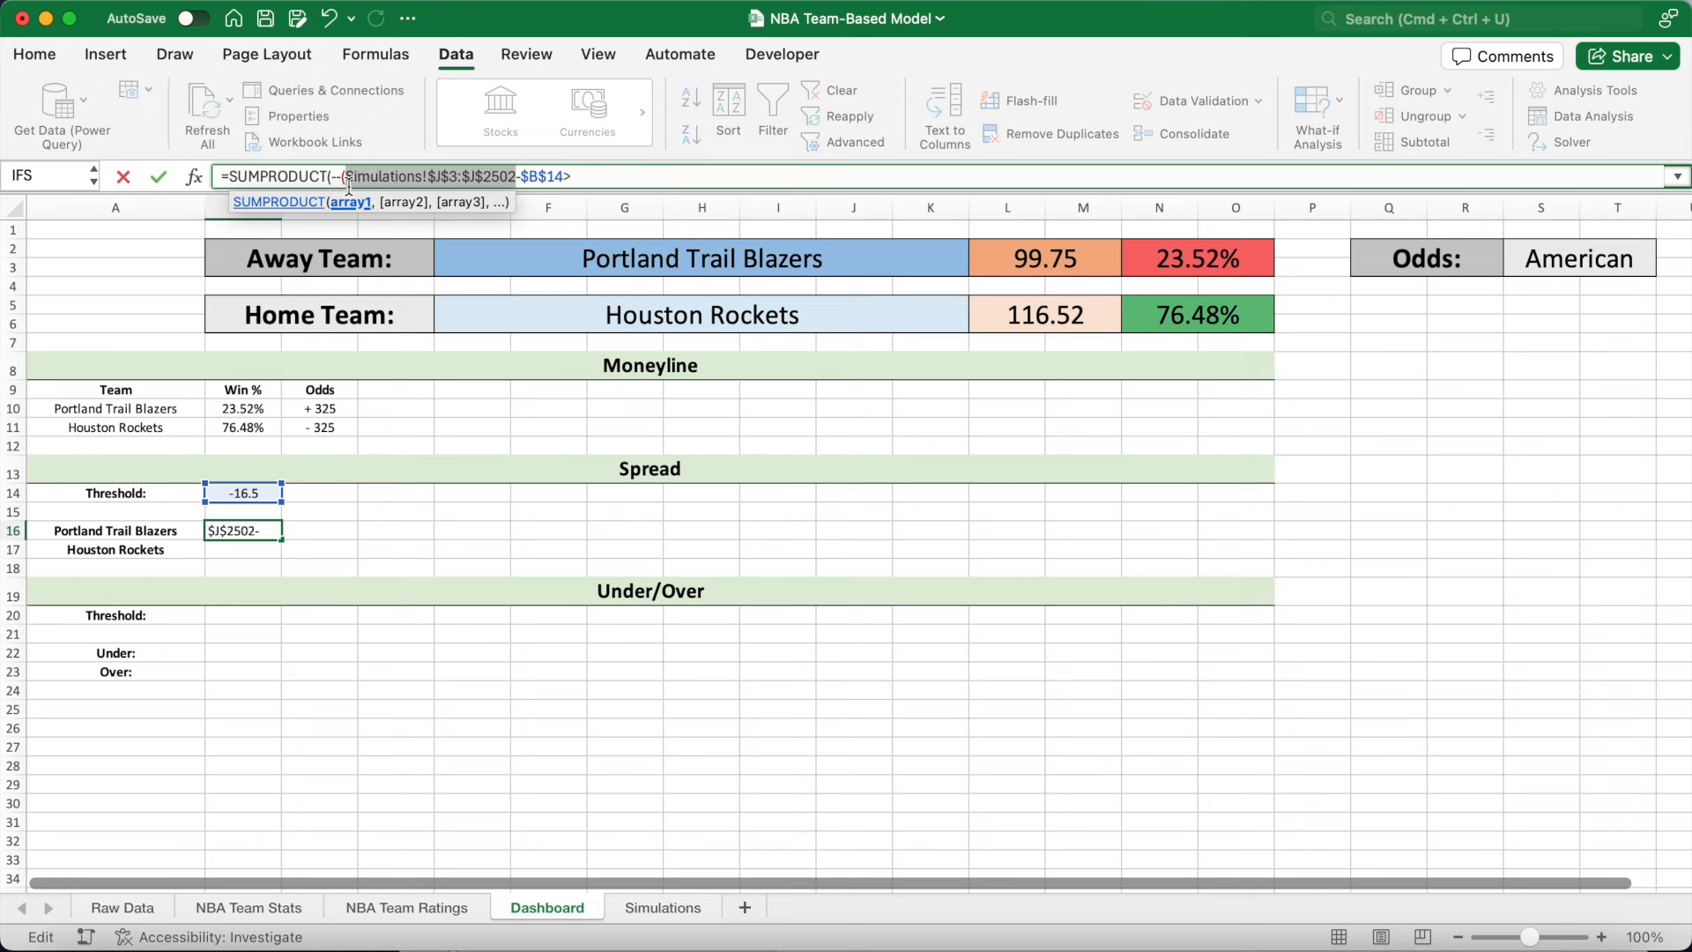
{"action": "key", "text": "super+c"}
{"action": "left_click", "coordinate": [598, 179]}
{"action": "key", "text": "super+v"}
{"action": "left_click", "coordinate": [669, 178]}
{"action": "key", "text": "BackSpace"}
{"action": "type", "text": "K"}
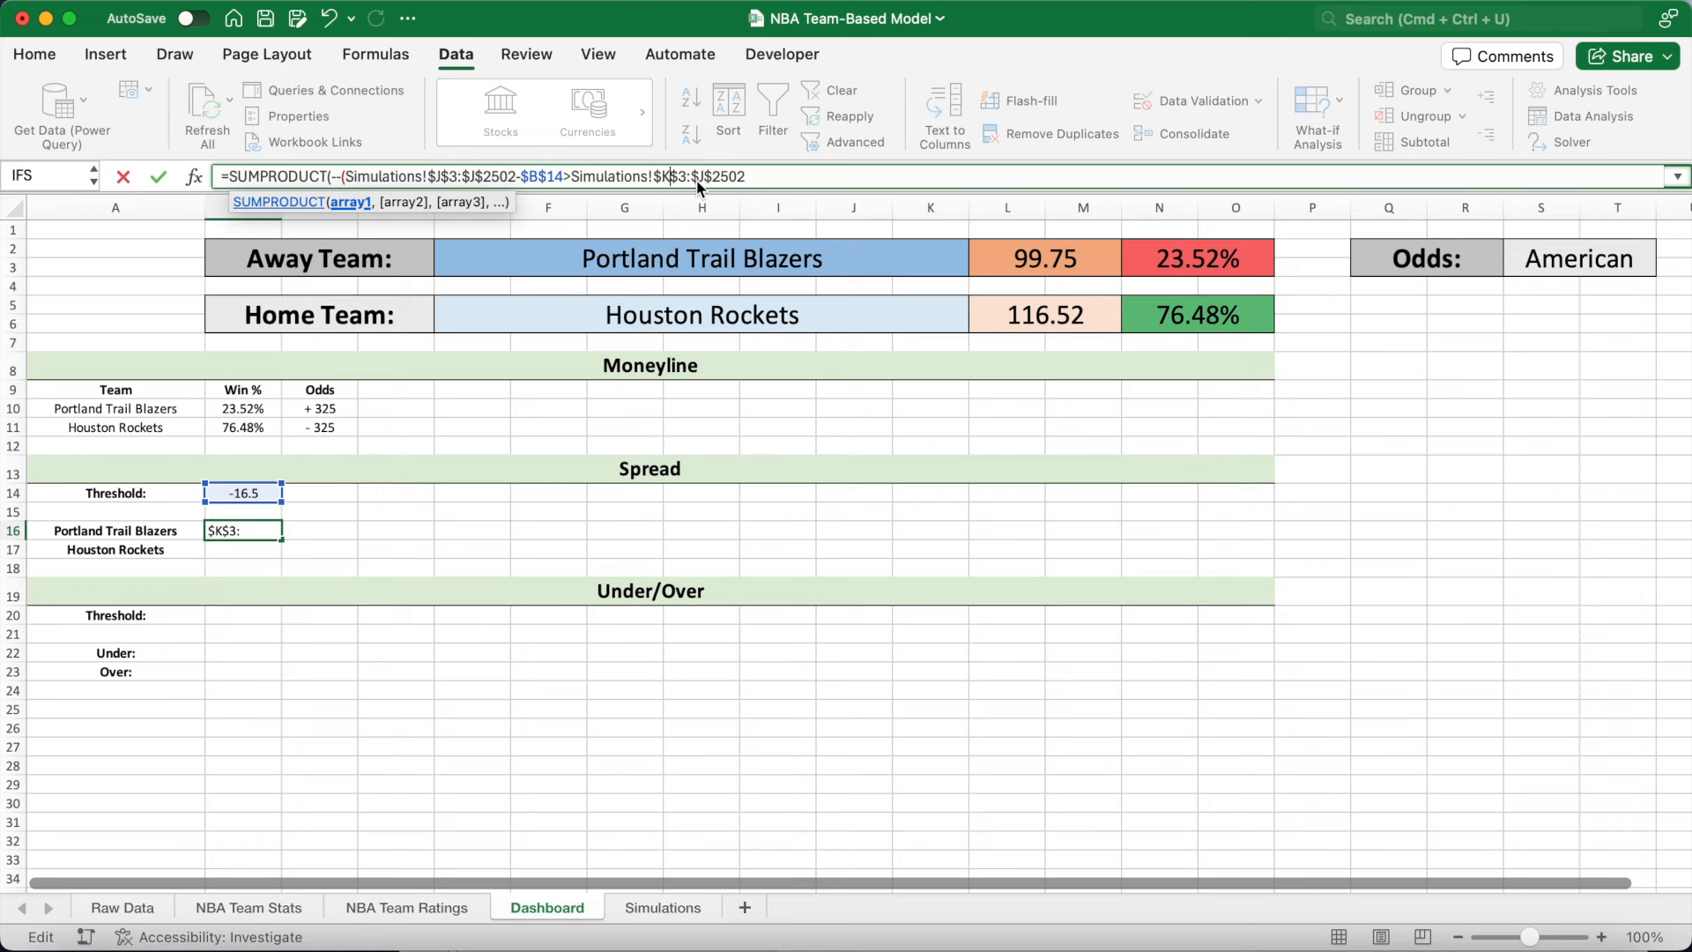